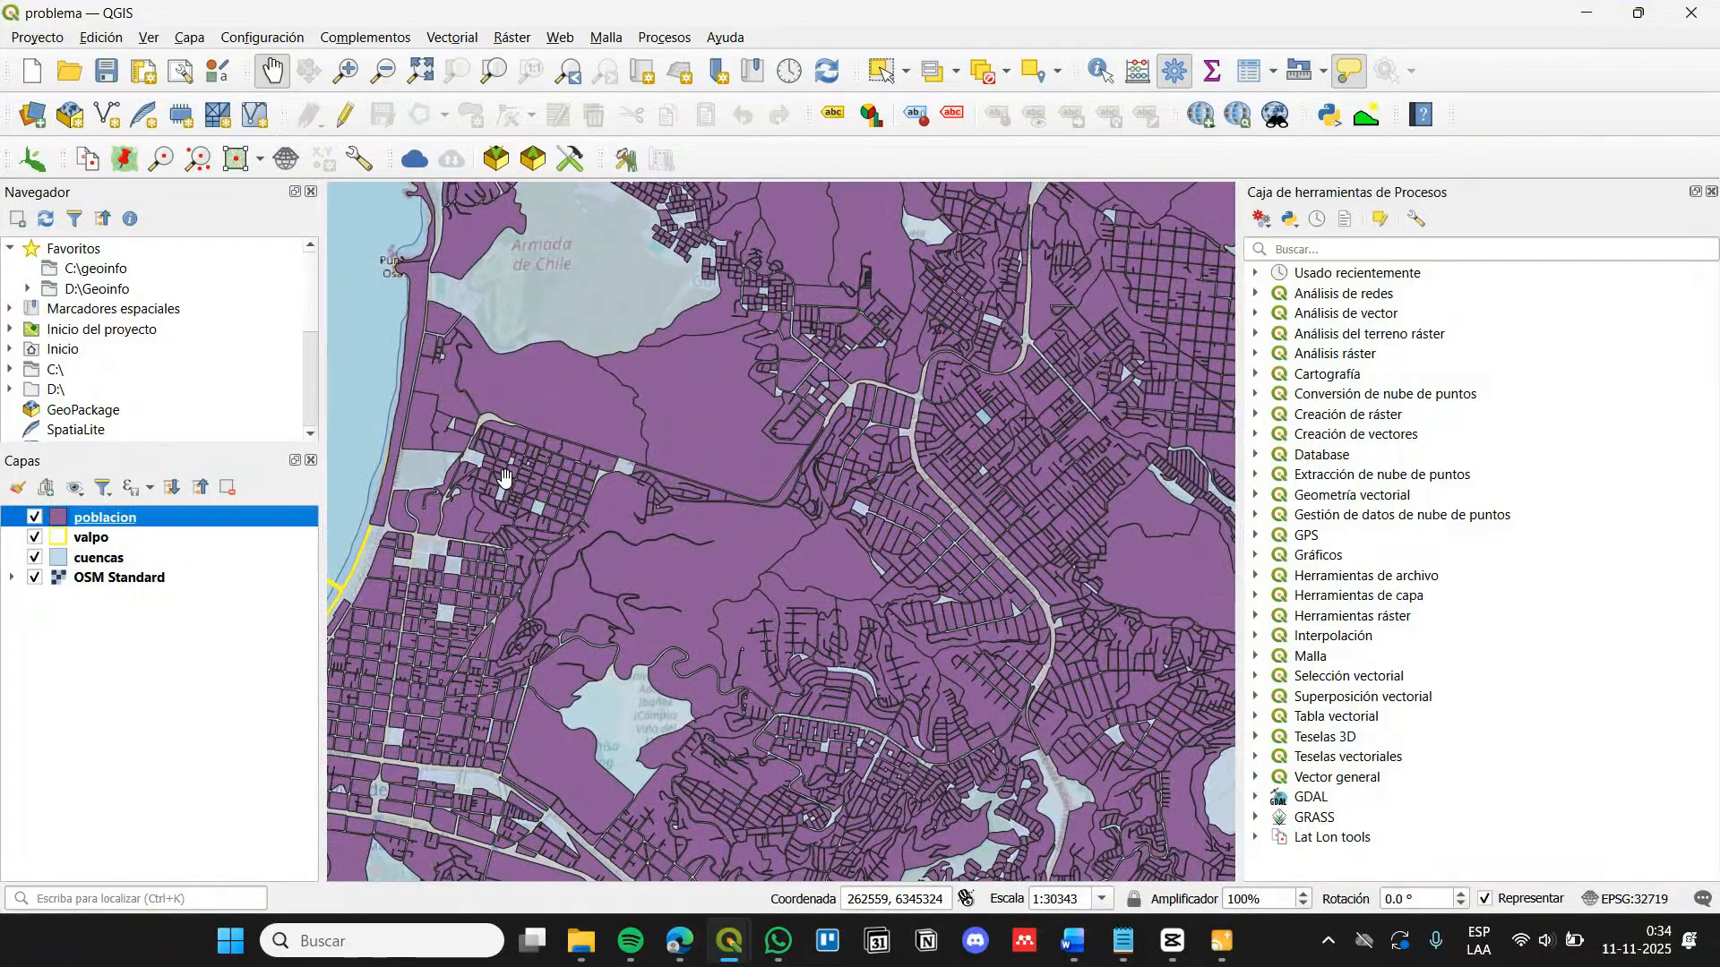
Hide the valpo and cuencas layers and identify the population attribute of a large poblacion polygon northeast of Viña del Mar
{"action": "scroll", "coordinate": [506, 481], "scroll_direction": "down", "scroll_amount": 1}
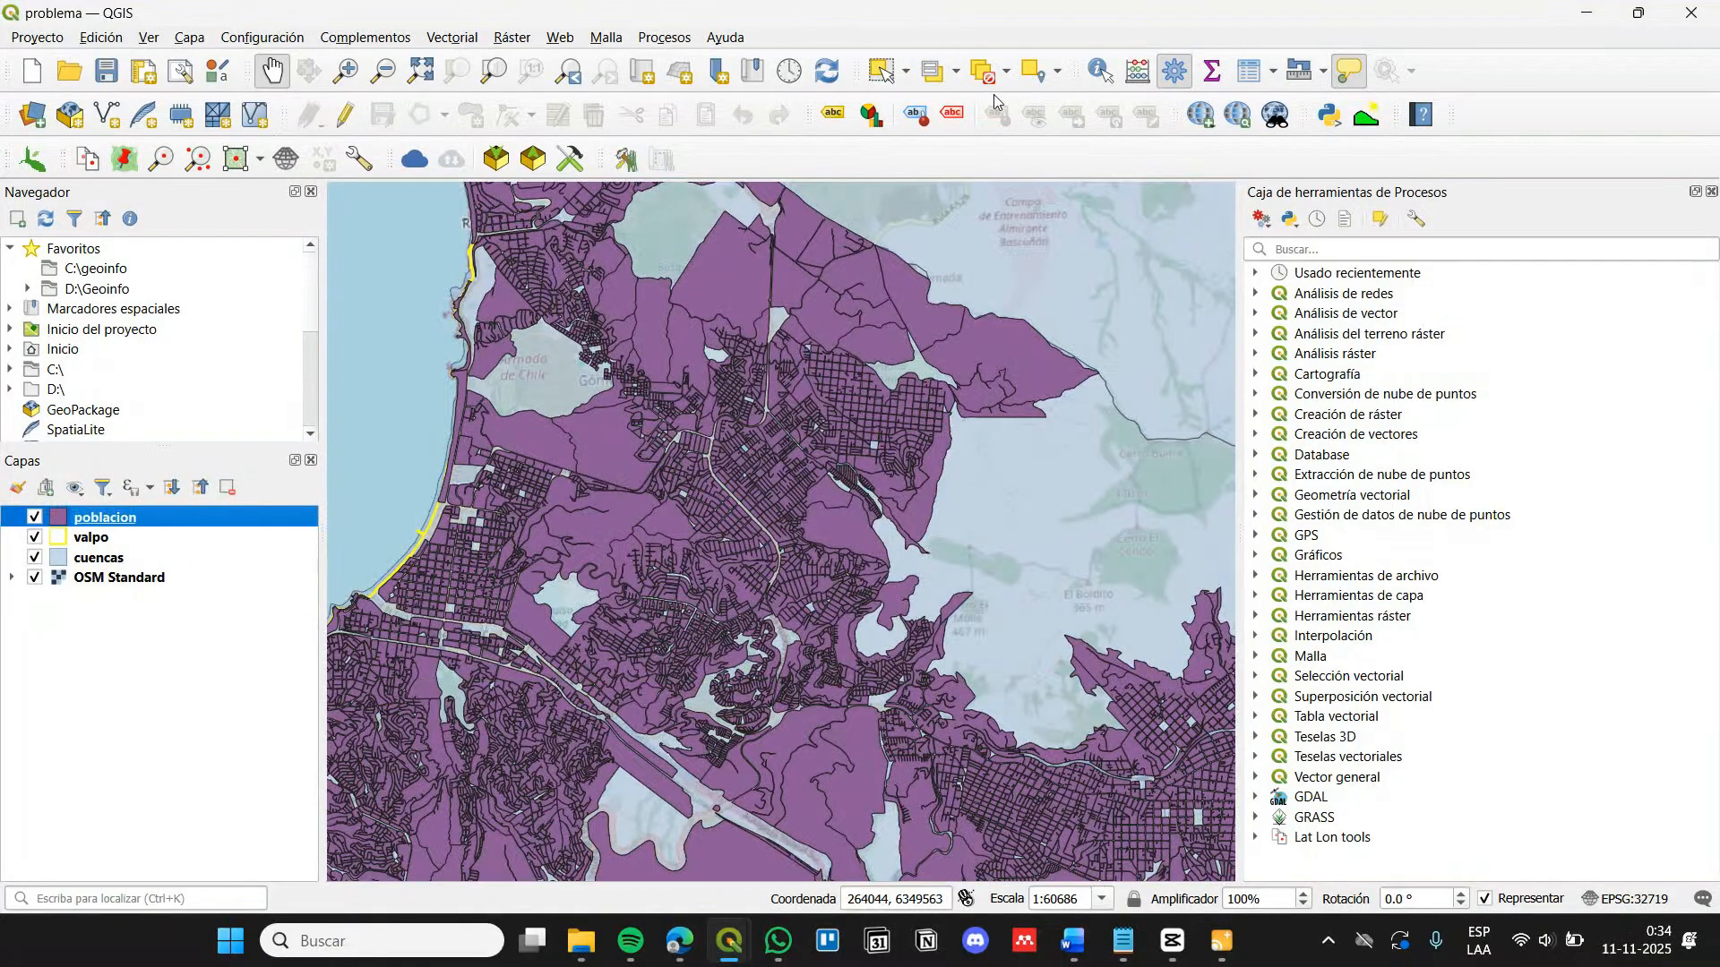
{"action": "left_click", "coordinate": [1101, 71]}
{"action": "left_click", "coordinate": [593, 428]}
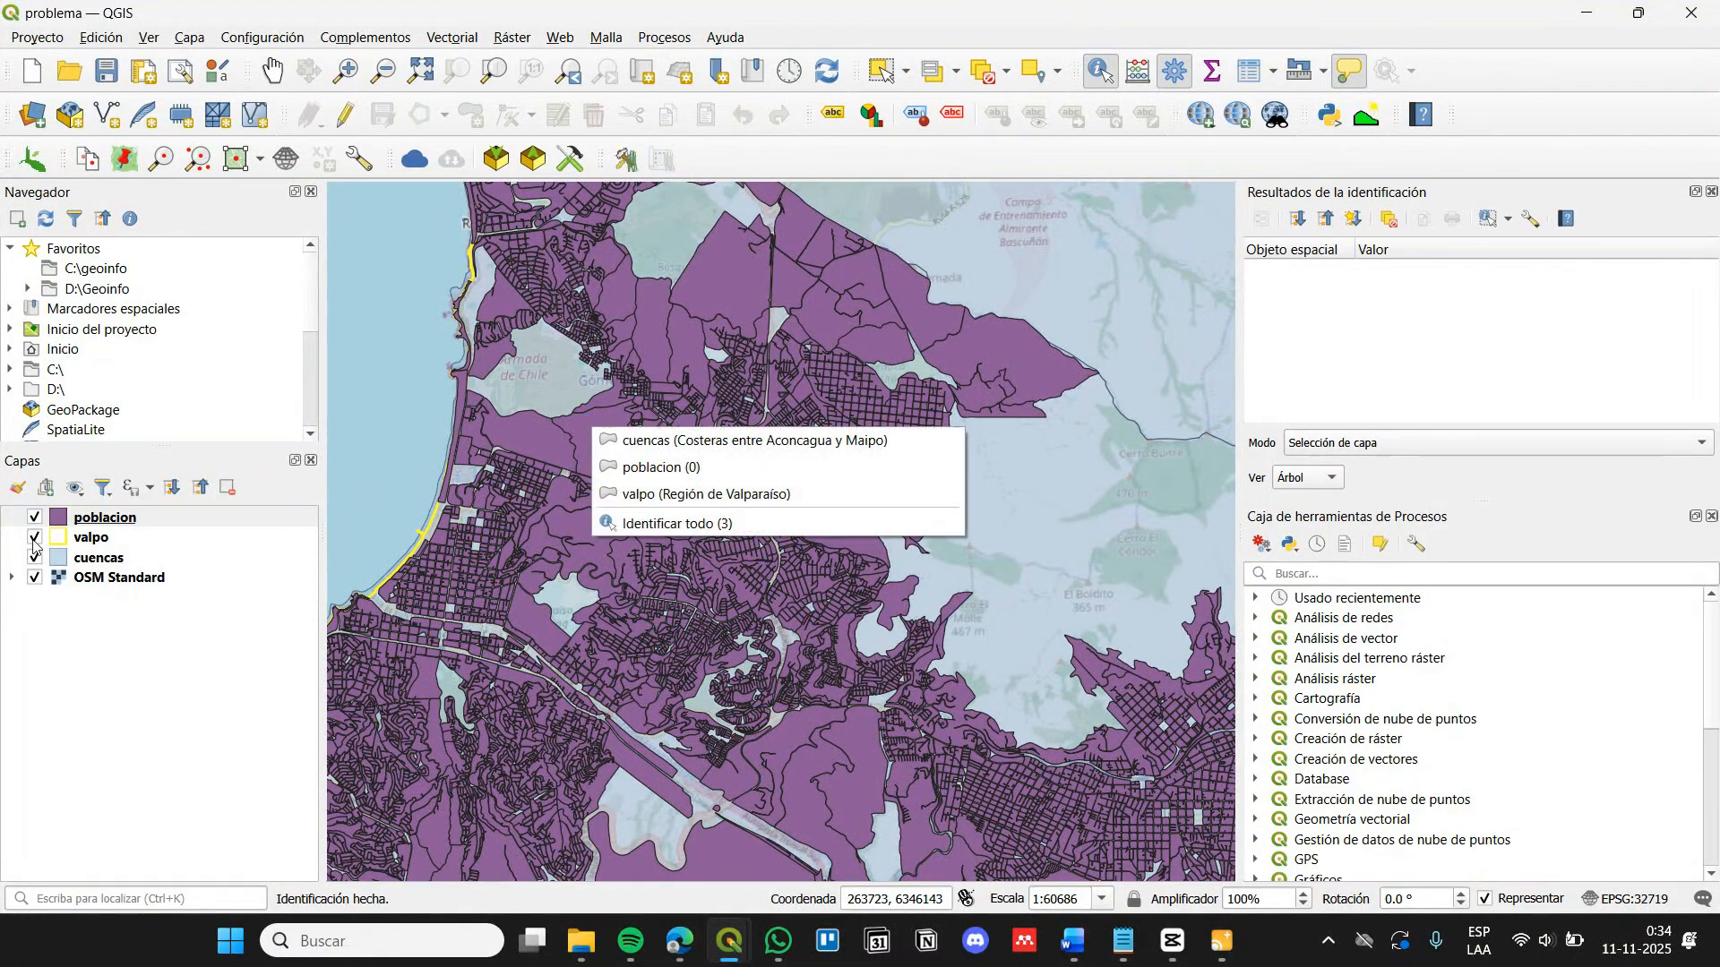
{"action": "left_click", "coordinate": [34, 539]}
{"action": "left_click", "coordinate": [156, 557]}
{"action": "left_click", "coordinate": [35, 557]}
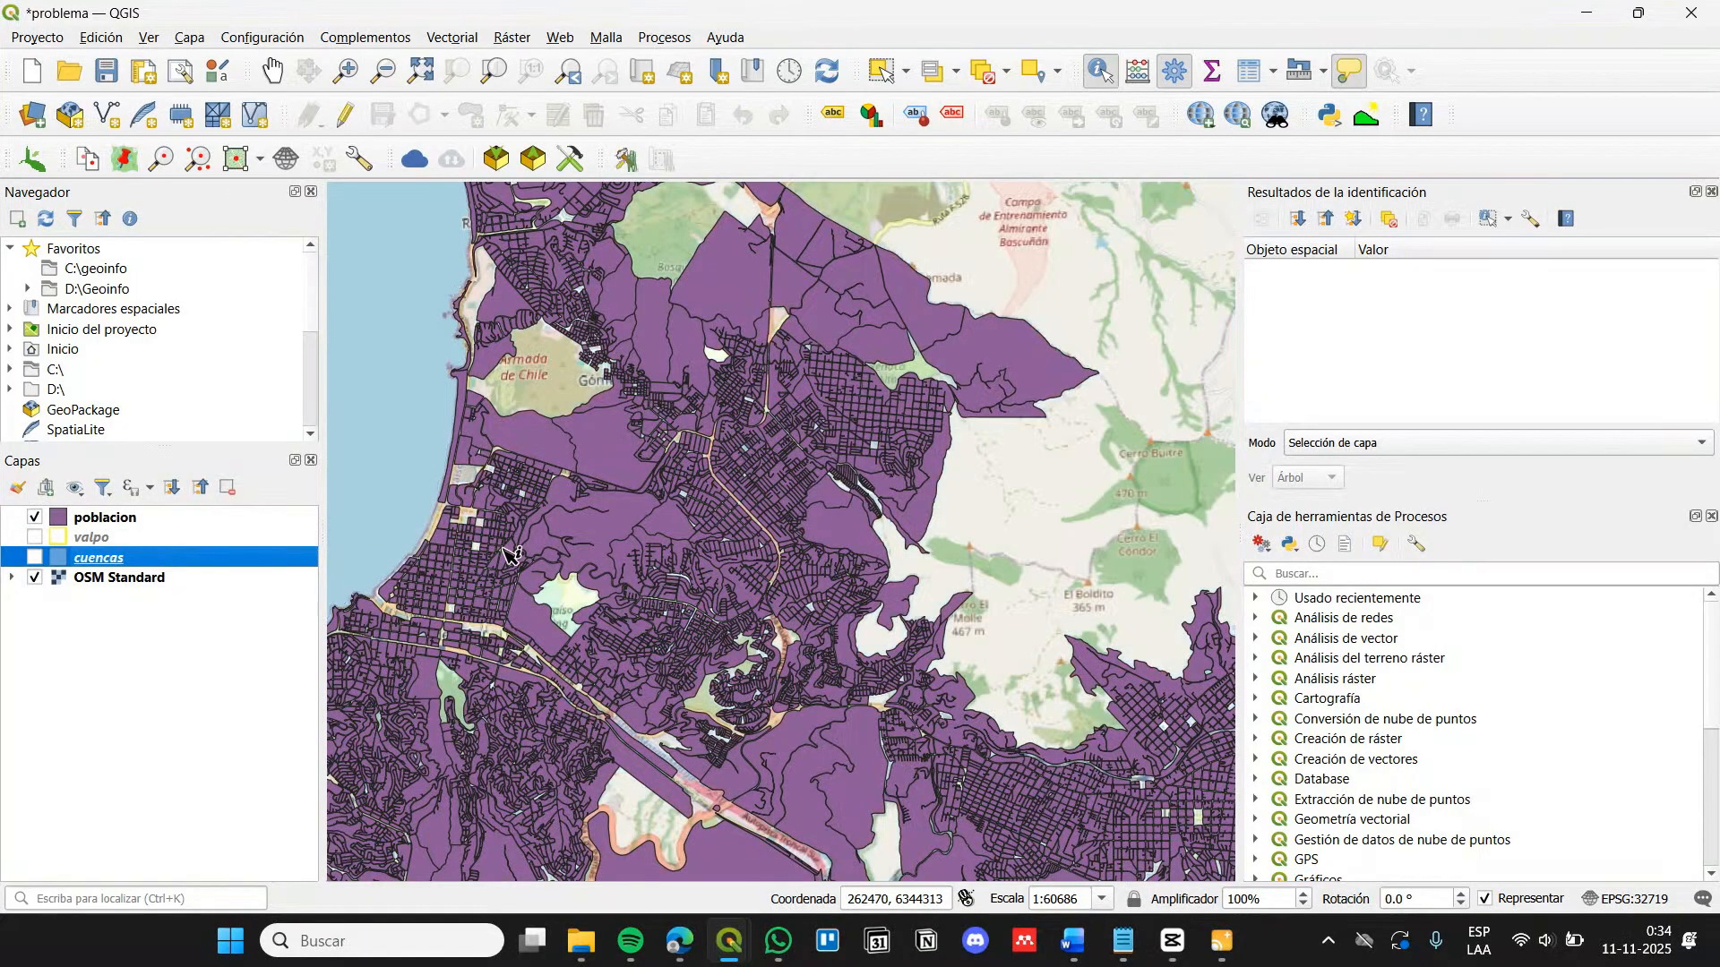
{"action": "left_click", "coordinate": [618, 436]}
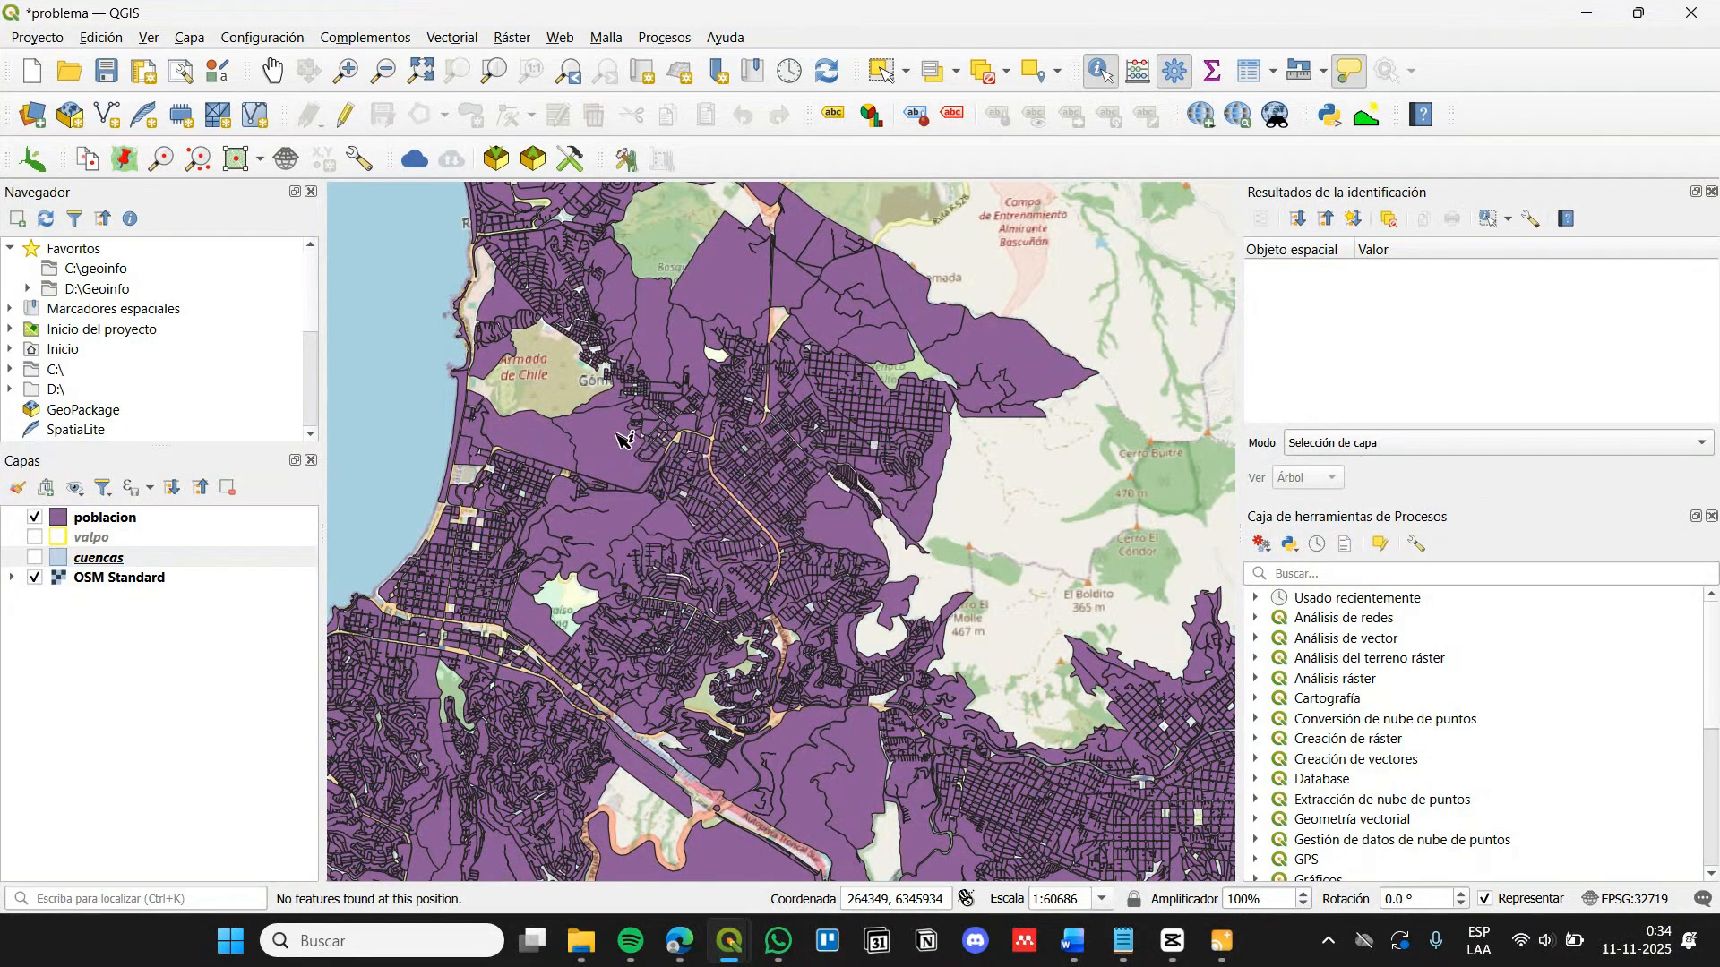
{"action": "left_click", "coordinate": [579, 495]}
{"action": "left_click", "coordinate": [586, 540]}
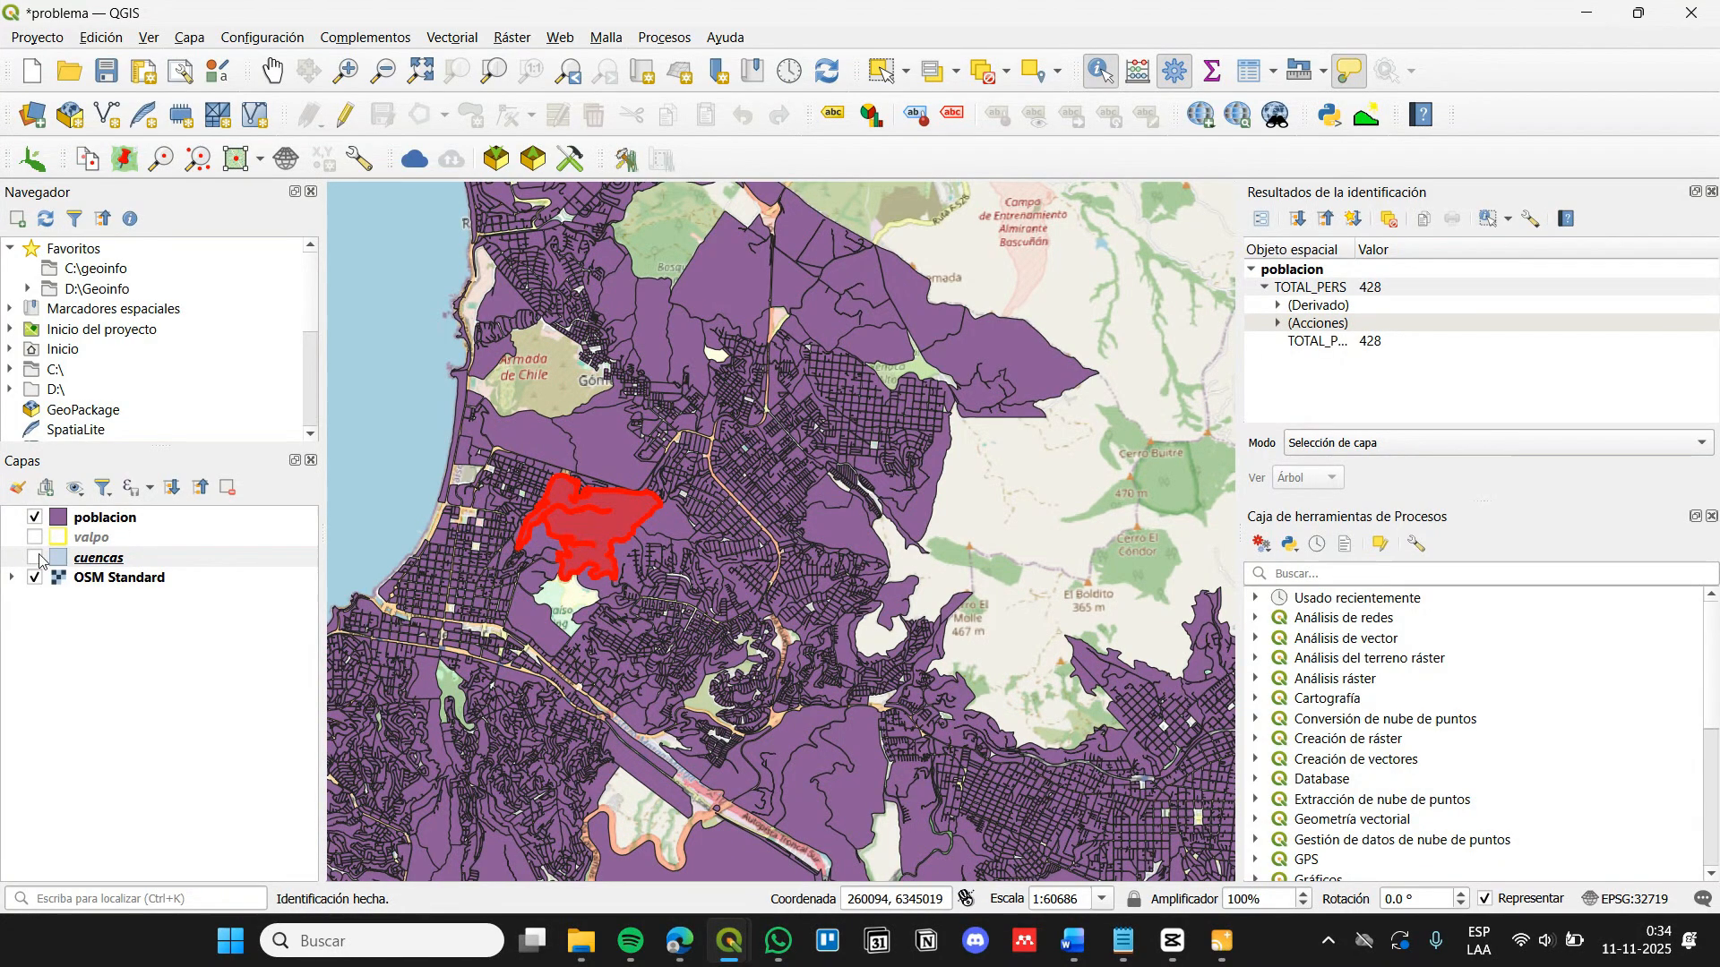
Switch the poblacion layer off and on, and show the valpo and cuencas layers again
{"action": "left_click", "coordinate": [34, 518]}
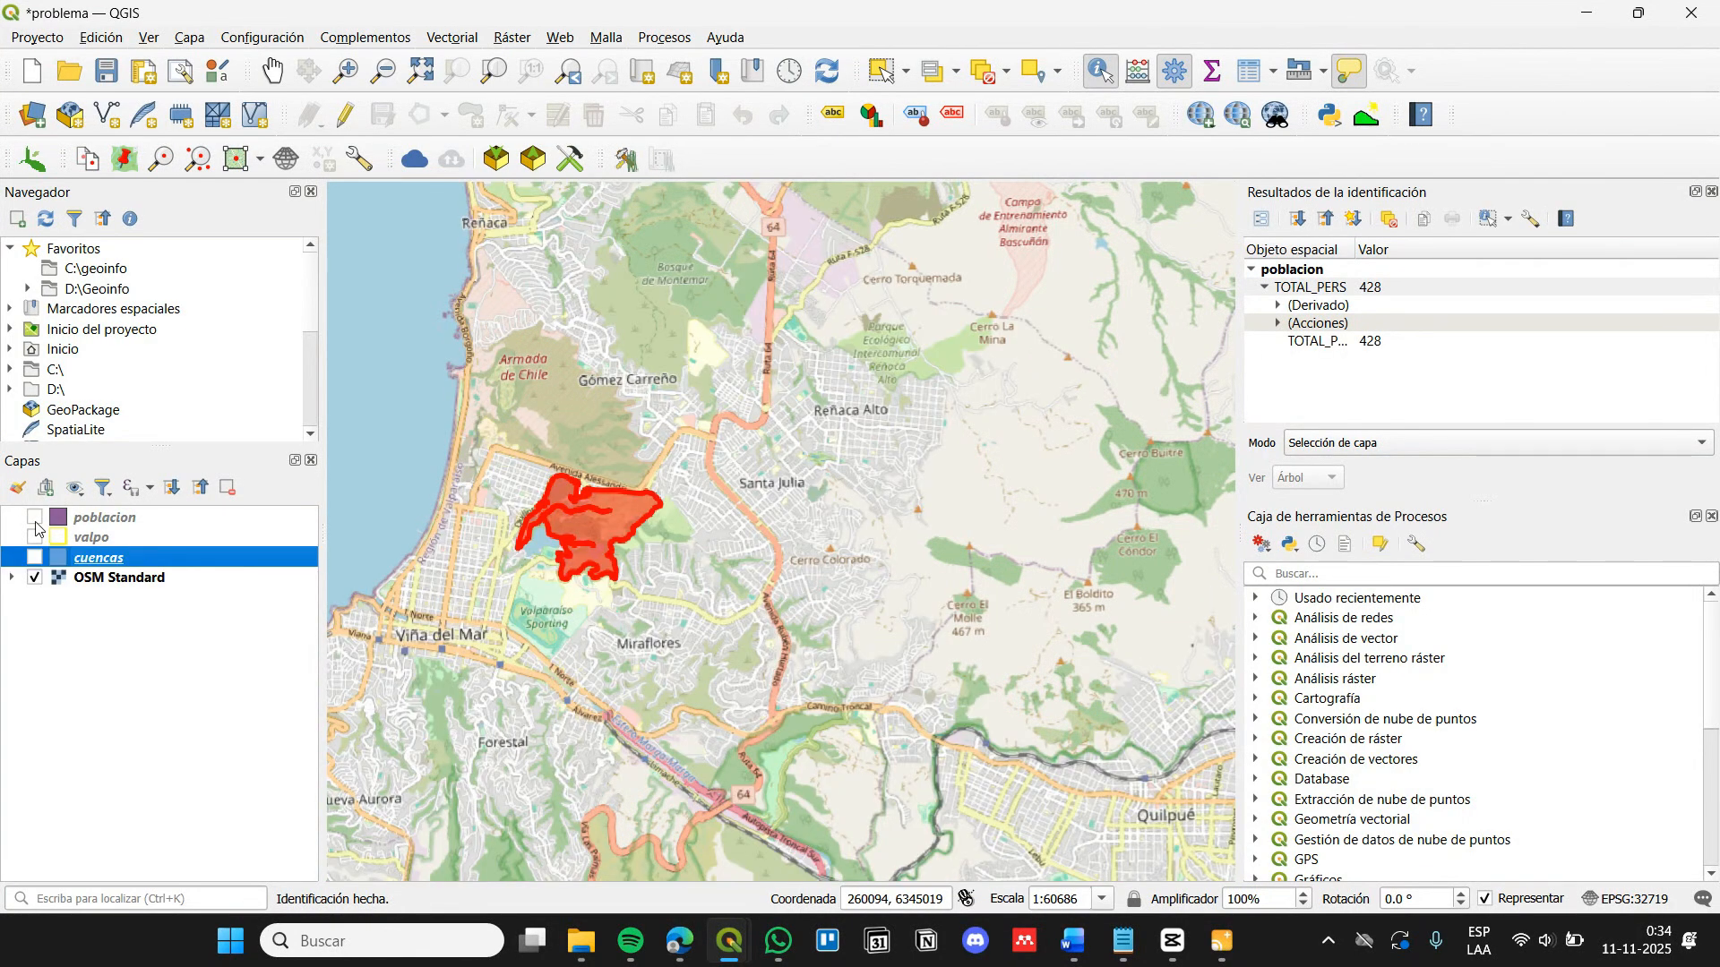
{"action": "left_click", "coordinate": [34, 517]}
{"action": "left_click", "coordinate": [35, 537]}
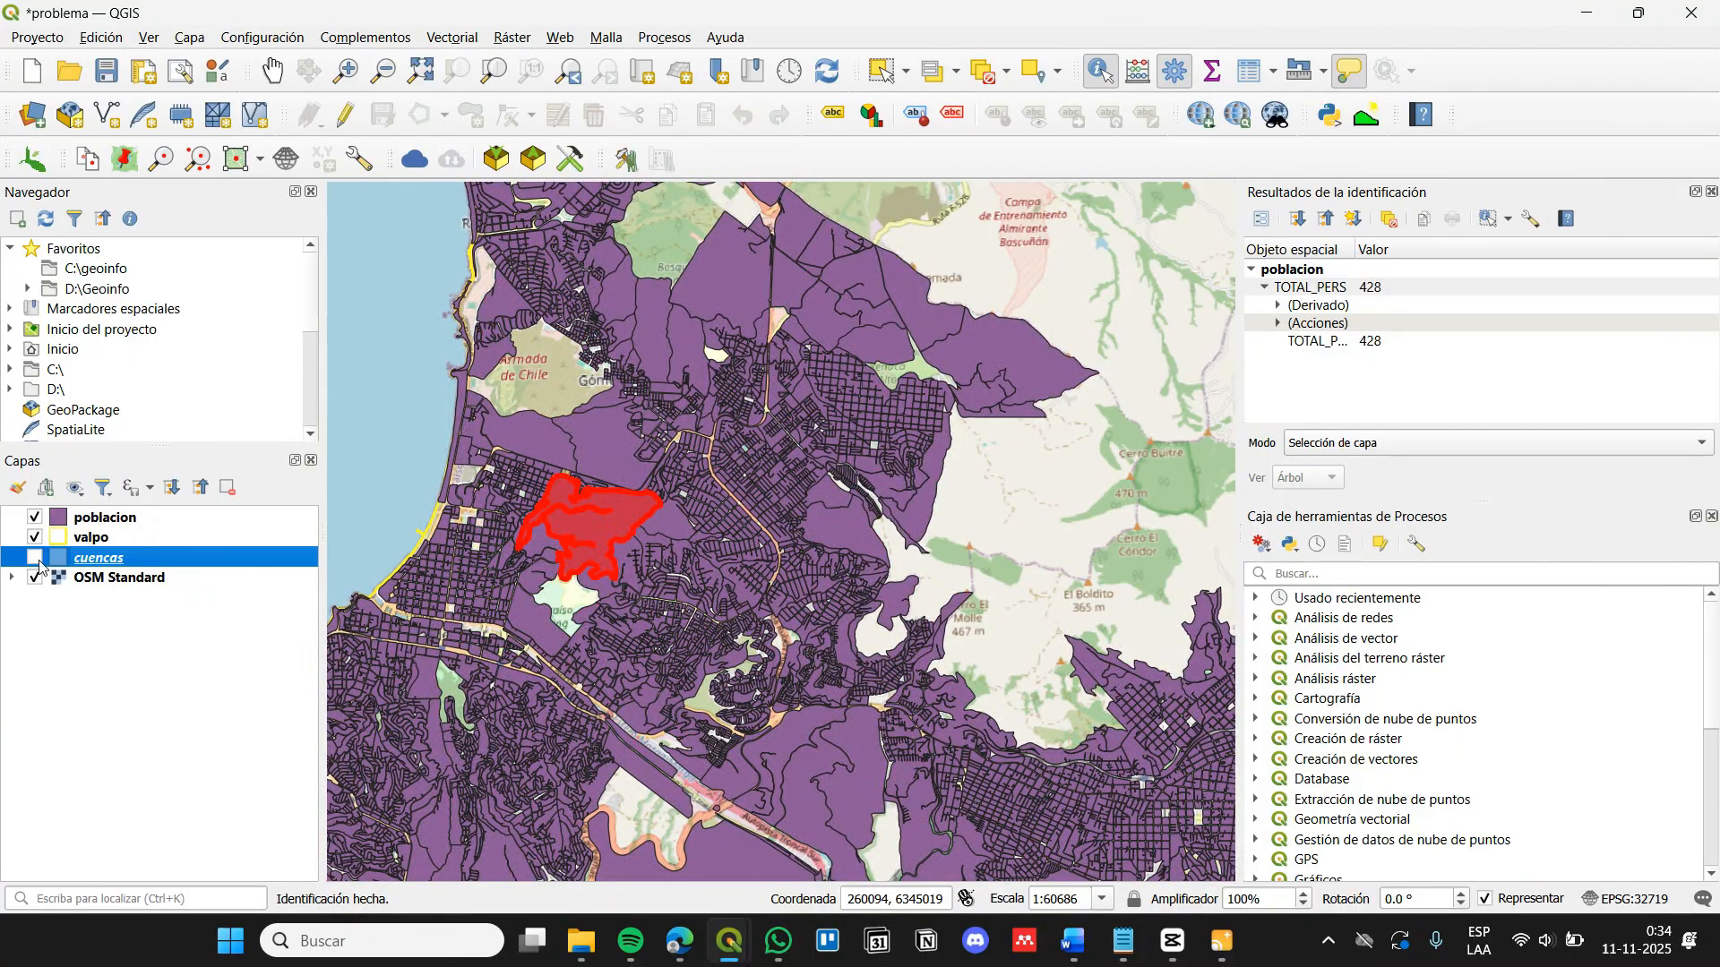
{"action": "left_click", "coordinate": [35, 557]}
Examine how the poblacion polygons are distributed along the coast and inland within the valpo boundary and the cuencas
{"action": "scroll", "coordinate": [400, 395], "scroll_direction": "down", "scroll_amount": 2}
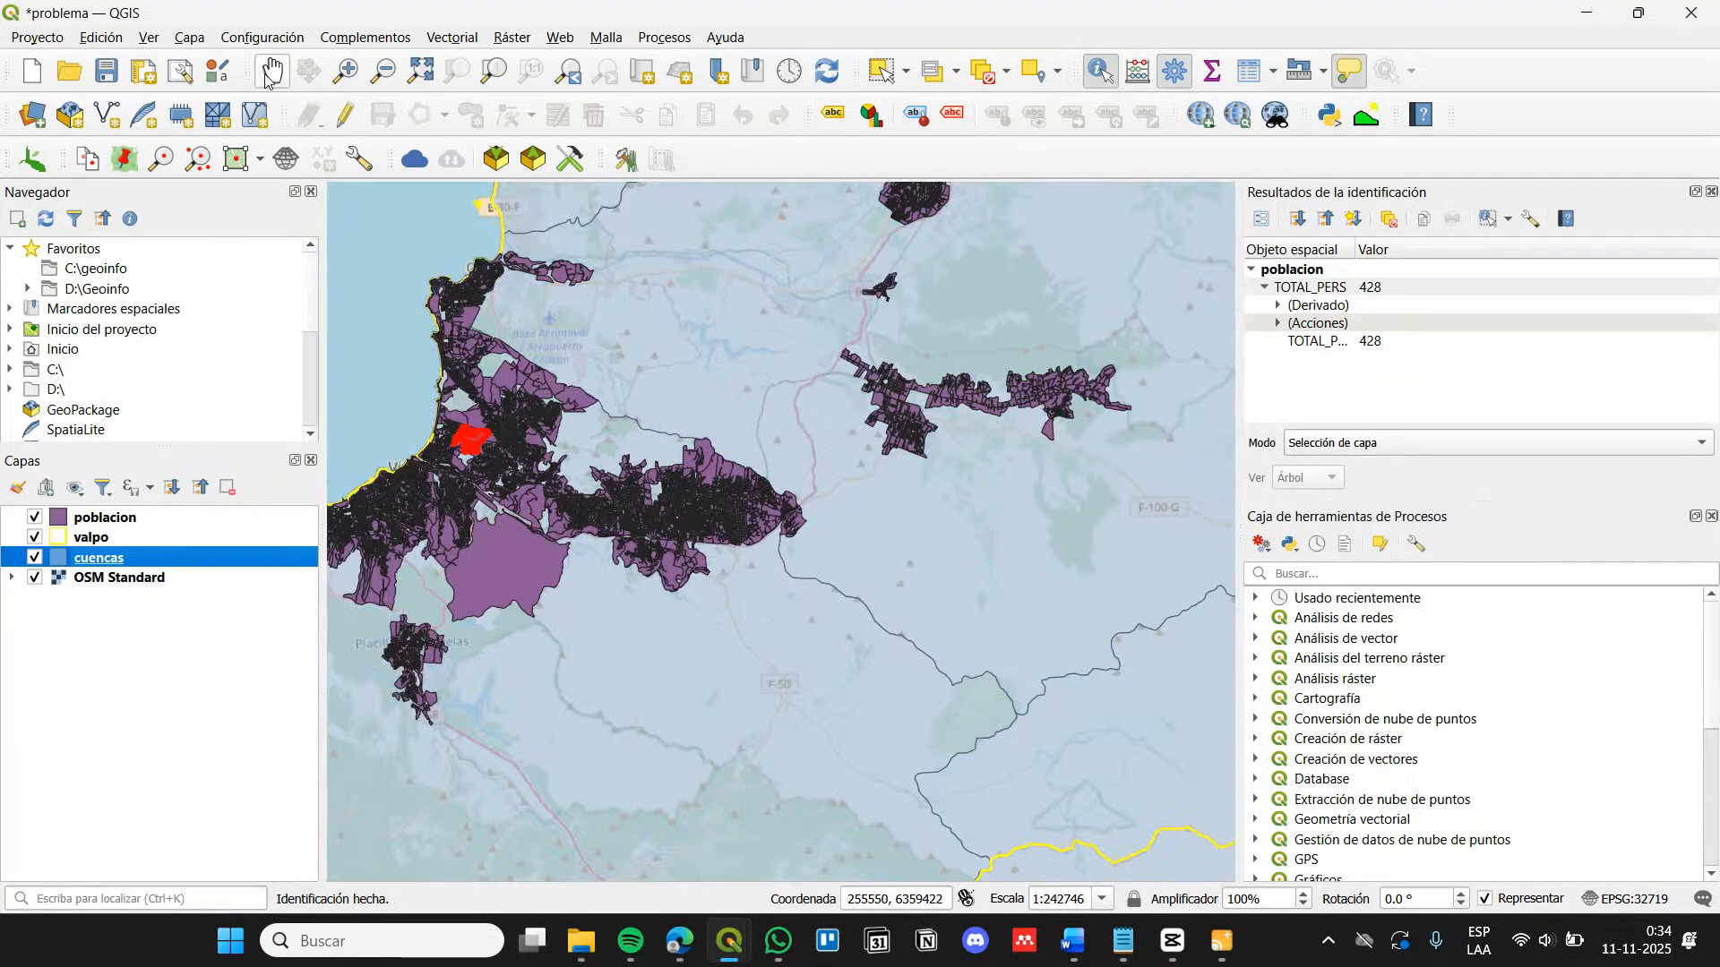
{"action": "left_click", "coordinate": [269, 78]}
{"action": "left_click_drag", "start_coordinate": [452, 277], "coordinate": [501, 437]}
{"action": "left_click_drag", "start_coordinate": [510, 361], "coordinate": [686, 498]}
{"action": "left_click_drag", "start_coordinate": [680, 463], "coordinate": [691, 506]}
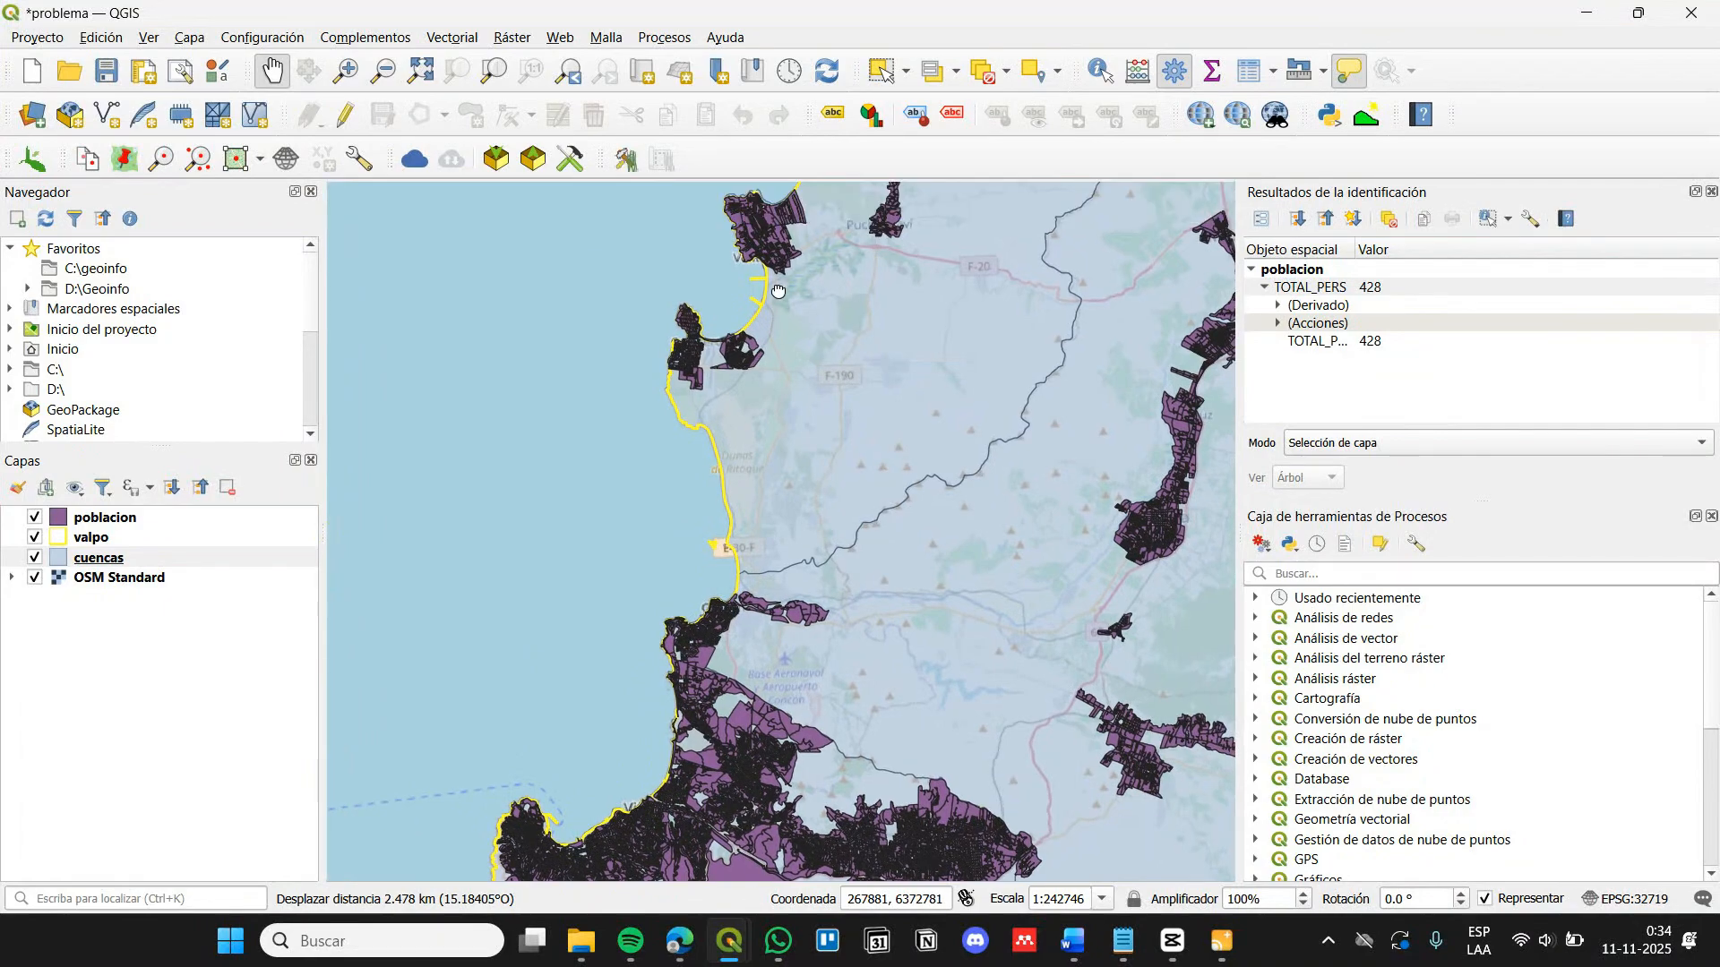
{"action": "left_click_drag", "start_coordinate": [778, 291], "coordinate": [575, 562]}
{"action": "scroll", "coordinate": [575, 561], "scroll_direction": "down", "scroll_amount": 1}
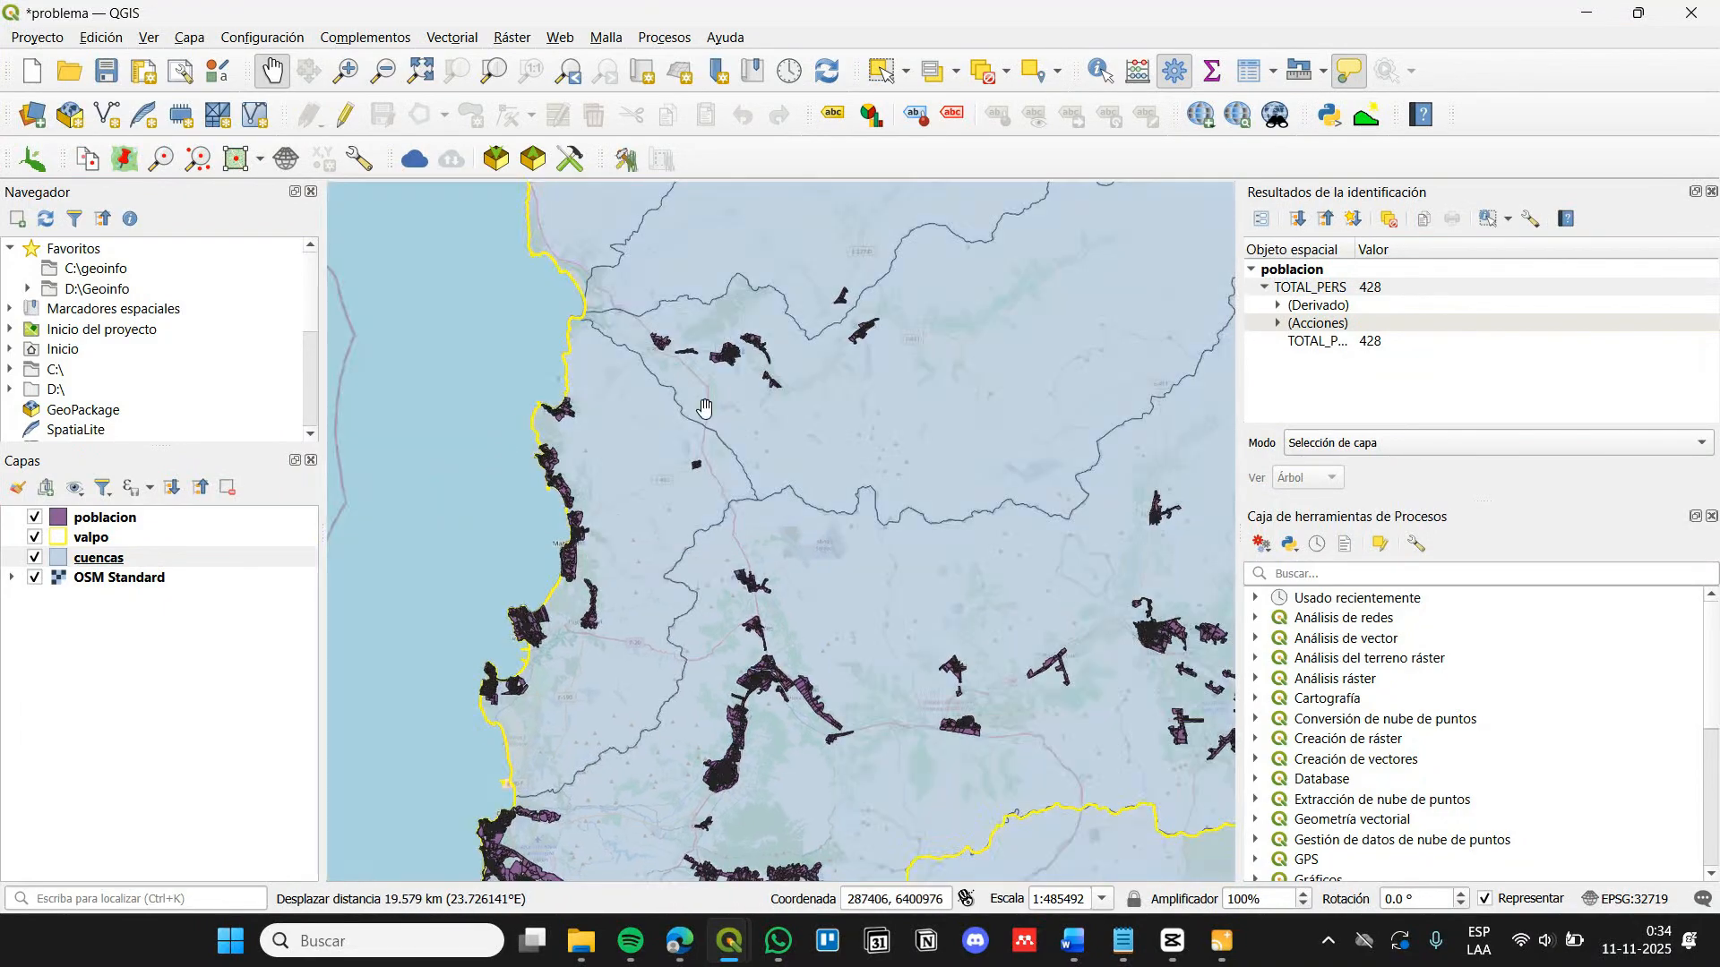
{"action": "scroll", "coordinate": [626, 496], "scroll_direction": "down", "scroll_amount": 1}
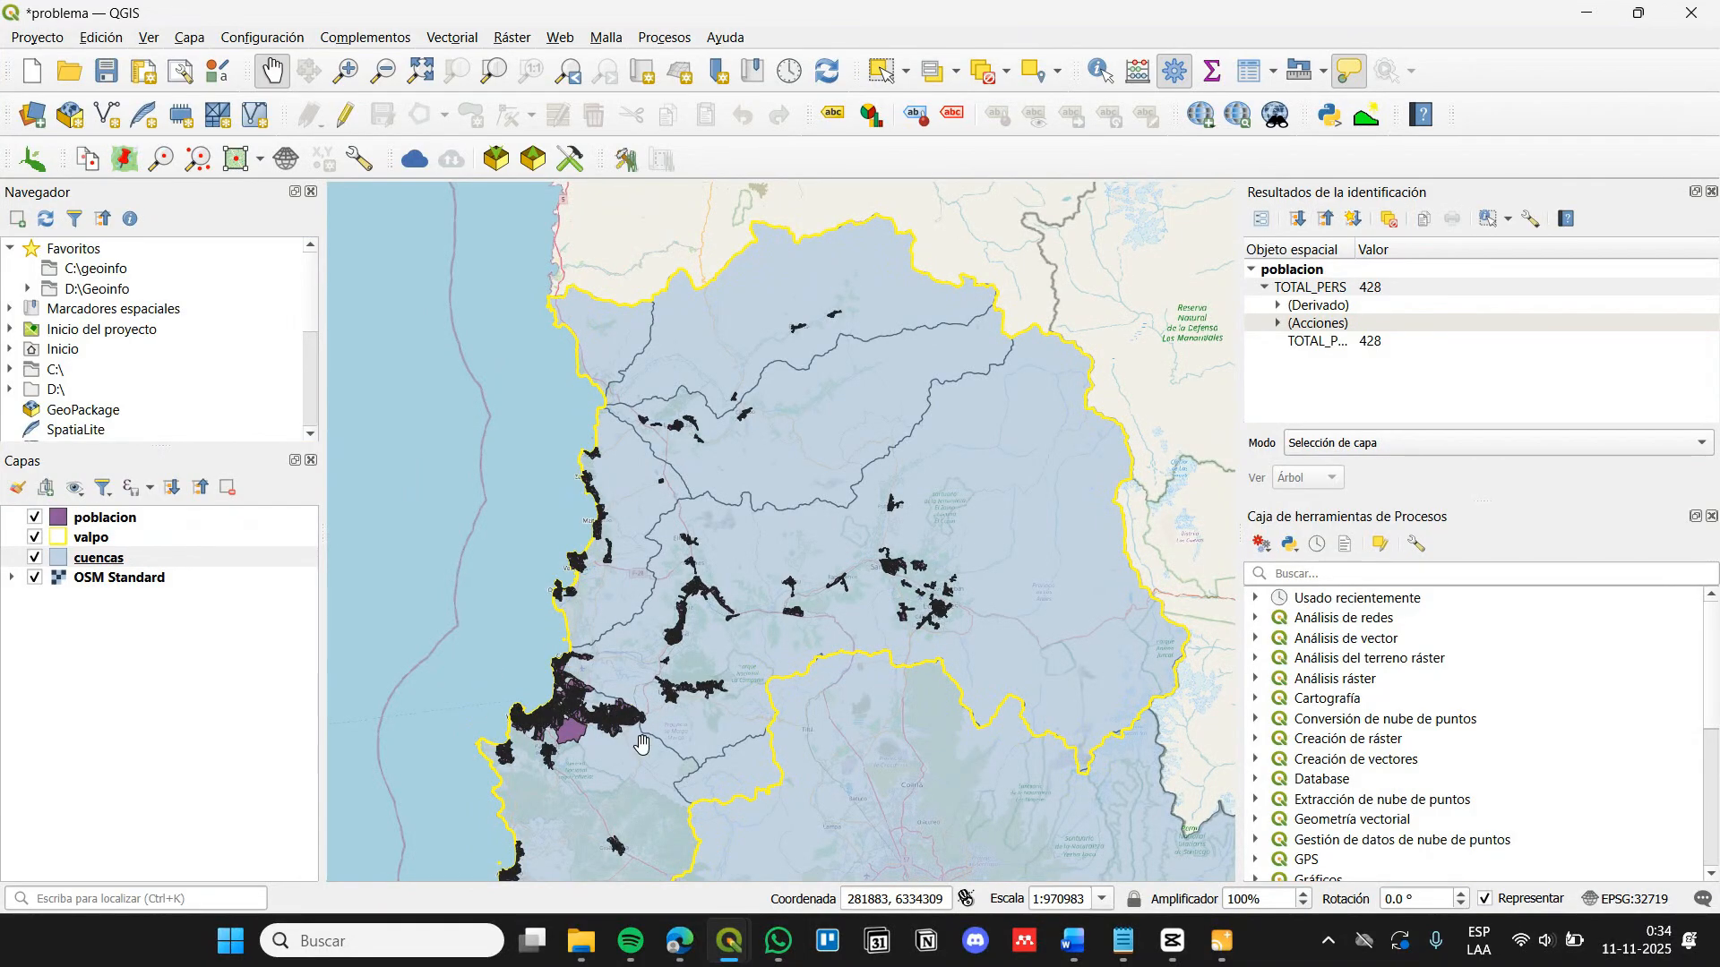
{"action": "left_click_drag", "start_coordinate": [641, 741], "coordinate": [621, 549]}
{"action": "left_click_drag", "start_coordinate": [612, 757], "coordinate": [547, 725]}
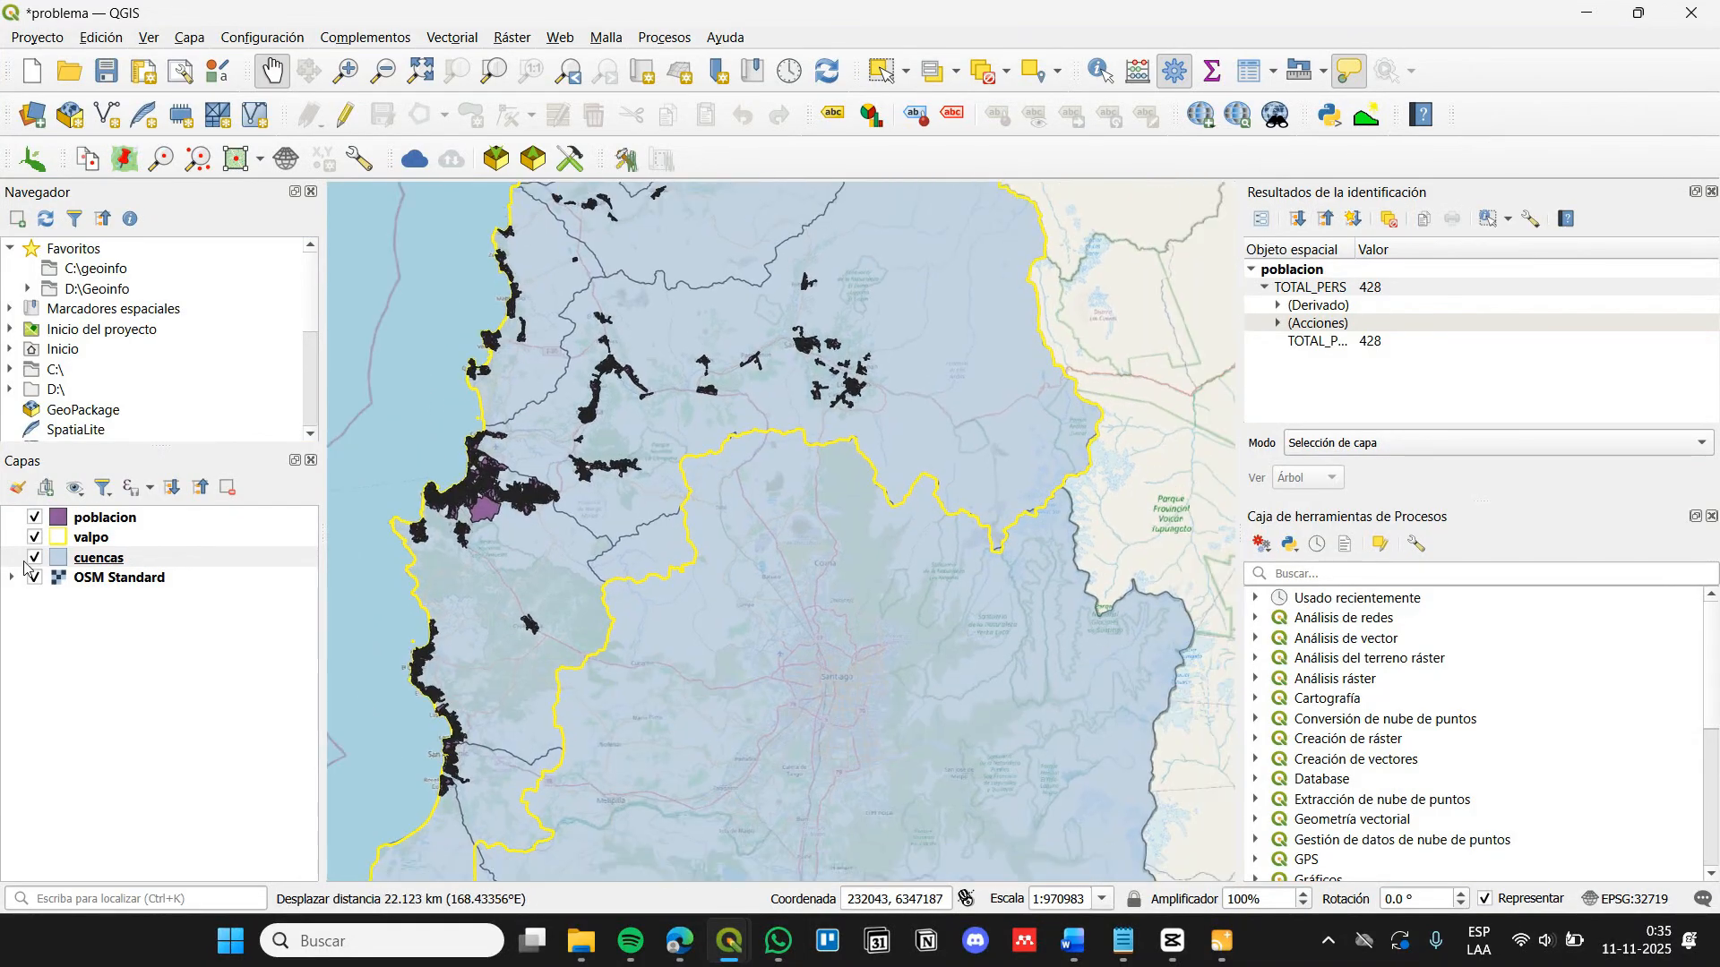
{"action": "left_click_drag", "start_coordinate": [414, 566], "coordinate": [442, 656]}
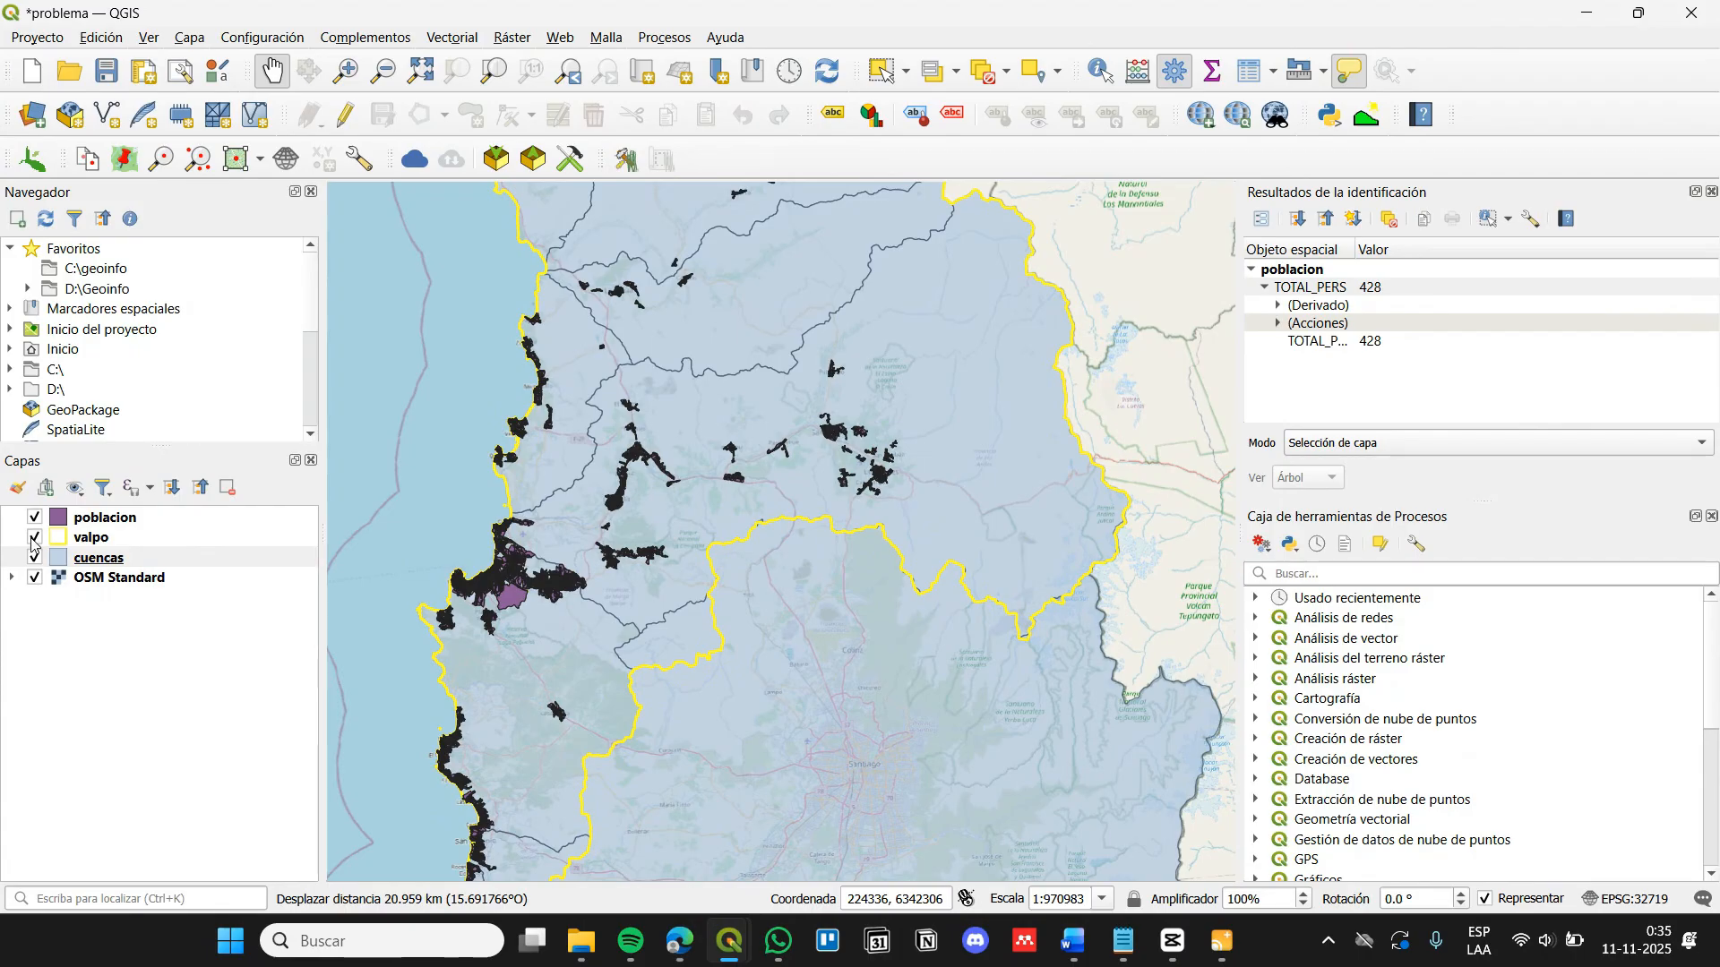
Hide the valpo and cuencas layers and open the Rasterizar (vectorial a ráster) tool
{"action": "left_click", "coordinate": [33, 539]}
{"action": "left_click", "coordinate": [35, 560]}
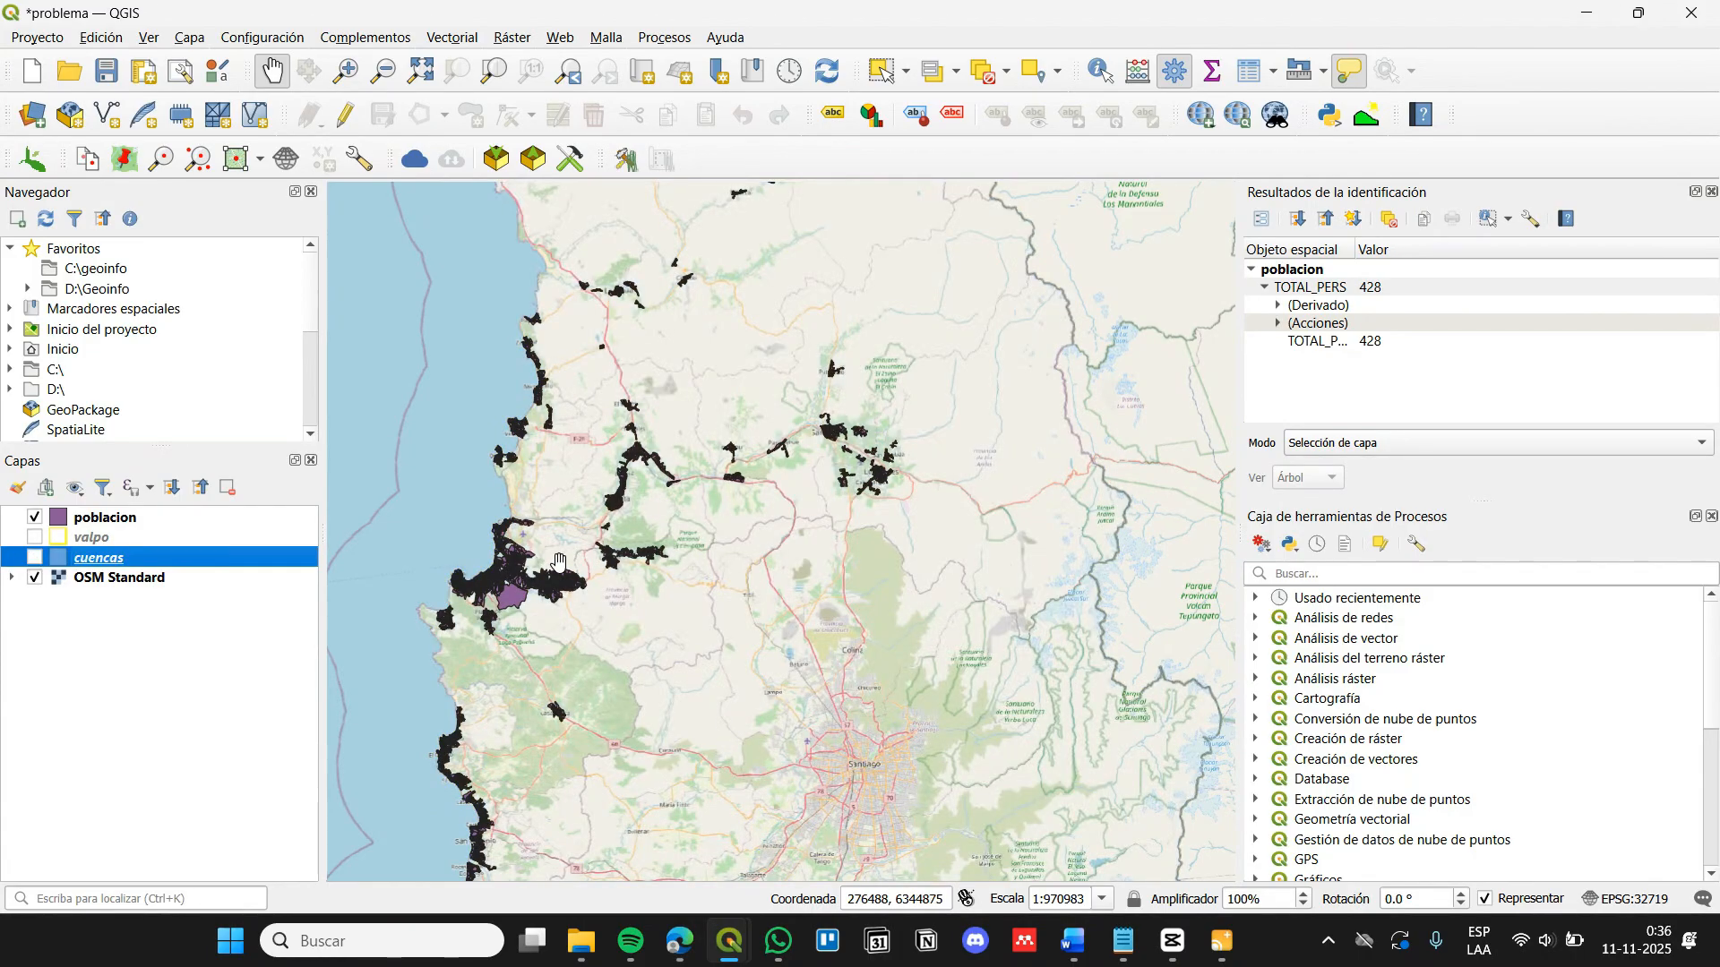
{"action": "left_click", "coordinate": [1310, 573]}
{"action": "type", "text": "raster"}
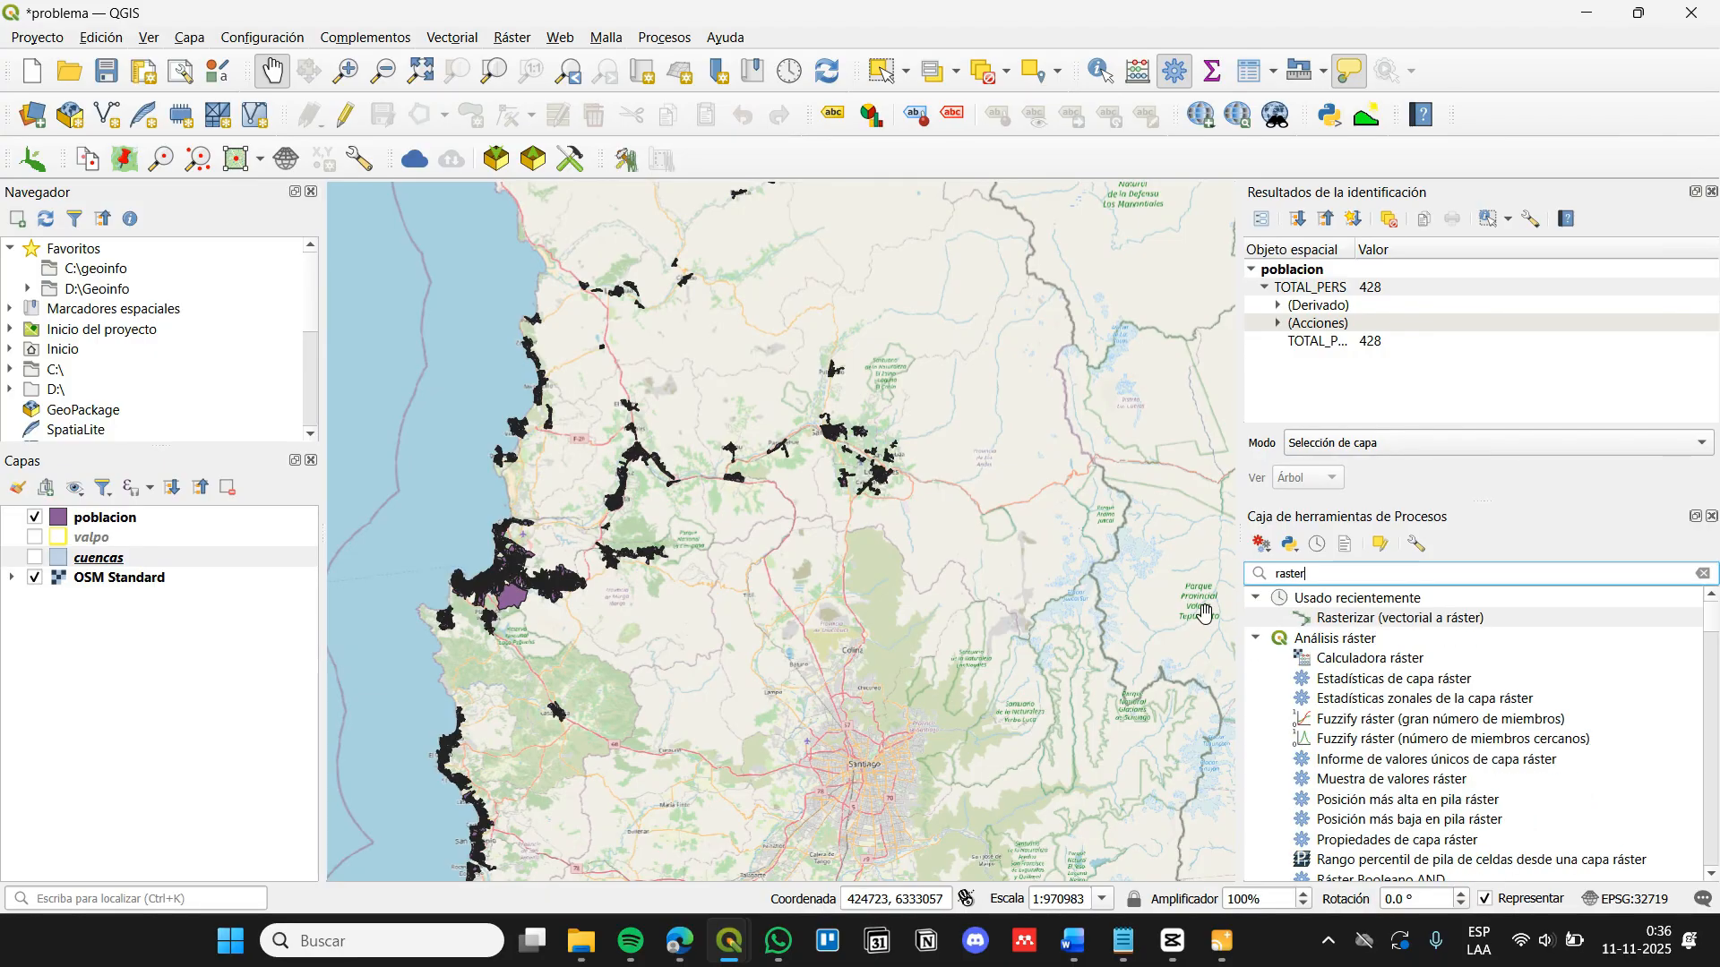
{"action": "double_click", "coordinate": [1429, 618]}
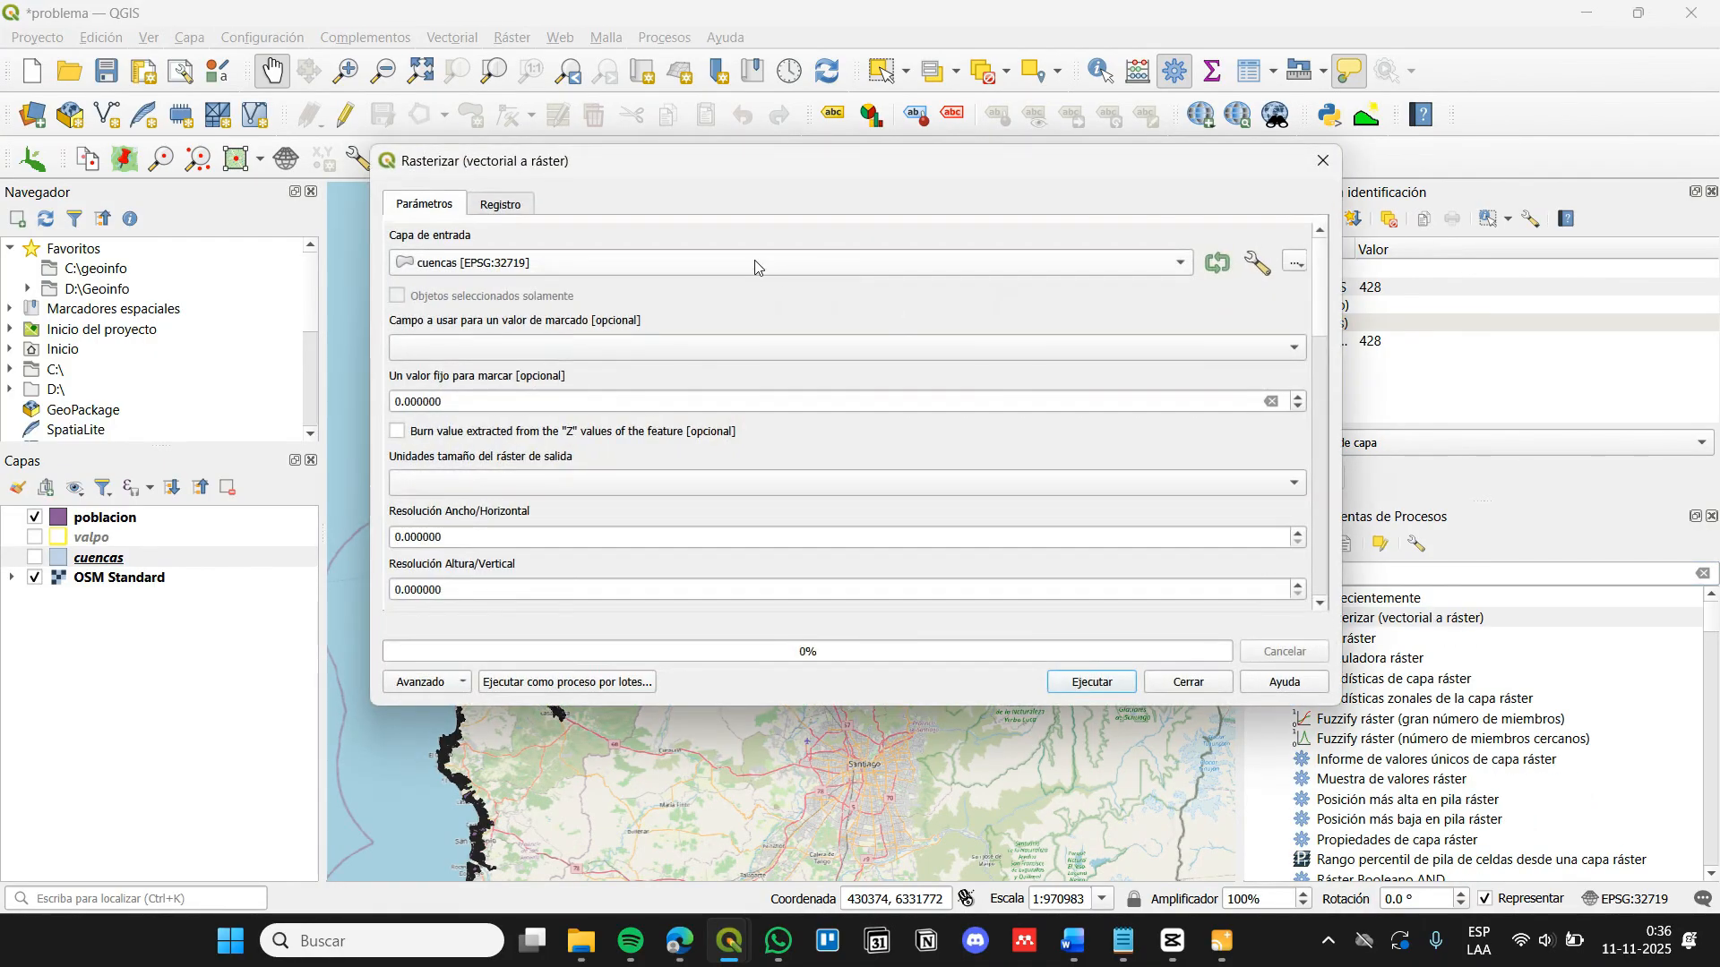
Set poblacion as the input layer to rasterize and TOTAL_PERS as the burn-in value field
{"action": "left_click", "coordinate": [538, 263]}
{"action": "left_click", "coordinate": [457, 282]}
{"action": "left_click", "coordinate": [453, 349]}
{"action": "left_click", "coordinate": [454, 369]}
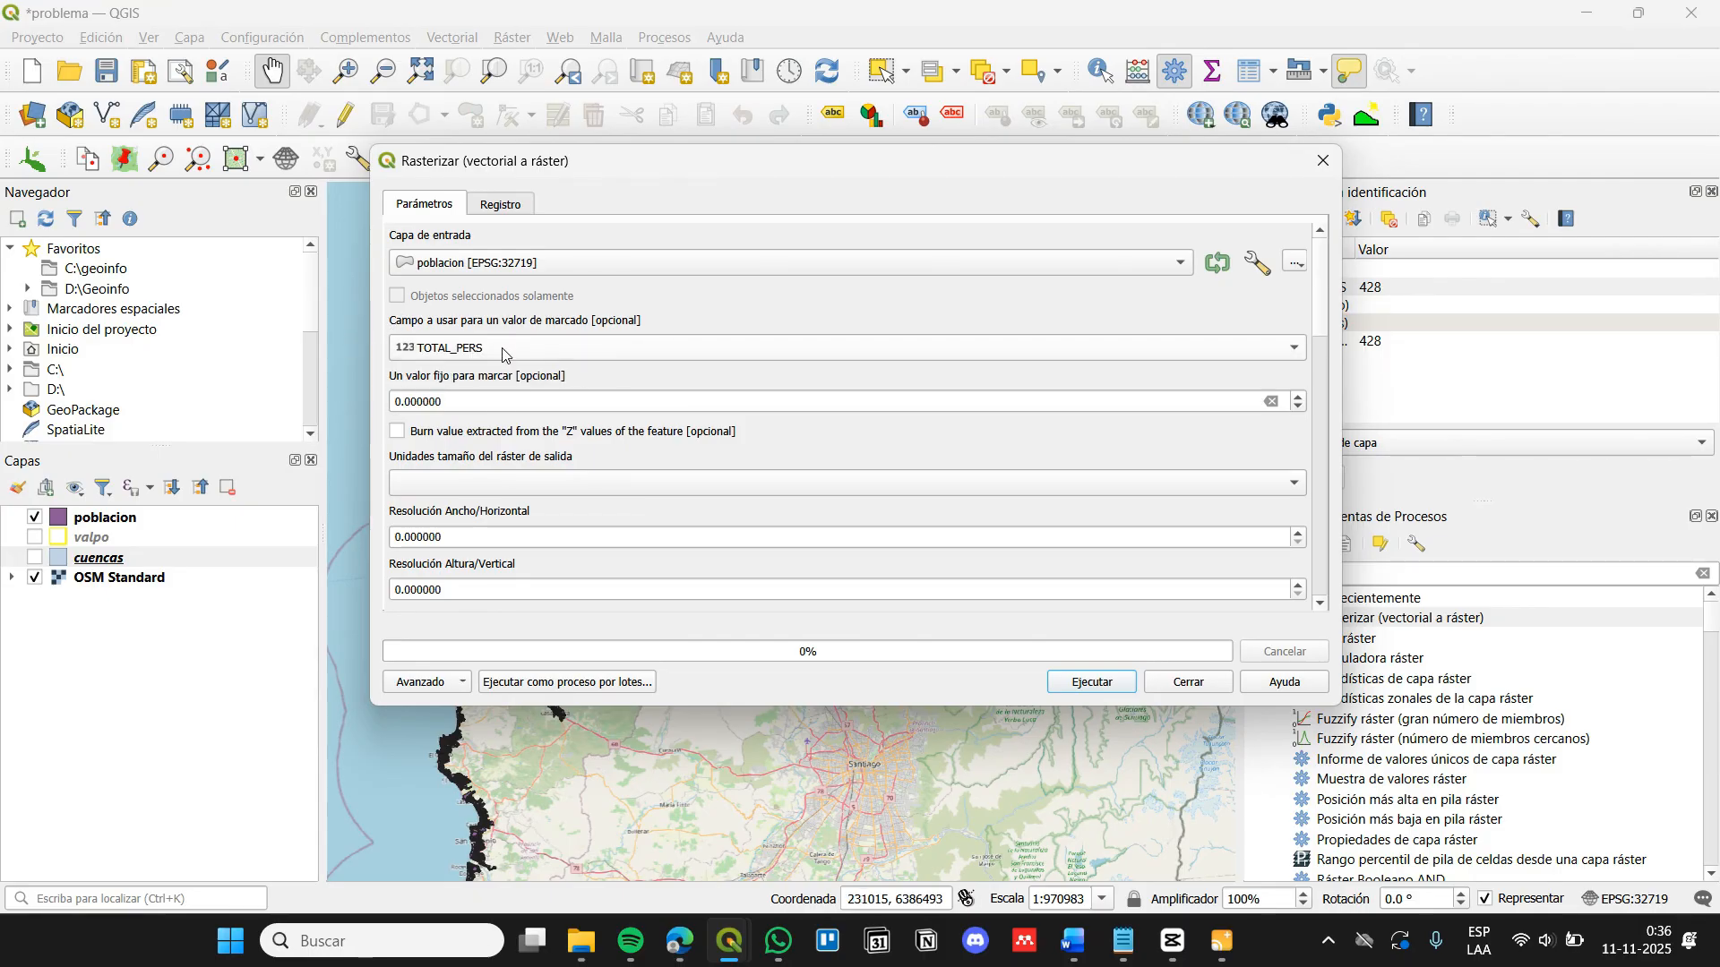
Set the output raster size units to Unidades georreferenciadas with a horizontal and vertical resolution of 30
{"action": "left_click", "coordinate": [460, 488]}
{"action": "left_click", "coordinate": [465, 504]}
{"action": "left_click", "coordinate": [397, 537]}
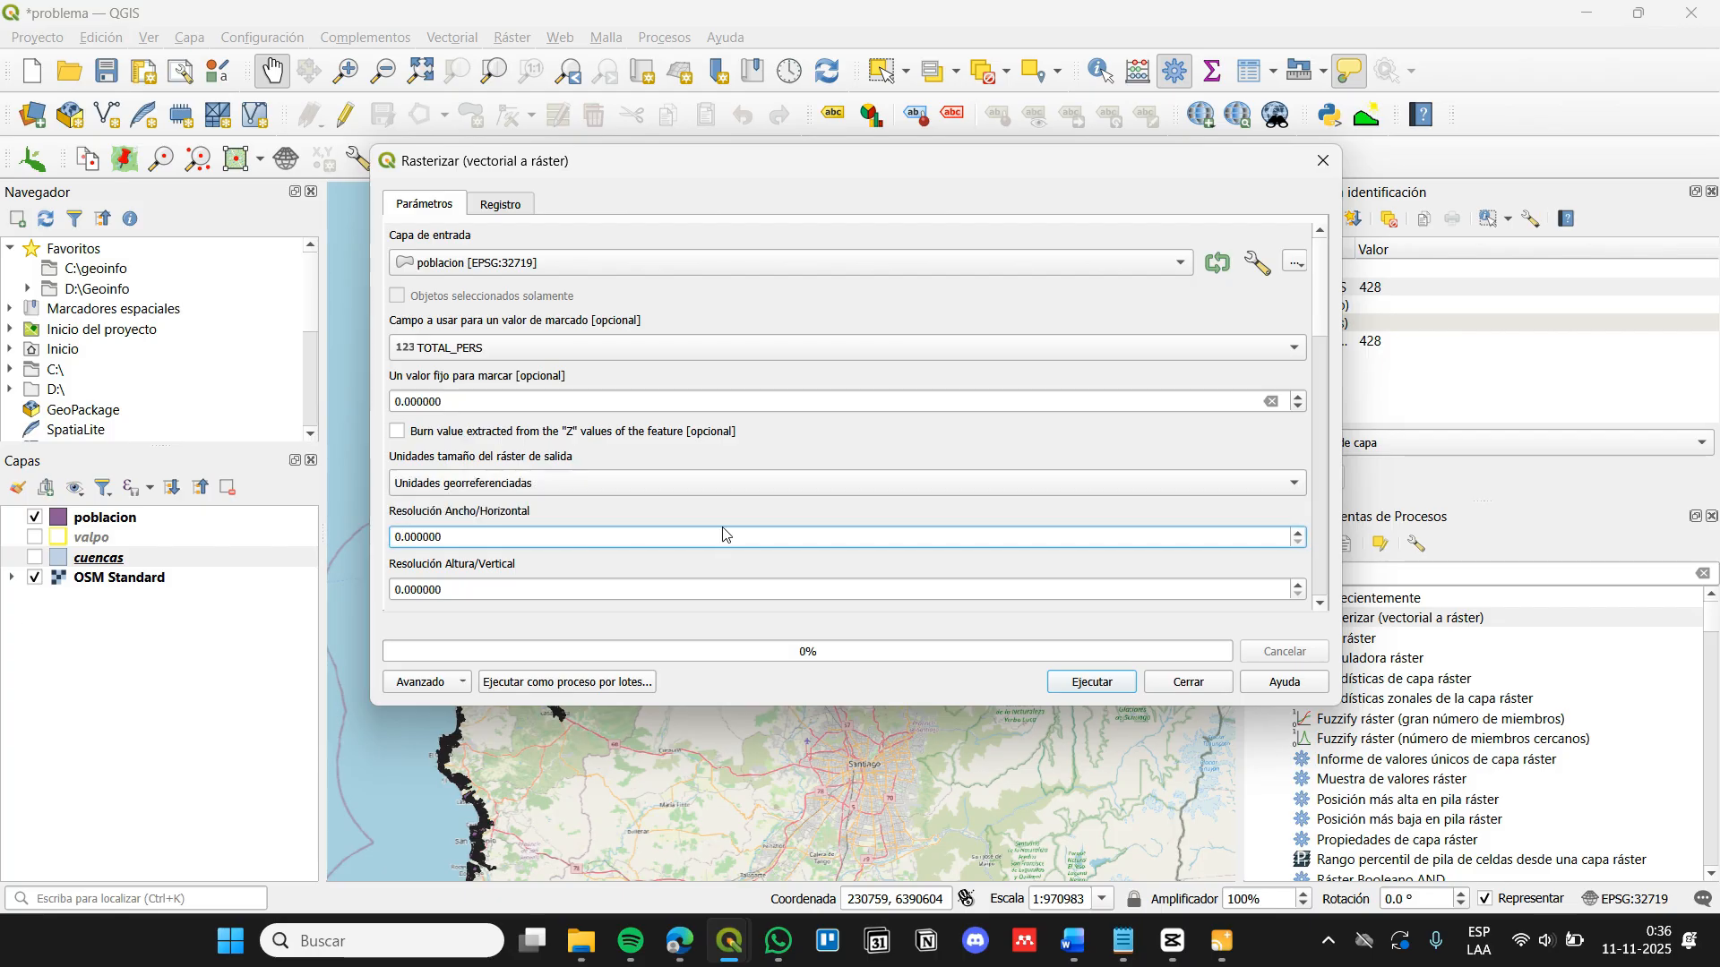
{"action": "type", "text": "3"}
{"action": "left_click", "coordinate": [392, 591]}
{"action": "type", "text": "3"}
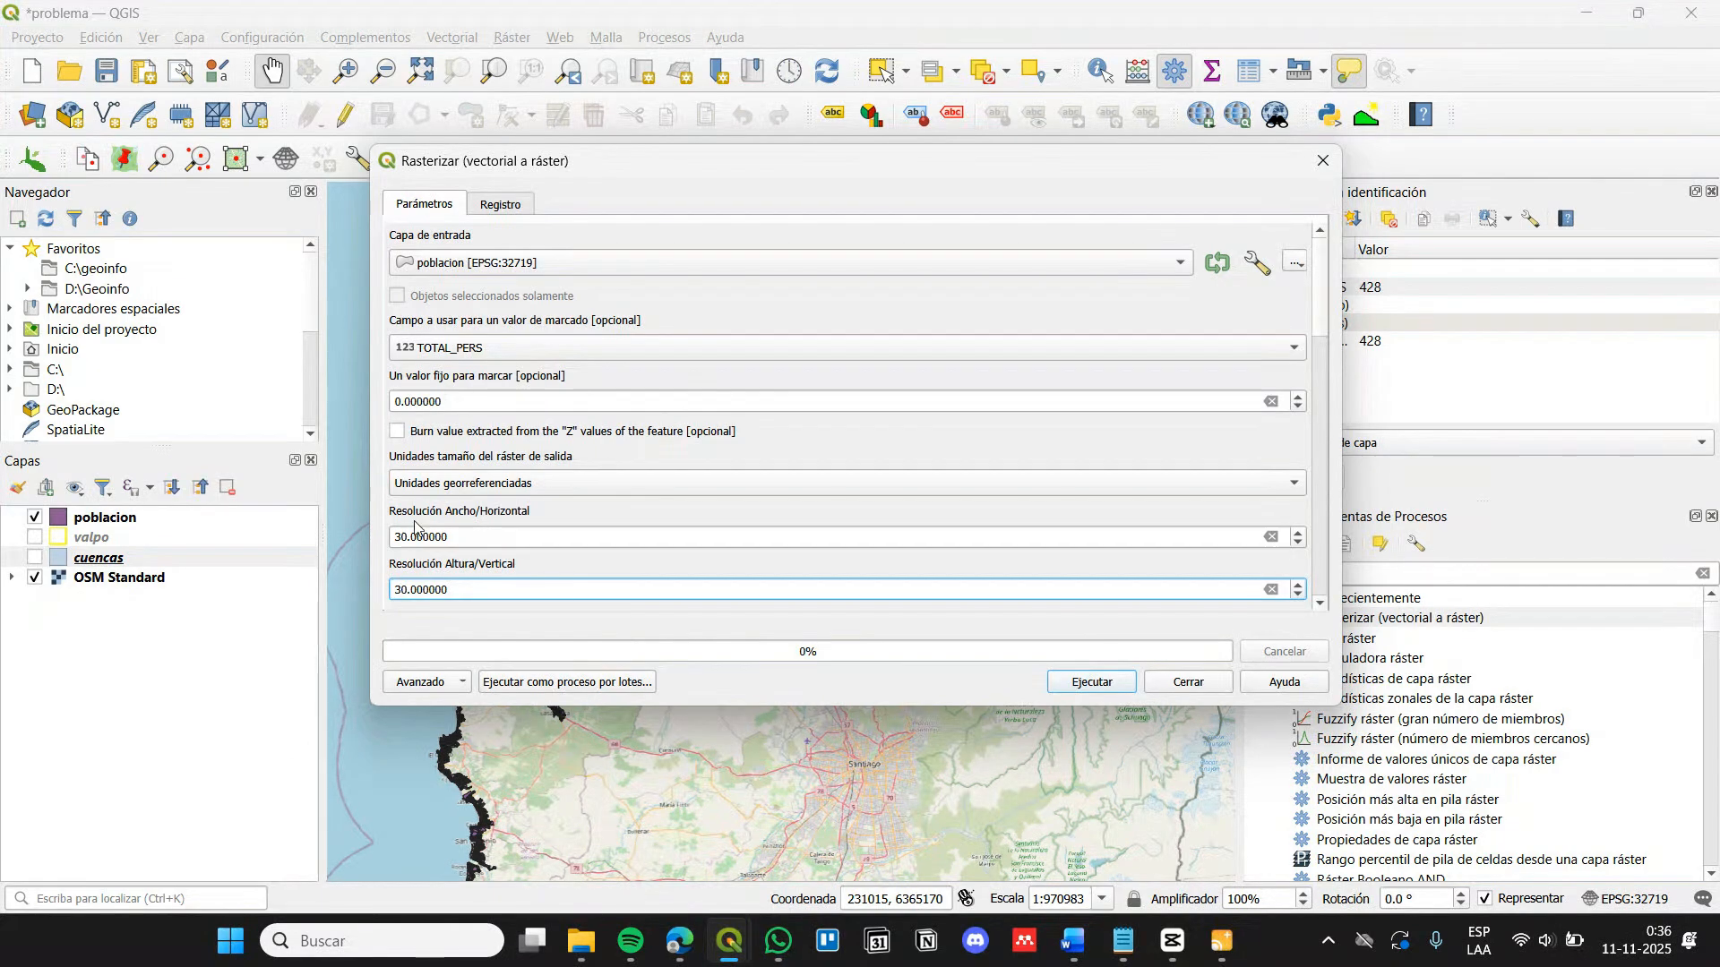
{"action": "left_click", "coordinate": [559, 538]}
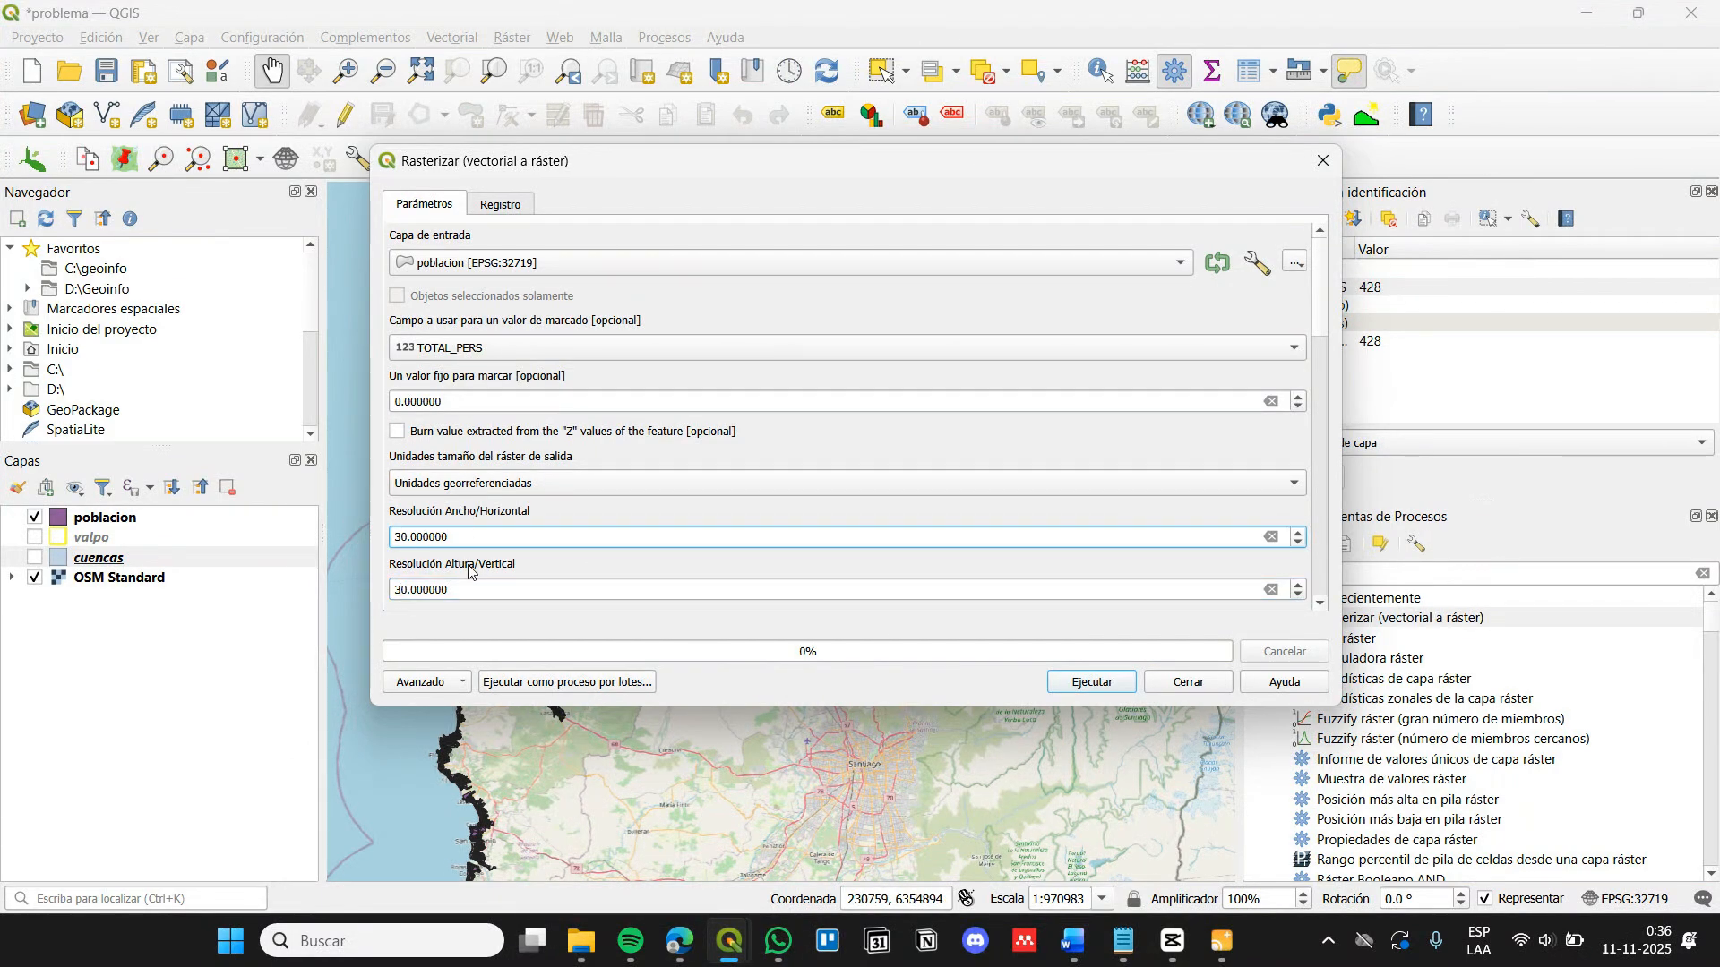
Calculate the output extent of the raster from the cuencas layer
{"action": "scroll", "coordinate": [1323, 335], "scroll_direction": "down", "scroll_amount": 4}
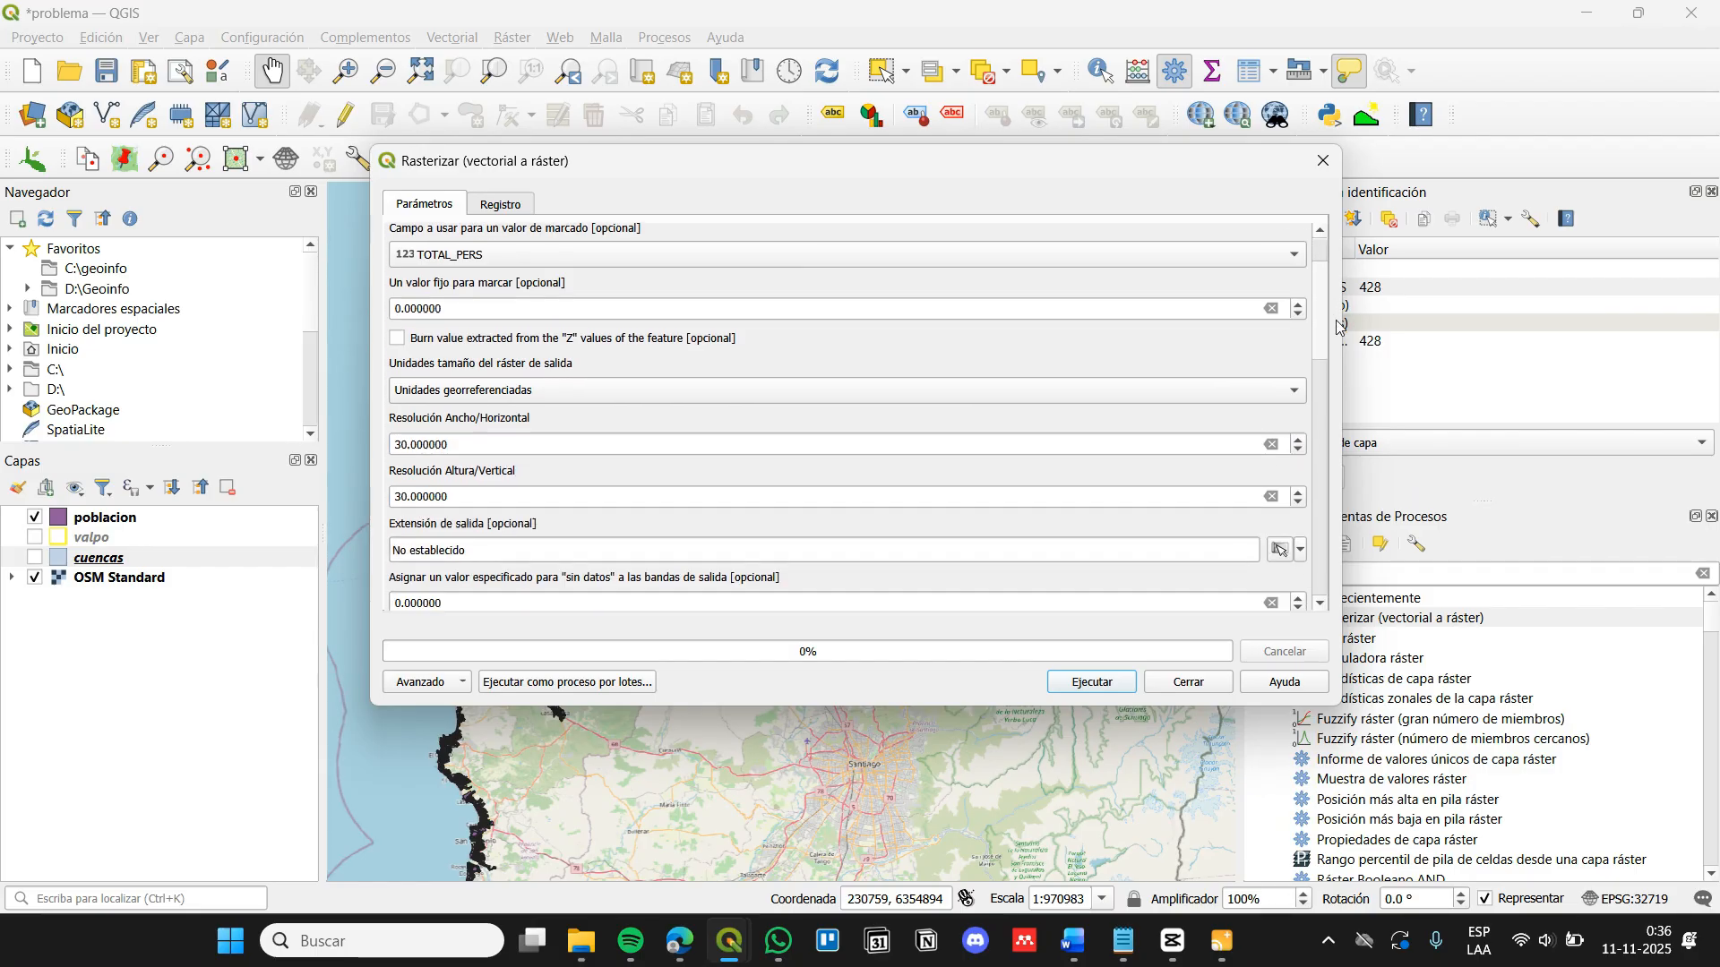
{"action": "mouse_move", "coordinate": [1320, 320]}
{"action": "left_mouse_down"}
{"action": "mouse_move", "coordinate": [1319, 289]}
{"action": "mouse_move", "coordinate": [1320, 343]}
{"action": "left_mouse_up"}
{"action": "left_click", "coordinate": [1290, 406]}
{"action": "mouse_move", "coordinate": [1354, 436]}
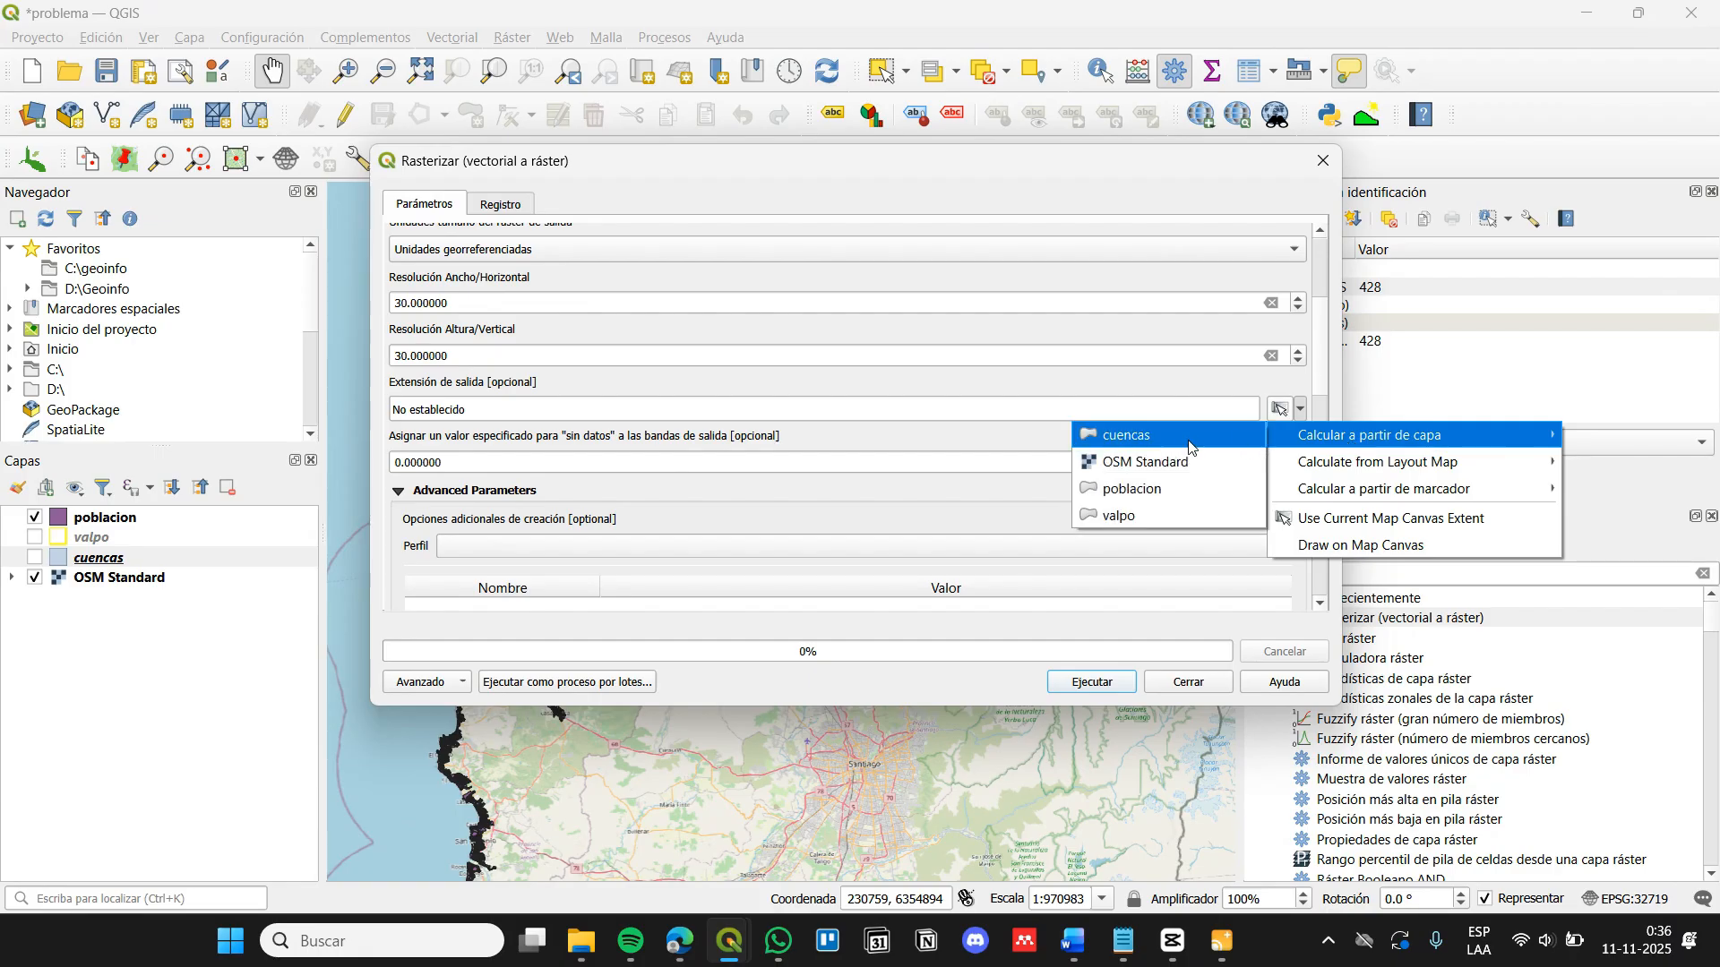
{"action": "left_click", "coordinate": [1187, 439]}
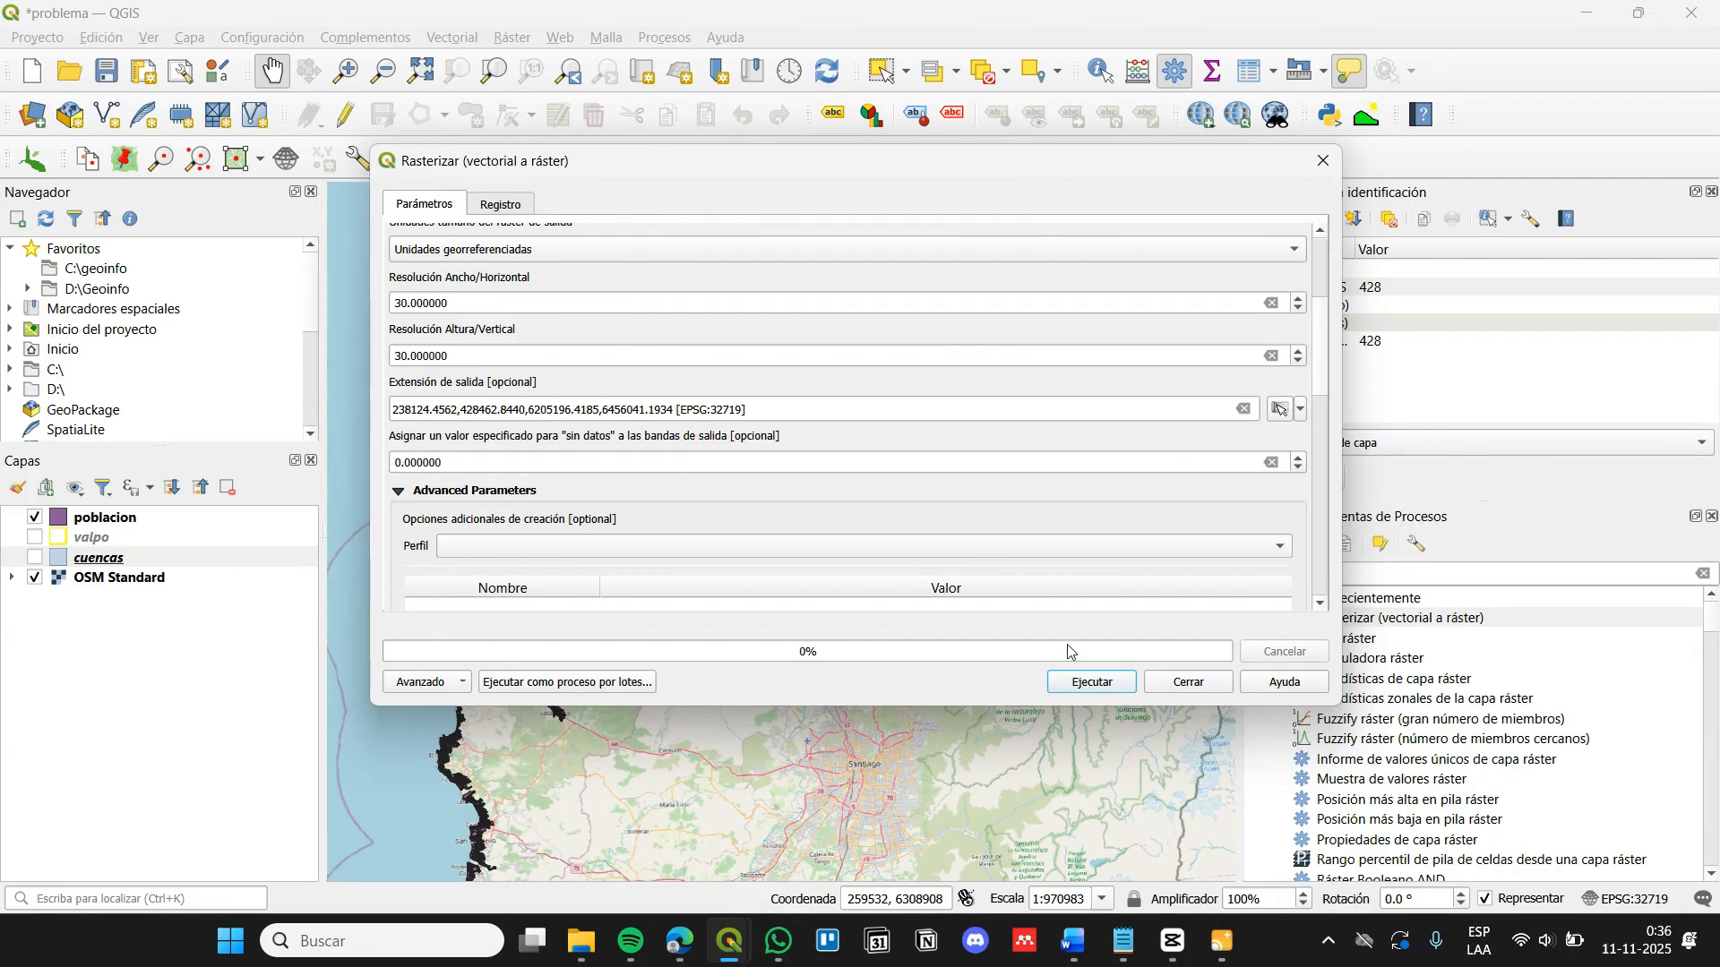
Set the output data type to Int16 and run the rasterization to a temporary file
{"action": "left_click_drag", "start_coordinate": [1320, 357], "coordinate": [1343, 489]}
{"action": "left_click", "coordinate": [1086, 392]}
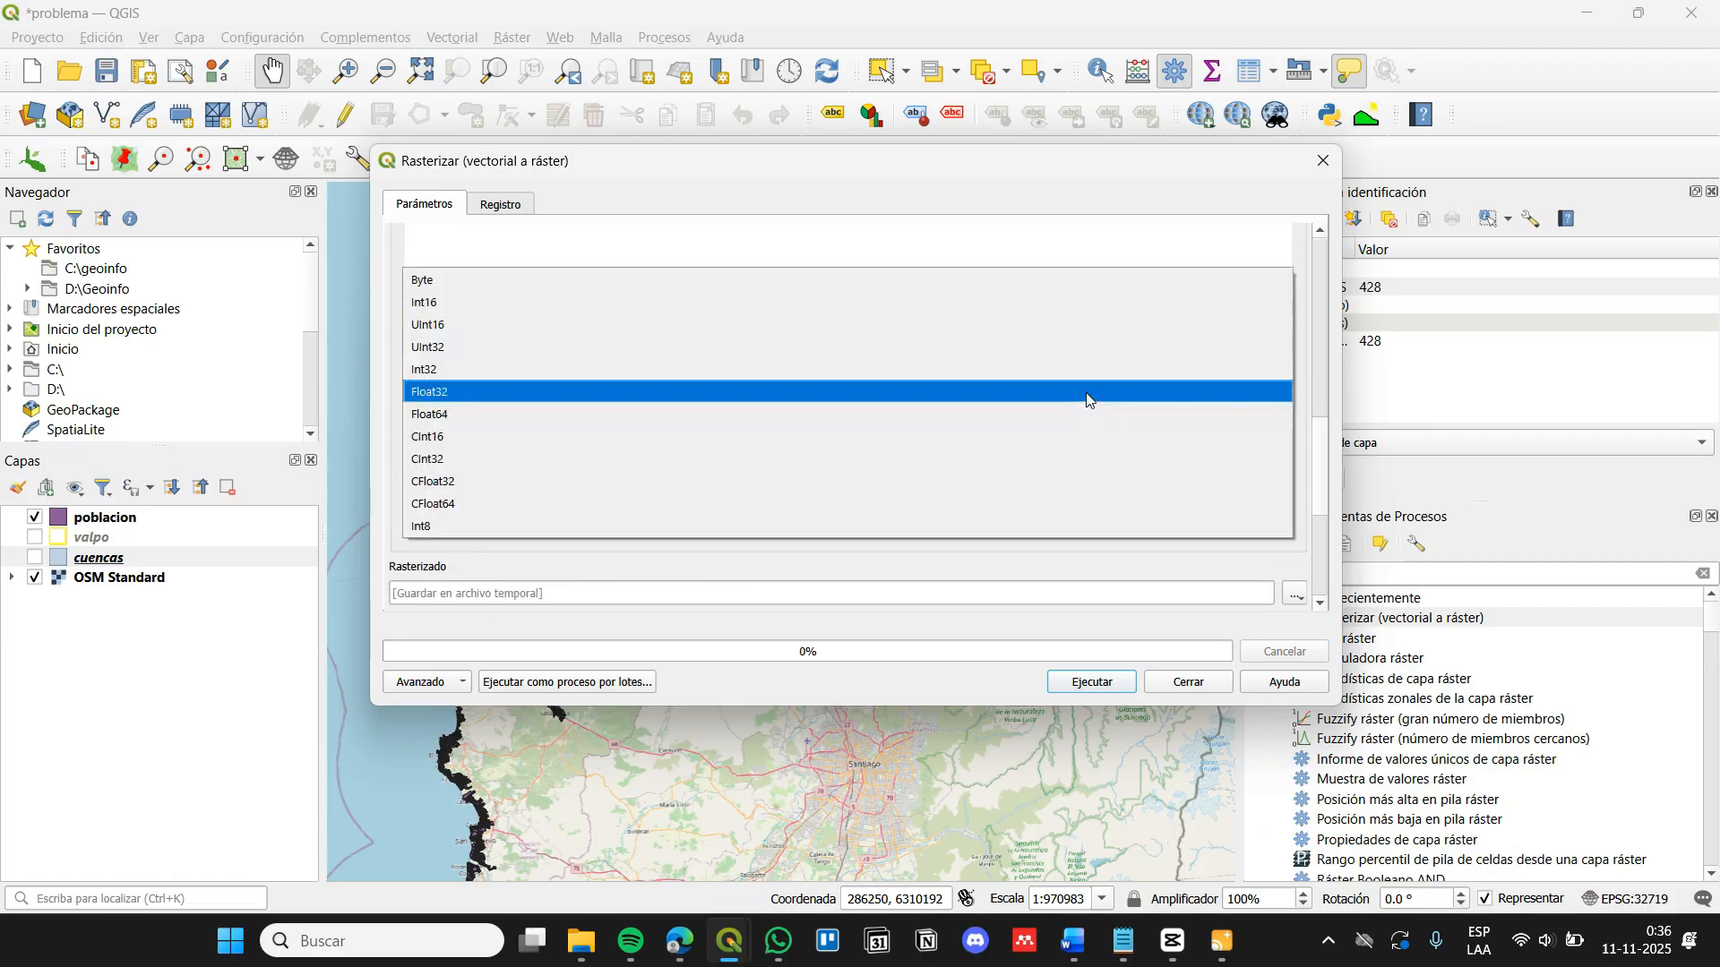
{"action": "left_click", "coordinate": [658, 315]}
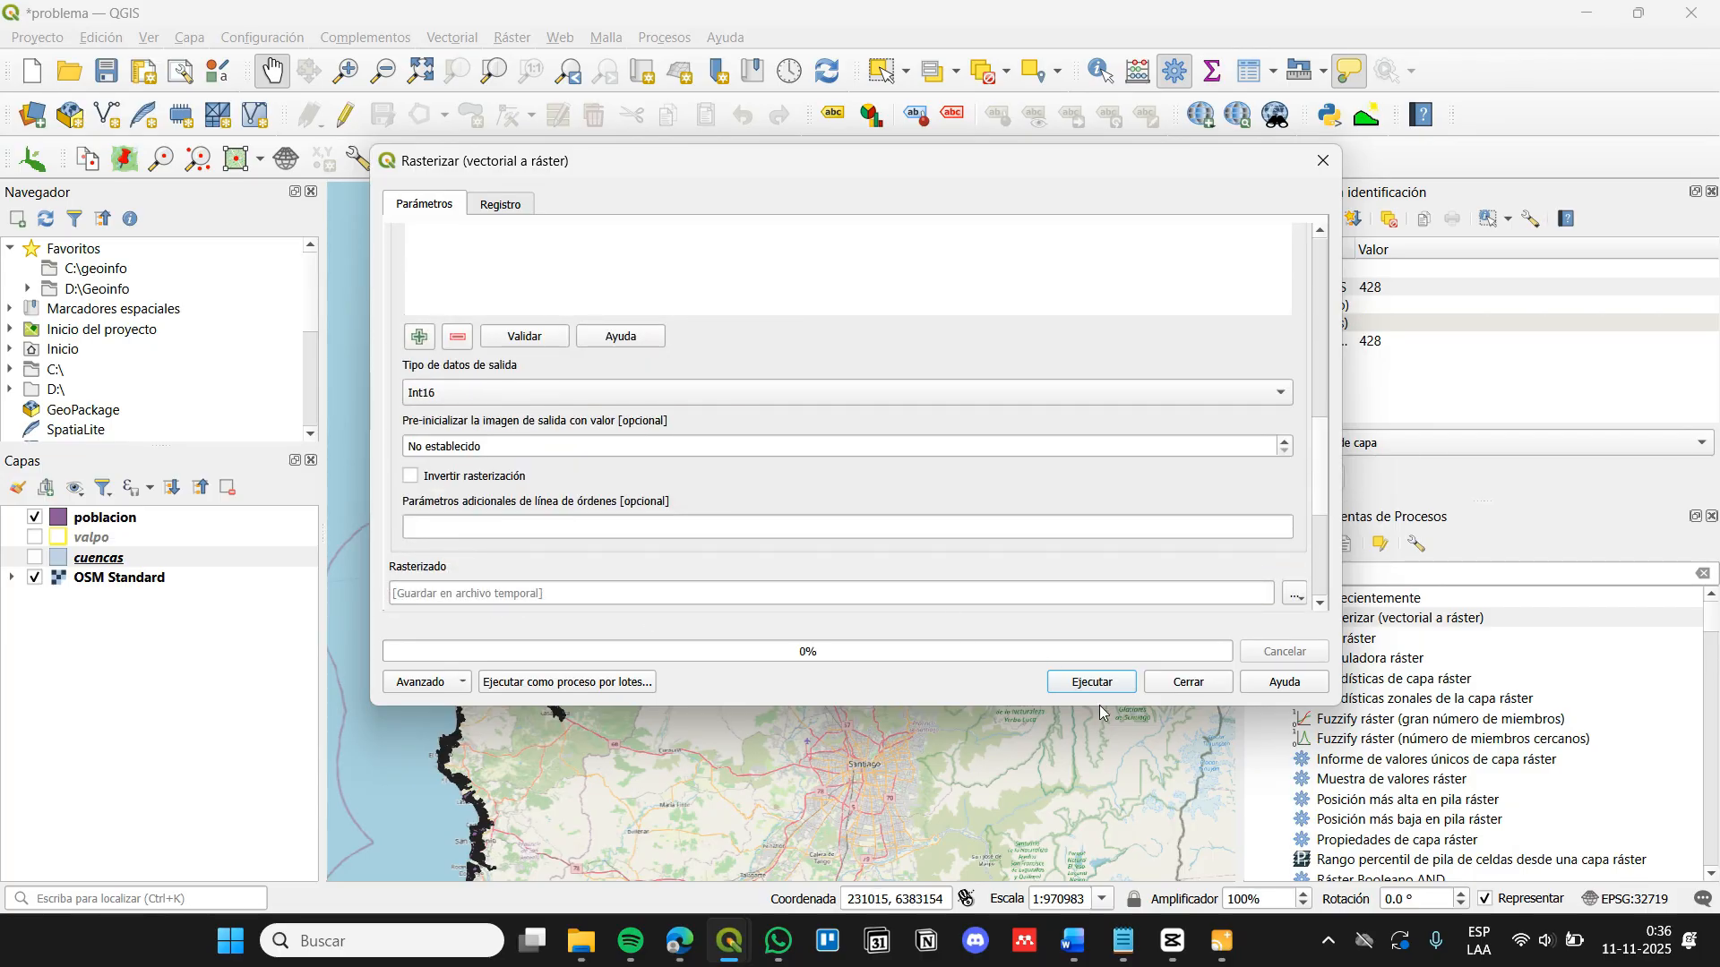
{"action": "left_click", "coordinate": [1090, 683]}
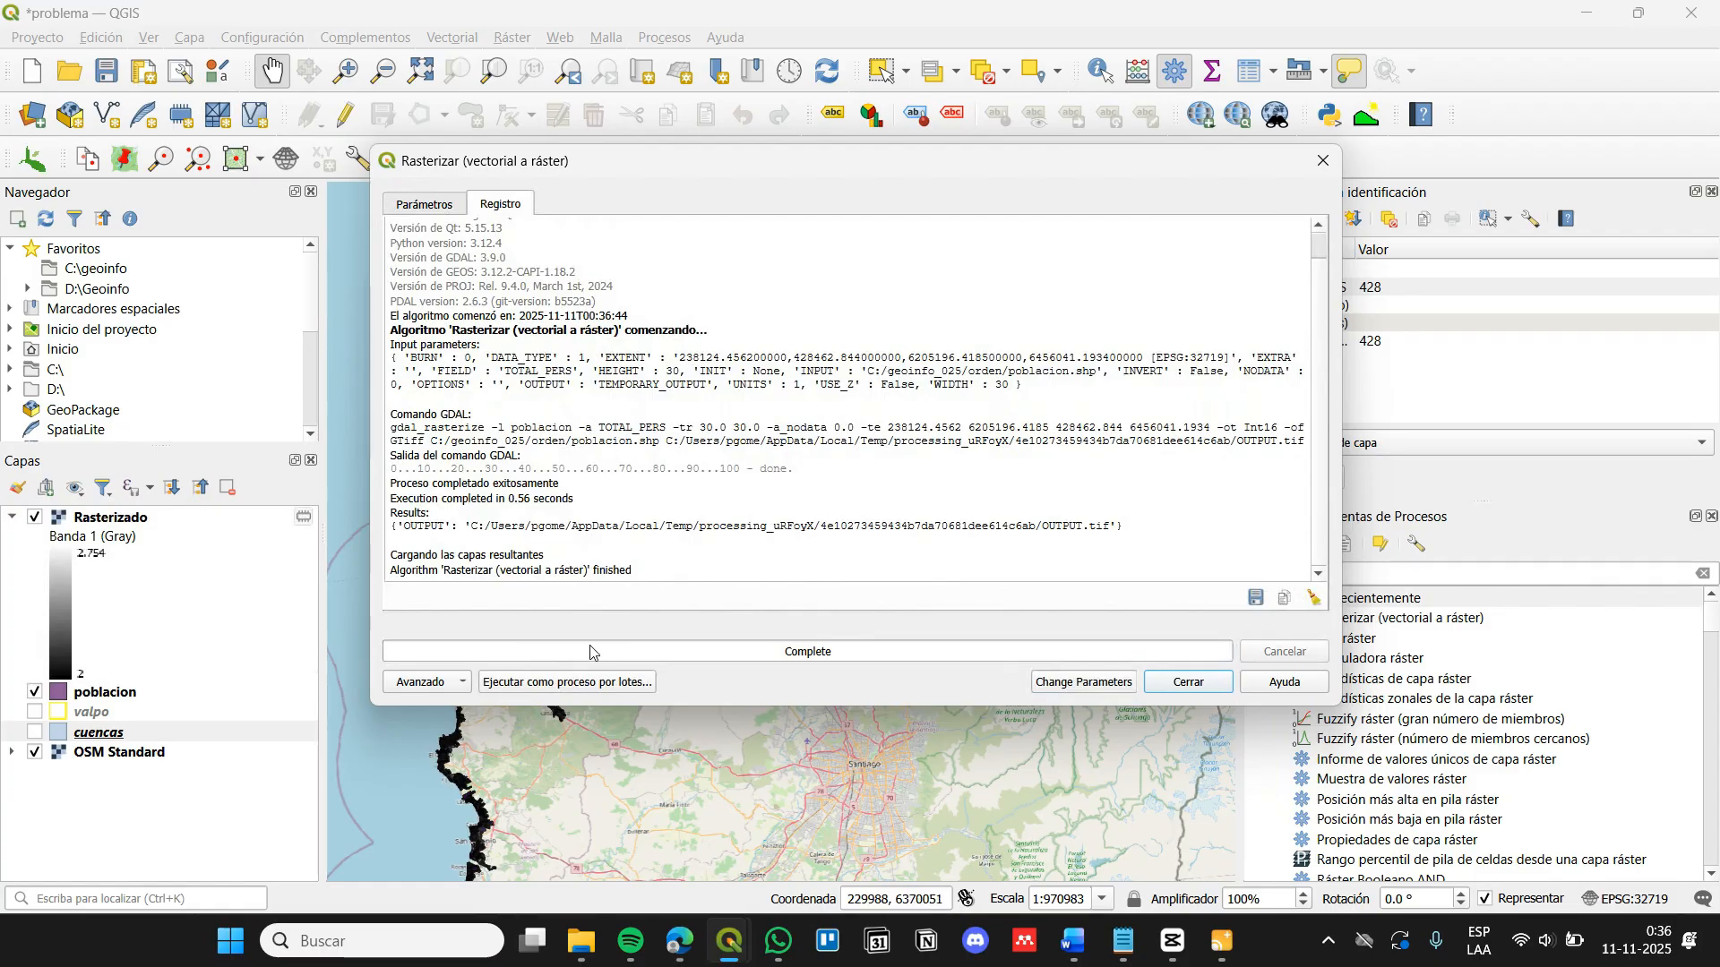
{"action": "left_click", "coordinate": [1182, 690]}
Clear the search text in the processing toolbox
{"action": "left_click_drag", "start_coordinate": [766, 530], "coordinate": [784, 576]}
{"action": "left_click", "coordinate": [1349, 574]}
{"action": "key", "text": "BackSpace"}
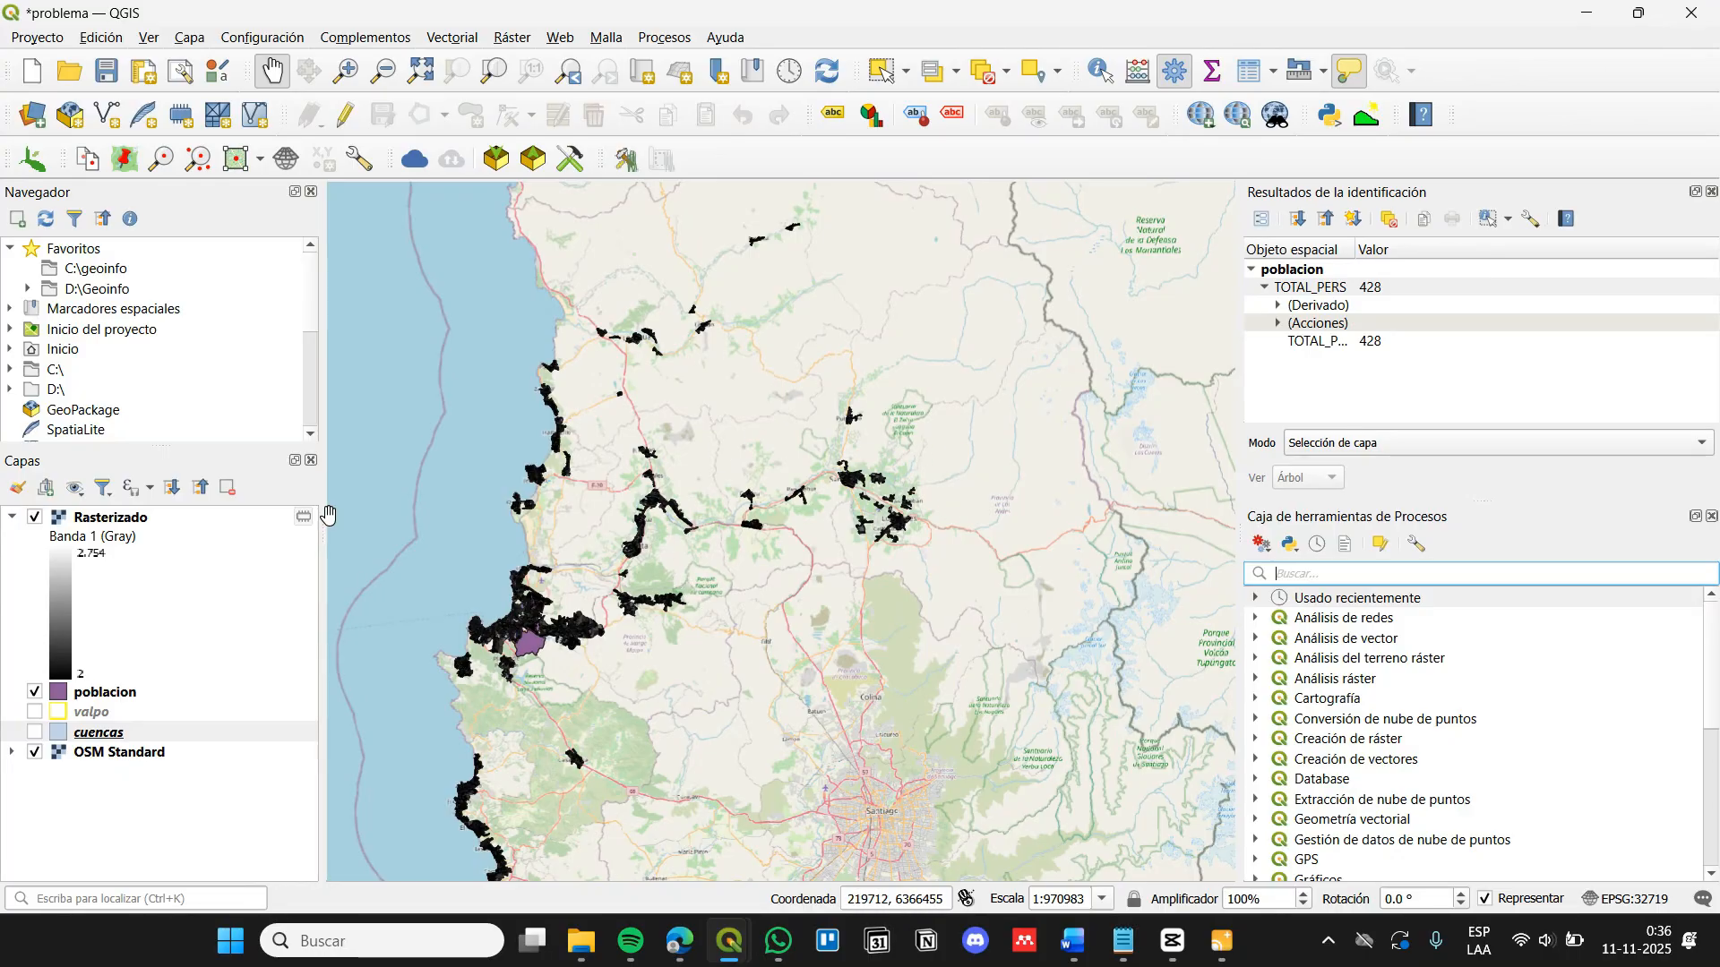
Examine the Rasterizado layer over the urban areas around Valparaíso and Viña del Mar
{"action": "left_click_drag", "start_coordinate": [408, 405], "coordinate": [424, 446]}
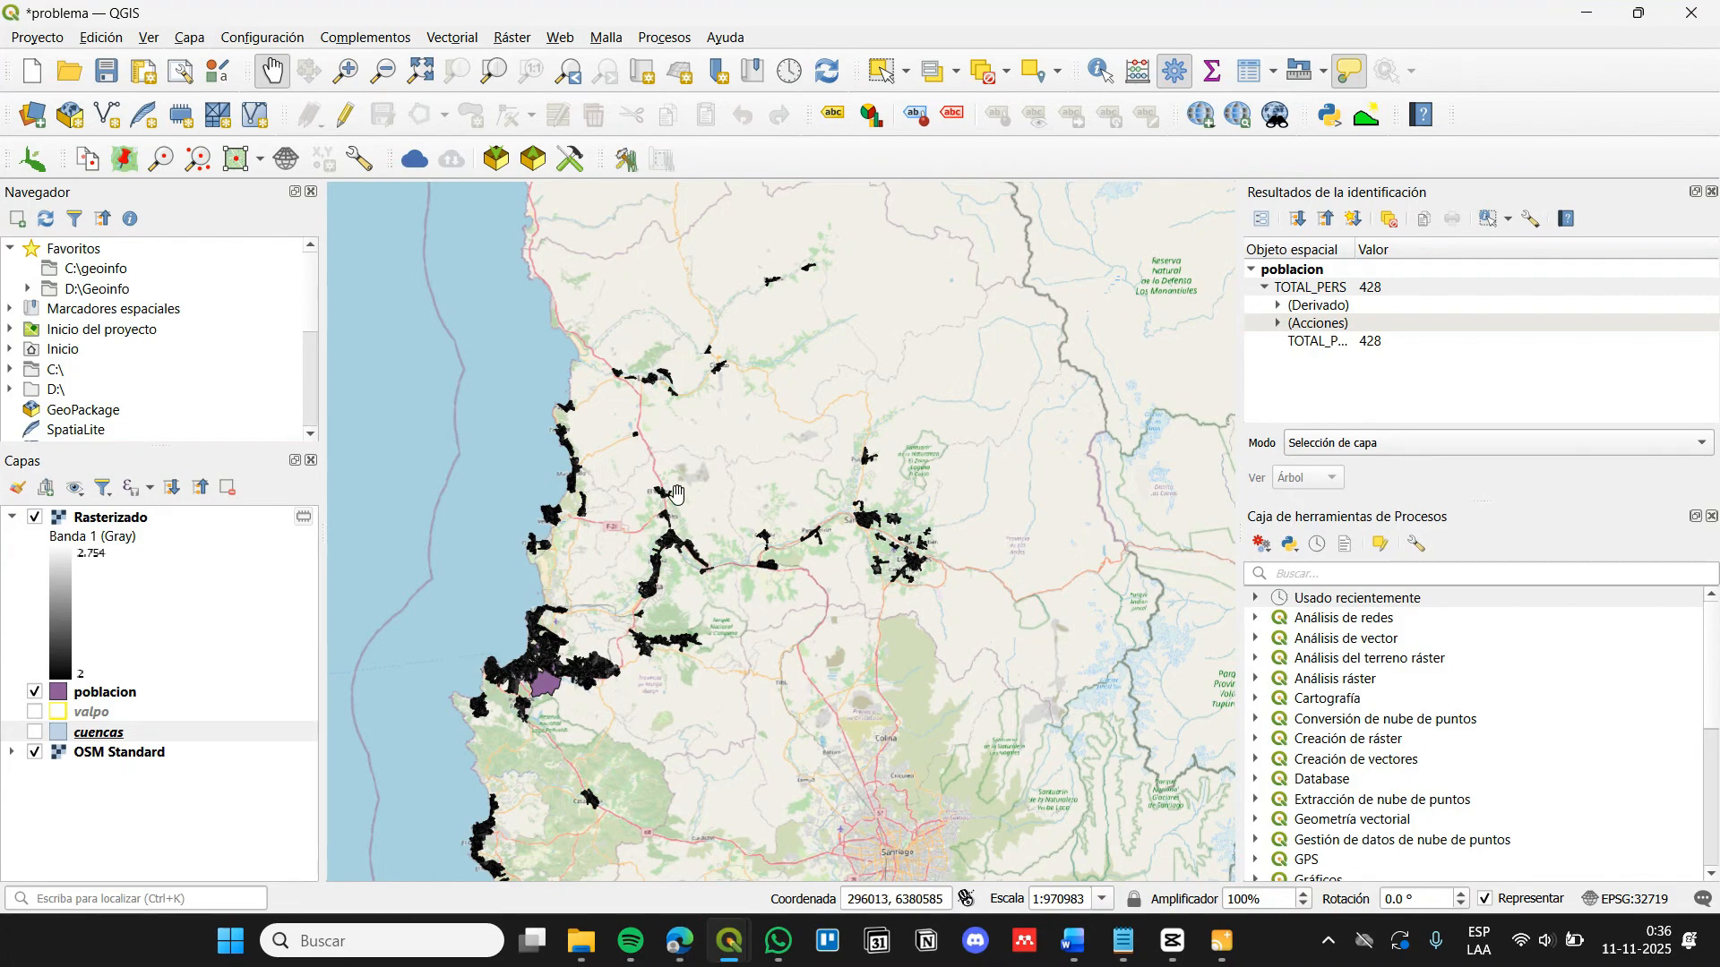
{"action": "left_click_drag", "start_coordinate": [688, 607], "coordinate": [732, 502]}
{"action": "scroll", "coordinate": [704, 541], "scroll_direction": "up", "scroll_amount": 1}
{"action": "left_click_drag", "start_coordinate": [510, 627], "coordinate": [577, 554]}
{"action": "scroll", "coordinate": [620, 512], "scroll_direction": "up", "scroll_amount": 1}
{"action": "scroll", "coordinate": [572, 513], "scroll_direction": "up", "scroll_amount": 2}
{"action": "scroll", "coordinate": [586, 548], "scroll_direction": "down", "scroll_amount": 2}
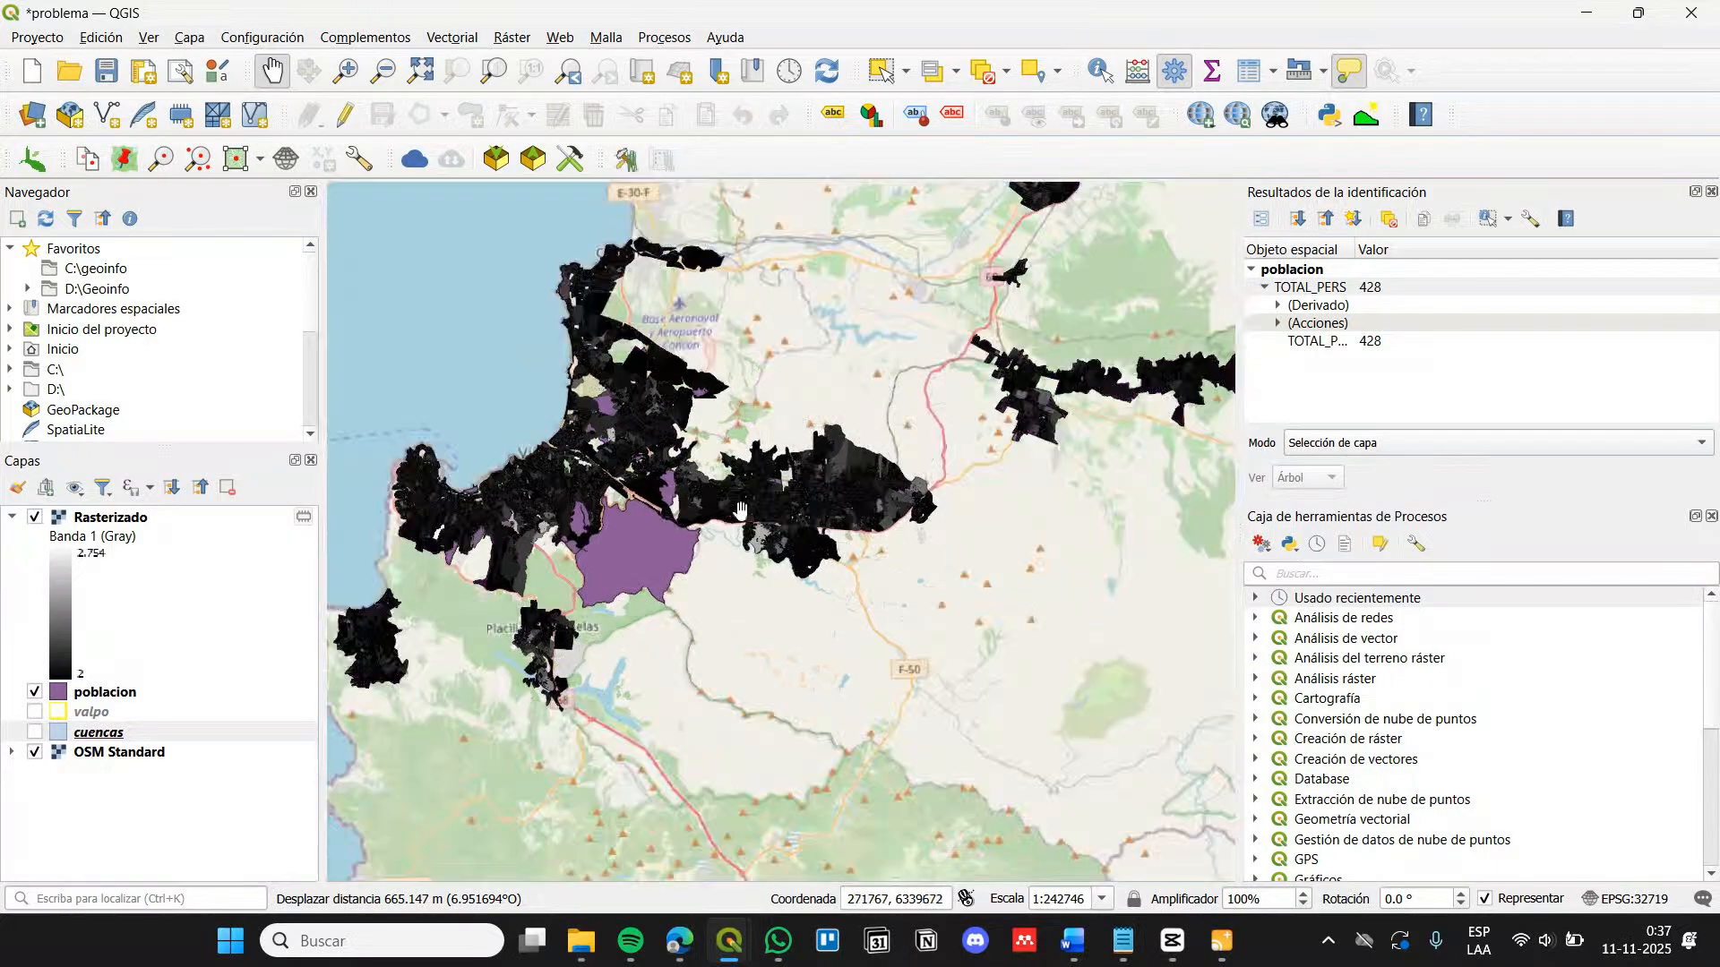
{"action": "left_click_drag", "start_coordinate": [741, 510], "coordinate": [720, 572]}
Switch the poblacion layer off and on to compare its coverage with the Rasterizado layer around the large southern polygon
{"action": "left_click", "coordinate": [34, 692]}
{"action": "left_click_drag", "start_coordinate": [578, 557], "coordinate": [587, 655]}
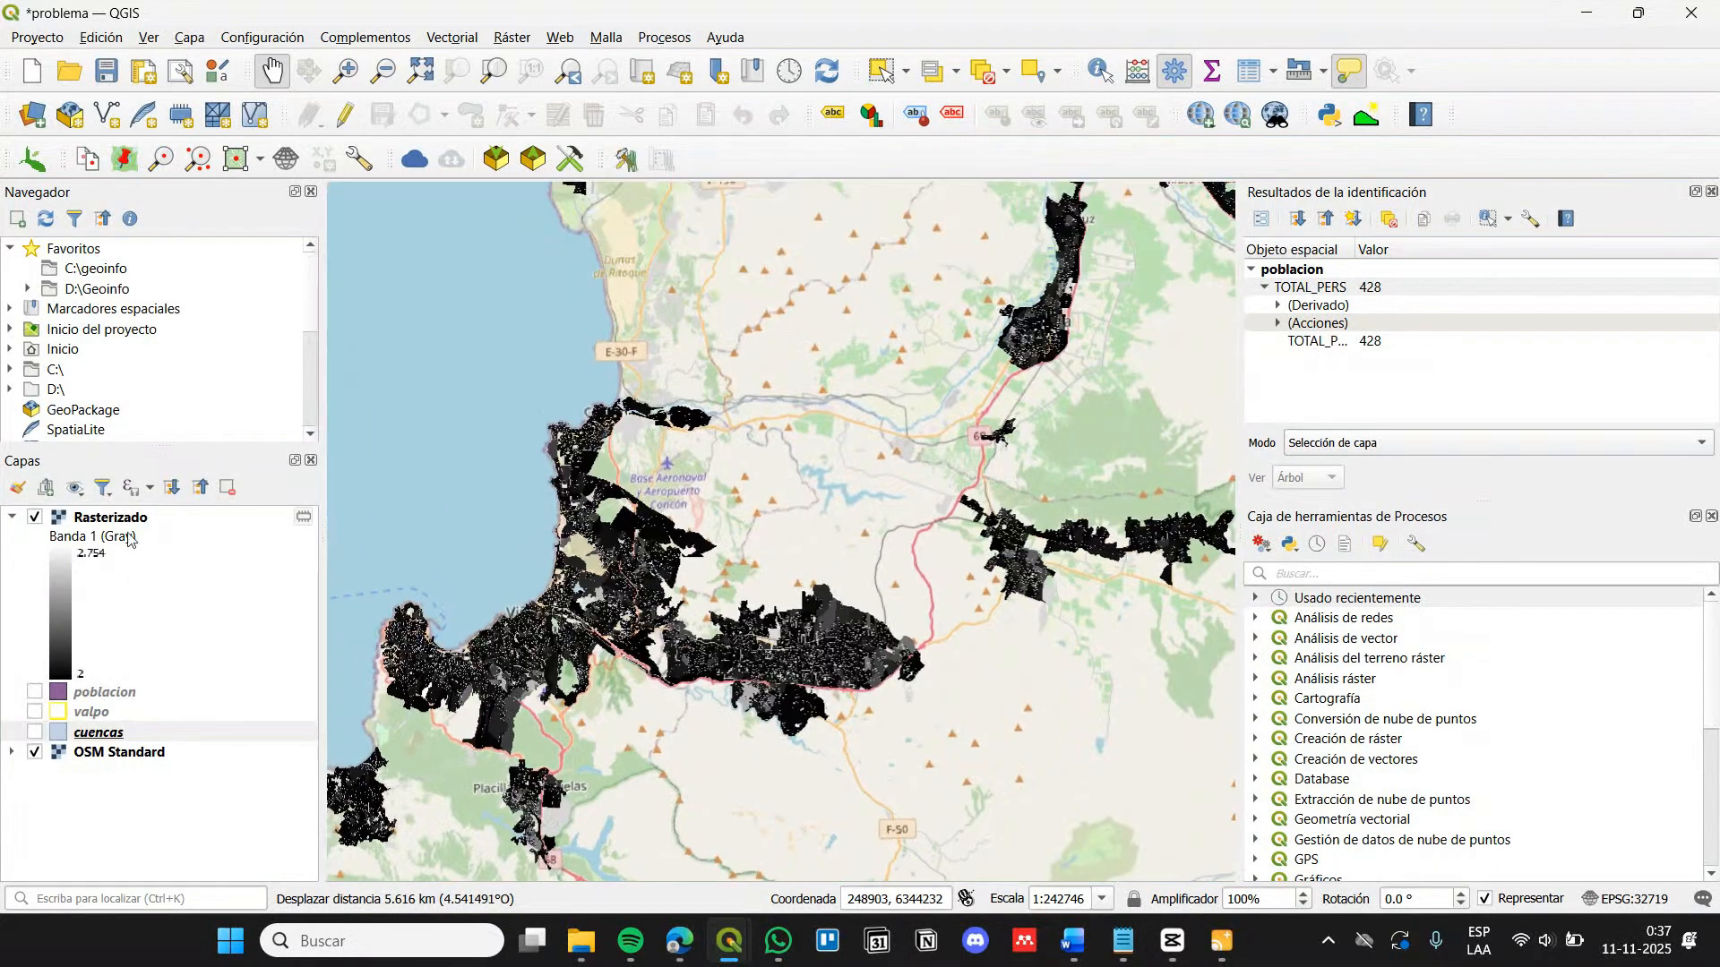
{"action": "left_click", "coordinate": [147, 523]}
{"action": "left_click", "coordinate": [35, 692]}
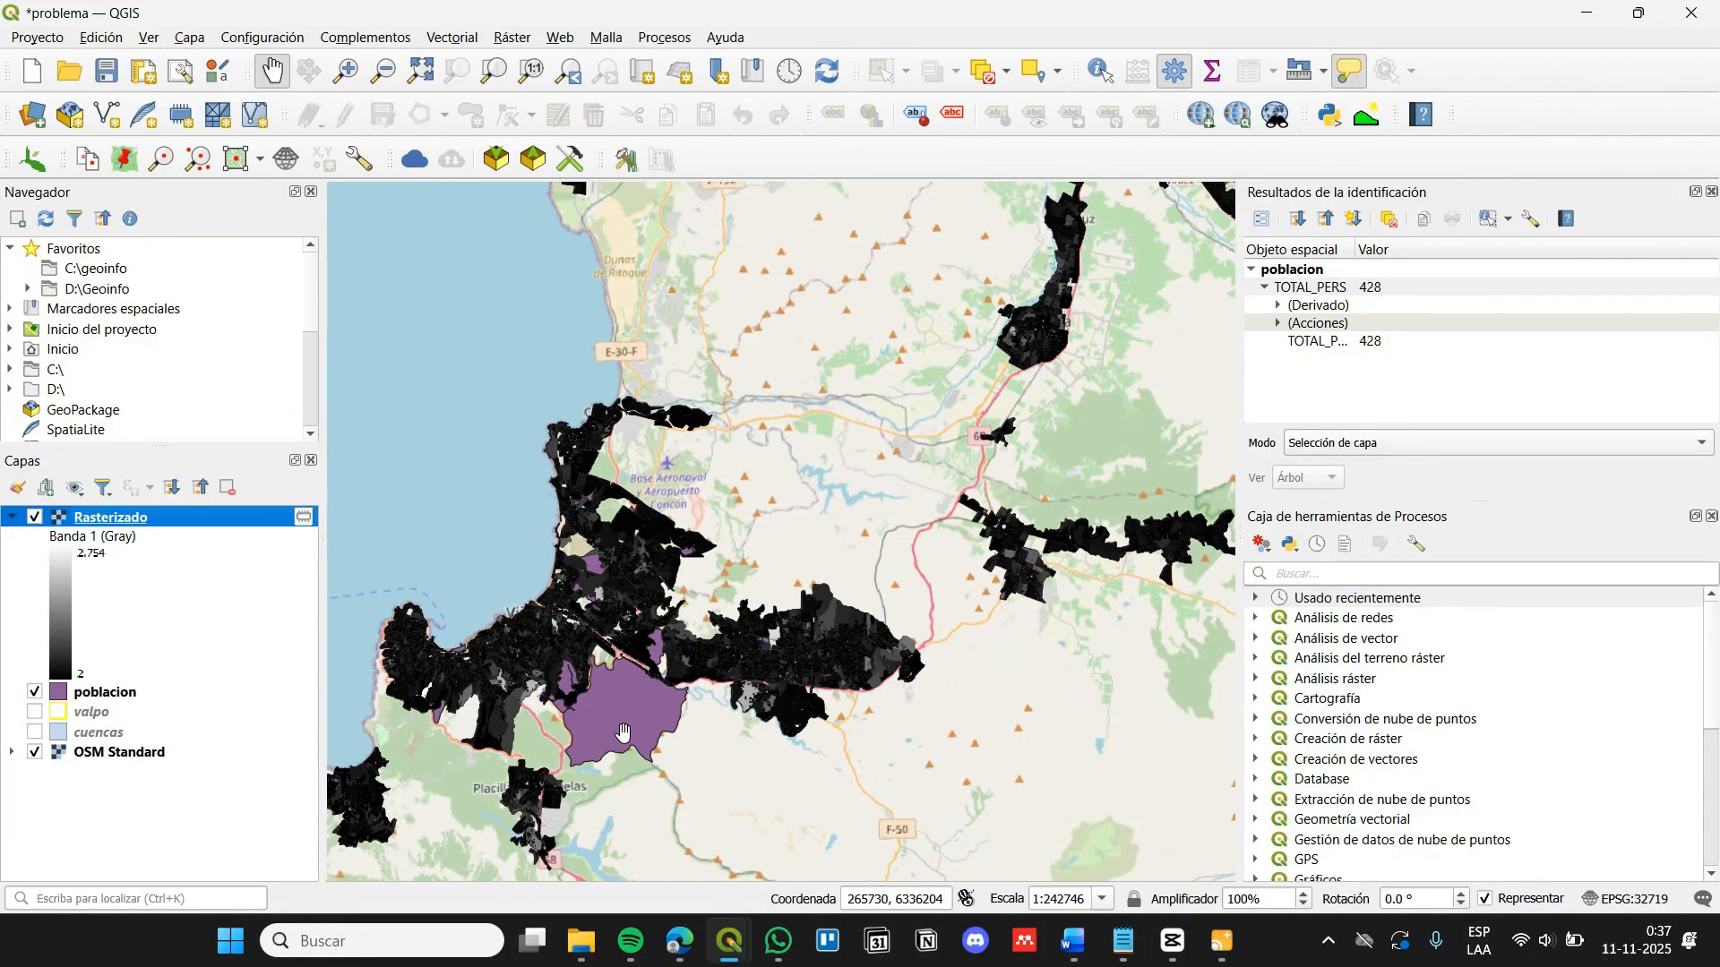
{"action": "scroll", "coordinate": [573, 537], "scroll_direction": "up", "scroll_amount": 2}
{"action": "left_click_drag", "start_coordinate": [633, 448], "coordinate": [570, 322]}
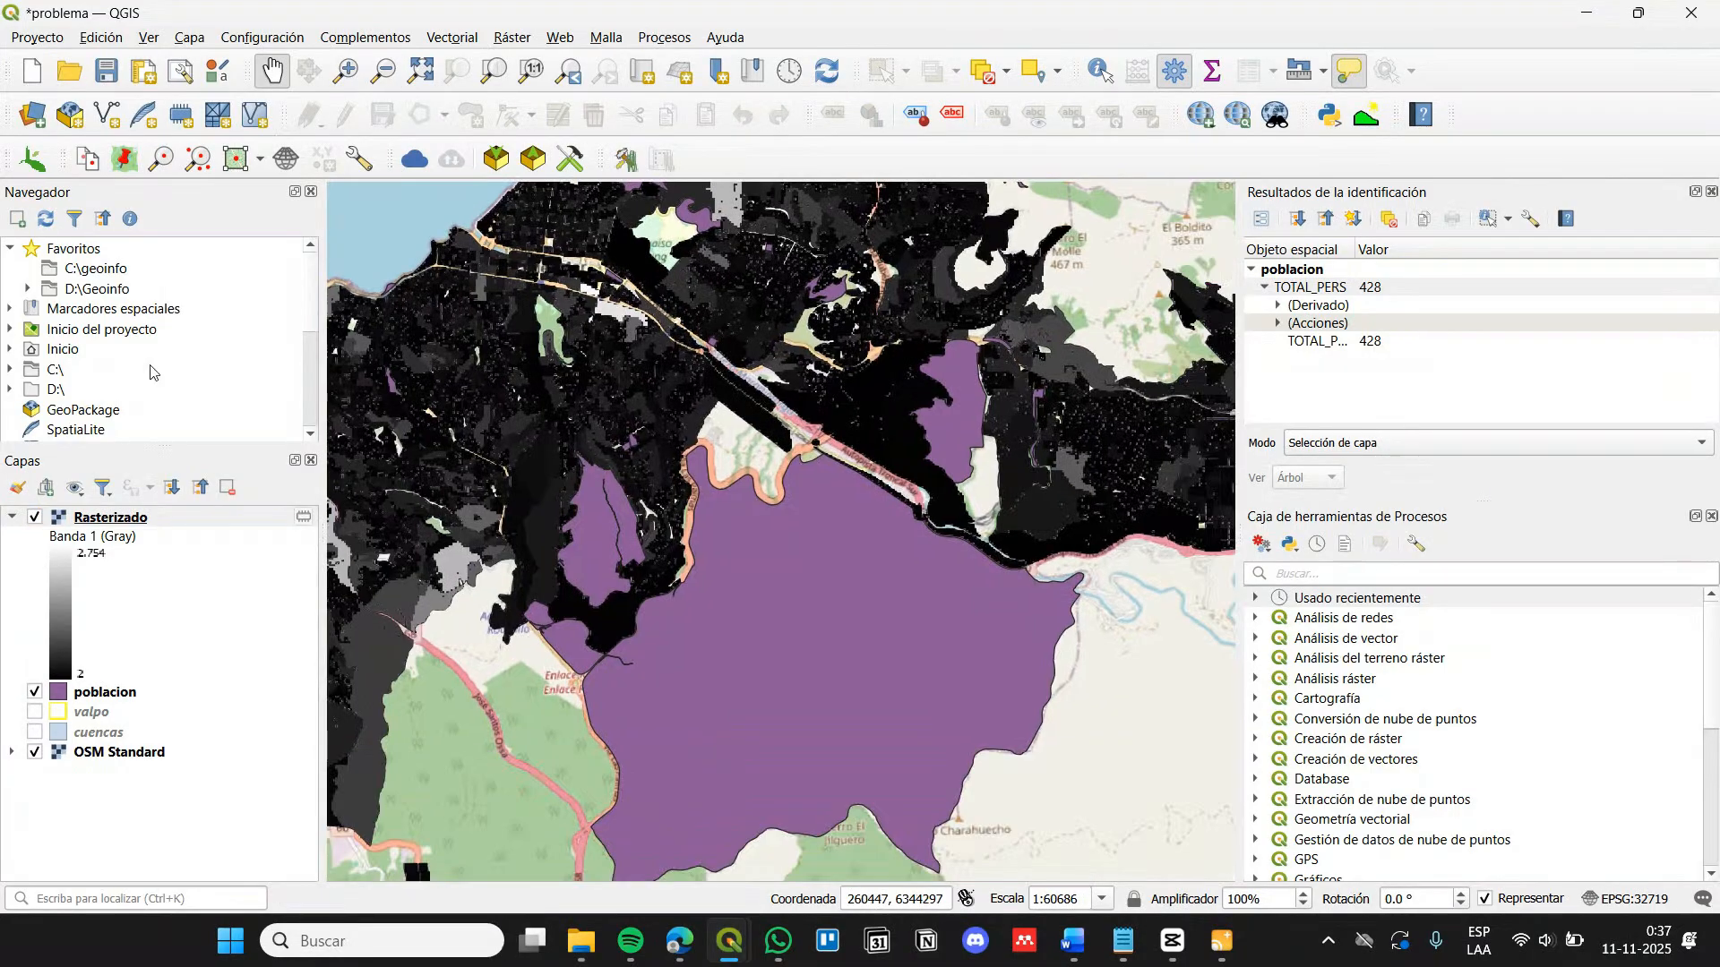
Identify the TOTAL_PERS value of the poblacion polygons that the raster leaves uncovered, starting with the largest one
{"action": "left_click", "coordinate": [105, 692]}
{"action": "left_click", "coordinate": [1099, 72]}
{"action": "right_click", "coordinate": [838, 538]}
{"action": "right_click", "coordinate": [727, 558]}
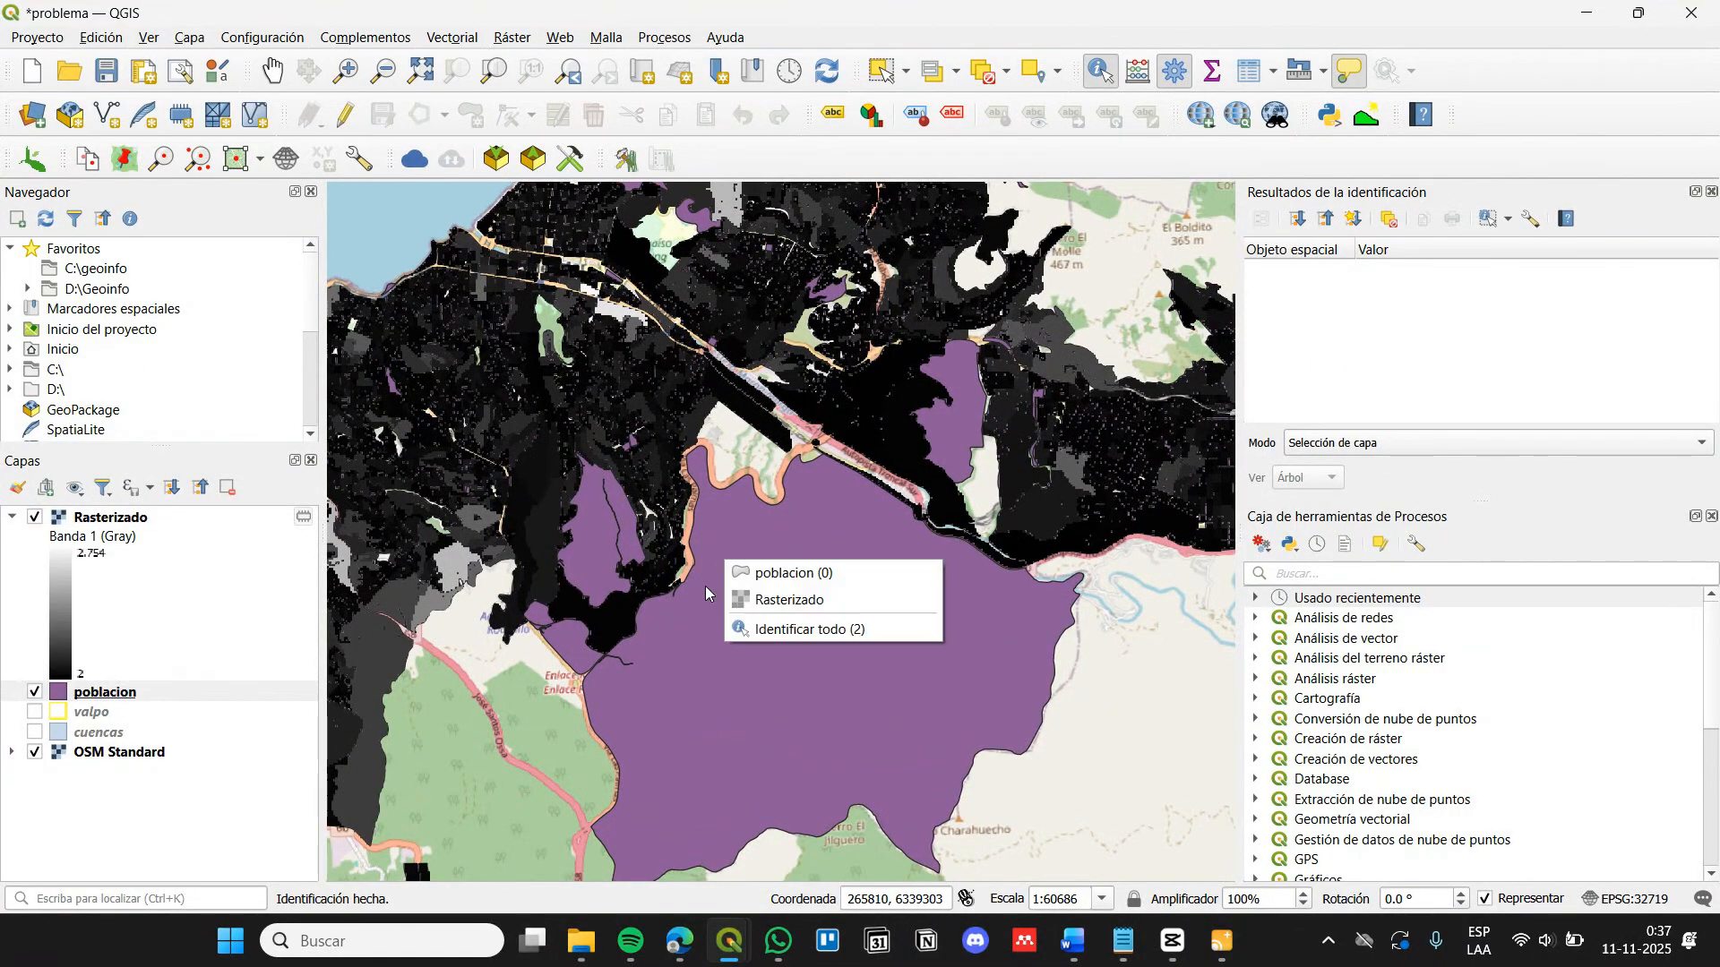
{"action": "right_click", "coordinate": [710, 591]}
{"action": "left_click", "coordinate": [779, 604]}
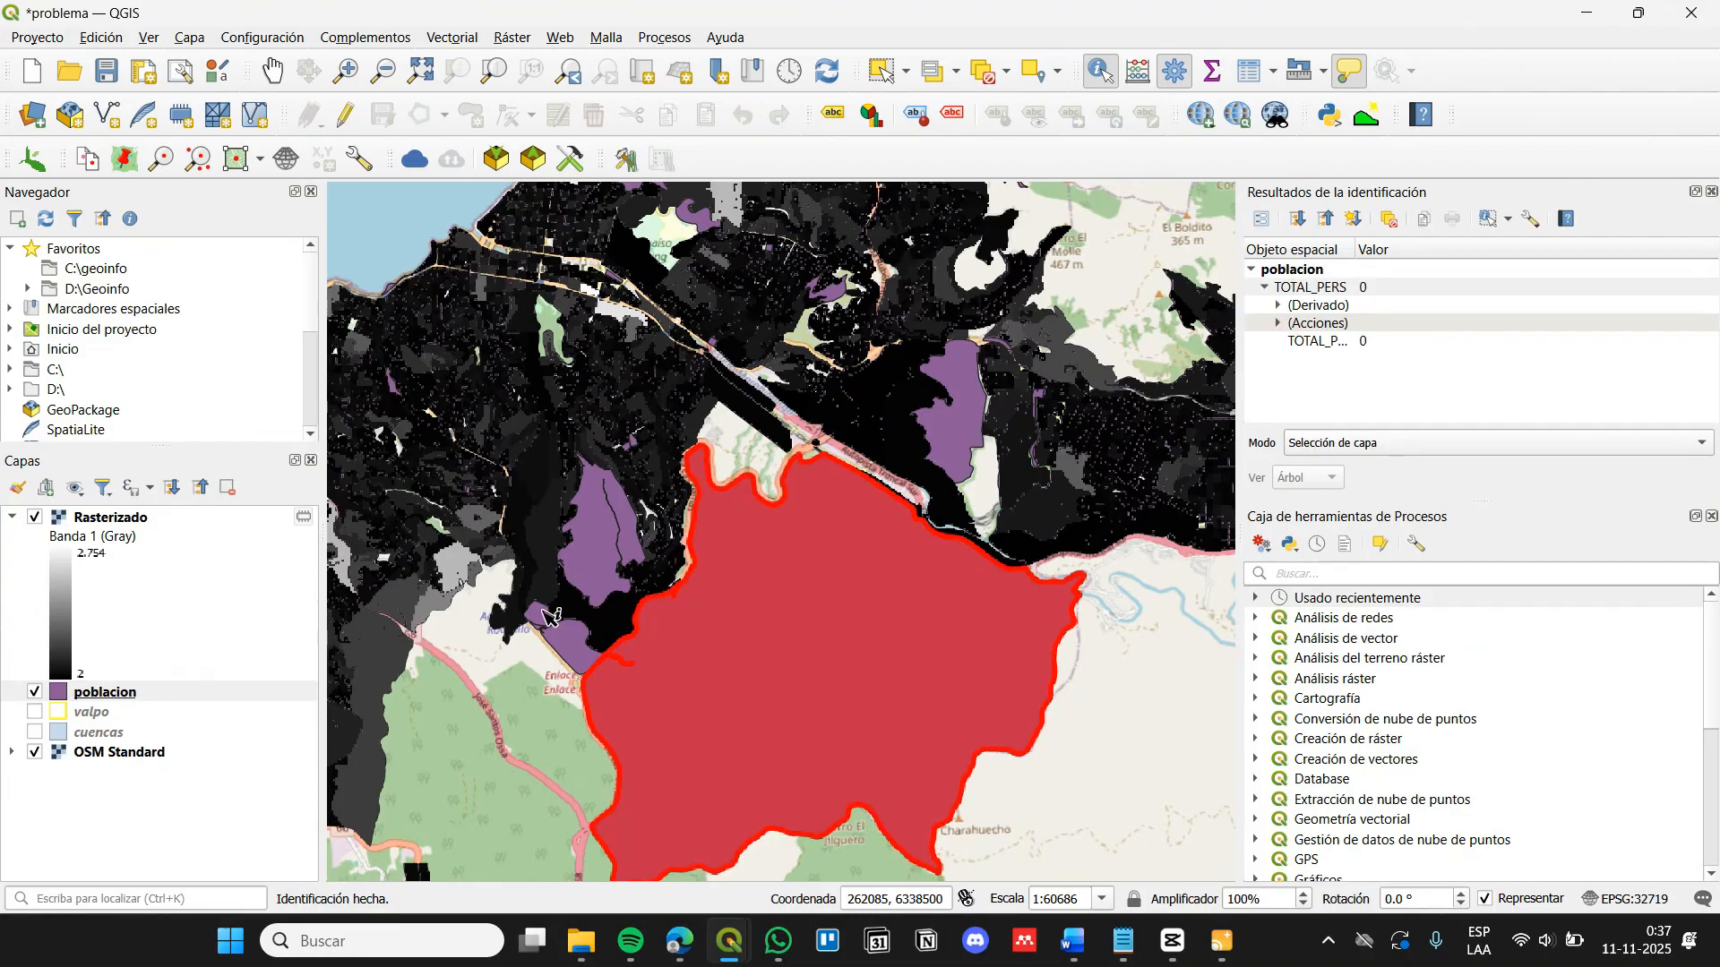
{"action": "right_click", "coordinate": [601, 543]}
{"action": "left_click", "coordinate": [661, 562]}
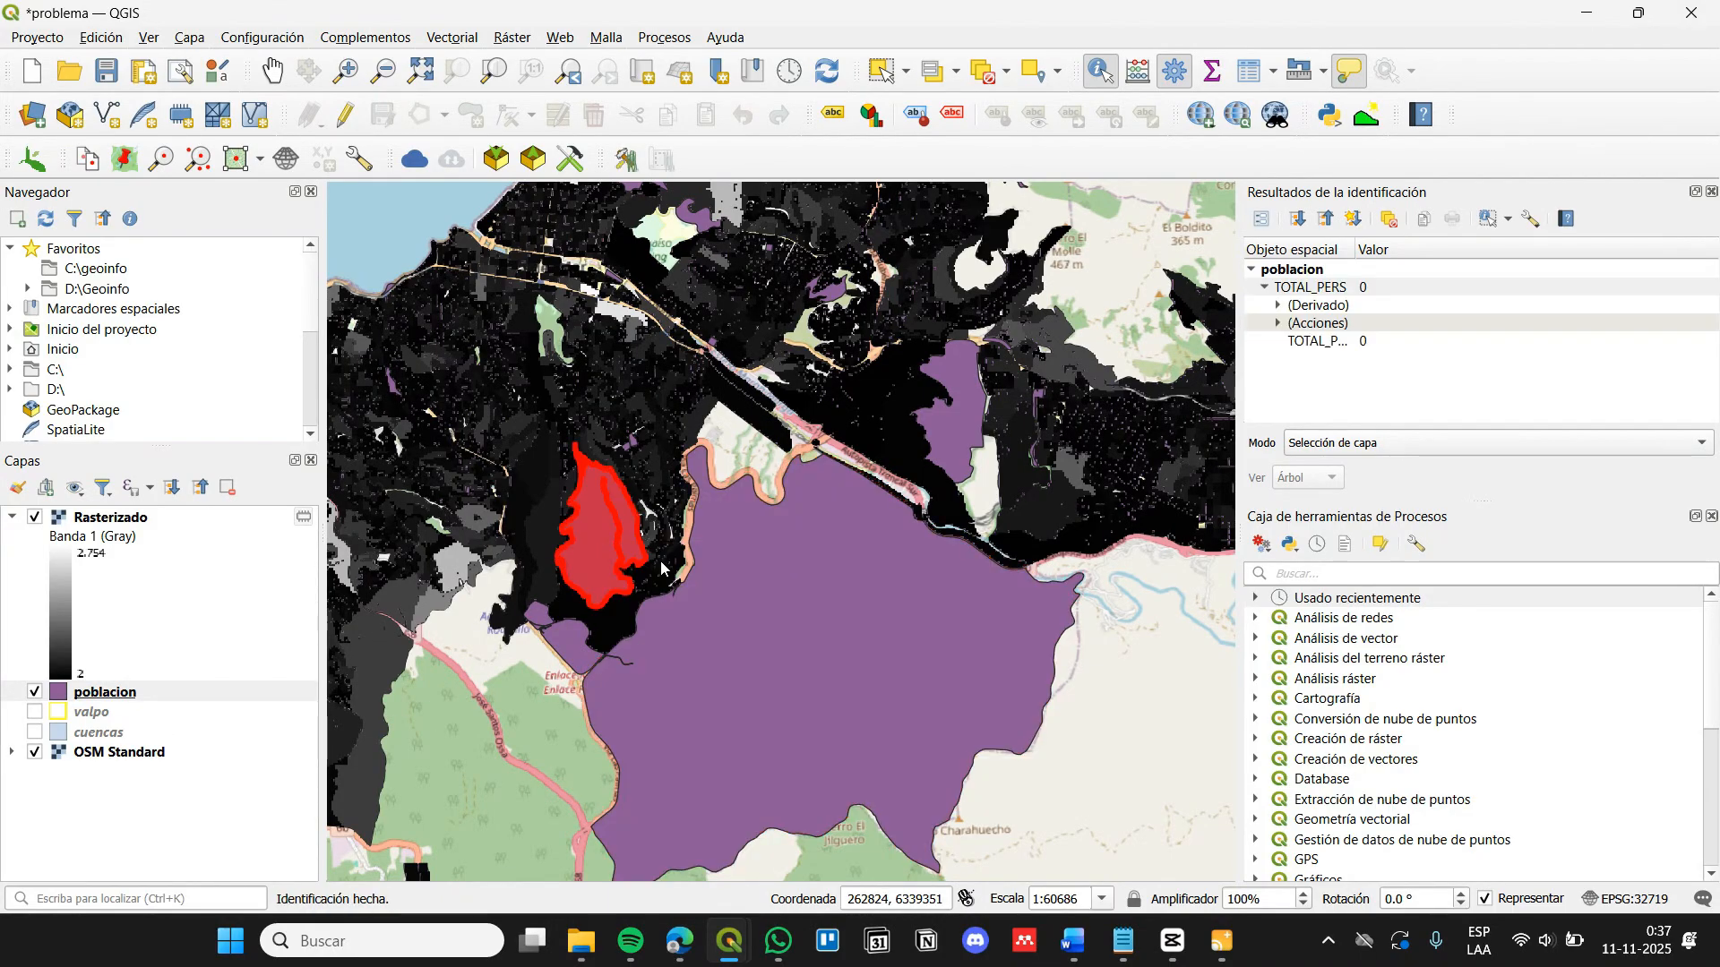
Hide the poblacion polygons and examine the Rasterizado layer along the coast north to Concón
{"action": "left_click", "coordinate": [34, 693]}
{"action": "scroll", "coordinate": [739, 500], "scroll_direction": "down", "scroll_amount": 1}
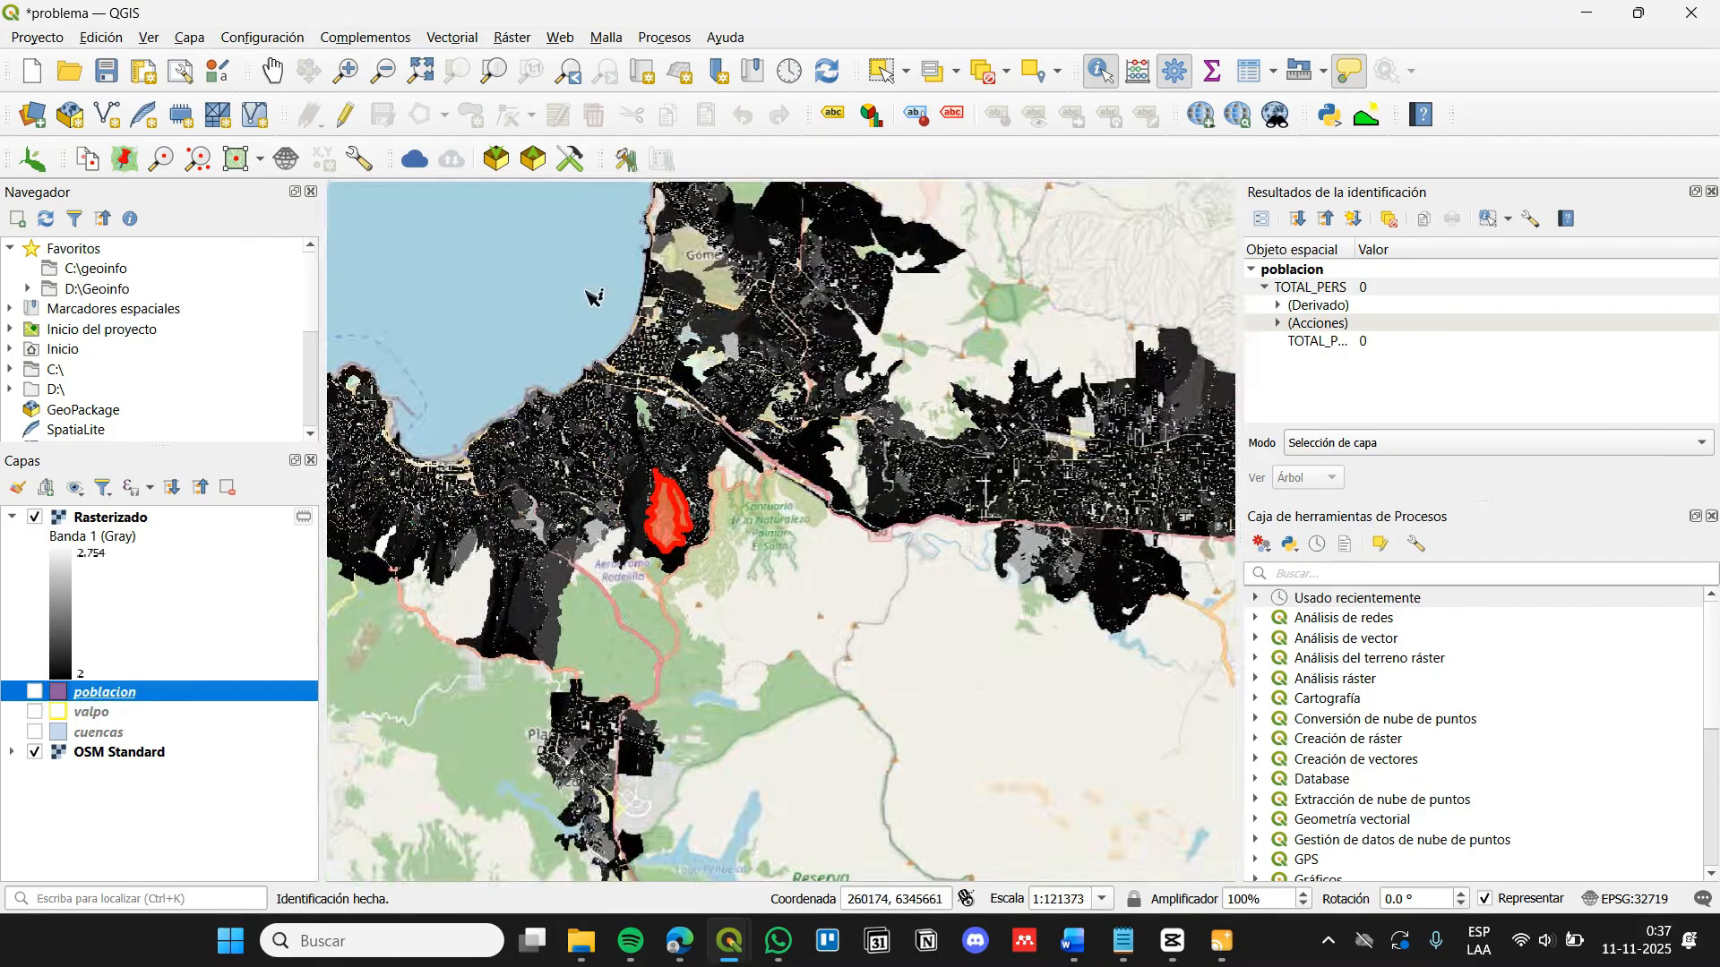
{"action": "left_click", "coordinate": [272, 70]}
{"action": "left_click_drag", "start_coordinate": [721, 326], "coordinate": [681, 445]}
{"action": "scroll", "coordinate": [681, 445], "scroll_direction": "up", "scroll_amount": 2}
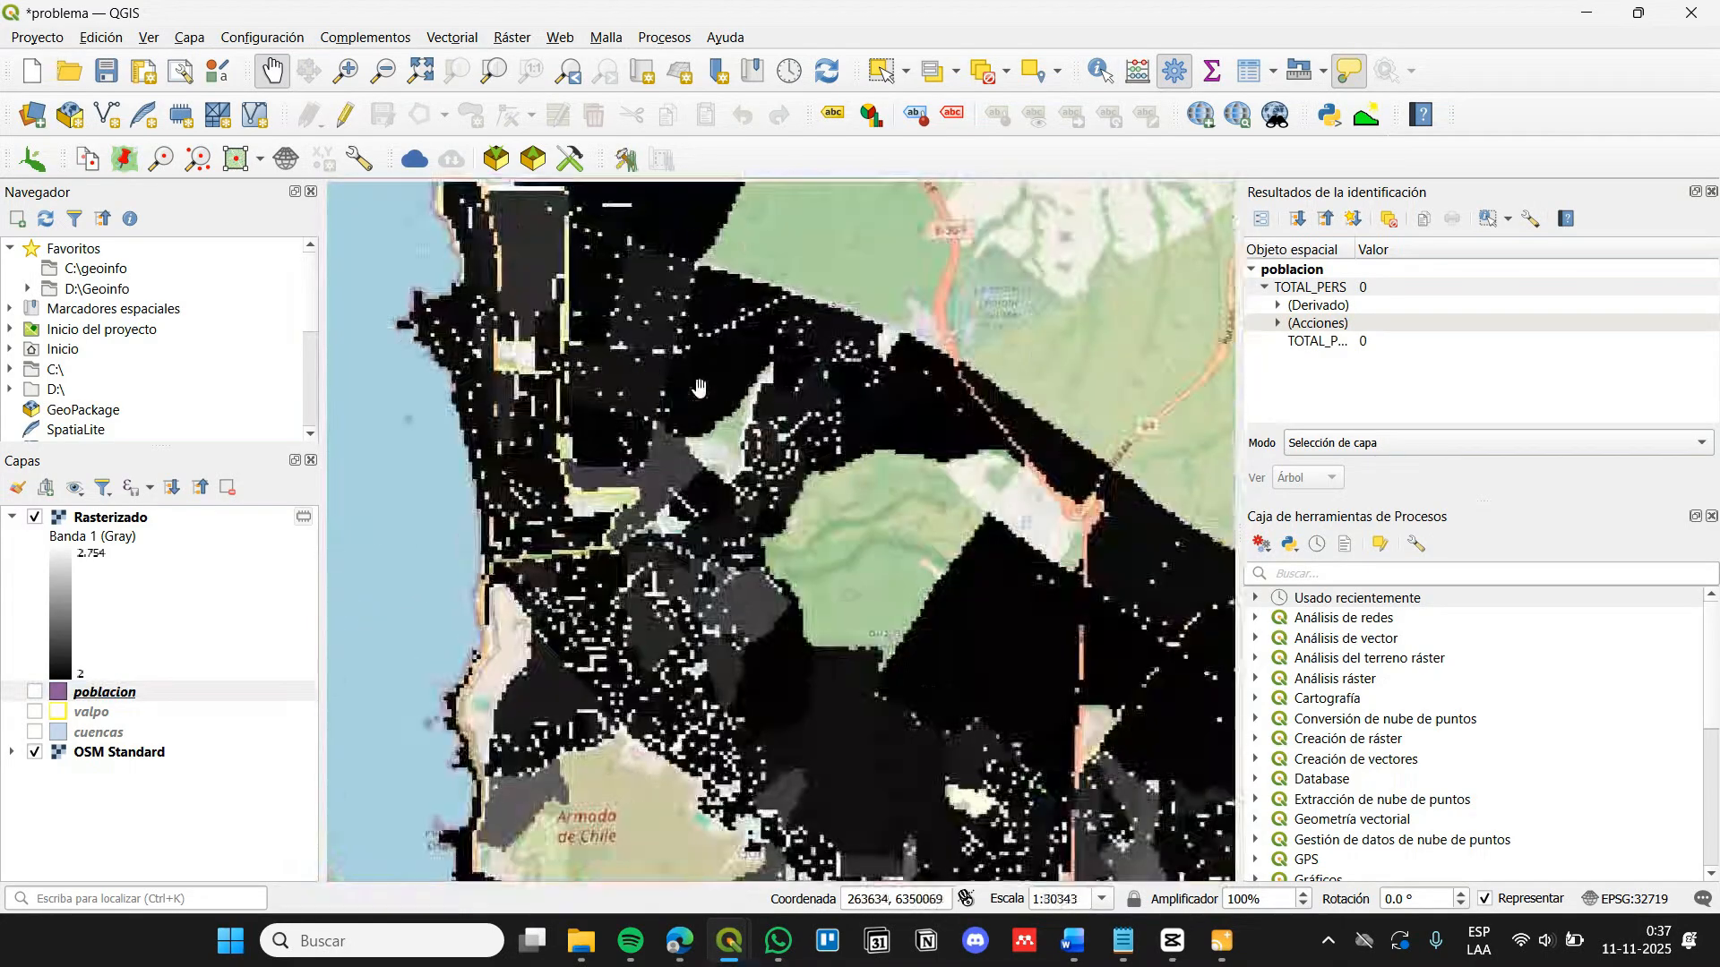
{"action": "left_click_drag", "start_coordinate": [699, 386], "coordinate": [612, 532]}
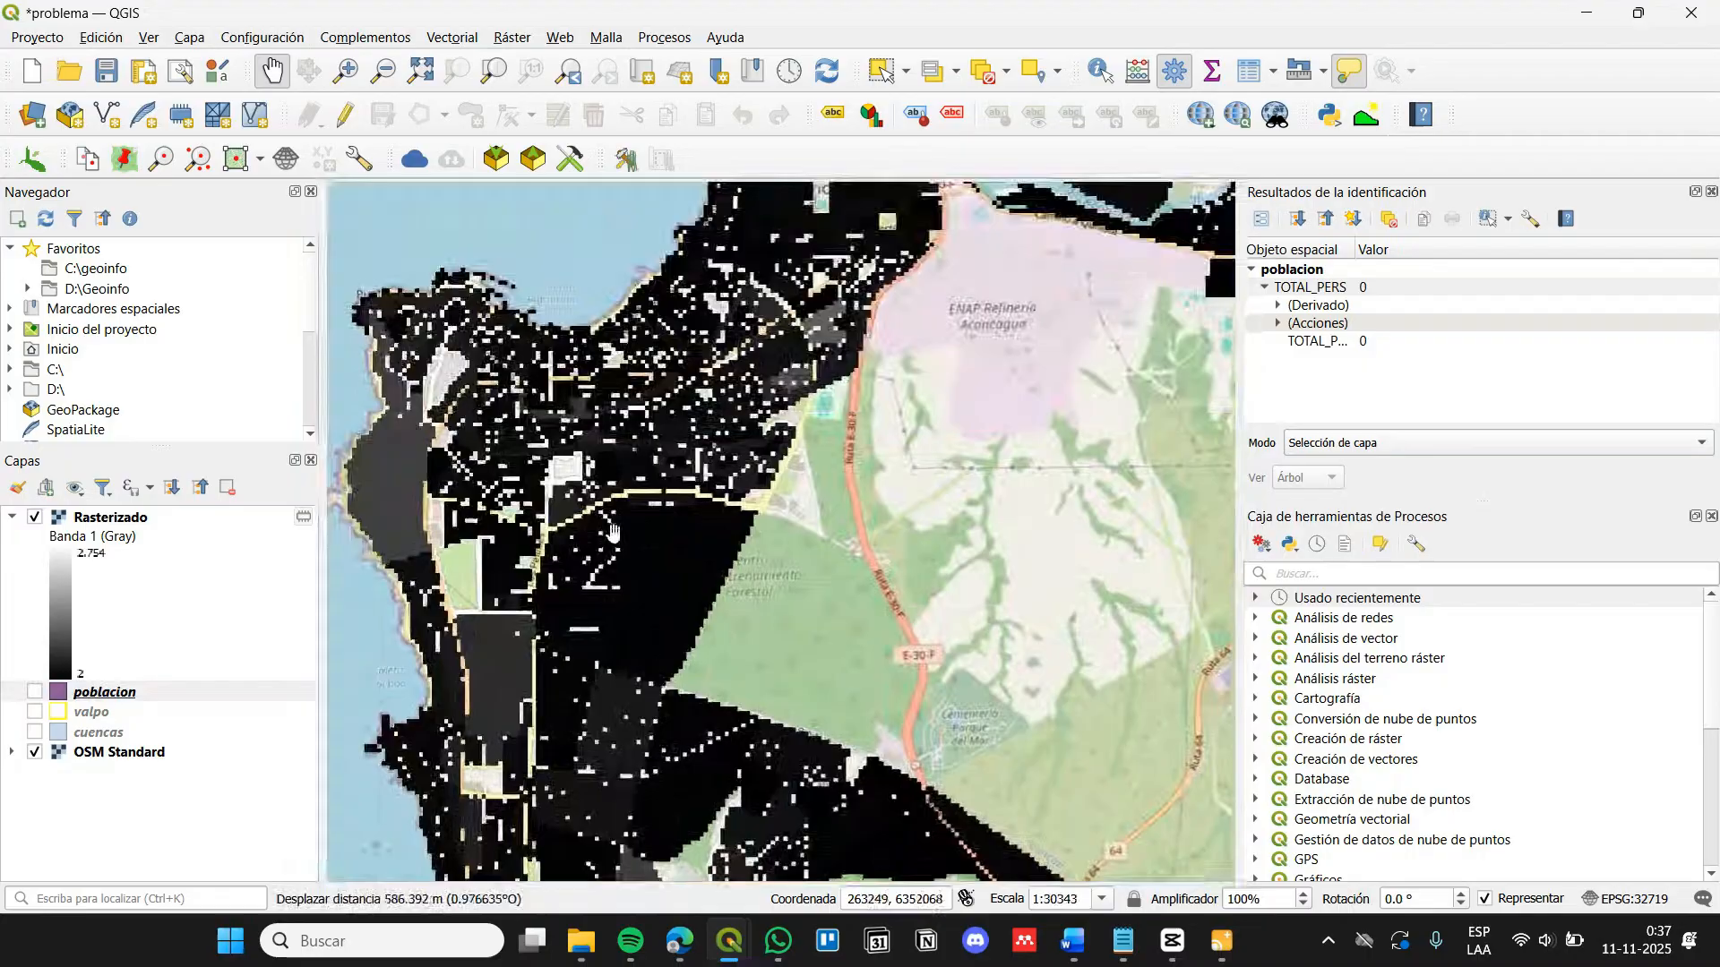
Compare the poblacion polygons around Concón with and without the Rasterizado layer over them
{"action": "left_click", "coordinate": [34, 518]}
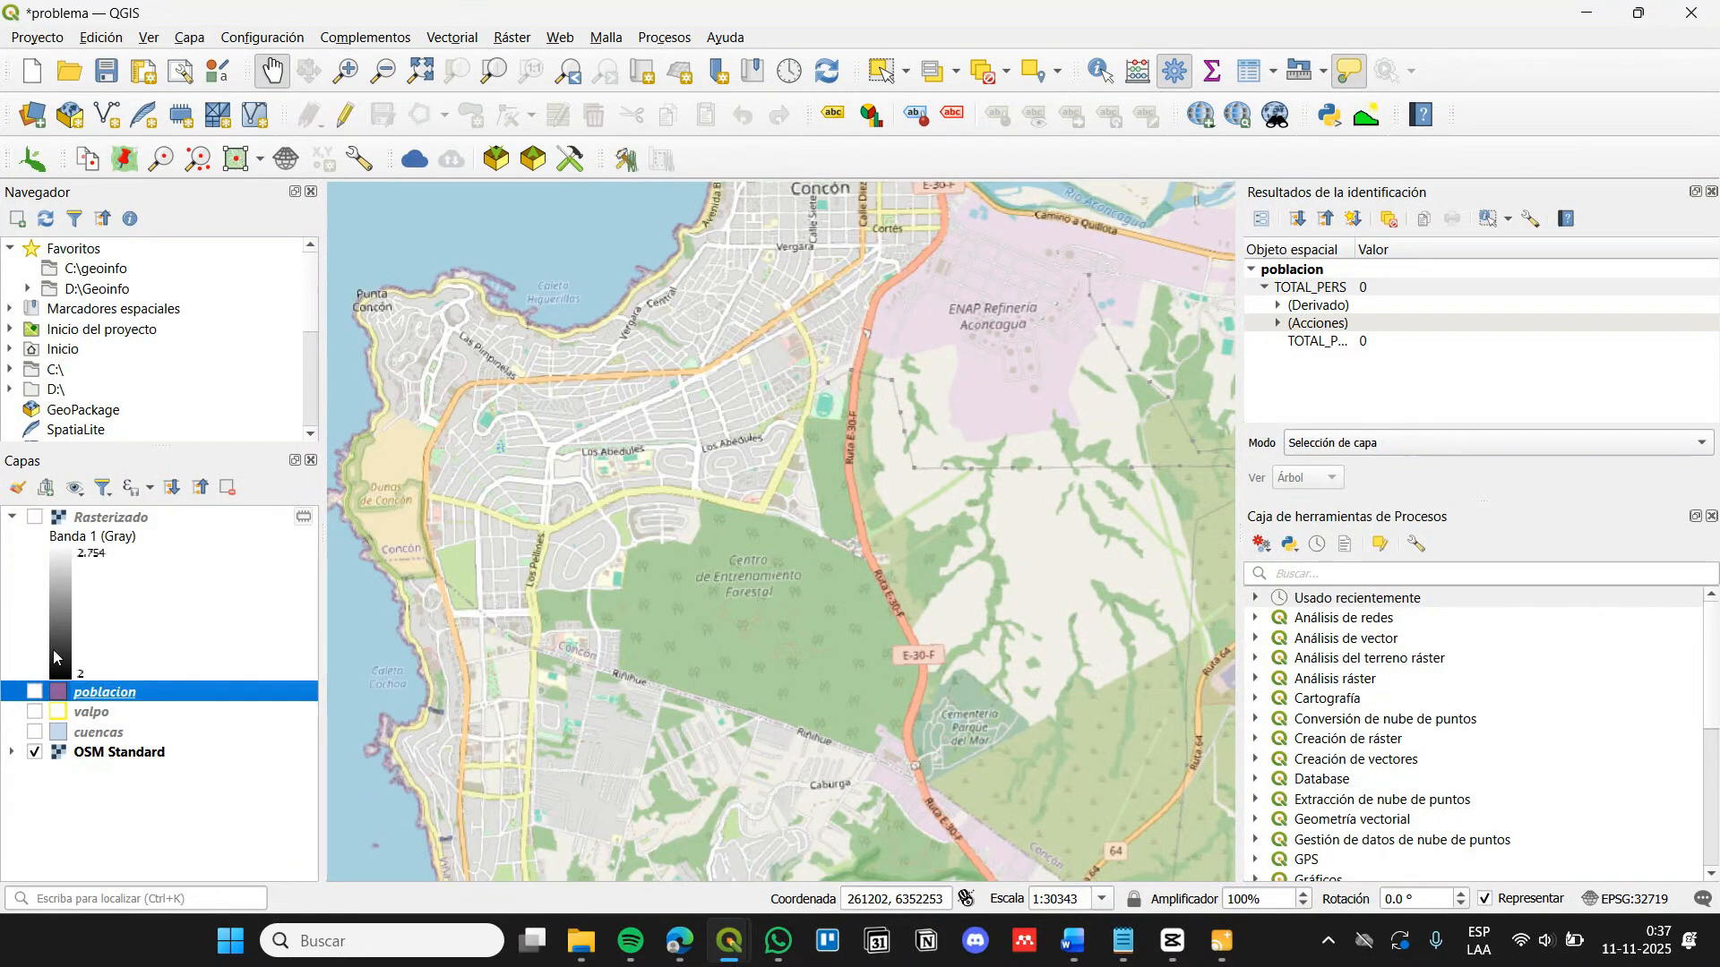
{"action": "left_click", "coordinate": [34, 693]}
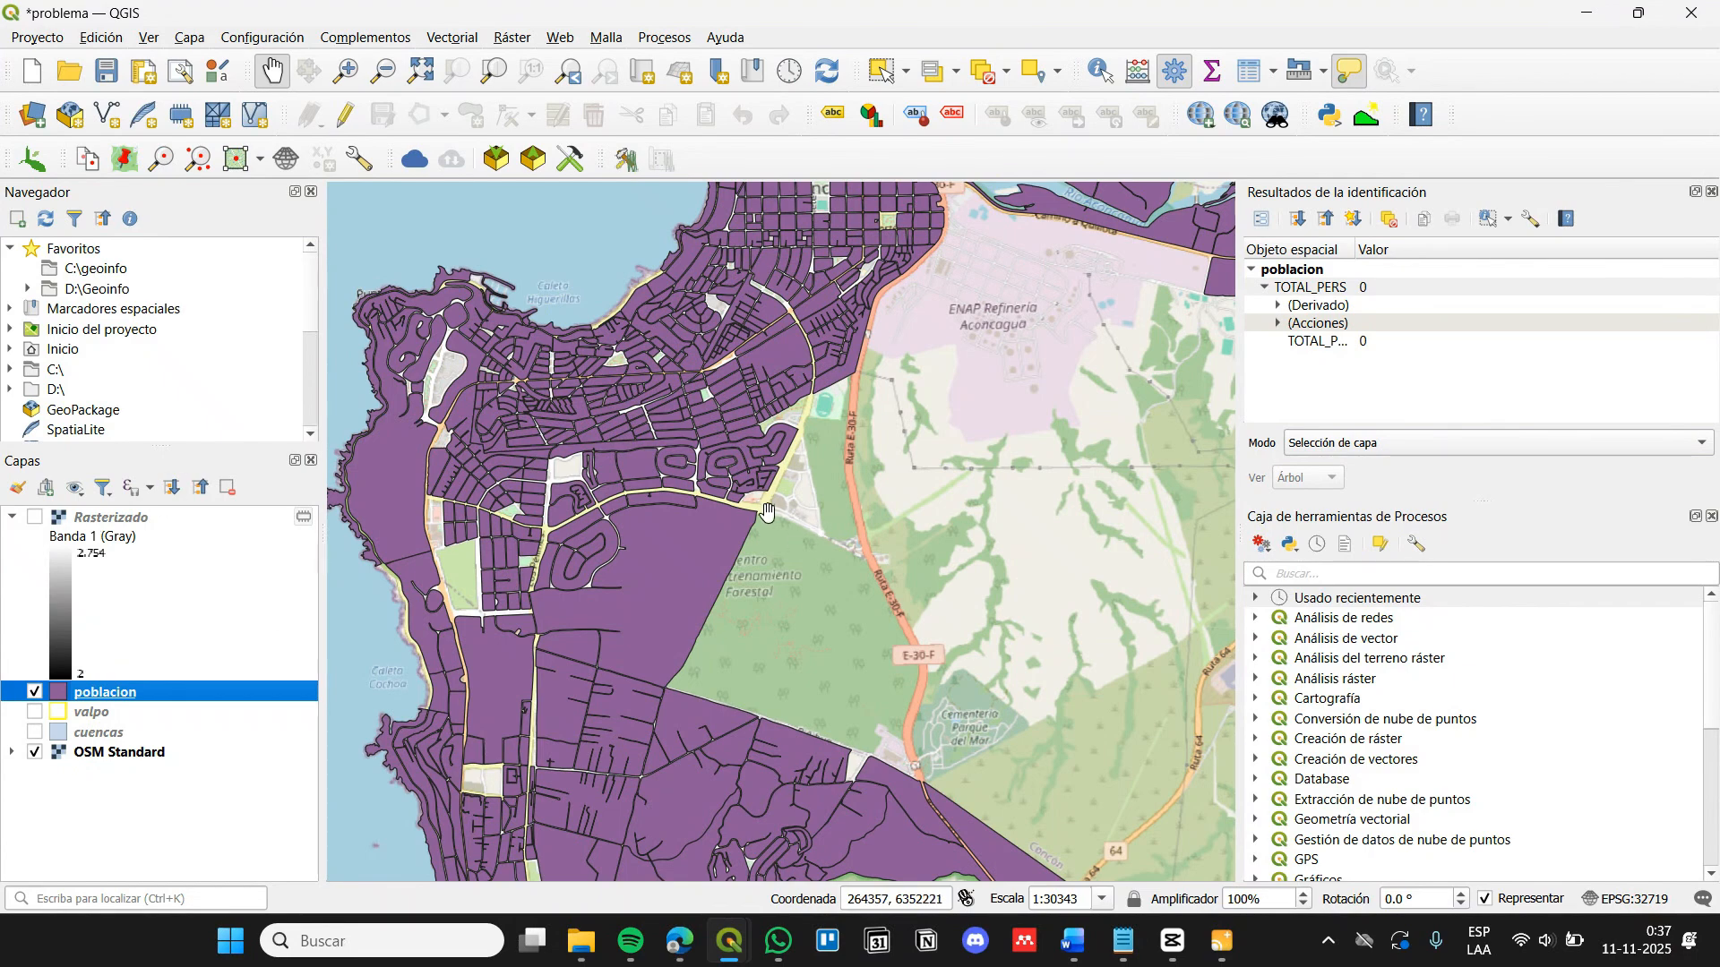
{"action": "left_click", "coordinate": [35, 518]}
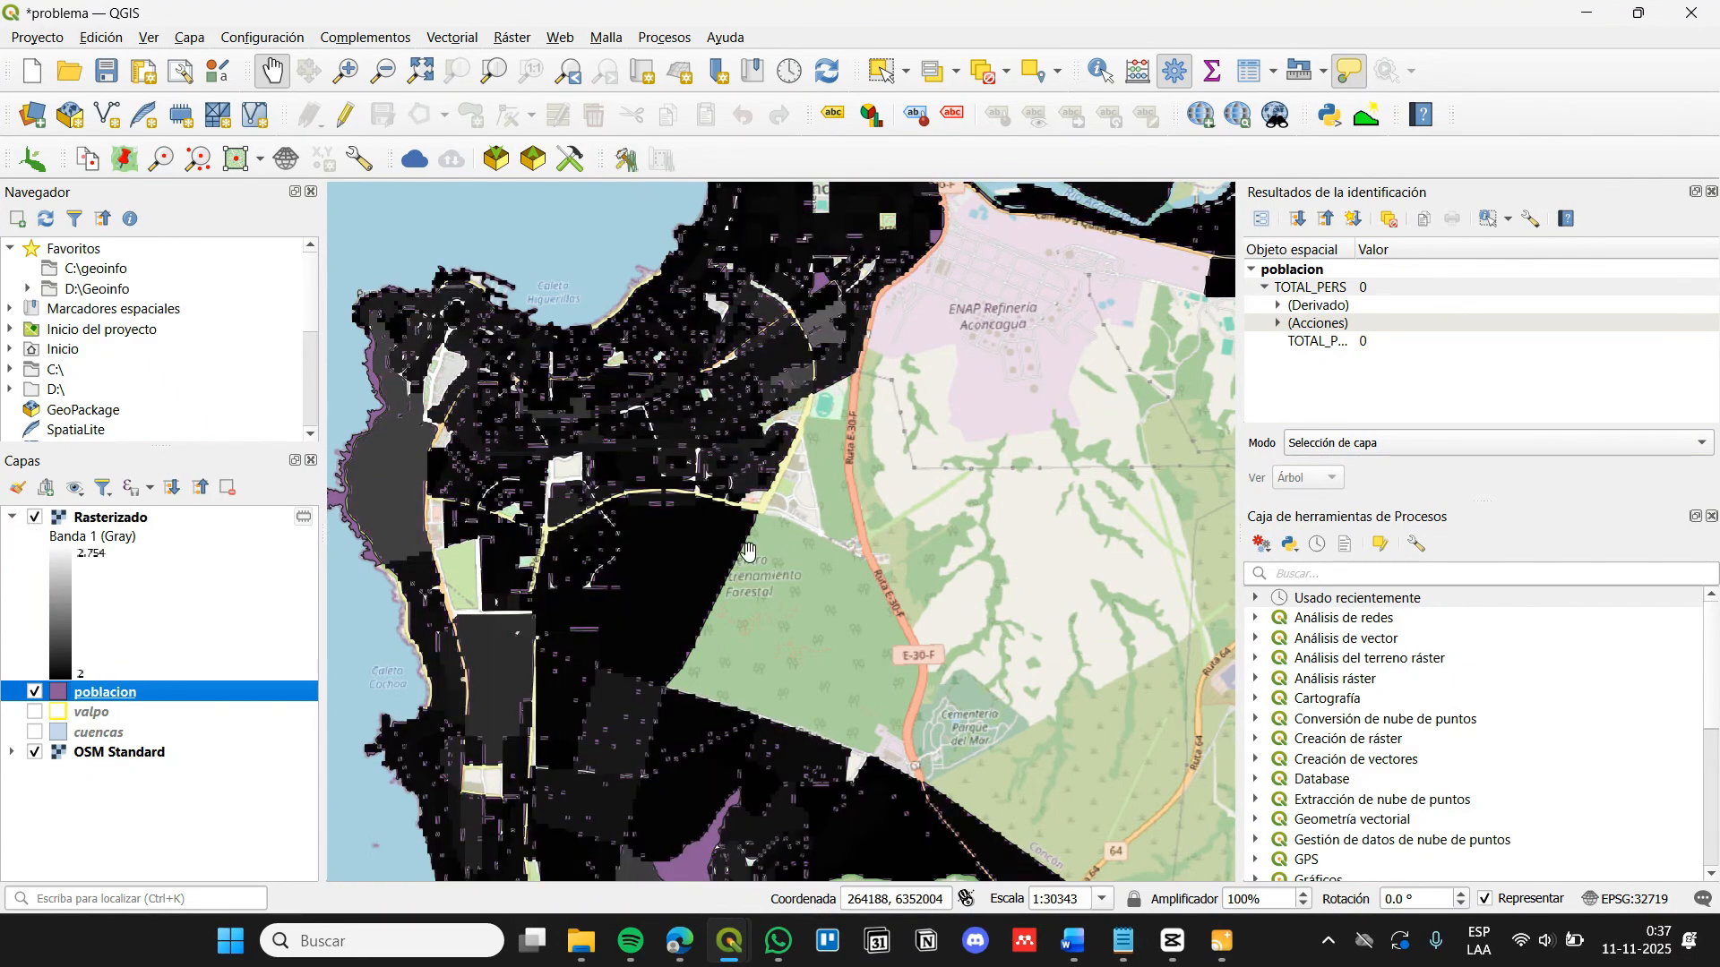
Identify the Rasterizado cell value just south of Avenida Blanca Estela, with the poblacion layer hidden
{"action": "left_click", "coordinate": [1100, 70]}
{"action": "scroll", "coordinate": [748, 530], "scroll_direction": "up", "scroll_amount": 1}
{"action": "left_click", "coordinate": [667, 488]}
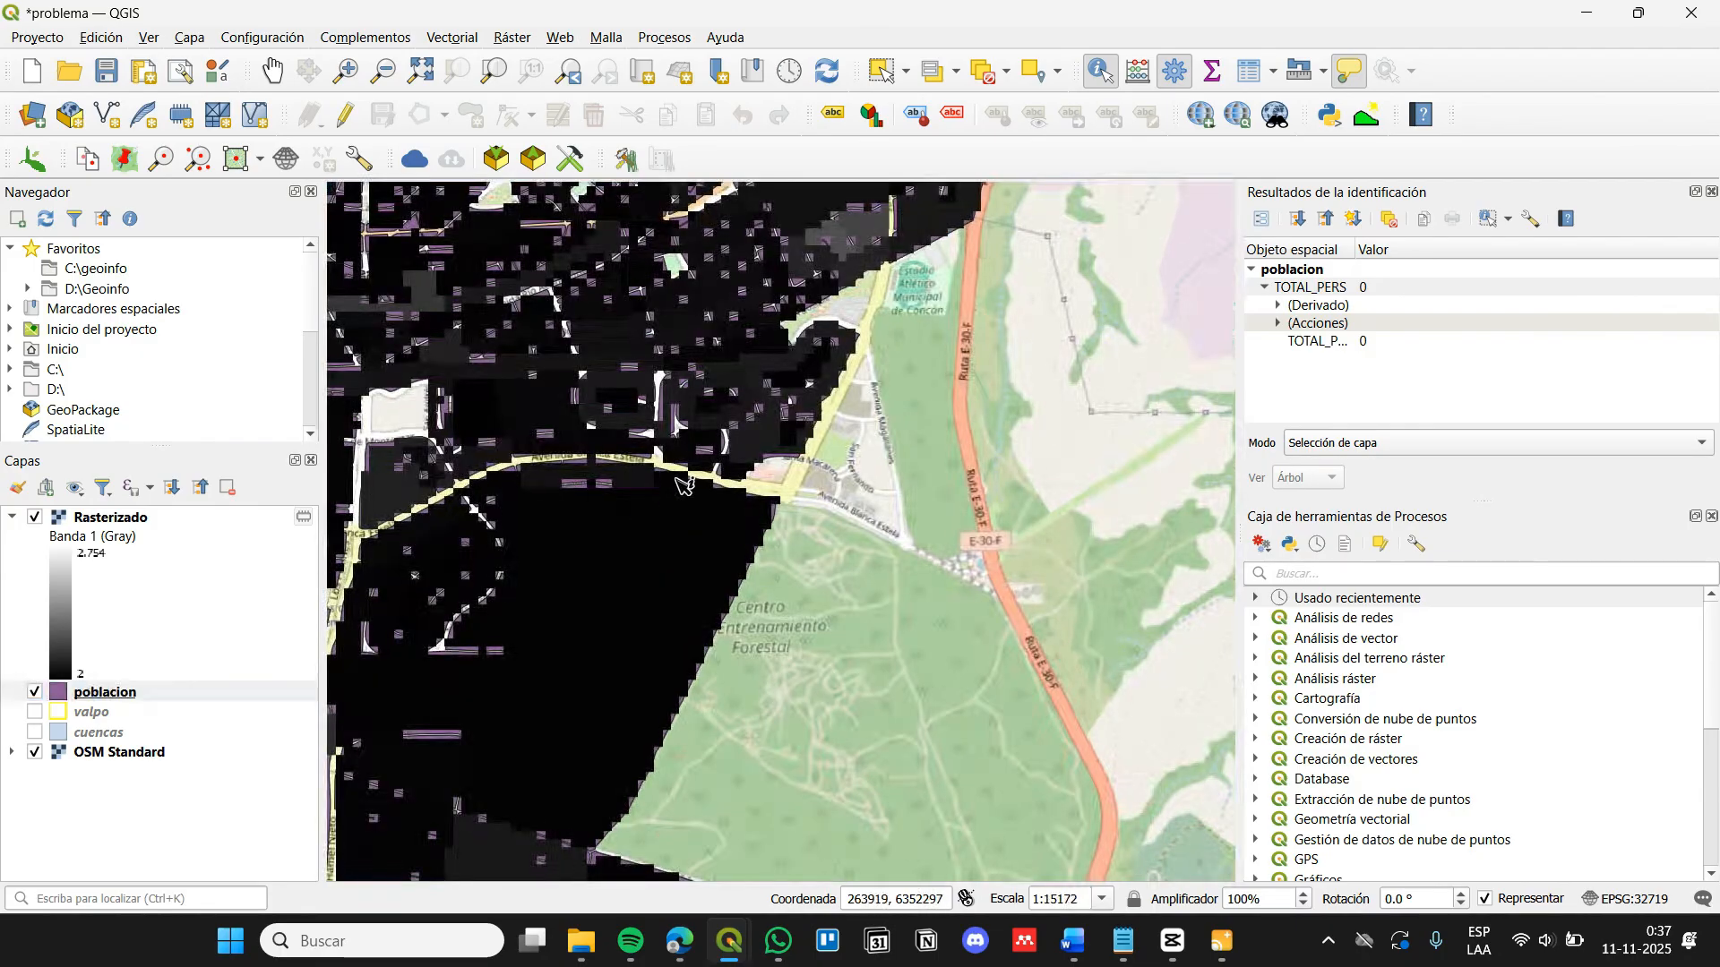
{"action": "left_click", "coordinate": [34, 691]}
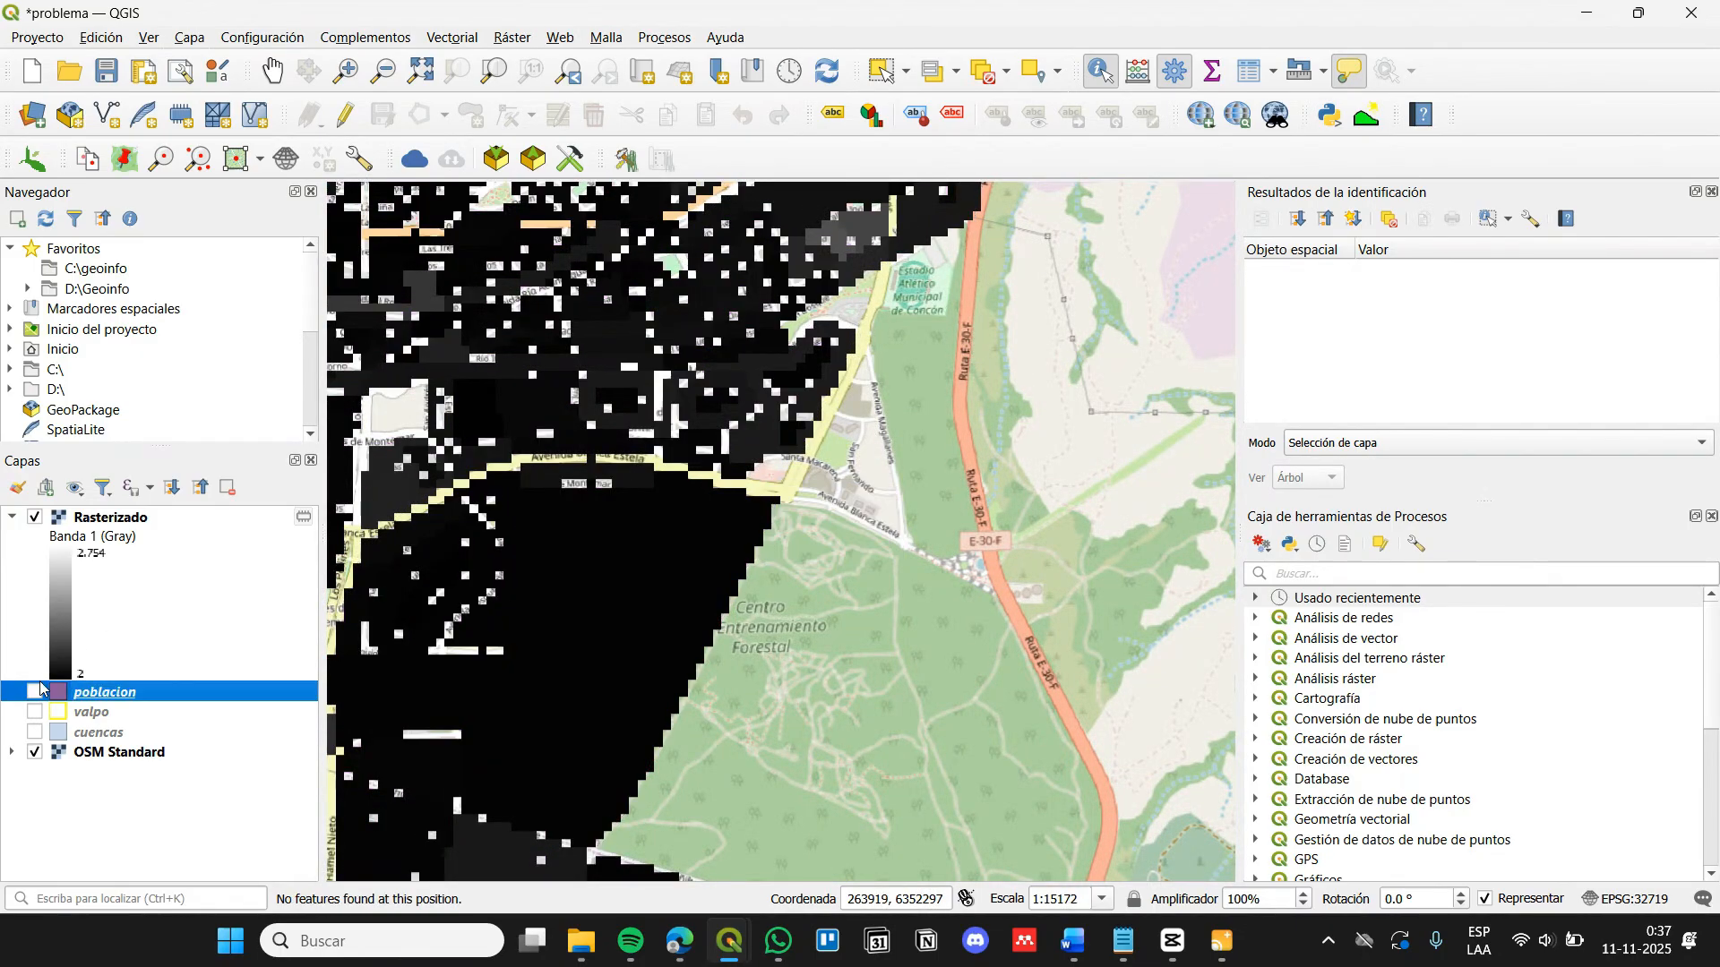
{"action": "left_click", "coordinate": [111, 523]}
{"action": "left_click", "coordinate": [699, 491]}
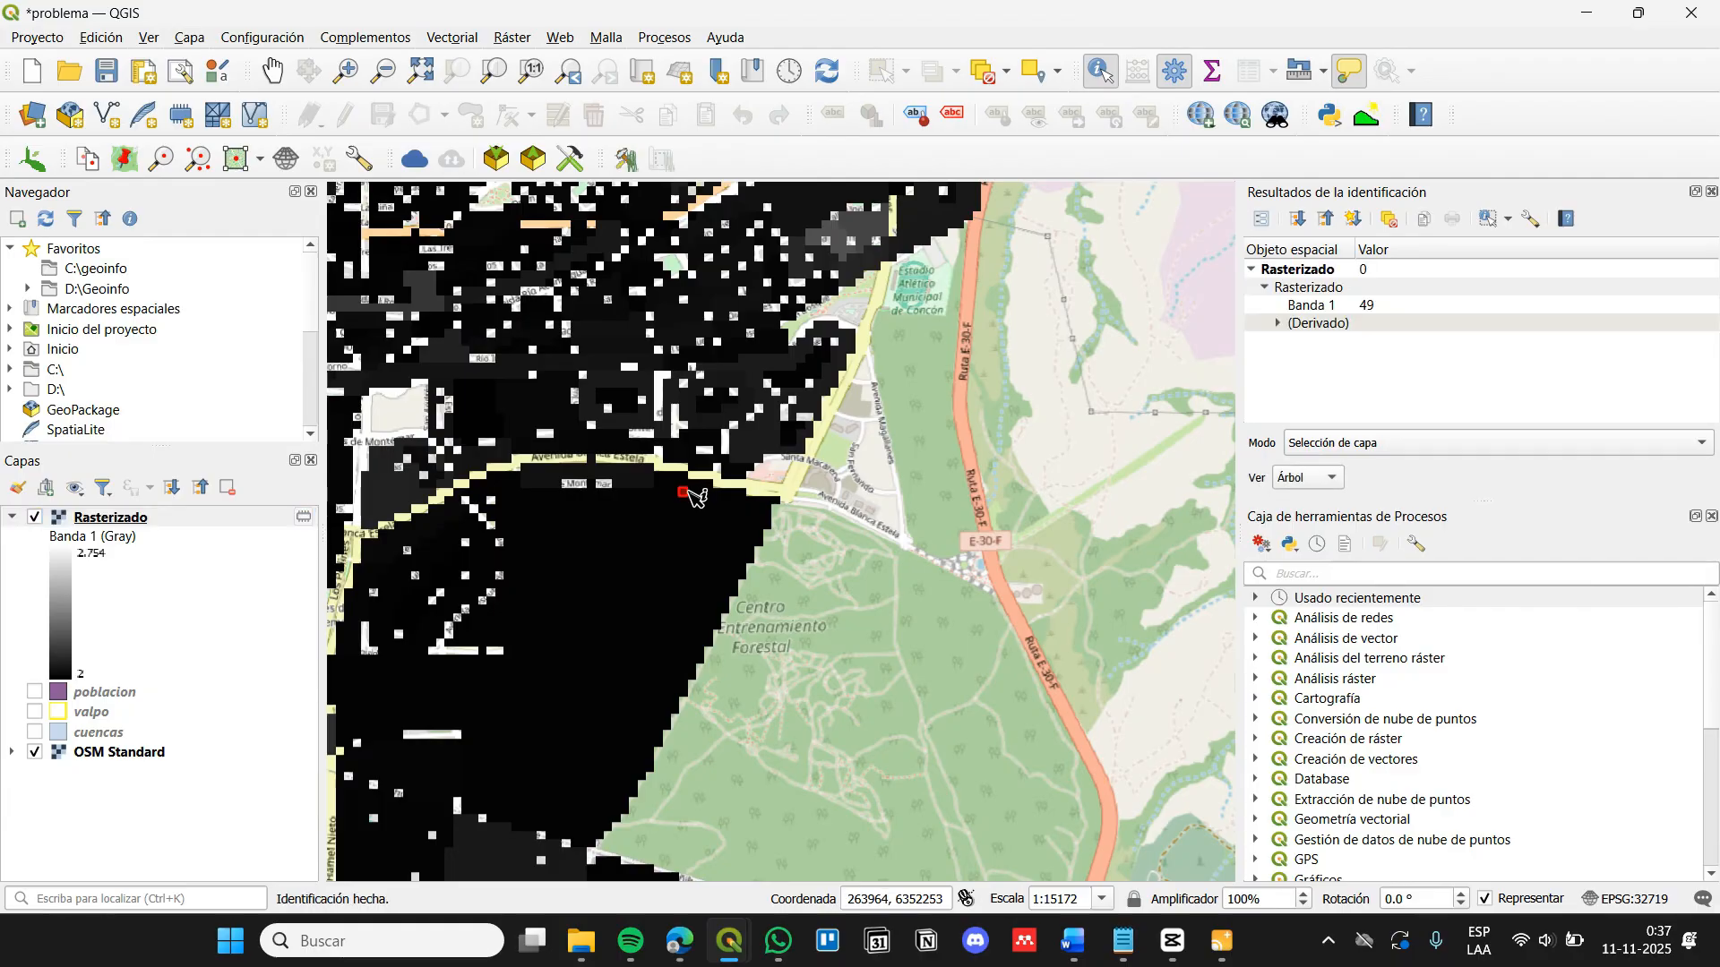
Identify the TOTAL_PERS value of the poblacion polygon beside Centro de Entrenamiento Forestal, and overlay the Rasterizado layer on it again
{"action": "left_click", "coordinate": [35, 693]}
{"action": "left_click", "coordinate": [36, 518]}
{"action": "left_click", "coordinate": [626, 510]}
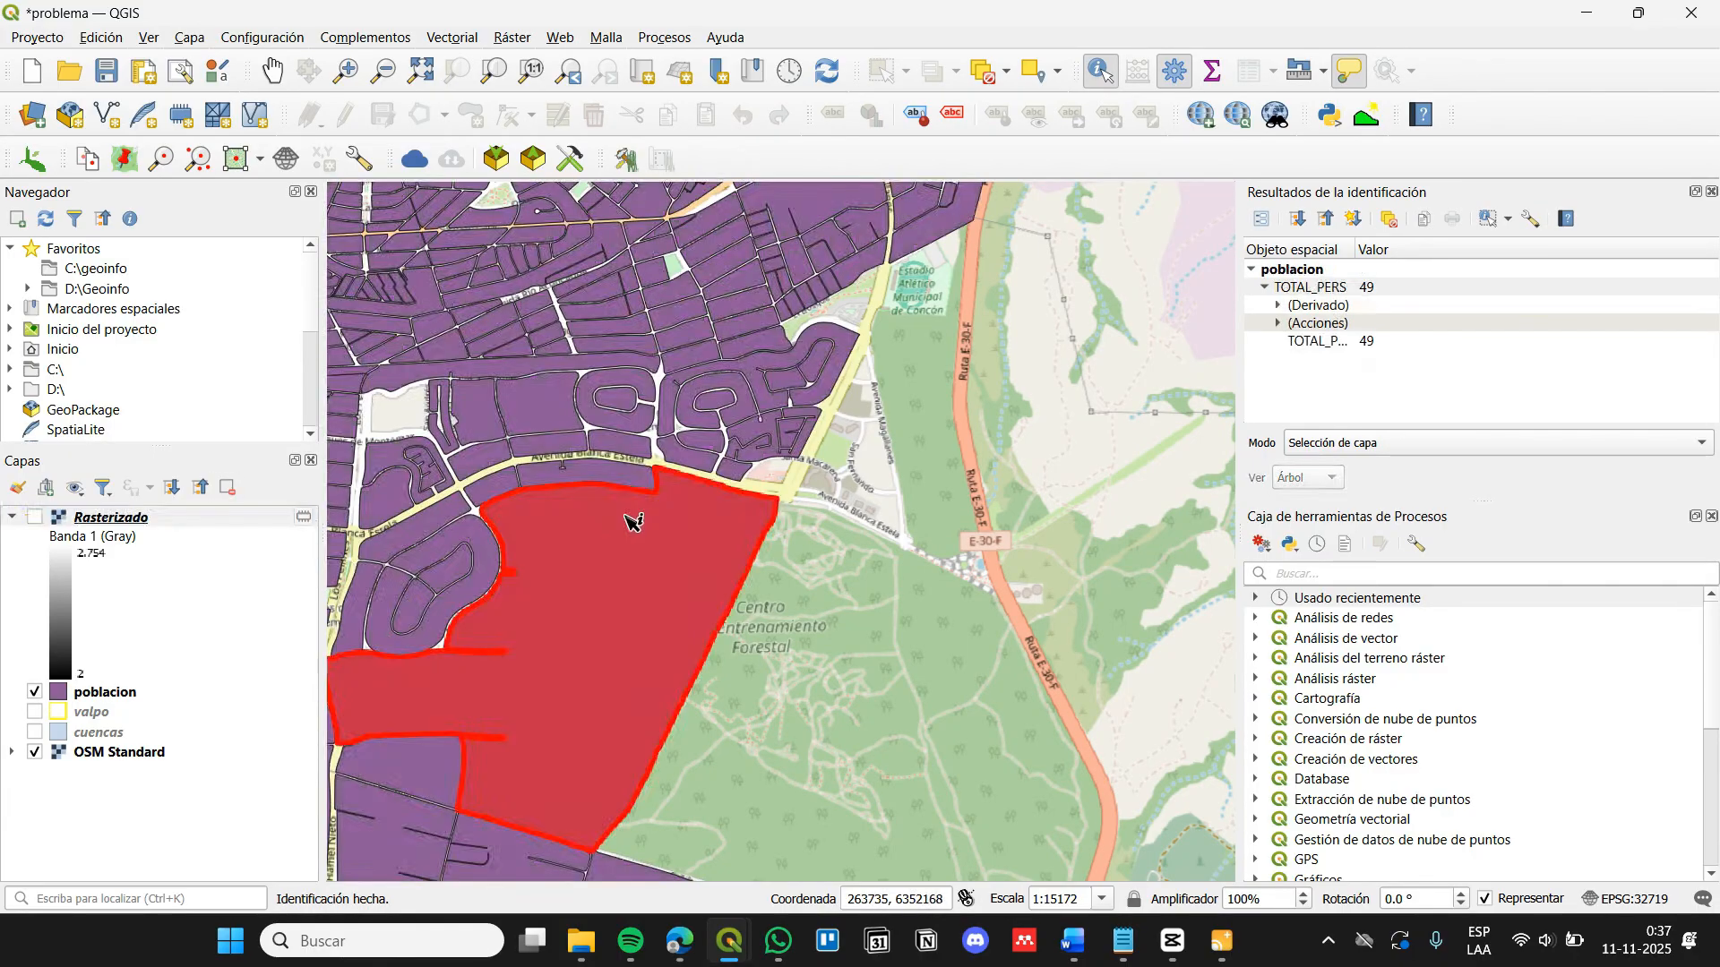
{"action": "left_click", "coordinate": [35, 517]}
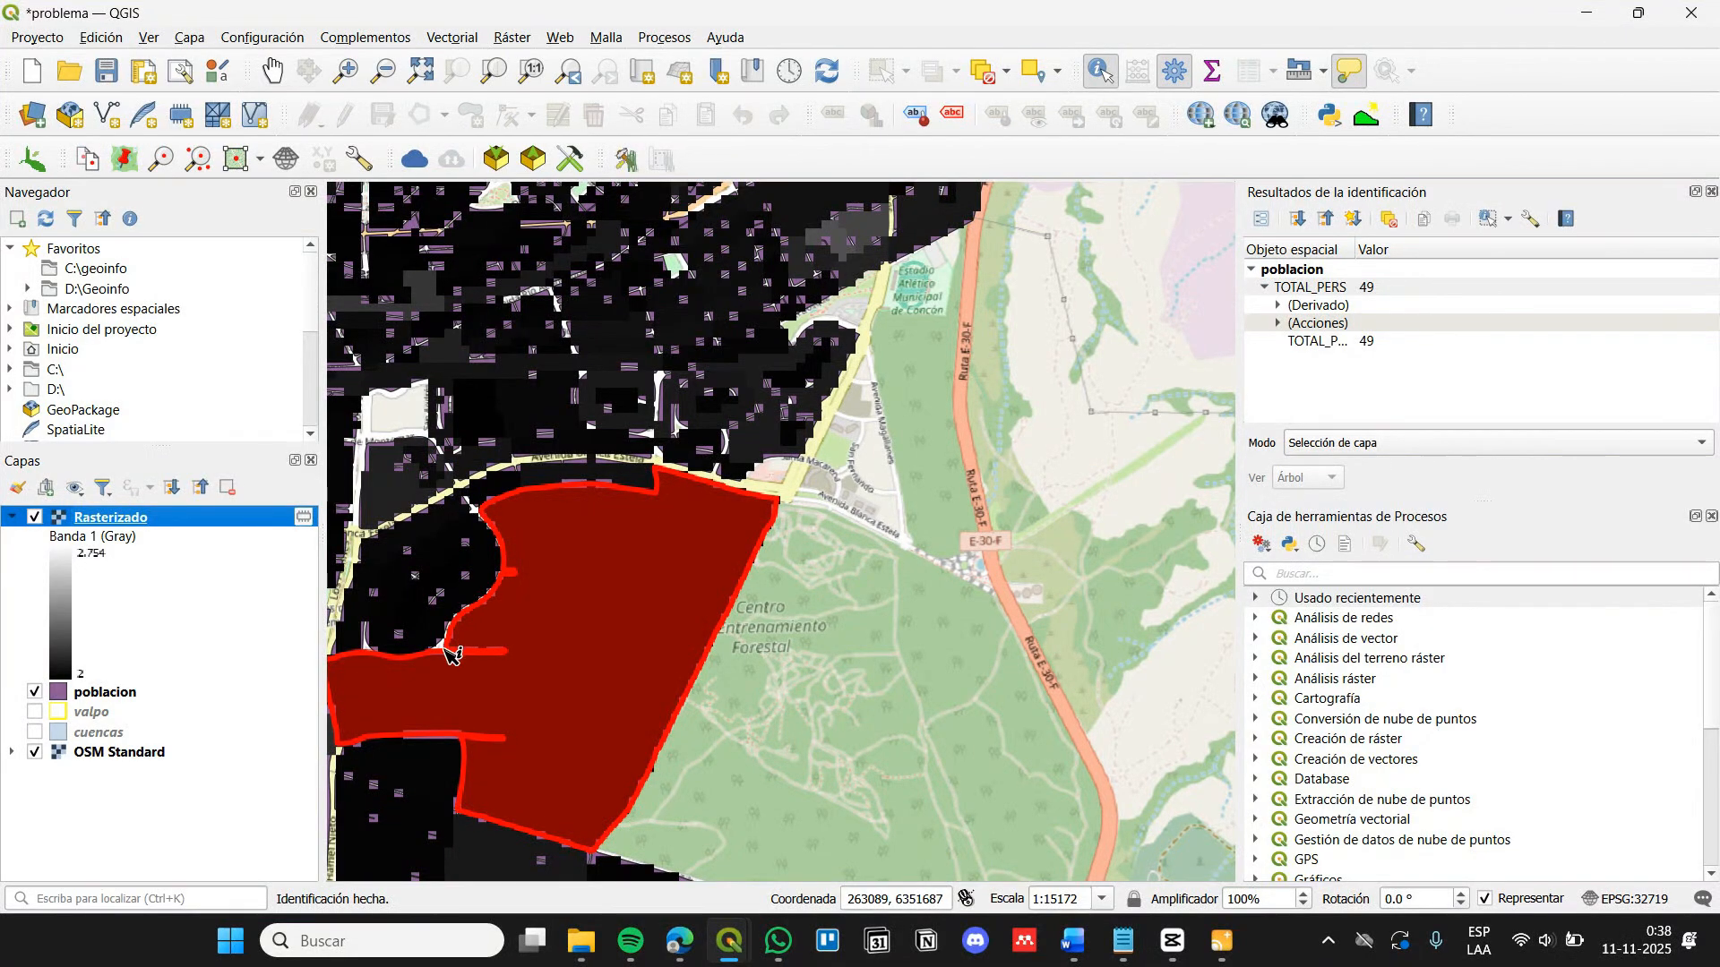
Examine the highlighted polygon against the raster cells, and clear its highlight to inspect the surrounding blocks
{"action": "scroll", "coordinate": [760, 496], "scroll_direction": "down", "scroll_amount": 3}
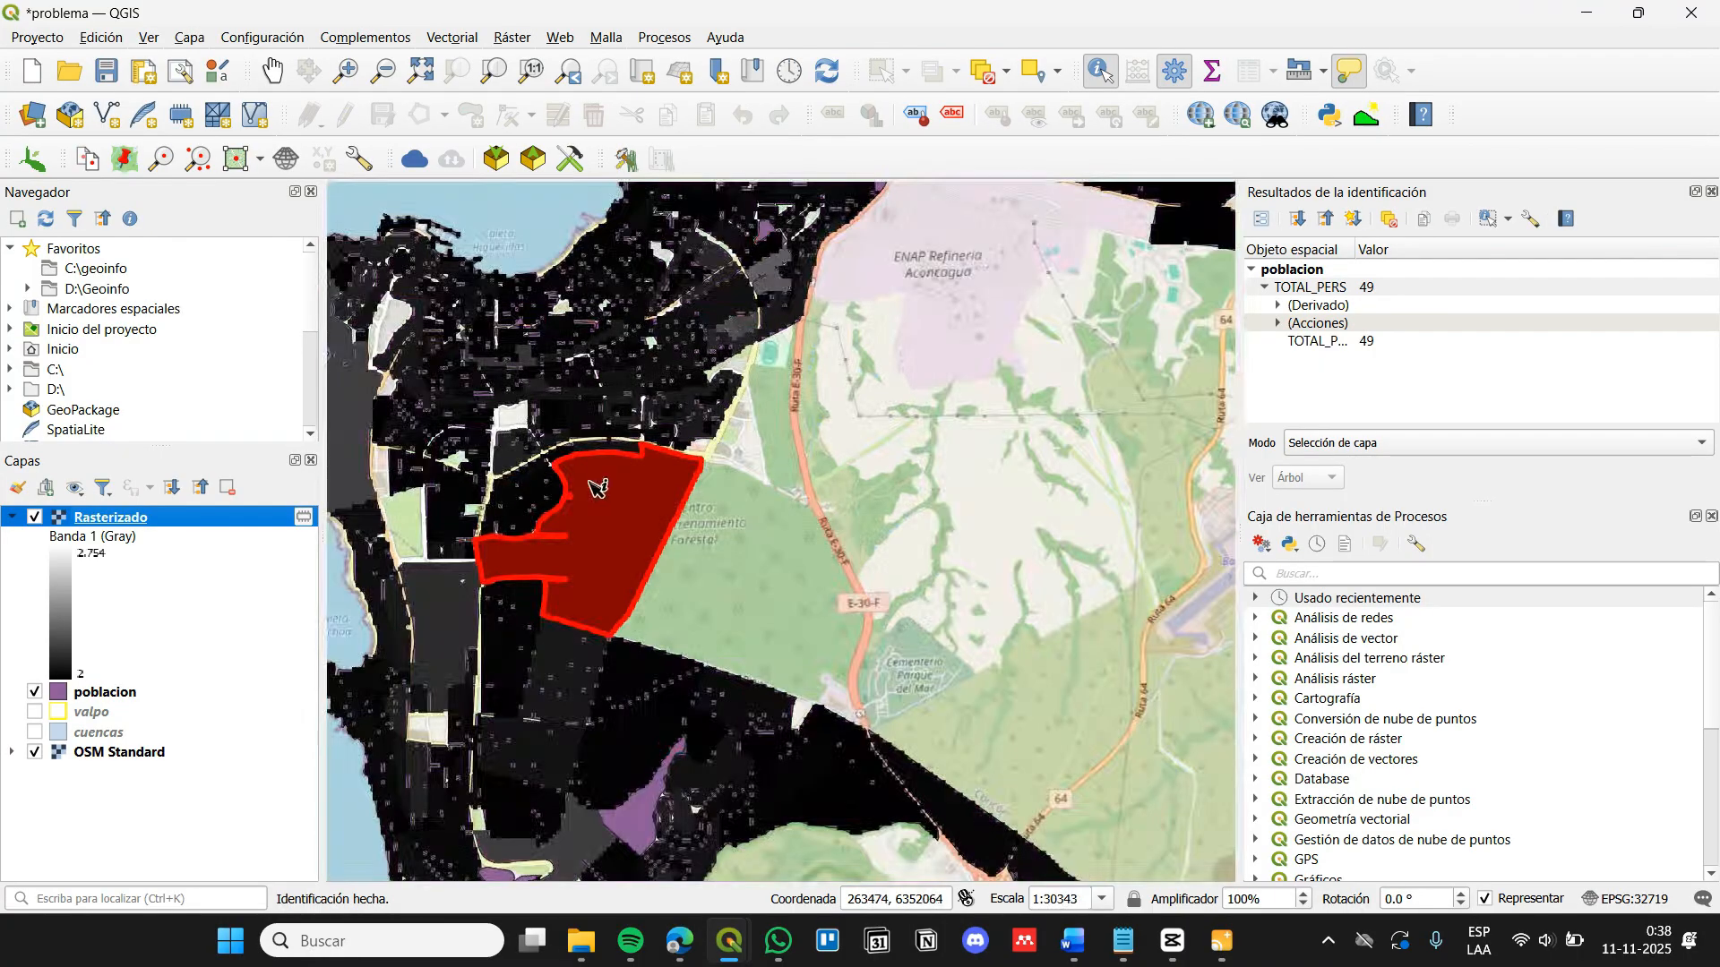
{"action": "scroll", "coordinate": [587, 501], "scroll_direction": "up", "scroll_amount": 3}
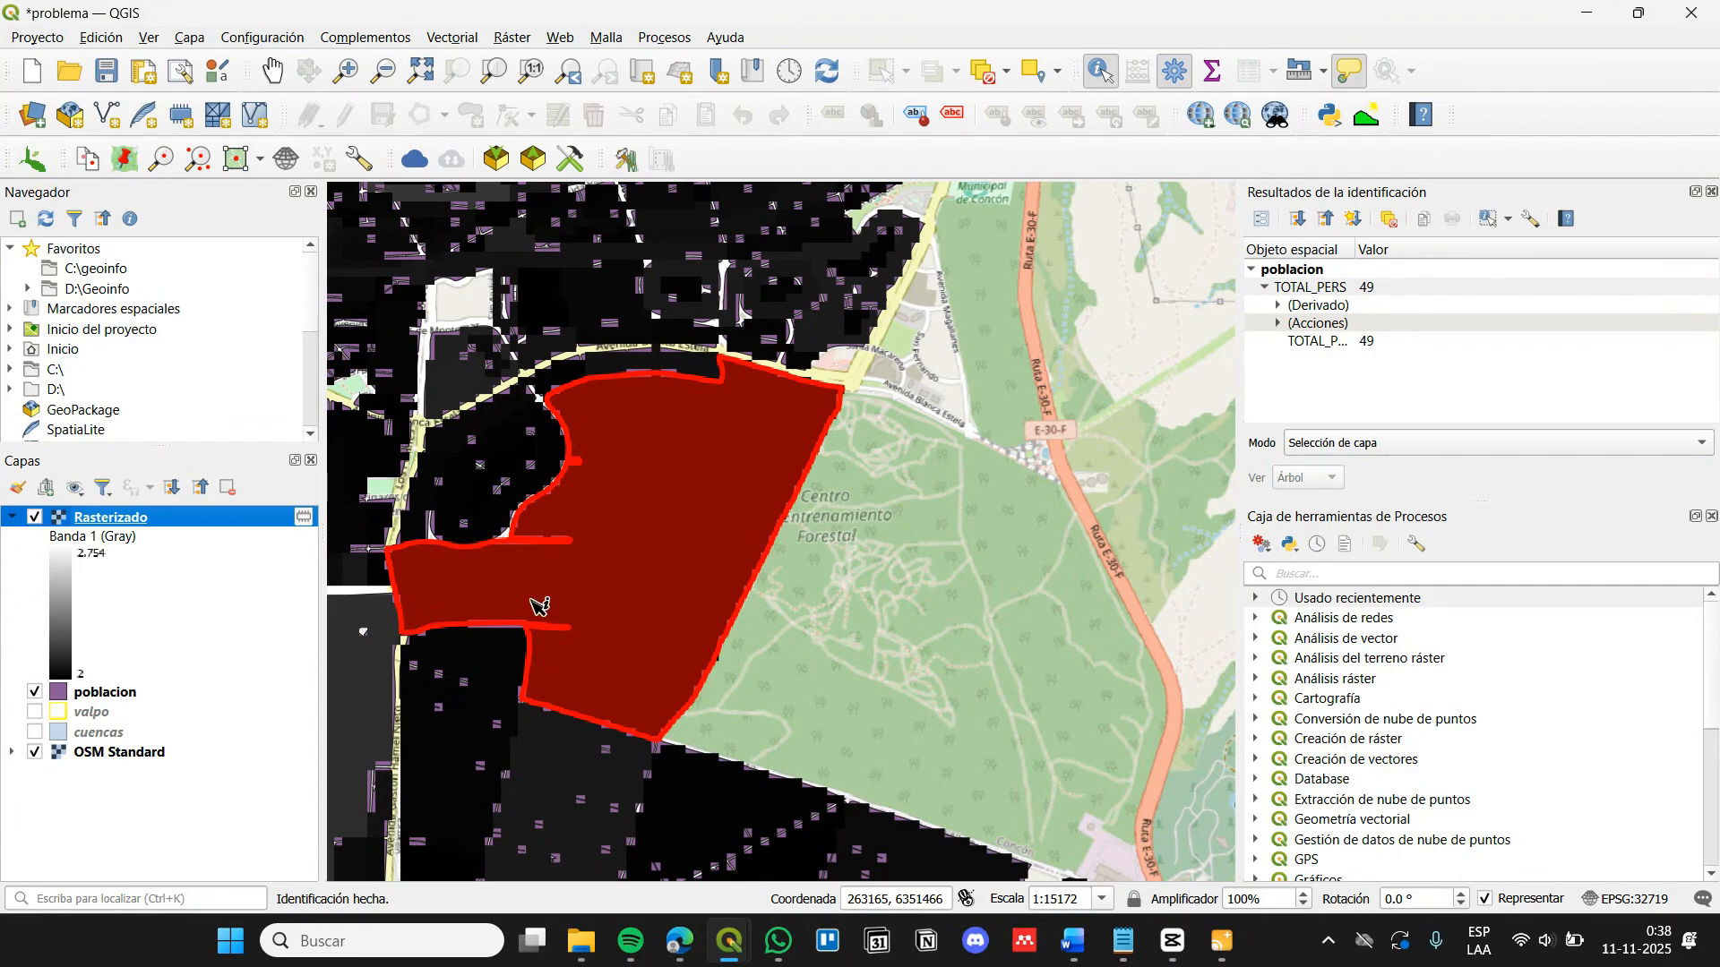
{"action": "scroll", "coordinate": [560, 450], "scroll_direction": "down", "scroll_amount": 1}
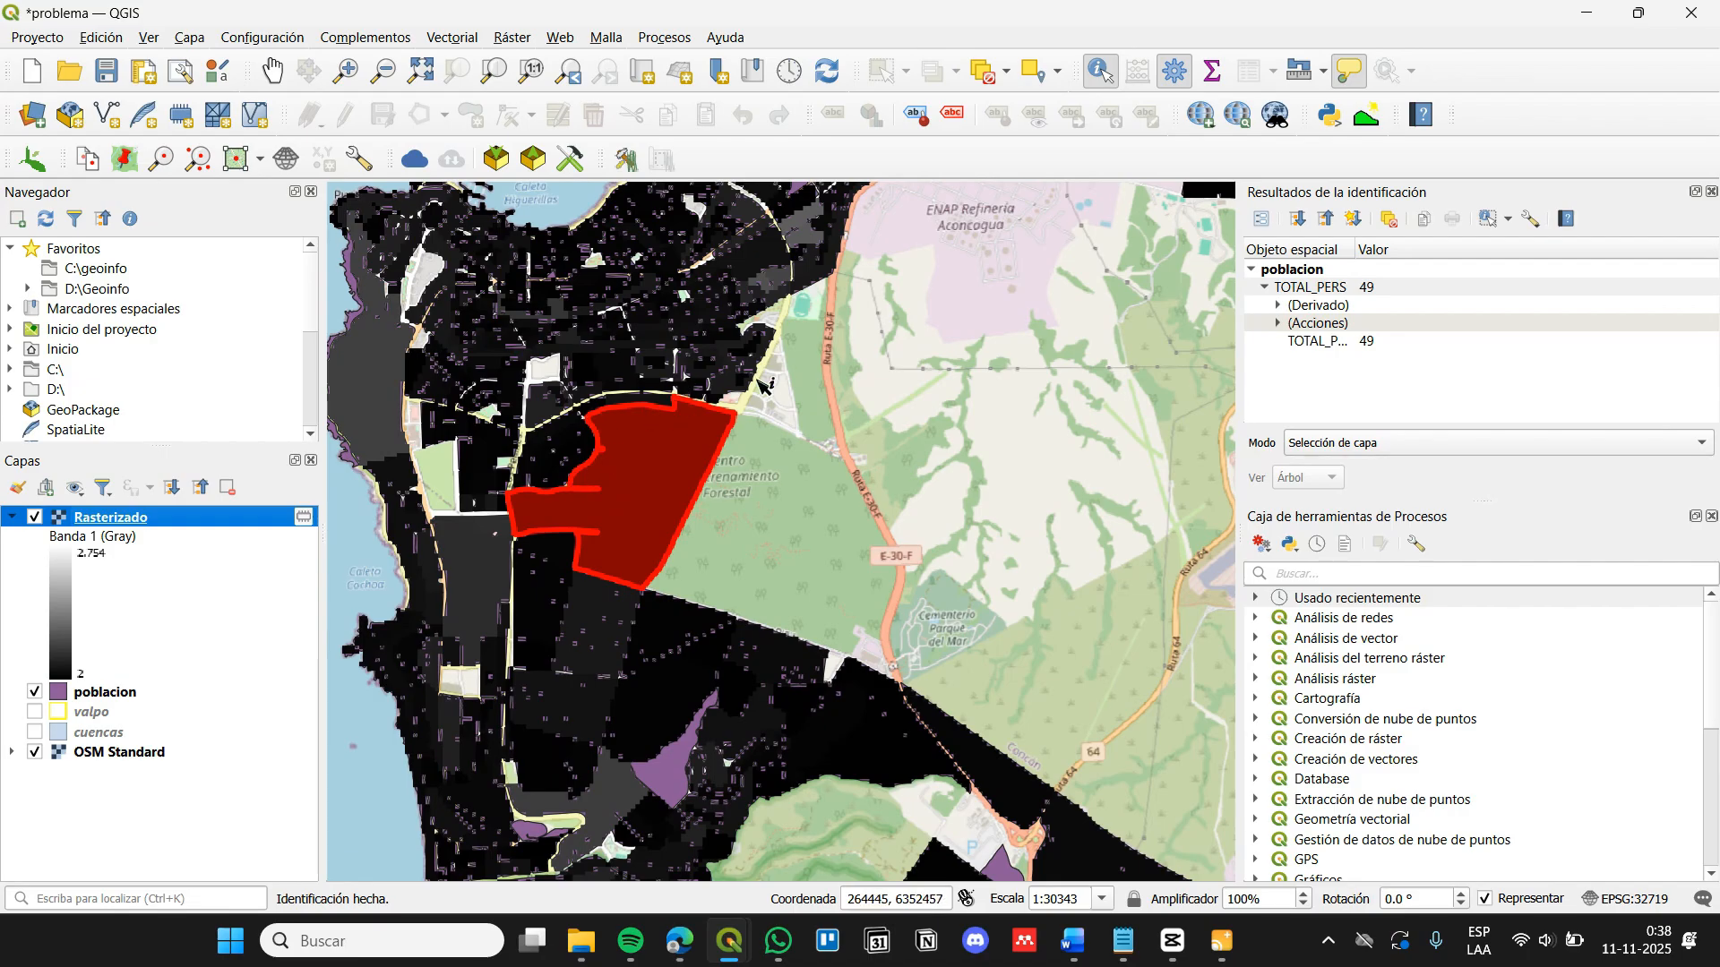
{"action": "left_click", "coordinate": [770, 458]}
{"action": "left_click", "coordinate": [272, 70]}
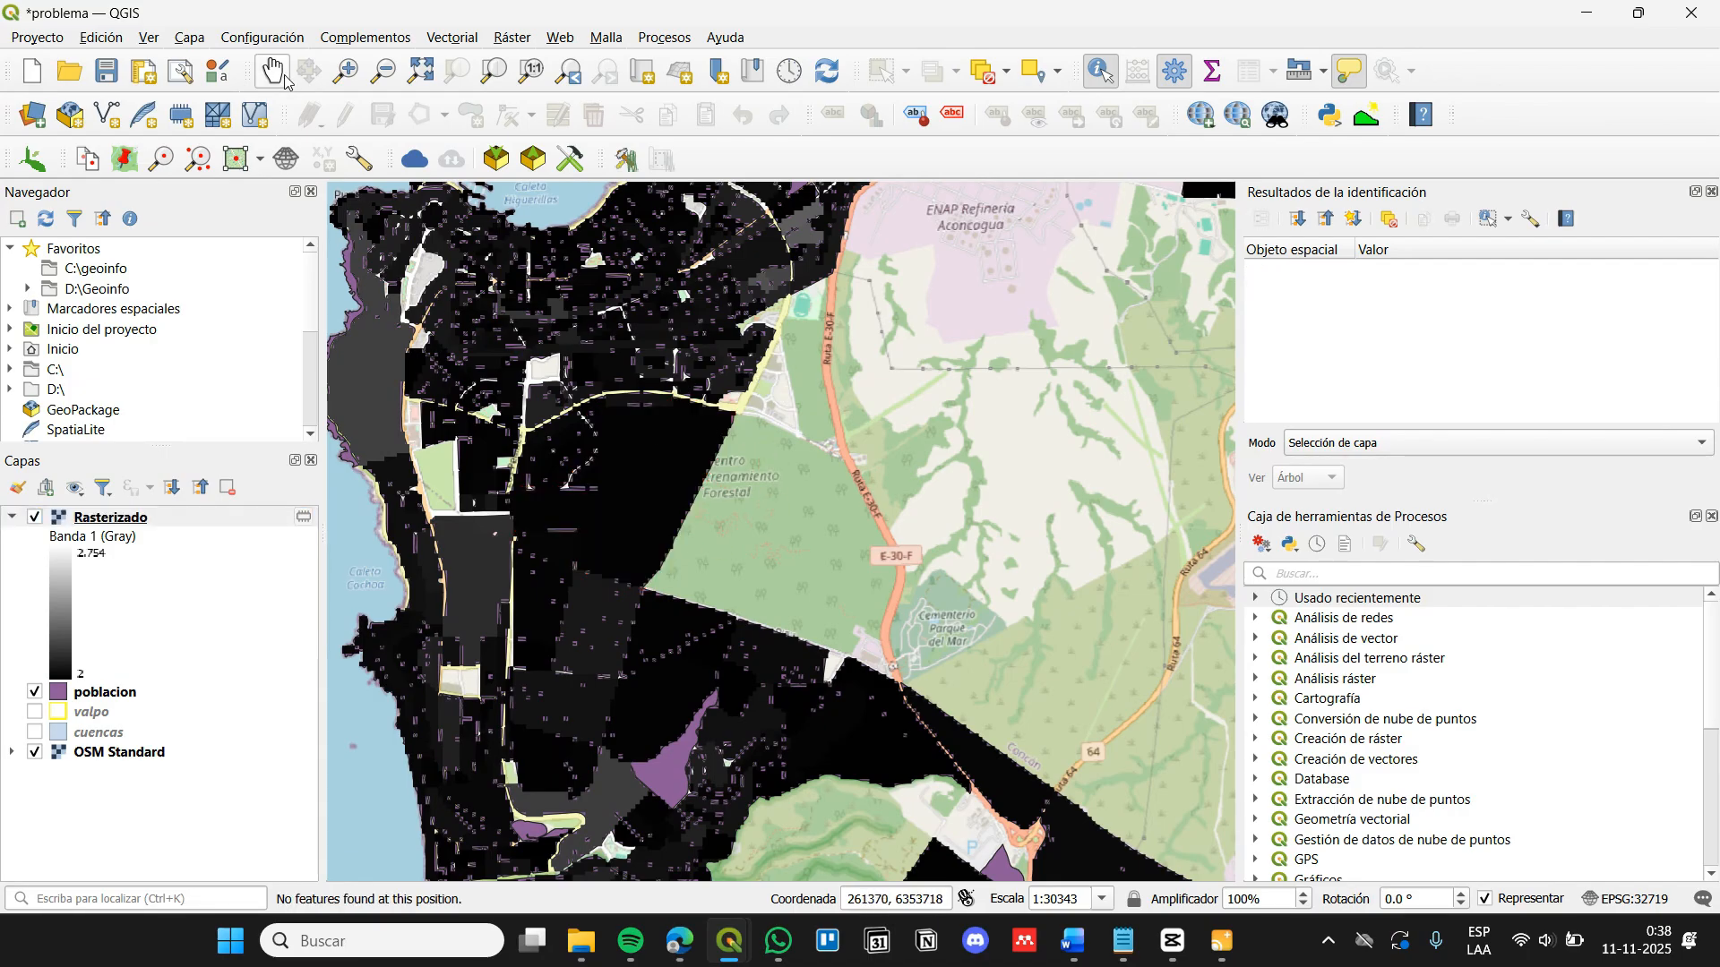
{"action": "left_click_drag", "start_coordinate": [549, 340], "coordinate": [612, 449]}
{"action": "scroll", "coordinate": [690, 547], "scroll_direction": "up", "scroll_amount": 1}
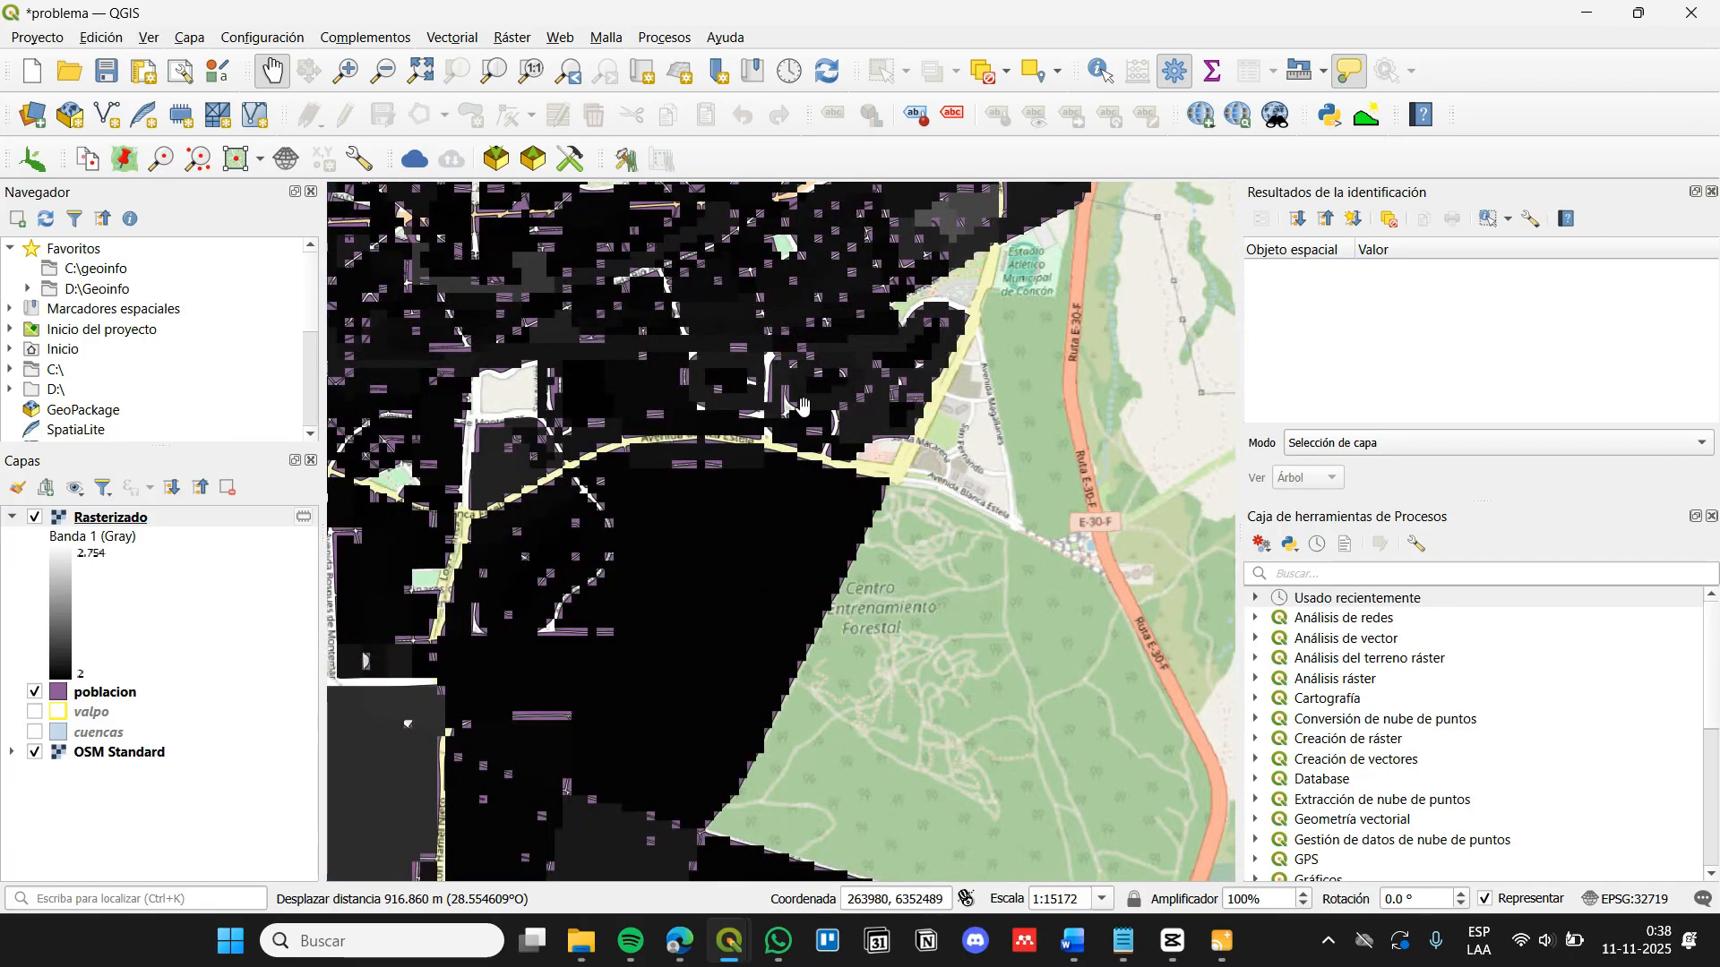
Export the Rasterizado layer as a GeoTIFF named poblacion in C:\geoinfo_025\orden\resolucionn, keeping the 30 m resolution and adding it to the map
{"action": "right_click", "coordinate": [174, 529]}
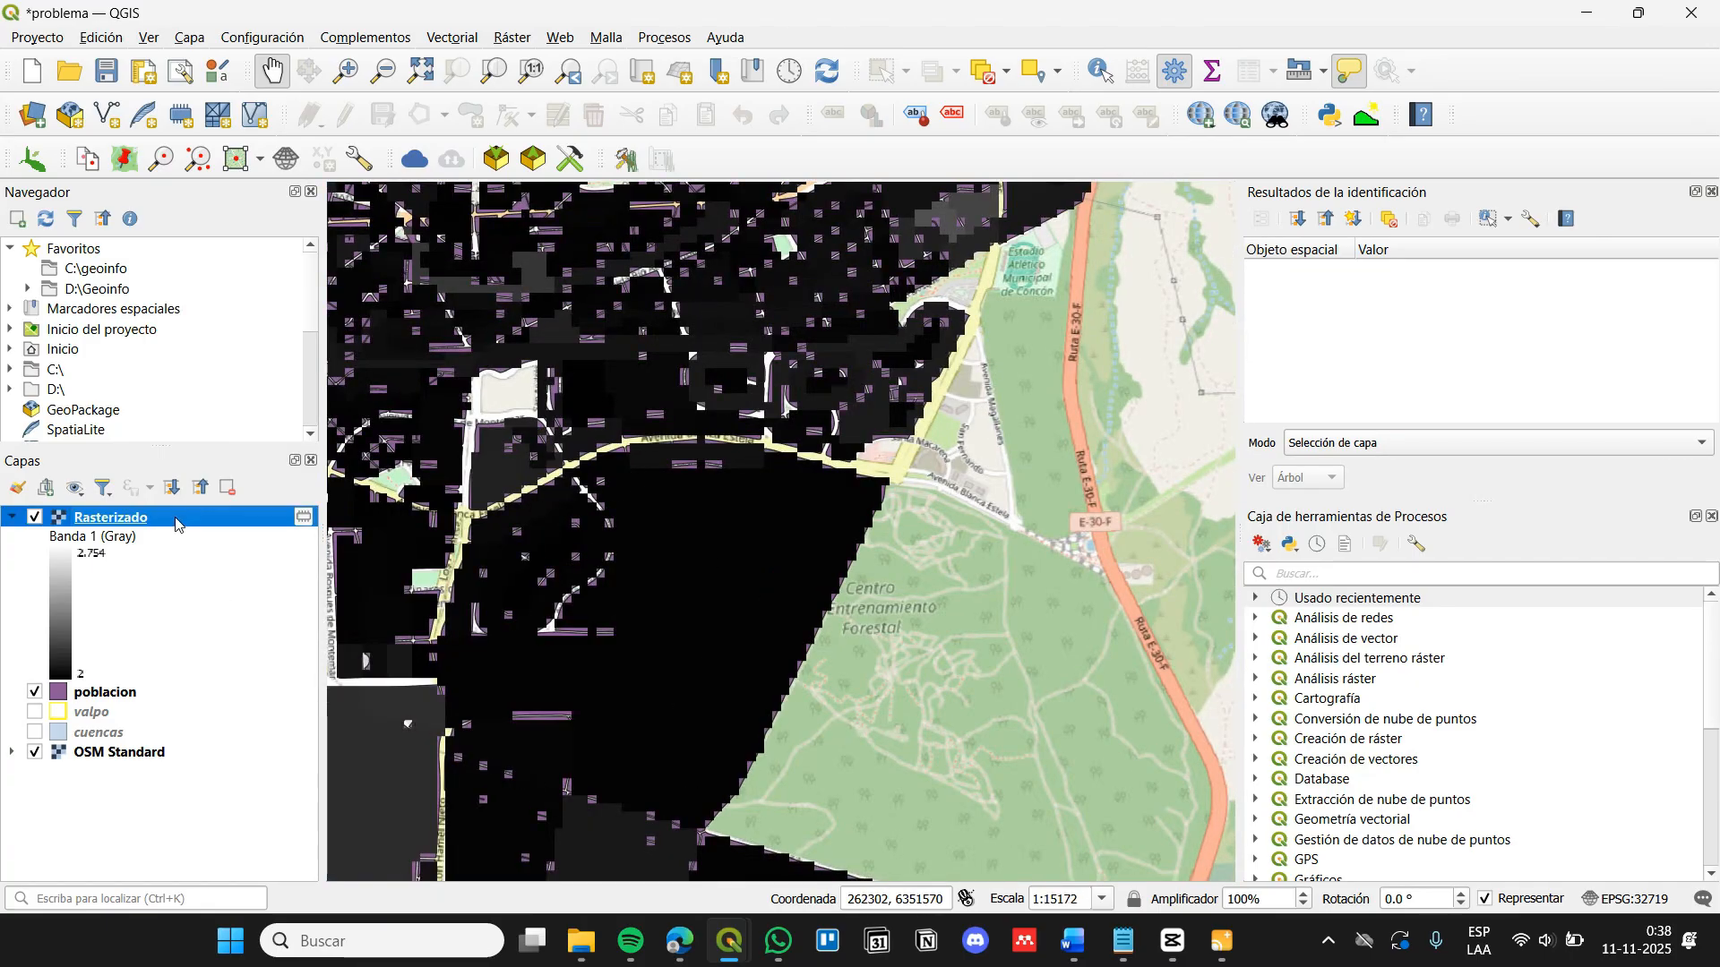
{"action": "mouse_move", "coordinate": [376, 415]}
{"action": "left_click", "coordinate": [582, 420]}
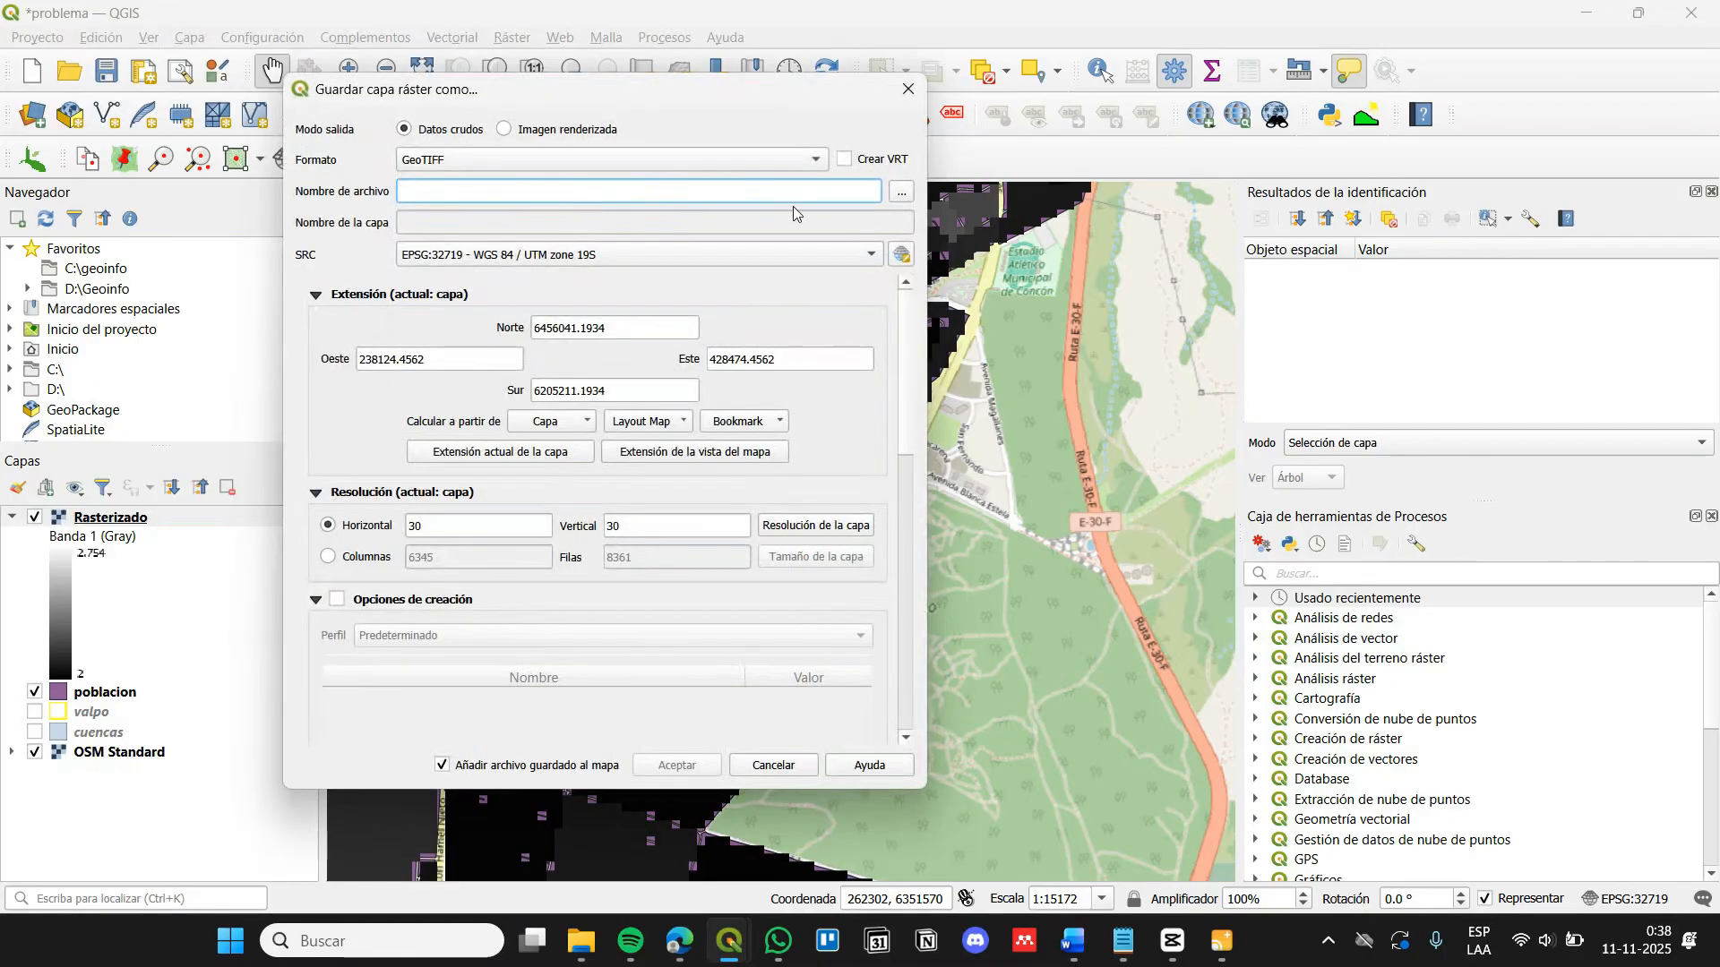
{"action": "left_click", "coordinate": [900, 193]}
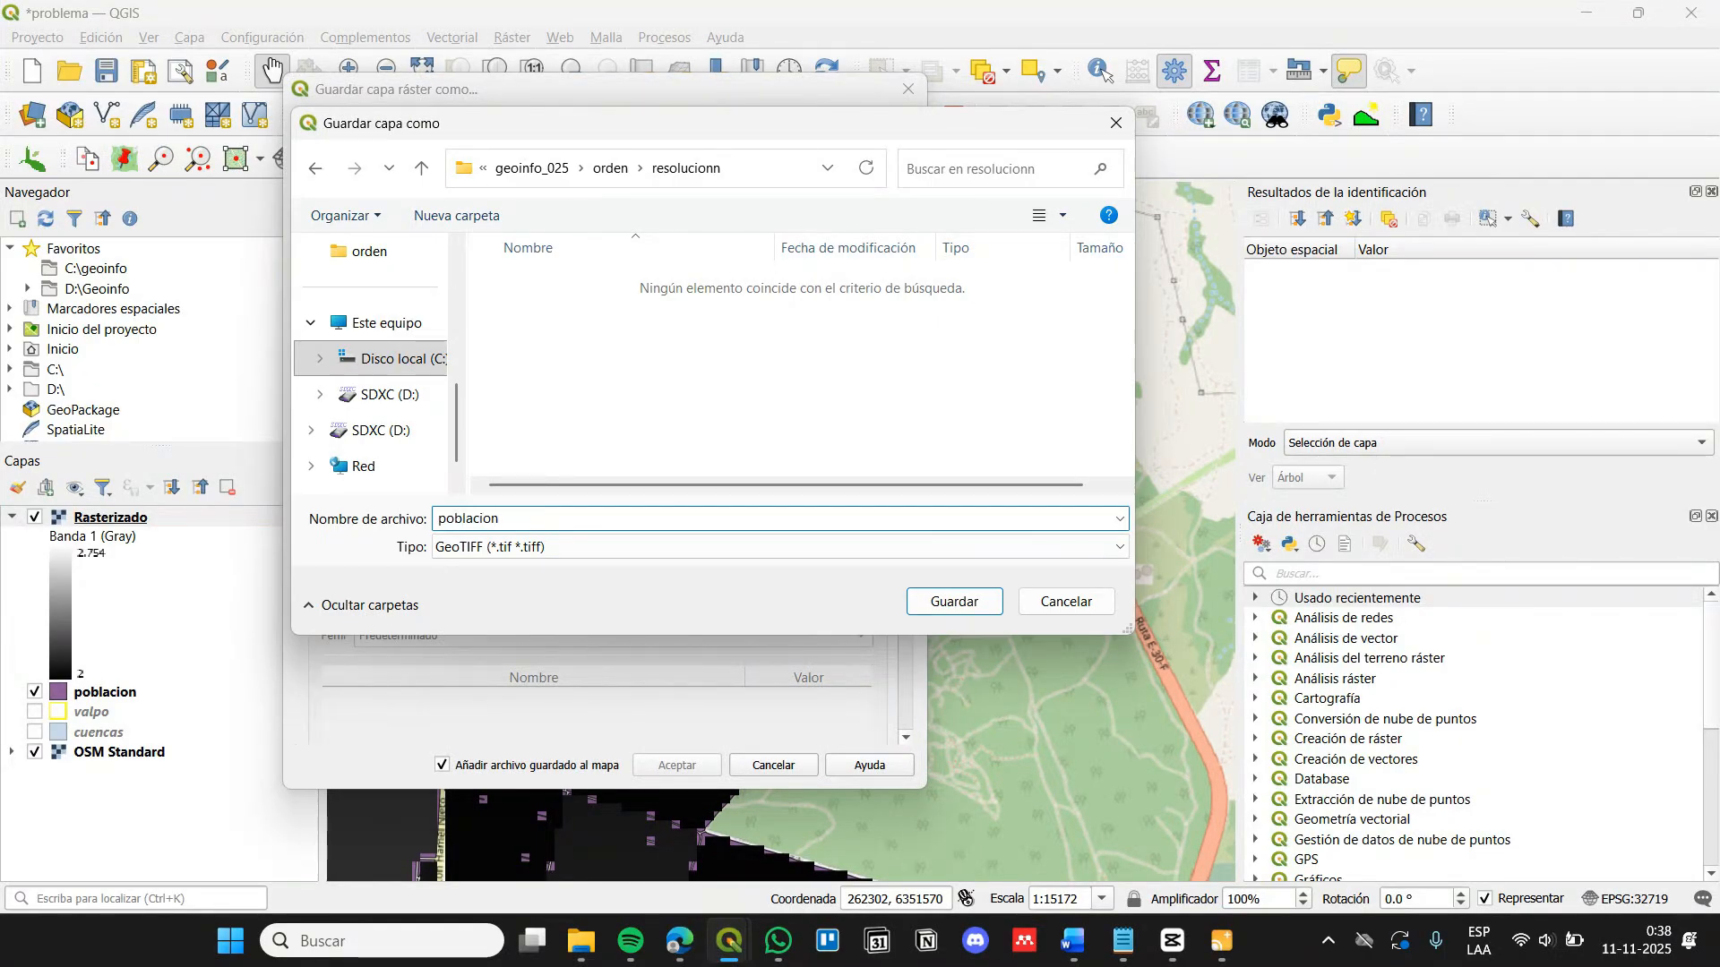
{"action": "key", "text": "Return"}
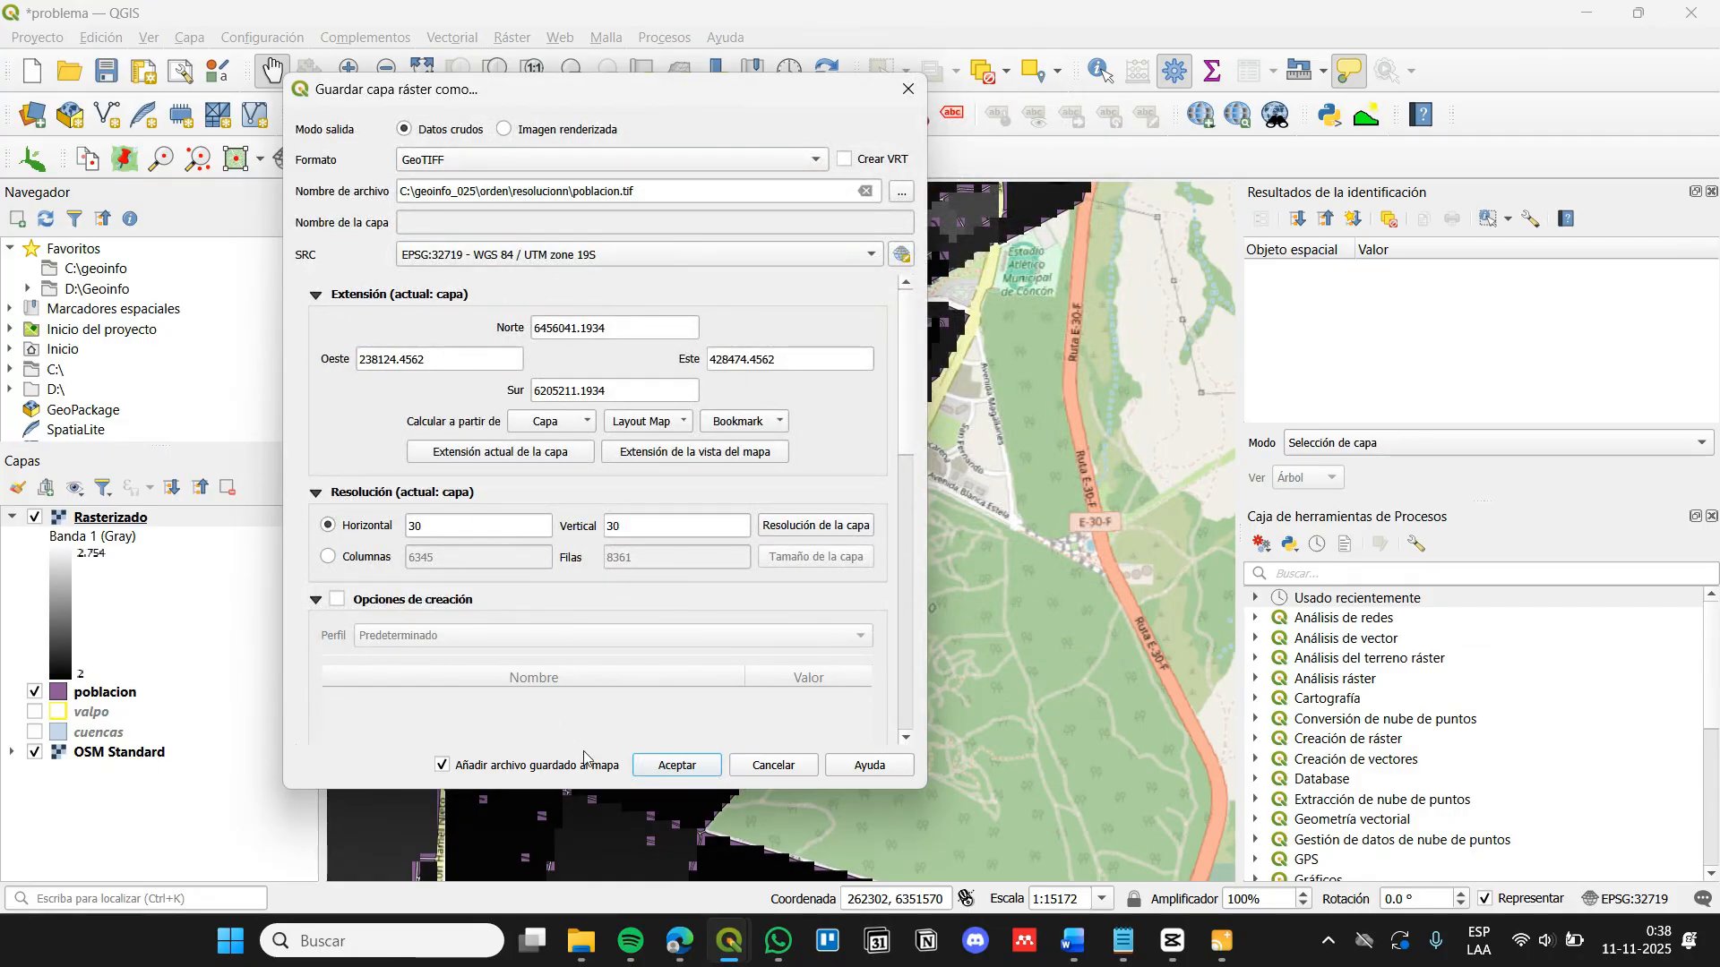
{"action": "left_click", "coordinate": [676, 765]}
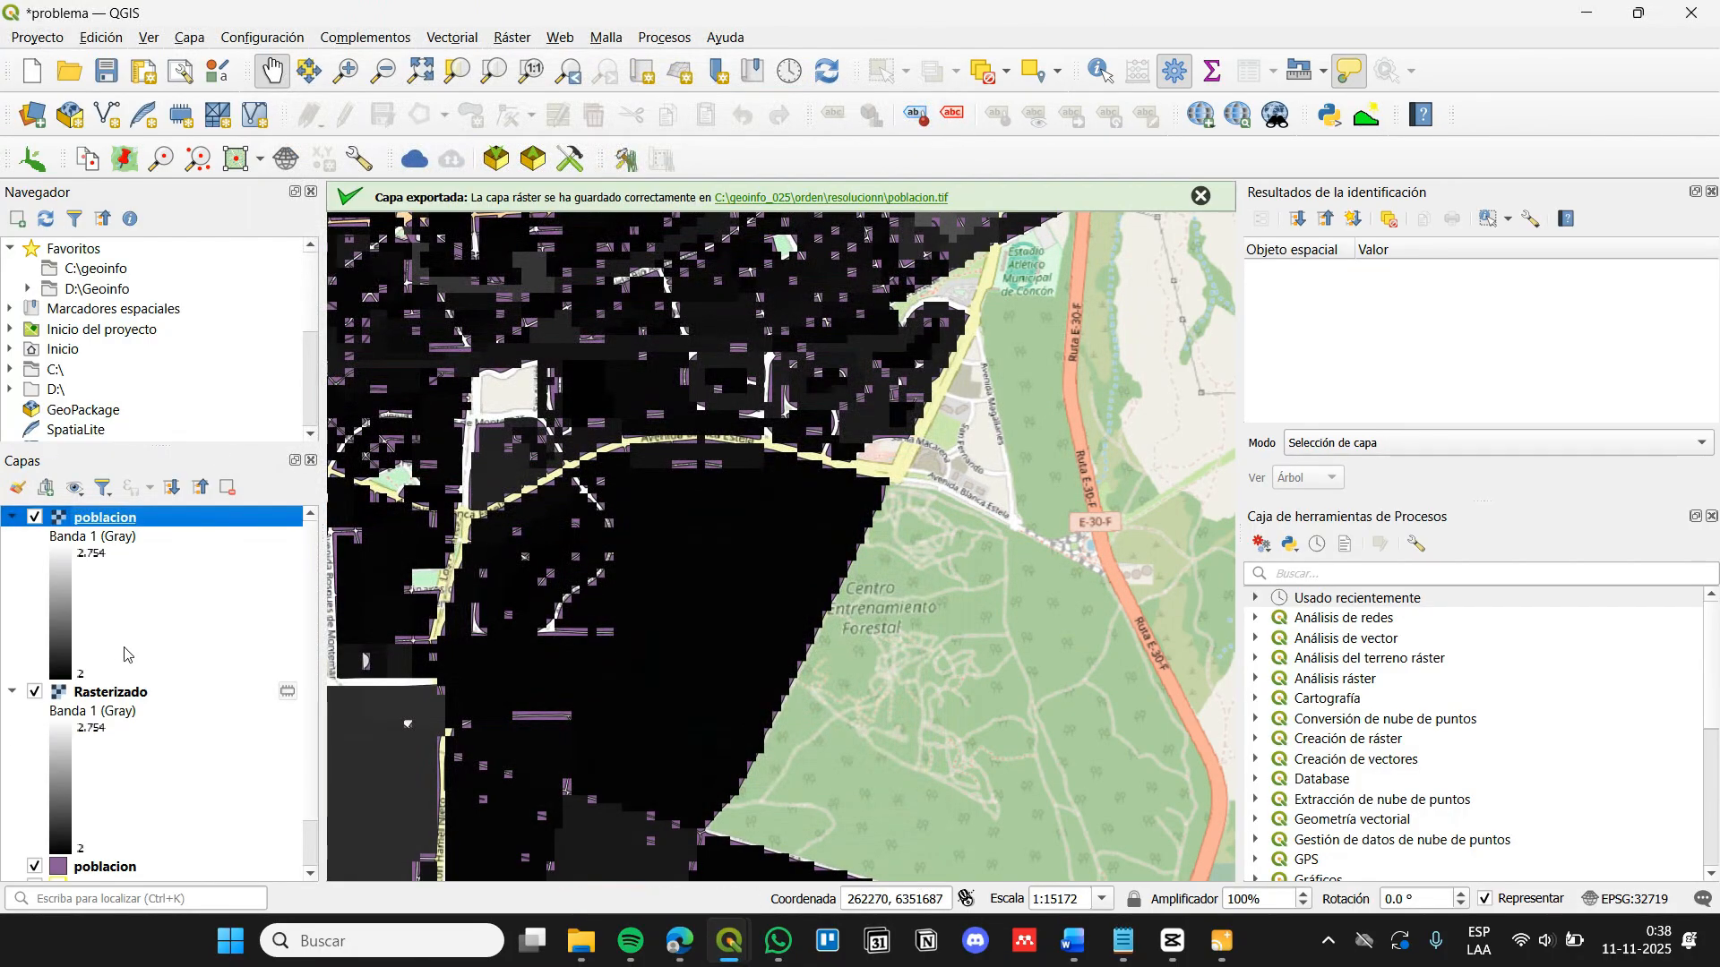
Remove the temporary Rasterizado layer from the project
{"action": "left_click", "coordinate": [86, 700]}
{"action": "key", "text": "Delete"}
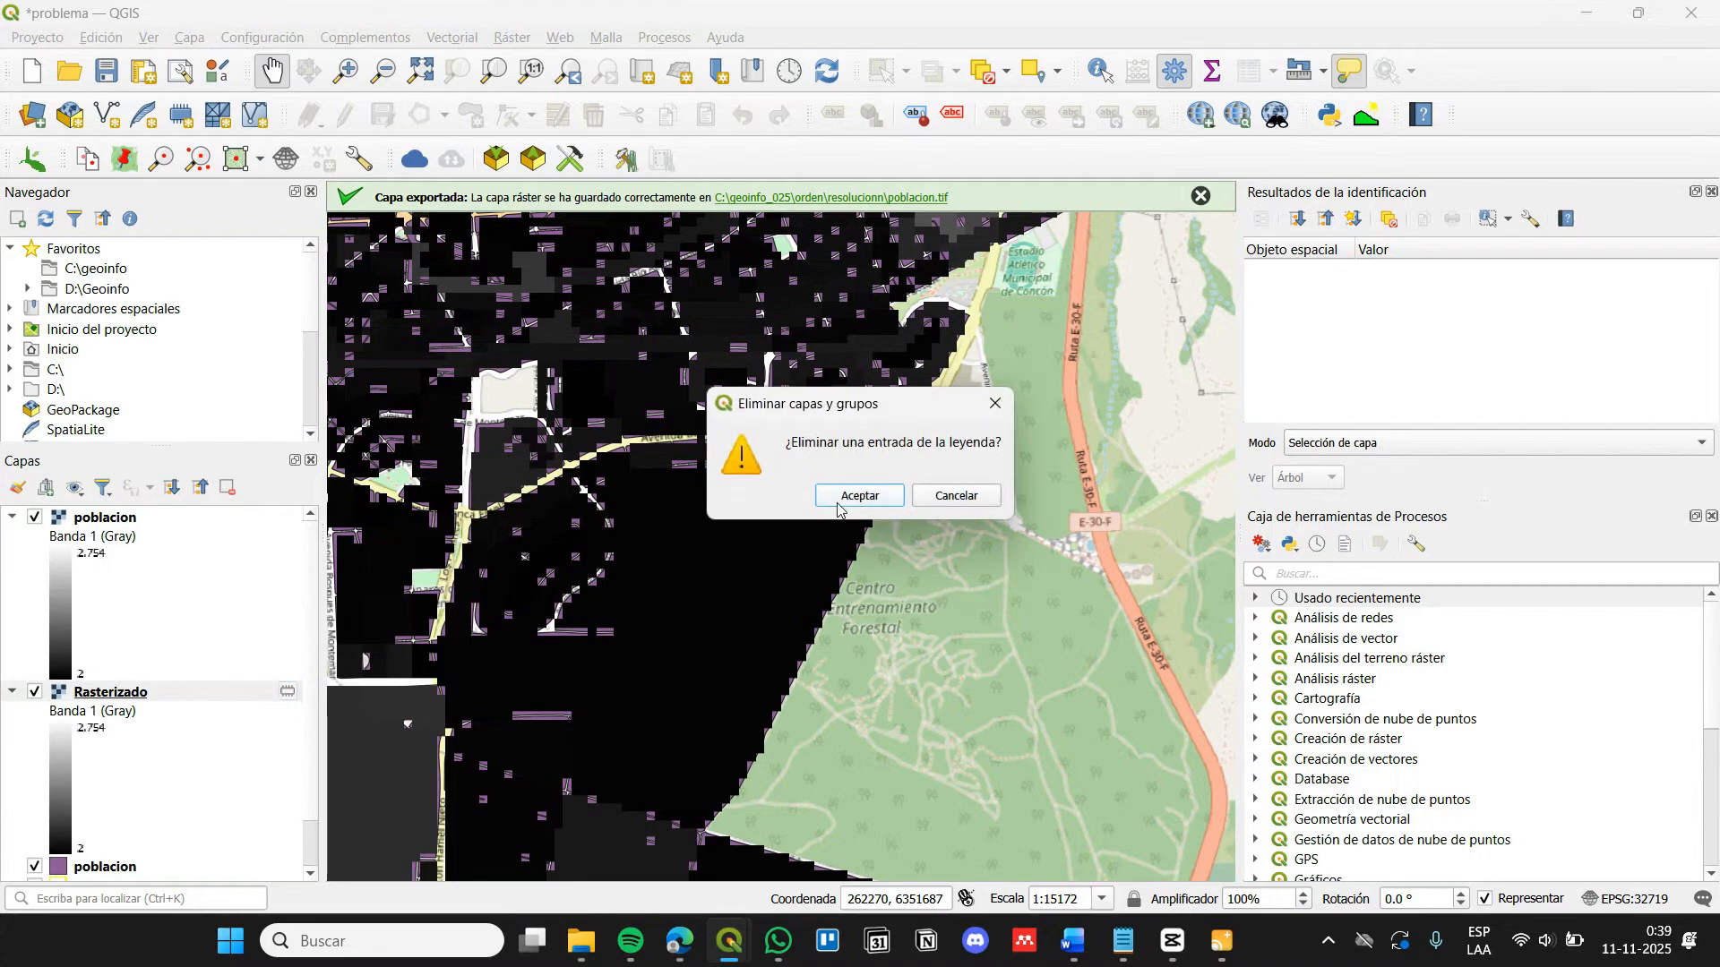
{"action": "key", "text": "Return"}
Collapse the legend of the poblacion raster and inspect its gaps over the Concón blocks
{"action": "scroll", "coordinate": [819, 358], "scroll_direction": "down", "scroll_amount": 2}
{"action": "left_click_drag", "start_coordinate": [806, 302], "coordinate": [681, 464]}
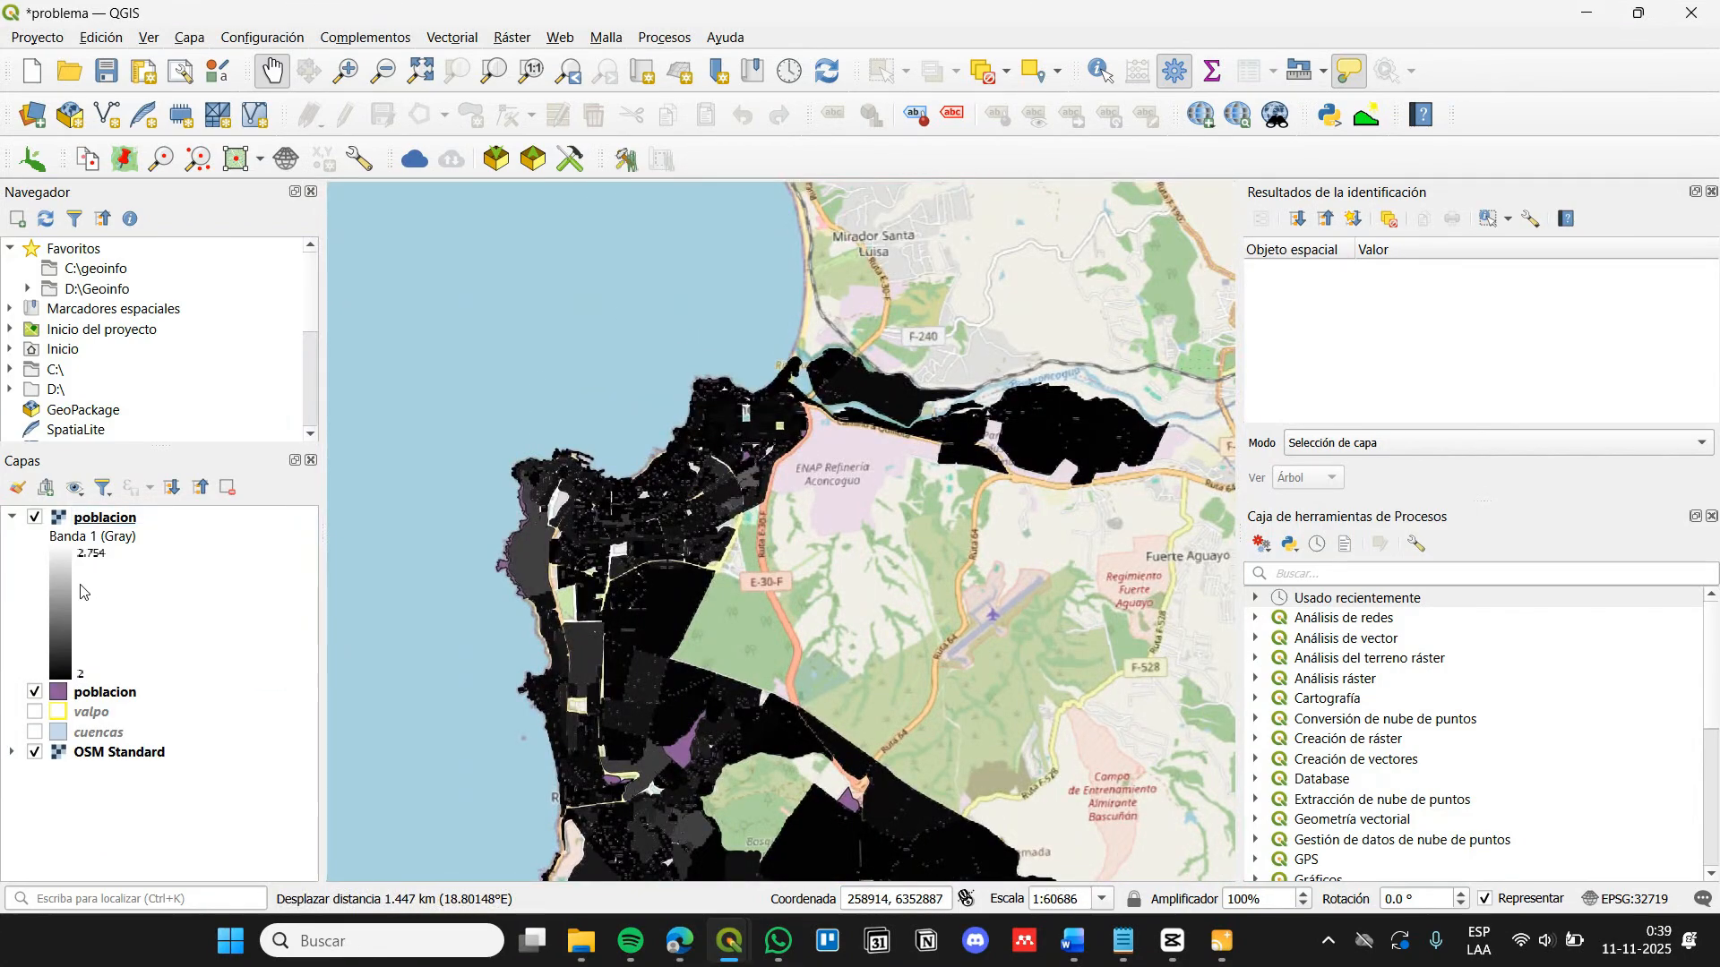
{"action": "left_click", "coordinate": [12, 517]}
{"action": "left_click_drag", "start_coordinate": [679, 584], "coordinate": [744, 389]}
{"action": "left_click_drag", "start_coordinate": [879, 300], "coordinate": [855, 415]}
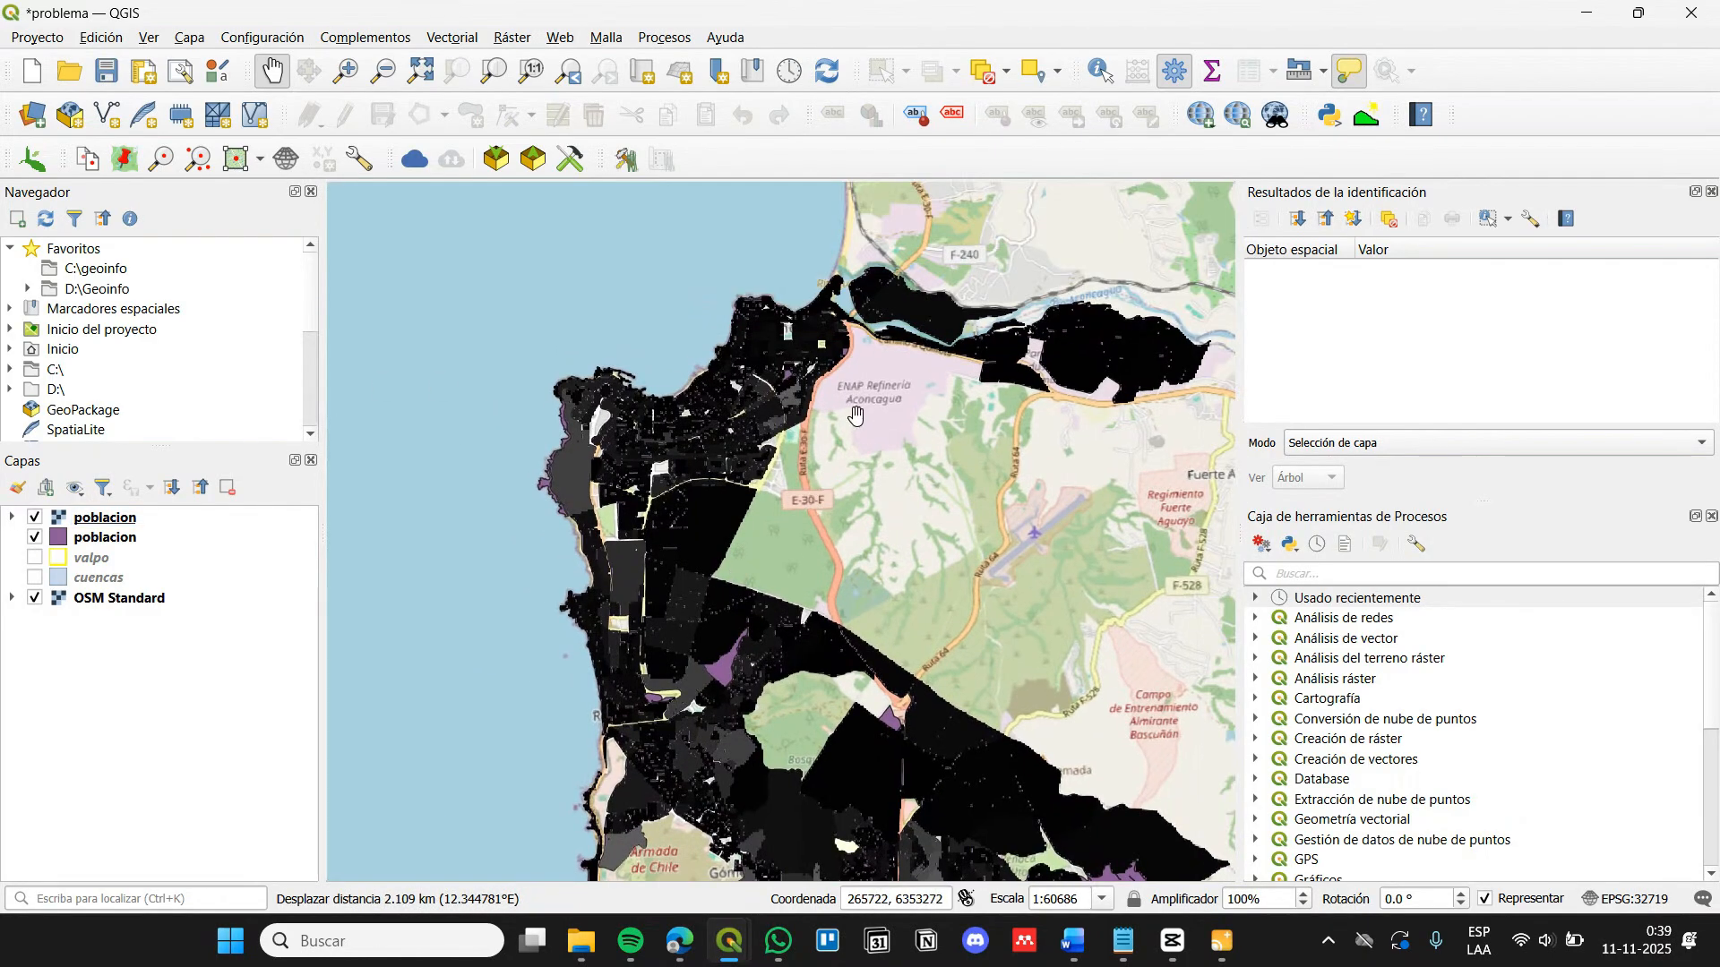
{"action": "scroll", "coordinate": [676, 535], "scroll_direction": "up", "scroll_amount": 3}
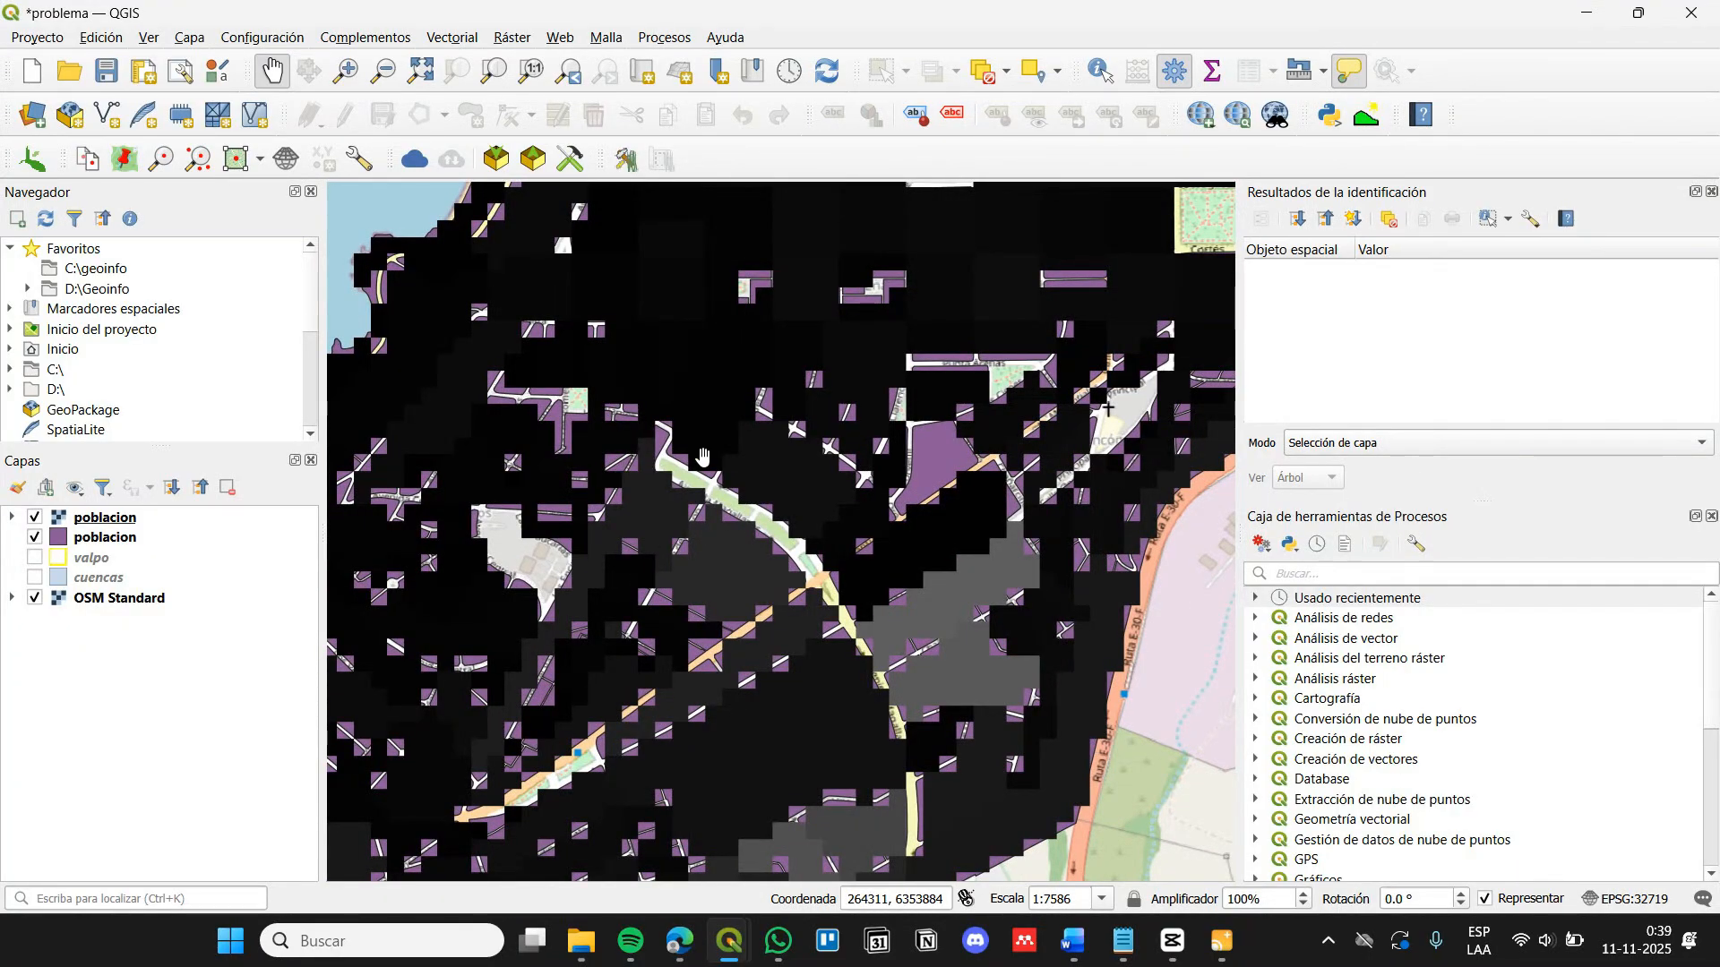
{"action": "scroll", "coordinate": [627, 410], "scroll_direction": "down", "scroll_amount": 1}
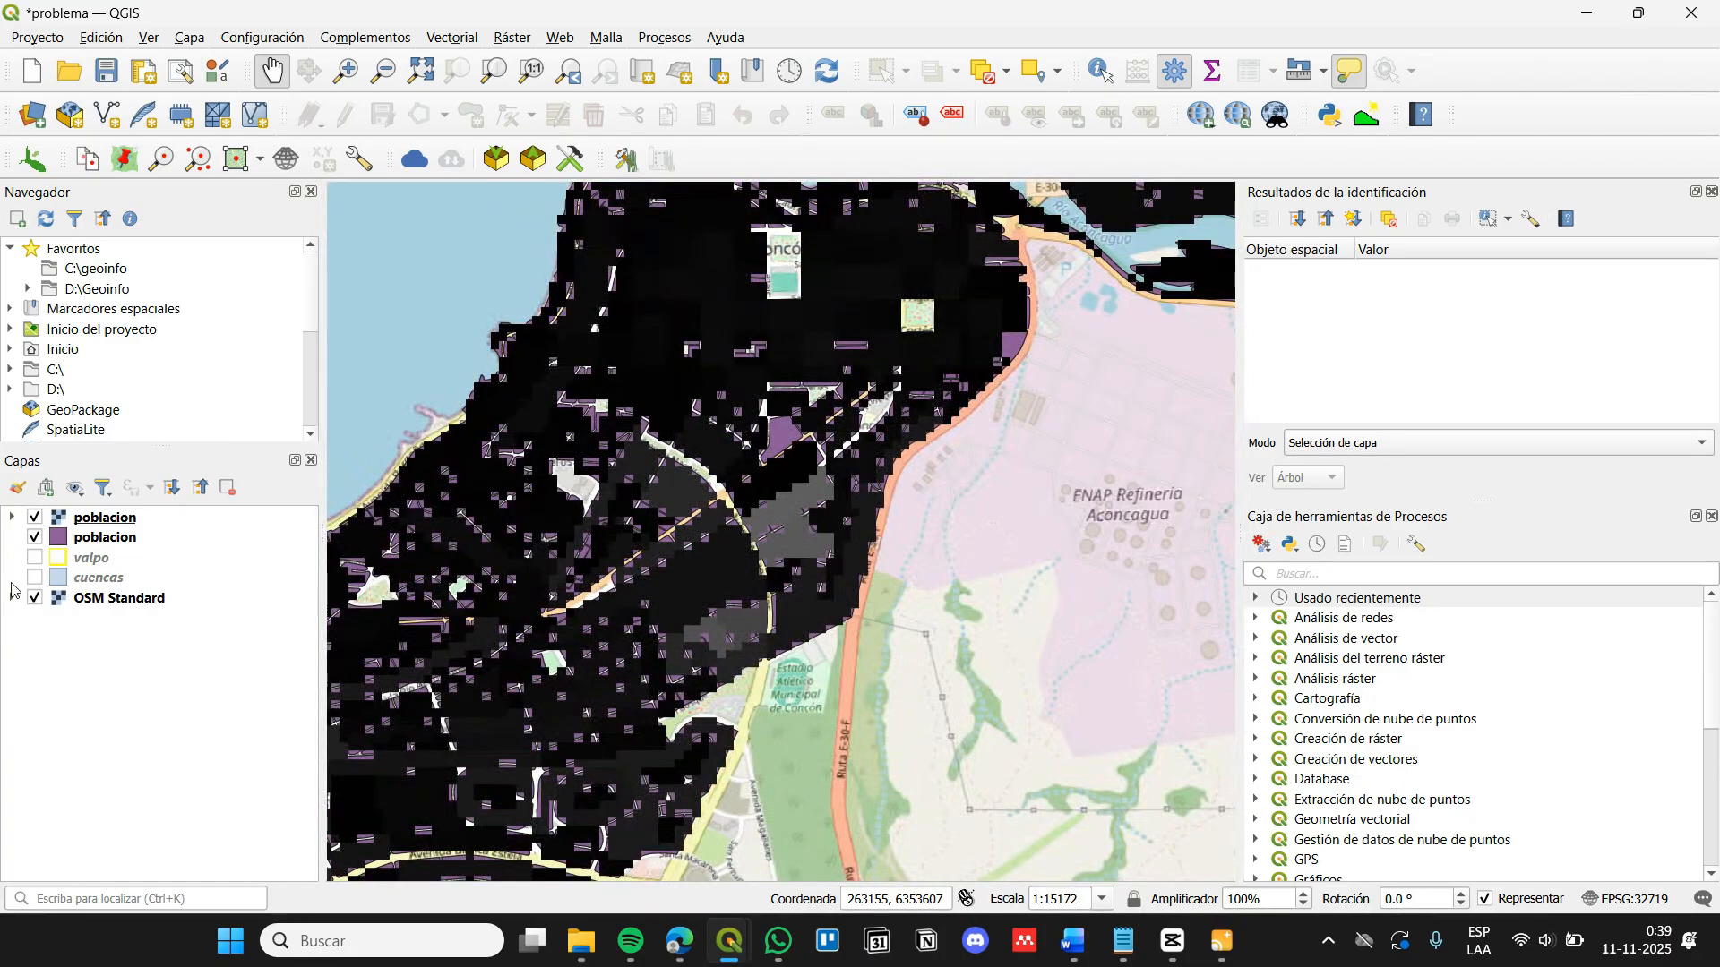
Hide the poblacion raster and browse the TOTAL_PERS values in the attribute table of the poblacion polygons
{"action": "left_click", "coordinate": [35, 518]}
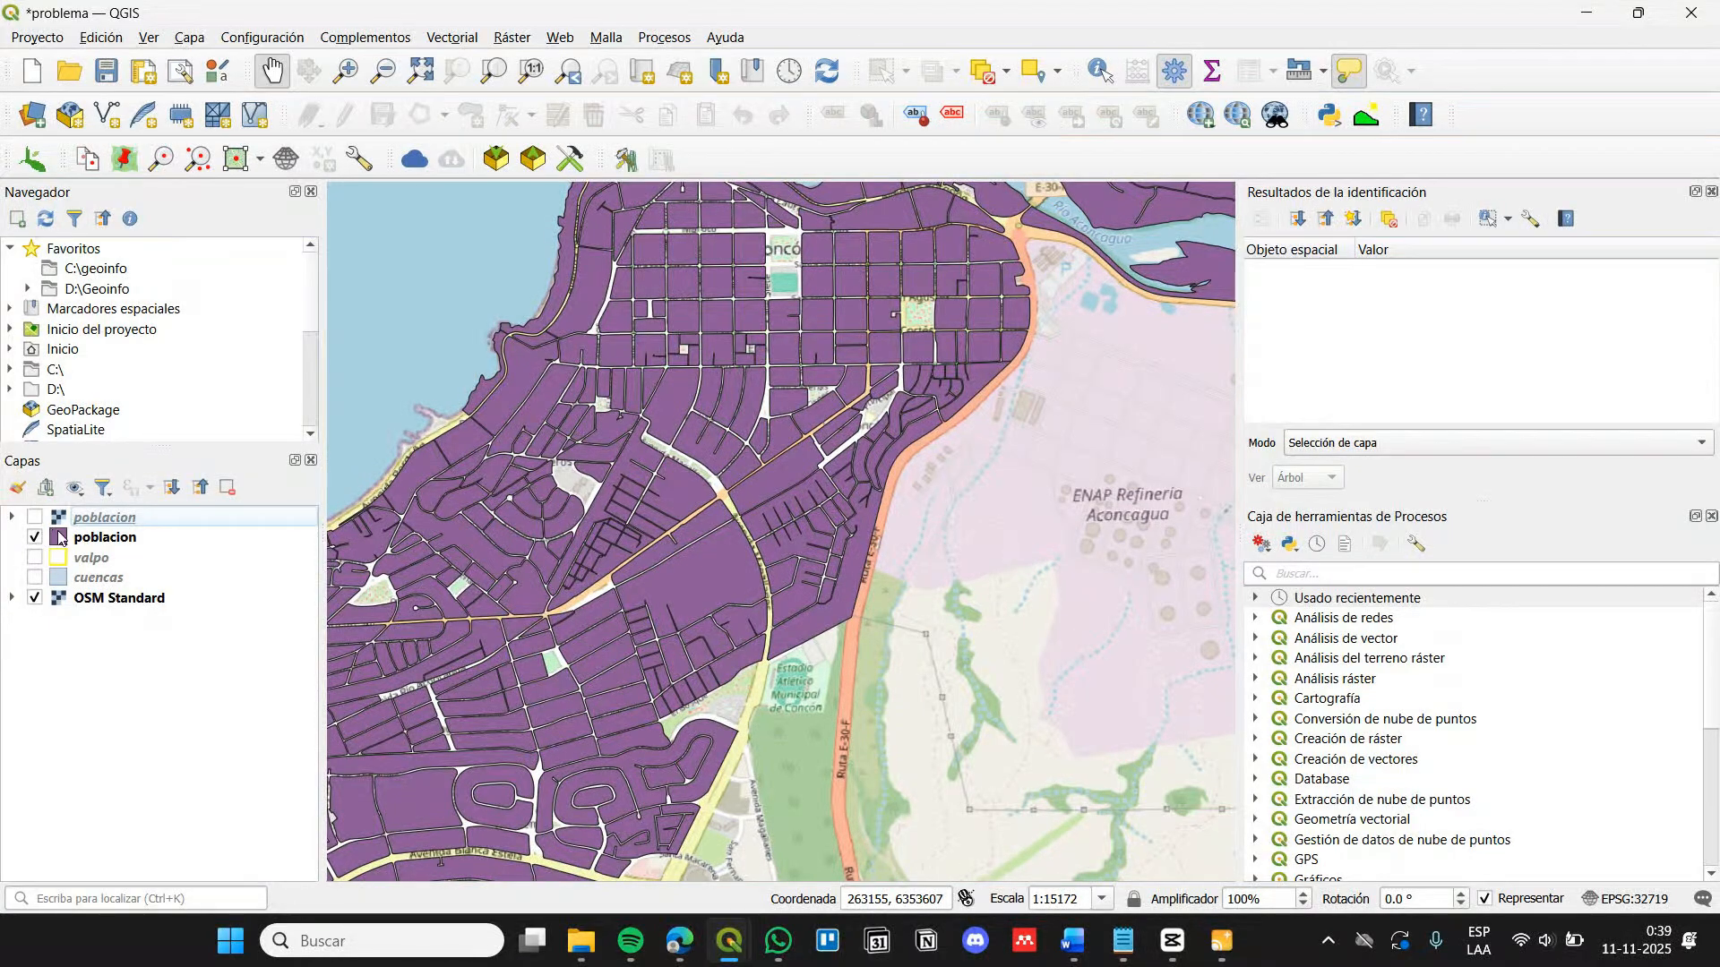
{"action": "right_click", "coordinate": [60, 538]}
{"action": "left_click", "coordinate": [136, 316]}
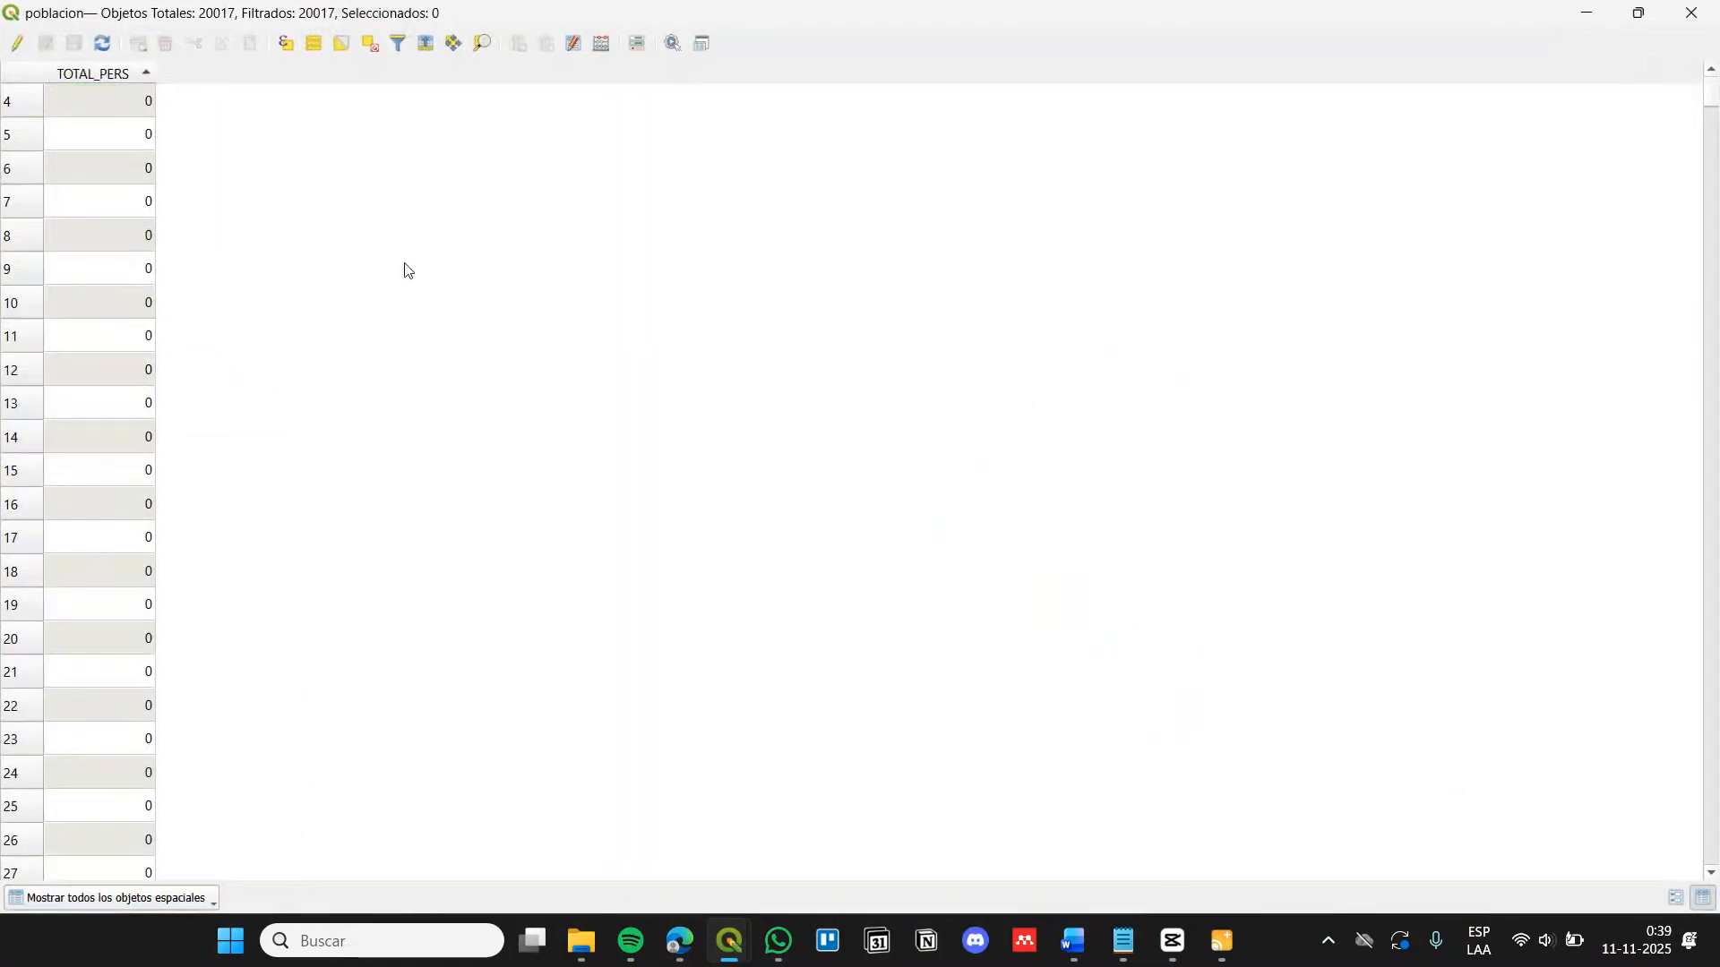
{"action": "scroll", "coordinate": [408, 271], "scroll_direction": "up", "scroll_amount": 1}
{"action": "scroll", "coordinate": [230, 358], "scroll_direction": "down", "scroll_amount": 20}
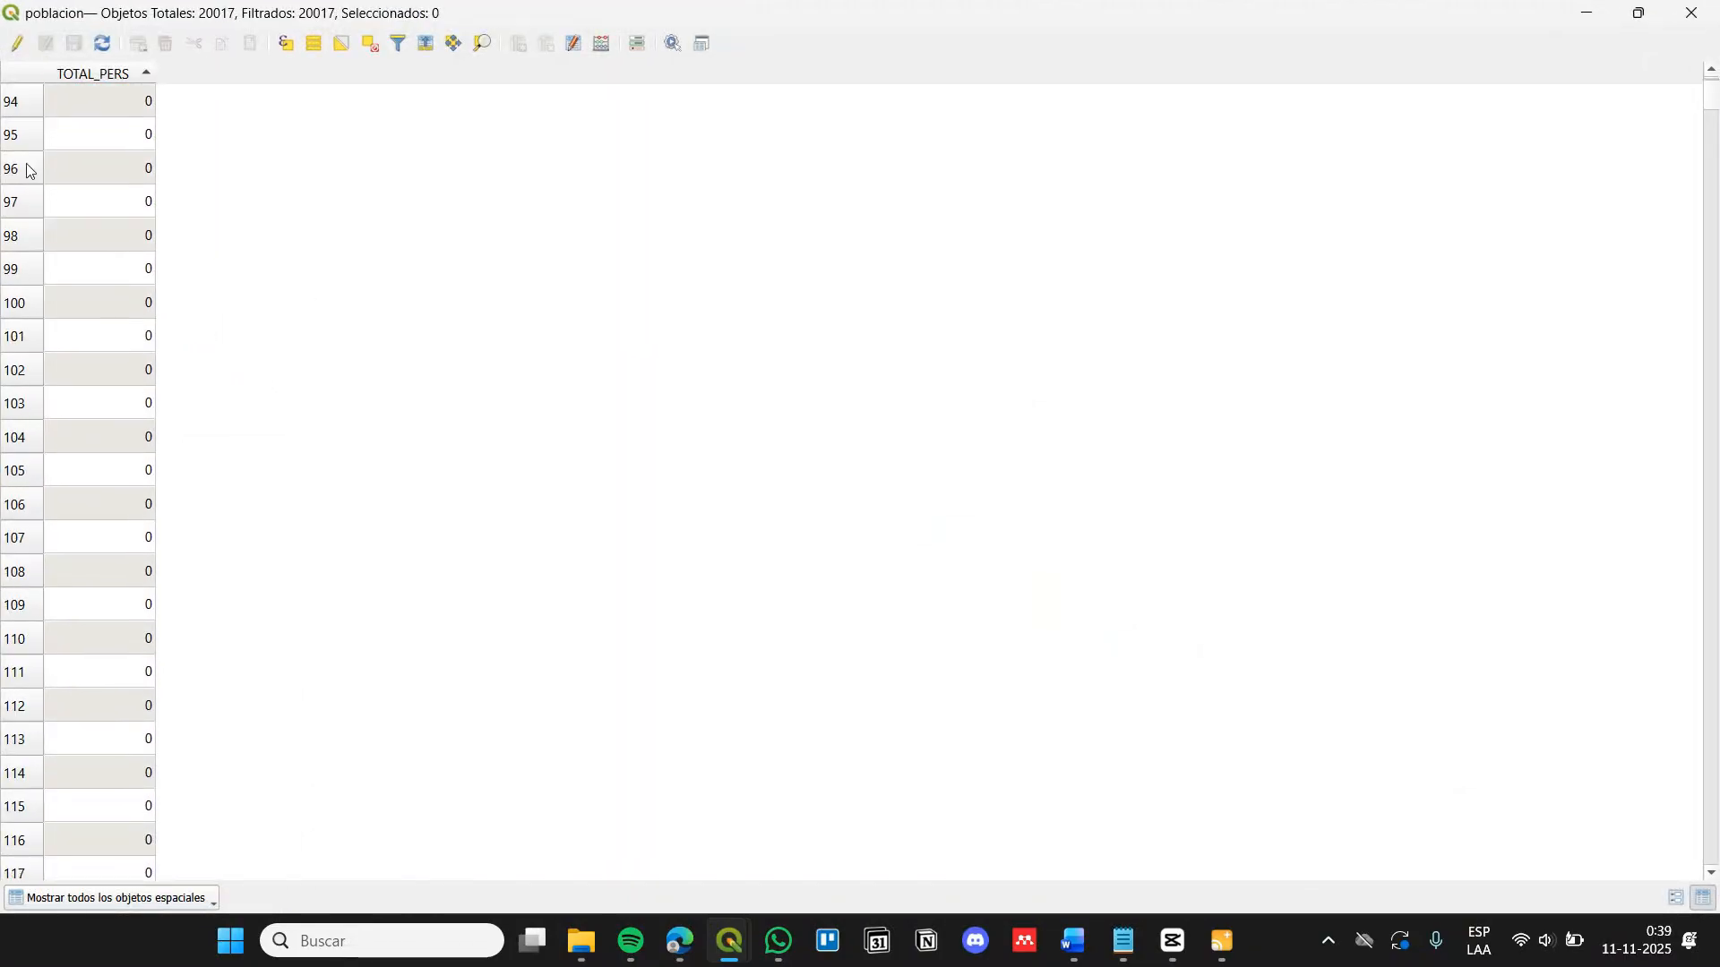
{"action": "scroll", "coordinate": [62, 215], "scroll_direction": "down", "scroll_amount": 19}
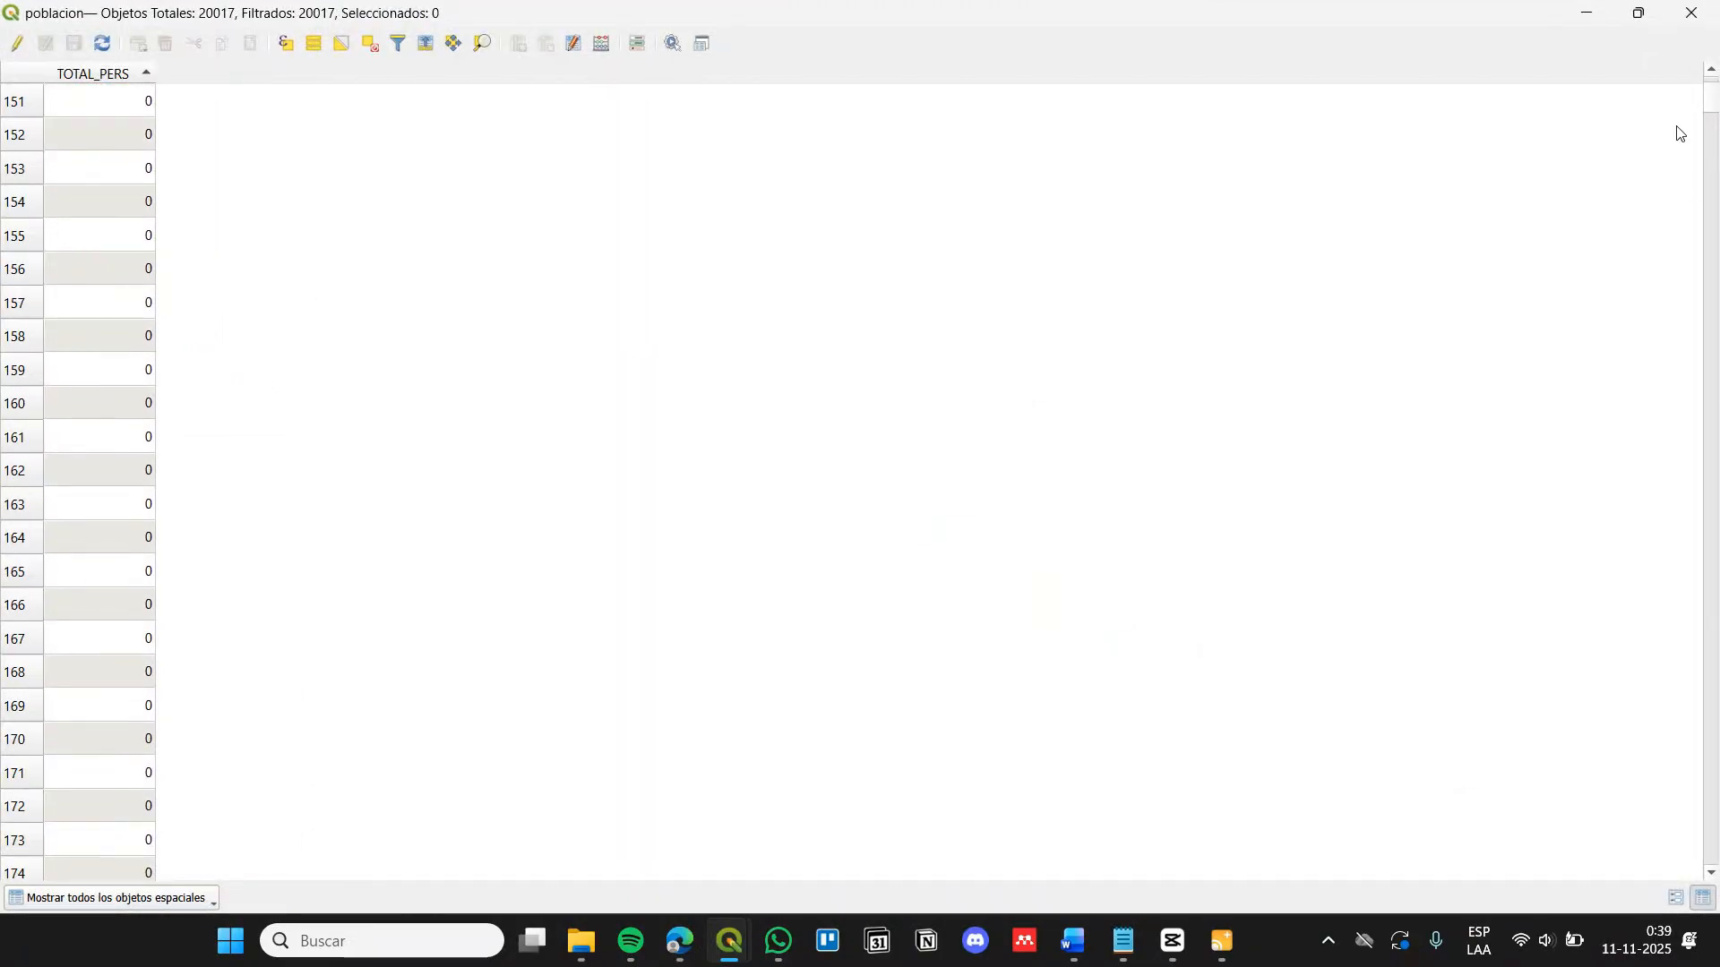
{"action": "left_click_drag", "start_coordinate": [1712, 101], "coordinate": [1715, 199]}
{"action": "left_click_drag", "start_coordinate": [1716, 224], "coordinate": [1716, 248]}
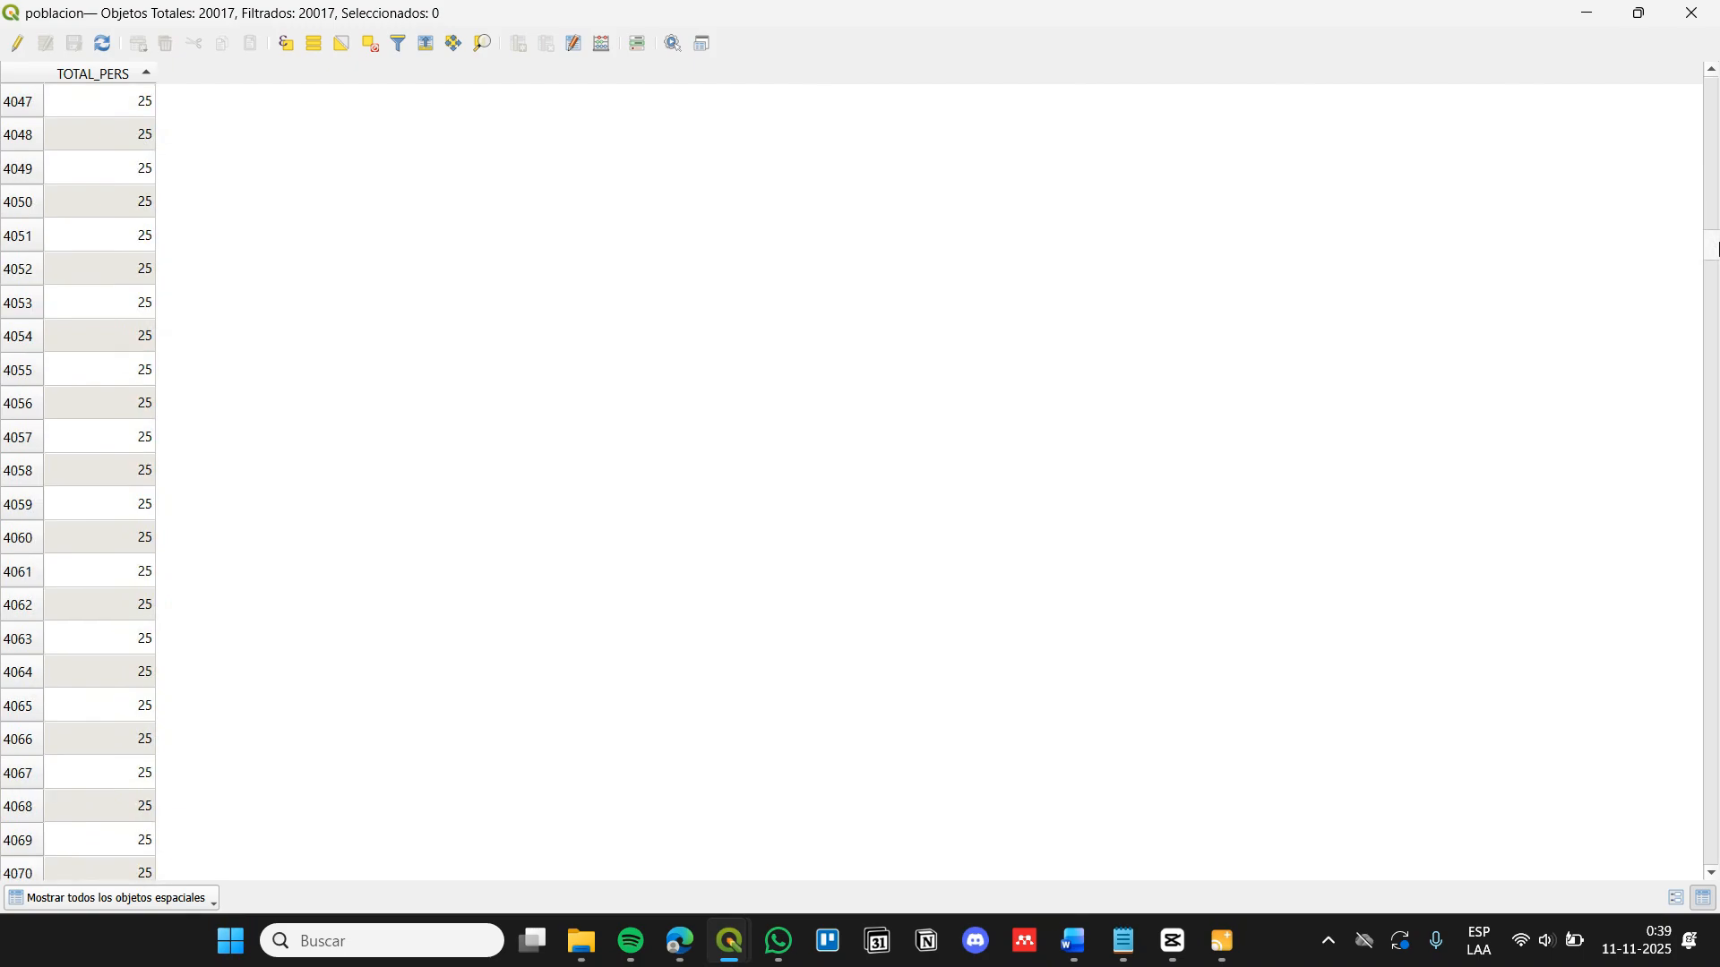
Enable editing on the poblacion polygons and add a 32-bit integer field named id with length 10
{"action": "left_click", "coordinate": [27, 48]}
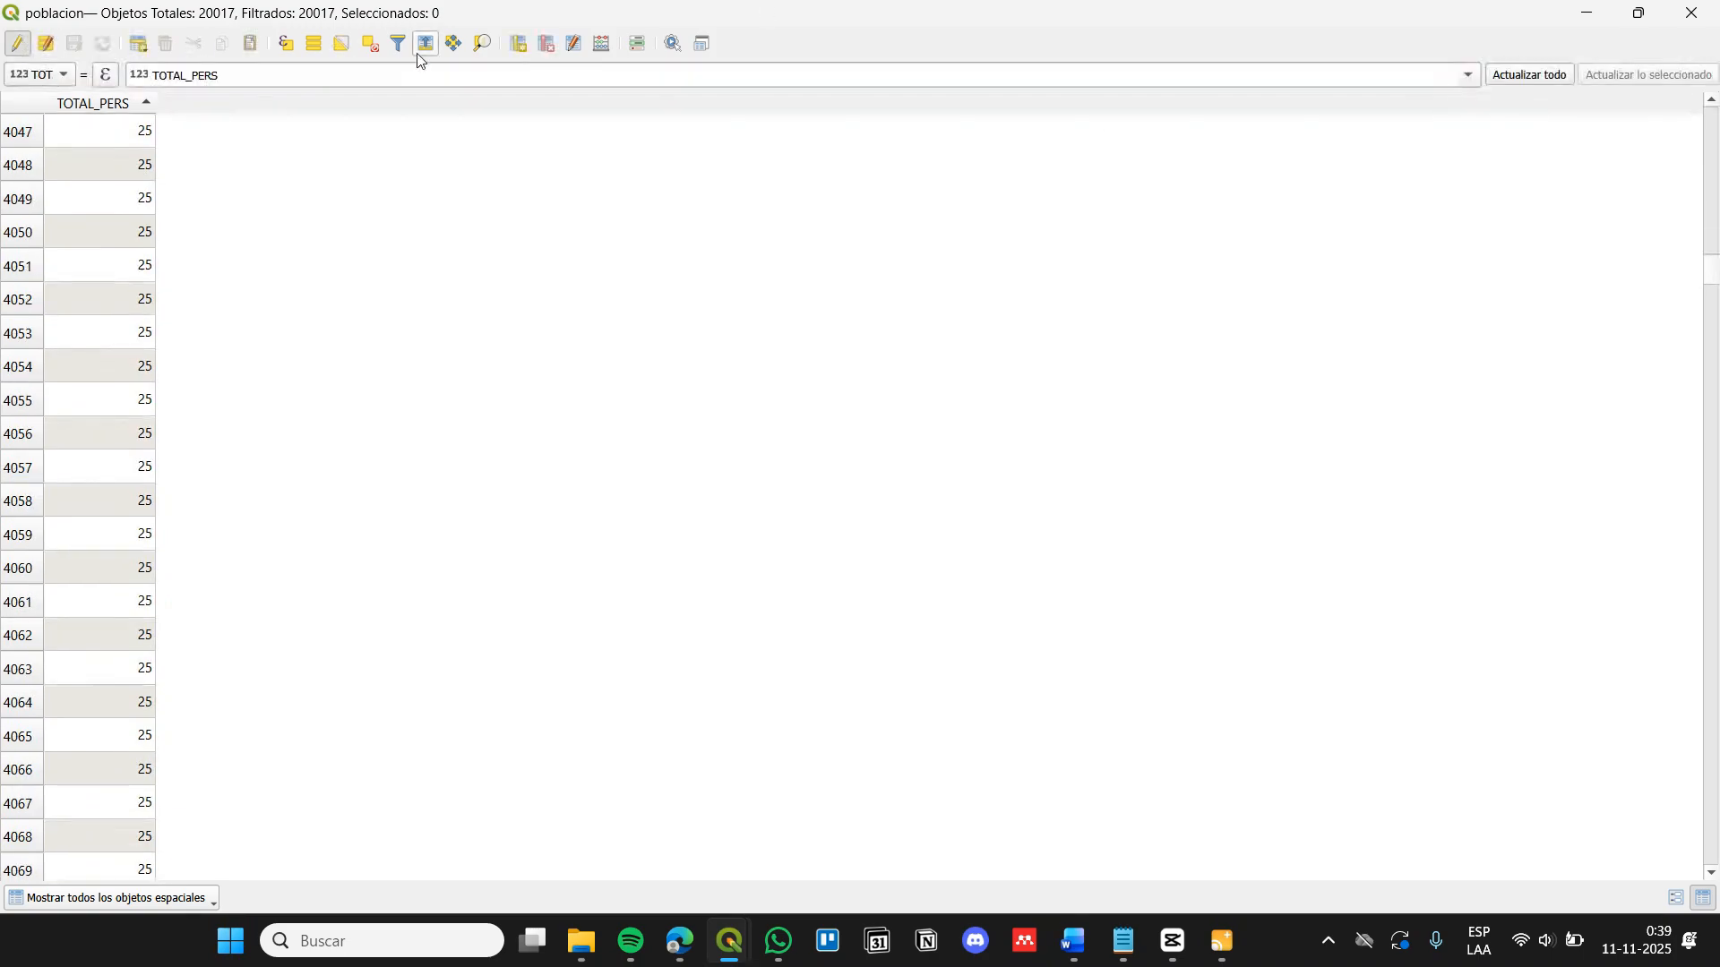
{"action": "left_click", "coordinate": [518, 43]}
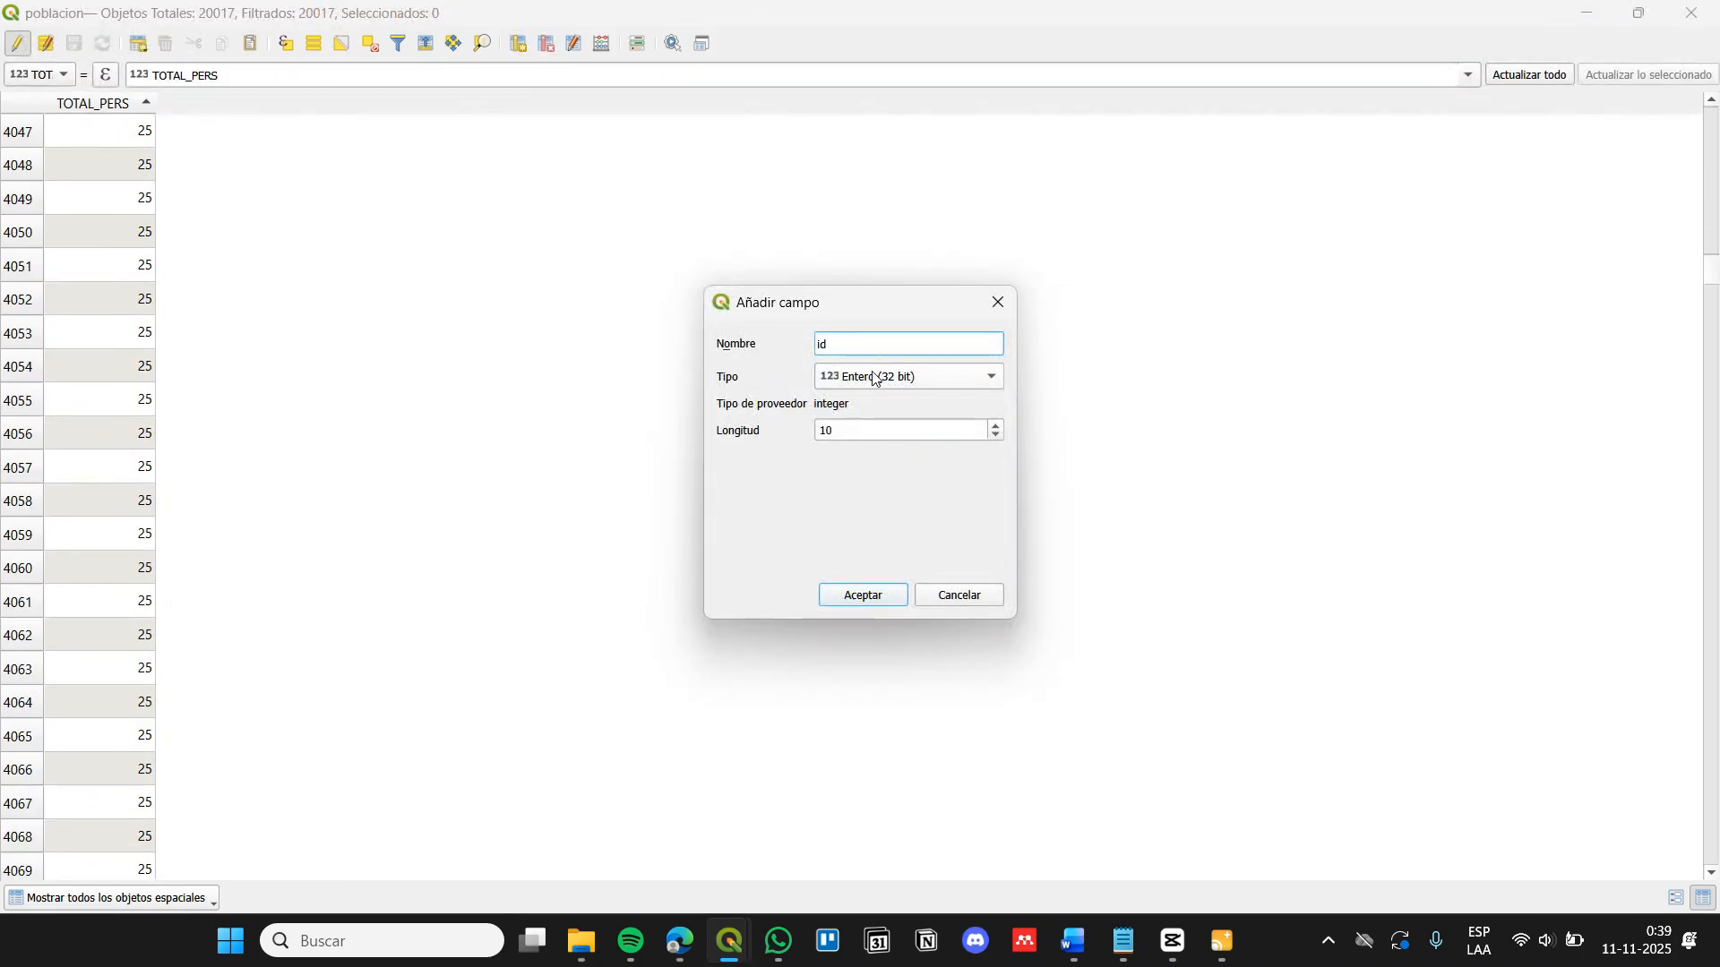
{"action": "left_click", "coordinate": [851, 596]}
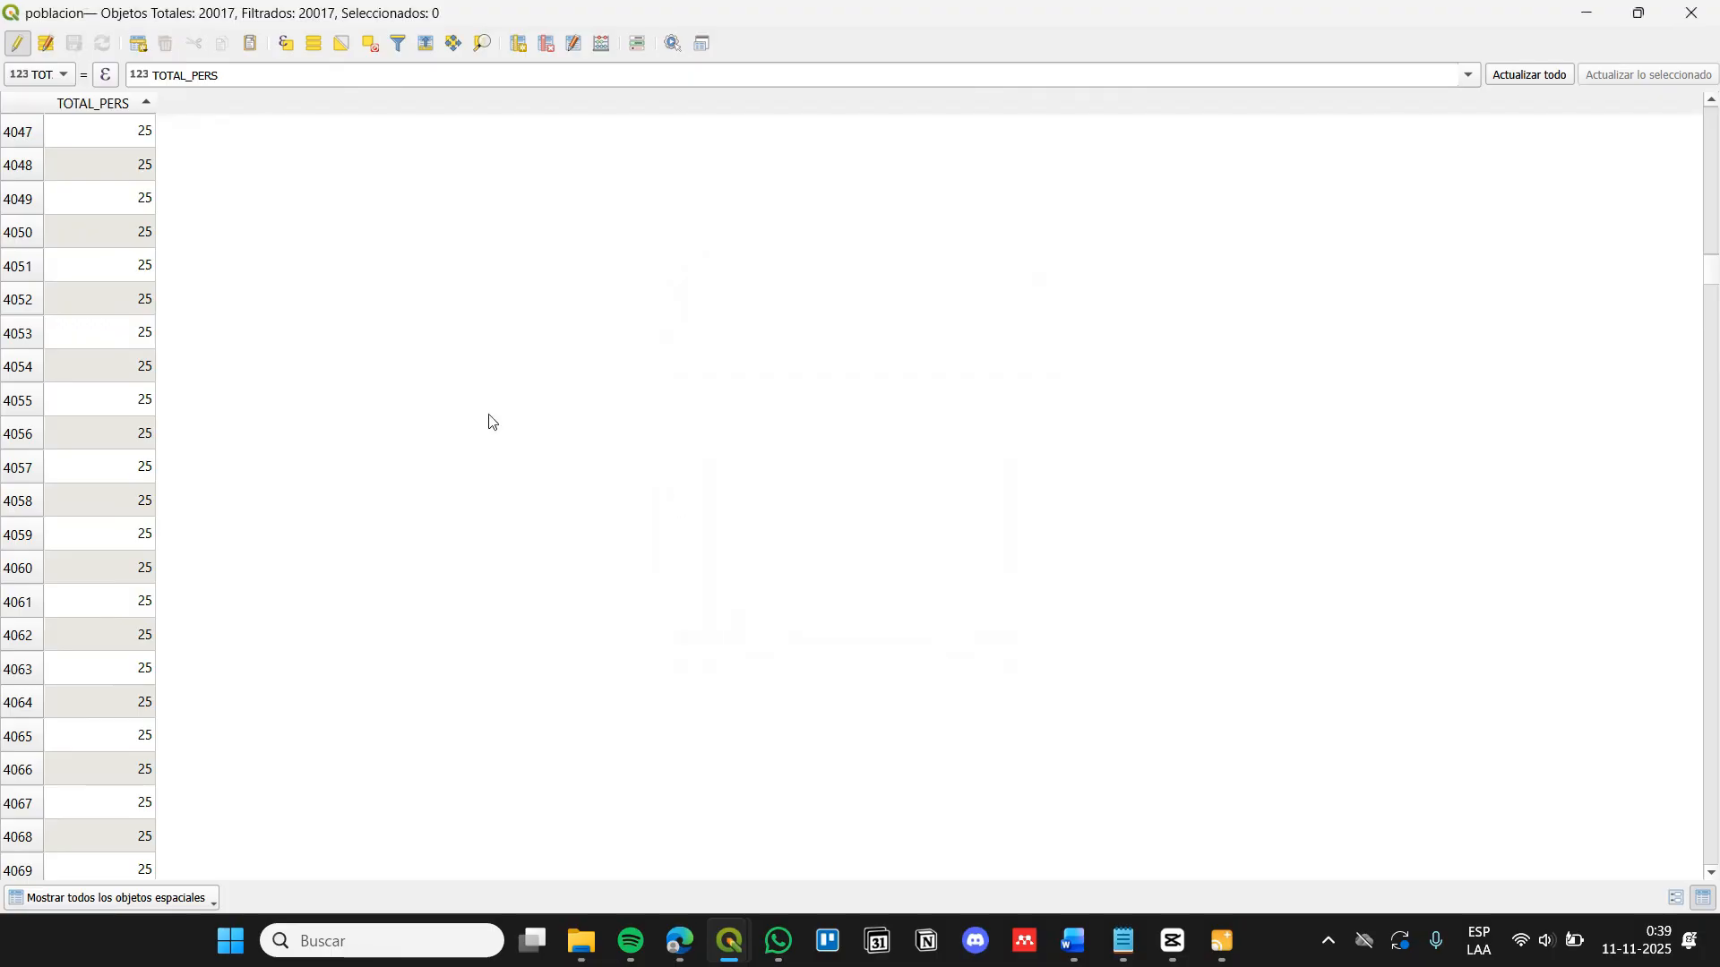
Update the existing id field of the poblacion polygons with the $id expression using the Field Calculator
{"action": "left_click", "coordinate": [598, 37]}
{"action": "left_click", "coordinate": [879, 169]}
{"action": "left_click", "coordinate": [931, 246]}
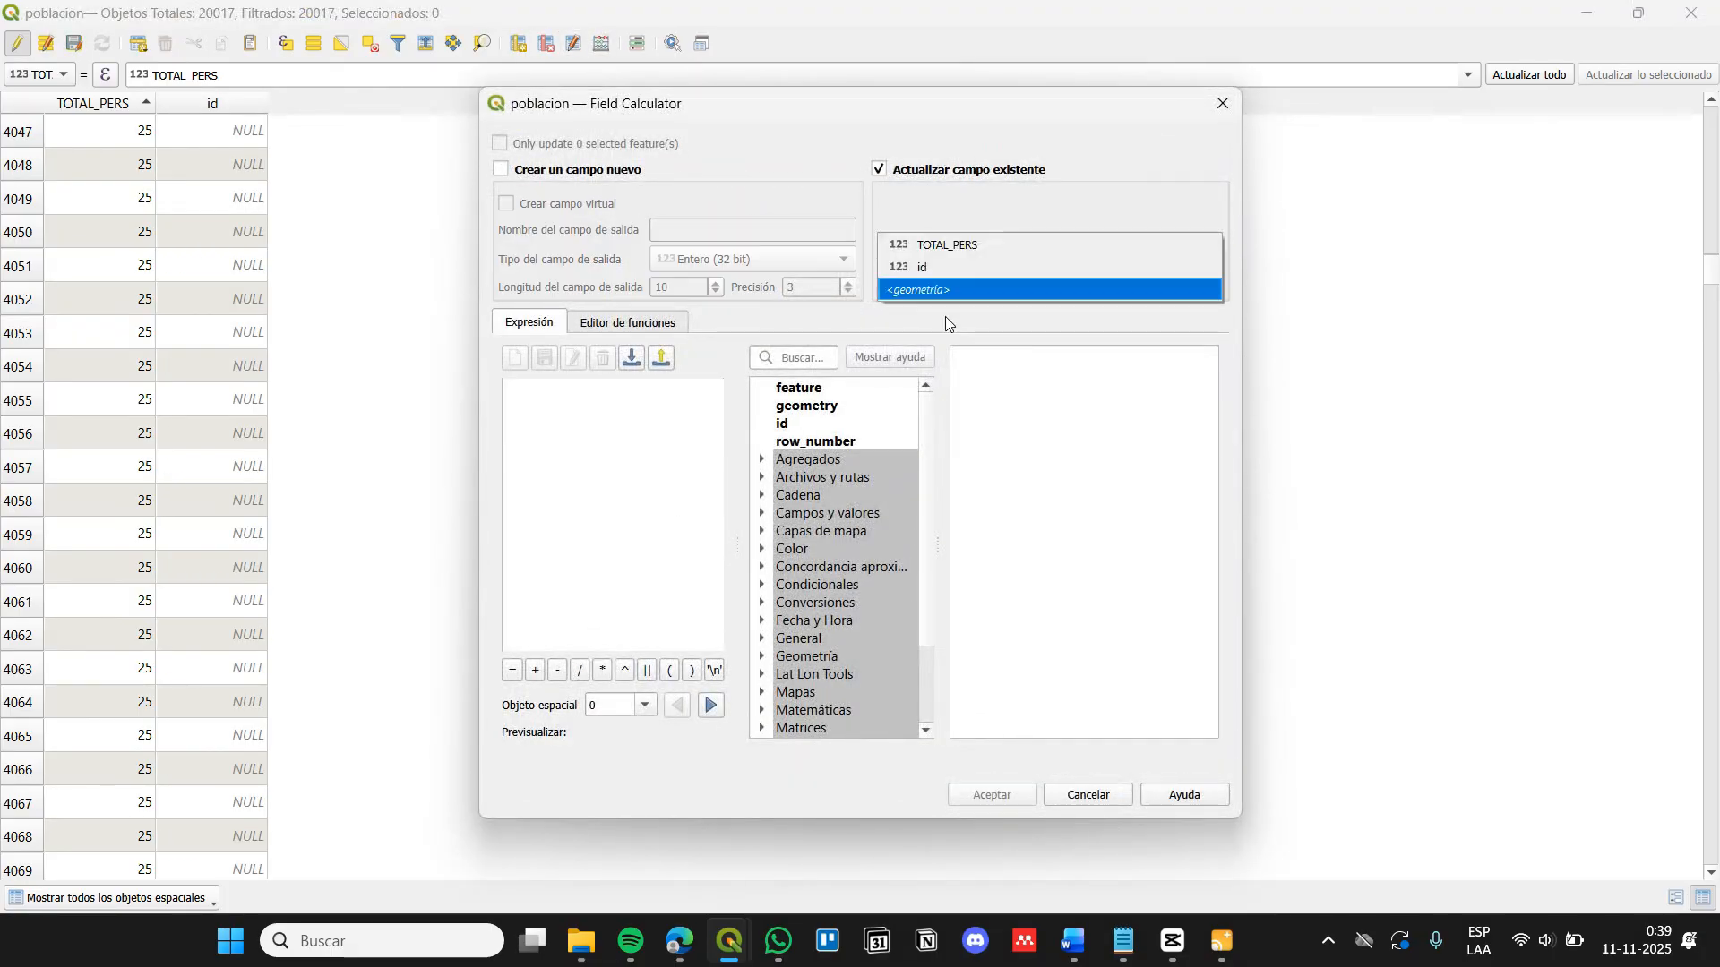
{"action": "left_click", "coordinate": [932, 269]}
{"action": "scroll", "coordinate": [803, 638], "scroll_direction": "down", "scroll_amount": 2}
{"action": "double_click", "coordinate": [789, 710]}
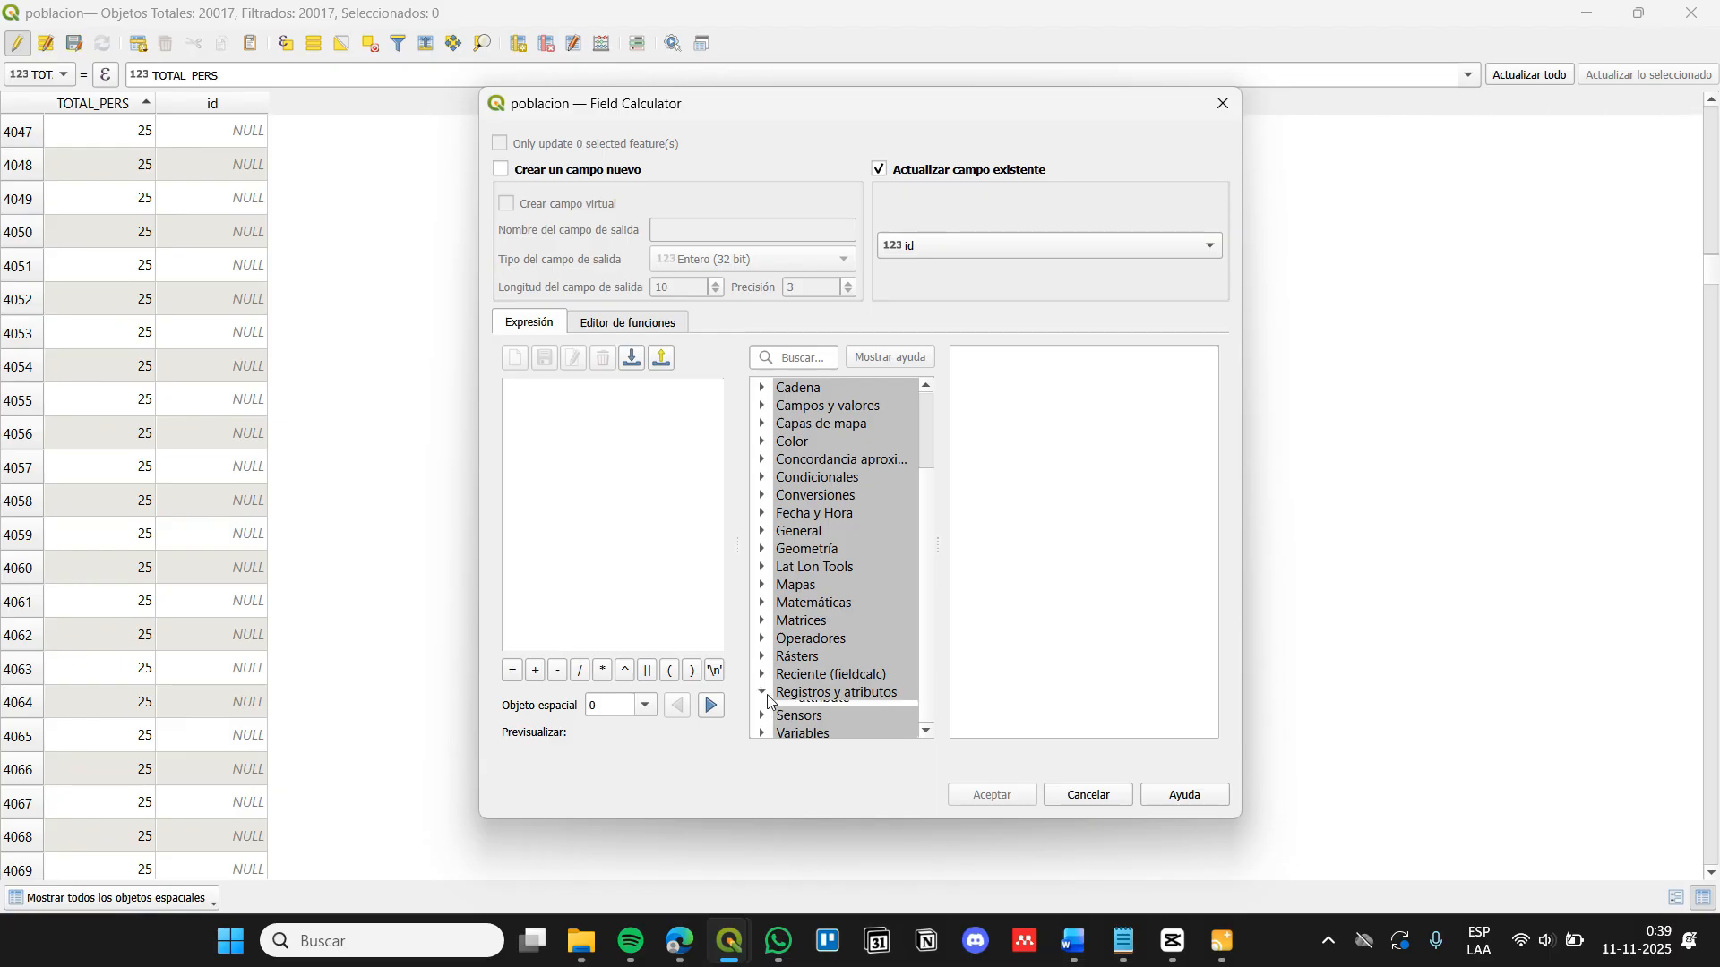
{"action": "scroll", "coordinate": [781, 683], "scroll_direction": "down", "scroll_amount": 2}
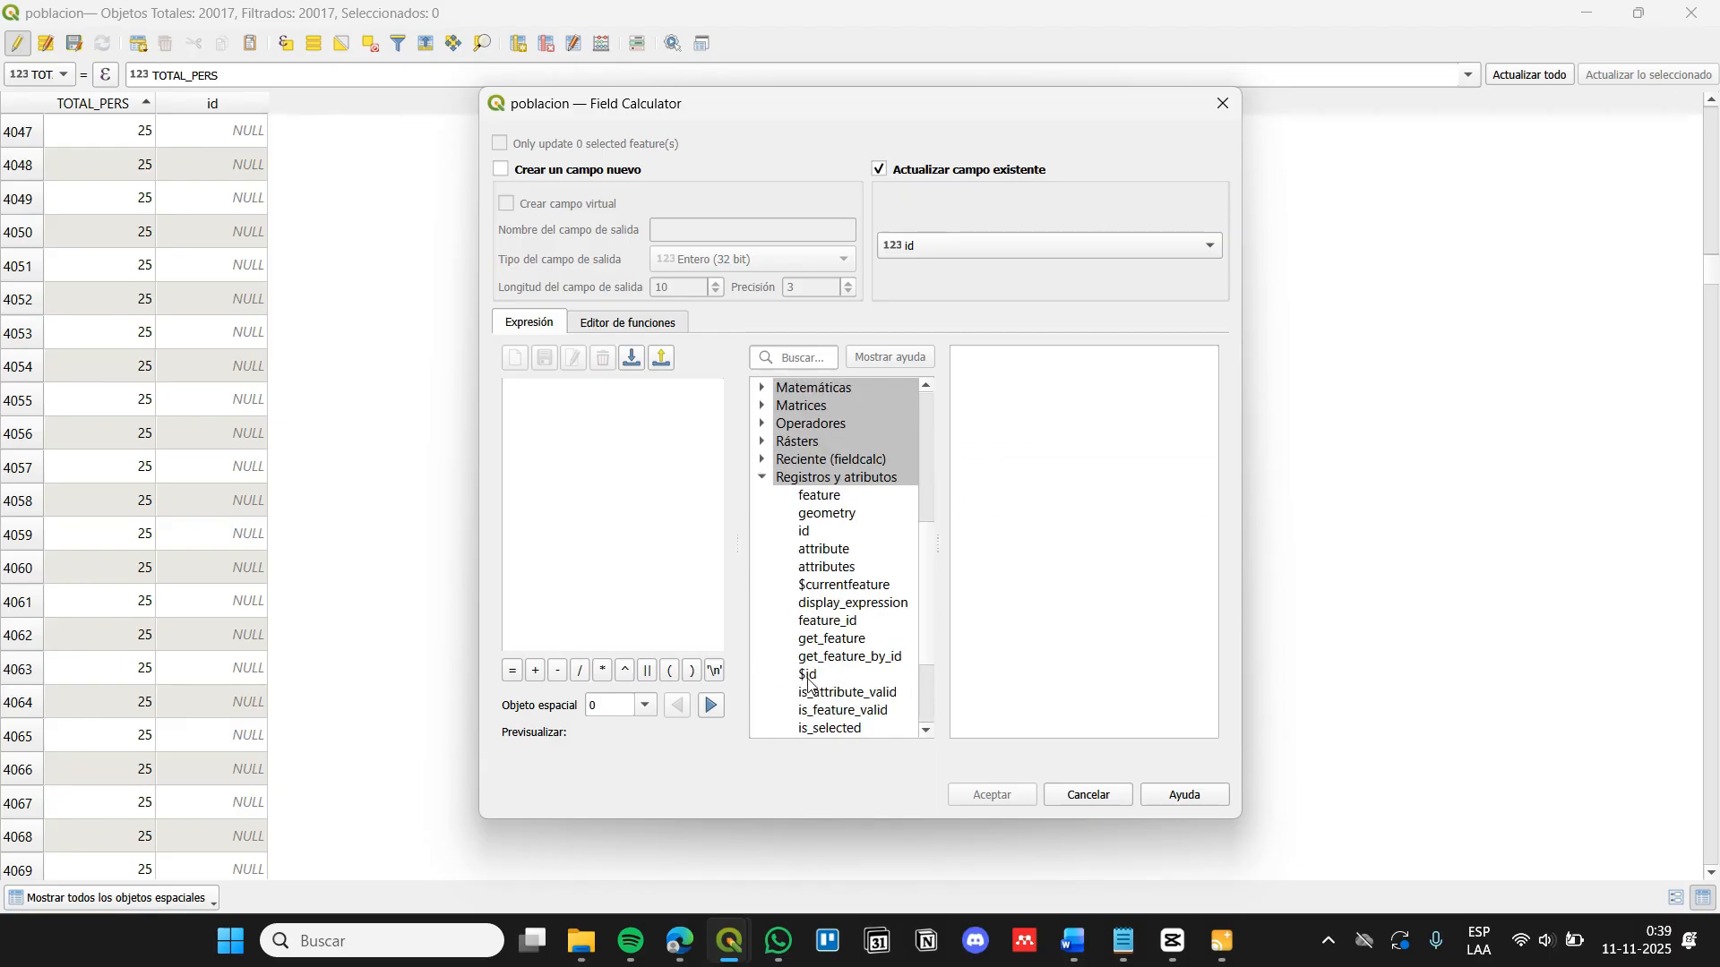
{"action": "double_click", "coordinate": [809, 676]}
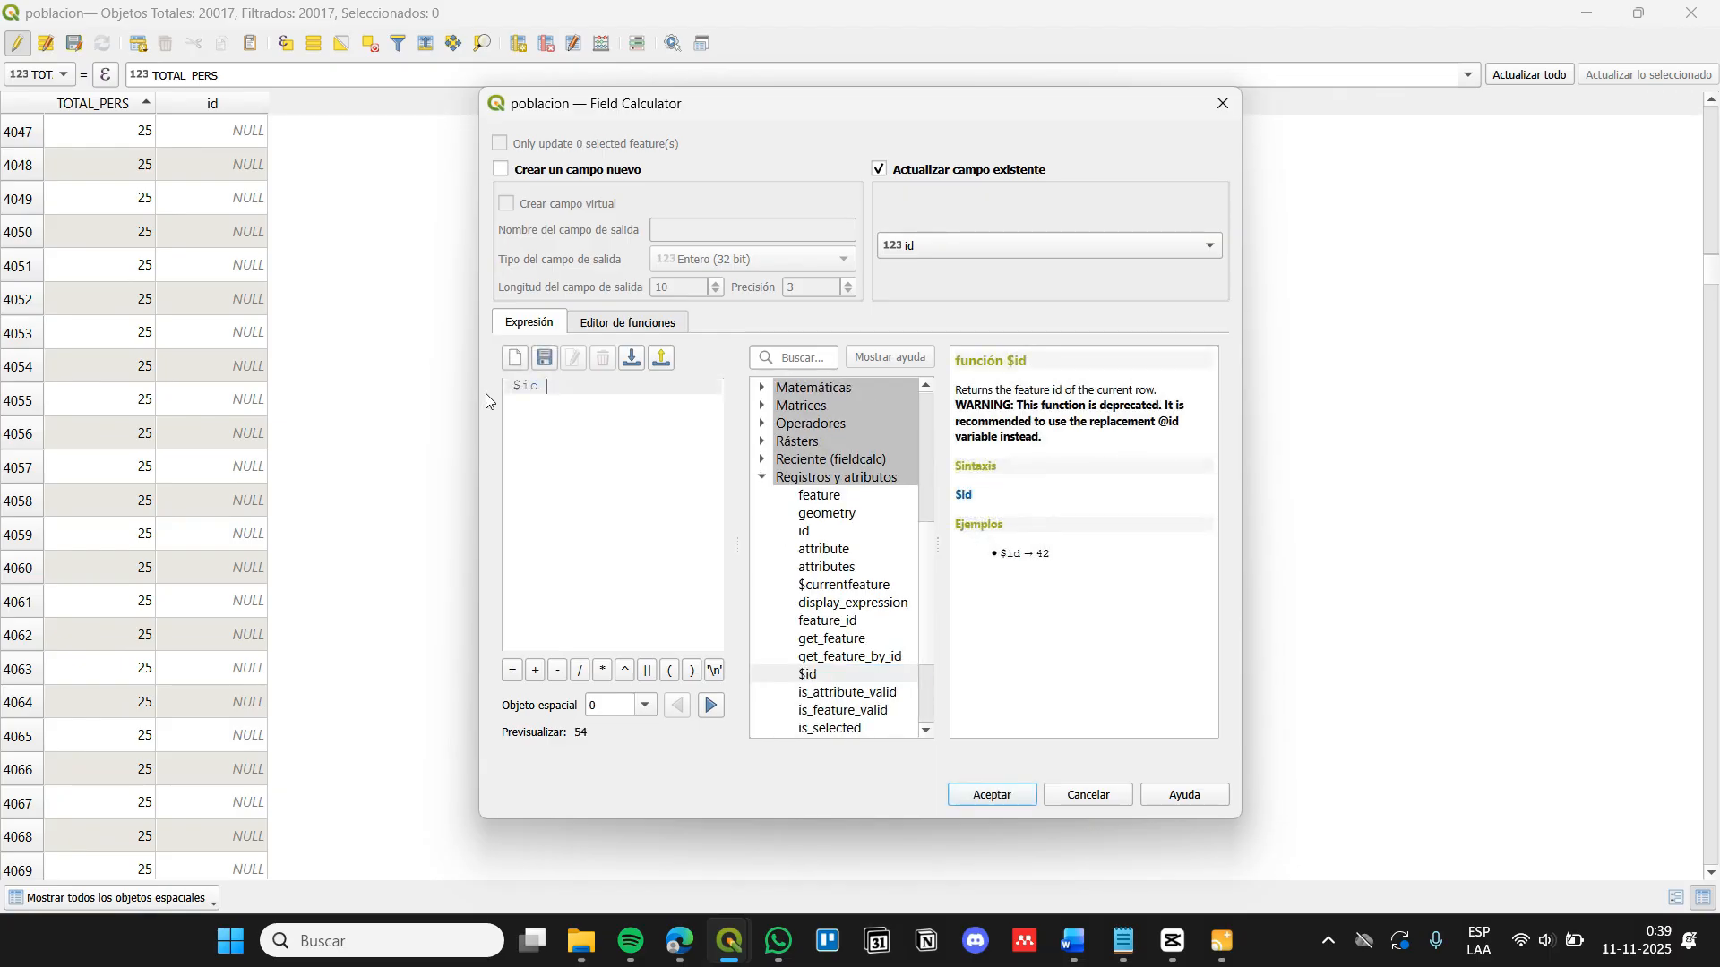
{"action": "left_click", "coordinate": [963, 794]}
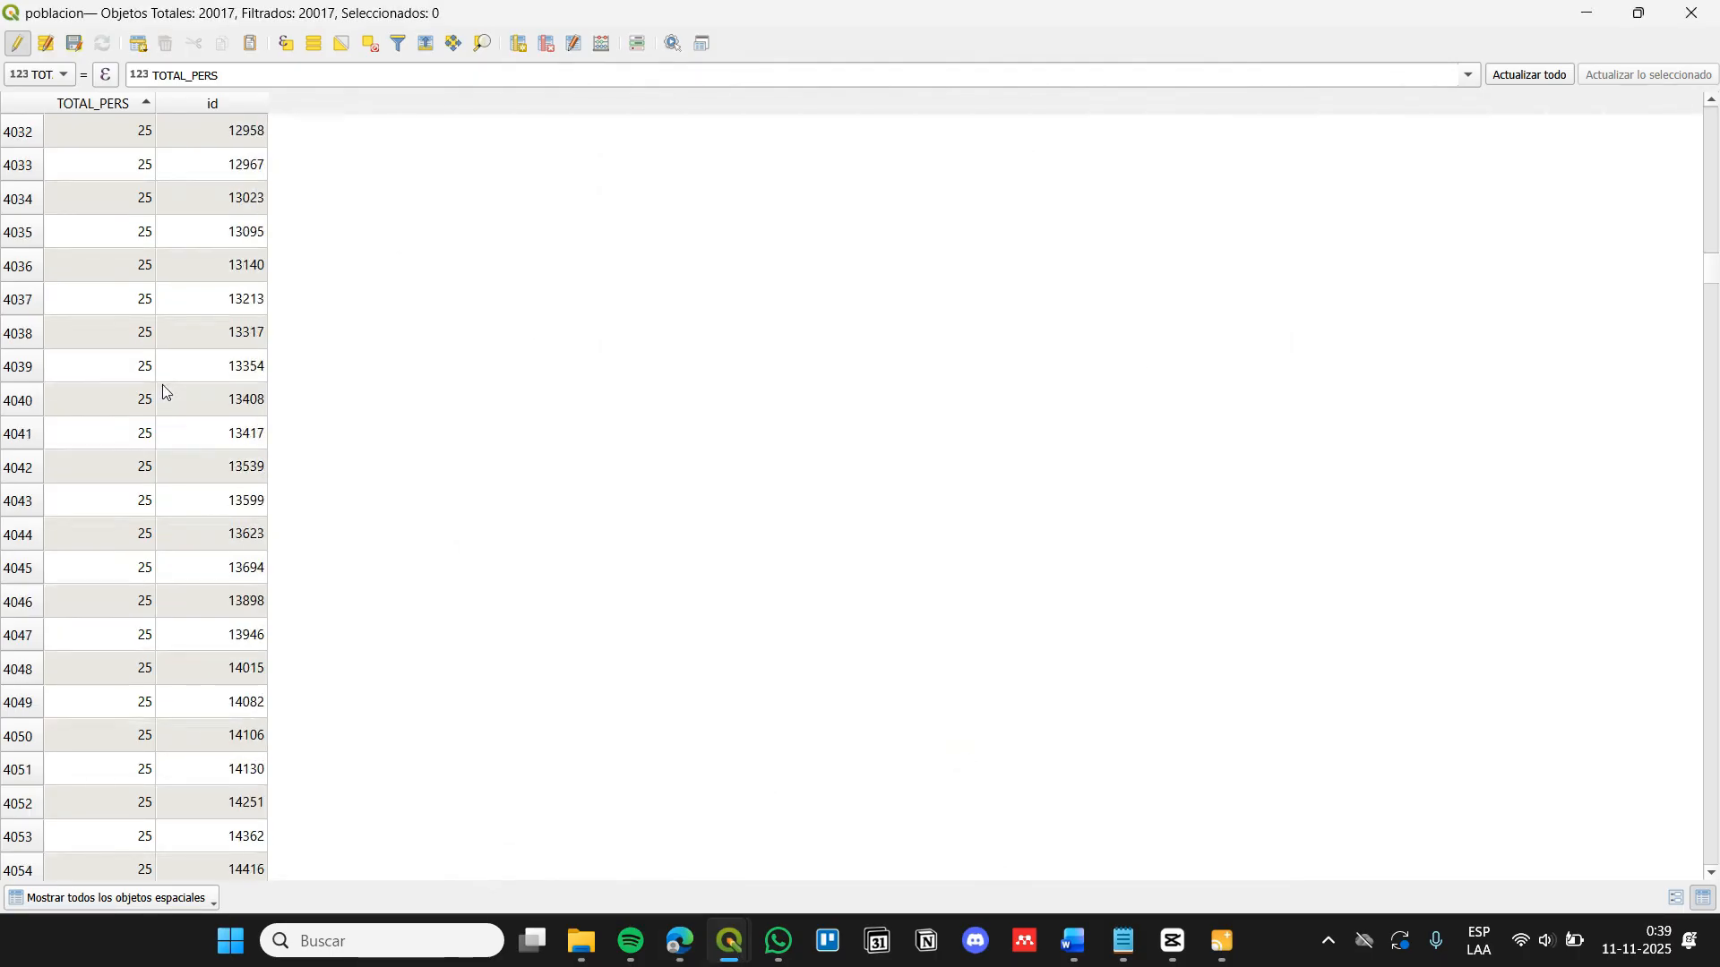
Sort the poblacion attribute table by id in ascending order and replace the id value of the record with id 0
{"action": "scroll", "coordinate": [164, 391], "scroll_direction": "up", "scroll_amount": 20}
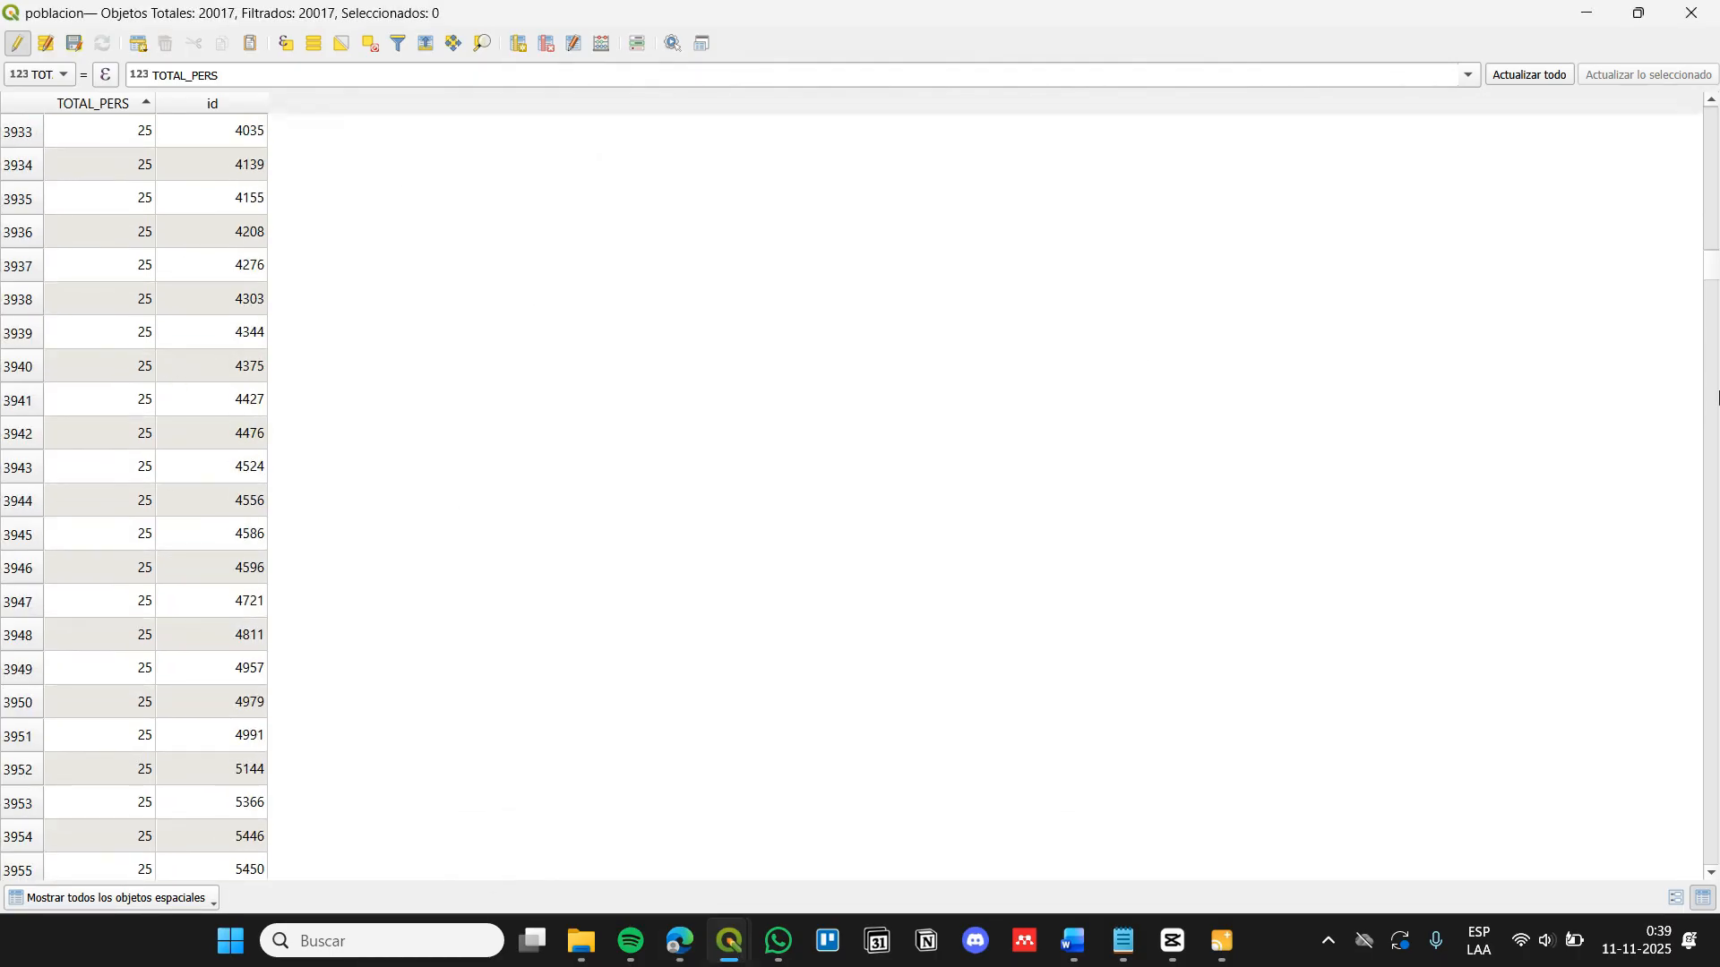
{"action": "left_click_drag", "start_coordinate": [1710, 272], "coordinate": [1718, 32]}
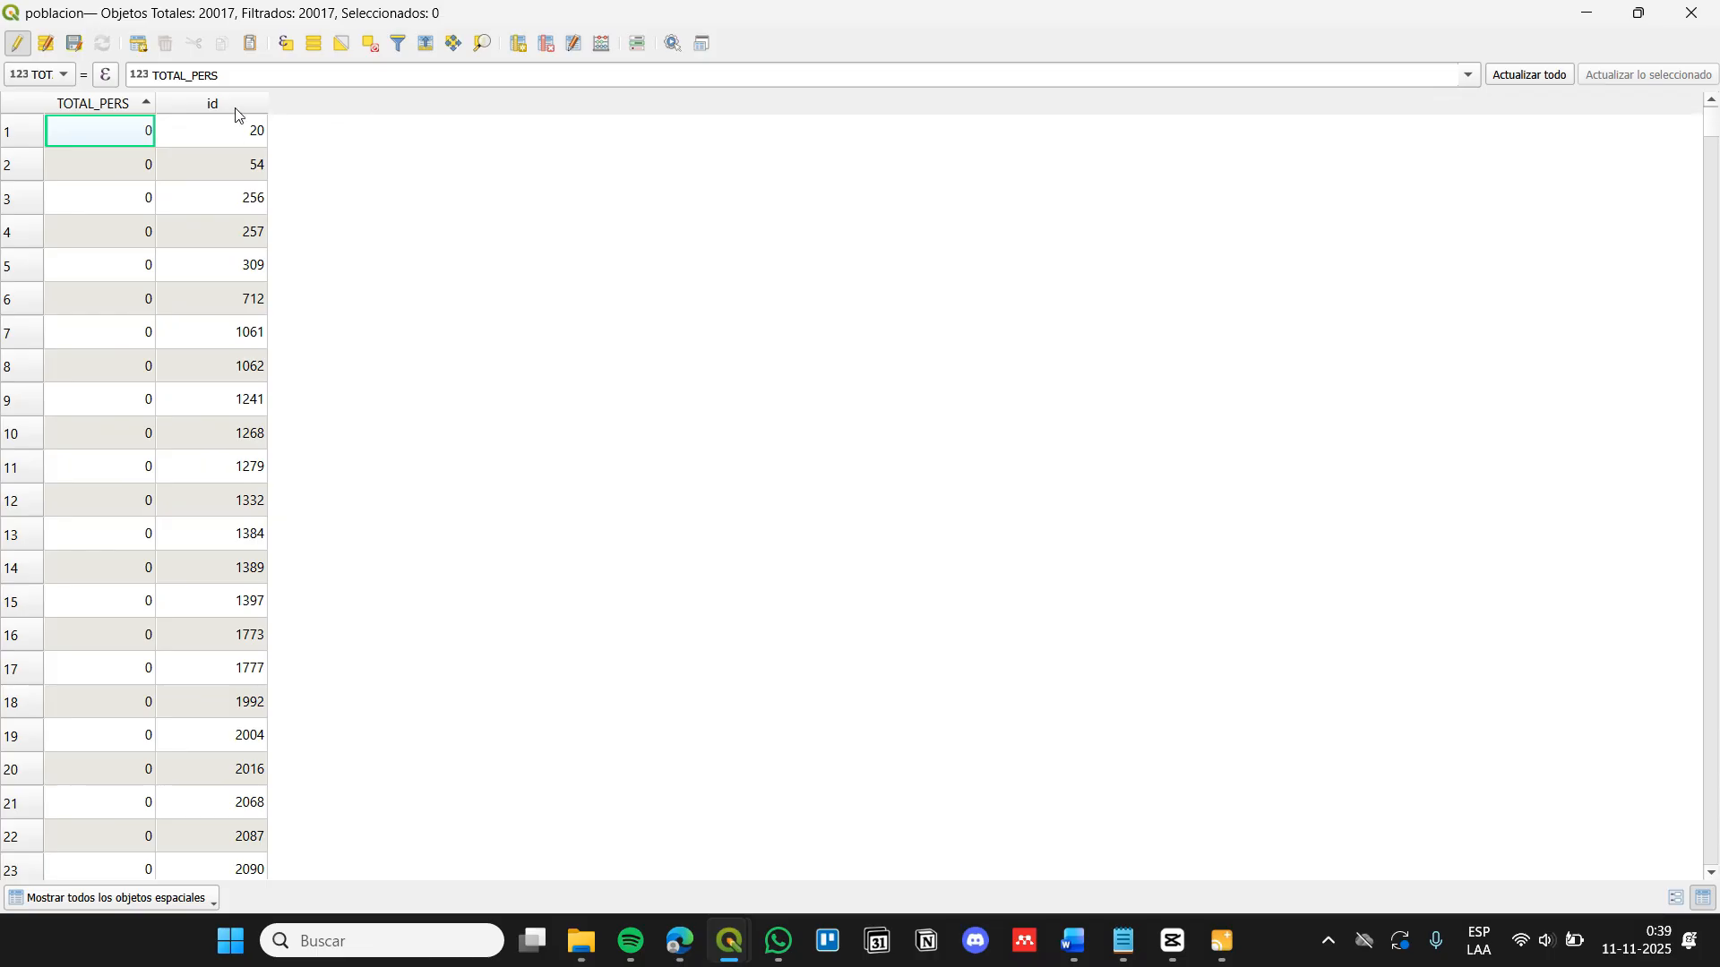
{"action": "left_click", "coordinate": [237, 104]}
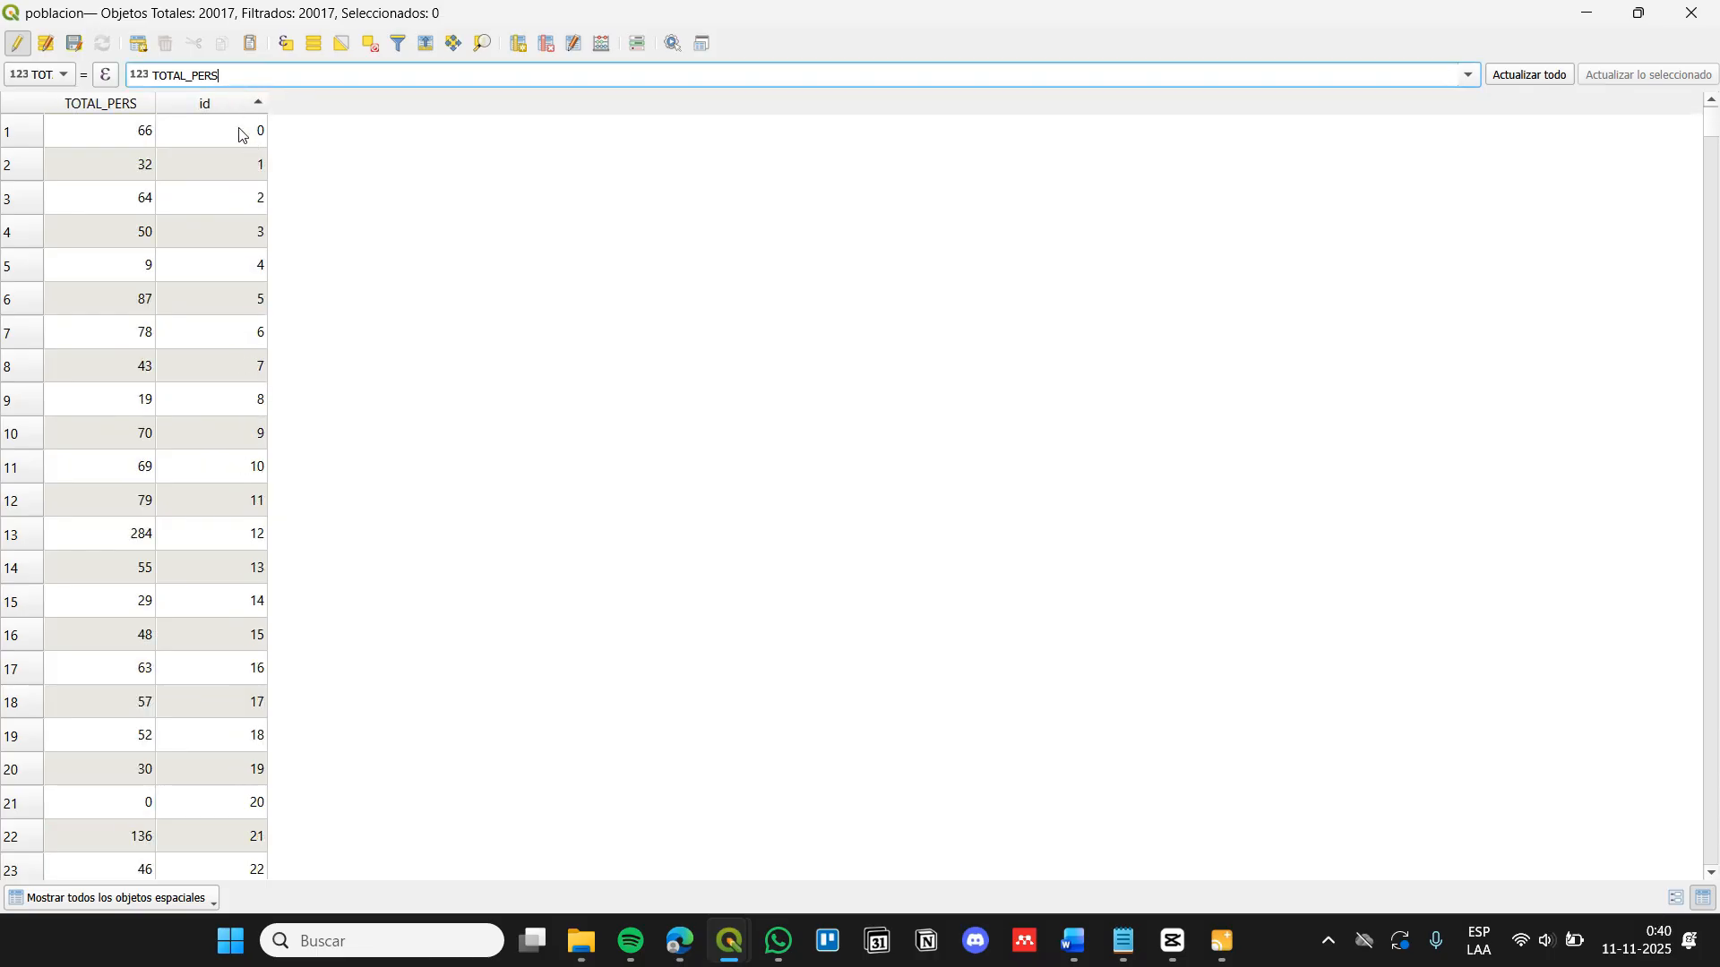
{"action": "left_click_drag", "start_coordinate": [1715, 123], "coordinate": [1712, 18]}
{"action": "double_click", "coordinate": [209, 139]}
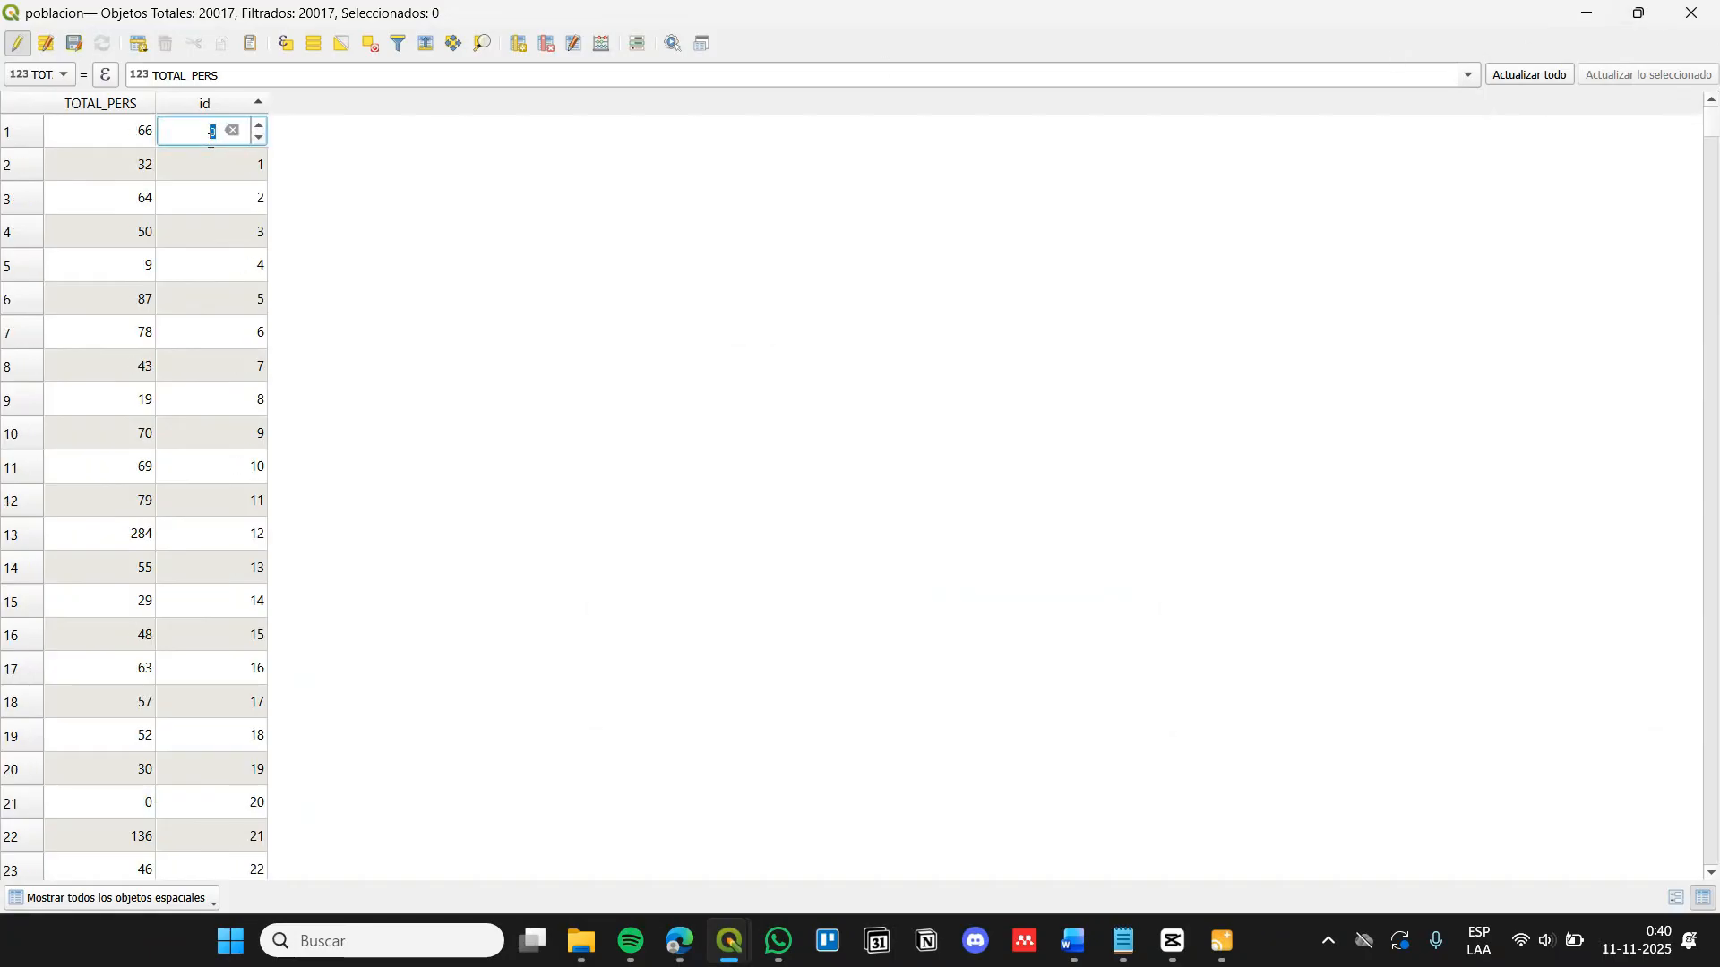
{"action": "left_click", "coordinate": [211, 139]}
{"action": "left_click", "coordinate": [412, 182]}
Stop editing the poblacion polygons, save the changes, check the id values and minimize the attribute table
{"action": "left_click", "coordinate": [12, 43]}
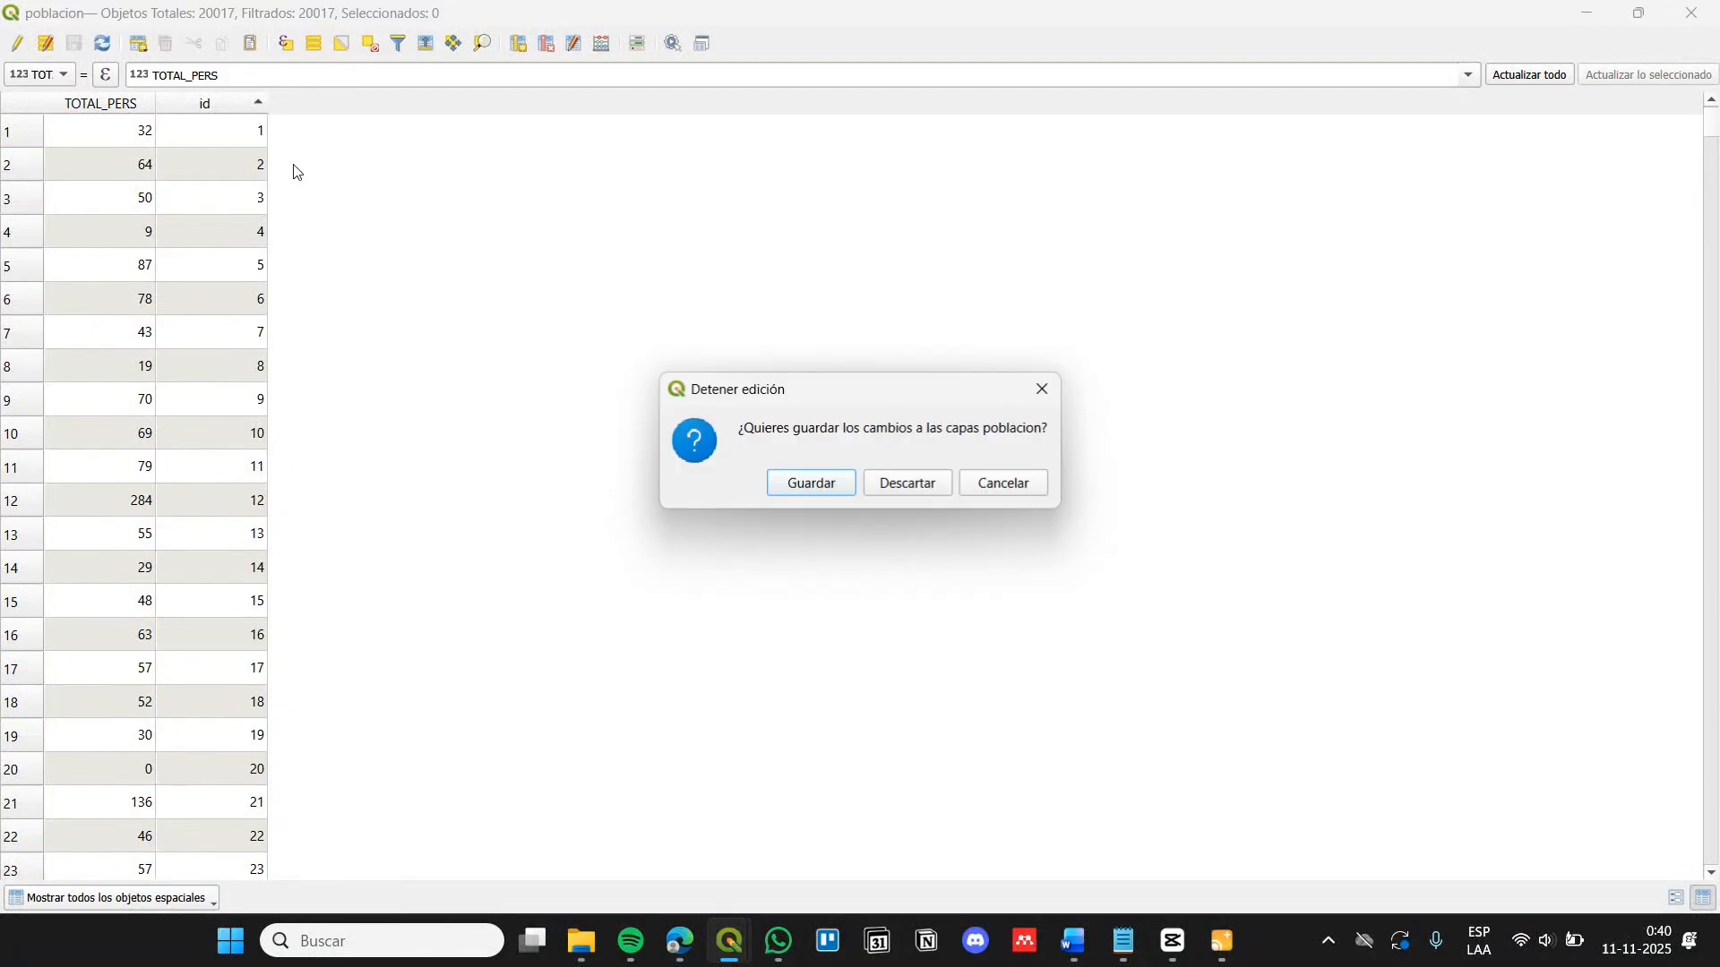
{"action": "left_click", "coordinate": [809, 485]}
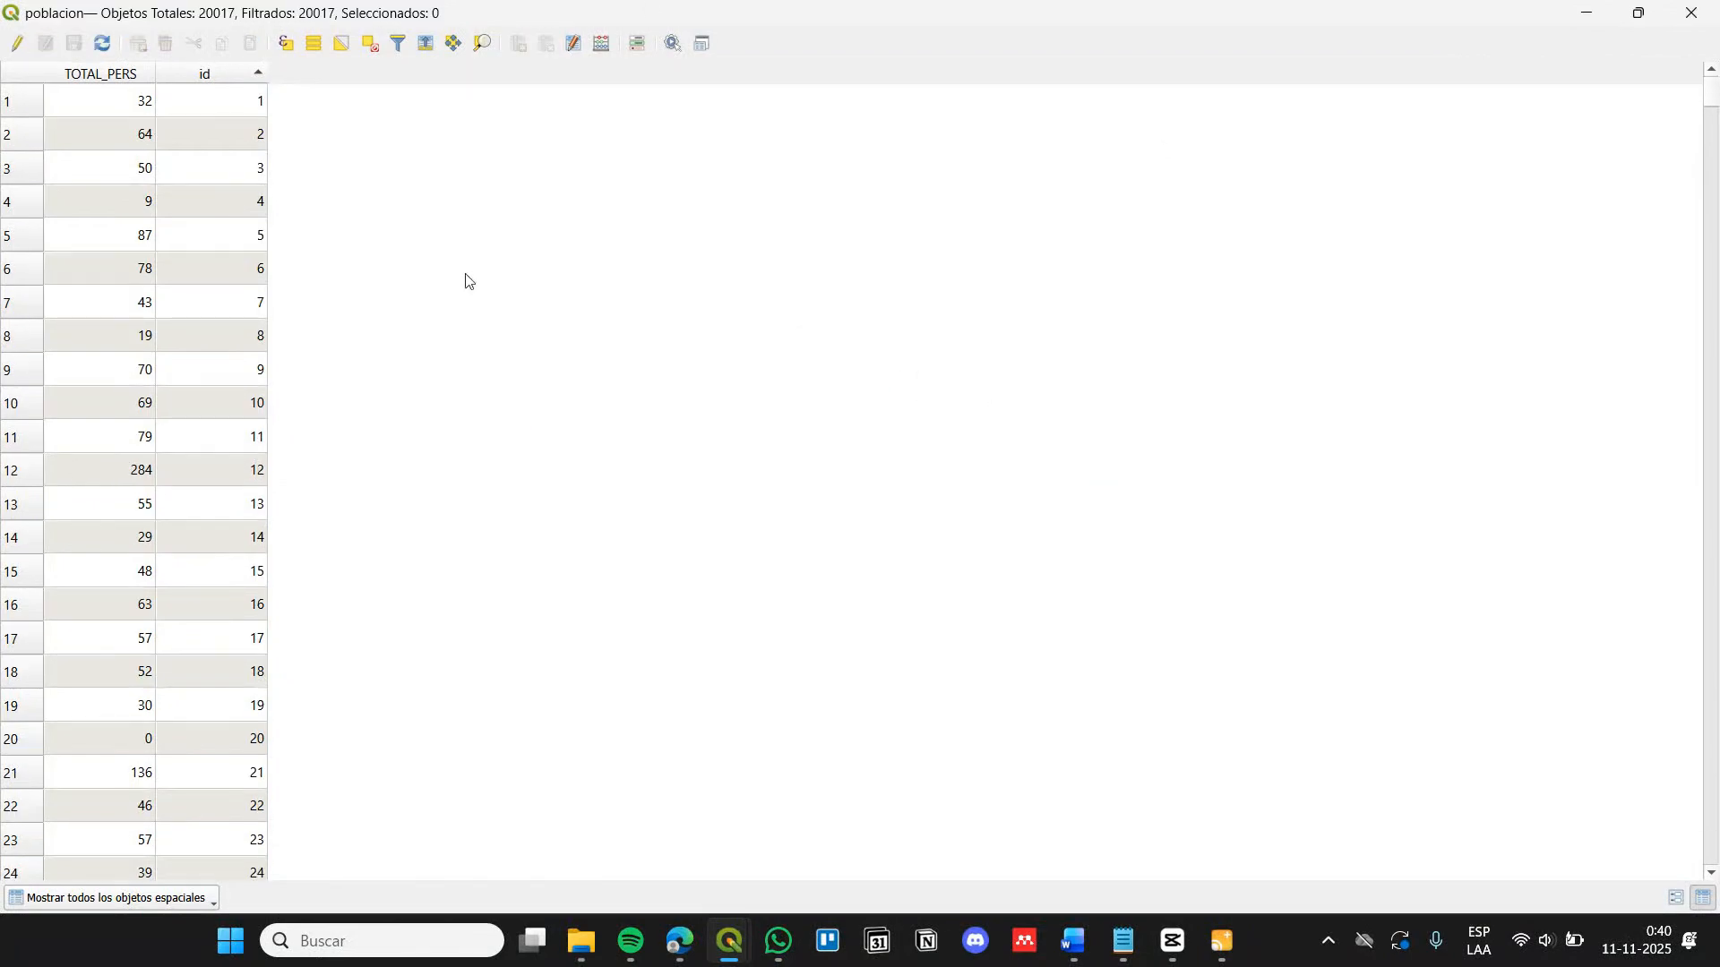
{"action": "scroll", "coordinate": [114, 257], "scroll_direction": "down", "scroll_amount": 3}
{"action": "scroll", "coordinate": [152, 179], "scroll_direction": "up", "scroll_amount": 2}
{"action": "scroll", "coordinate": [192, 99], "scroll_direction": "down", "scroll_amount": 8}
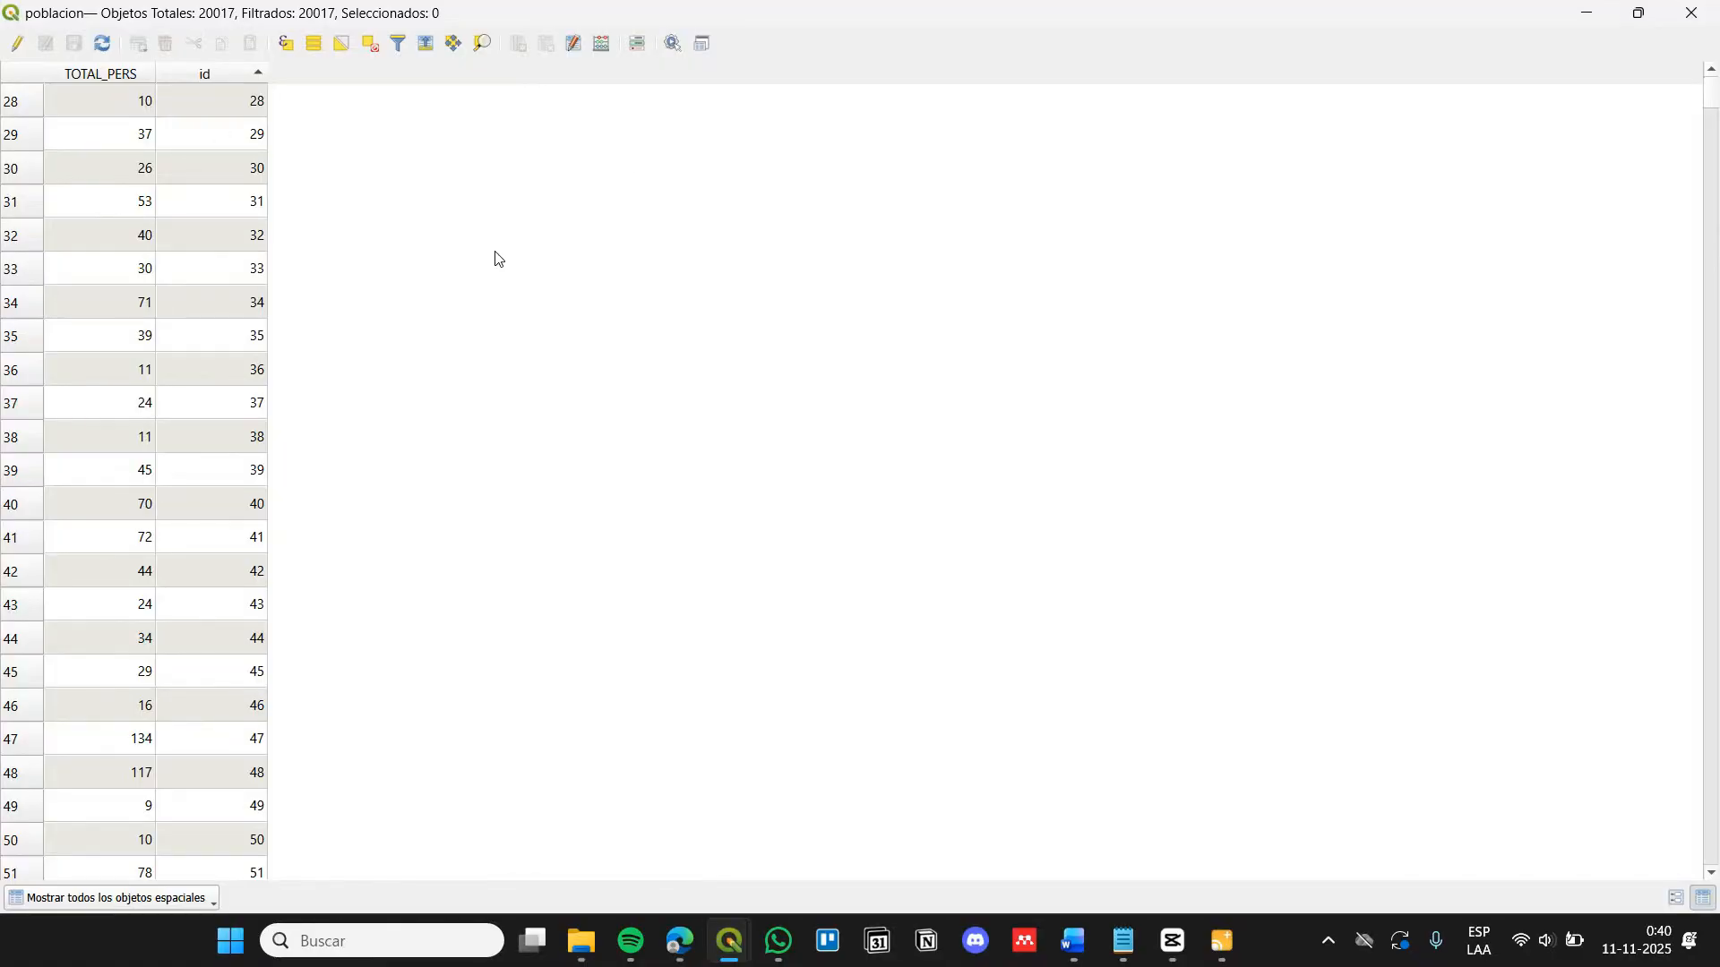
{"action": "left_click", "coordinate": [1588, 13]}
Open Rasterizar (vectorial a ráster) for the poblacion polygons and choose id as the burn-in value field
{"action": "left_click", "coordinate": [1331, 578]}
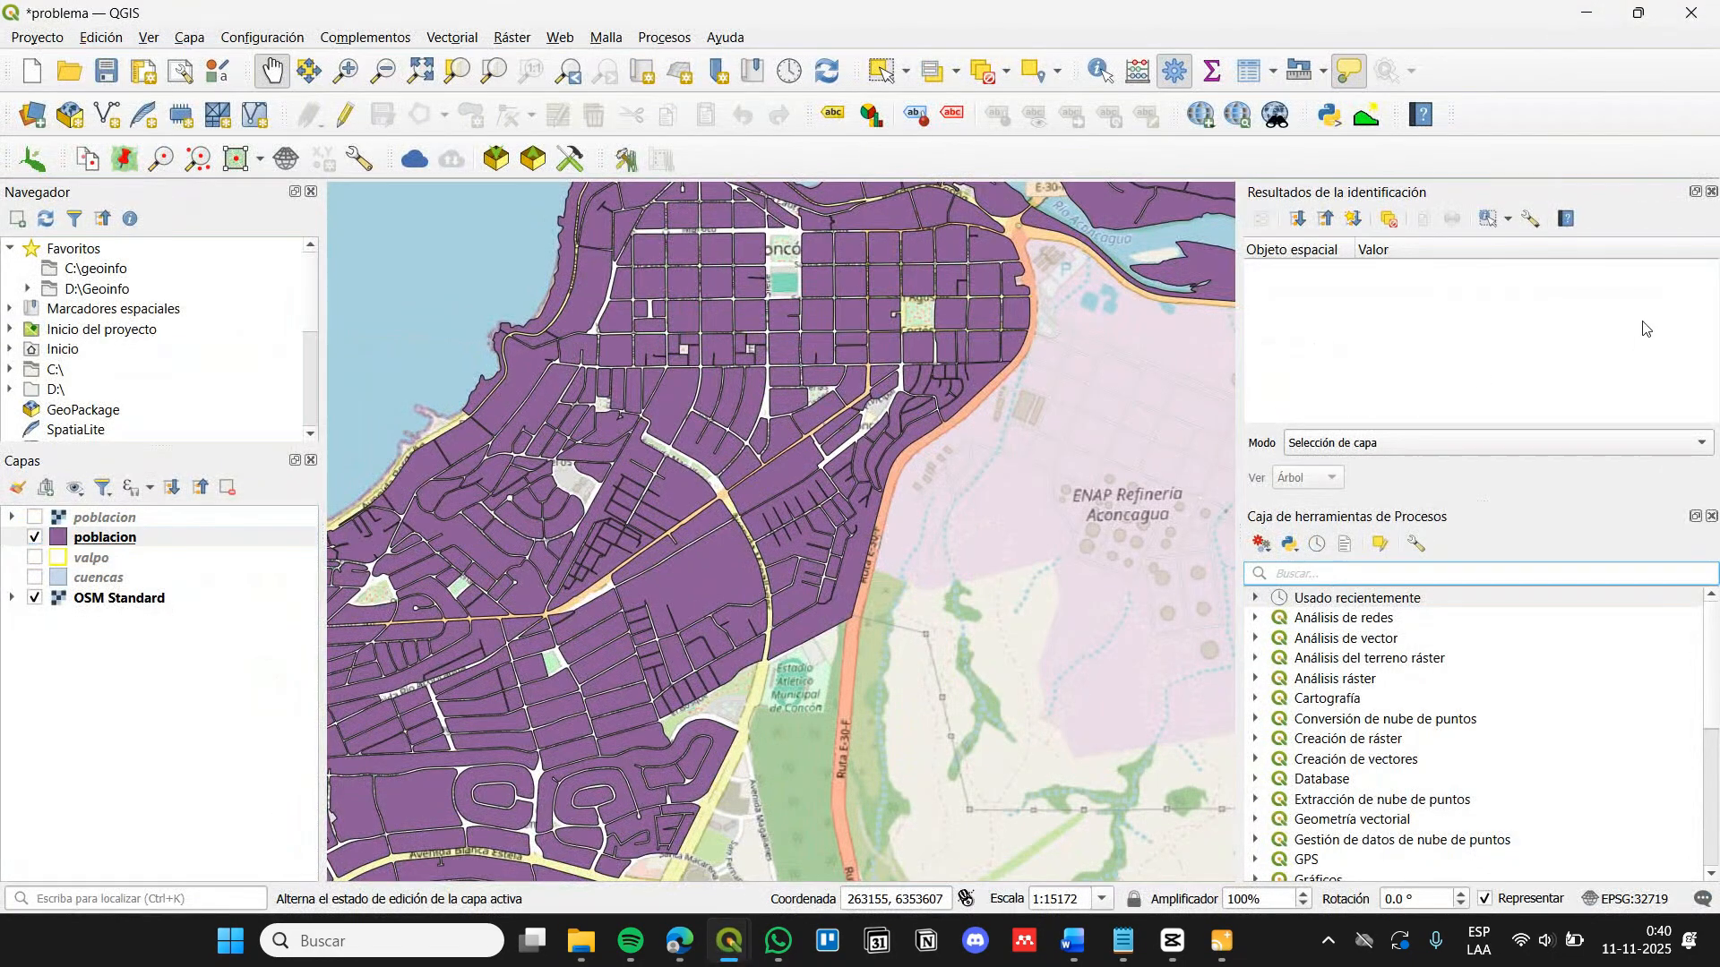
{"action": "type", "text": "ras"}
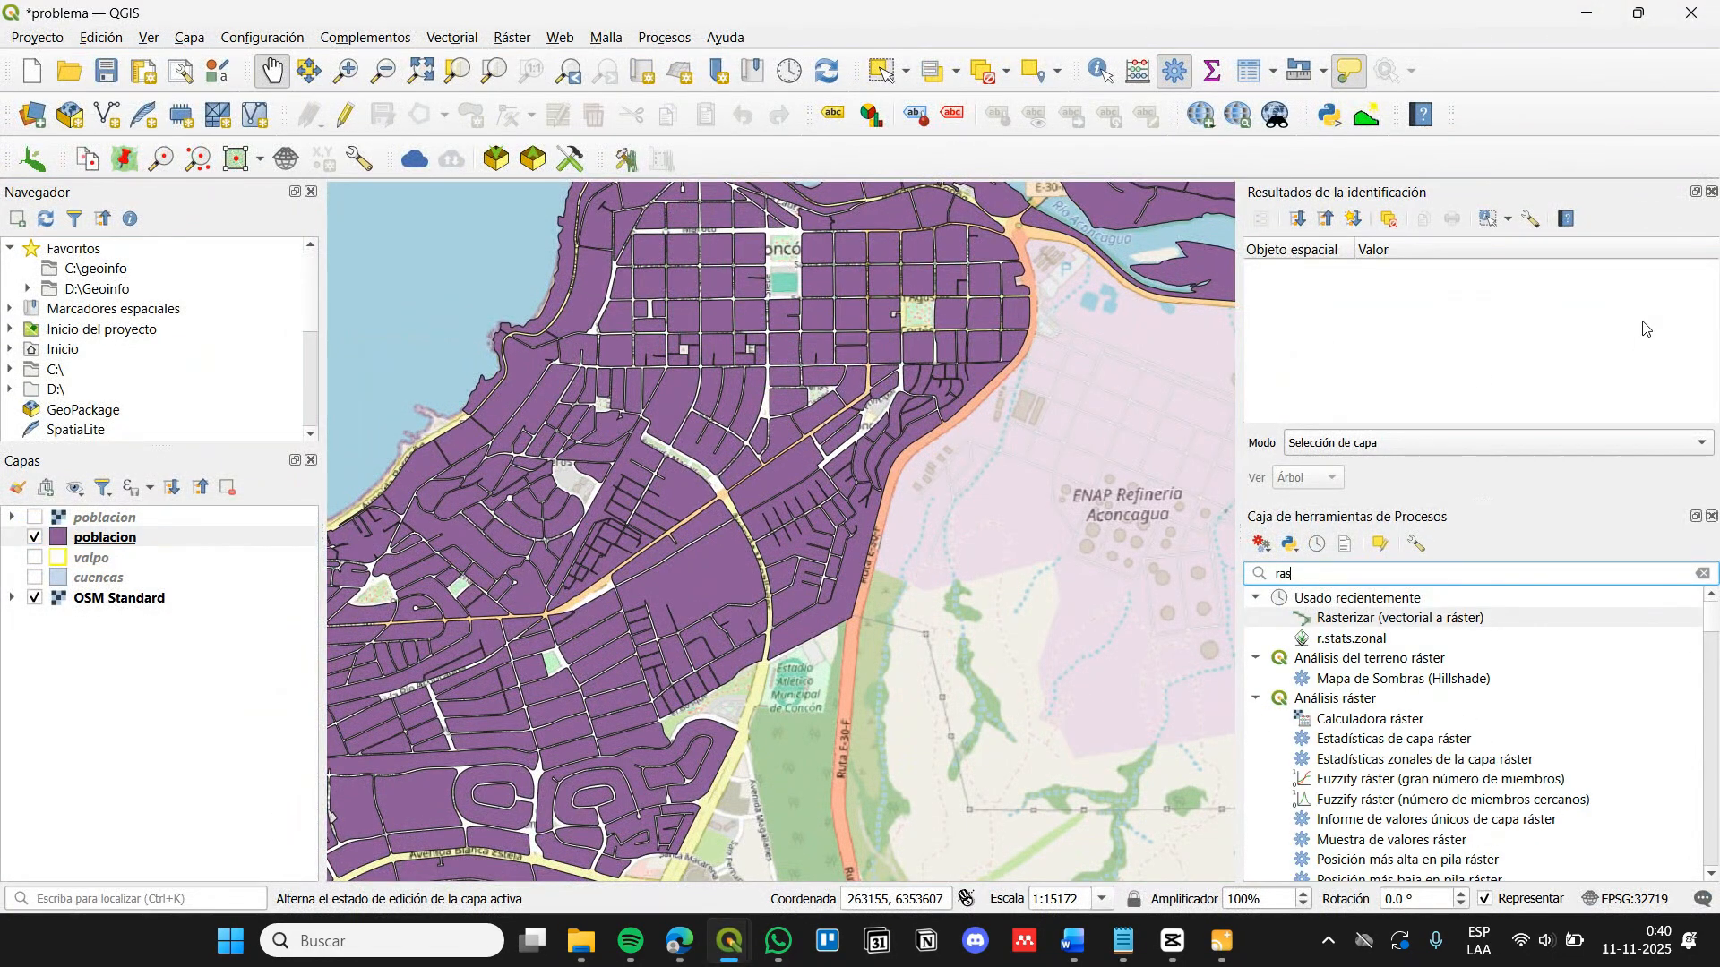
{"action": "double_click", "coordinate": [1444, 618]}
{"action": "left_click", "coordinate": [501, 262]}
{"action": "left_click", "coordinate": [502, 260]}
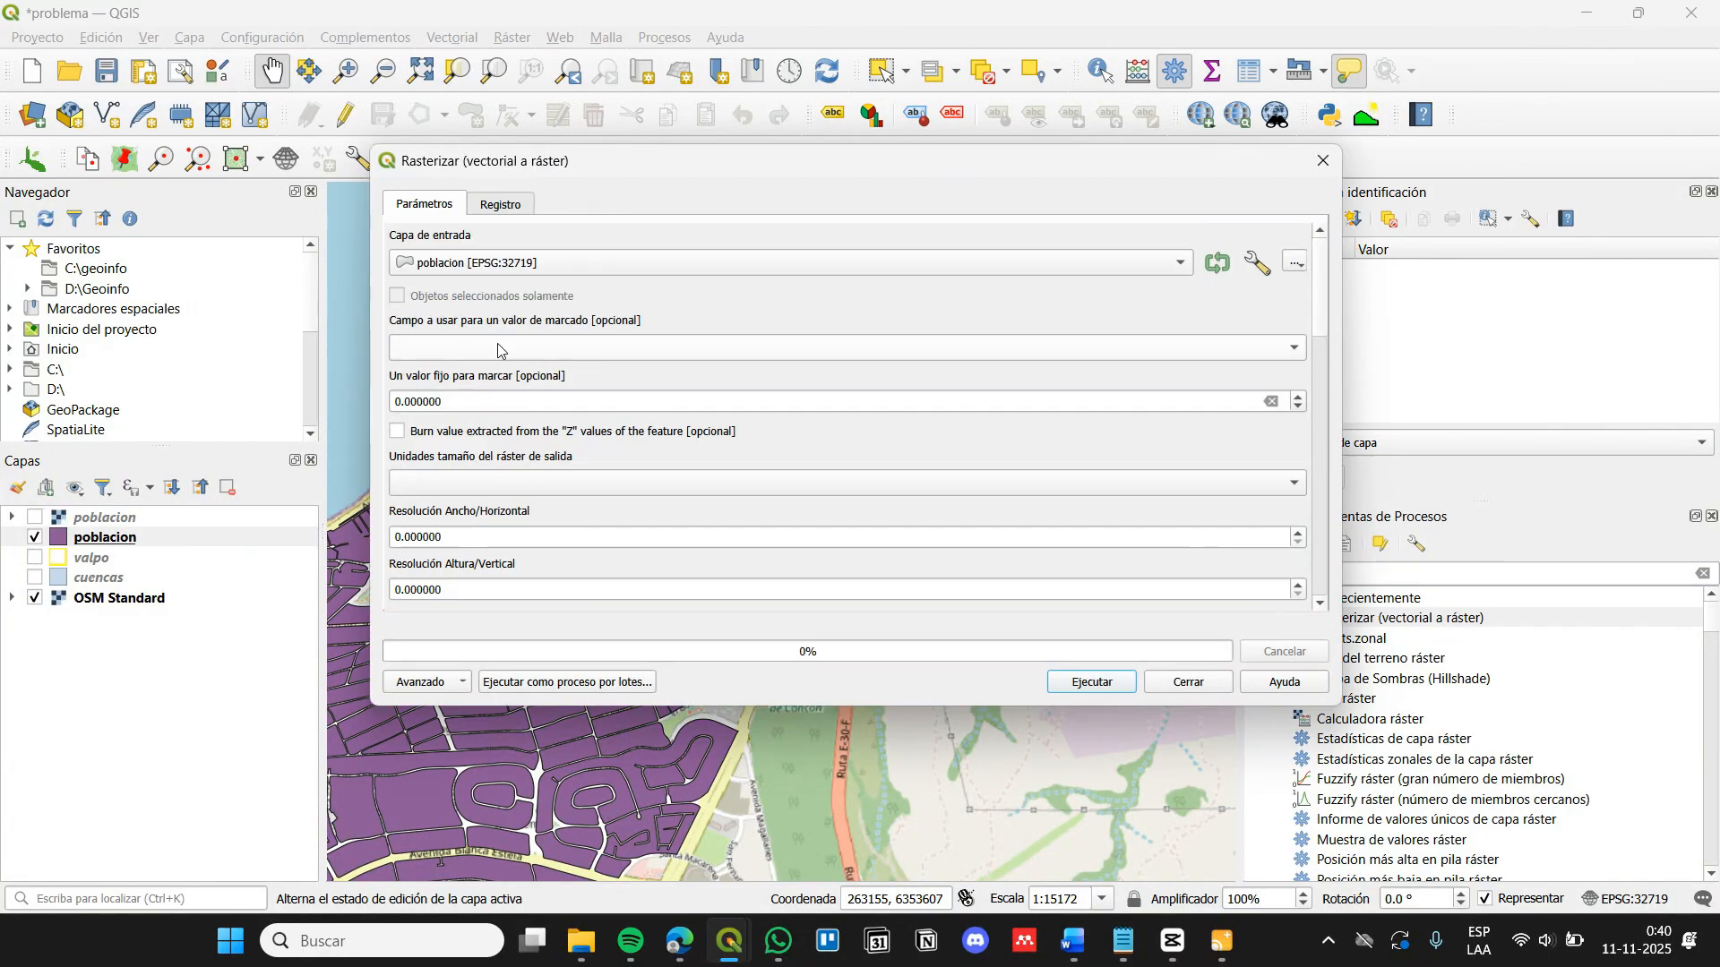
{"action": "left_click", "coordinate": [497, 344]}
{"action": "left_click", "coordinate": [467, 392]}
Set the raster resolution to 30 by 30 georeferenced units and the output extent to 238124.4562,428462.8440,6205196.4185,6456041.1934
{"action": "left_click", "coordinate": [405, 484]}
{"action": "left_click", "coordinate": [401, 507]}
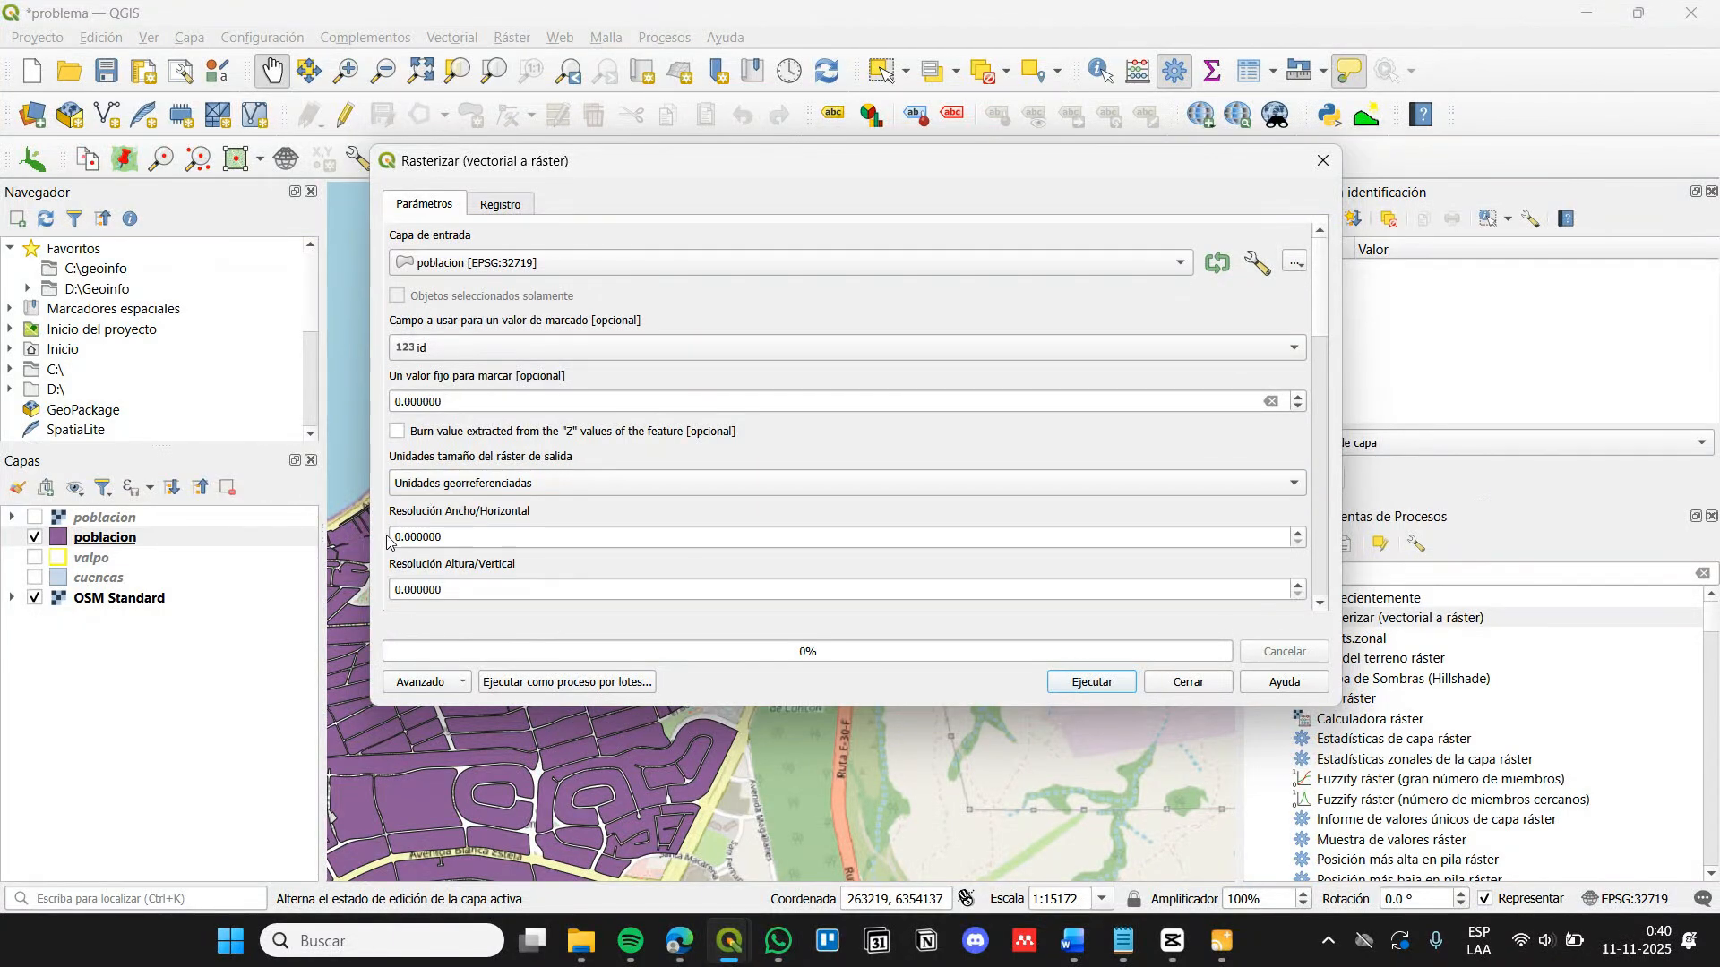
{"action": "left_click", "coordinate": [397, 536]}
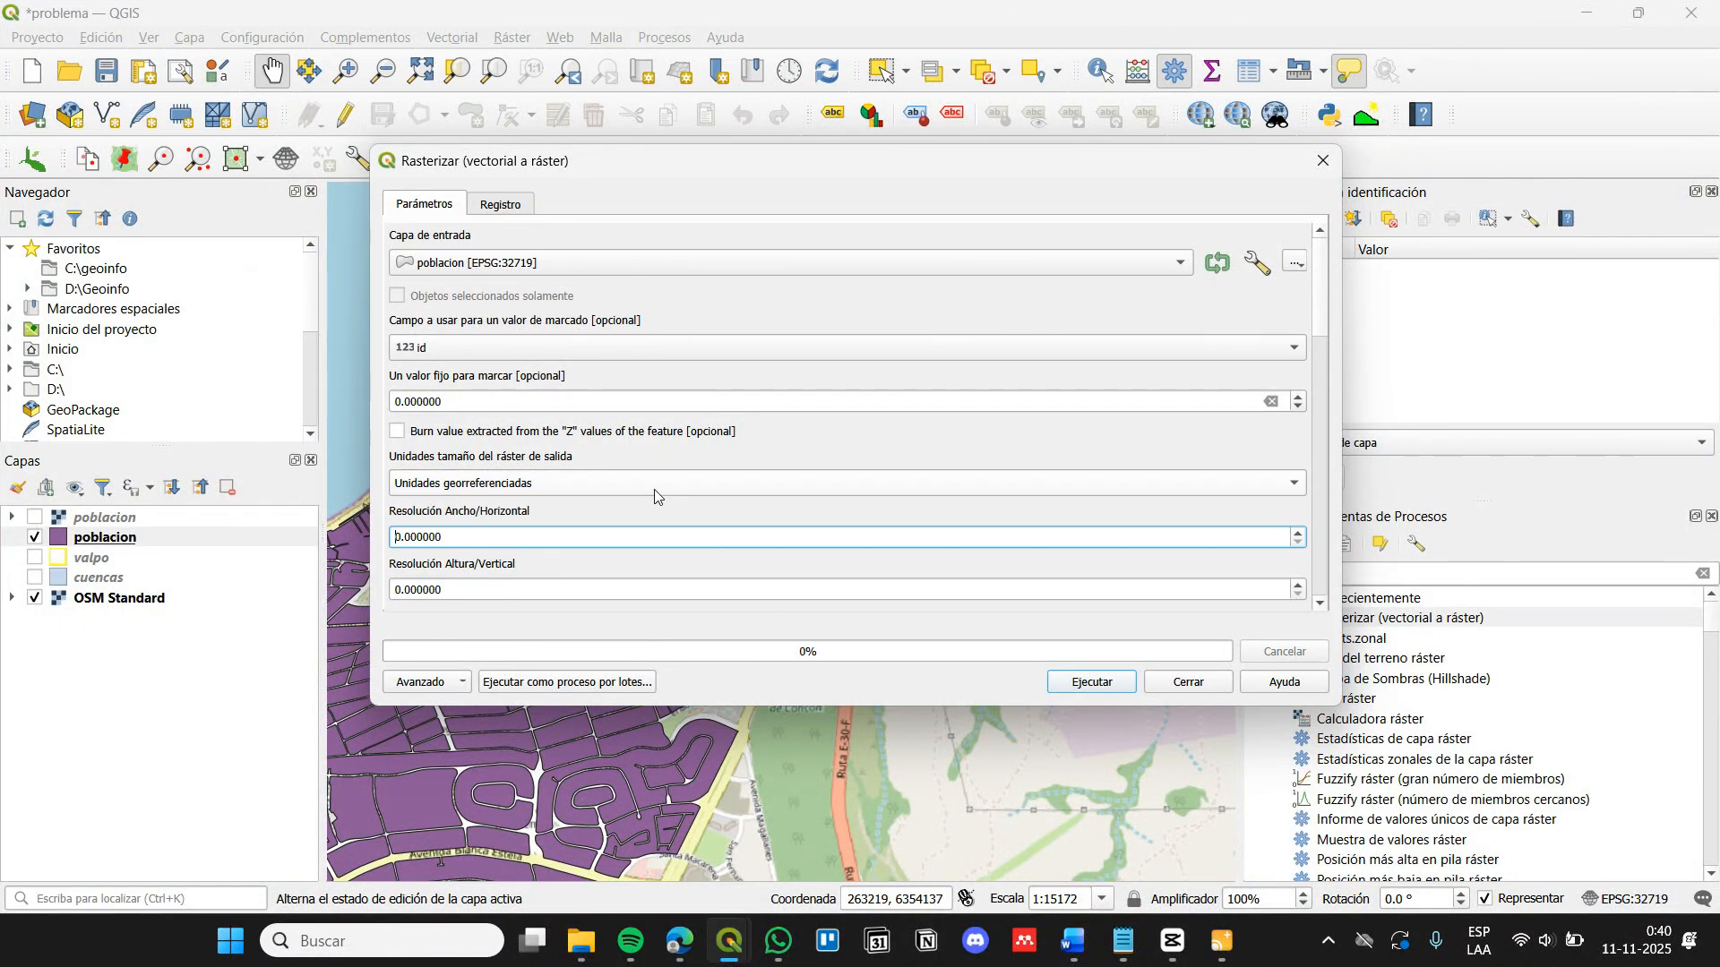
{"action": "left_click", "coordinate": [396, 589]}
{"action": "type", "text": "3"}
{"action": "scroll", "coordinate": [1326, 312], "scroll_direction": "down", "scroll_amount": 6}
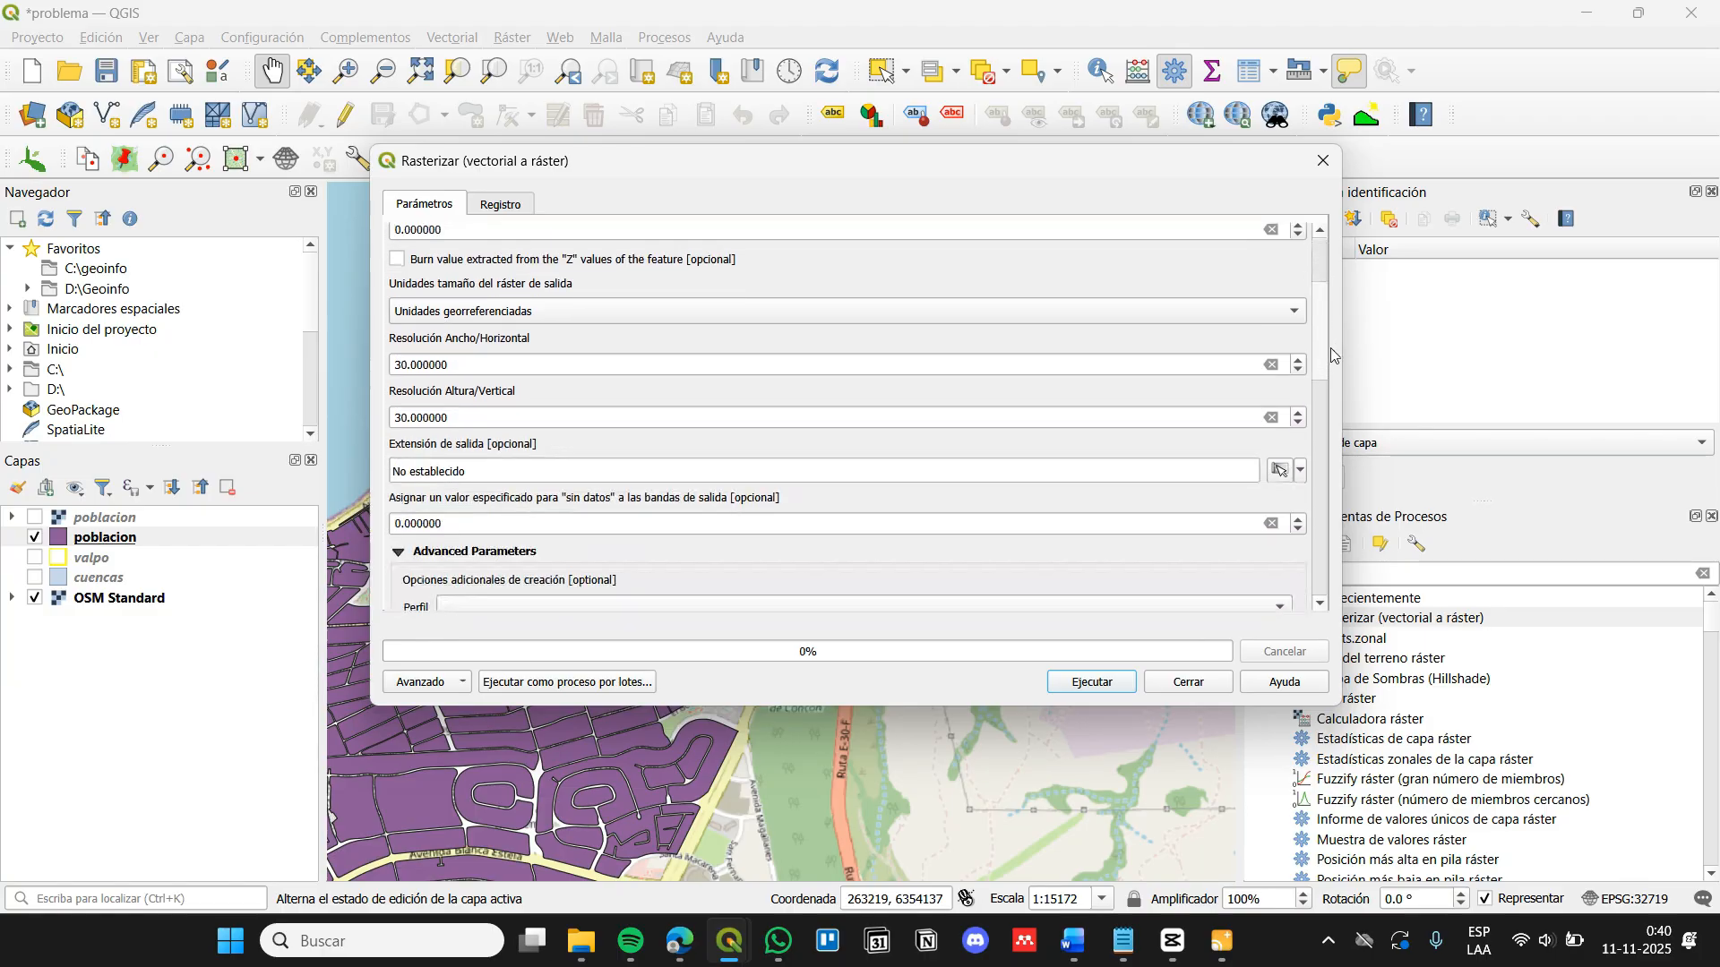
{"action": "left_click", "coordinate": [1298, 296]}
{"action": "mouse_move", "coordinate": [1303, 326]}
{"action": "left_click", "coordinate": [1130, 320]}
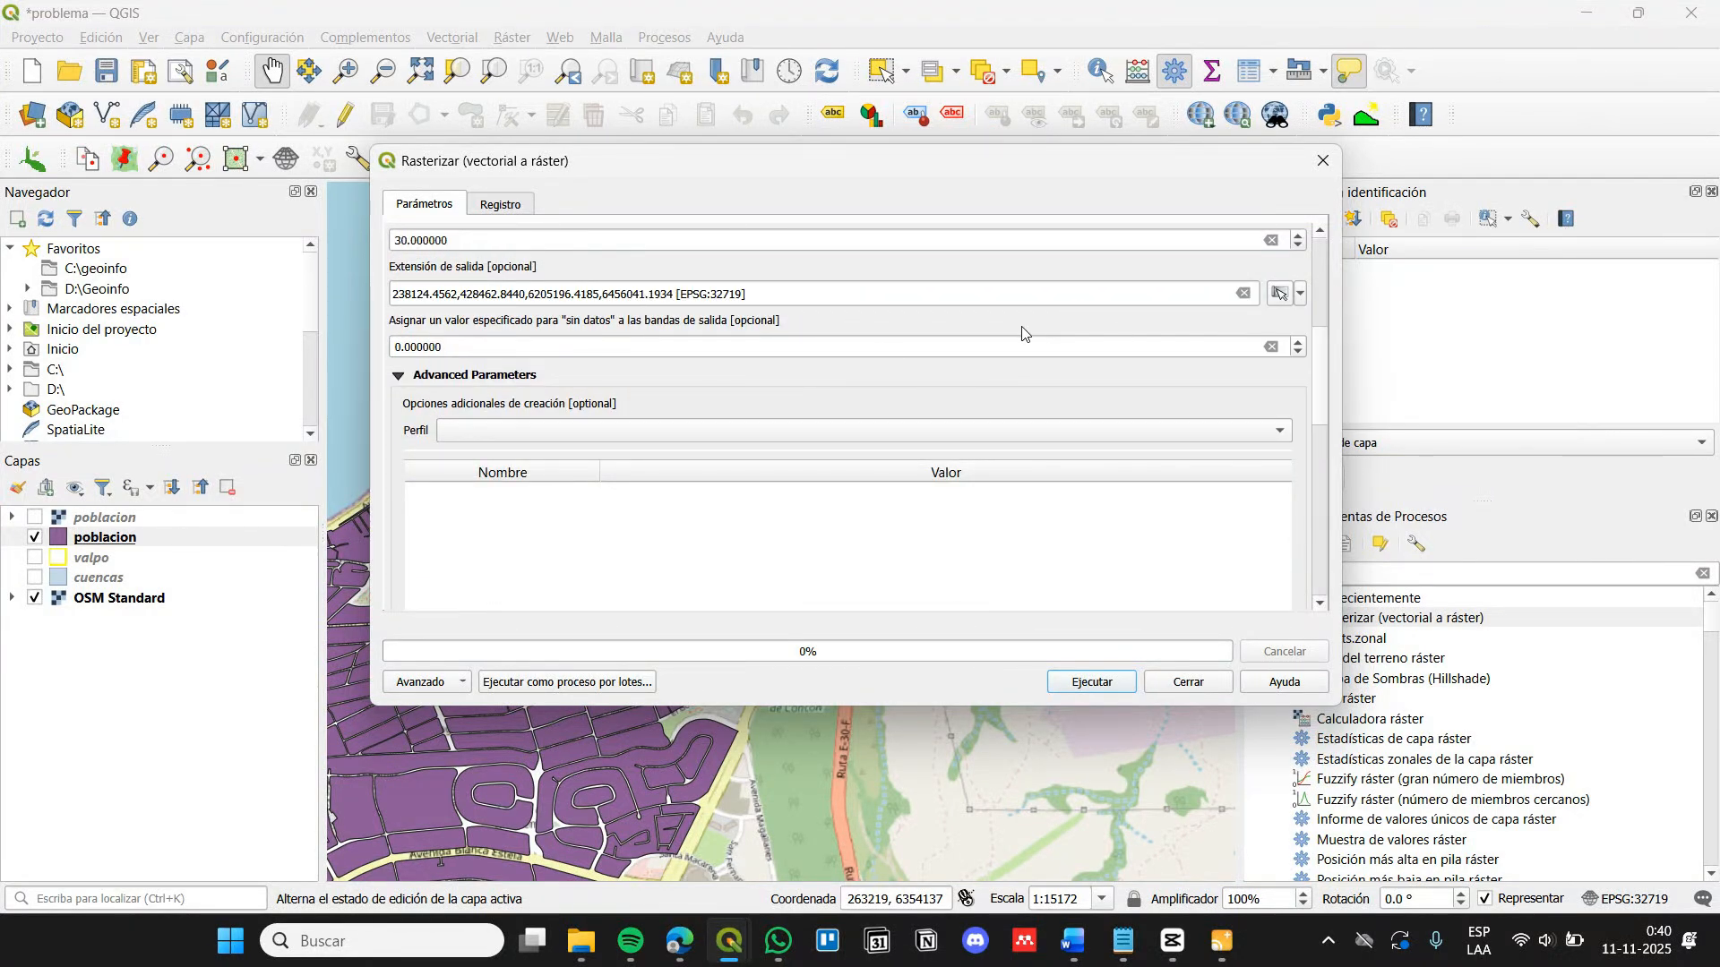
Set the output data type to Int16, run the rasterization and close the dialog
{"action": "left_click_drag", "start_coordinate": [1320, 355], "coordinate": [1320, 431]}
{"action": "left_click", "coordinate": [609, 449]}
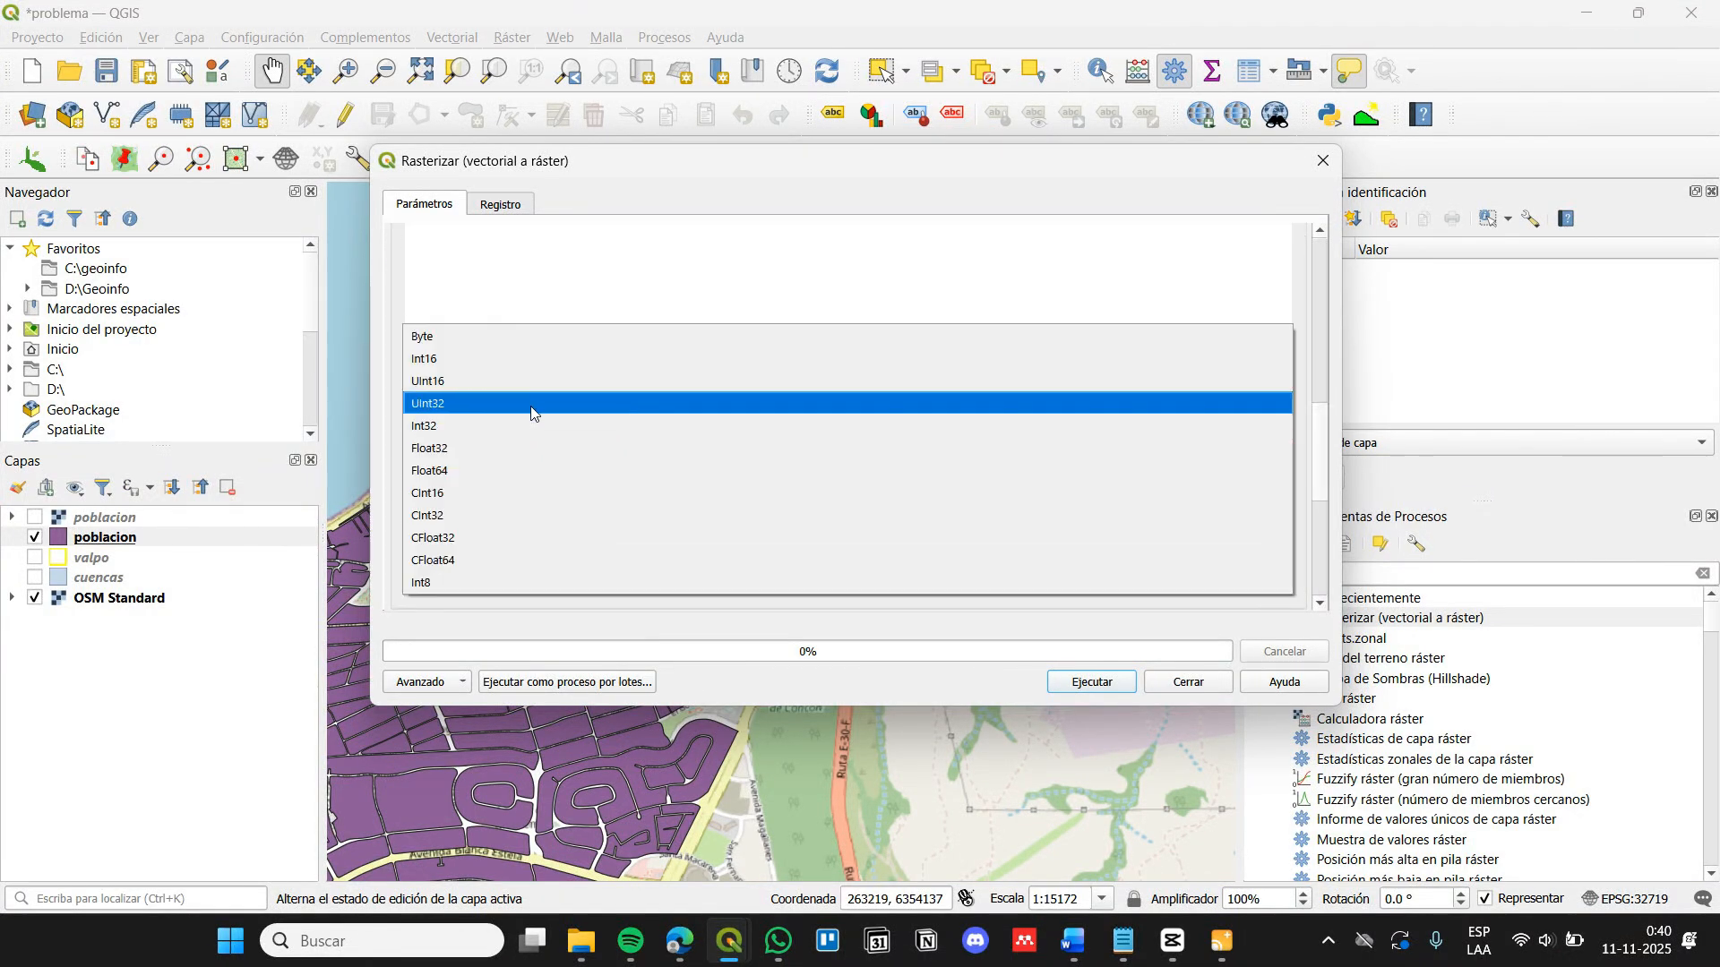
{"action": "left_click", "coordinate": [483, 360]}
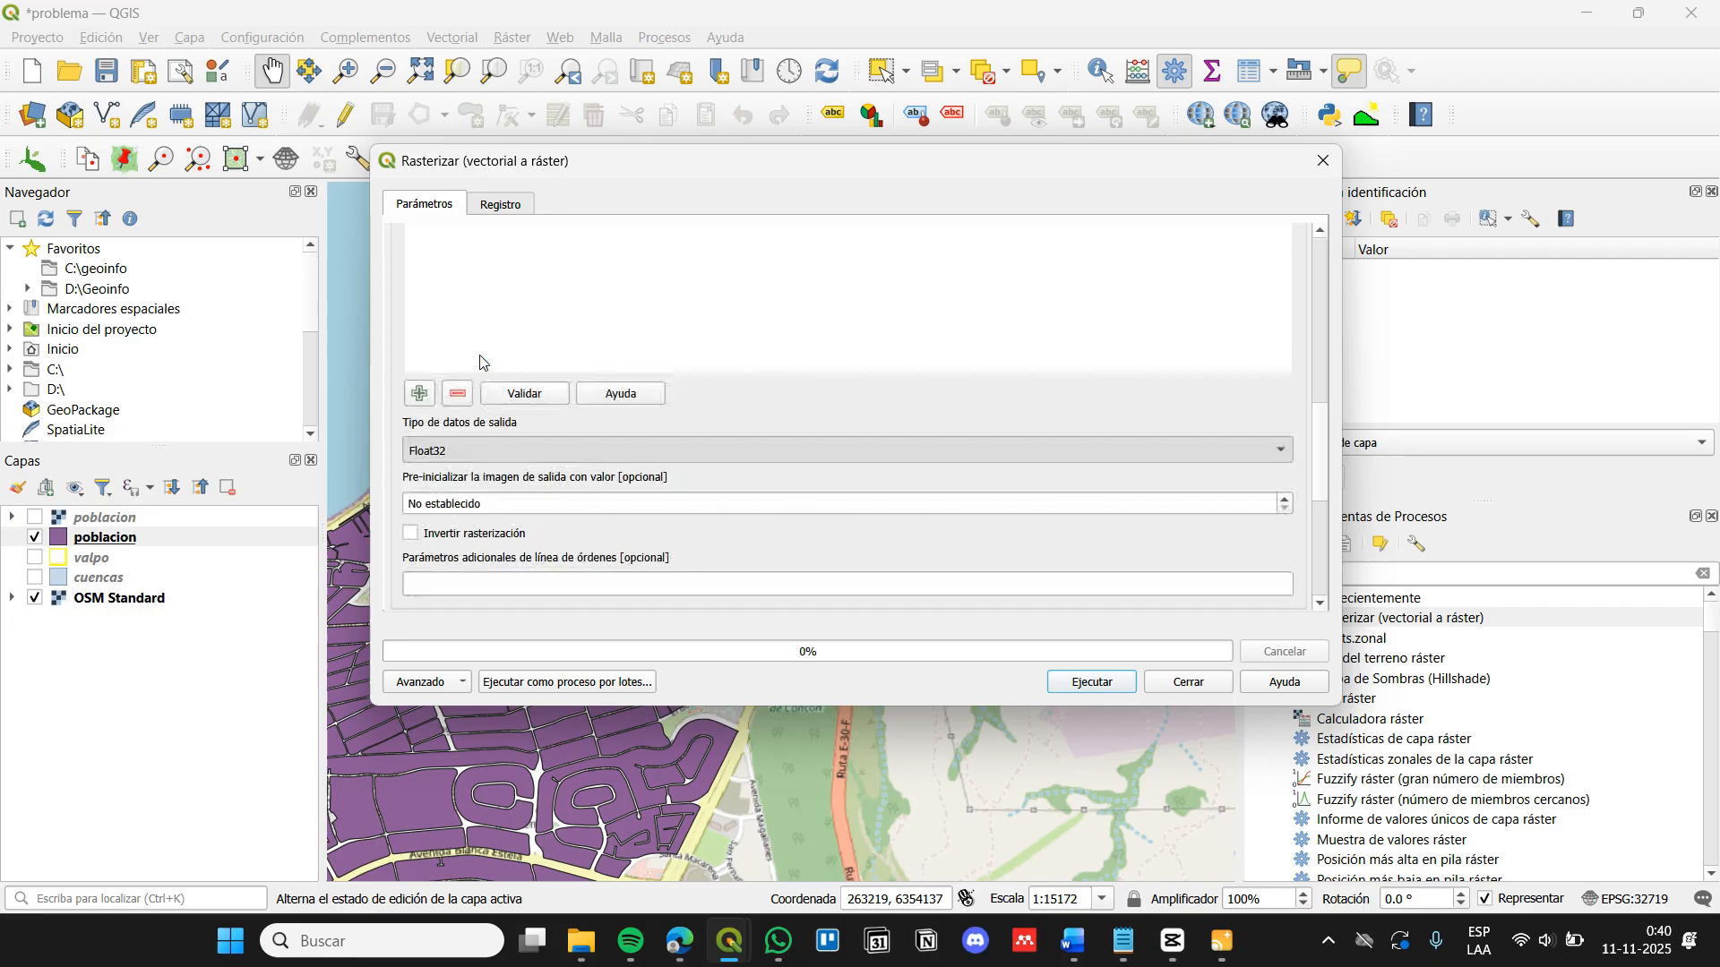
{"action": "left_click", "coordinate": [1105, 684]}
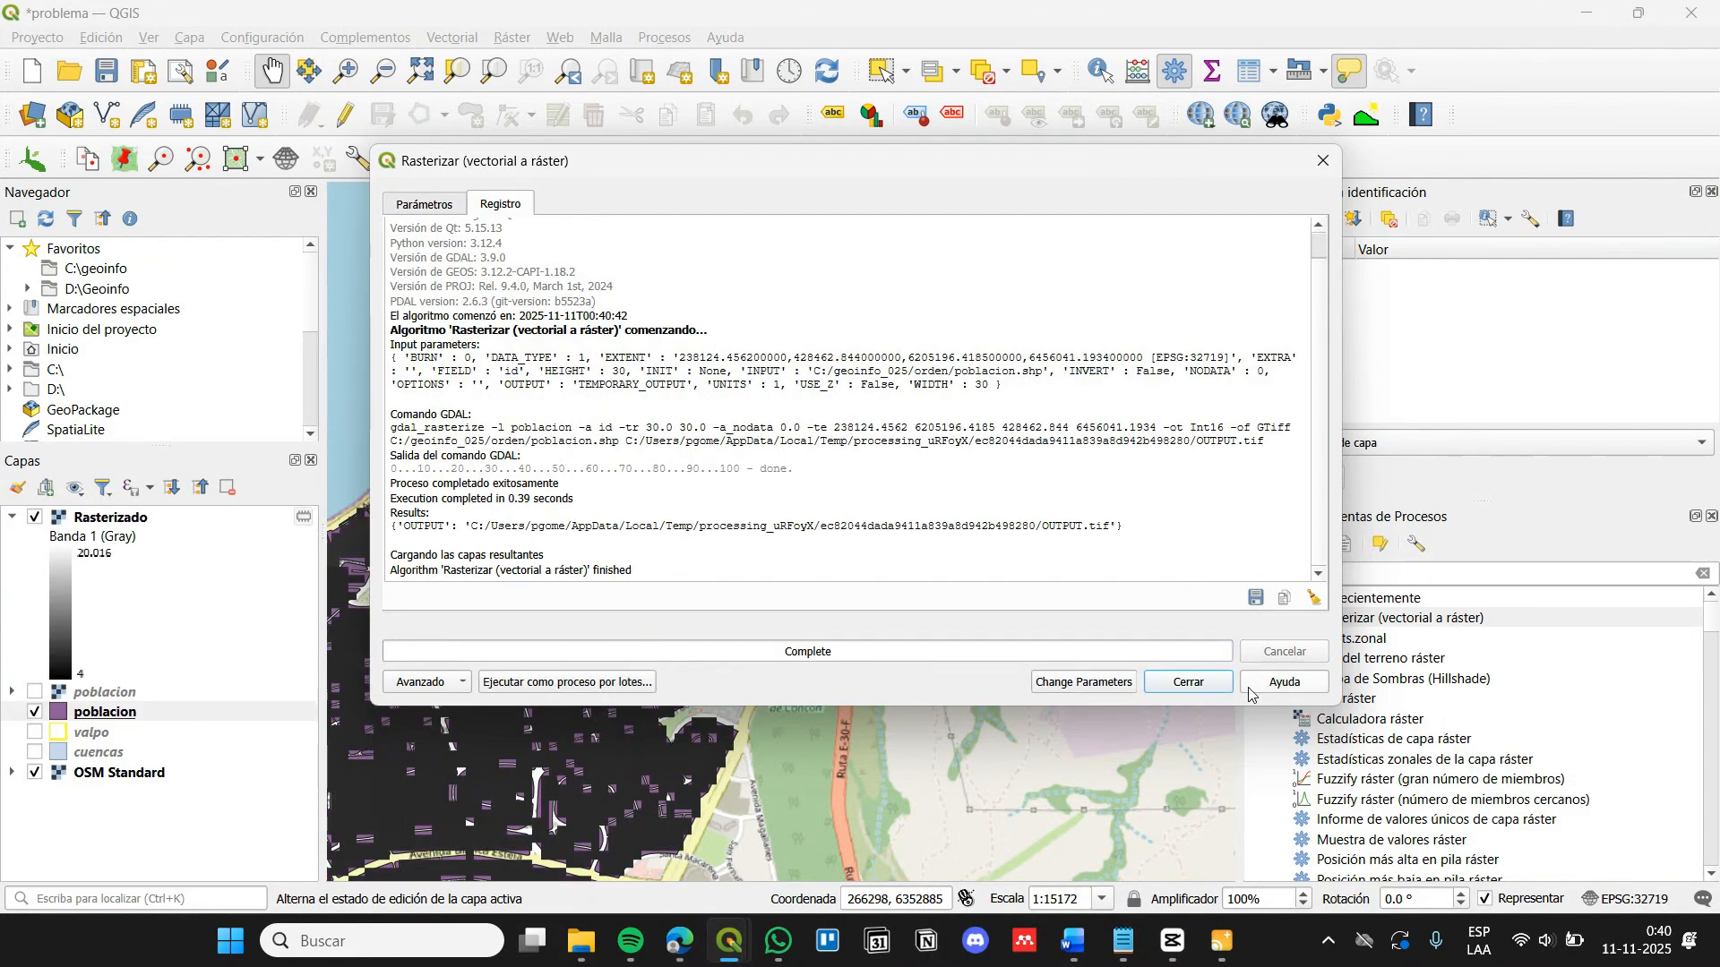
{"action": "left_click", "coordinate": [1189, 682]}
Open the r.stats.zonal tool and move its dialog aside to uncover the map
{"action": "right_click", "coordinate": [123, 519]}
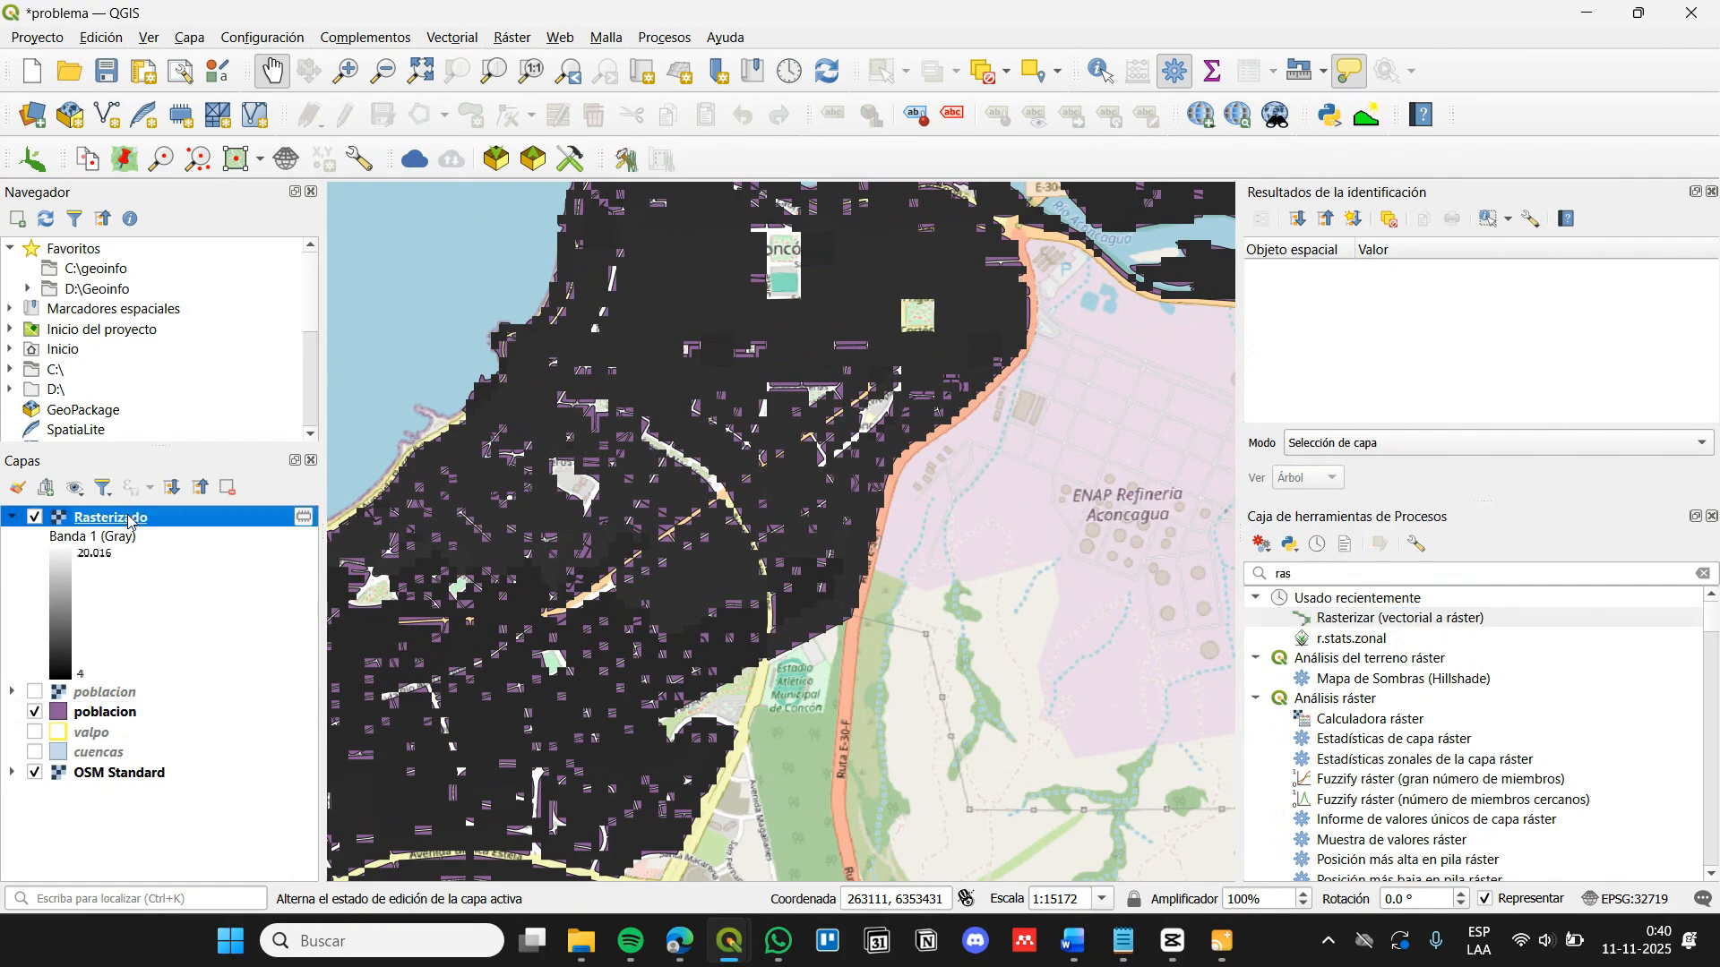
{"action": "left_click", "coordinate": [100, 687]}
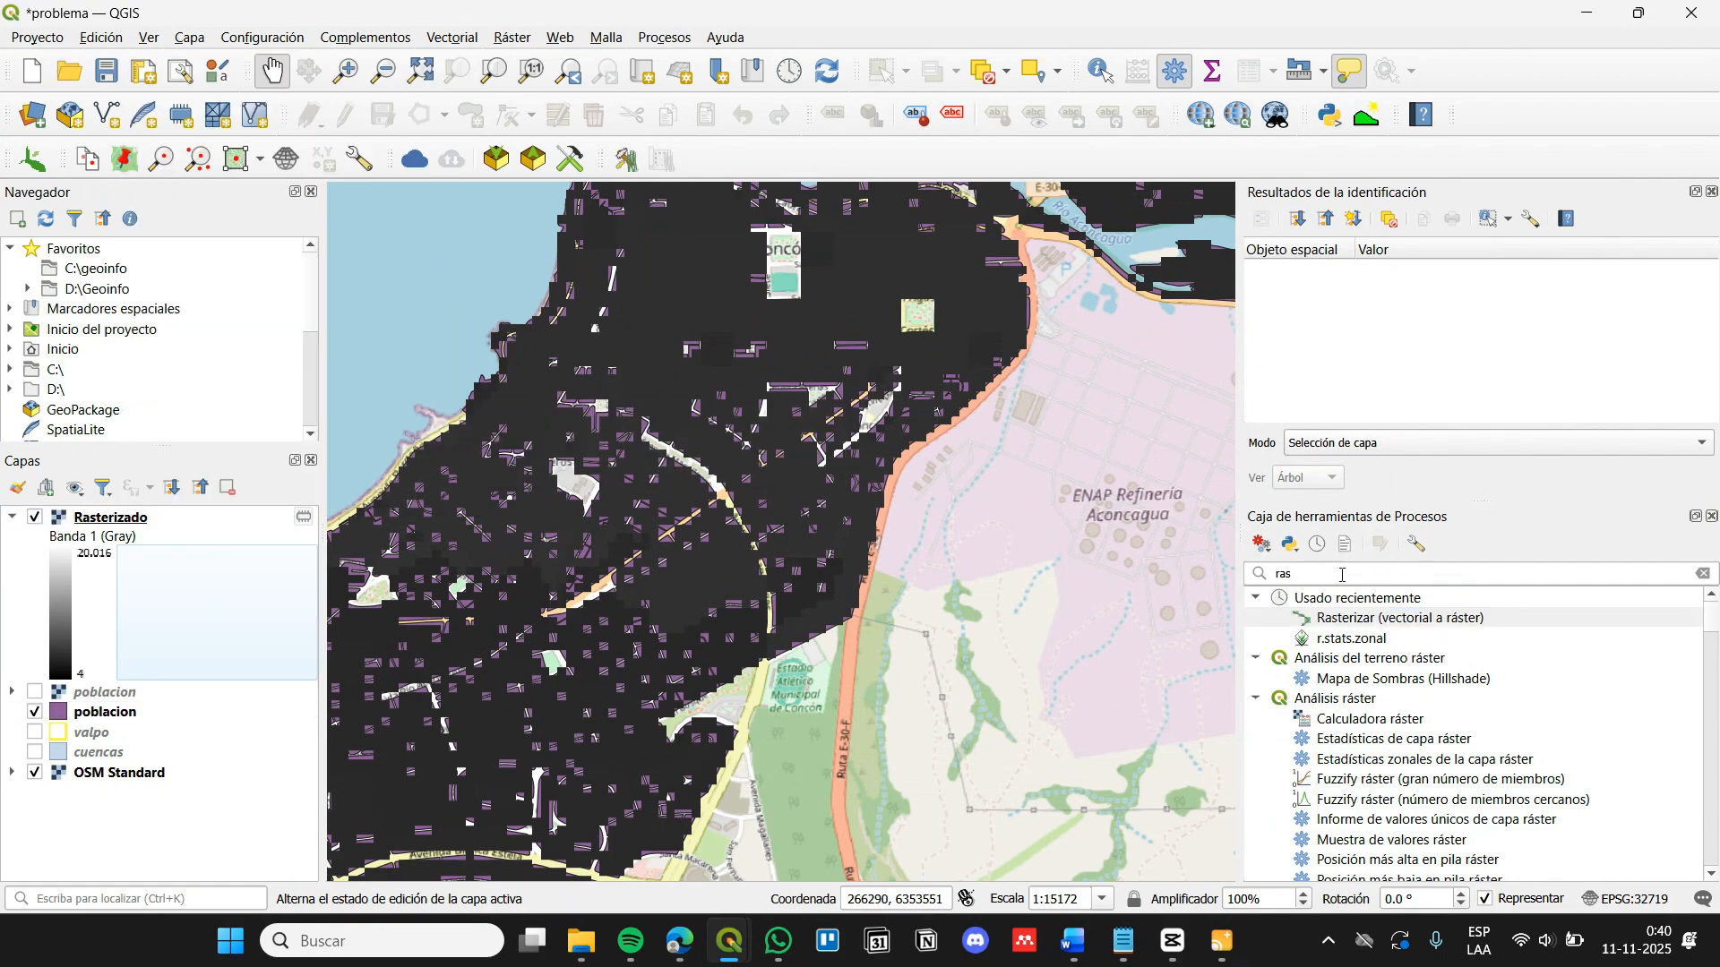
{"action": "left_click", "coordinate": [1327, 640]}
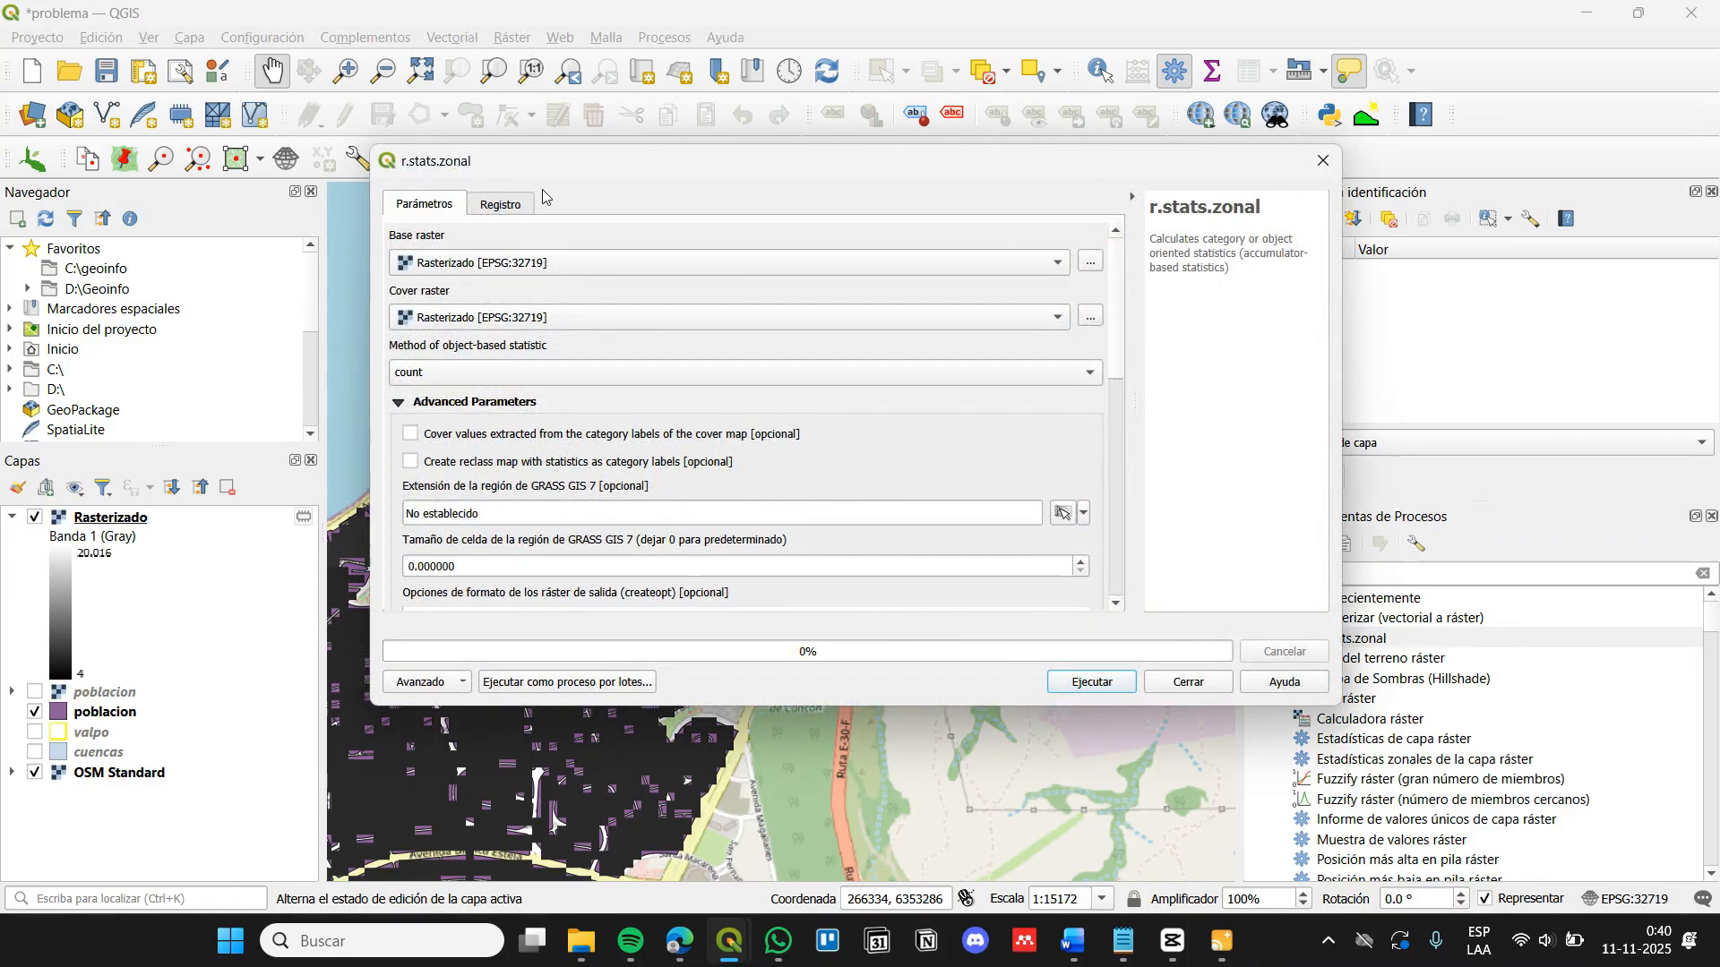
{"action": "left_click_drag", "start_coordinate": [548, 179], "coordinate": [846, 189]}
Examine the rasterized id blocks around Concón as the zones for the zonal statistics
{"action": "scroll", "coordinate": [573, 419], "scroll_direction": "down", "scroll_amount": 2}
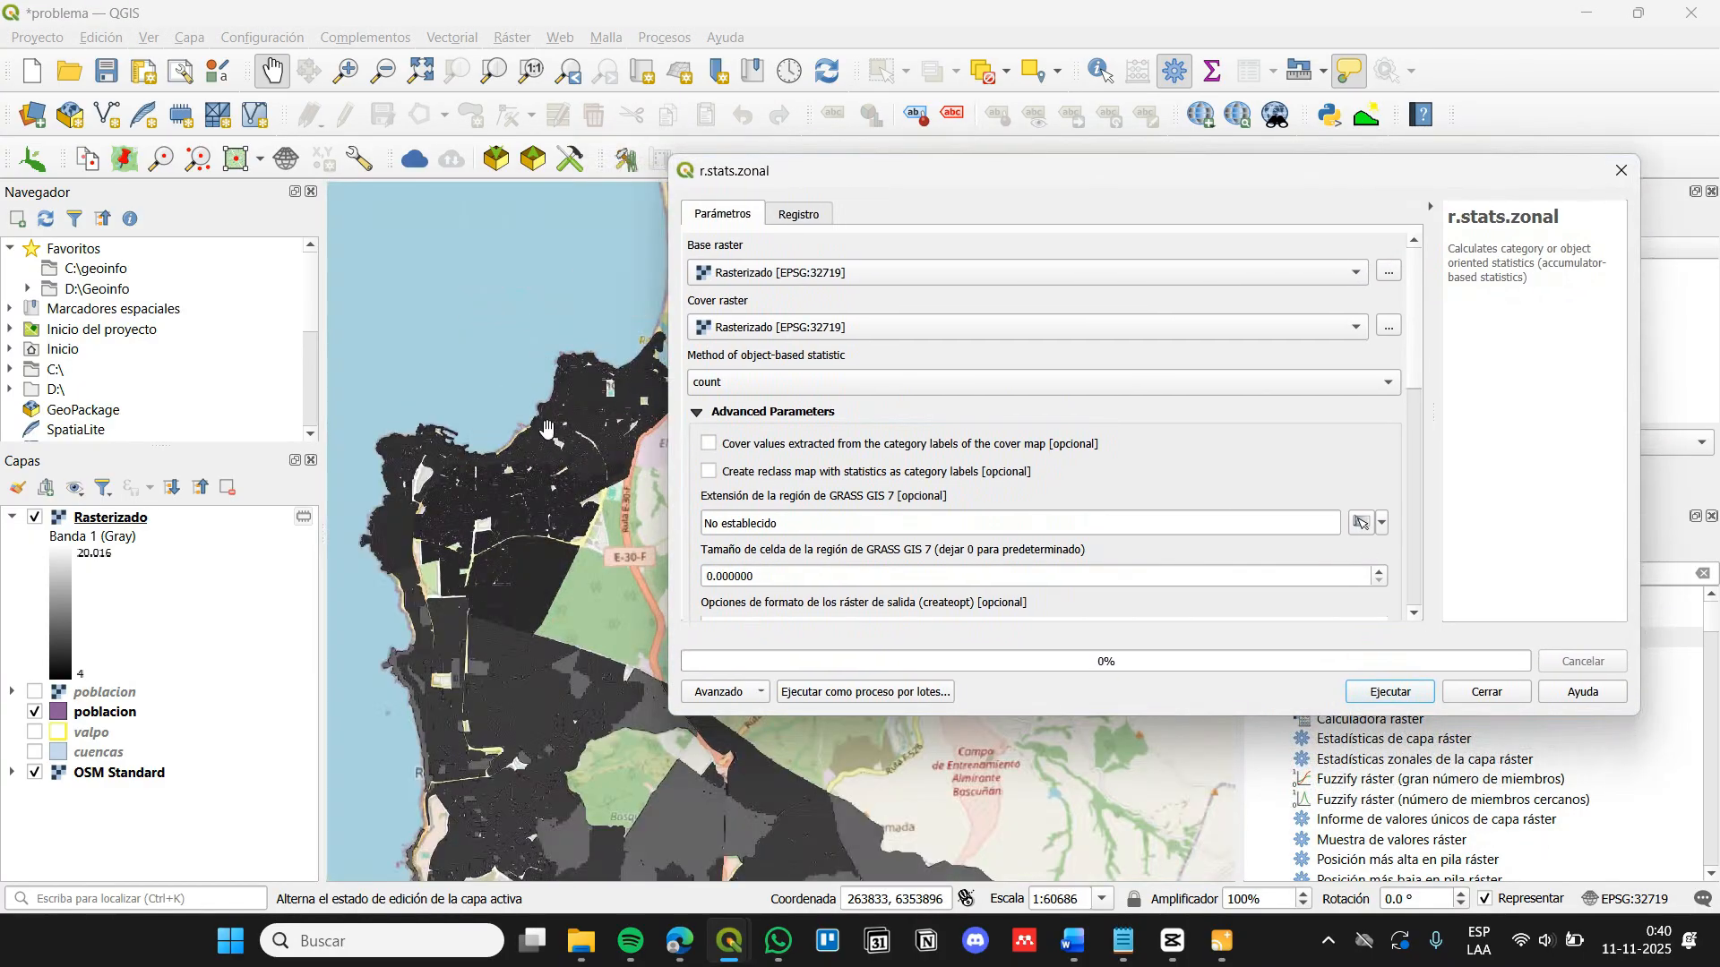
{"action": "scroll", "coordinate": [548, 428], "scroll_direction": "up", "scroll_amount": 2}
{"action": "left_click_drag", "start_coordinate": [548, 428], "coordinate": [456, 458]}
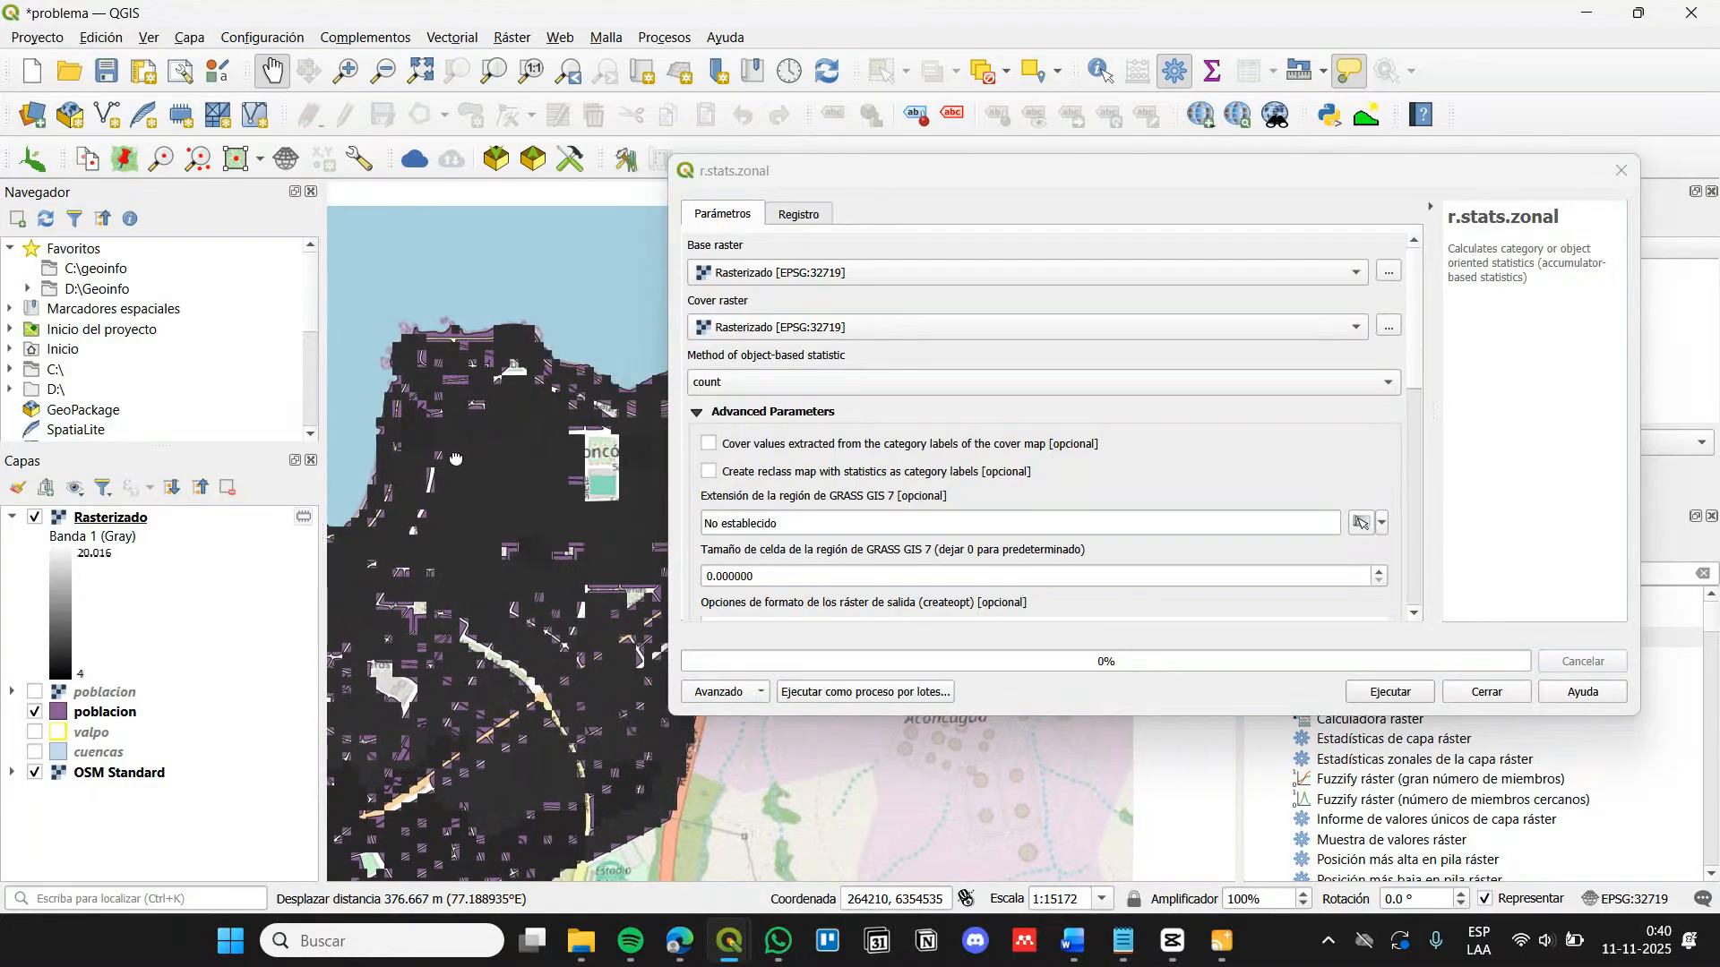
{"action": "left_click_drag", "start_coordinate": [551, 376], "coordinate": [470, 490]}
{"action": "scroll", "coordinate": [470, 490], "scroll_direction": "down", "scroll_amount": 1}
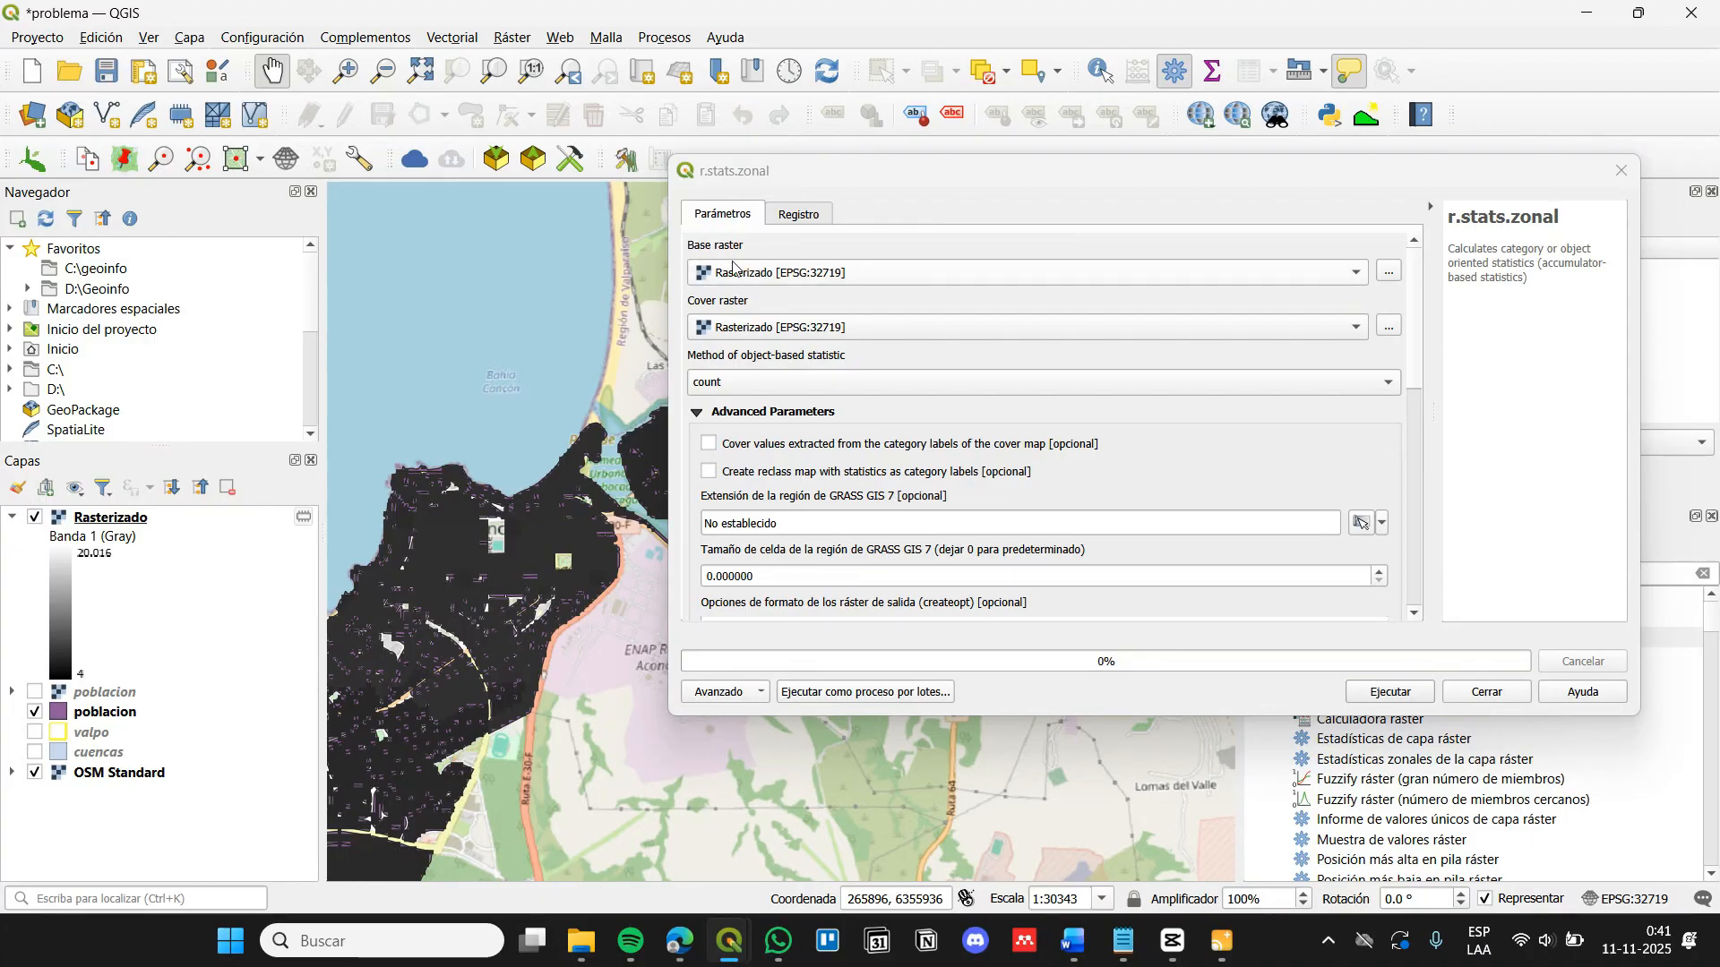
{"action": "scroll", "coordinate": [542, 521], "scroll_direction": "up", "scroll_amount": 1}
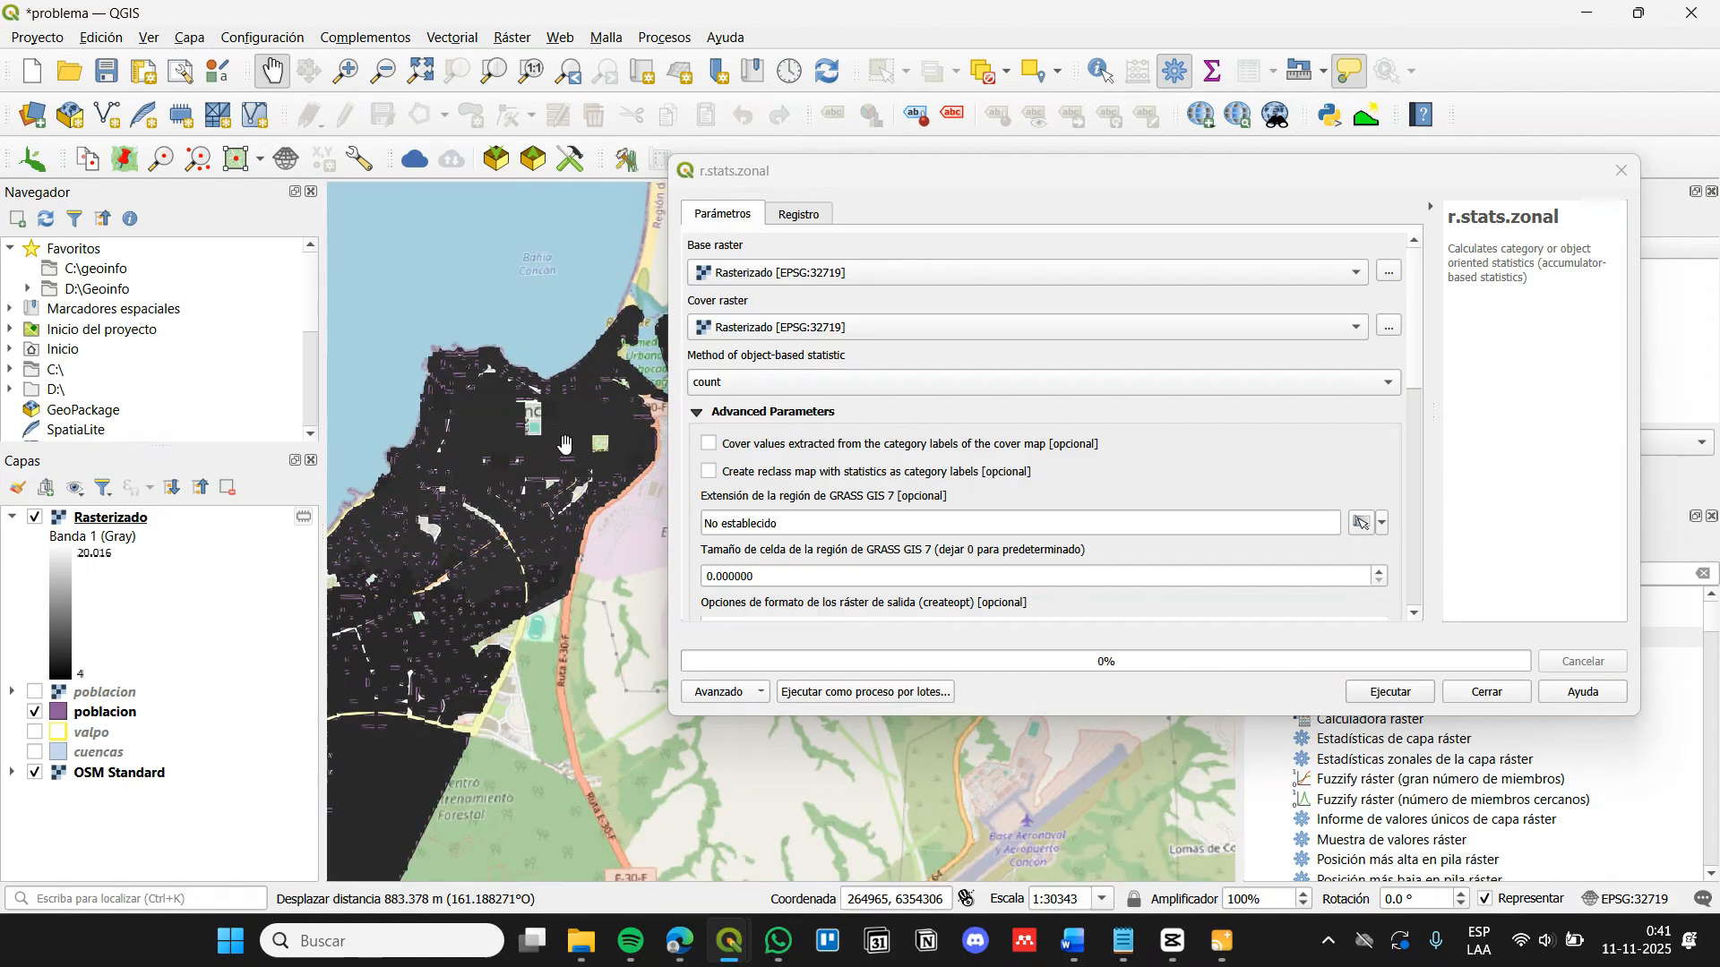
{"action": "left_click_drag", "start_coordinate": [441, 511], "coordinate": [468, 352]}
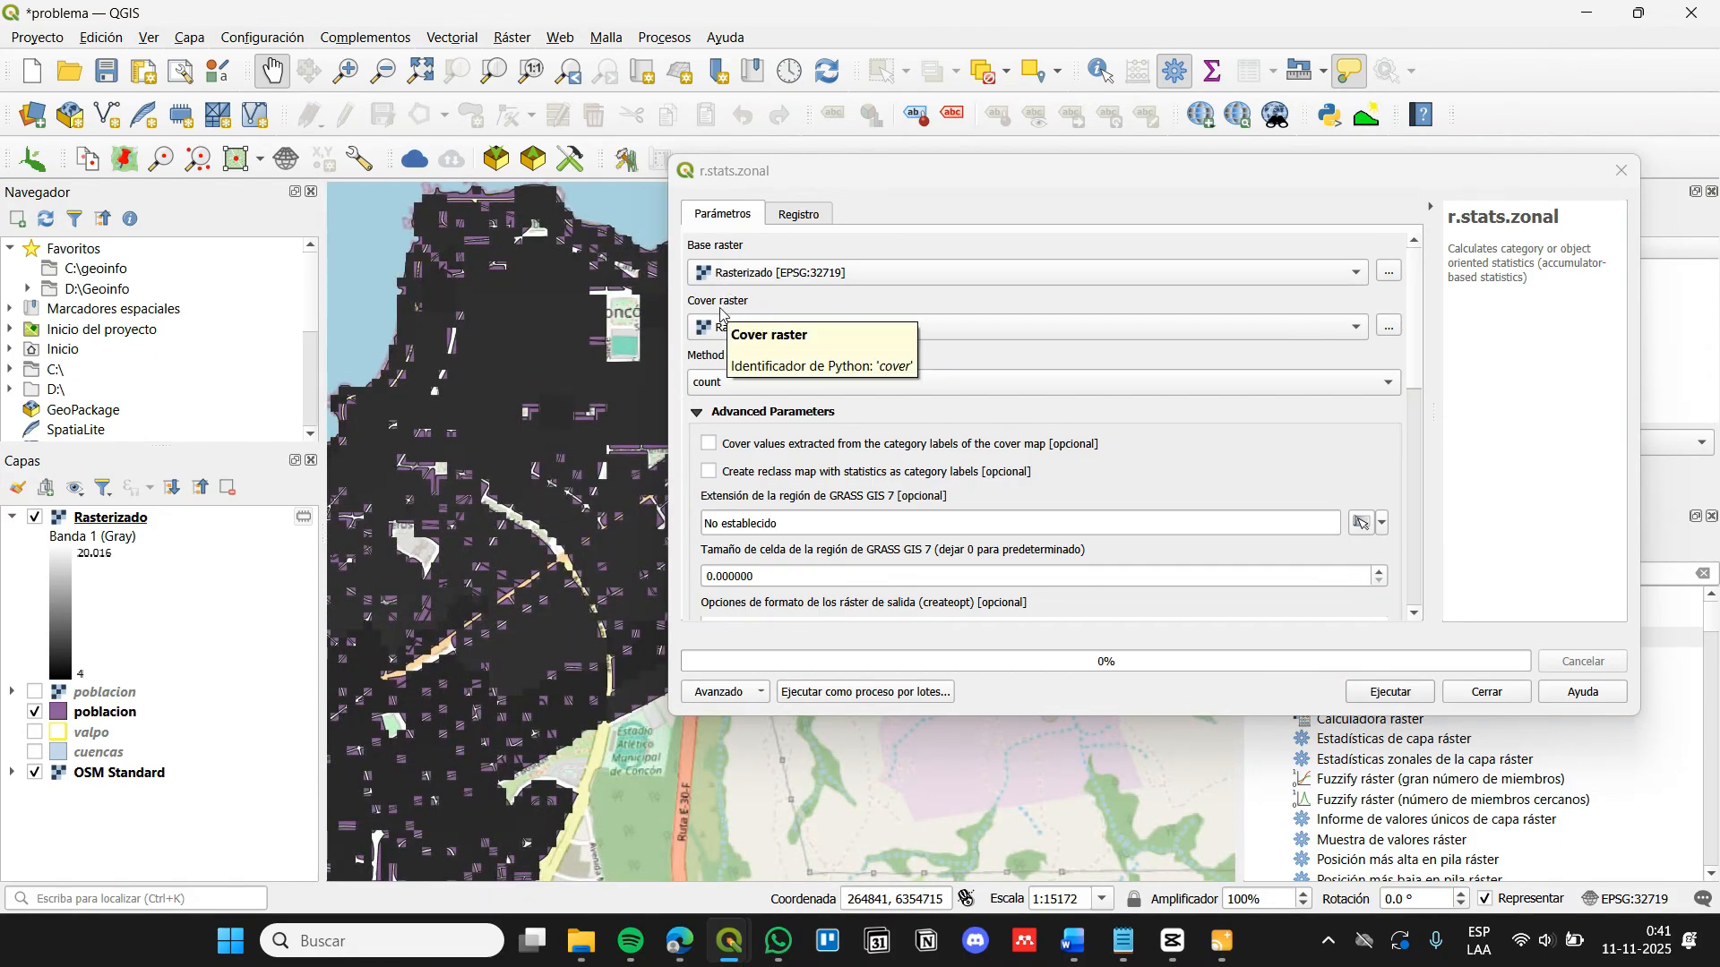
{"action": "scroll", "coordinate": [538, 385], "scroll_direction": "down", "scroll_amount": 1}
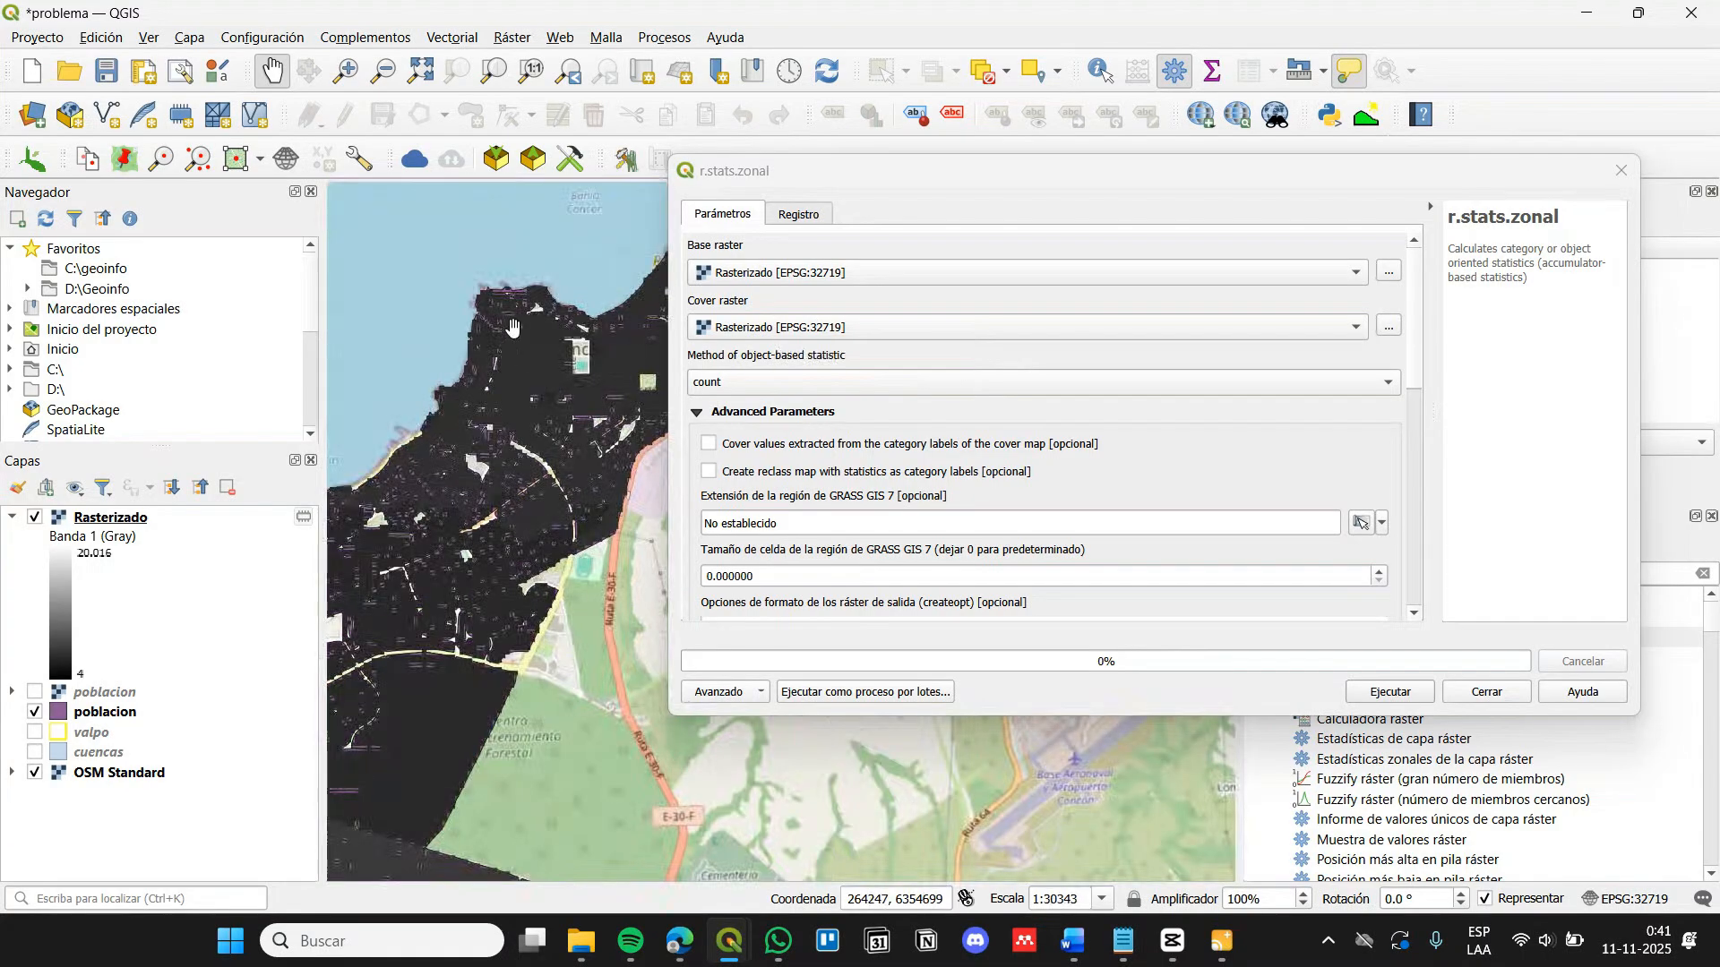
{"action": "left_click_drag", "start_coordinate": [455, 494], "coordinate": [444, 556]}
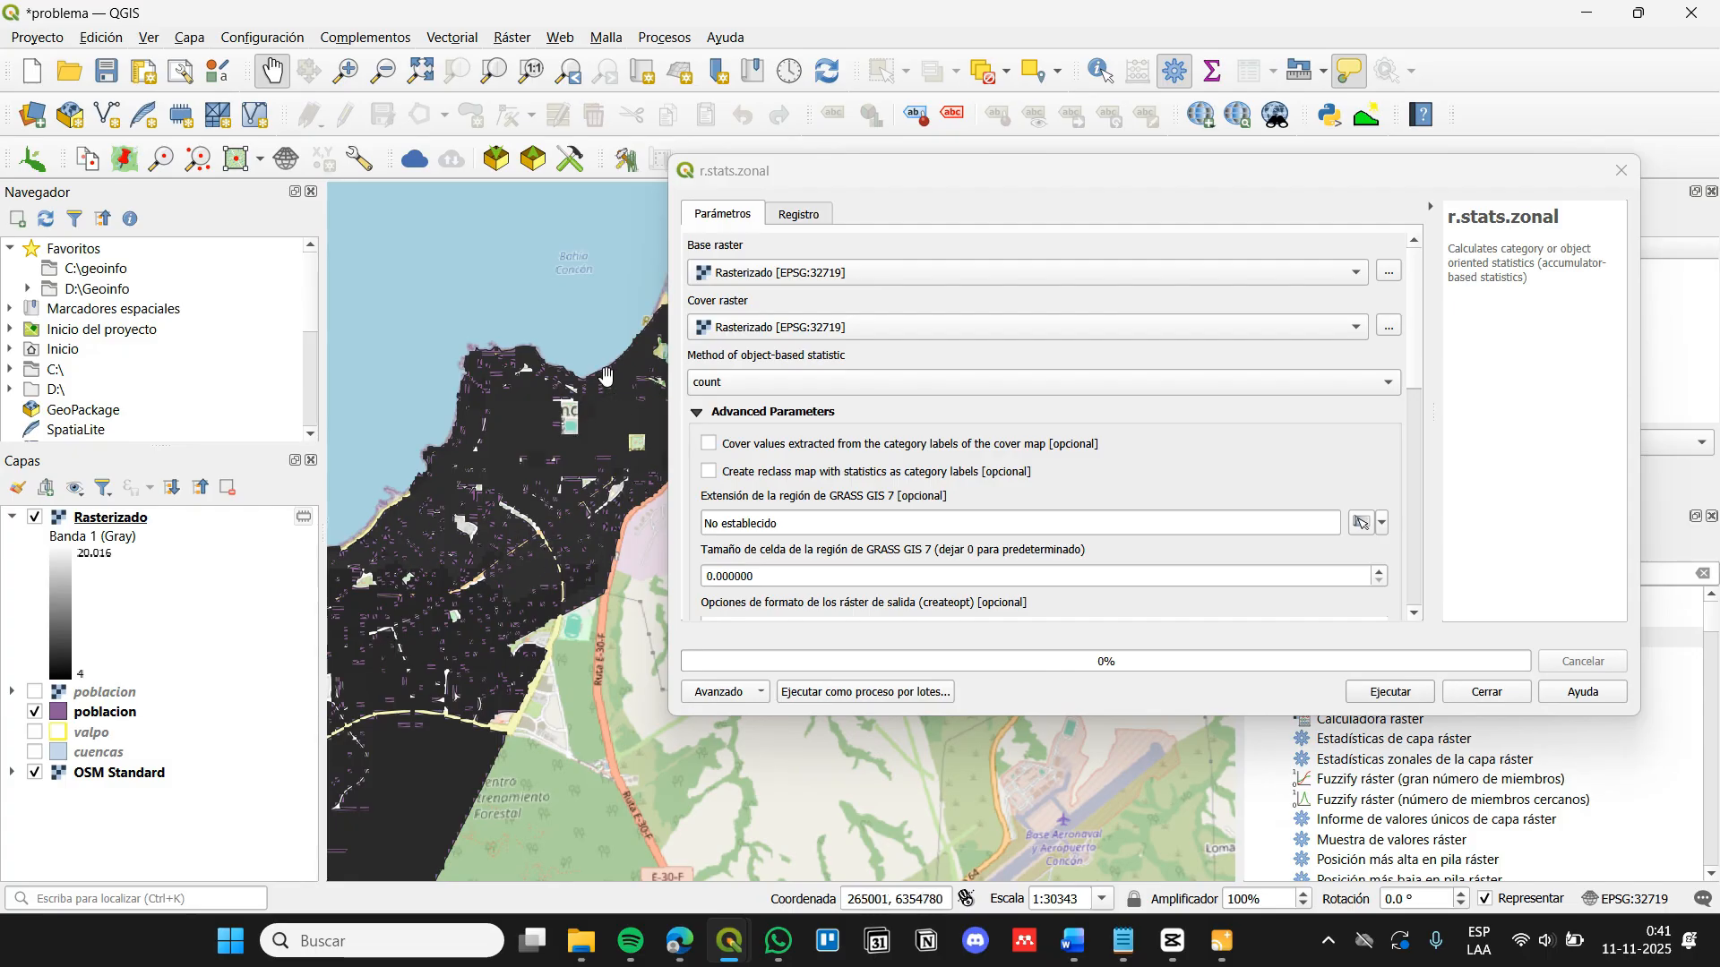
Run r.stats.zonal with Rasterizado as both base and cover raster and the count method, and close the dialog
{"action": "left_click", "coordinate": [1400, 691]}
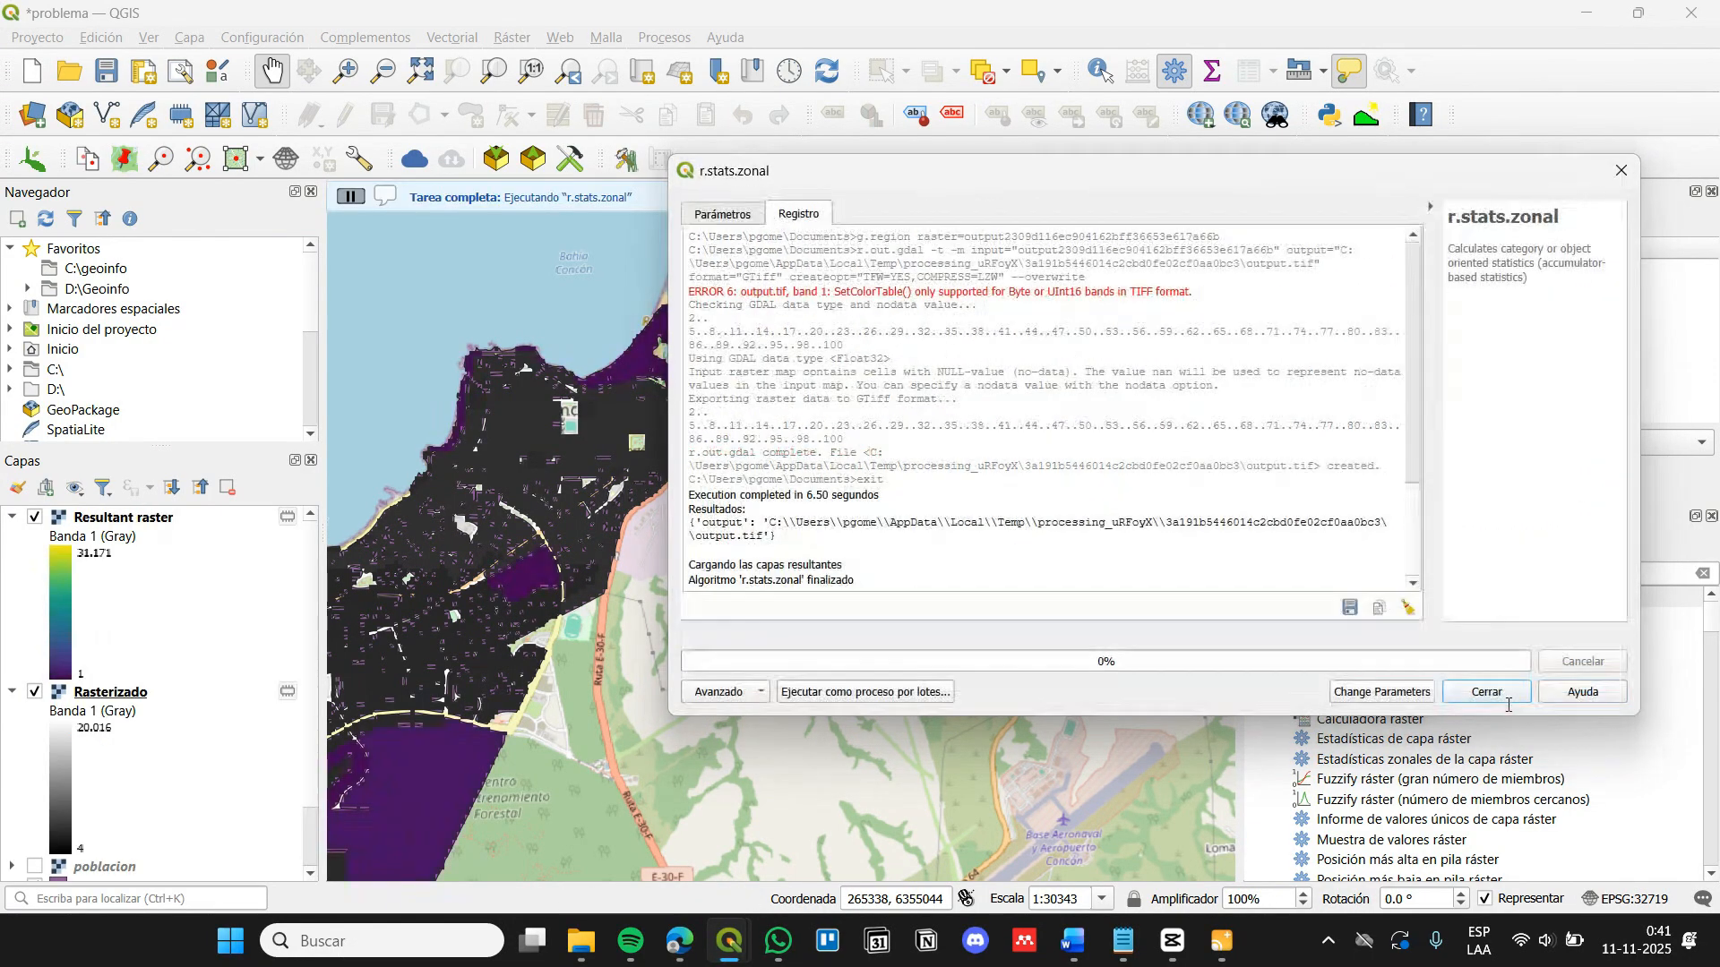
{"action": "left_click", "coordinate": [1486, 692]}
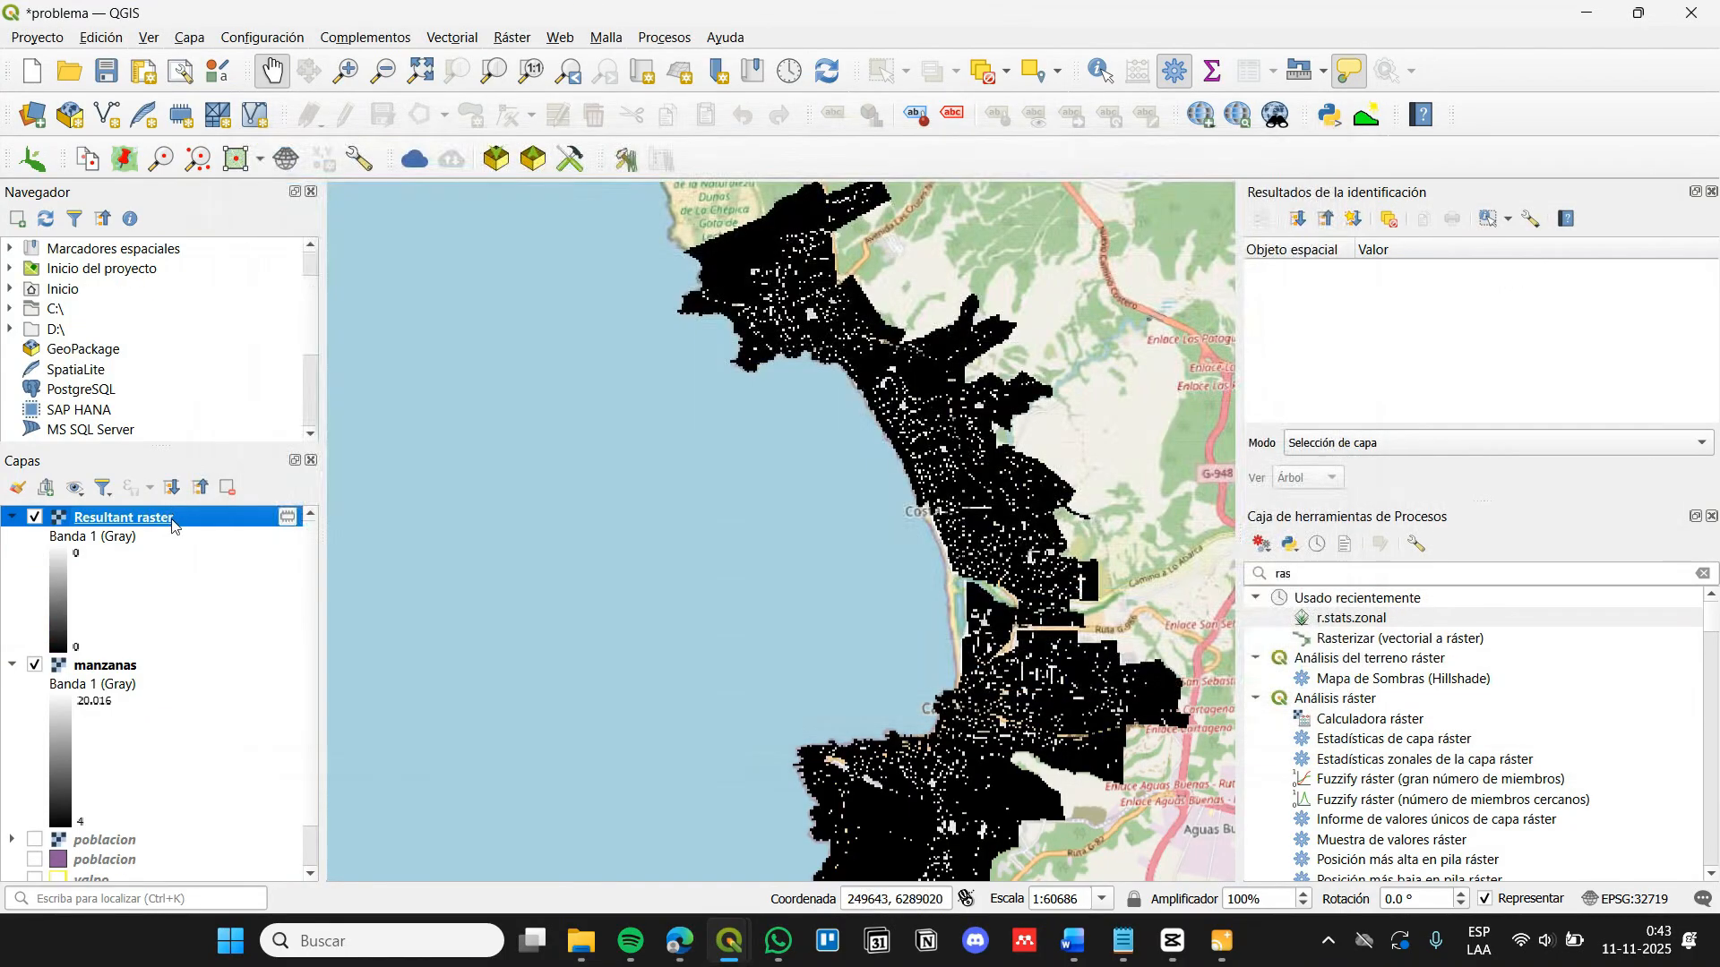
Export the Resultant raster layer as the GeoTIFF contepix.tif in the resolucionn folder and add it to the map
{"action": "right_click", "coordinate": [173, 526]}
{"action": "left_click", "coordinate": [587, 421]}
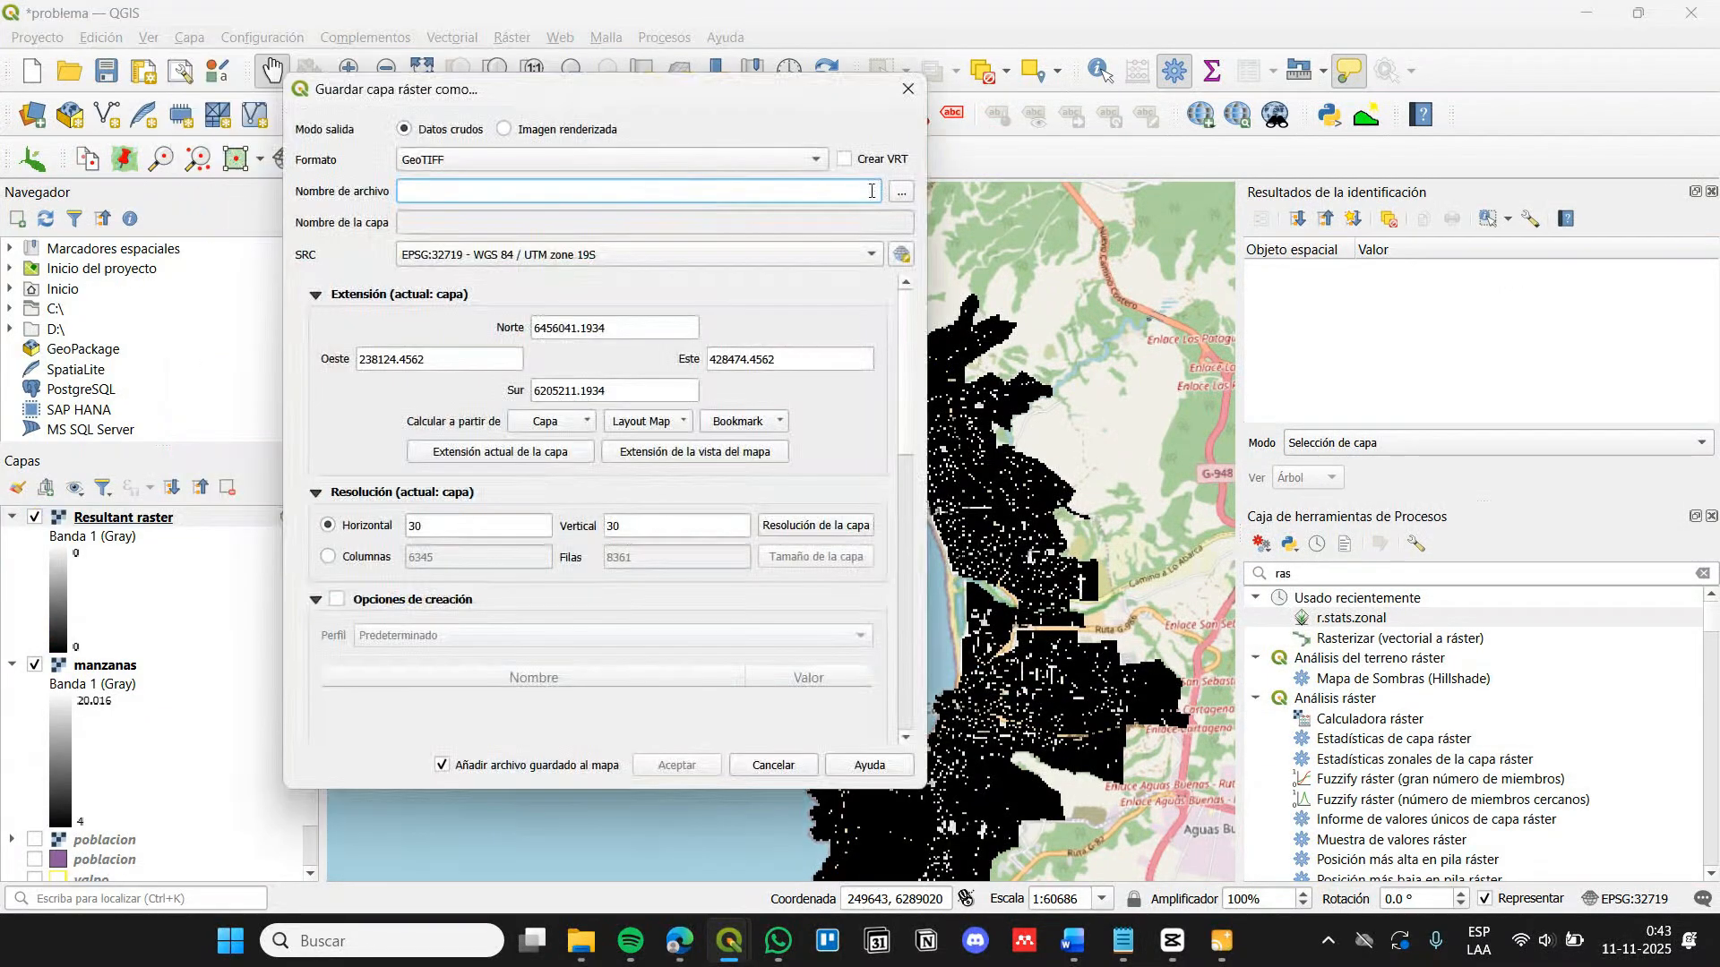
{"action": "left_click", "coordinate": [899, 193]}
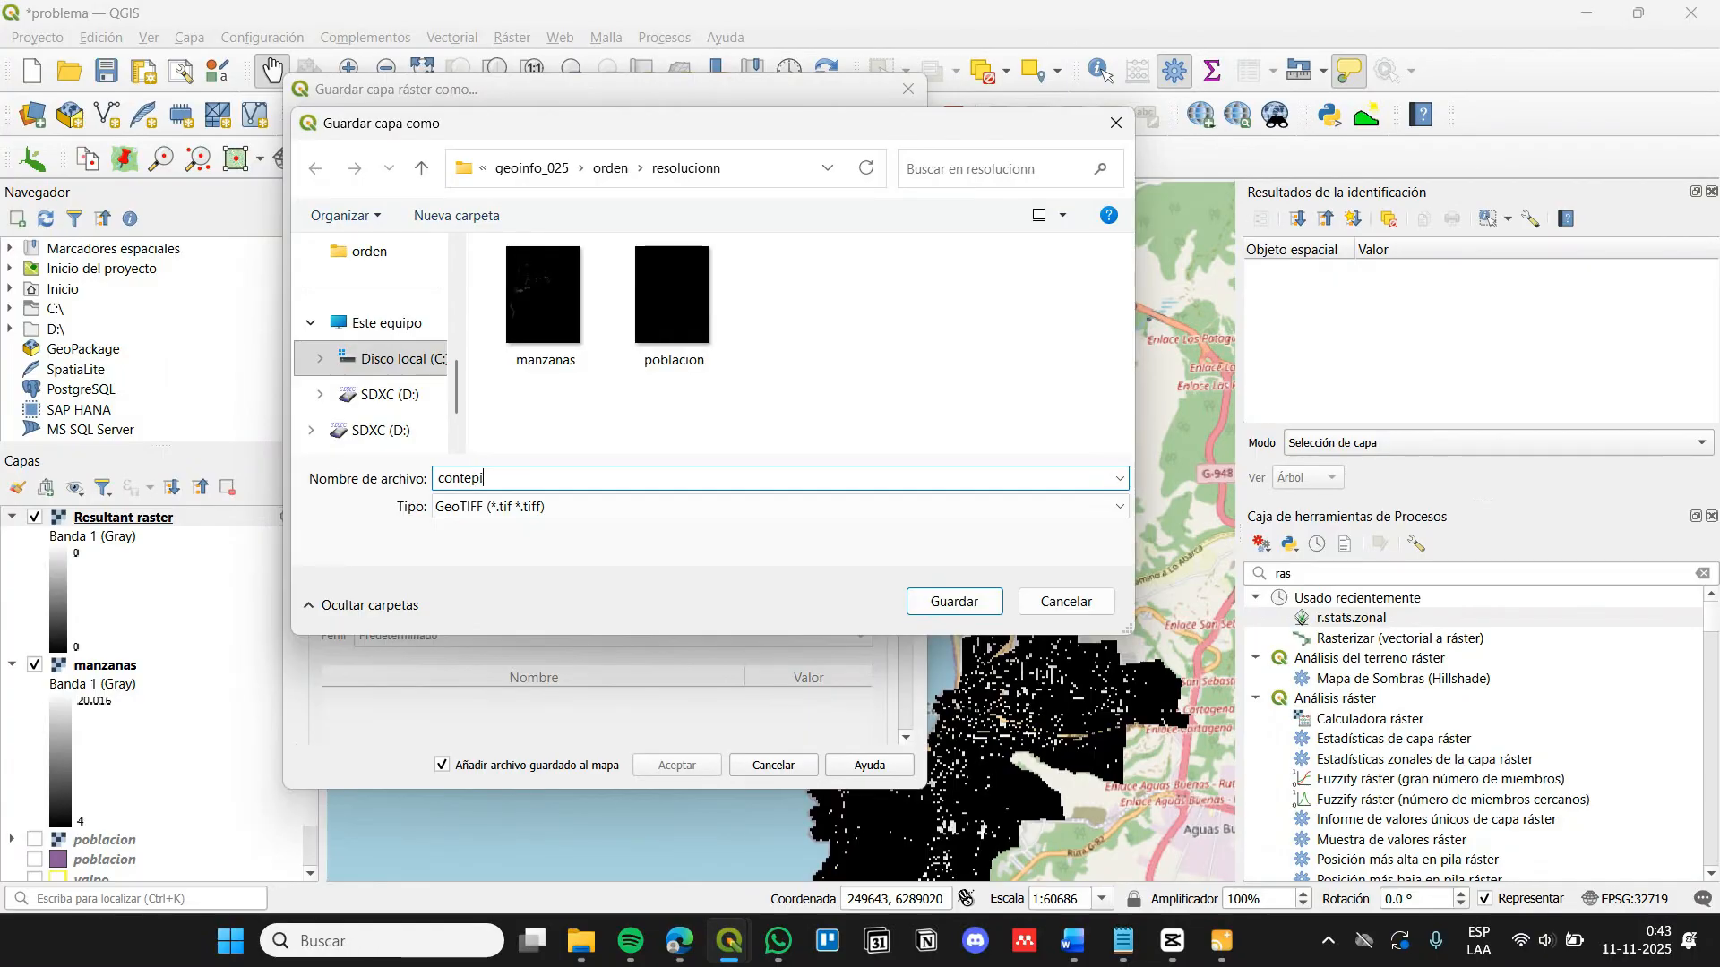
{"action": "key", "text": "Return"}
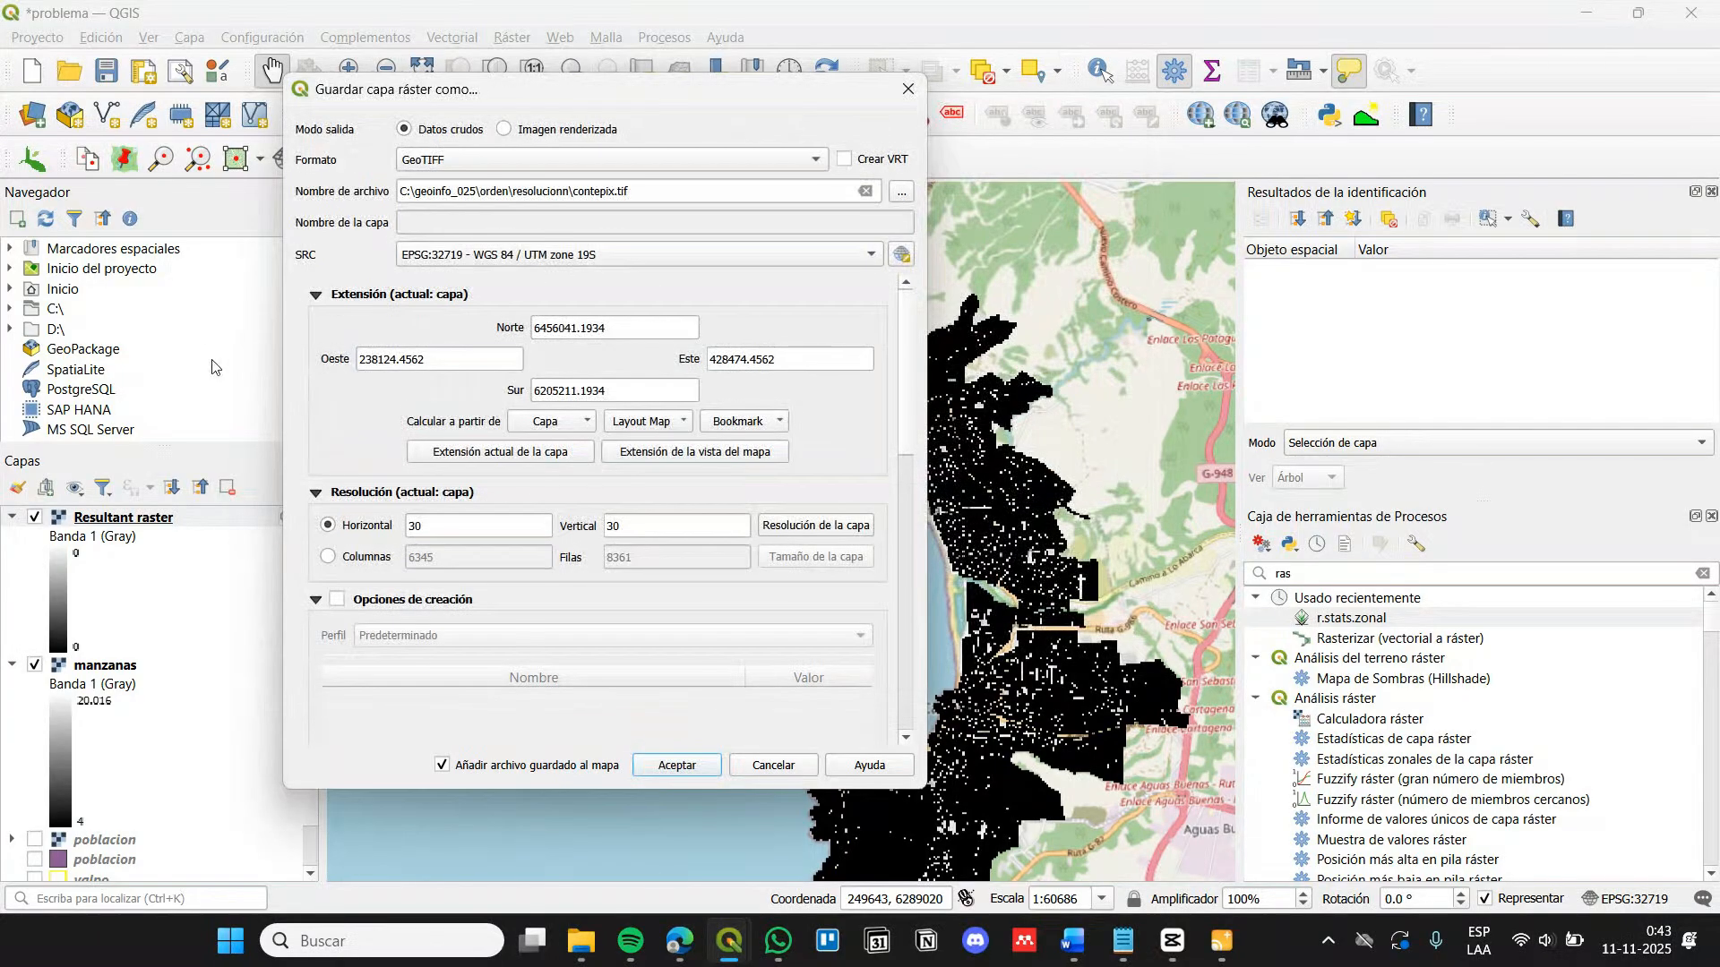
{"action": "left_click", "coordinate": [676, 763]}
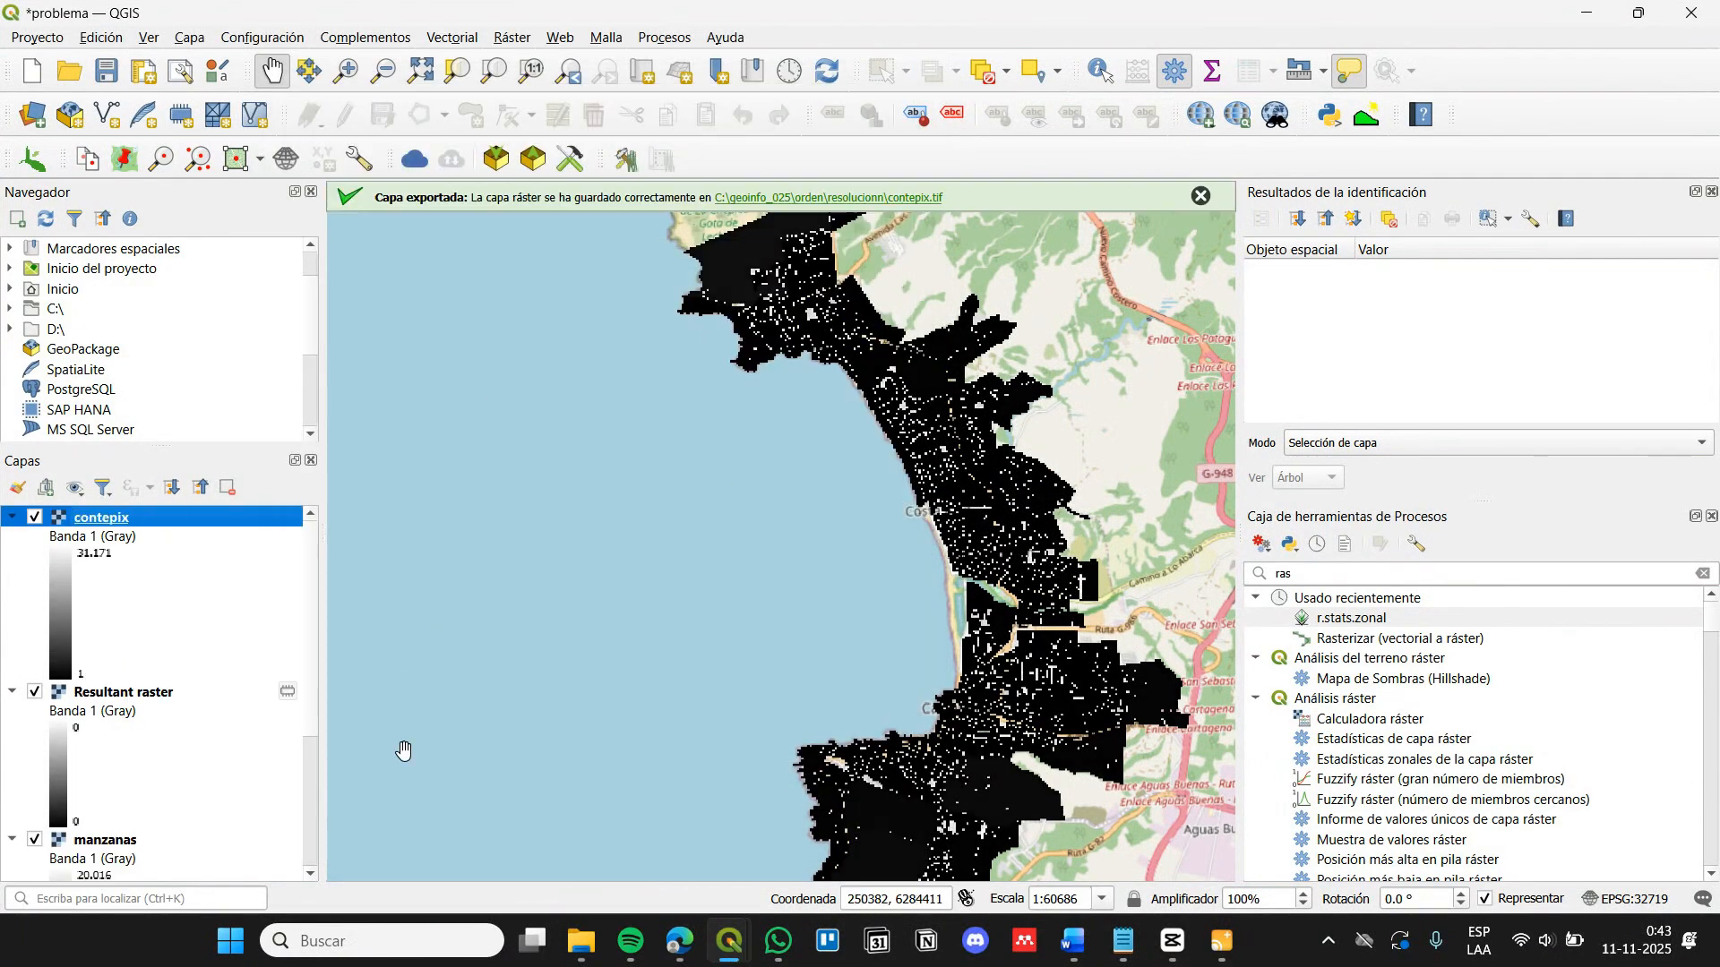
Remove the temporary Resultant raster layer from the project, dismiss the export message and hide the manzanas raster
{"action": "left_click", "coordinate": [78, 693]}
{"action": "left_click", "coordinate": [227, 487]}
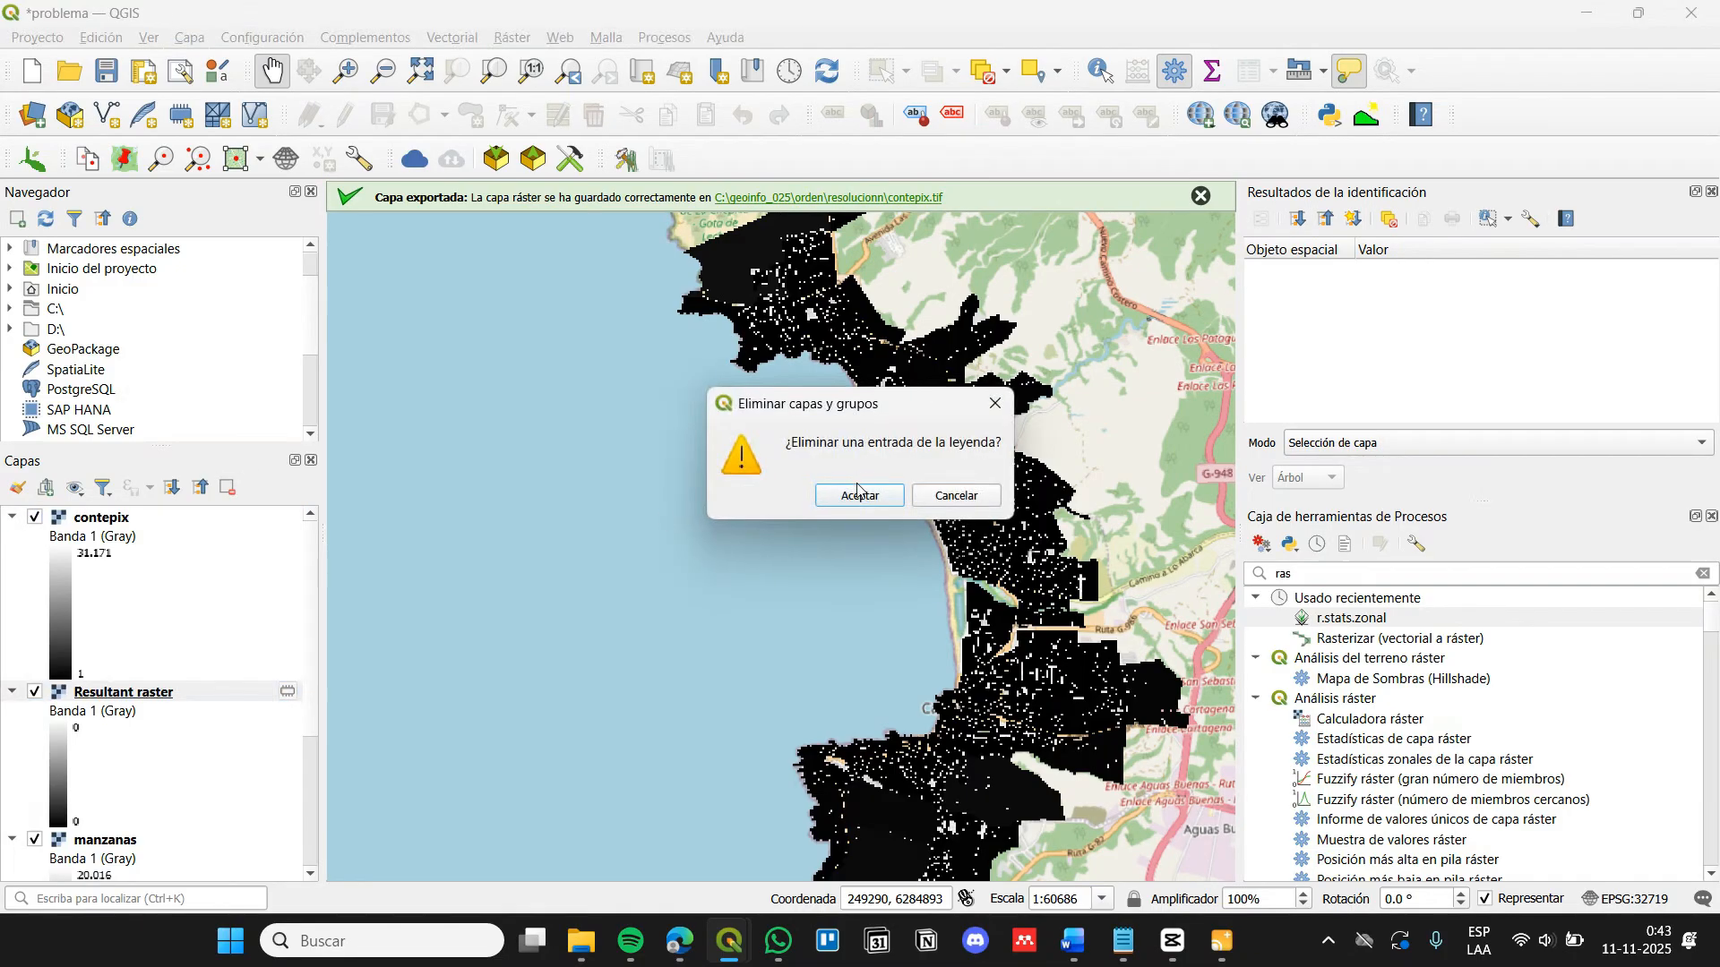
{"action": "left_click", "coordinate": [852, 491]}
{"action": "left_click", "coordinate": [1200, 198]}
{"action": "left_click_drag", "start_coordinate": [999, 488], "coordinate": [822, 466]}
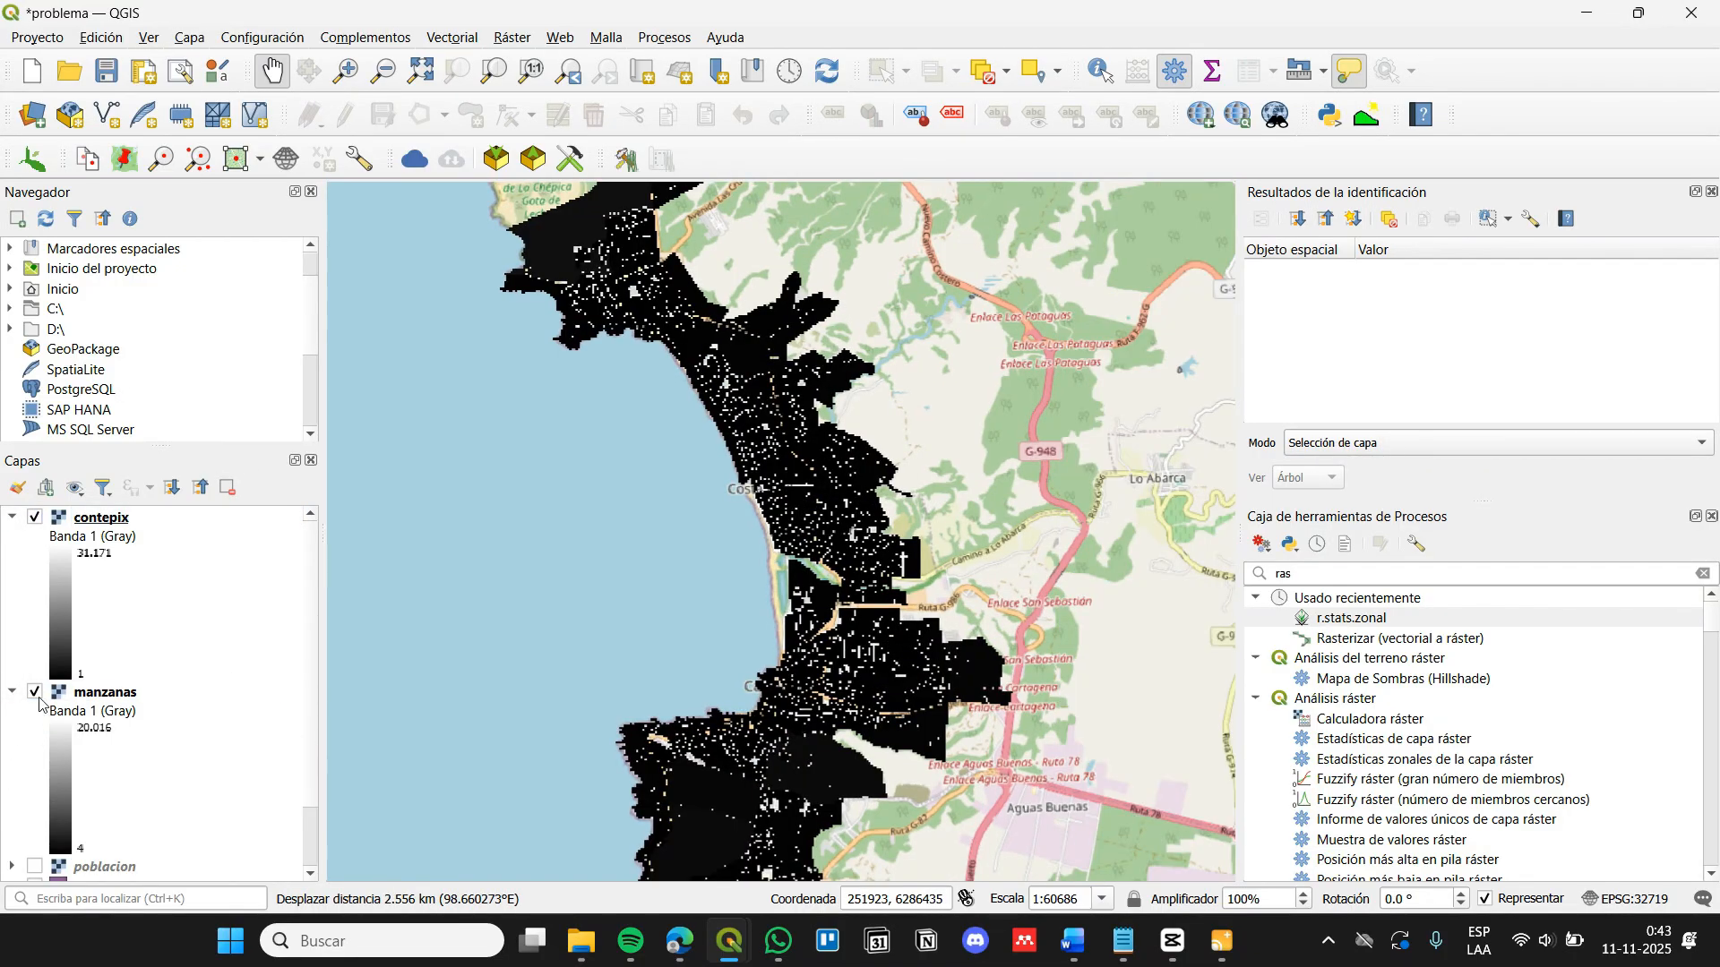
{"action": "left_click", "coordinate": [35, 693]}
Examine the coverage of the contepix raster across the coastal urban areas
{"action": "scroll", "coordinate": [52, 716], "scroll_direction": "down", "scroll_amount": 2}
{"action": "left_click_drag", "start_coordinate": [837, 600], "coordinate": [829, 667]}
{"action": "scroll", "coordinate": [737, 564], "scroll_direction": "down", "scroll_amount": 3}
{"action": "left_click_drag", "start_coordinate": [721, 295], "coordinate": [748, 699]}
{"action": "scroll", "coordinate": [747, 699], "scroll_direction": "up", "scroll_amount": 1}
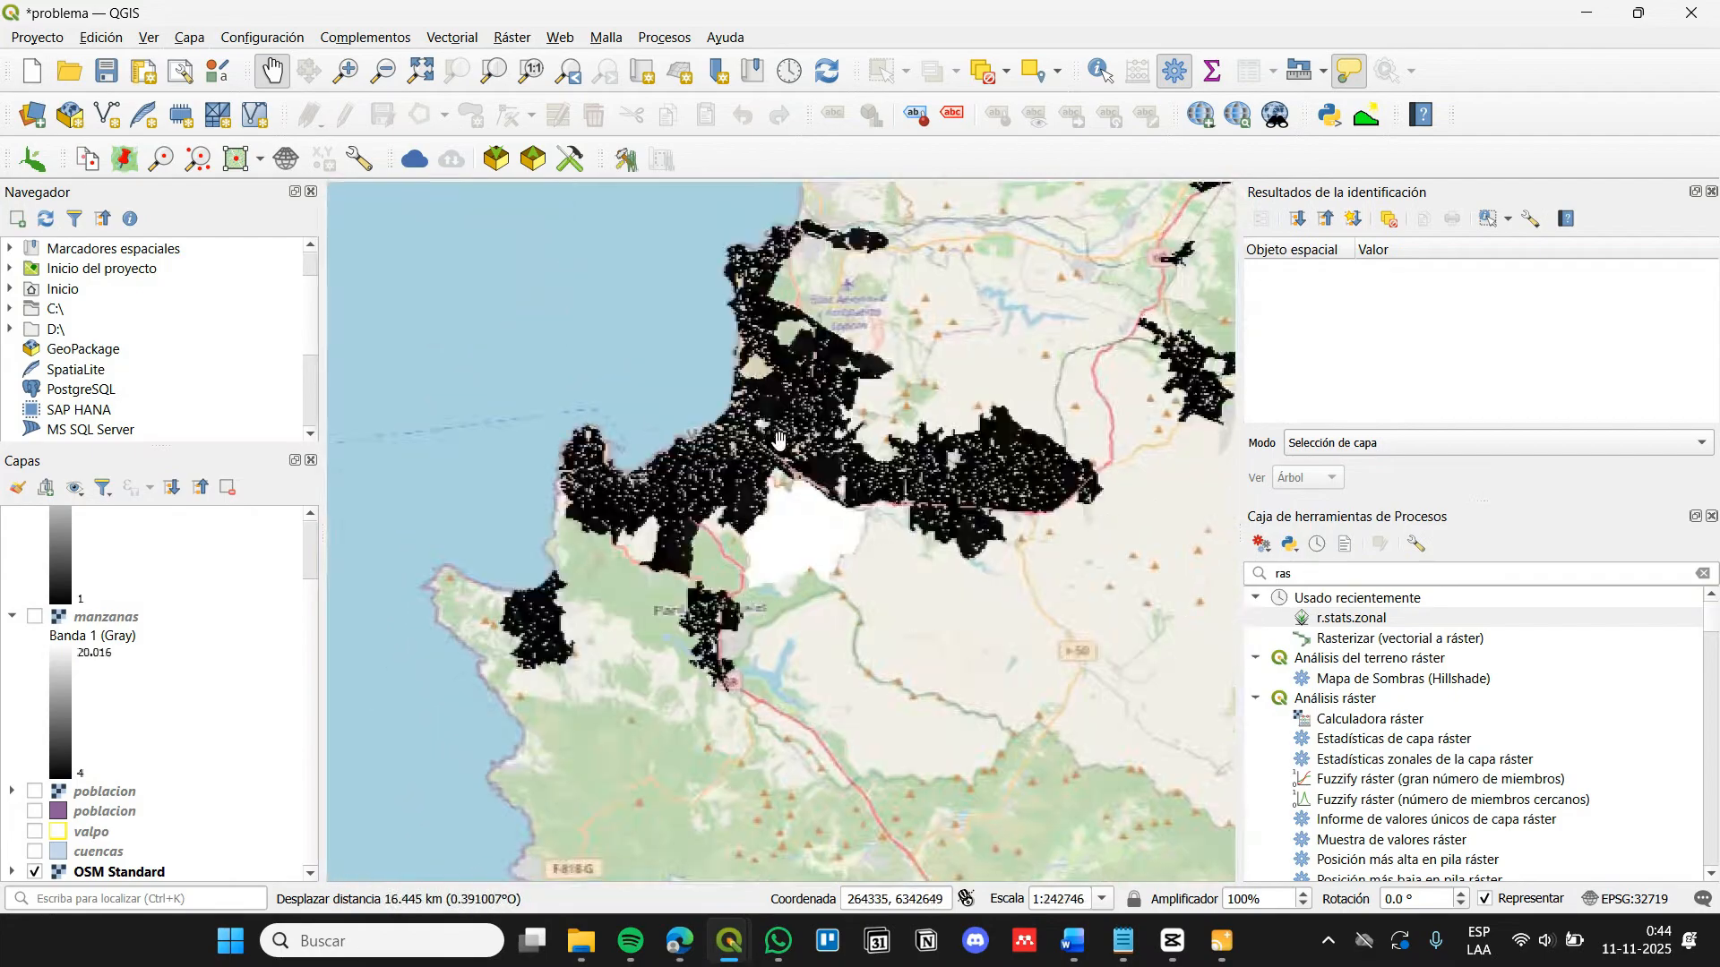
{"action": "left_click_drag", "start_coordinate": [795, 367], "coordinate": [817, 488]}
{"action": "scroll", "coordinate": [816, 488], "scroll_direction": "up", "scroll_amount": 2}
{"action": "left_click_drag", "start_coordinate": [723, 565], "coordinate": [690, 744]}
{"action": "scroll", "coordinate": [99, 671], "scroll_direction": "up", "scroll_amount": 3}
Style contepix with the paletted/unique values renderer, classifying Band 1 with random colors
{"action": "right_click", "coordinate": [102, 517]}
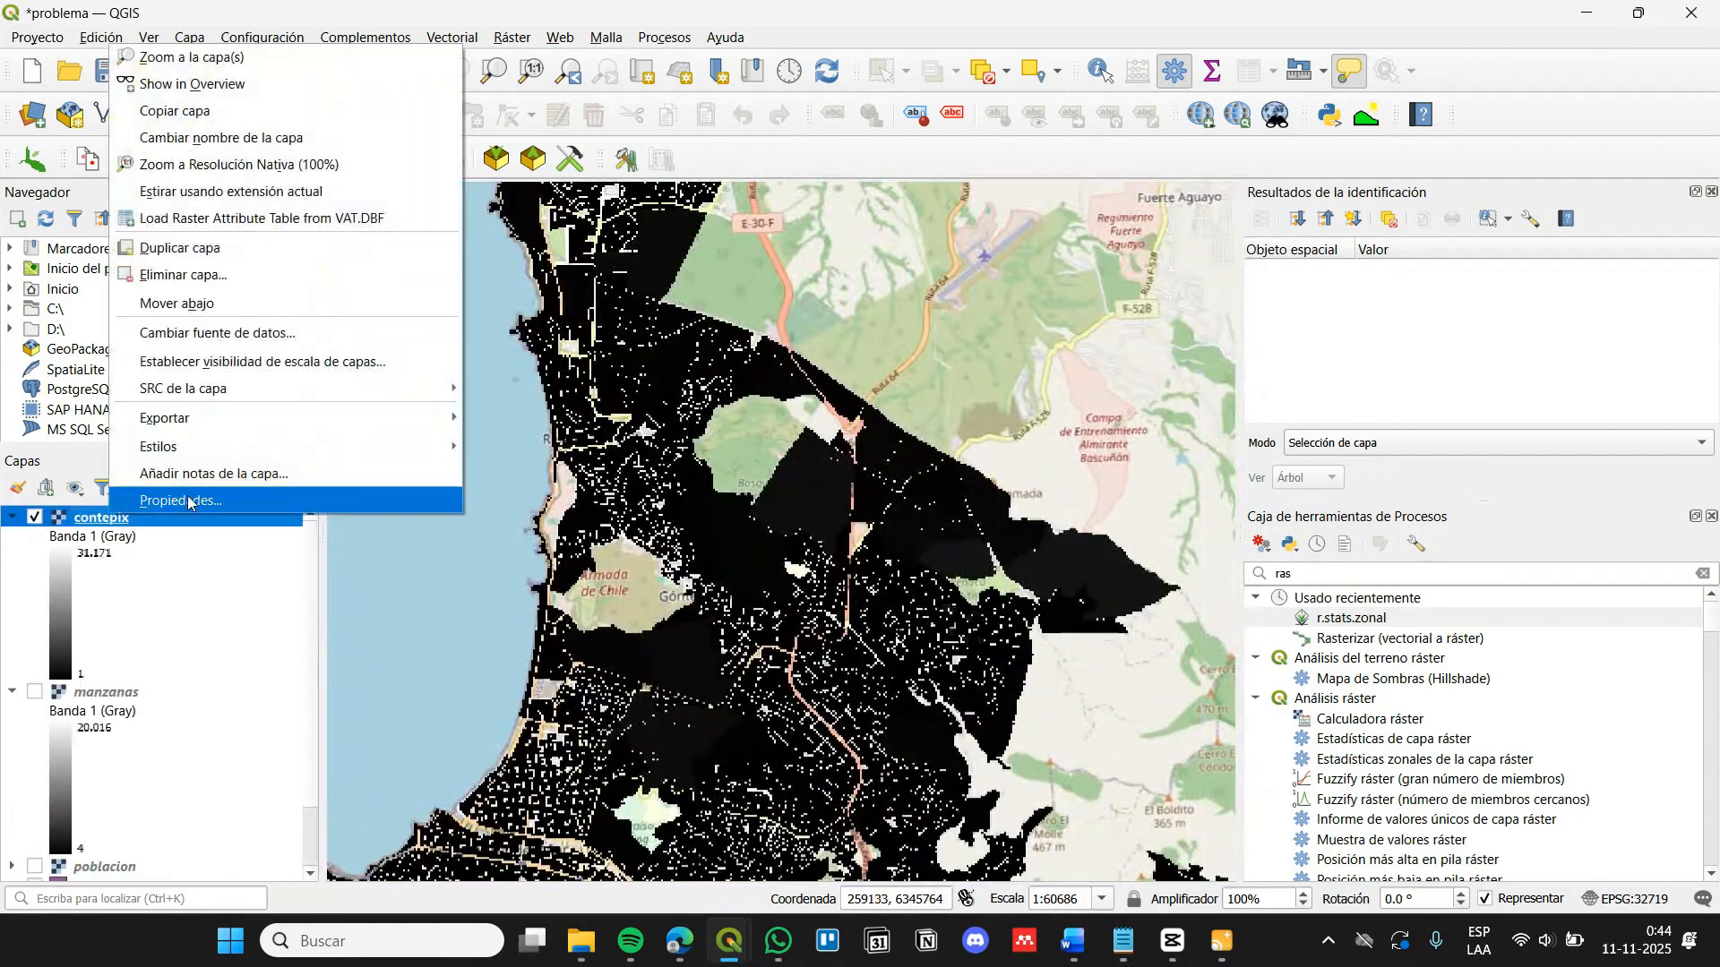
{"action": "left_click", "coordinate": [165, 500]}
{"action": "left_click", "coordinate": [588, 199]}
{"action": "key", "text": "Escape"}
{"action": "left_click", "coordinate": [588, 199]}
{"action": "left_click", "coordinate": [609, 224]}
{"action": "left_click", "coordinate": [690, 618]}
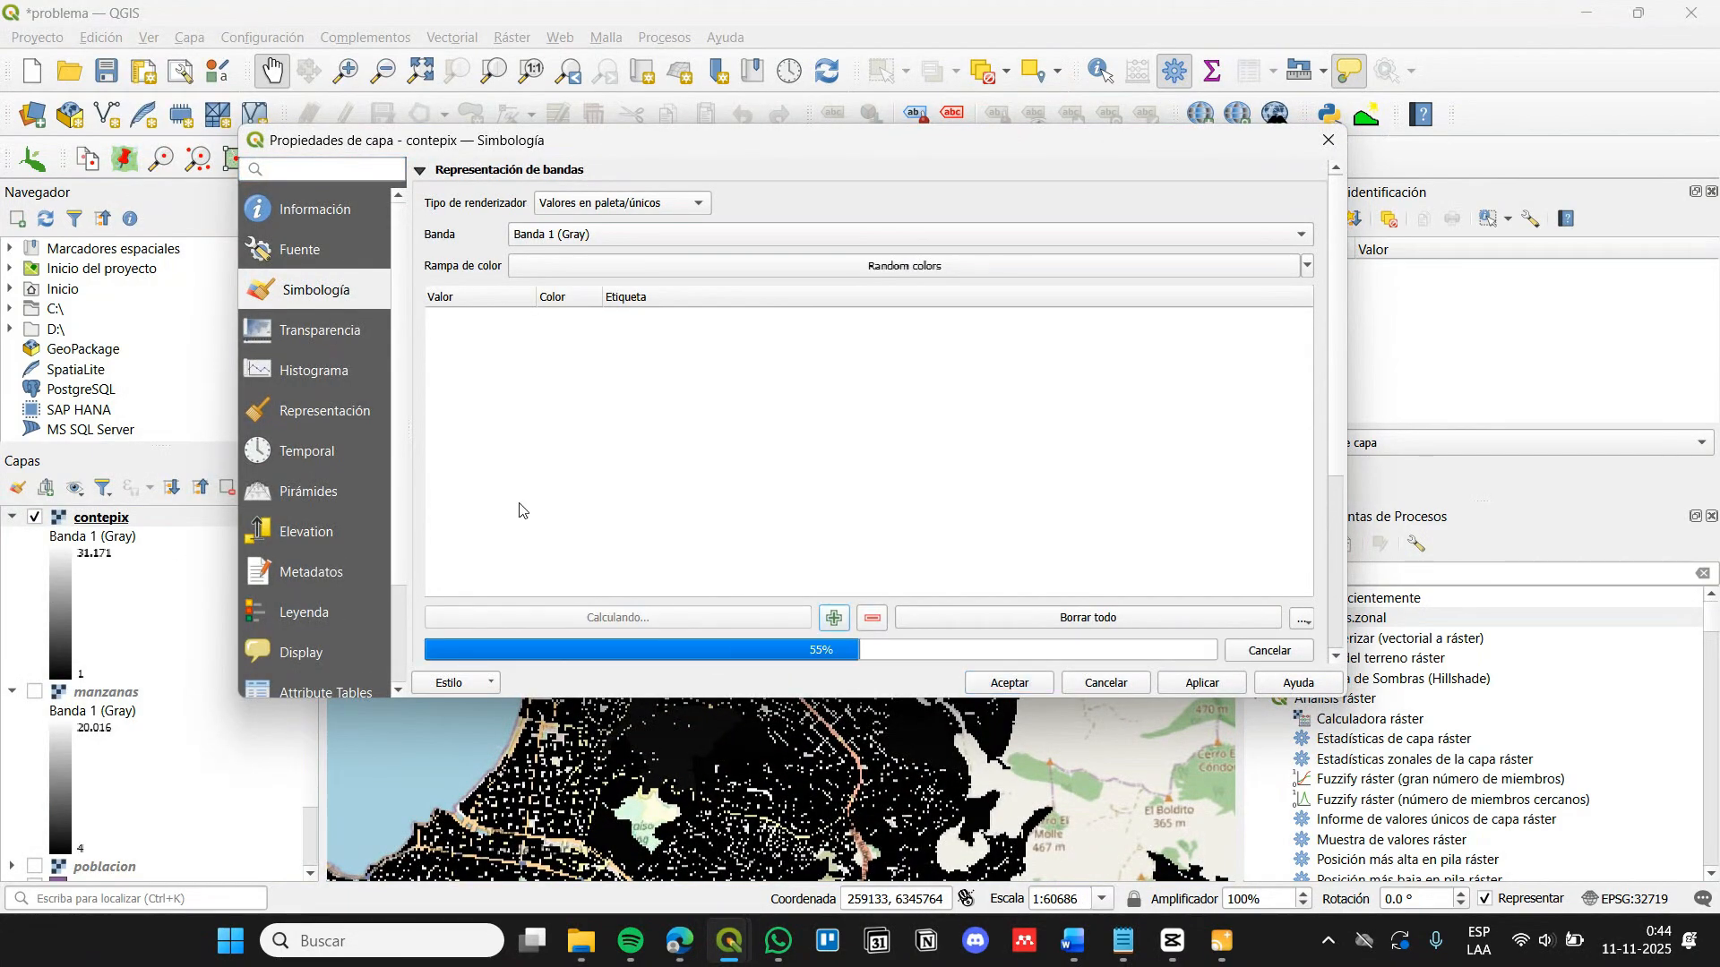
{"action": "left_click", "coordinate": [1009, 683]}
Expand the legend of contepix to list its classes and activate the Identify tool
{"action": "scroll", "coordinate": [869, 551], "scroll_direction": "down", "scroll_amount": 2}
{"action": "left_click_drag", "start_coordinate": [1038, 556], "coordinate": [635, 615]}
{"action": "scroll", "coordinate": [635, 614], "scroll_direction": "up", "scroll_amount": 5}
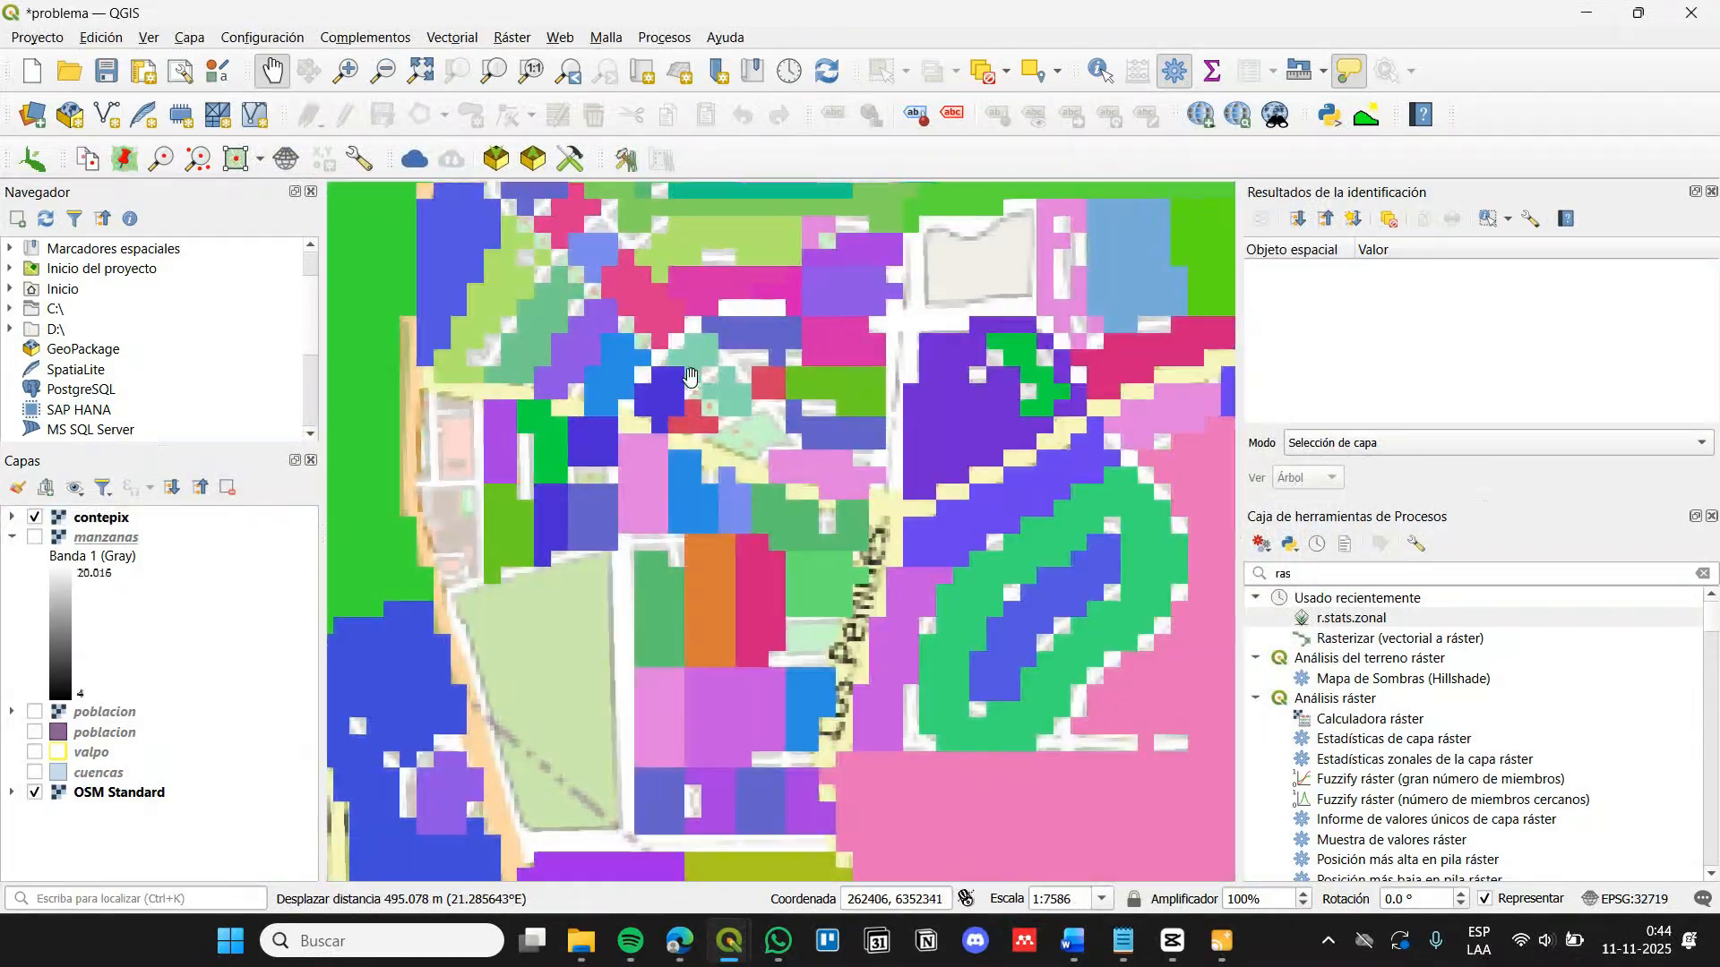
{"action": "left_click", "coordinate": [101, 518]}
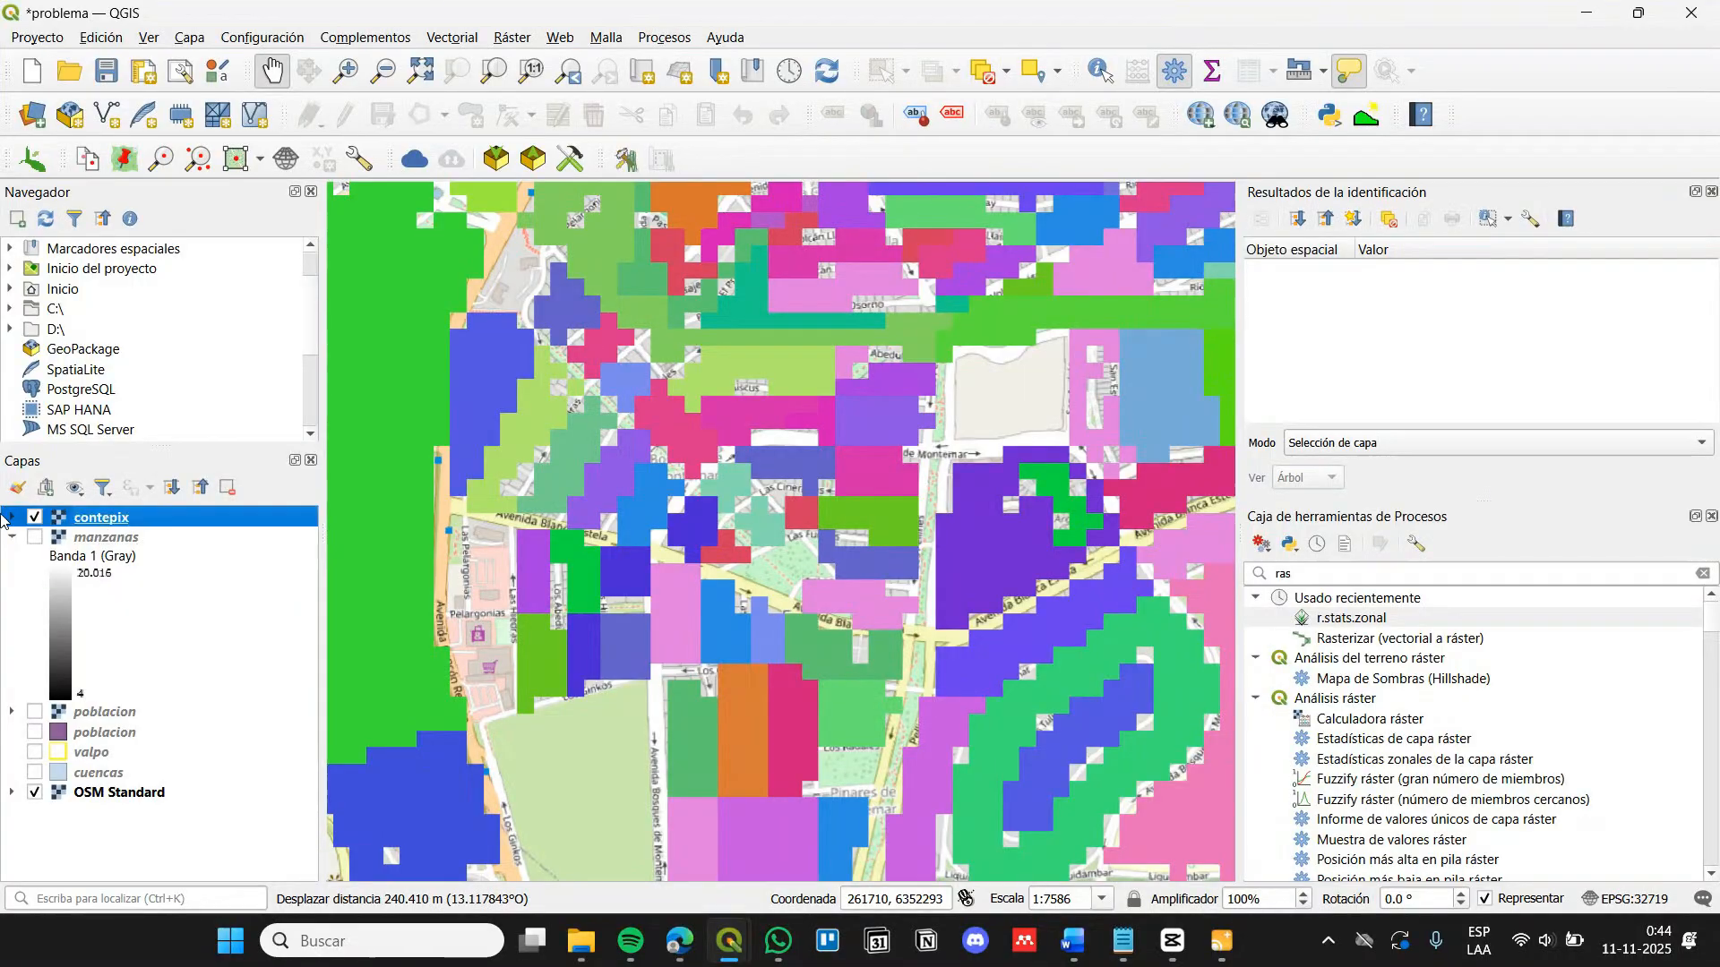
{"action": "left_click", "coordinate": [11, 517]}
{"action": "left_click", "coordinate": [1100, 72]}
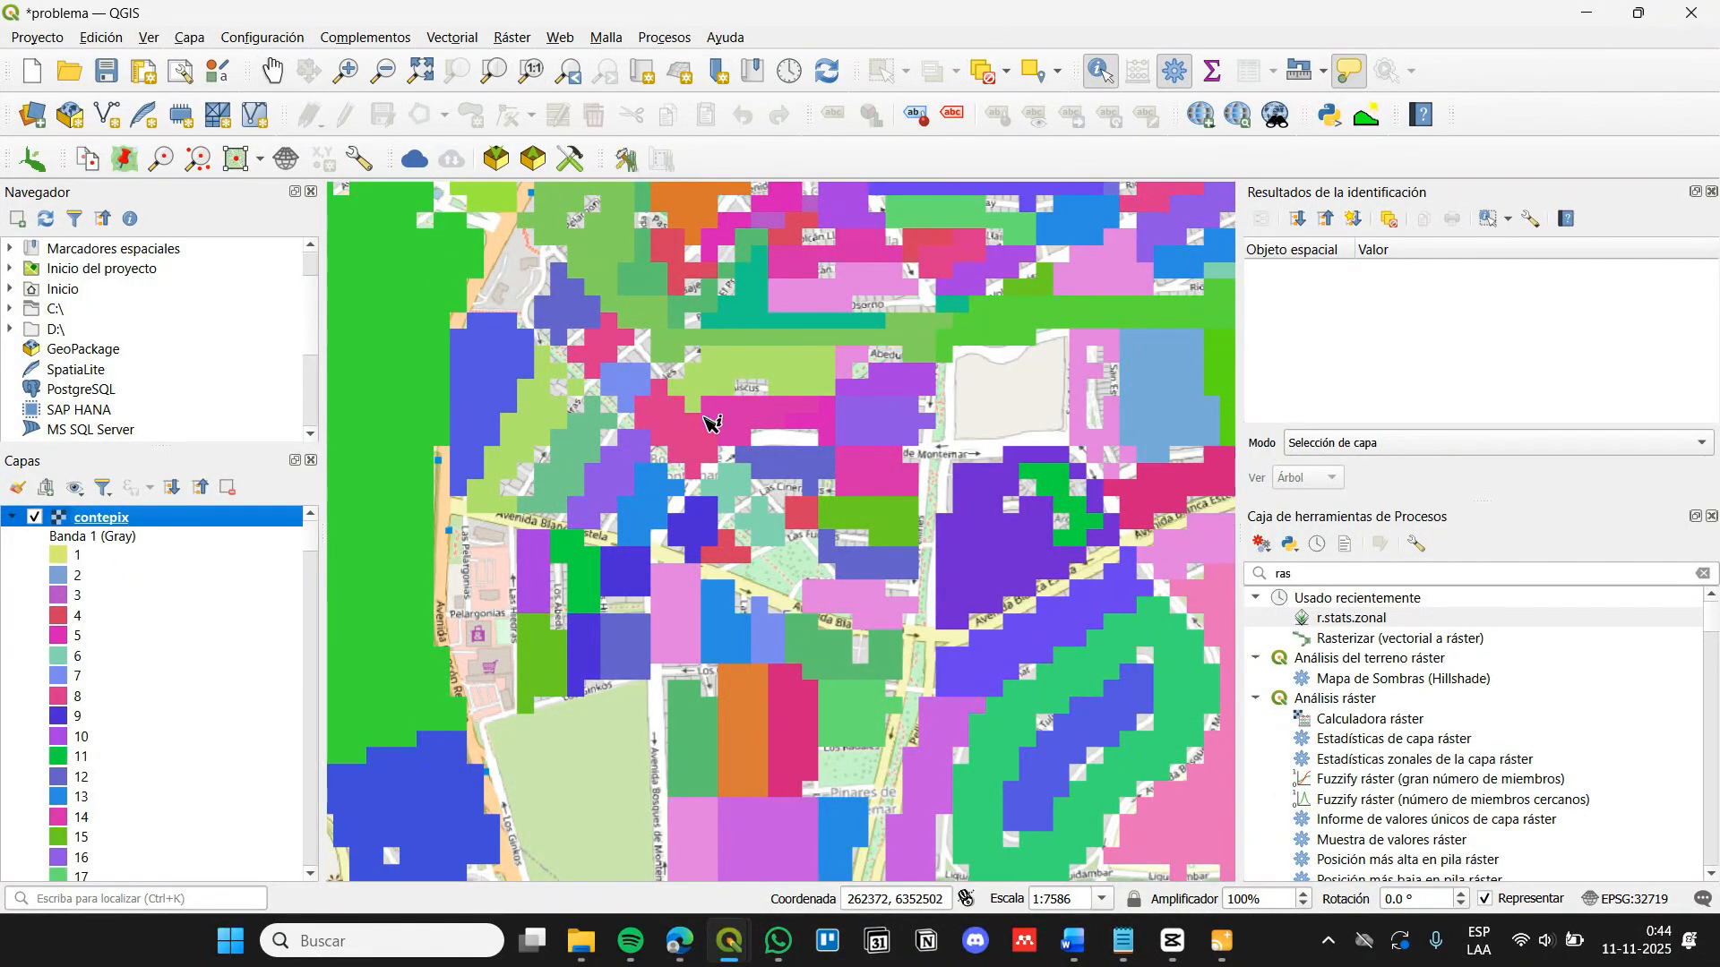
Identify contepix cells in several small blocks near the coast to check the cell count of each block
{"action": "left_click", "coordinate": [606, 374]}
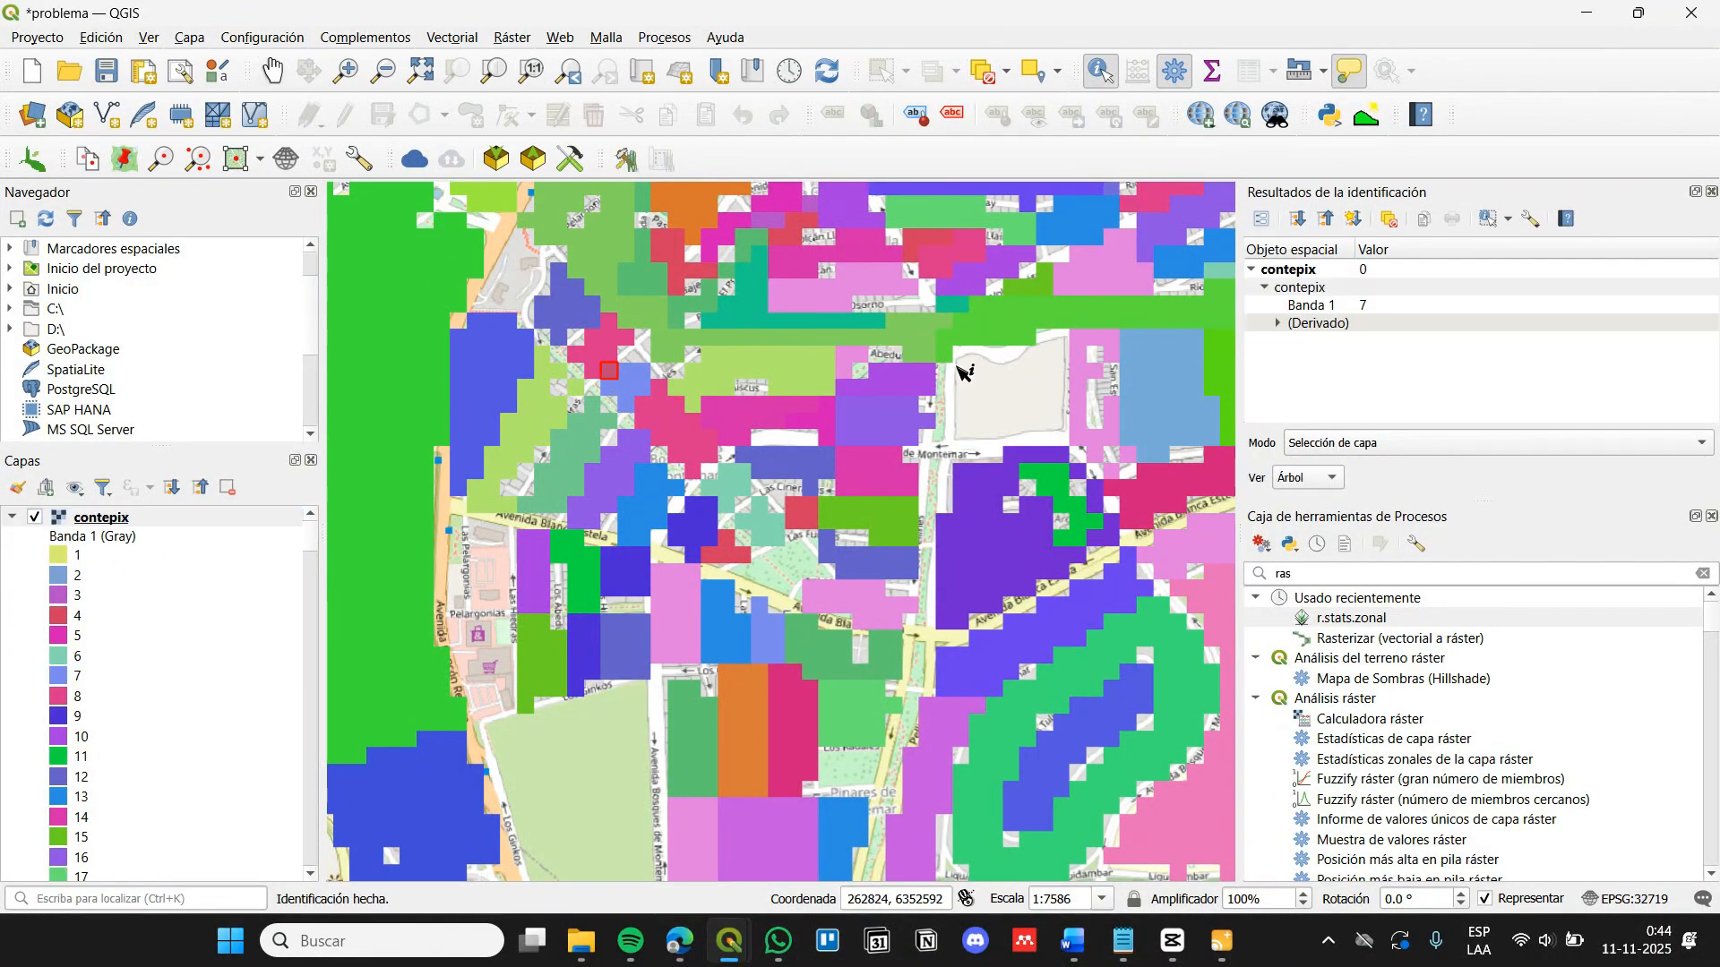
{"action": "left_click", "coordinate": [635, 387]}
{"action": "left_click", "coordinate": [625, 402]}
{"action": "left_click", "coordinate": [580, 356]}
{"action": "left_click", "coordinate": [614, 326]}
{"action": "left_click", "coordinate": [593, 356]}
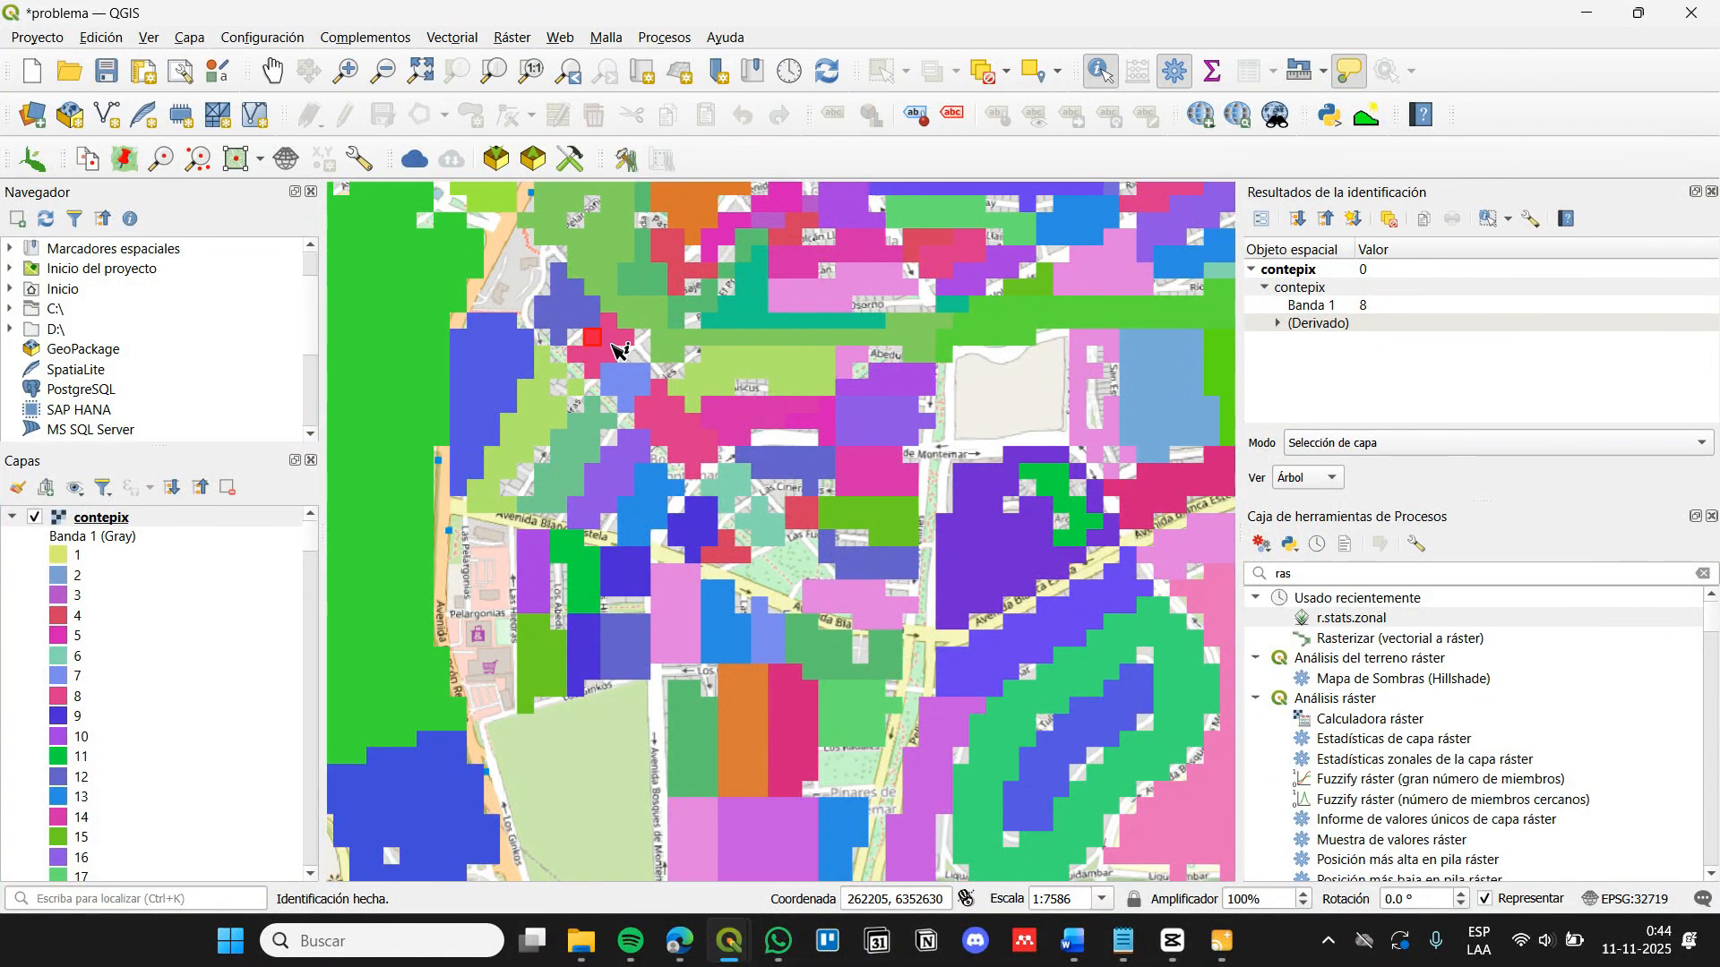
{"action": "left_click", "coordinate": [612, 345]}
{"action": "left_click", "coordinate": [660, 387]}
{"action": "left_click", "coordinate": [662, 408]}
{"action": "left_click", "coordinate": [678, 442]}
{"action": "left_click", "coordinate": [728, 546]}
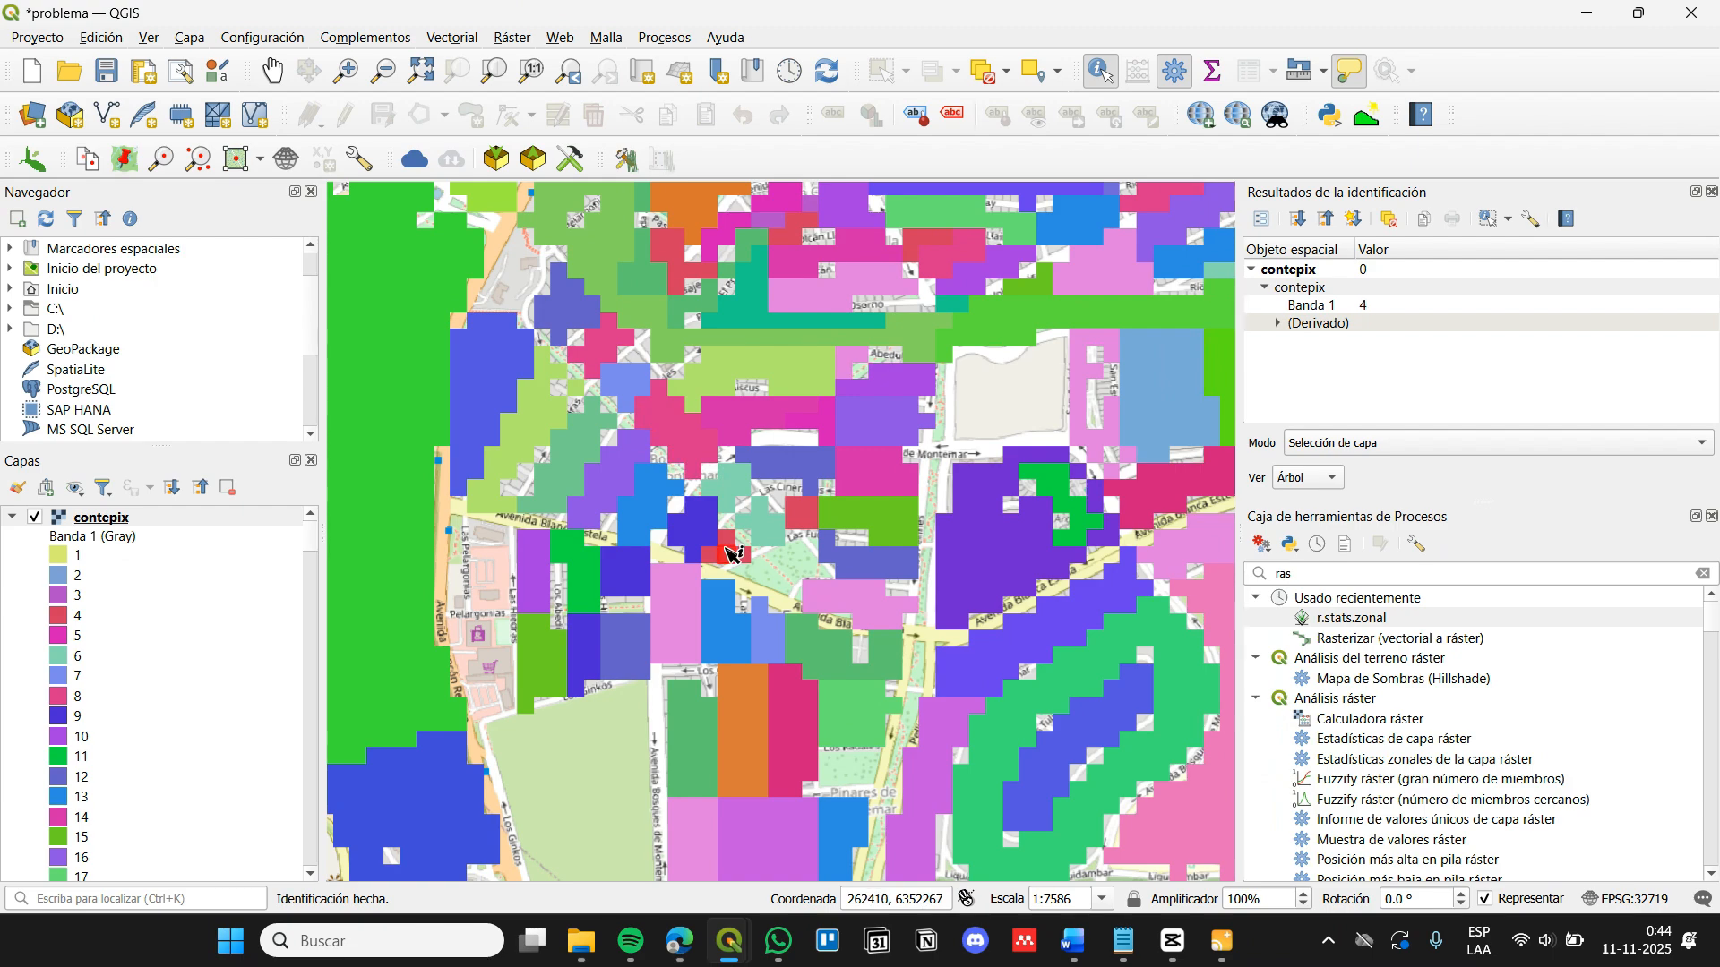
{"action": "left_click", "coordinate": [801, 522]}
Display the poblacion raster in place of contepix and identify the population value at several cells of the large coastal block
{"action": "left_click", "coordinate": [18, 515]}
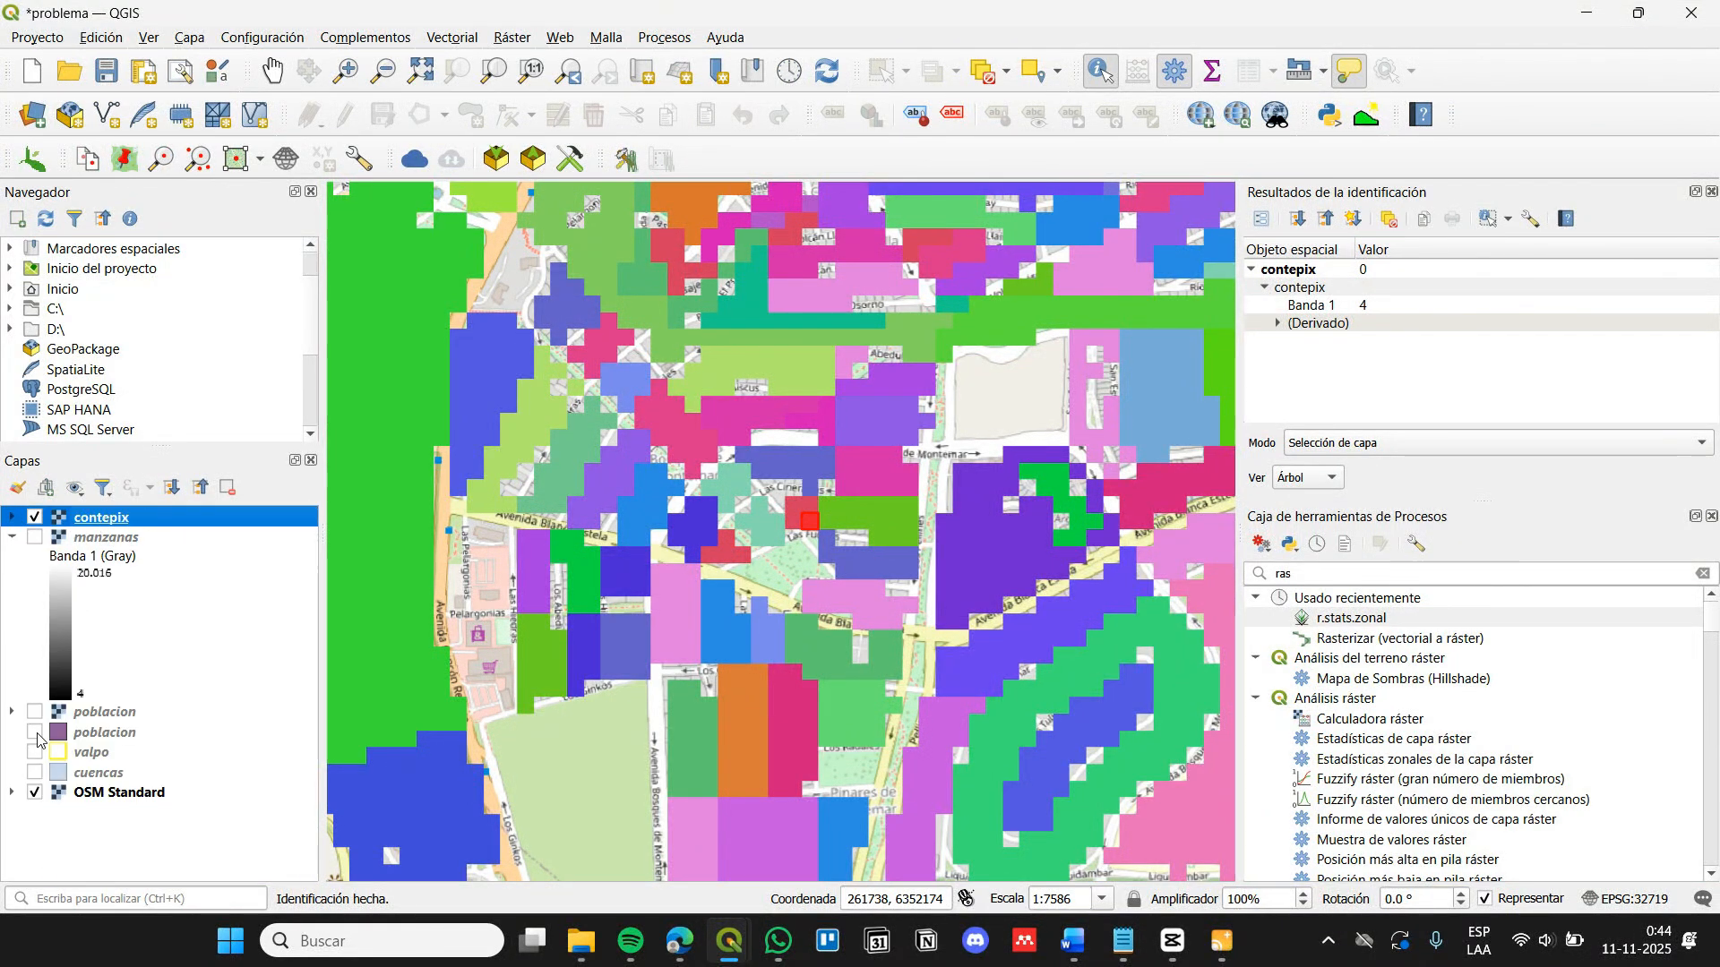
{"action": "left_click", "coordinate": [35, 712]}
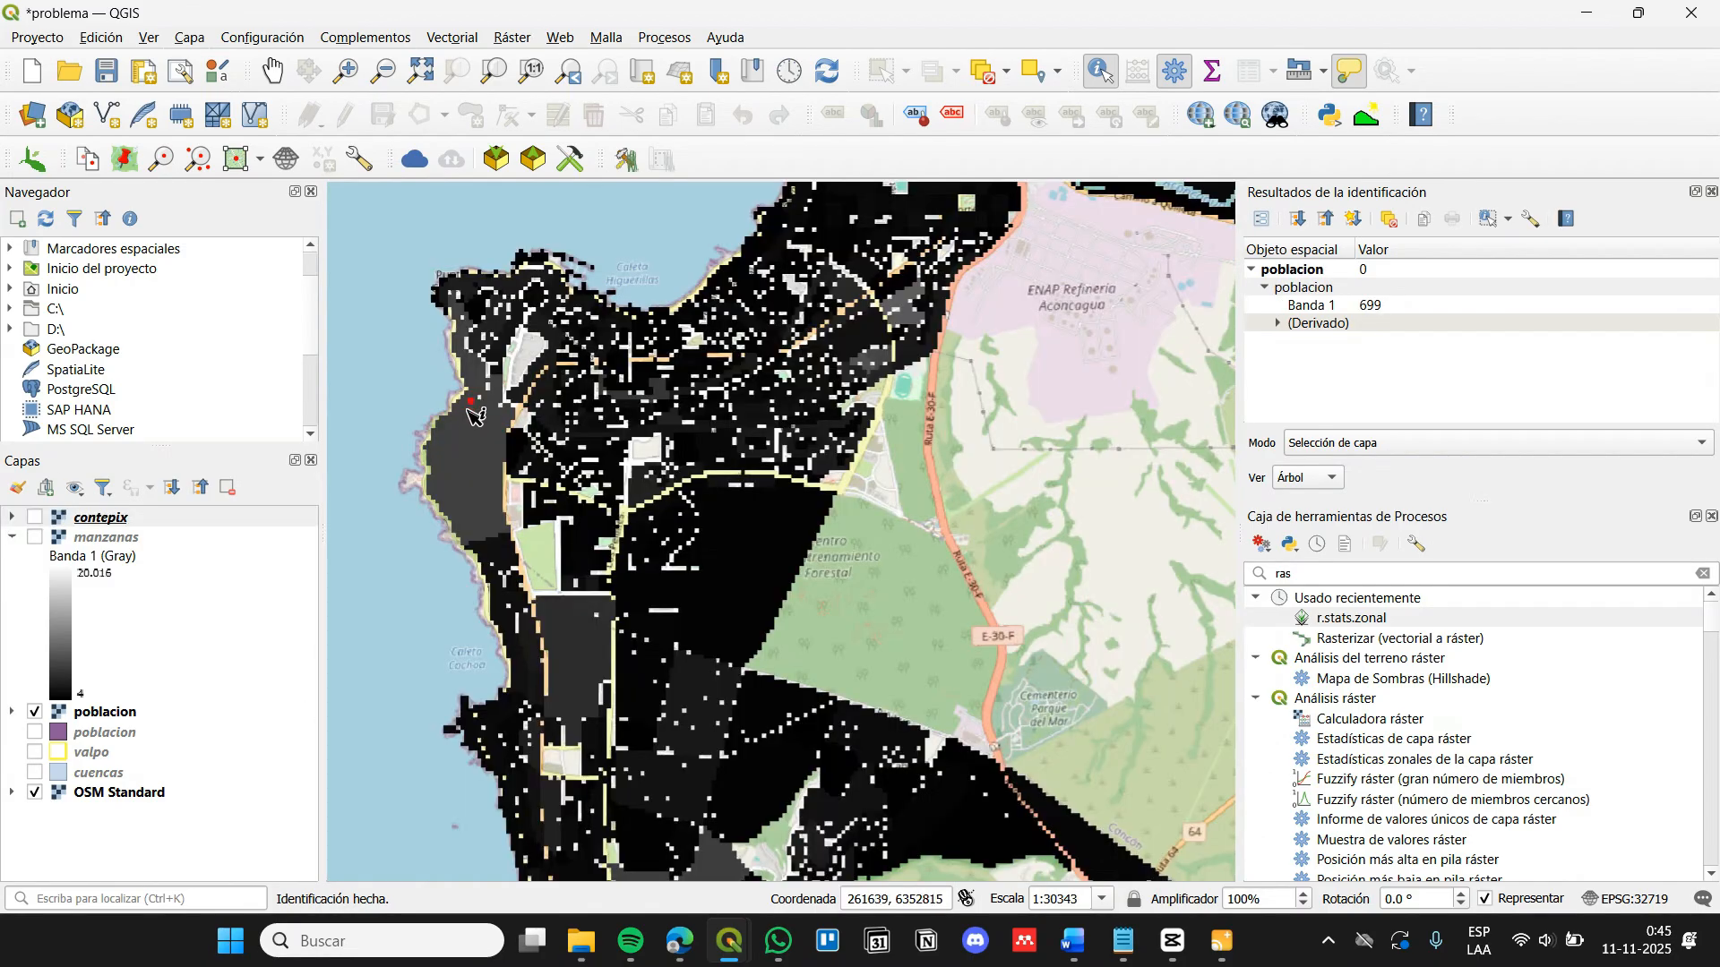
{"action": "left_click", "coordinate": [447, 425]}
{"action": "left_click", "coordinate": [442, 431]}
{"action": "left_click", "coordinate": [433, 485]}
{"action": "left_click", "coordinate": [446, 497]}
{"action": "left_click", "coordinate": [466, 535]}
{"action": "left_click", "coordinate": [507, 530]}
Open the raster calculator and build the expression "poblacion@1"/"contepix@1"
{"action": "left_click", "coordinate": [510, 37]}
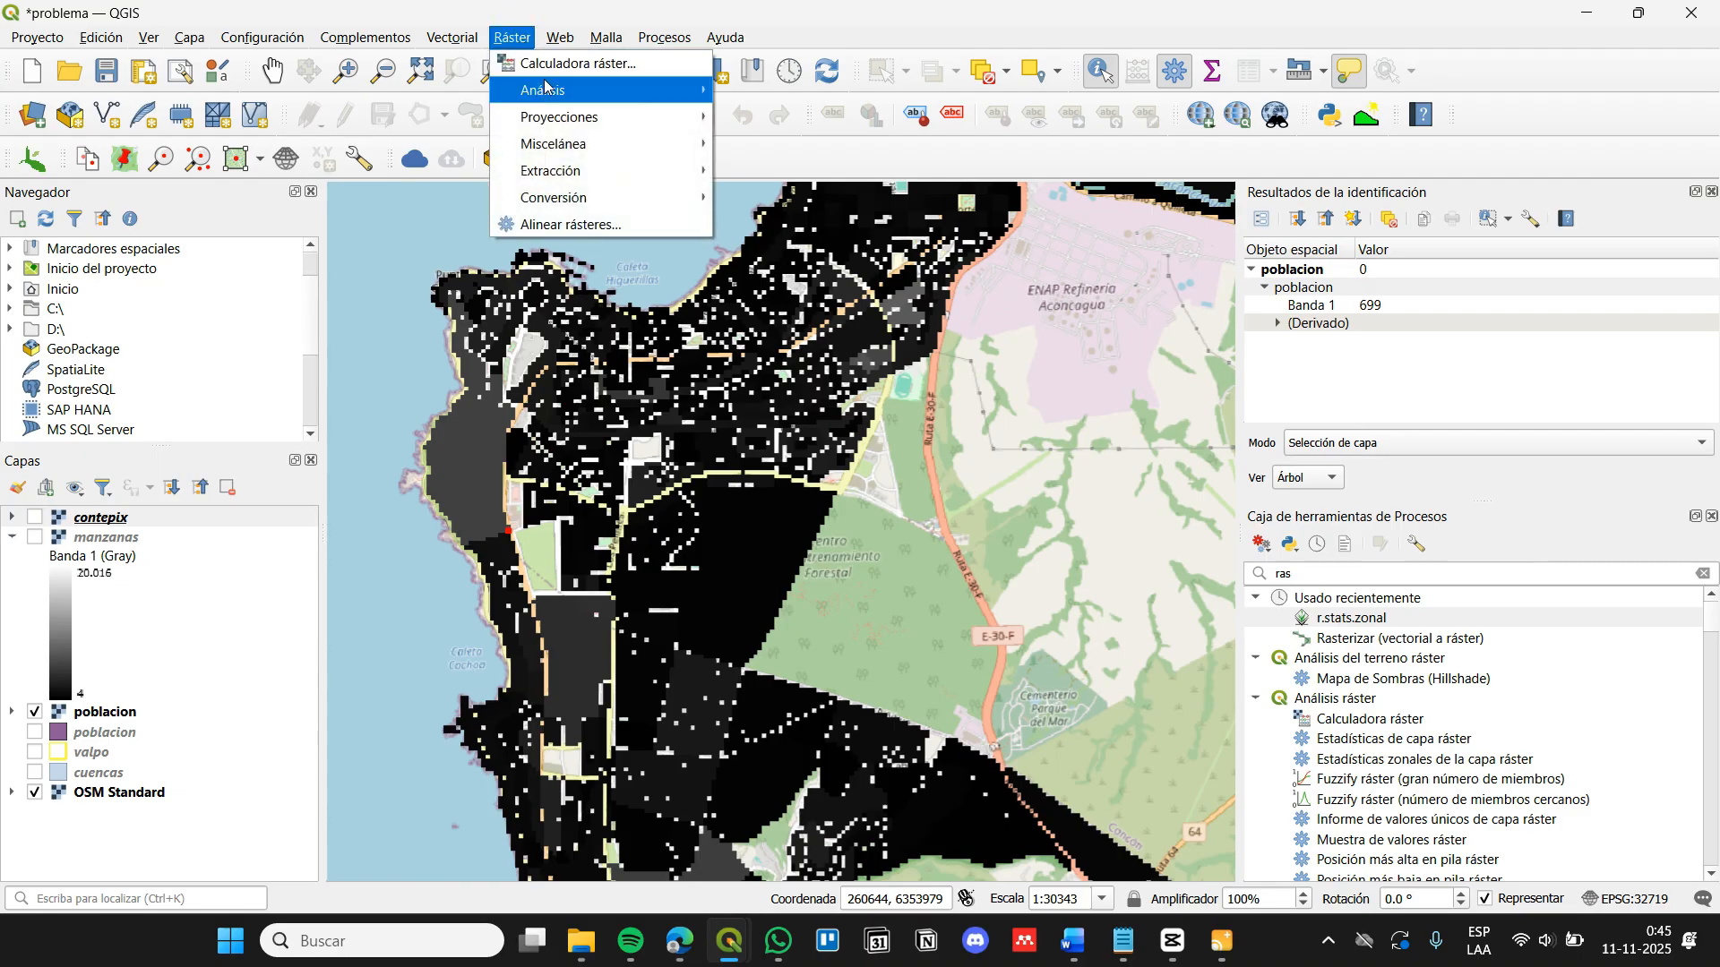
{"action": "left_click", "coordinate": [568, 61]}
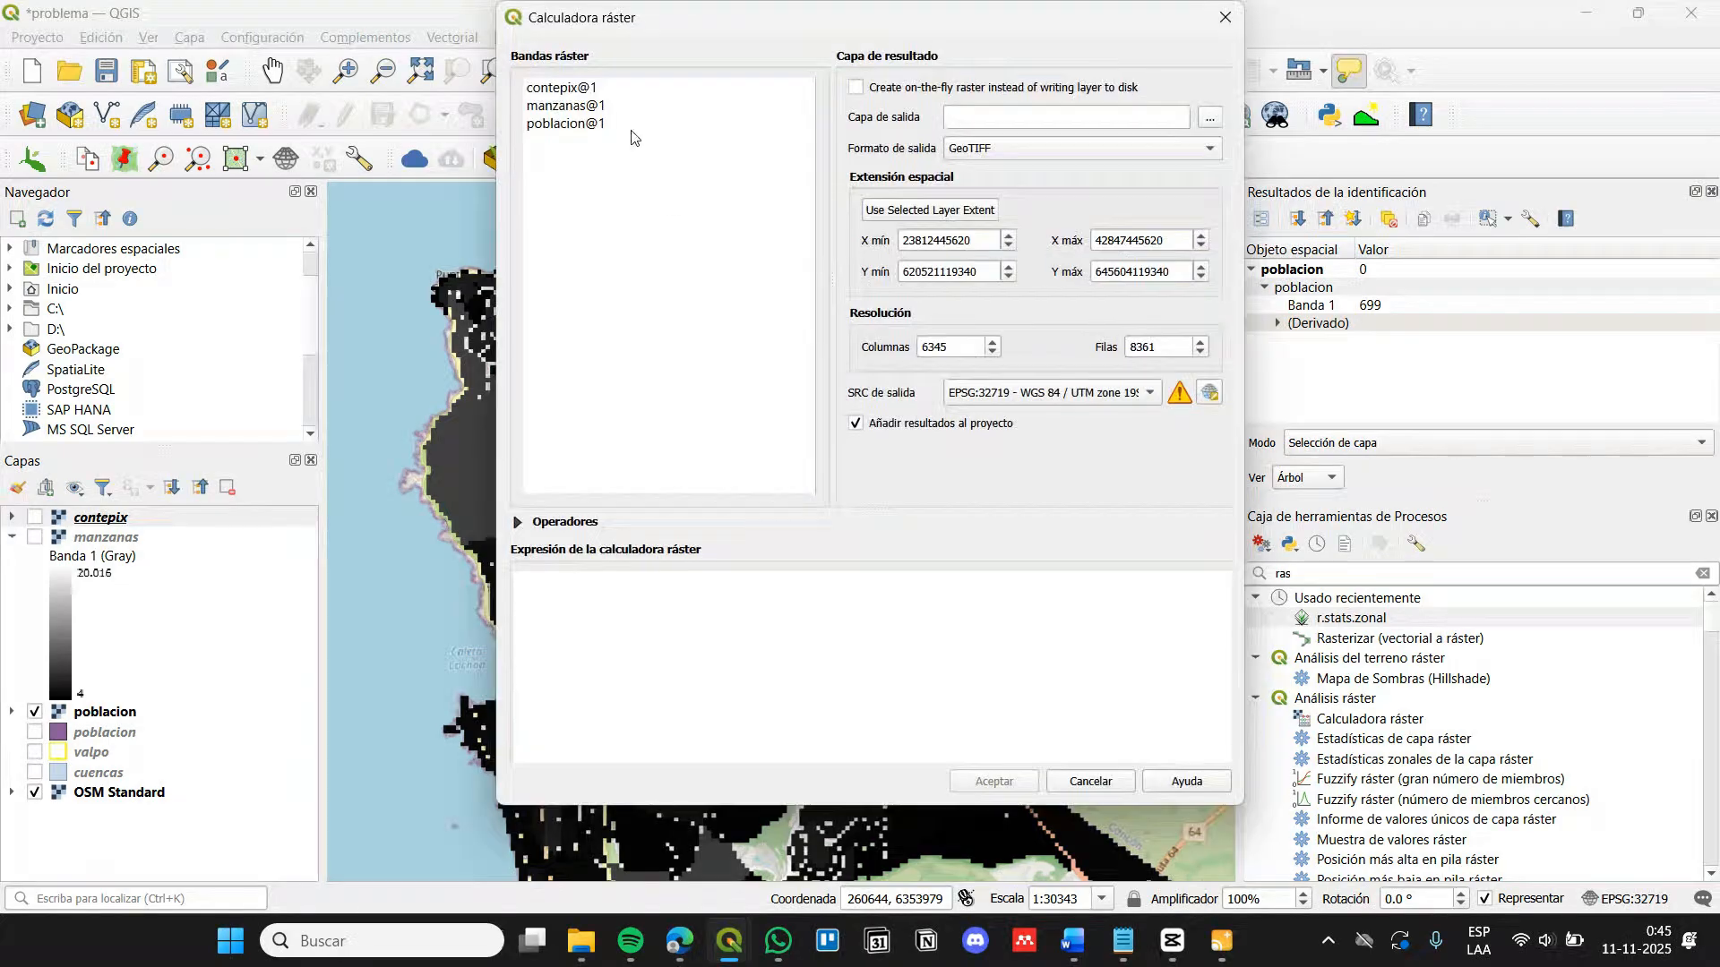
{"action": "double_click", "coordinate": [566, 124]}
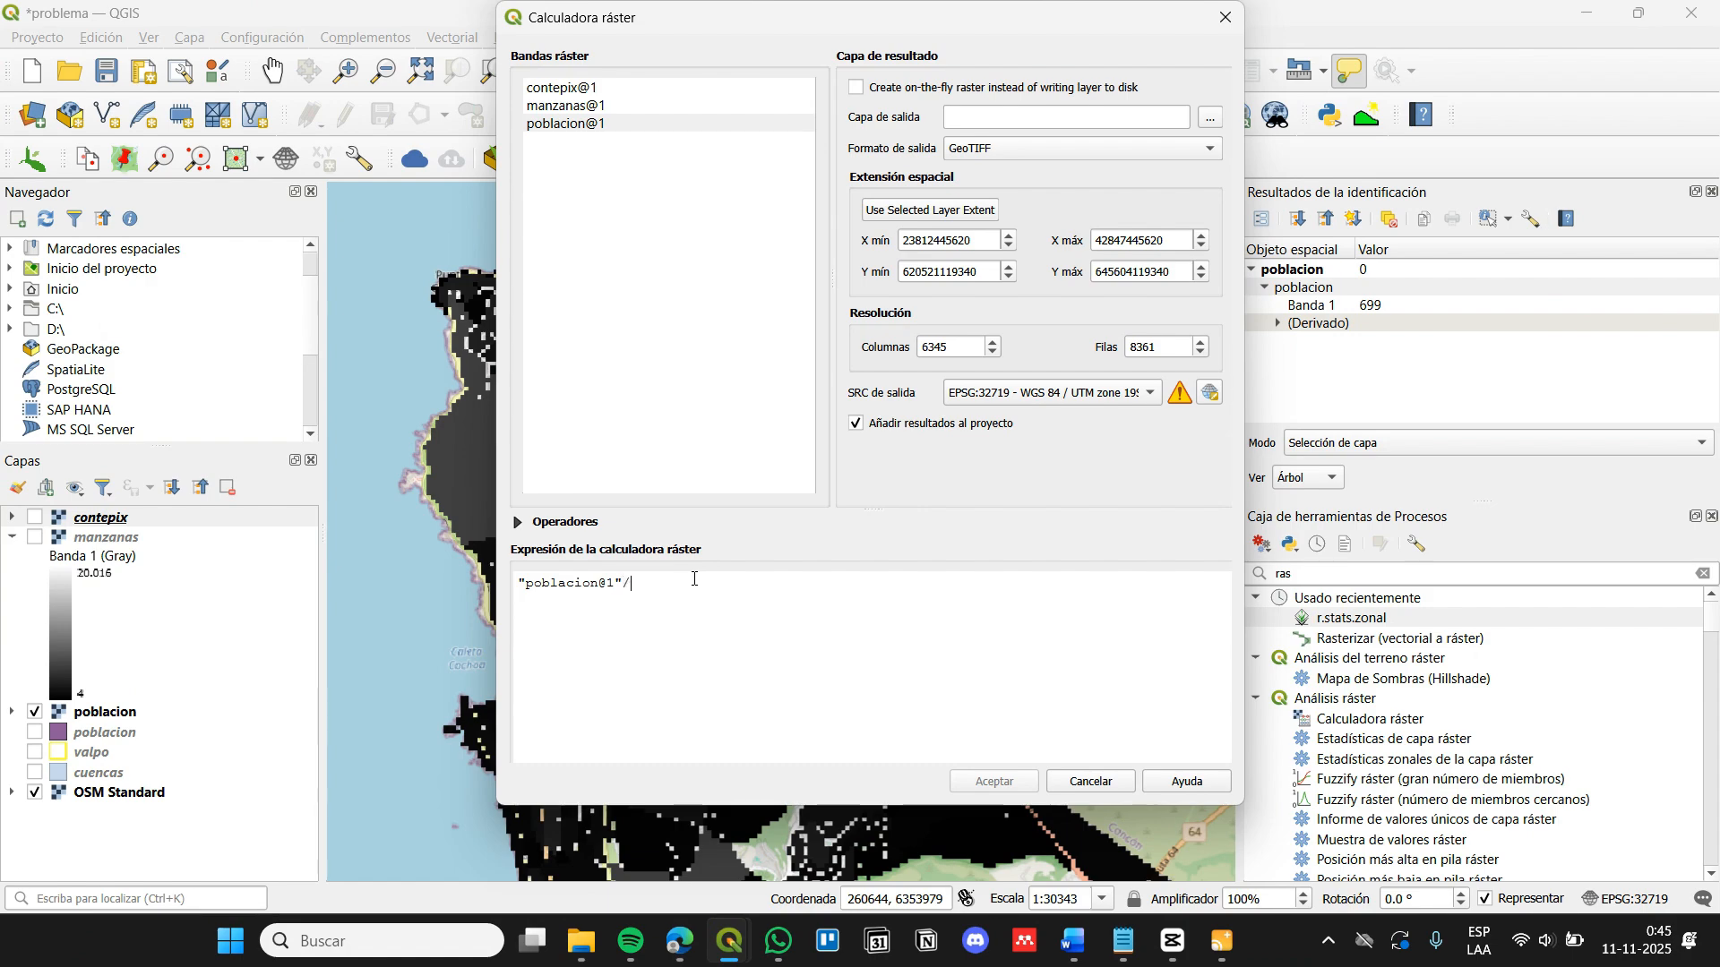
{"action": "double_click", "coordinate": [564, 88]}
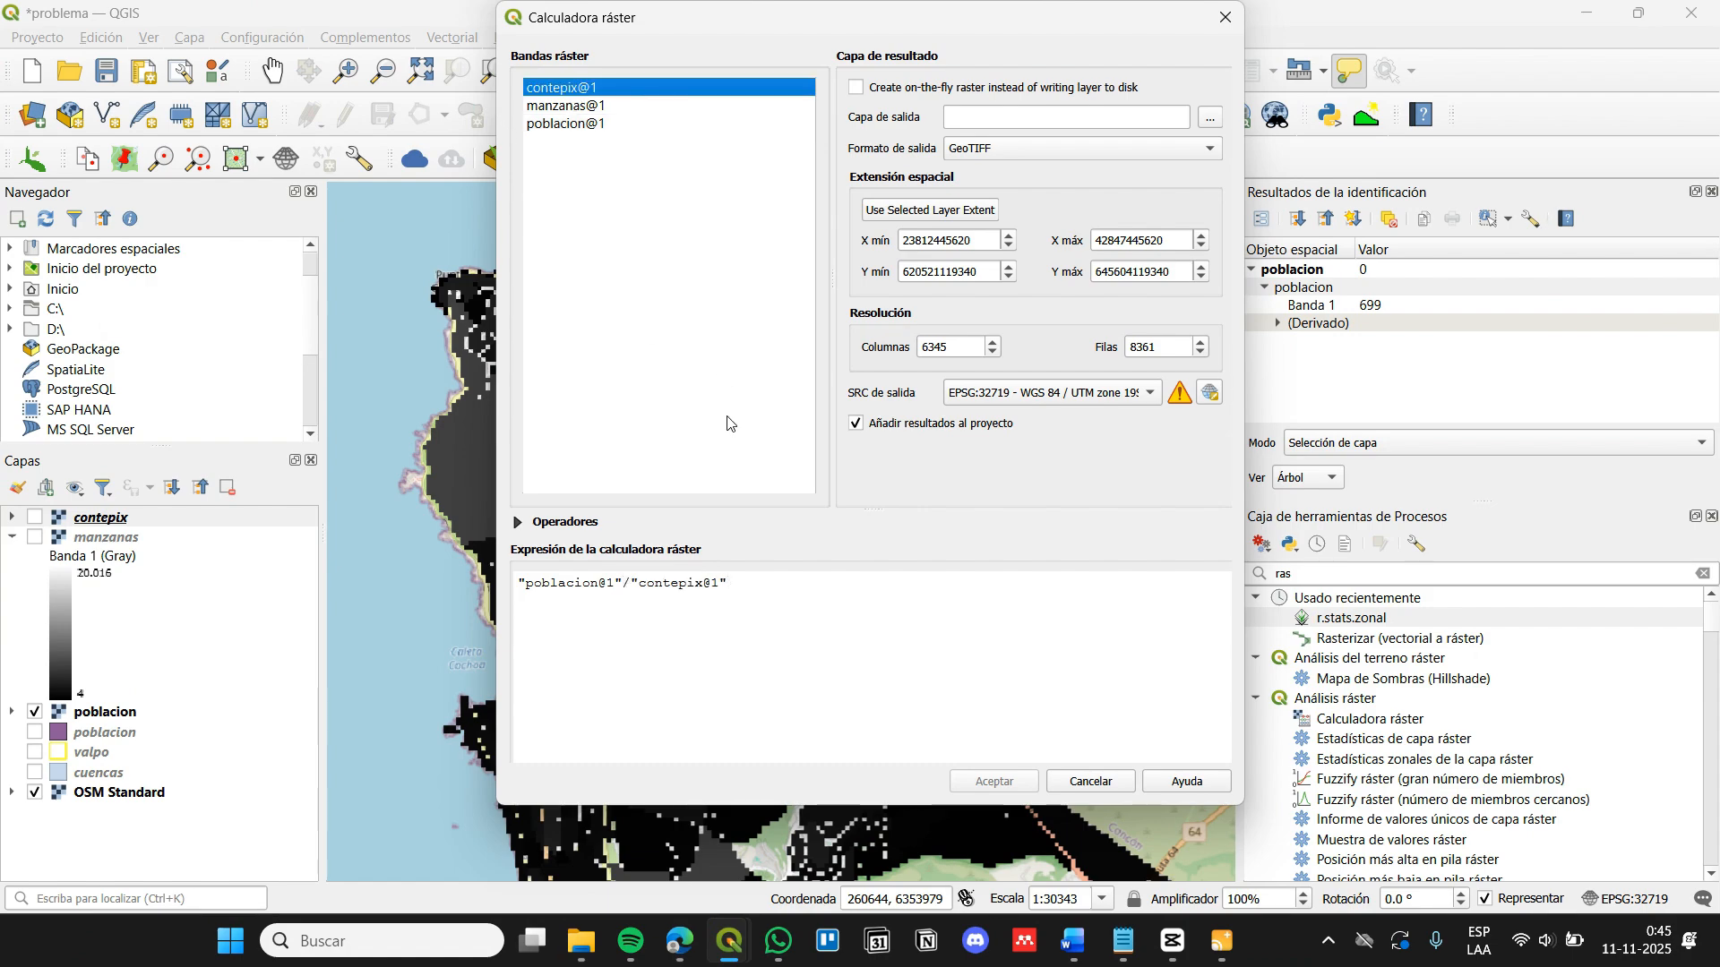
Set the output file to densidad_pob in the resolucionn folder and run the raster calculation
{"action": "left_click", "coordinate": [1211, 119]}
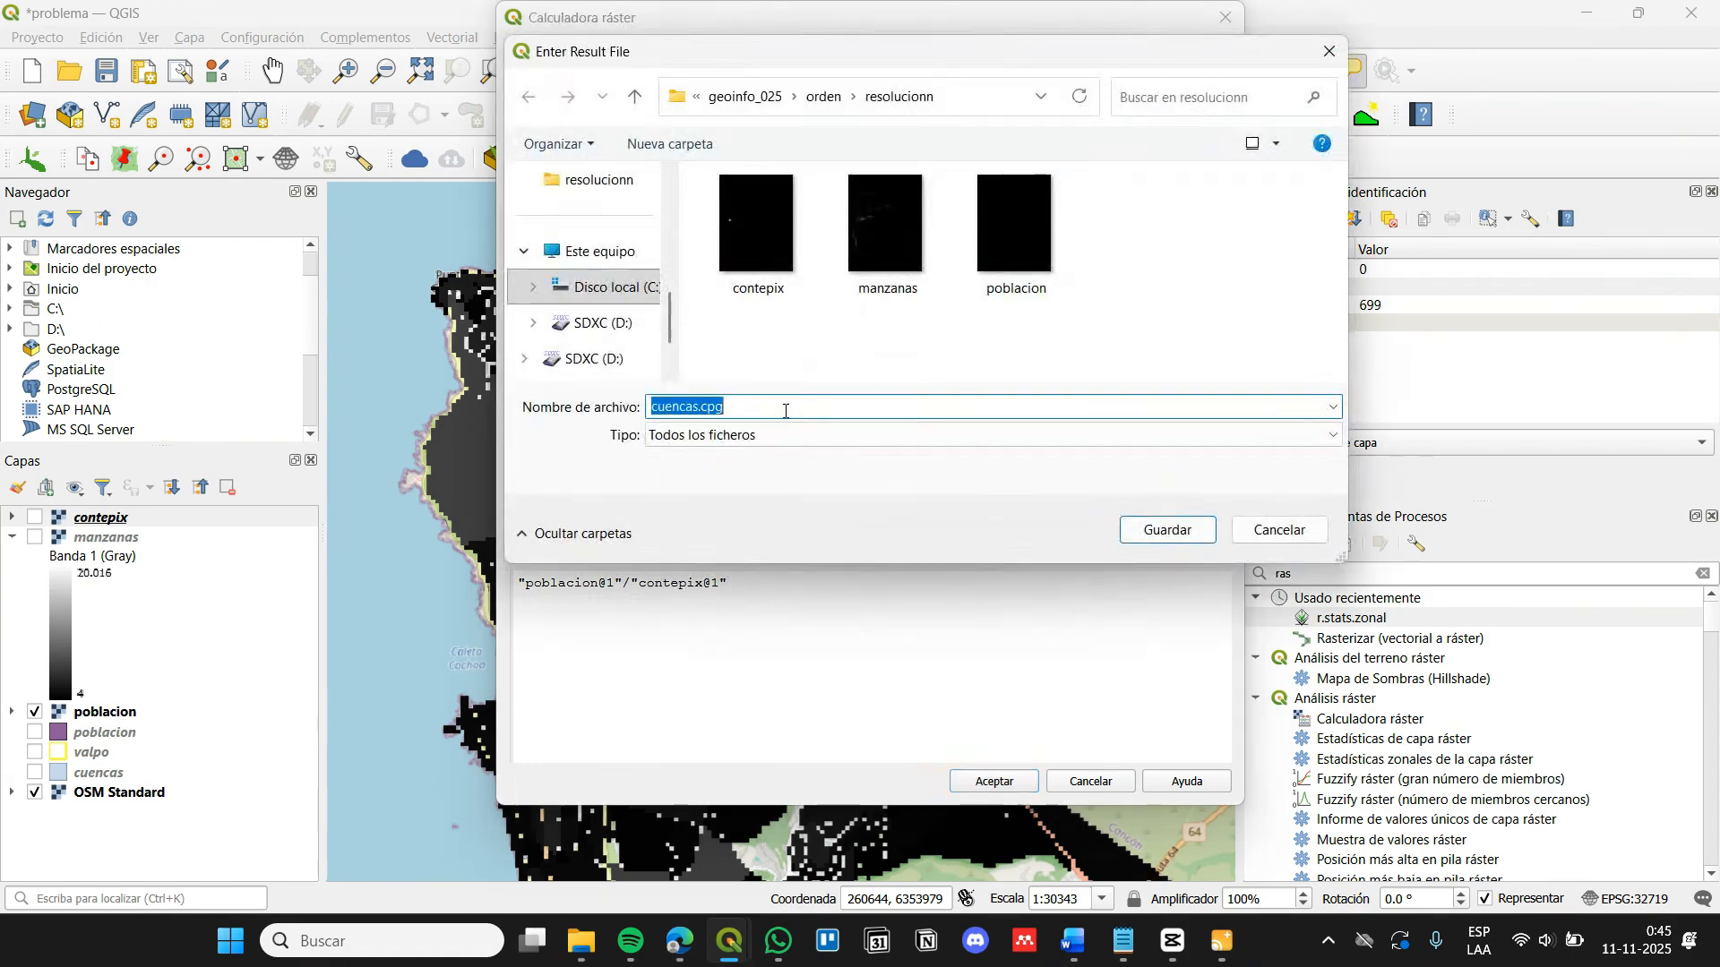
{"action": "key", "text": "BackSpace"}
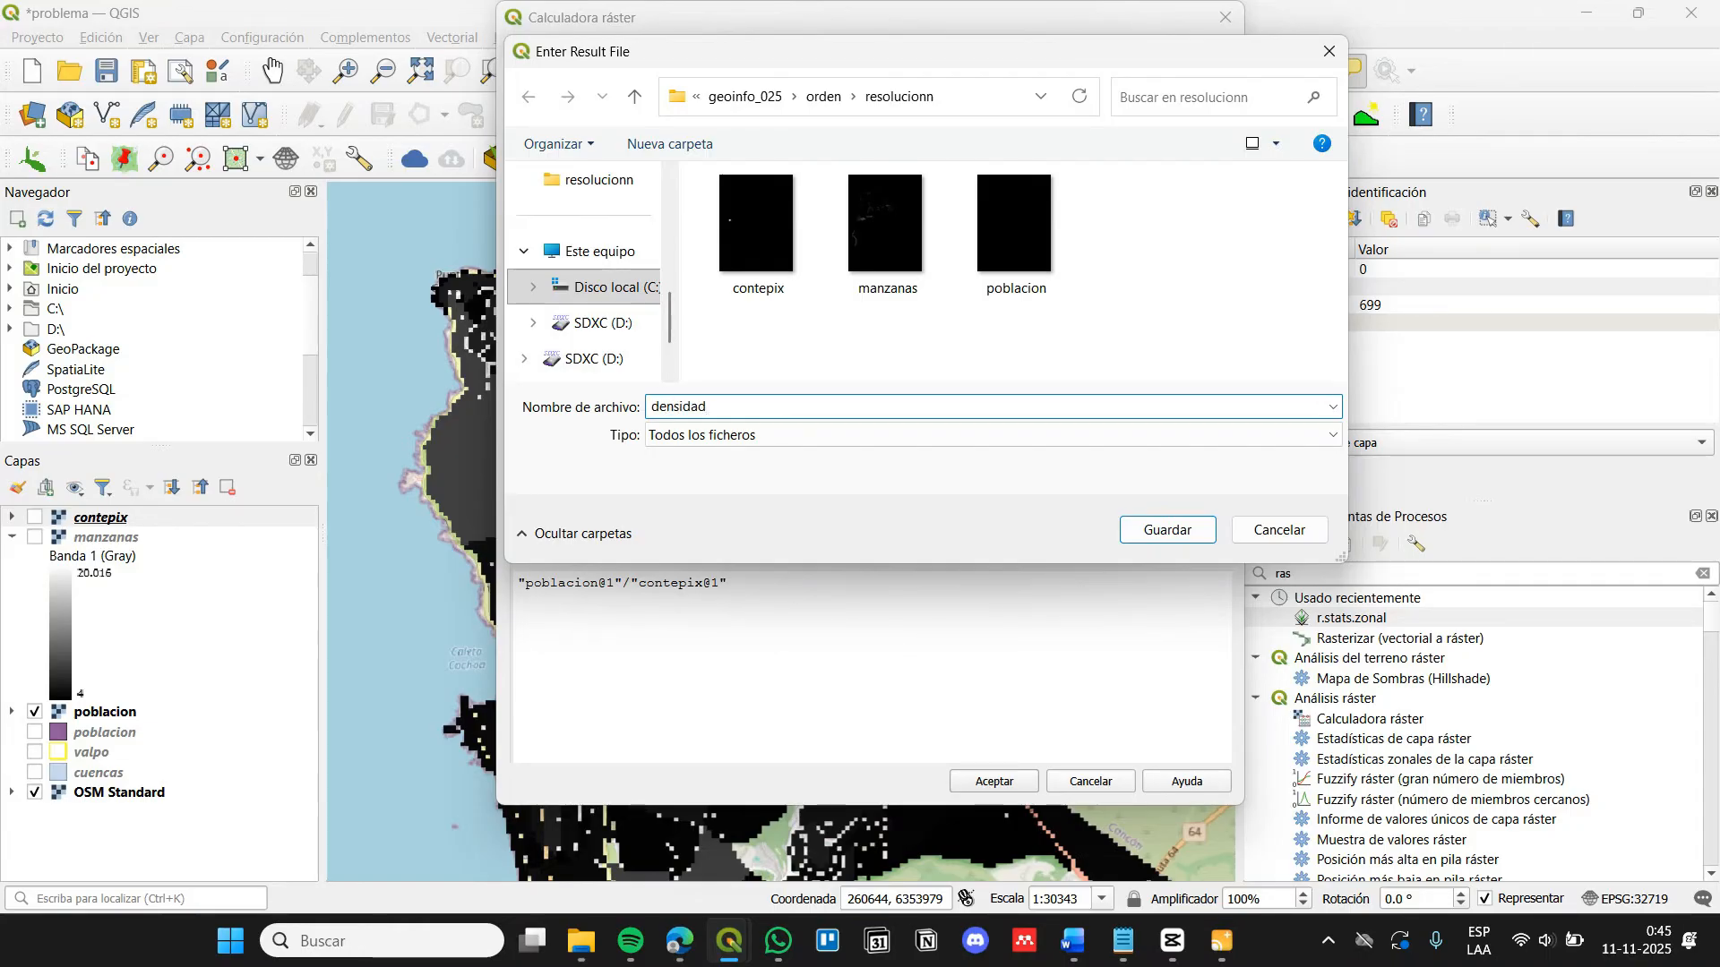
{"action": "type", "text": "densidad_pob"}
{"action": "left_click", "coordinate": [1156, 530]}
{"action": "left_click", "coordinate": [1011, 778]}
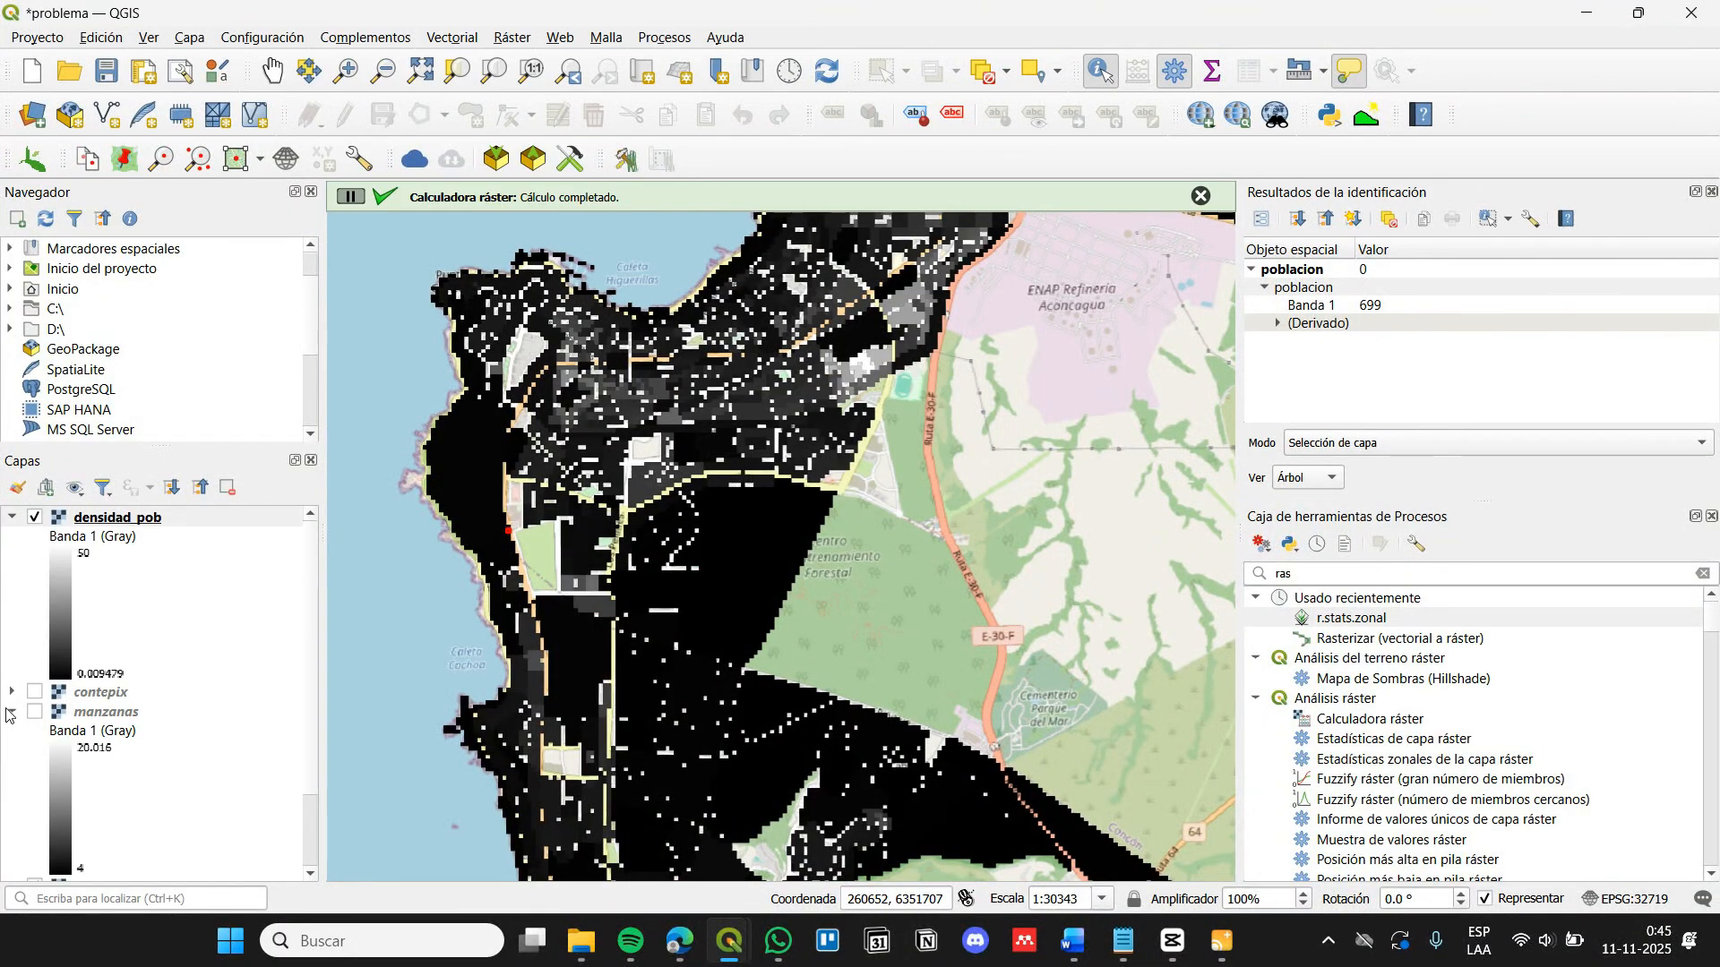
Collapse the manzanas legend, dismiss the calculation message and hide the poblacion raster
{"action": "left_click", "coordinate": [11, 712]}
{"action": "left_click", "coordinate": [1200, 196]}
{"action": "scroll", "coordinate": [977, 296], "scroll_direction": "down", "scroll_amount": 1}
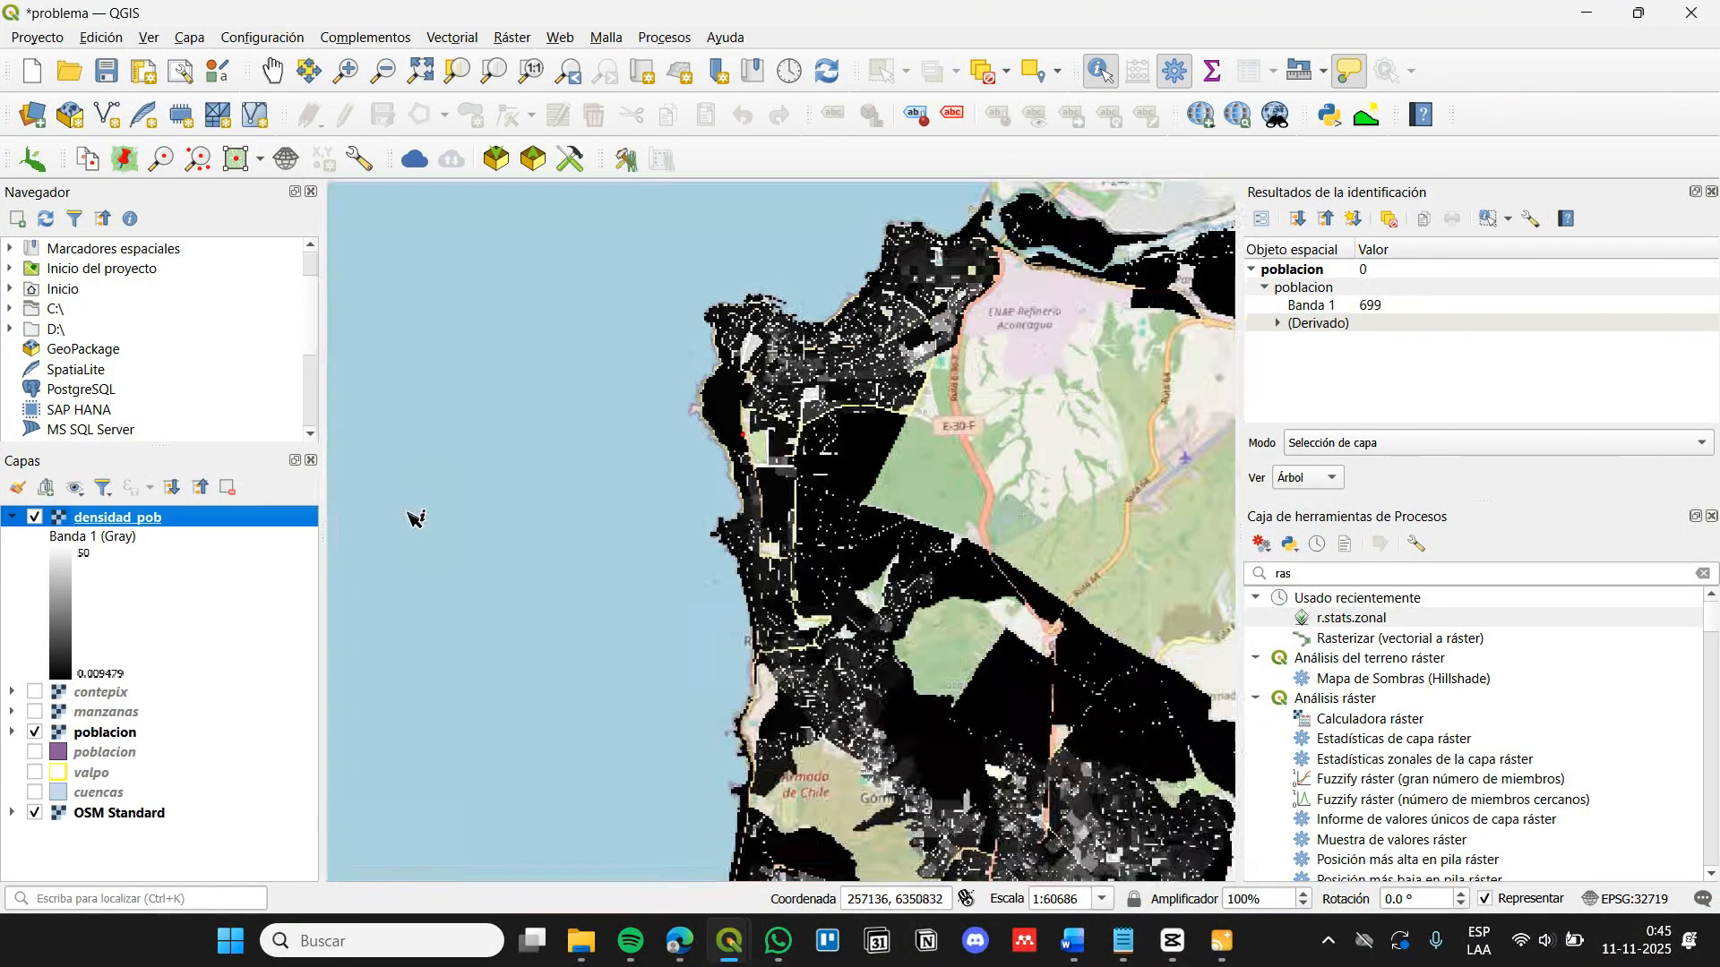
{"action": "left_click", "coordinate": [35, 732]}
Display the cuencas layer beneath the densidad_pob raster across the whole region
{"action": "left_click", "coordinate": [270, 70]}
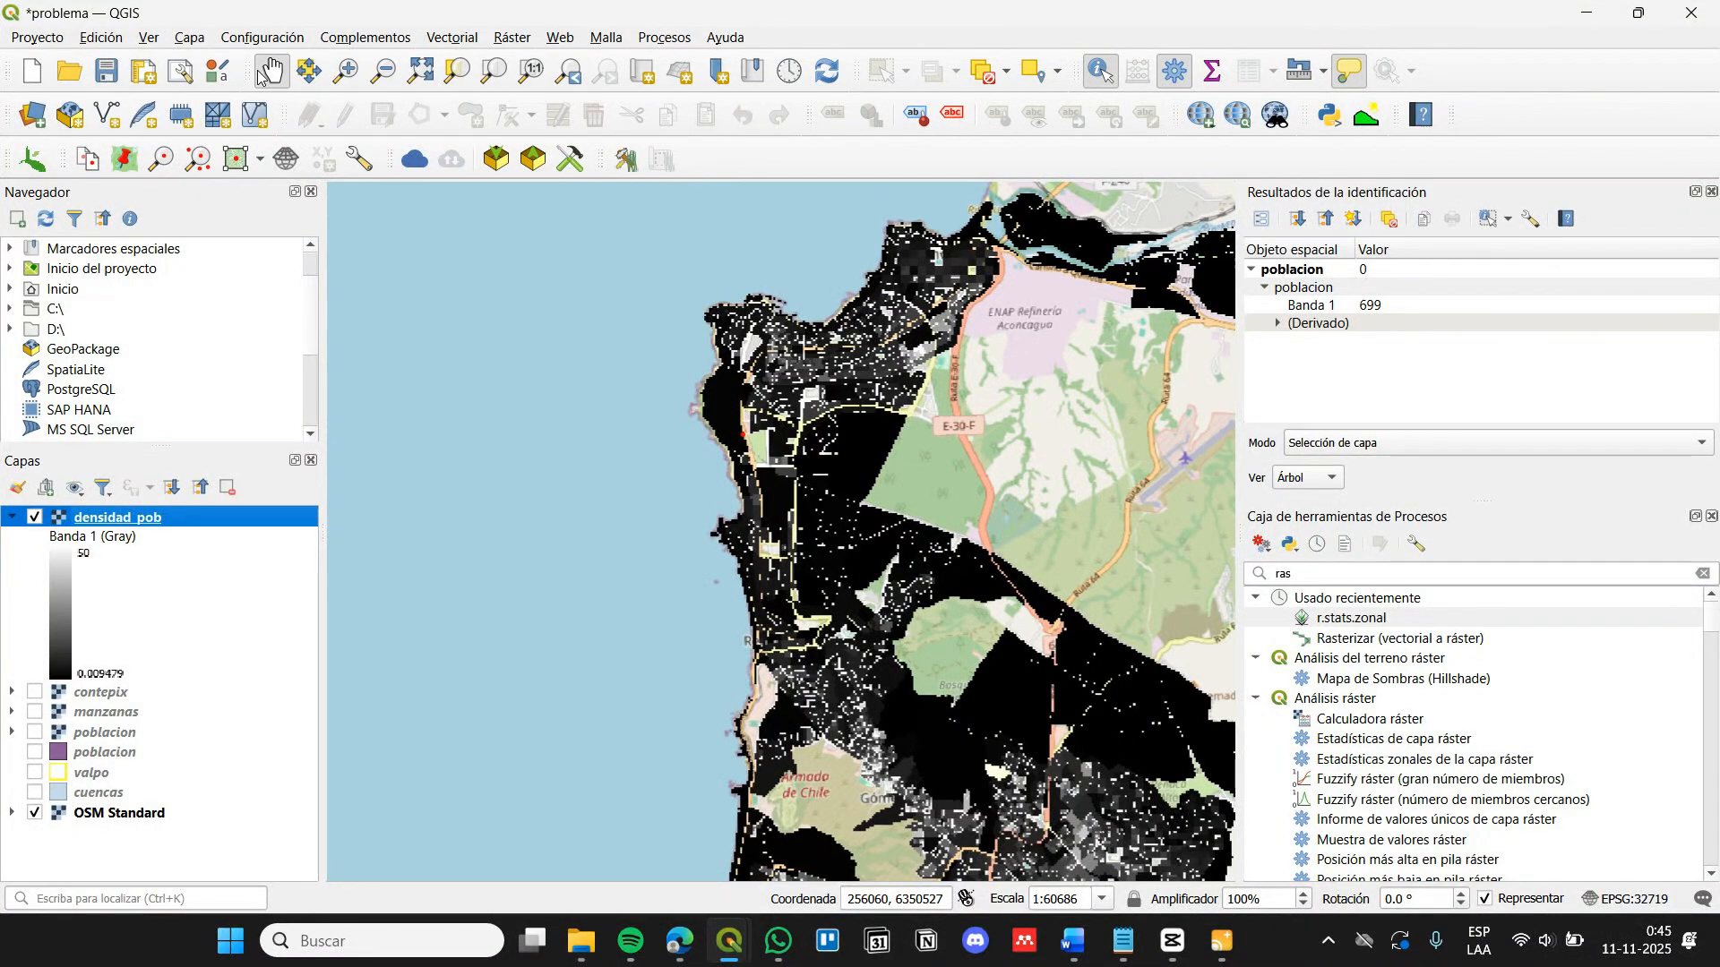
{"action": "left_click_drag", "start_coordinate": [896, 403], "coordinate": [680, 448]}
{"action": "scroll", "coordinate": [679, 449], "scroll_direction": "down", "scroll_amount": 3}
{"action": "scroll", "coordinate": [668, 561], "scroll_direction": "down", "scroll_amount": 2}
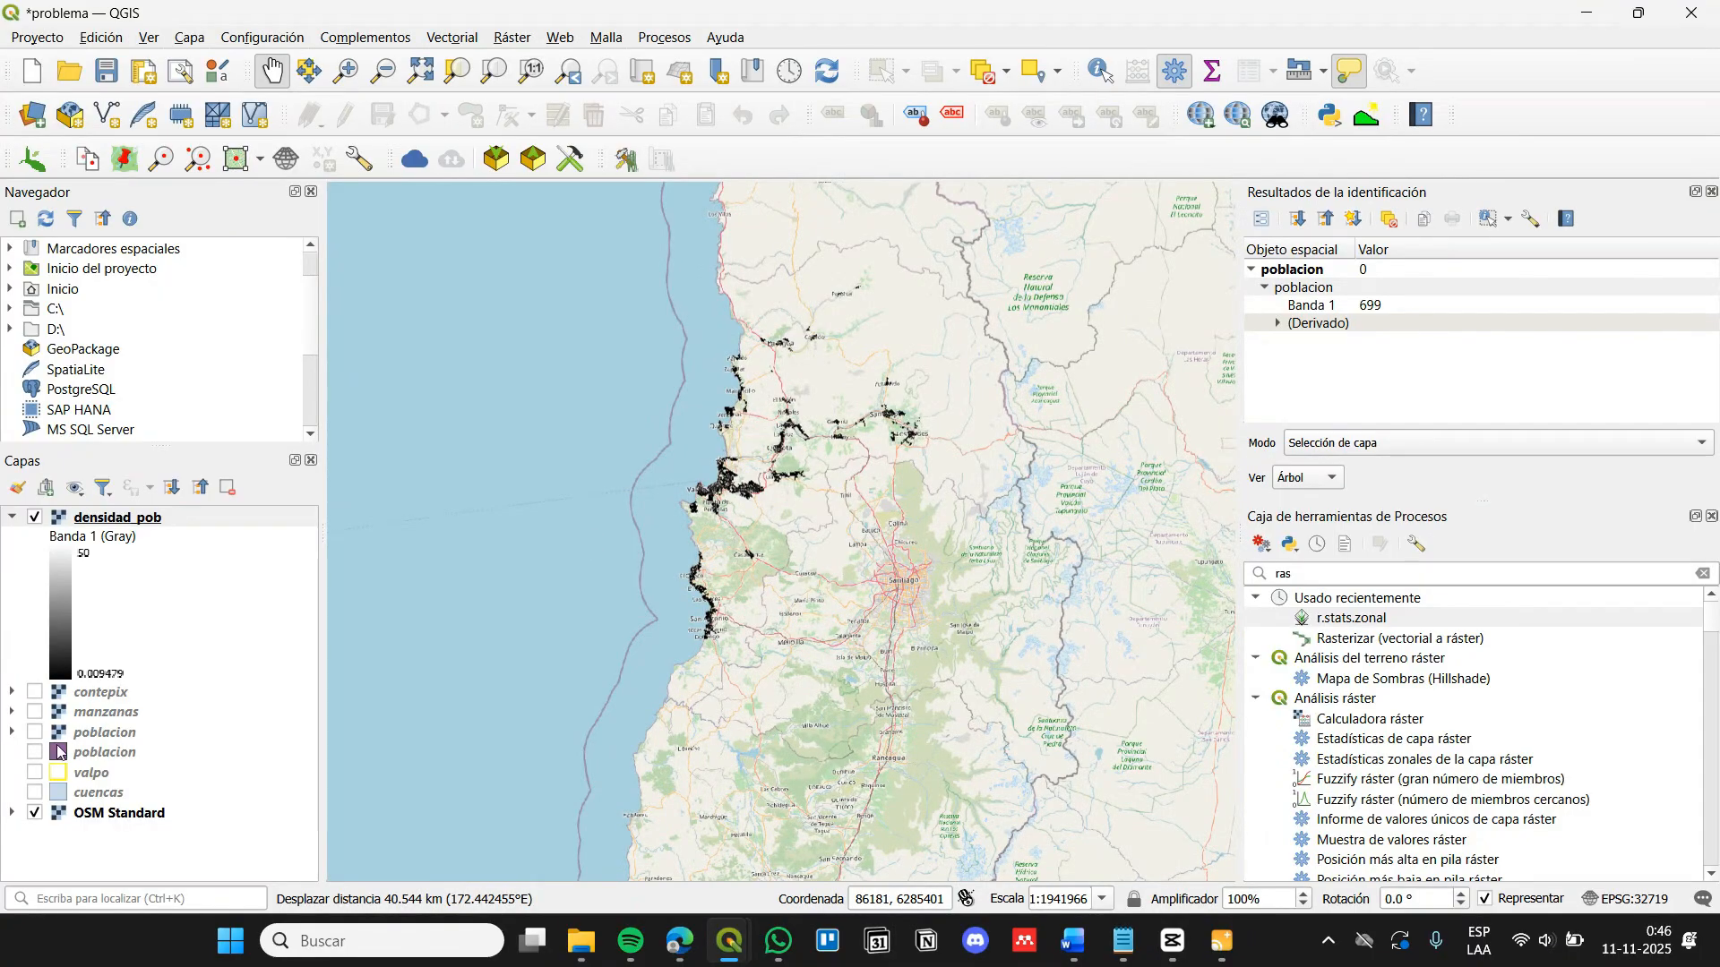
{"action": "left_click", "coordinate": [35, 792]}
{"action": "scroll", "coordinate": [788, 461], "scroll_direction": "up", "scroll_amount": 1}
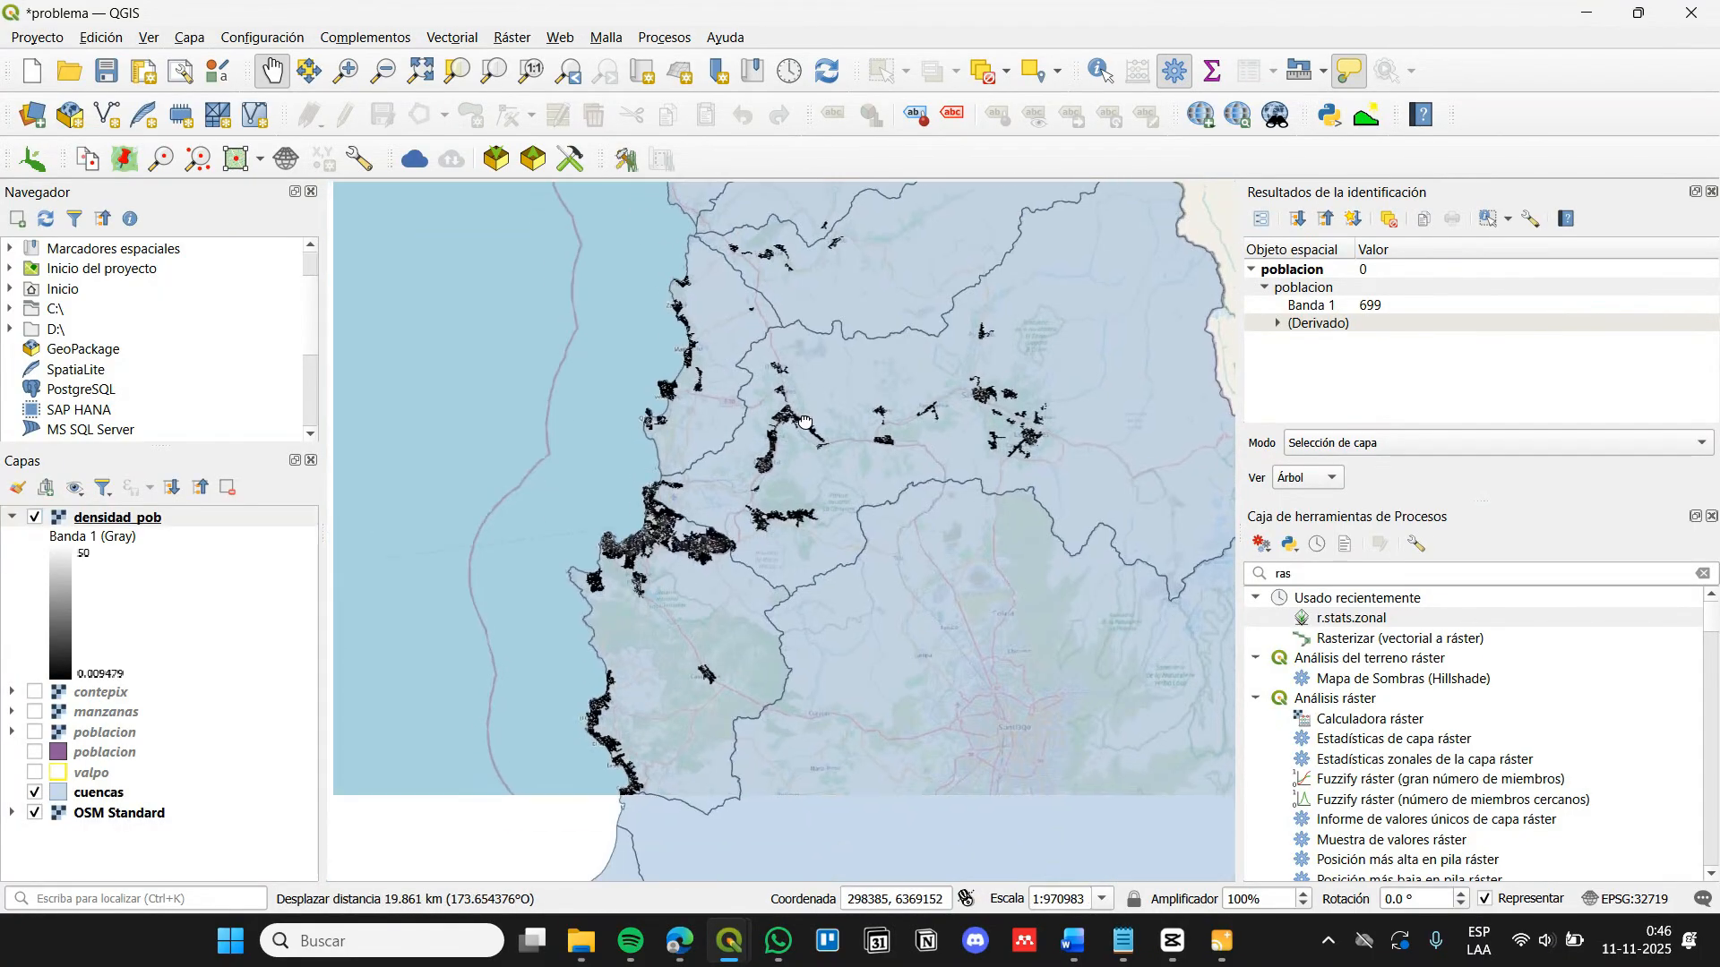
Examine how the densidad_pob cells are distributed among the cuencas basins, from Concón to the inland towns
{"action": "scroll", "coordinate": [697, 351], "scroll_direction": "up", "scroll_amount": 5}
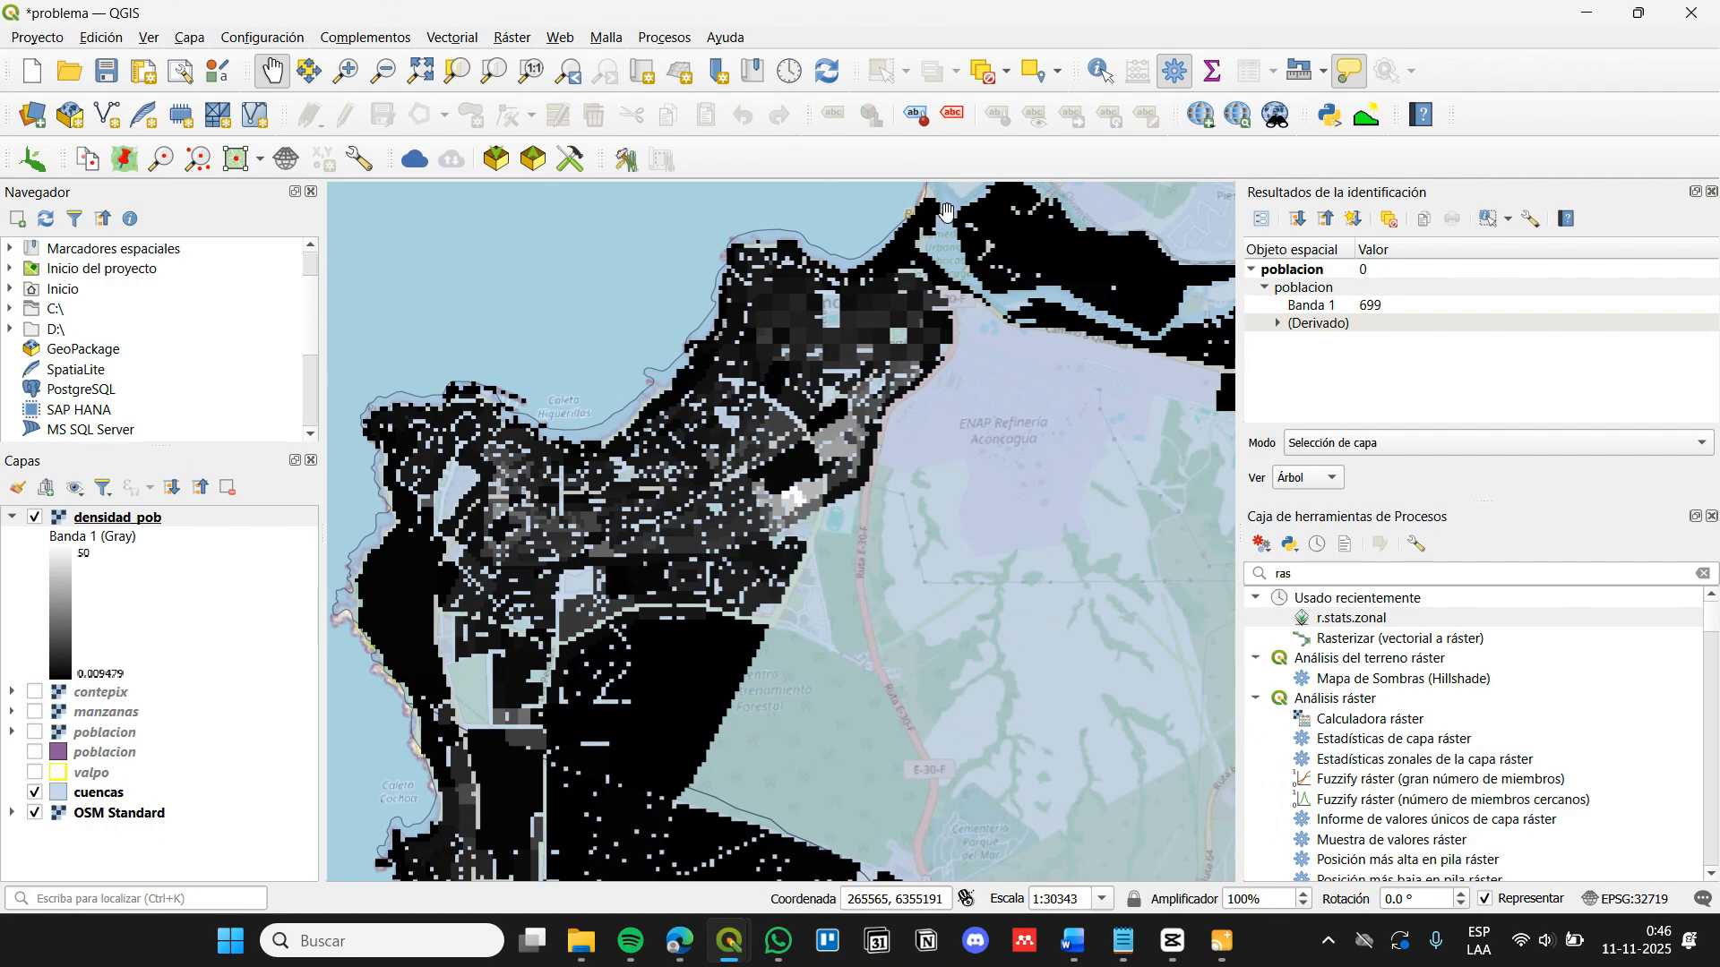
{"action": "scroll", "coordinate": [806, 609], "scroll_direction": "down", "scroll_amount": 3}
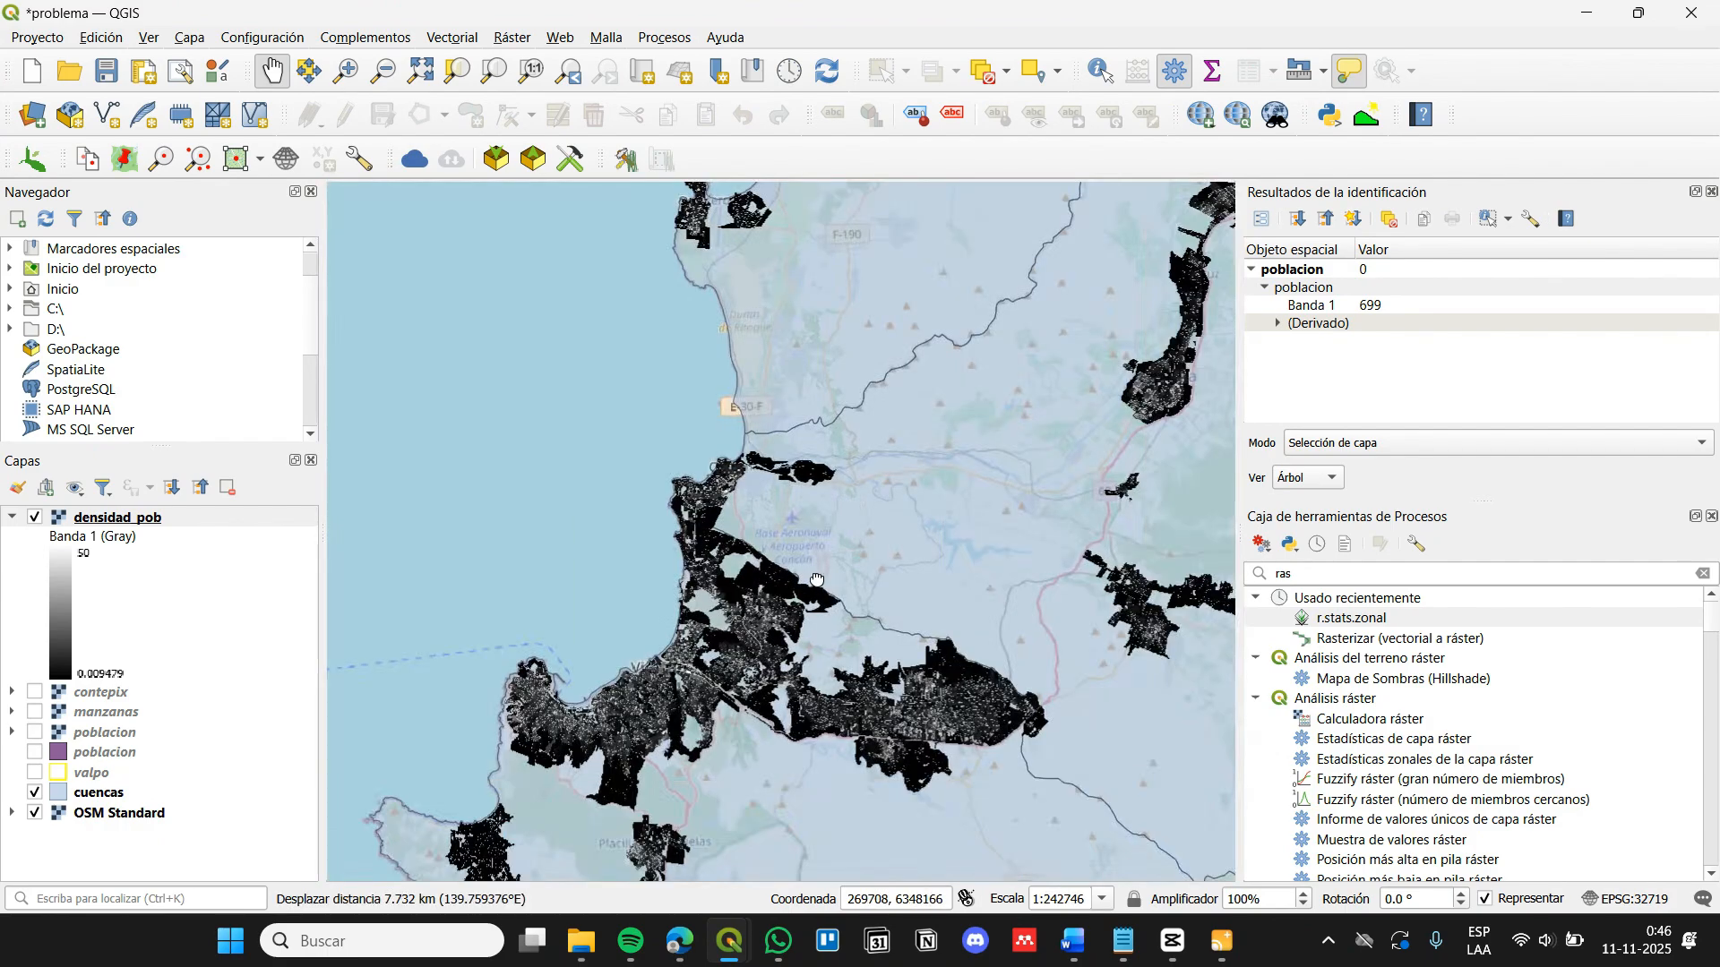
{"action": "left_click_drag", "start_coordinate": [910, 235], "coordinate": [744, 453]}
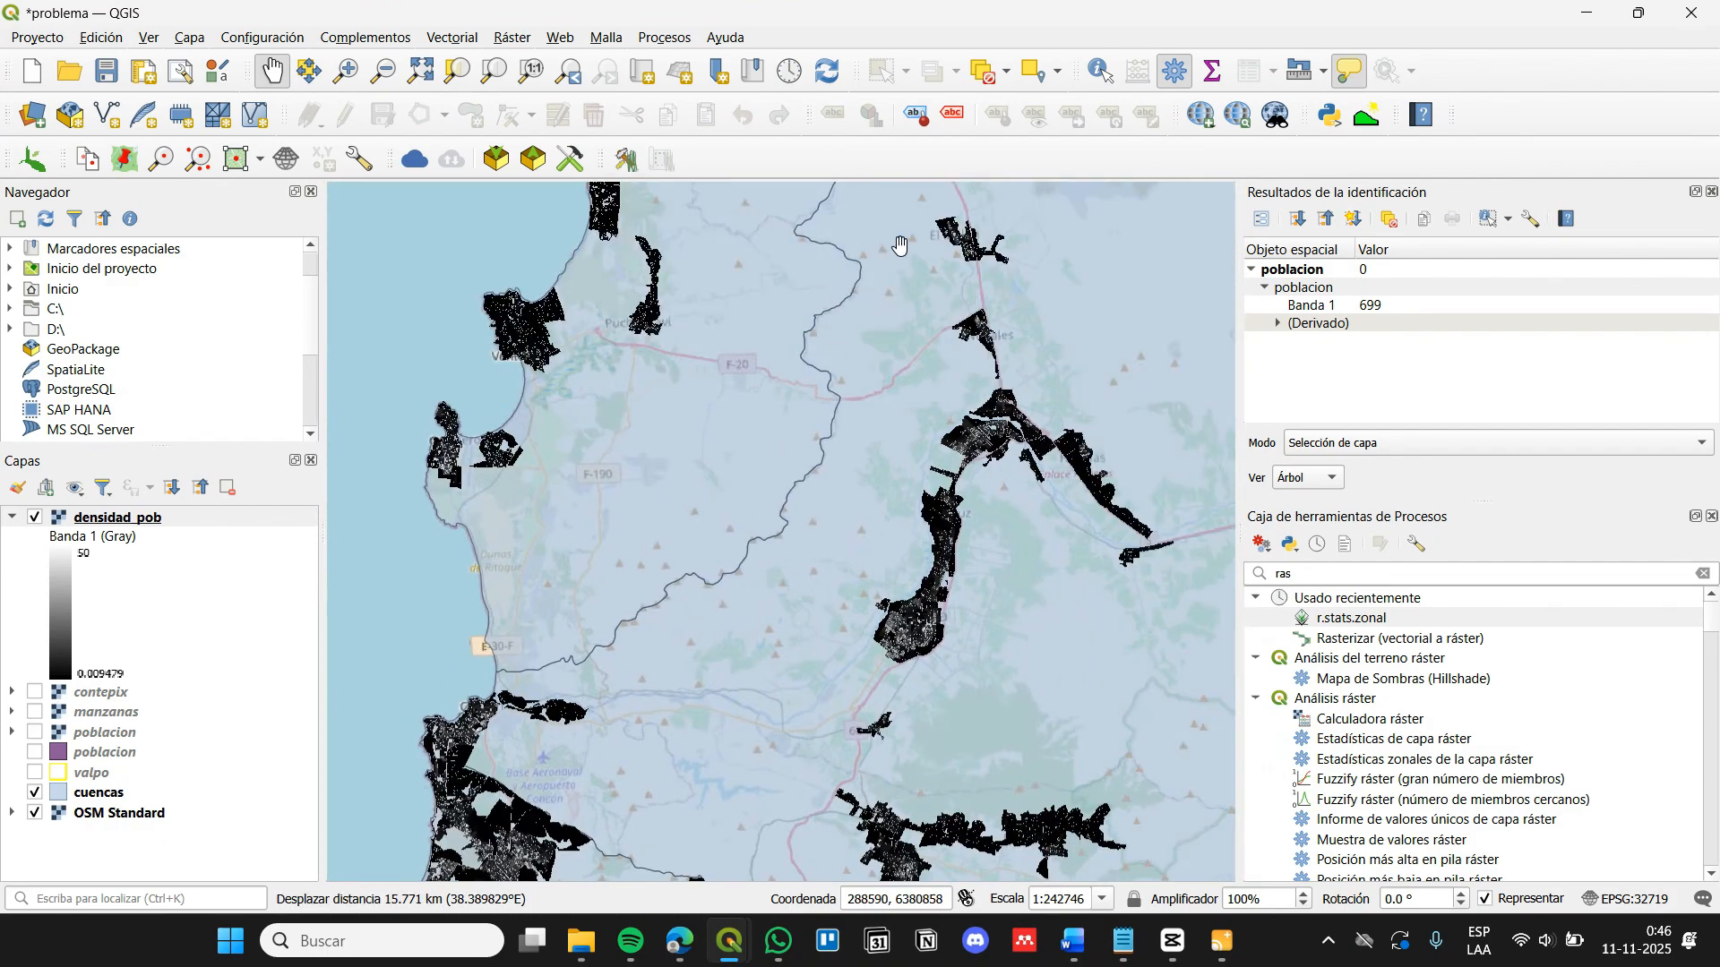
{"action": "left_click_drag", "start_coordinate": [1098, 430], "coordinate": [753, 301]}
{"action": "scroll", "coordinate": [578, 702], "scroll_direction": "down", "scroll_amount": 1}
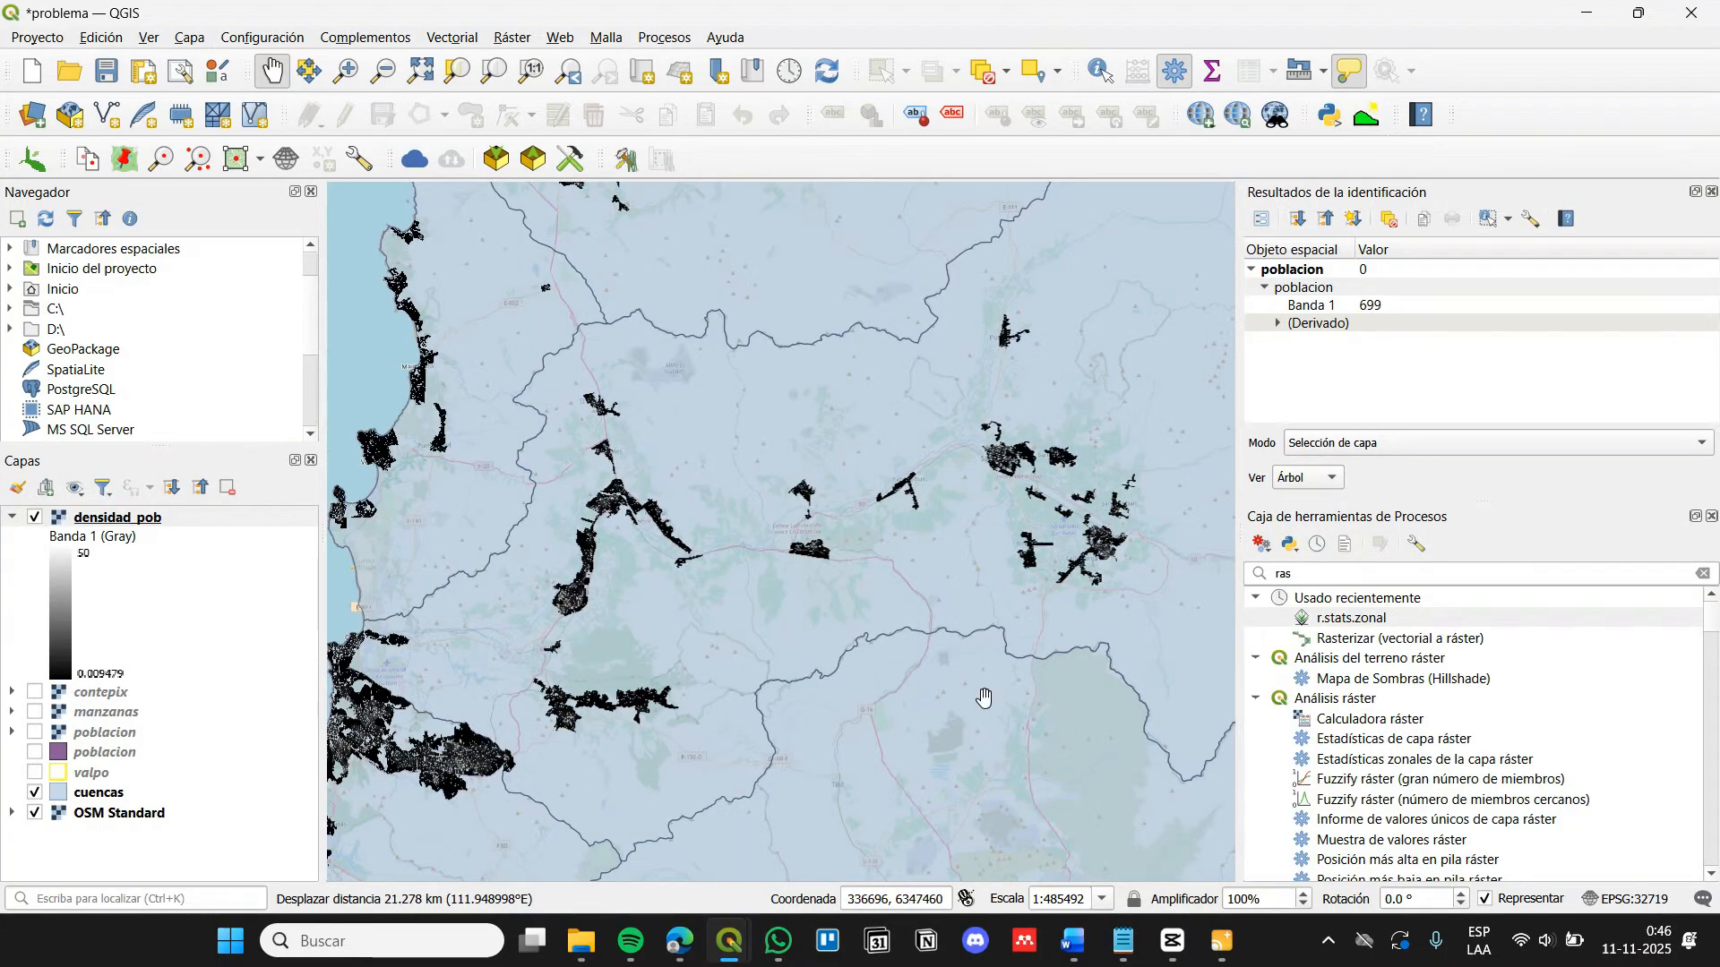
{"action": "left_click_drag", "start_coordinate": [1013, 530], "coordinate": [1201, 412]}
{"action": "scroll", "coordinate": [807, 403], "scroll_direction": "down", "scroll_amount": 2}
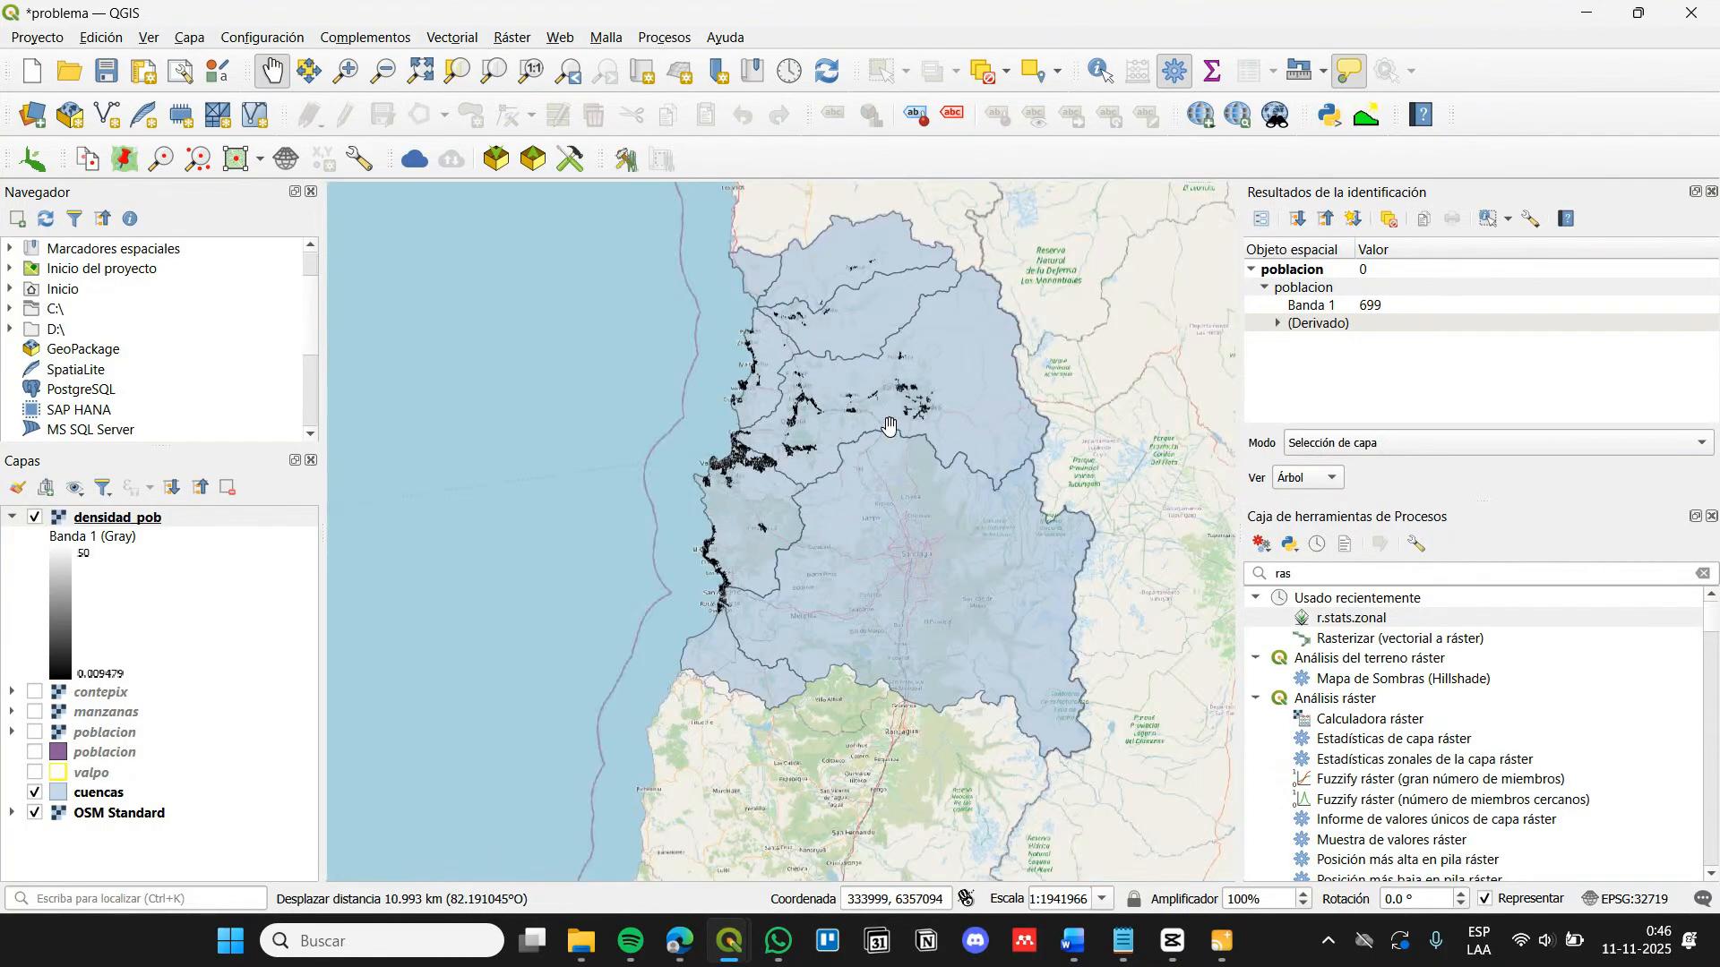
{"action": "left_click_drag", "start_coordinate": [960, 294], "coordinate": [955, 389]}
{"action": "scroll", "coordinate": [952, 541], "scroll_direction": "up", "scroll_amount": 1}
{"action": "left_click_drag", "start_coordinate": [945, 533], "coordinate": [1118, 591]}
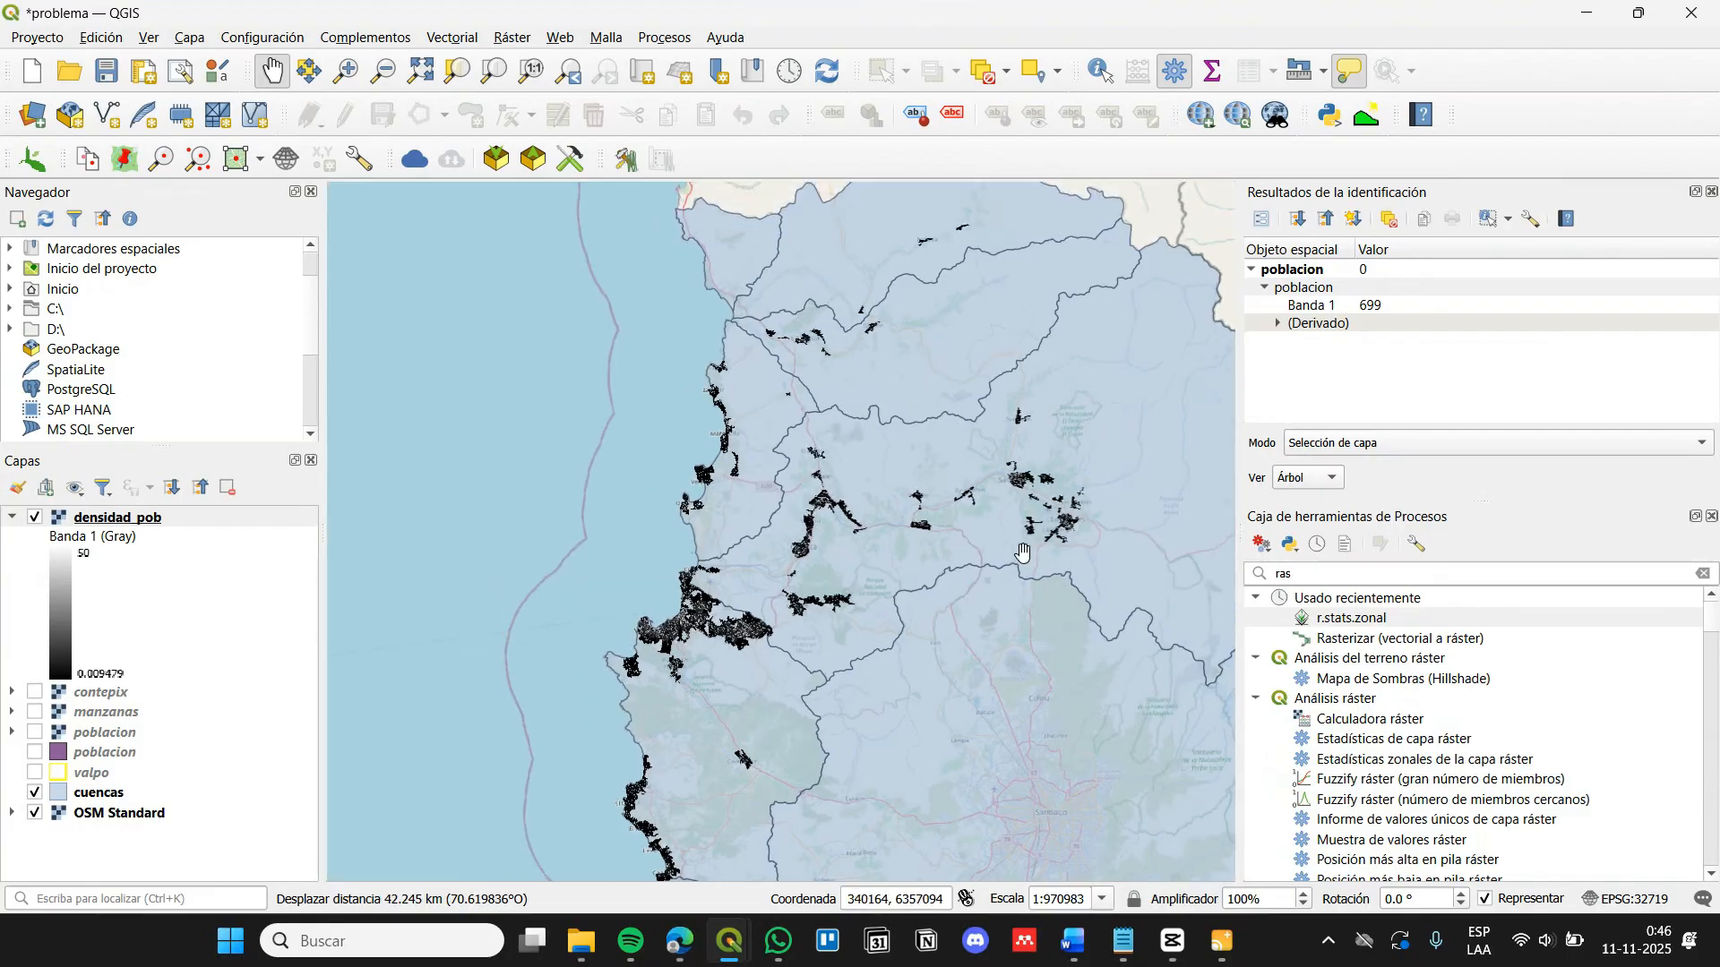
{"action": "left_click_drag", "start_coordinate": [1025, 549], "coordinate": [954, 480]}
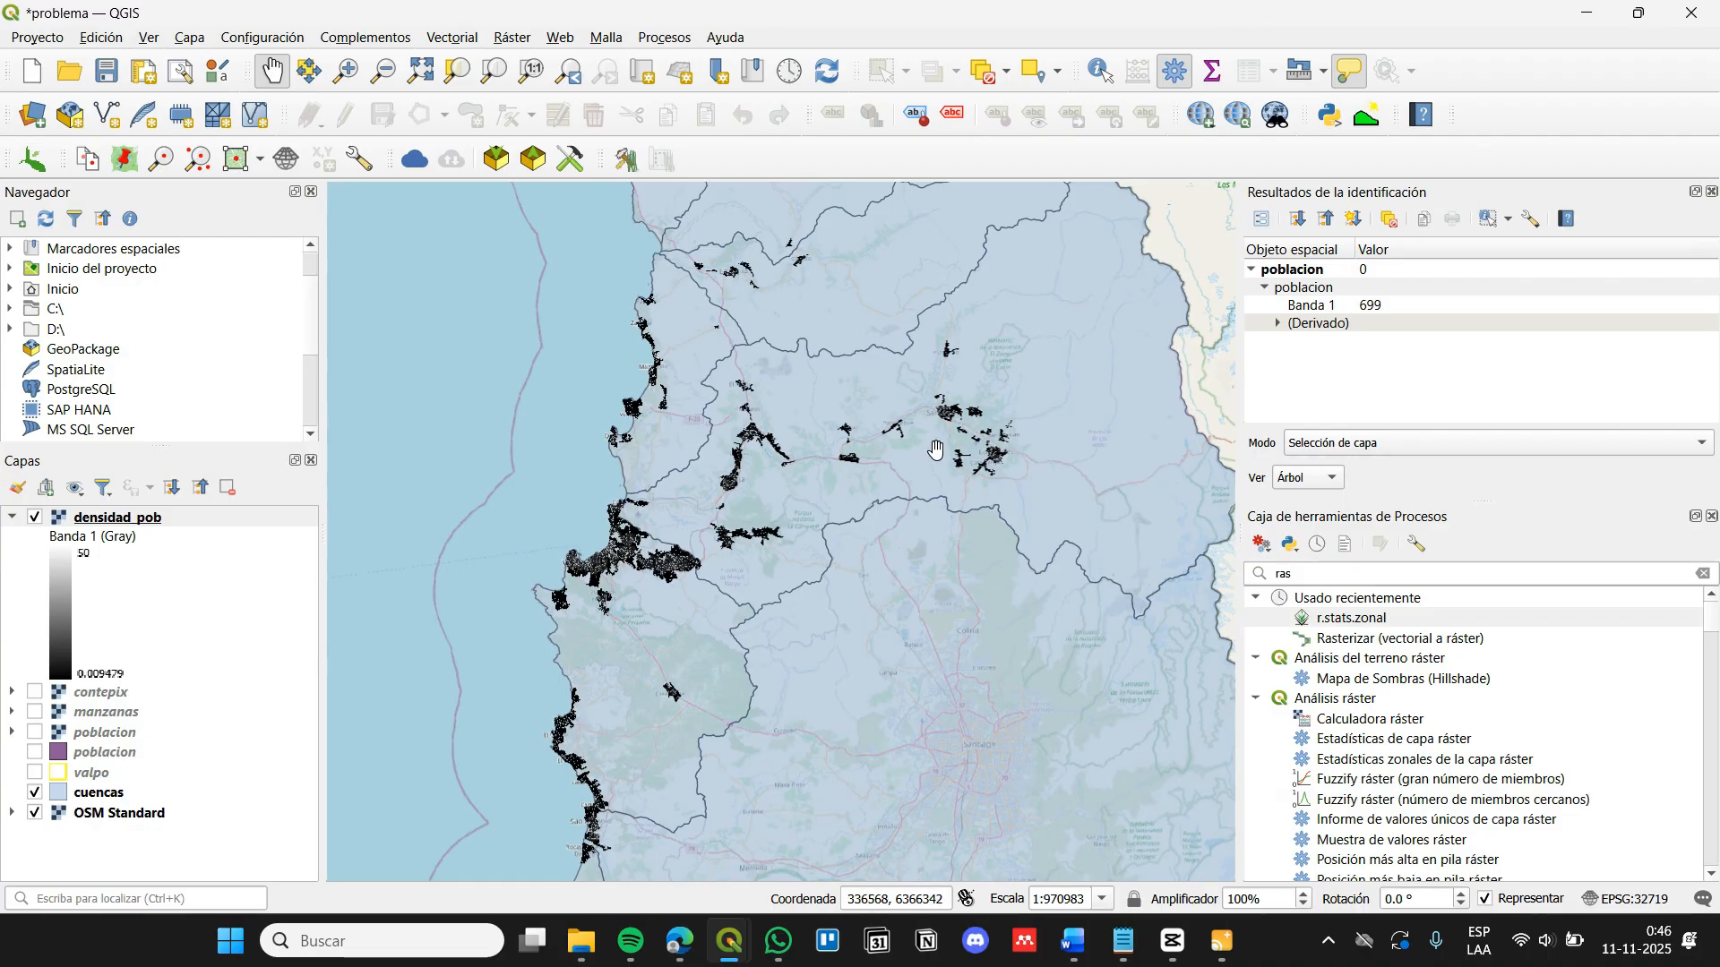
Set up a rasterization of the poblacion polygons with a fixed burn value of 1 and georeferenced output units
{"action": "left_click", "coordinate": [156, 520]}
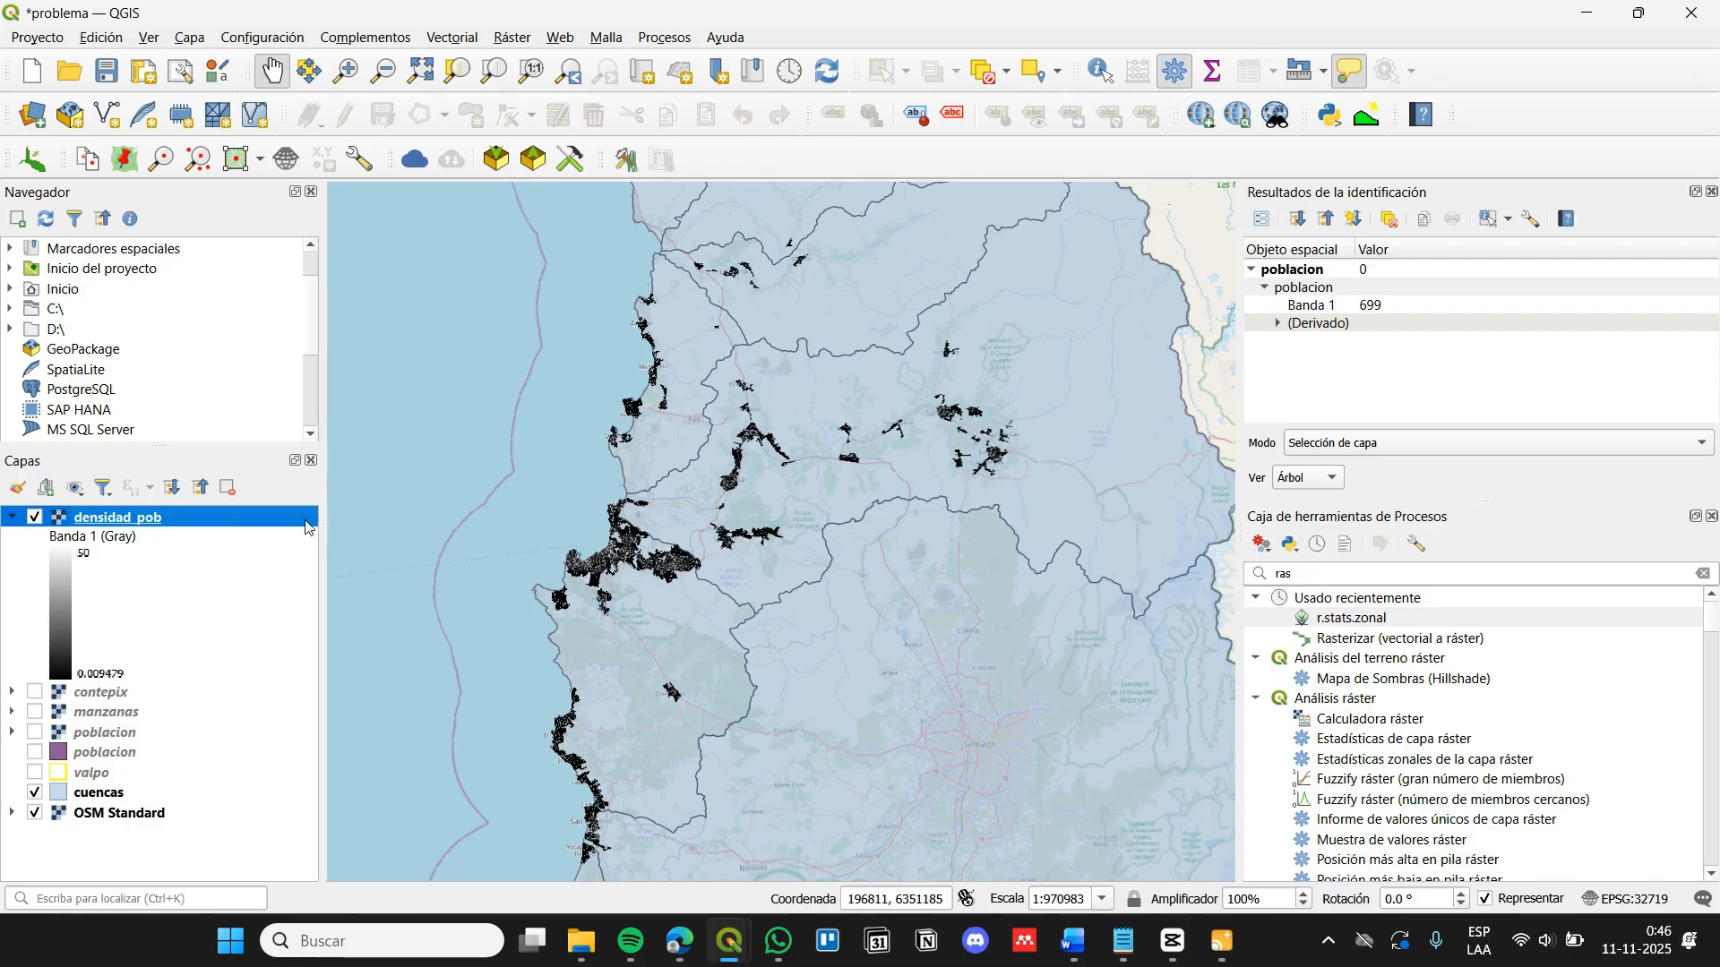
{"action": "left_click", "coordinate": [100, 736]}
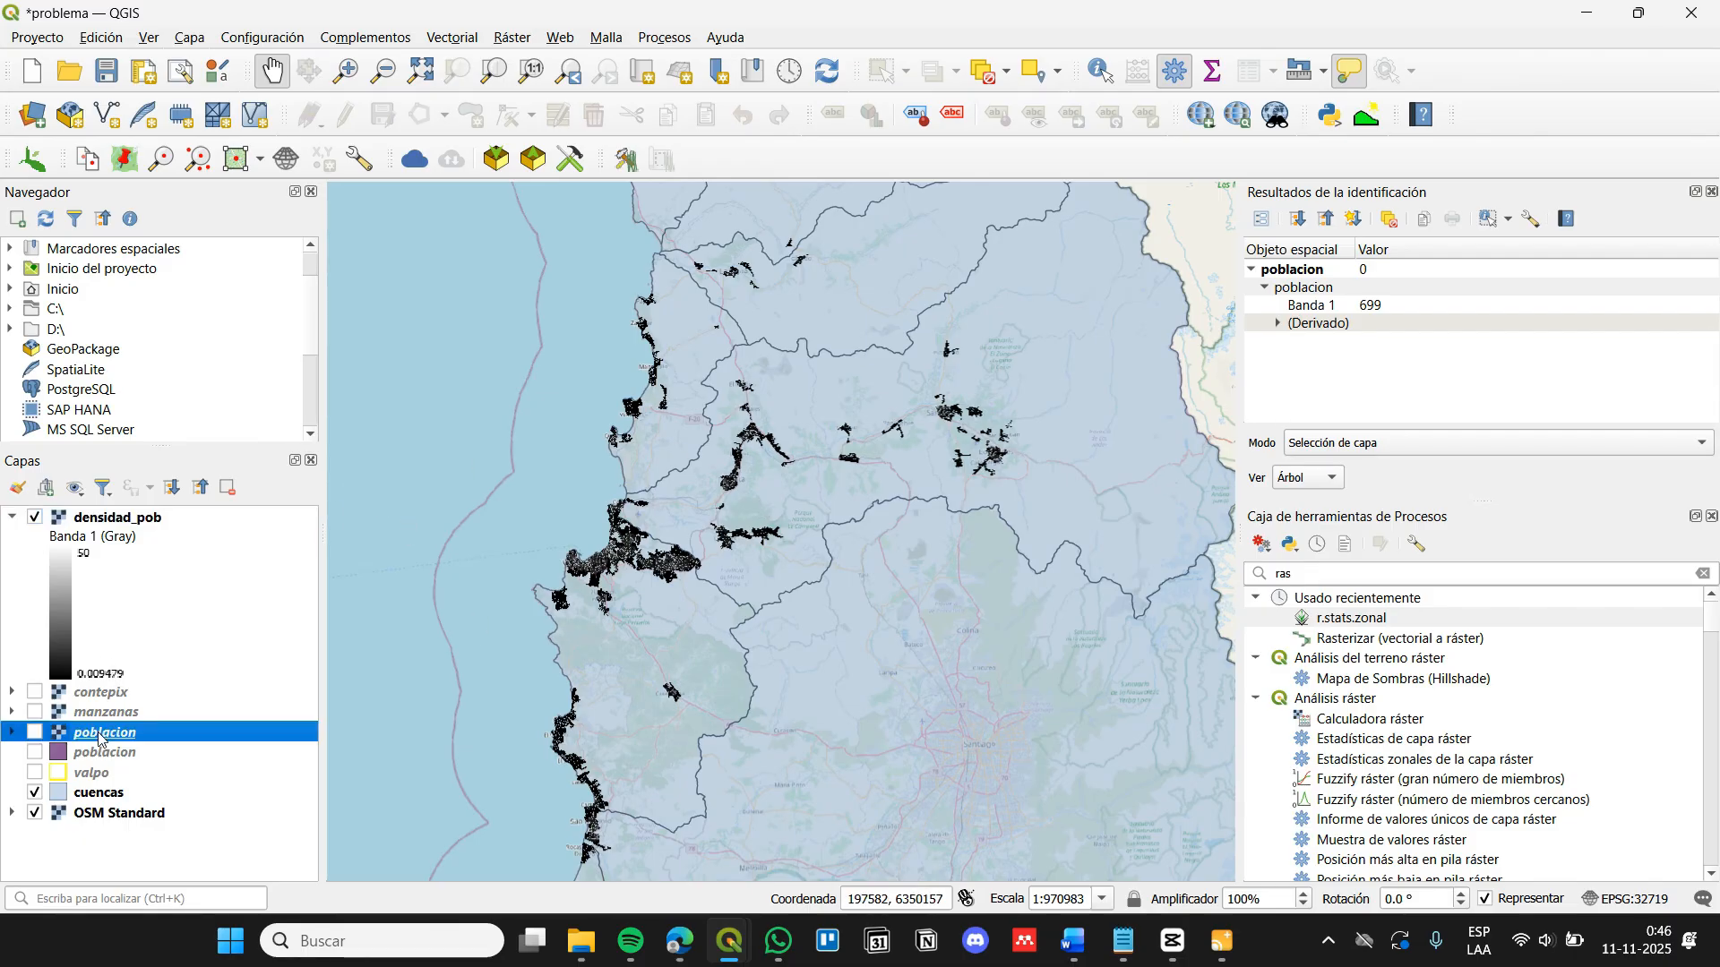
{"action": "left_click", "coordinate": [62, 748]}
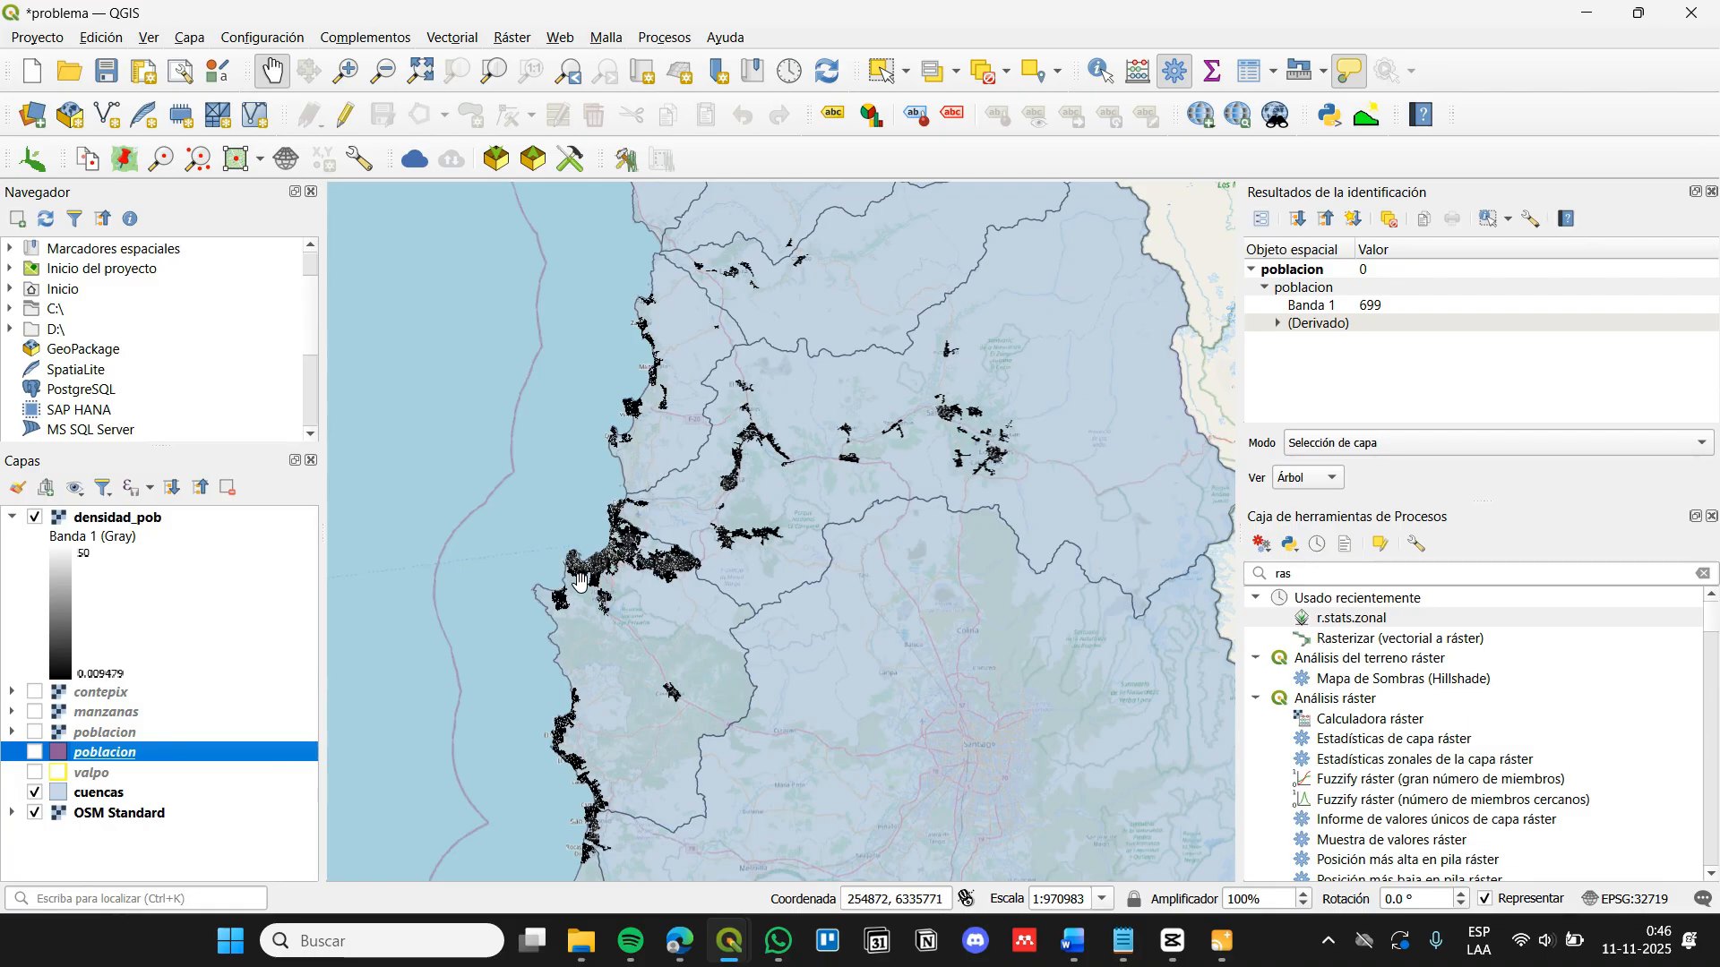
{"action": "double_click", "coordinate": [1370, 637]}
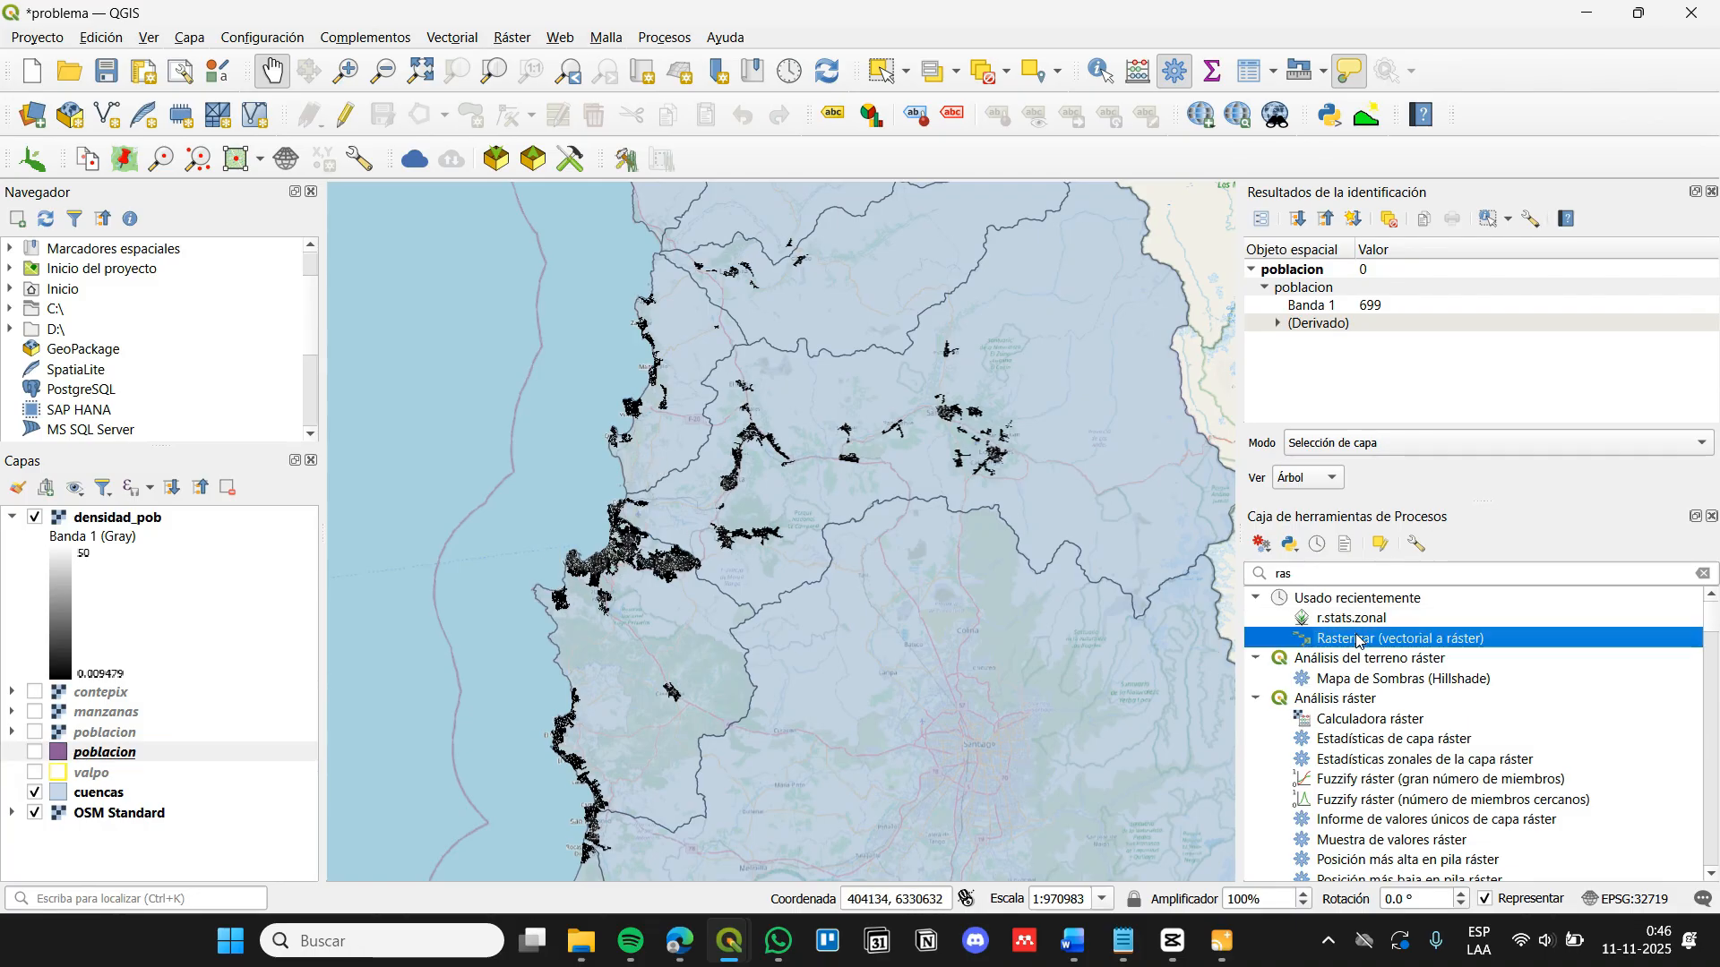
{"action": "left_click", "coordinate": [762, 421]}
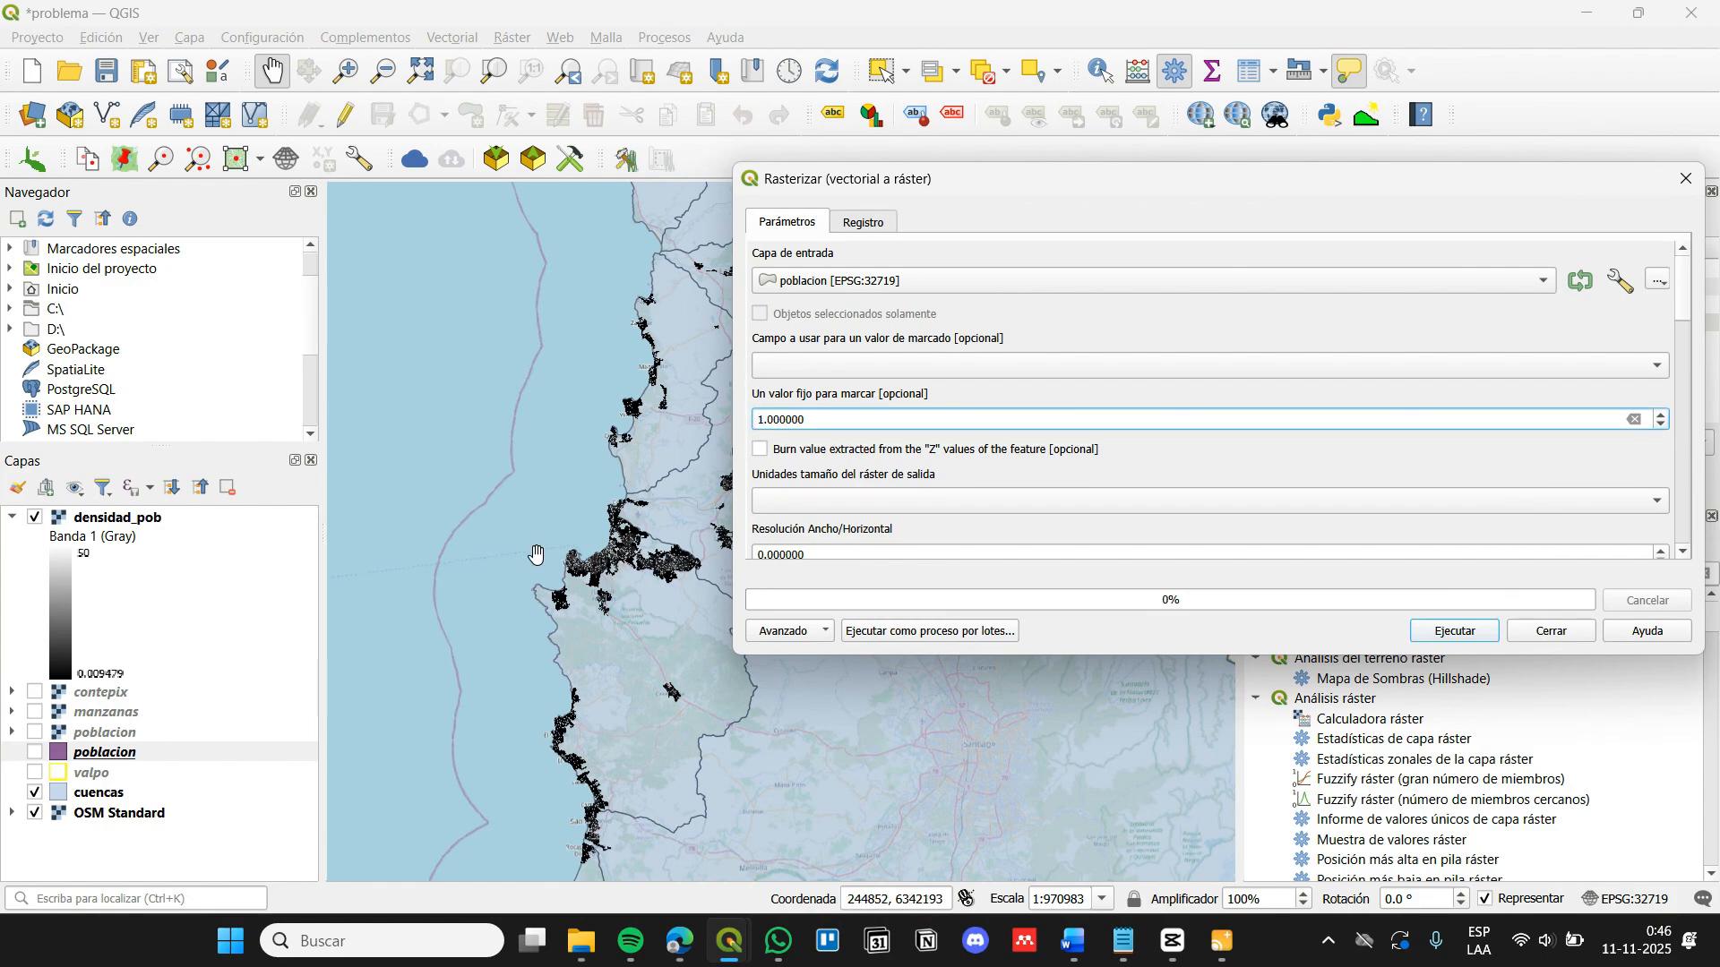
{"action": "left_click", "coordinate": [810, 501]}
{"action": "left_click", "coordinate": [810, 521]}
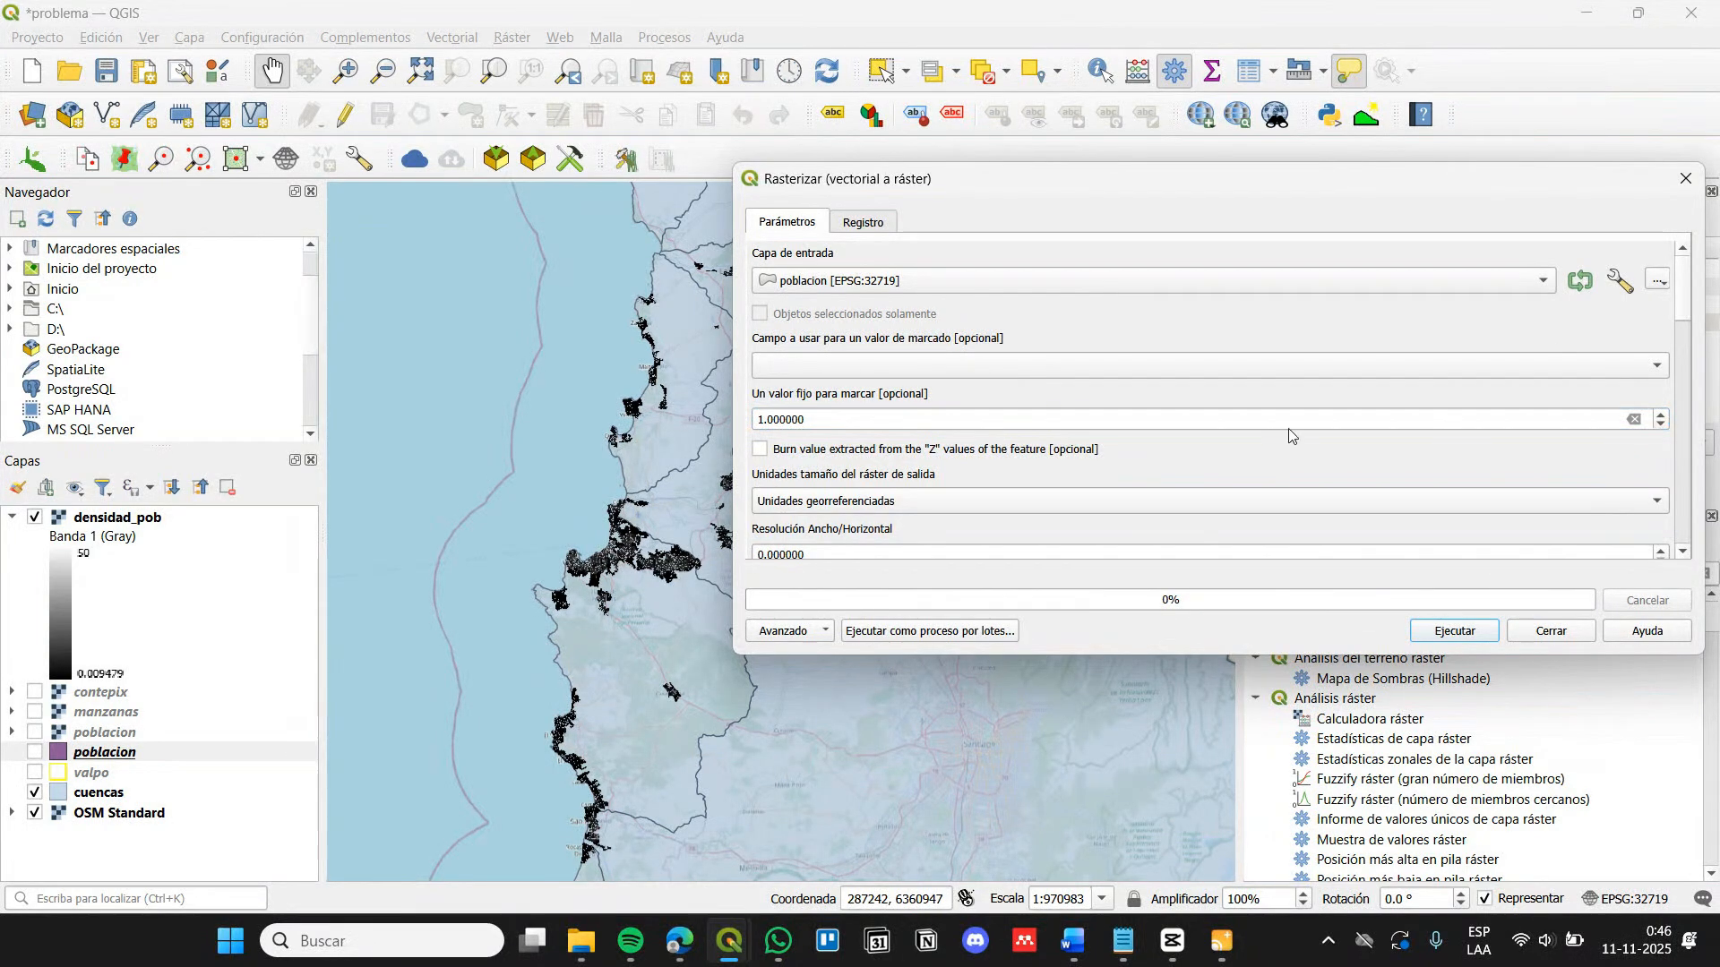
Set the horizontal and vertical resolution to 30 and take the output extent from the cuencas layer
{"action": "scroll", "coordinate": [986, 430], "scroll_direction": "down", "scroll_amount": 3}
{"action": "left_click", "coordinate": [759, 395]}
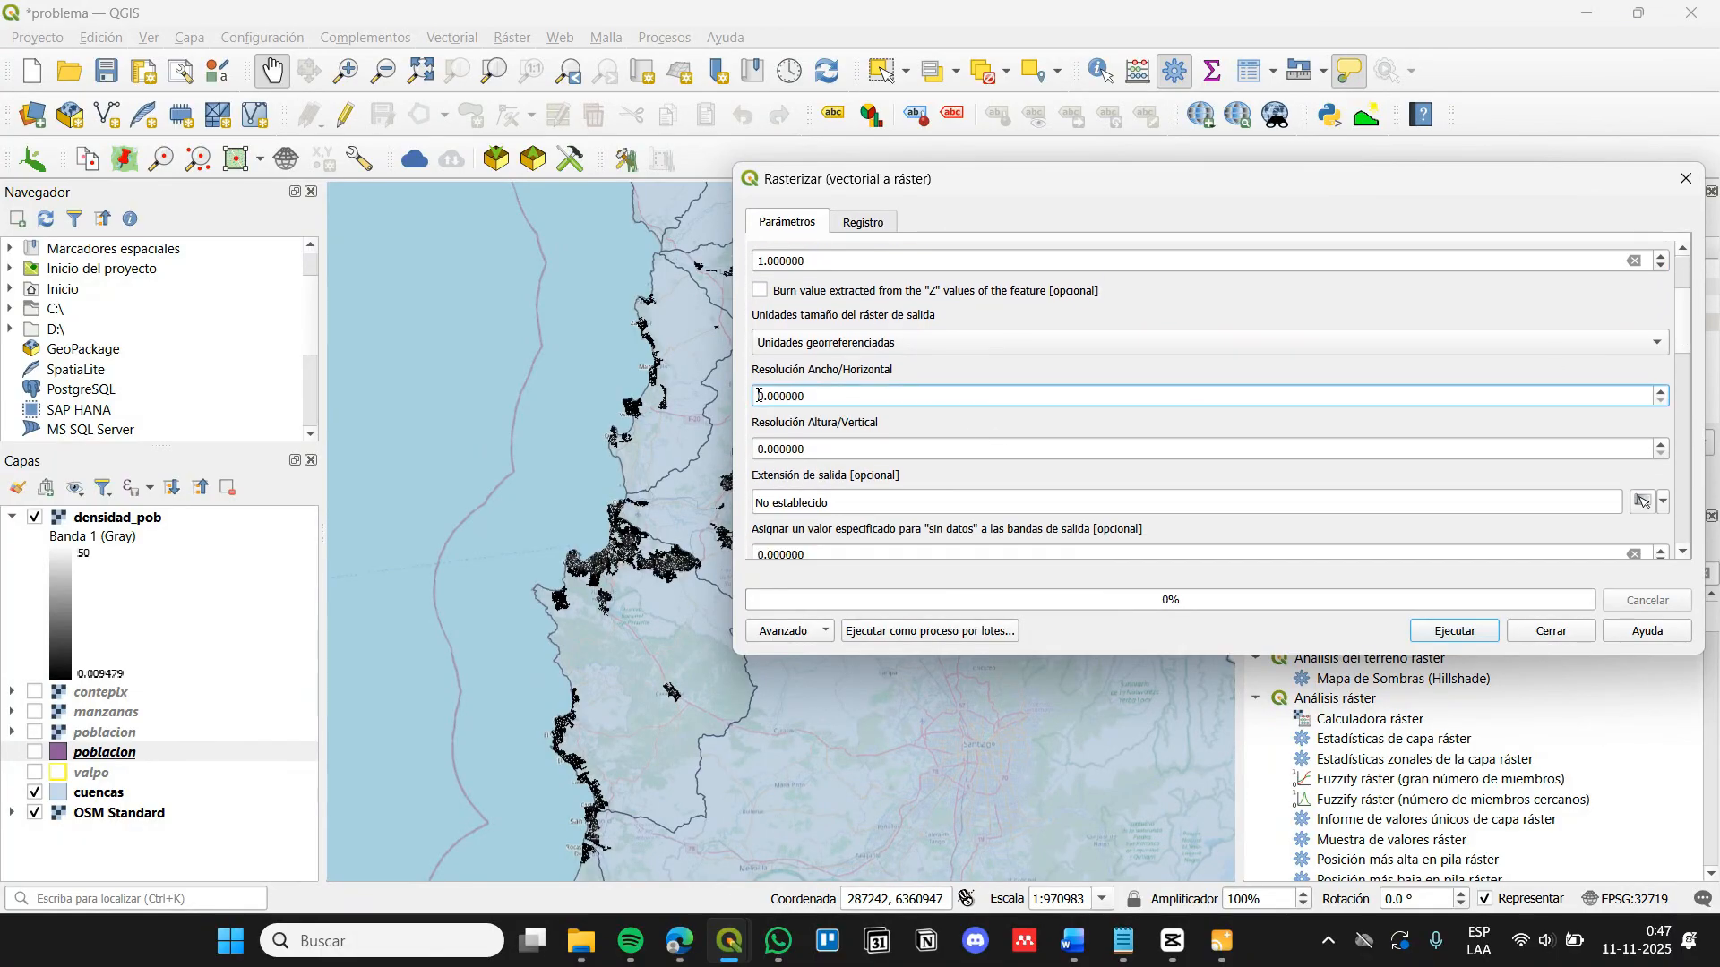
{"action": "scroll", "coordinate": [1667, 322], "scroll_direction": "down", "scroll_amount": 3}
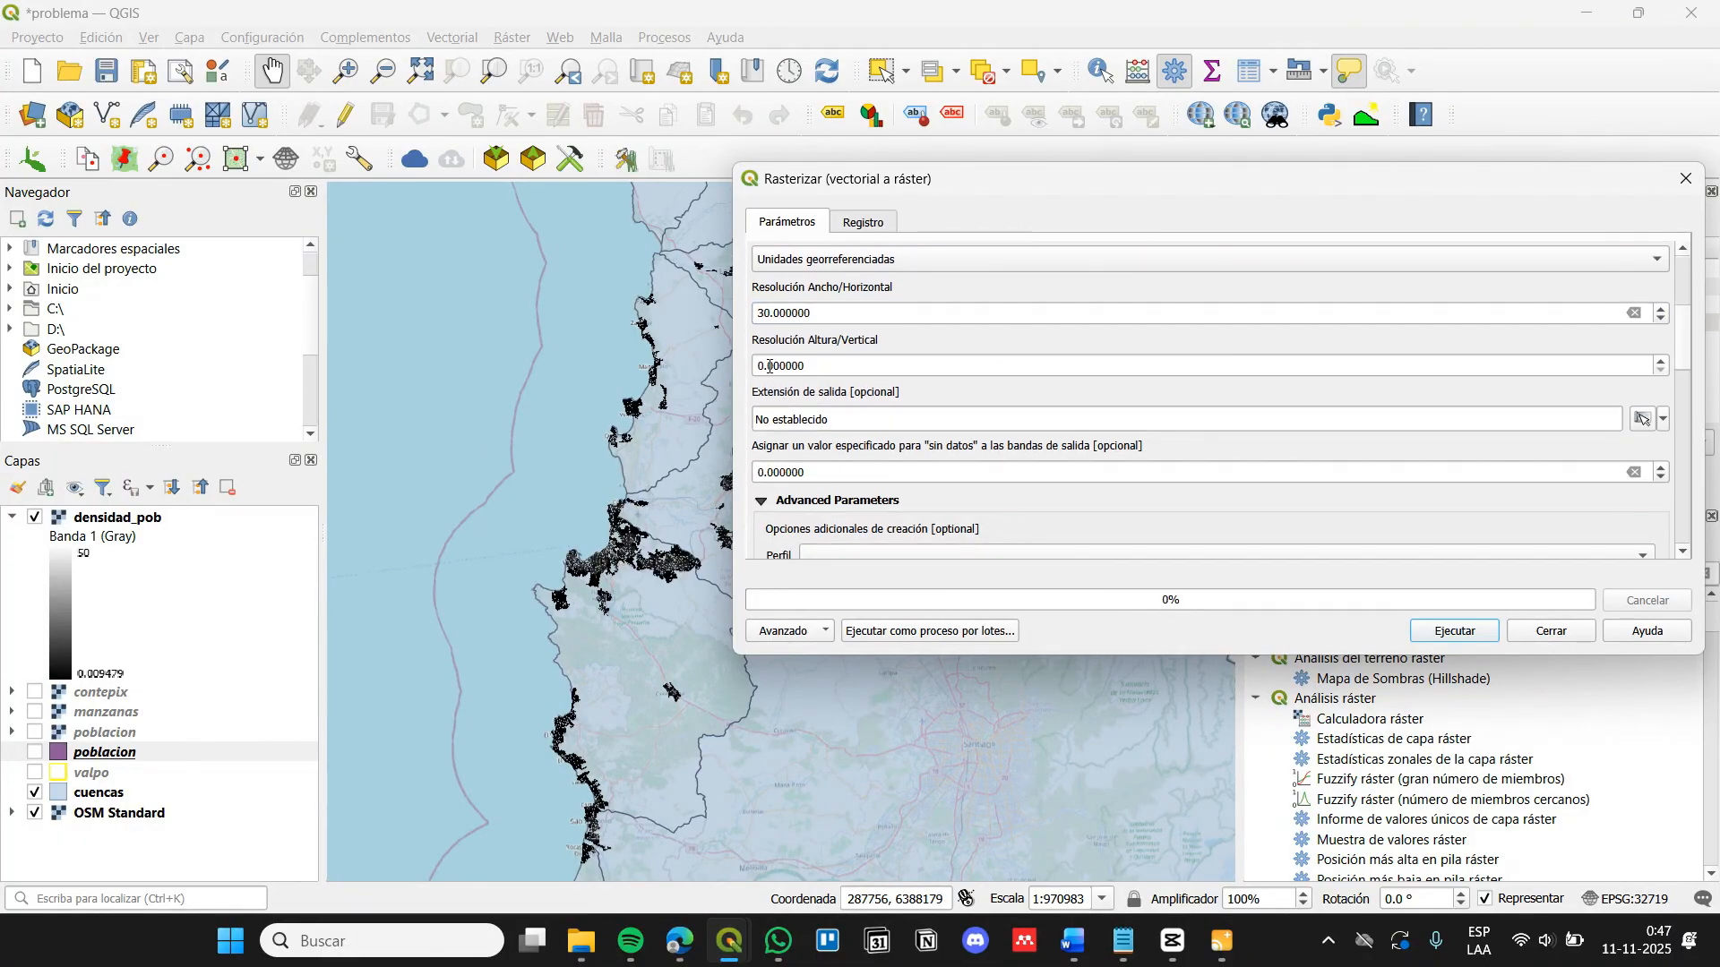
{"action": "left_click", "coordinate": [1458, 364]}
{"action": "type", "text": "30"}
{"action": "scroll", "coordinate": [1680, 367], "scroll_direction": "down", "scroll_amount": 1}
{"action": "scroll", "coordinate": [1680, 368], "scroll_direction": "down", "scroll_amount": 1}
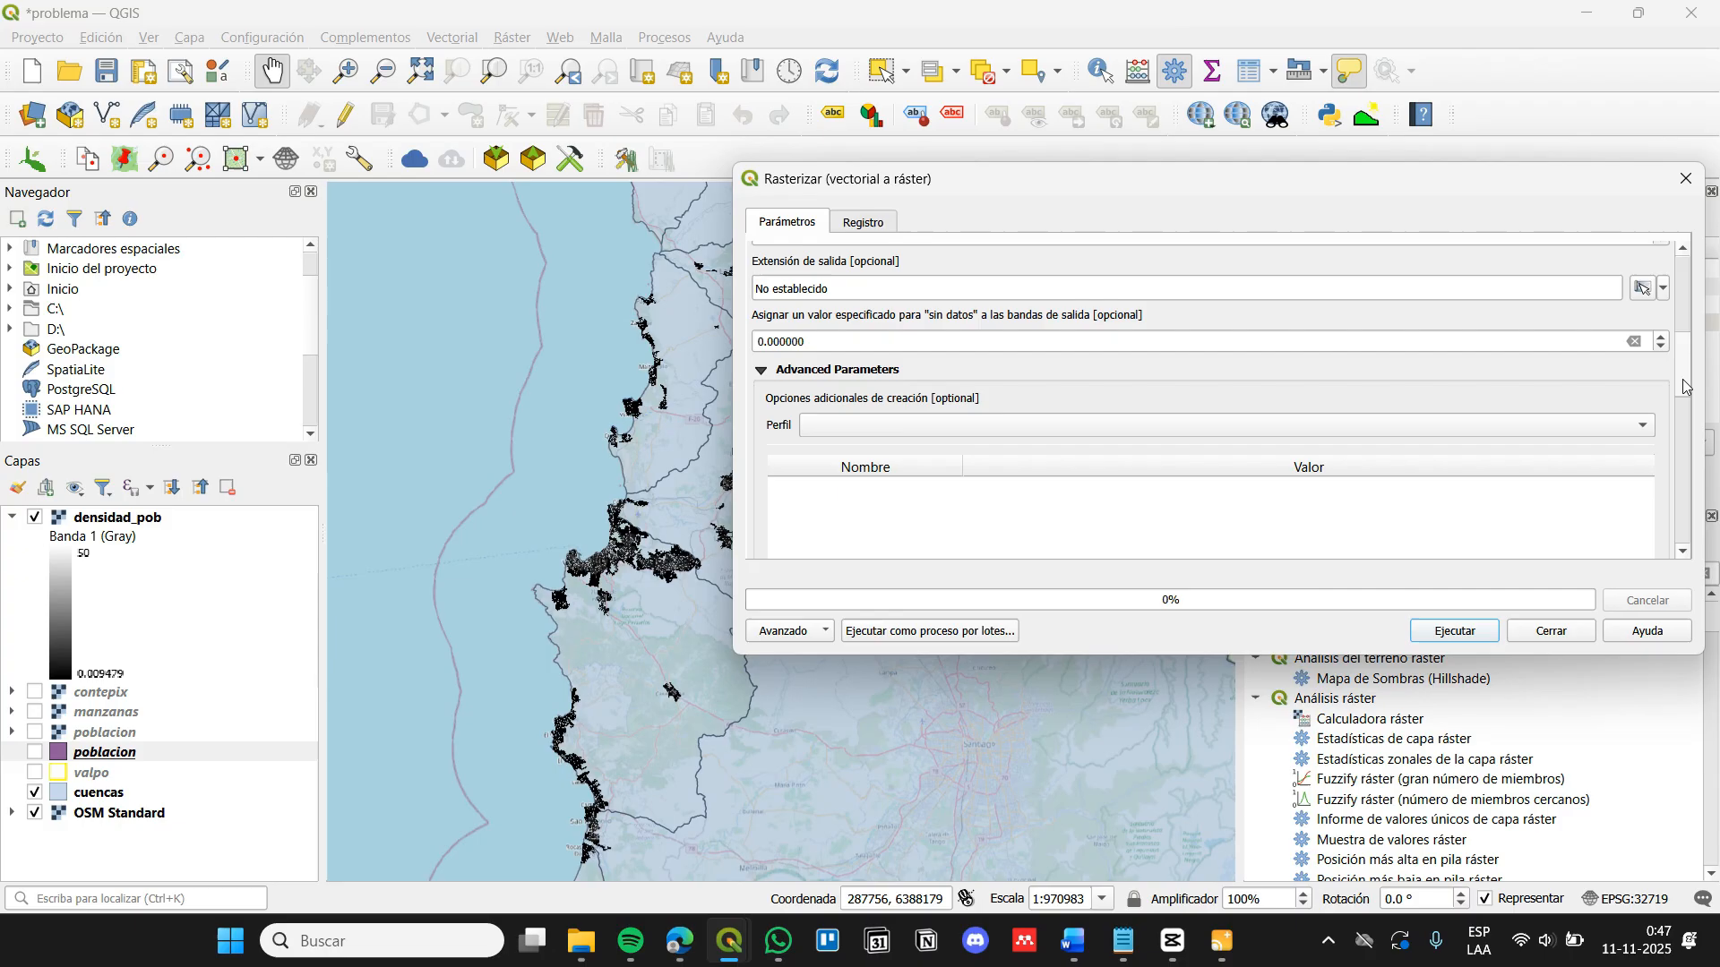
{"action": "left_click", "coordinate": [1643, 288]}
{"action": "mouse_move", "coordinate": [1523, 315]}
{"action": "left_click", "coordinate": [1289, 339]}
{"action": "scroll", "coordinate": [1689, 361], "scroll_direction": "down", "scroll_amount": 1}
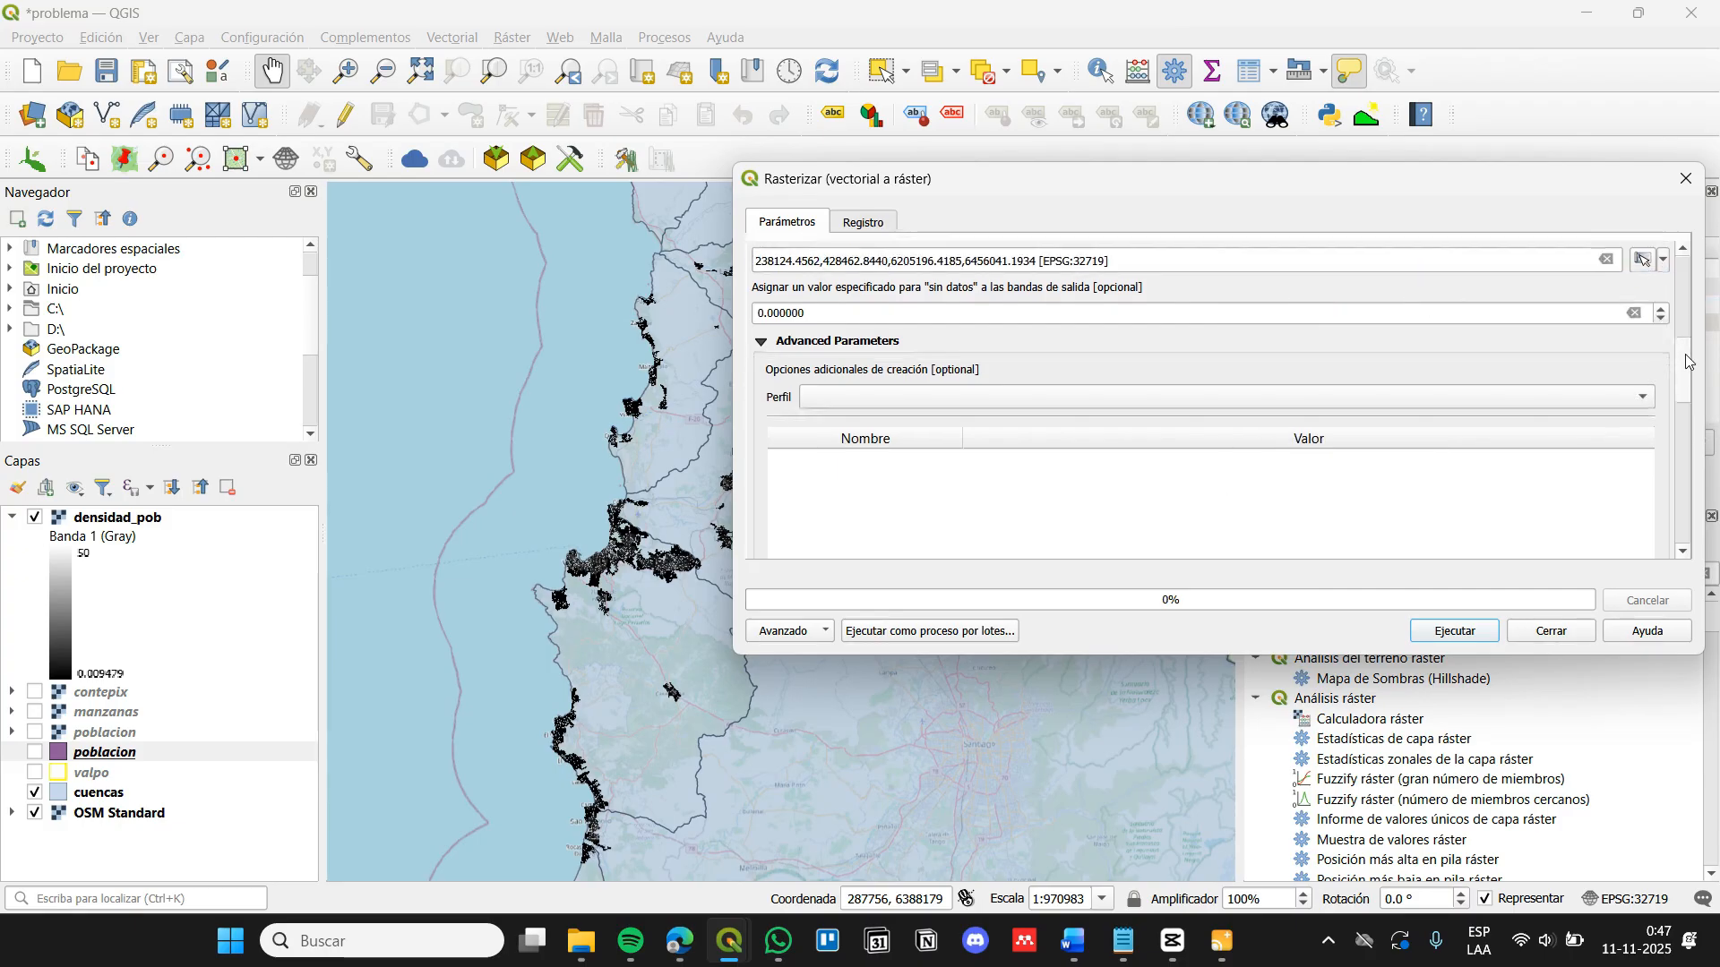
Set the output data type to Int16, run the poblacion rasterization as a temporary layer and close the tool
{"action": "scroll", "coordinate": [1689, 361], "scroll_direction": "down", "scroll_amount": 3}
{"action": "left_click", "coordinate": [985, 378]}
{"action": "left_click", "coordinate": [944, 279]}
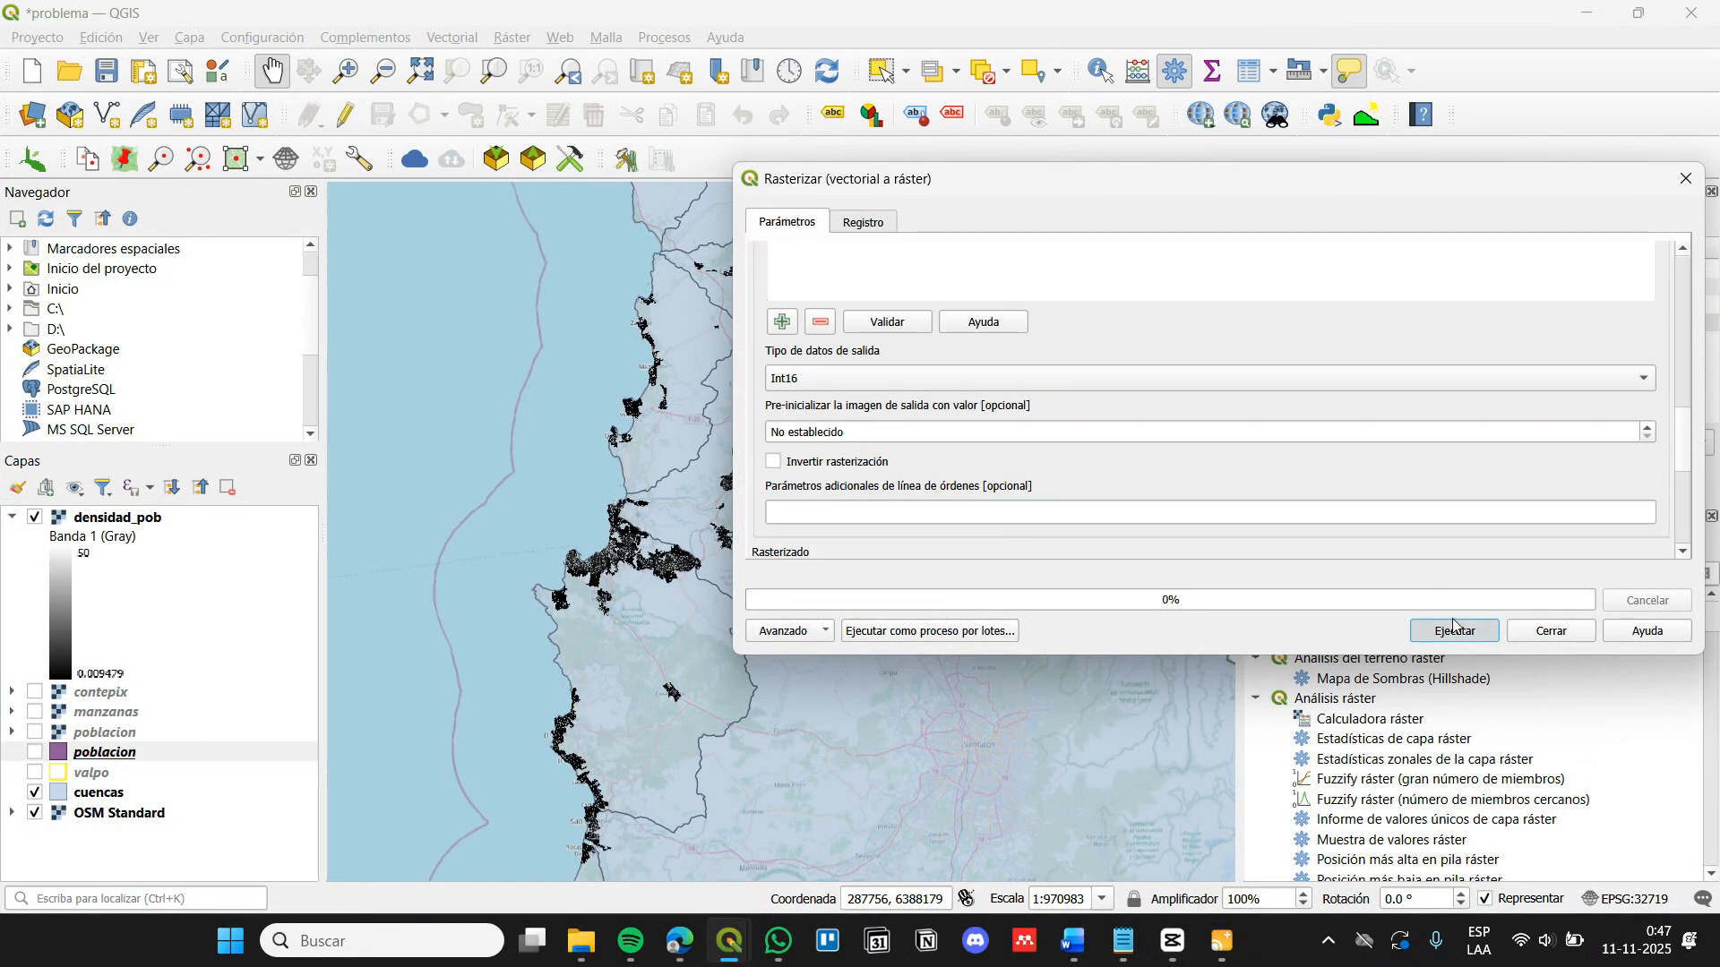
{"action": "left_click", "coordinate": [1453, 629]}
{"action": "left_click", "coordinate": [1551, 631]}
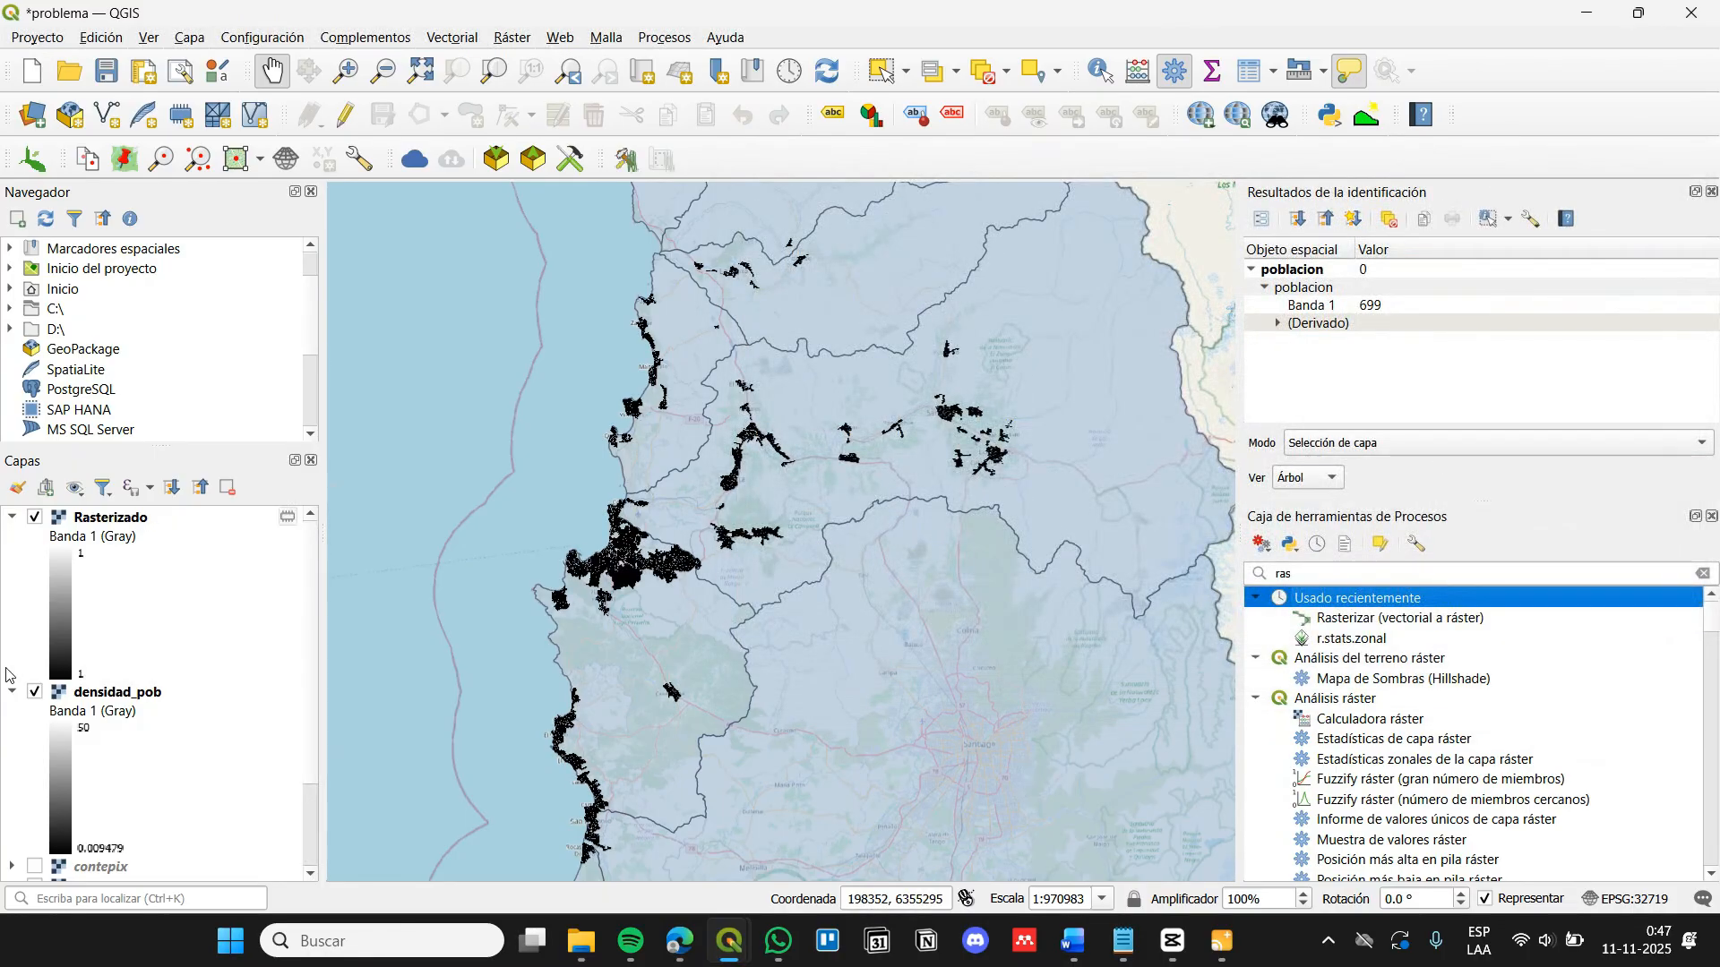
Hide densidad_pob and inspect the new fixed-value raster over the basins, closing in on the inland towns
{"action": "left_click", "coordinate": [34, 693]}
{"action": "scroll", "coordinate": [60, 776], "scroll_direction": "down", "scroll_amount": 2}
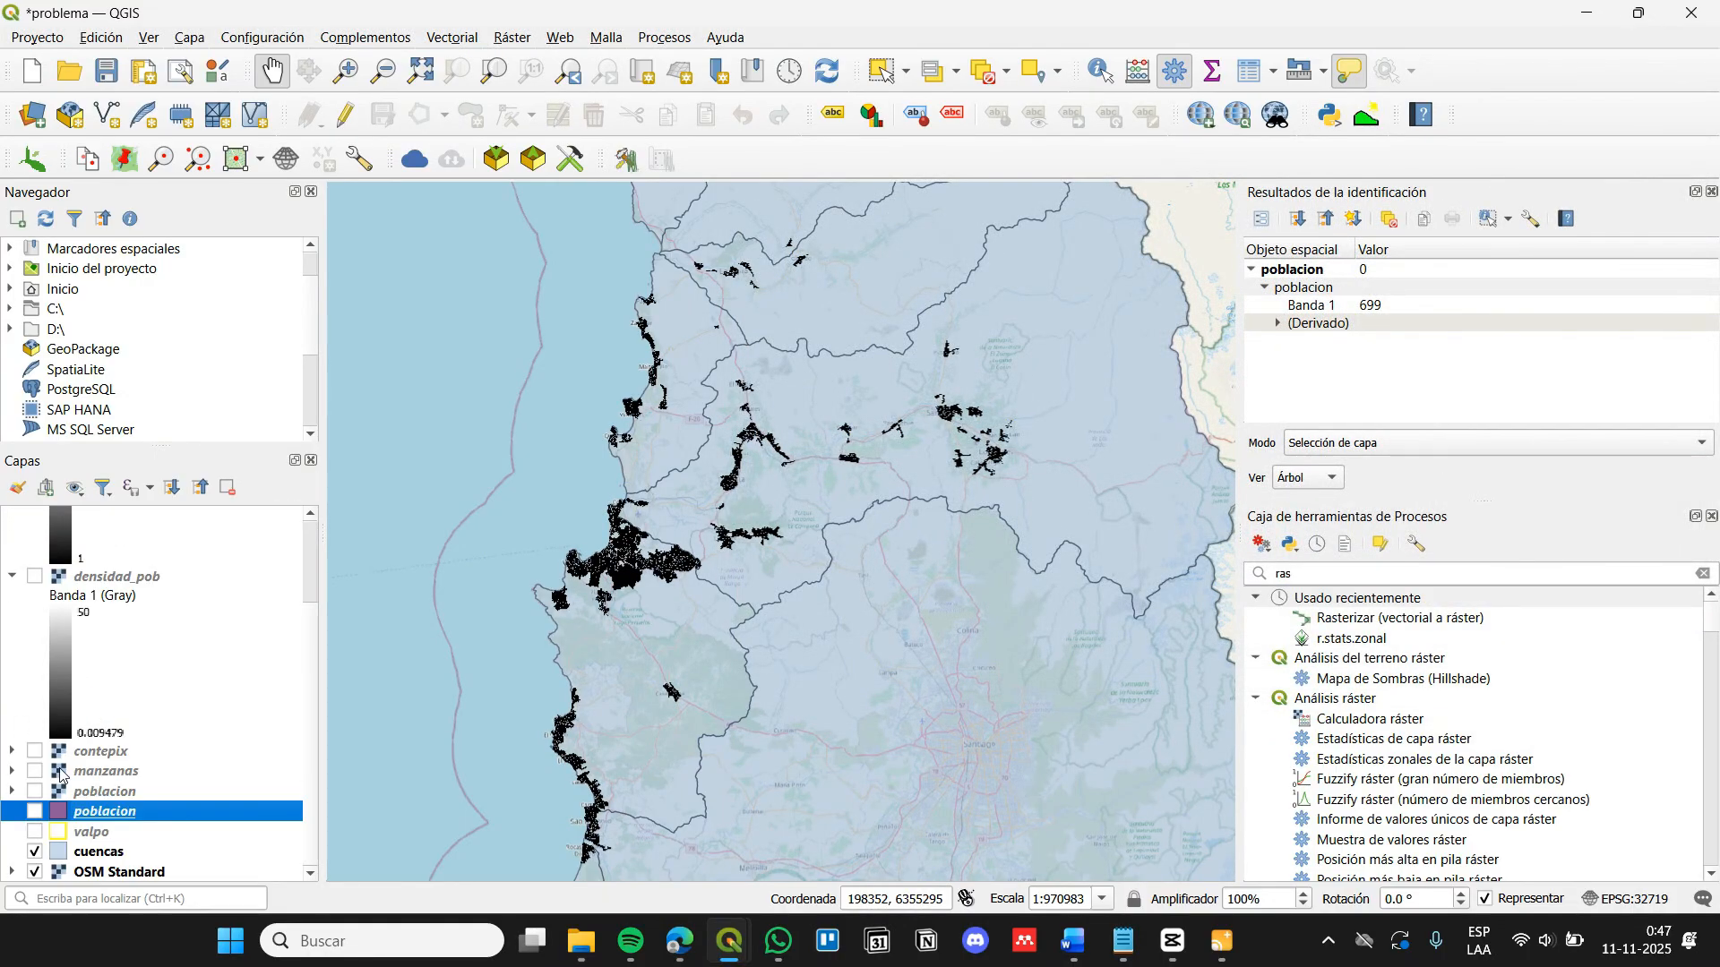
{"action": "scroll", "coordinate": [93, 794], "scroll_direction": "up", "scroll_amount": 2}
{"action": "double_click", "coordinate": [103, 516]}
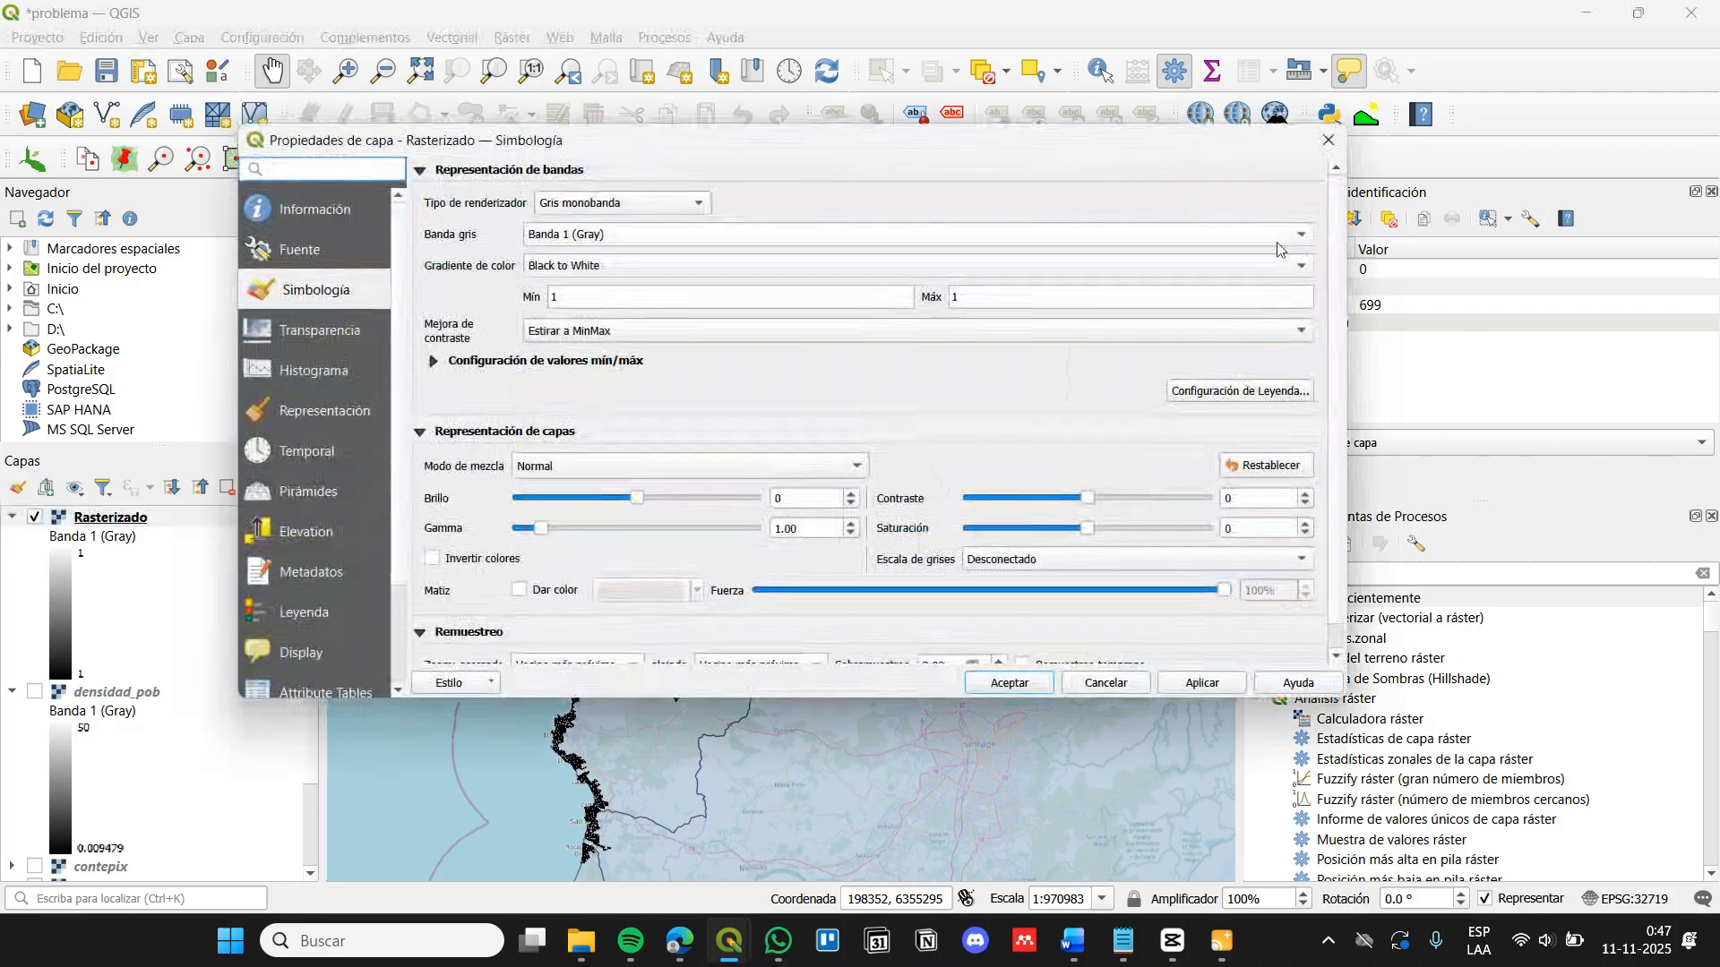
{"action": "key", "text": "Escape"}
{"action": "left_click", "coordinate": [35, 518]}
{"action": "left_click", "coordinate": [35, 517]}
{"action": "left_click_drag", "start_coordinate": [691, 476], "coordinate": [670, 642]}
{"action": "scroll", "coordinate": [741, 515], "scroll_direction": "down", "scroll_amount": 1}
{"action": "left_click_drag", "start_coordinate": [776, 600], "coordinate": [748, 405]}
{"action": "scroll", "coordinate": [747, 406], "scroll_direction": "up", "scroll_amount": 4}
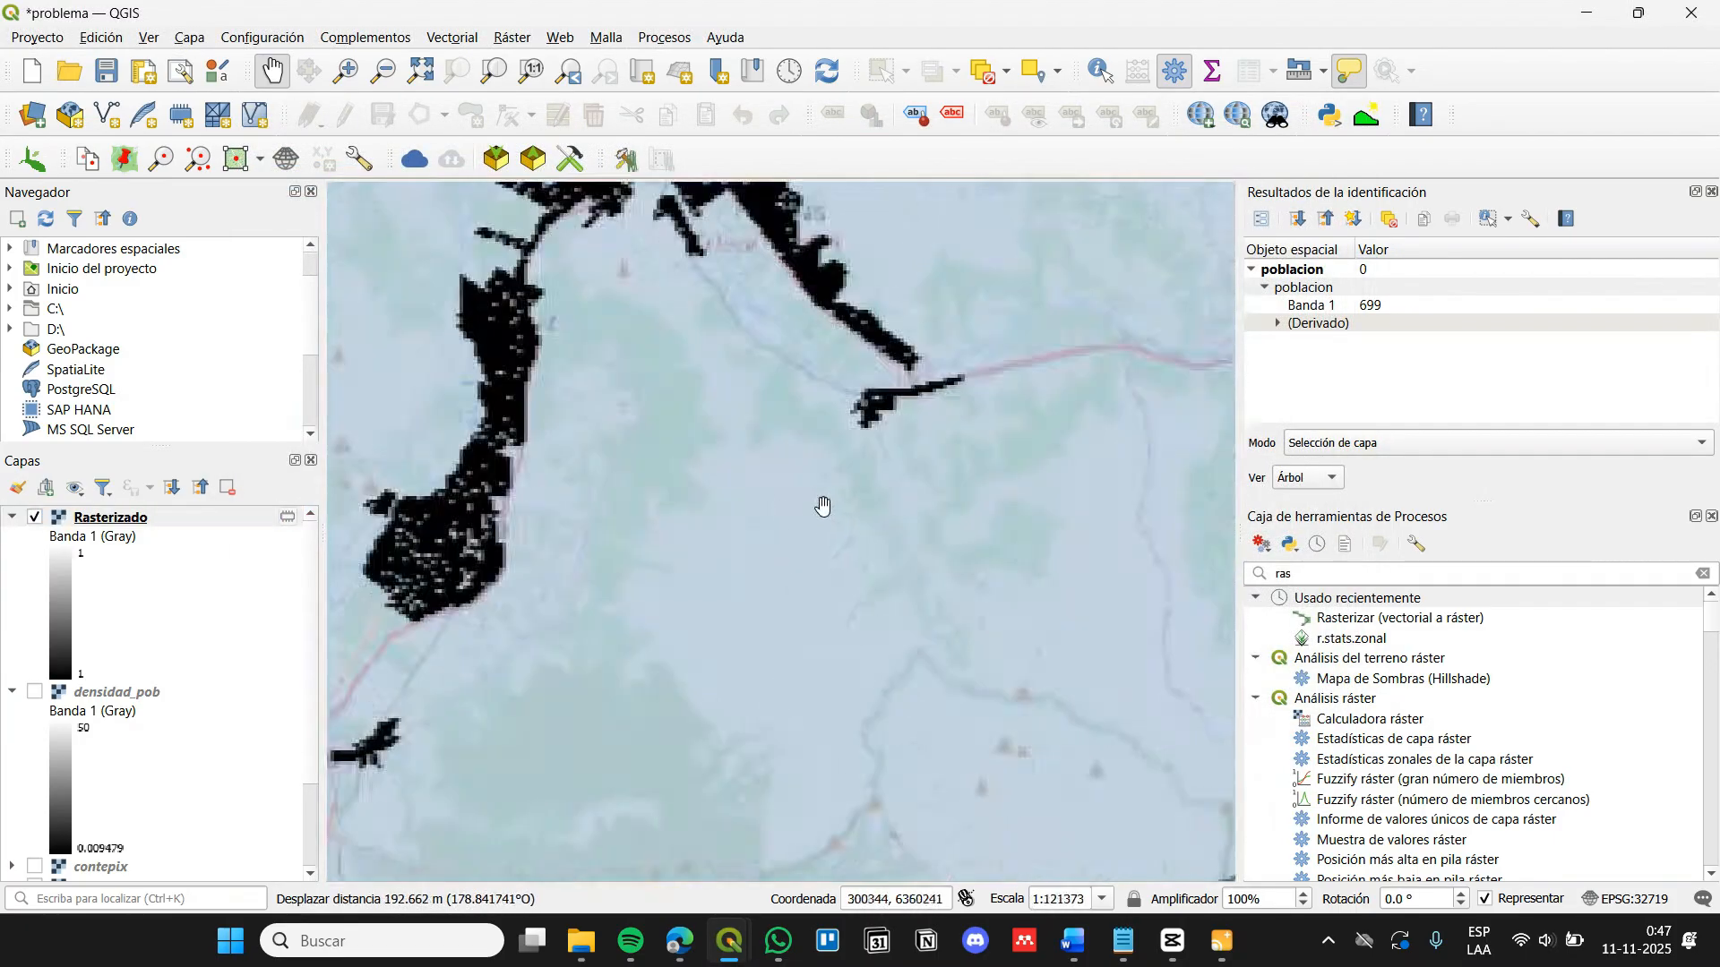
Try to identify the value of a Rasterizado cell in the La Calera area
{"action": "left_click", "coordinate": [179, 517]}
{"action": "left_click", "coordinate": [1101, 70]}
{"action": "left_click", "coordinate": [672, 224]}
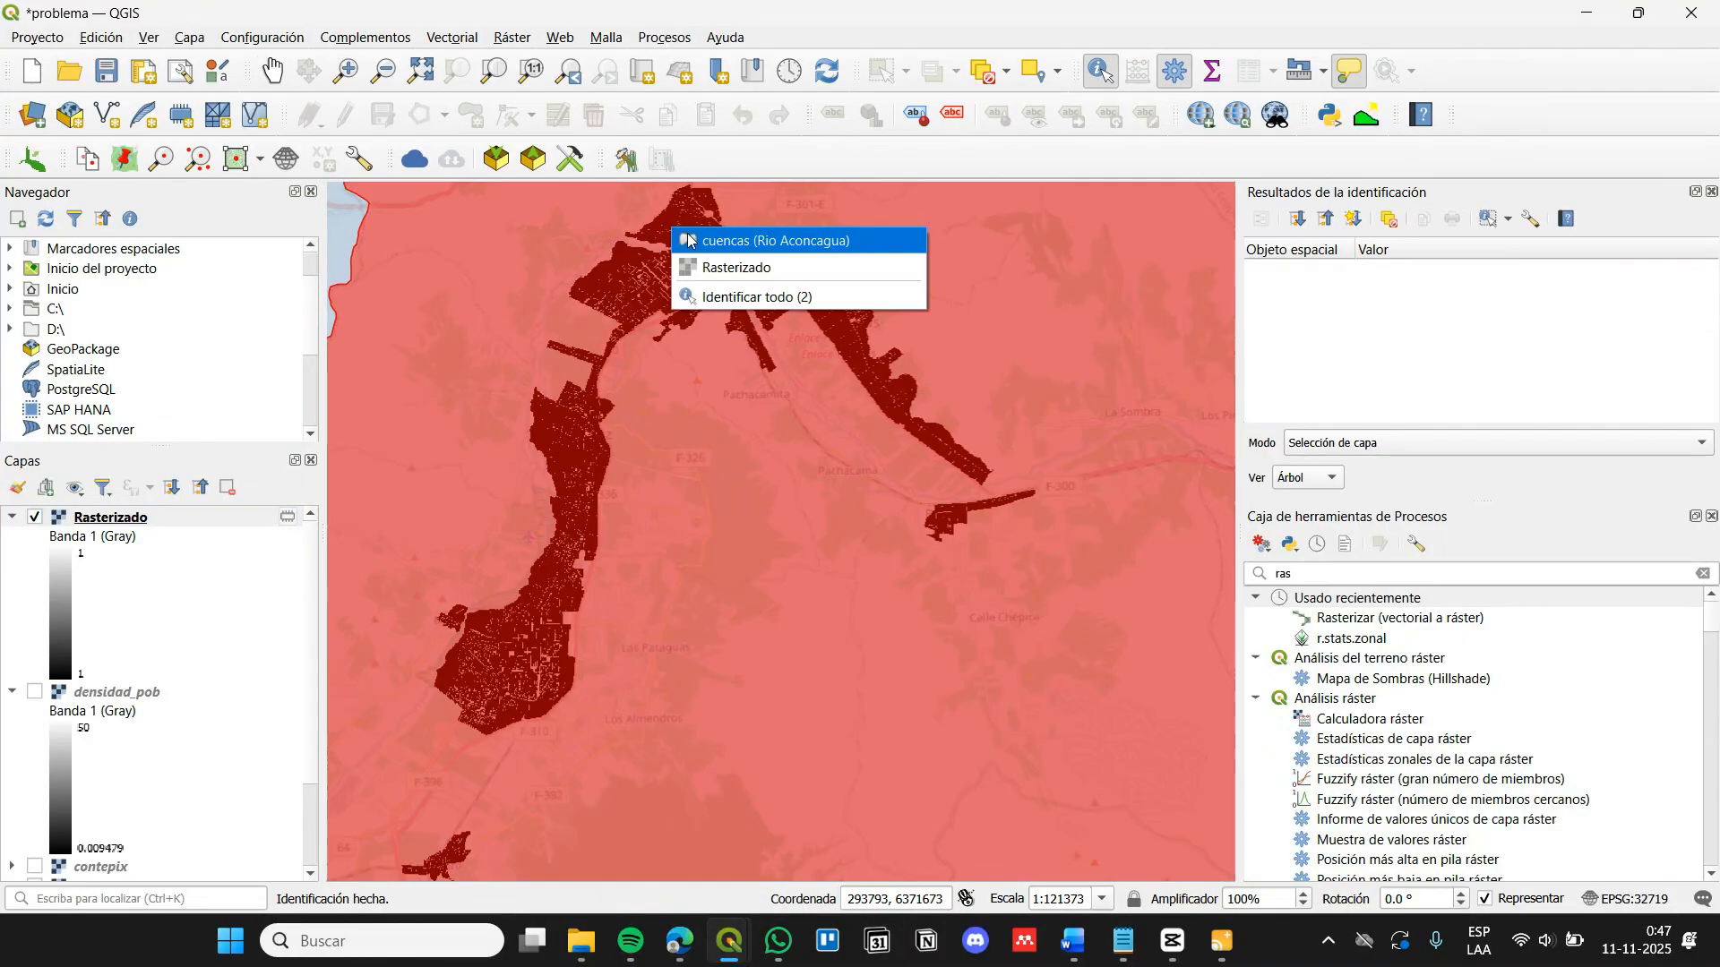
{"action": "left_click", "coordinate": [614, 249]}
Hide the cuencas layer and identify cell values inside and outside the populated blocks of the fixed-value raster
{"action": "left_click", "coordinate": [133, 666]}
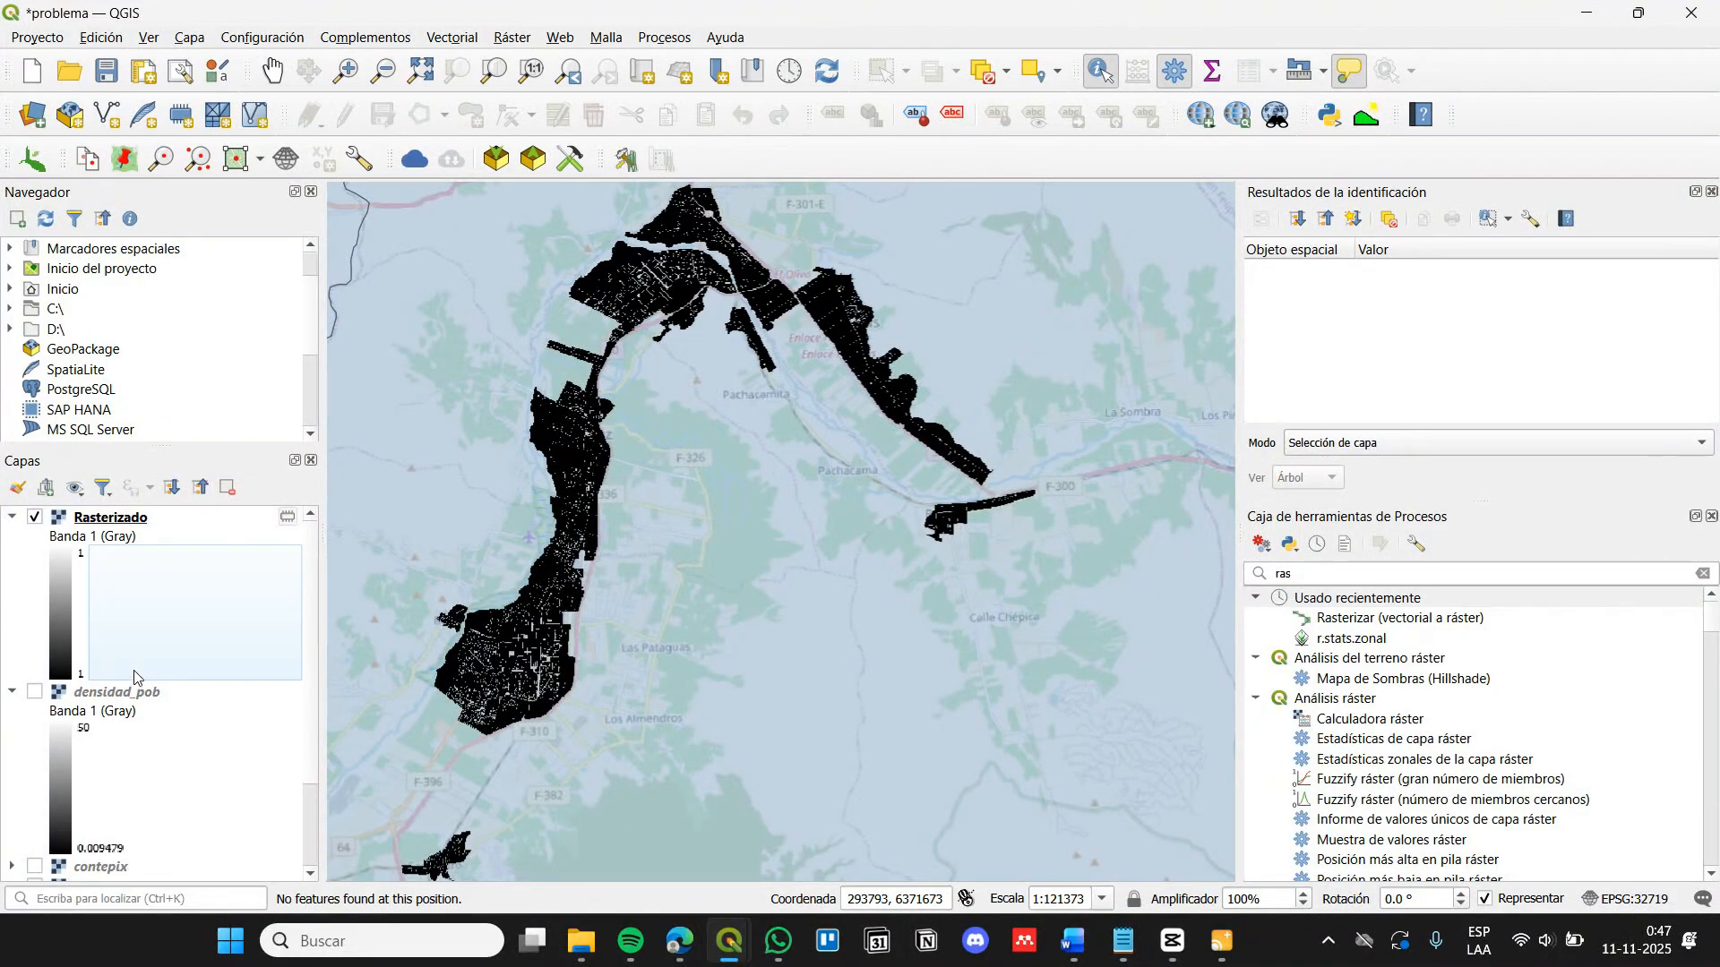
{"action": "scroll", "coordinate": [133, 667], "scroll_direction": "down", "scroll_amount": 3}
{"action": "left_click", "coordinate": [36, 852]}
{"action": "scroll", "coordinate": [631, 270], "scroll_direction": "up", "scroll_amount": 2}
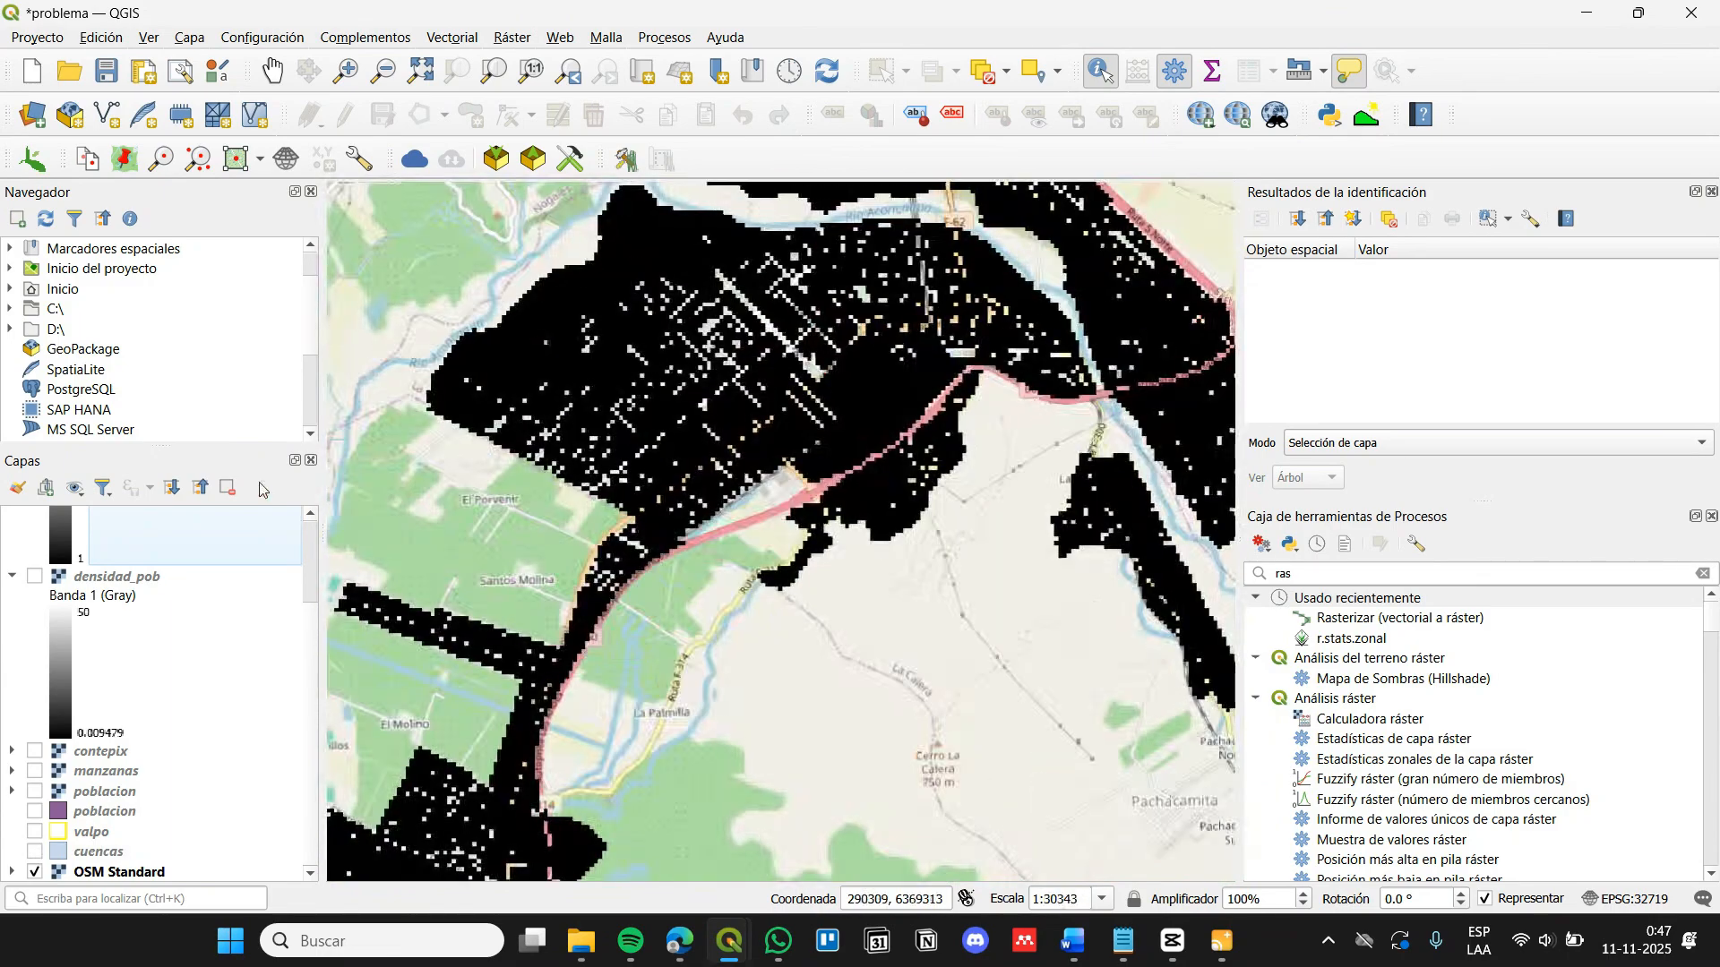
{"action": "left_click", "coordinate": [592, 312]}
{"action": "left_click", "coordinate": [512, 406]}
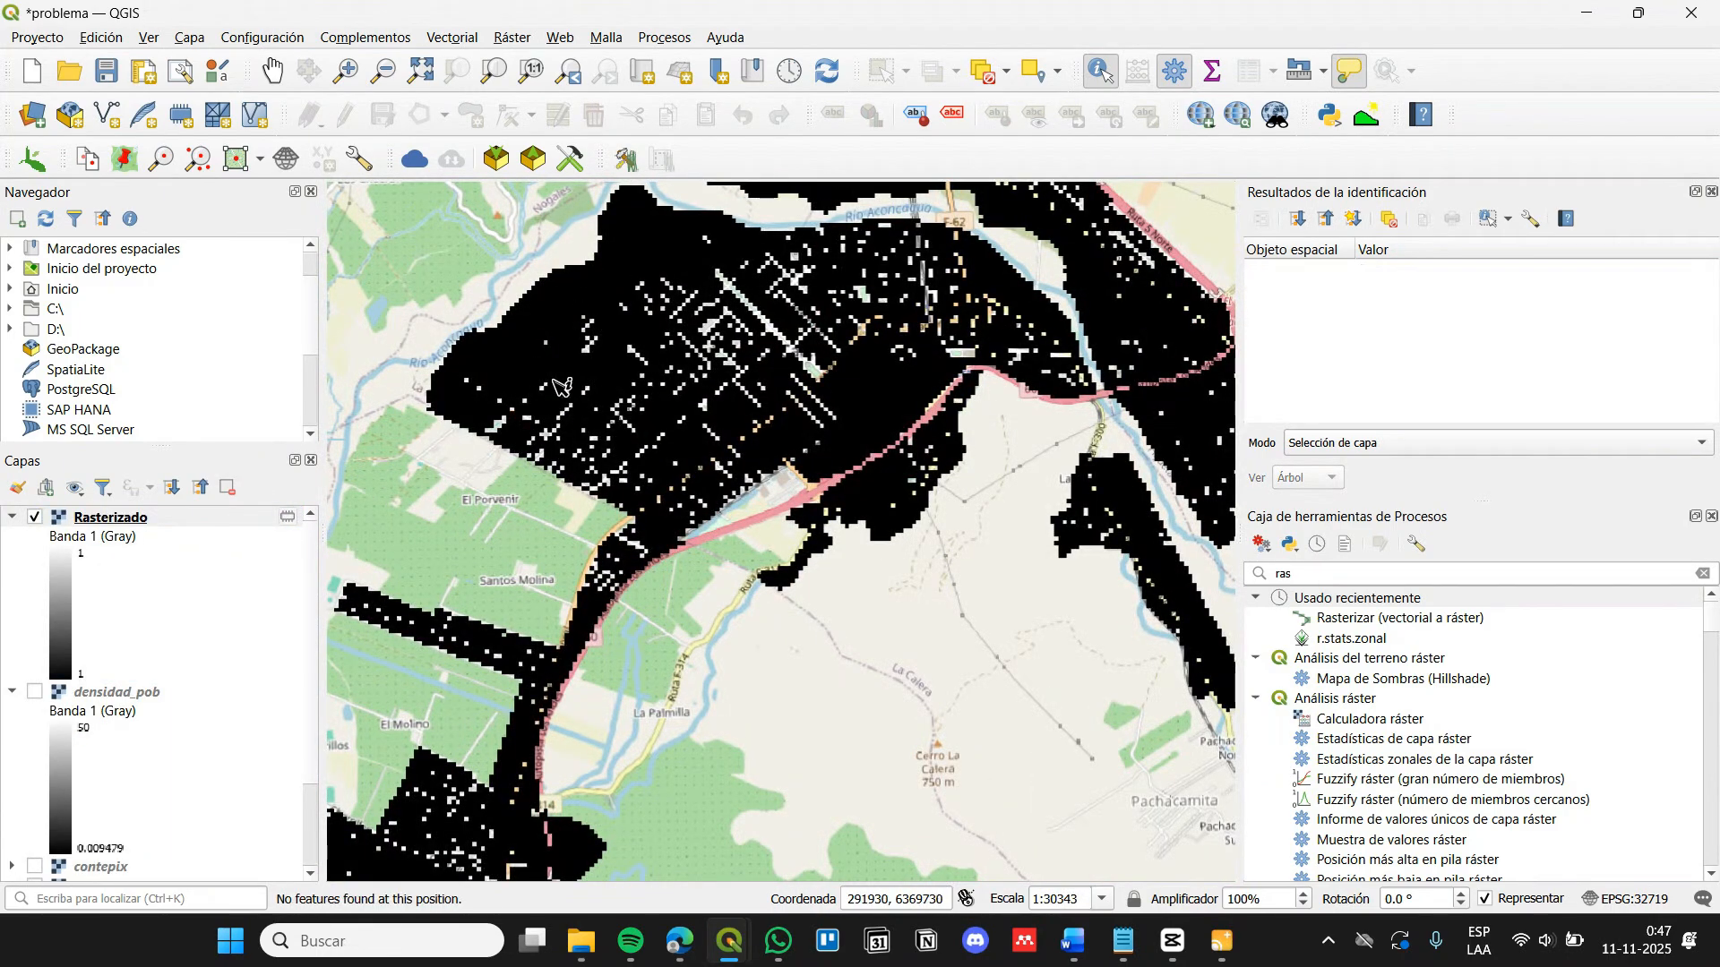
{"action": "left_click", "coordinate": [704, 417]}
{"action": "left_click", "coordinate": [892, 421]}
{"action": "scroll", "coordinate": [887, 497], "scroll_direction": "down", "scroll_amount": 5}
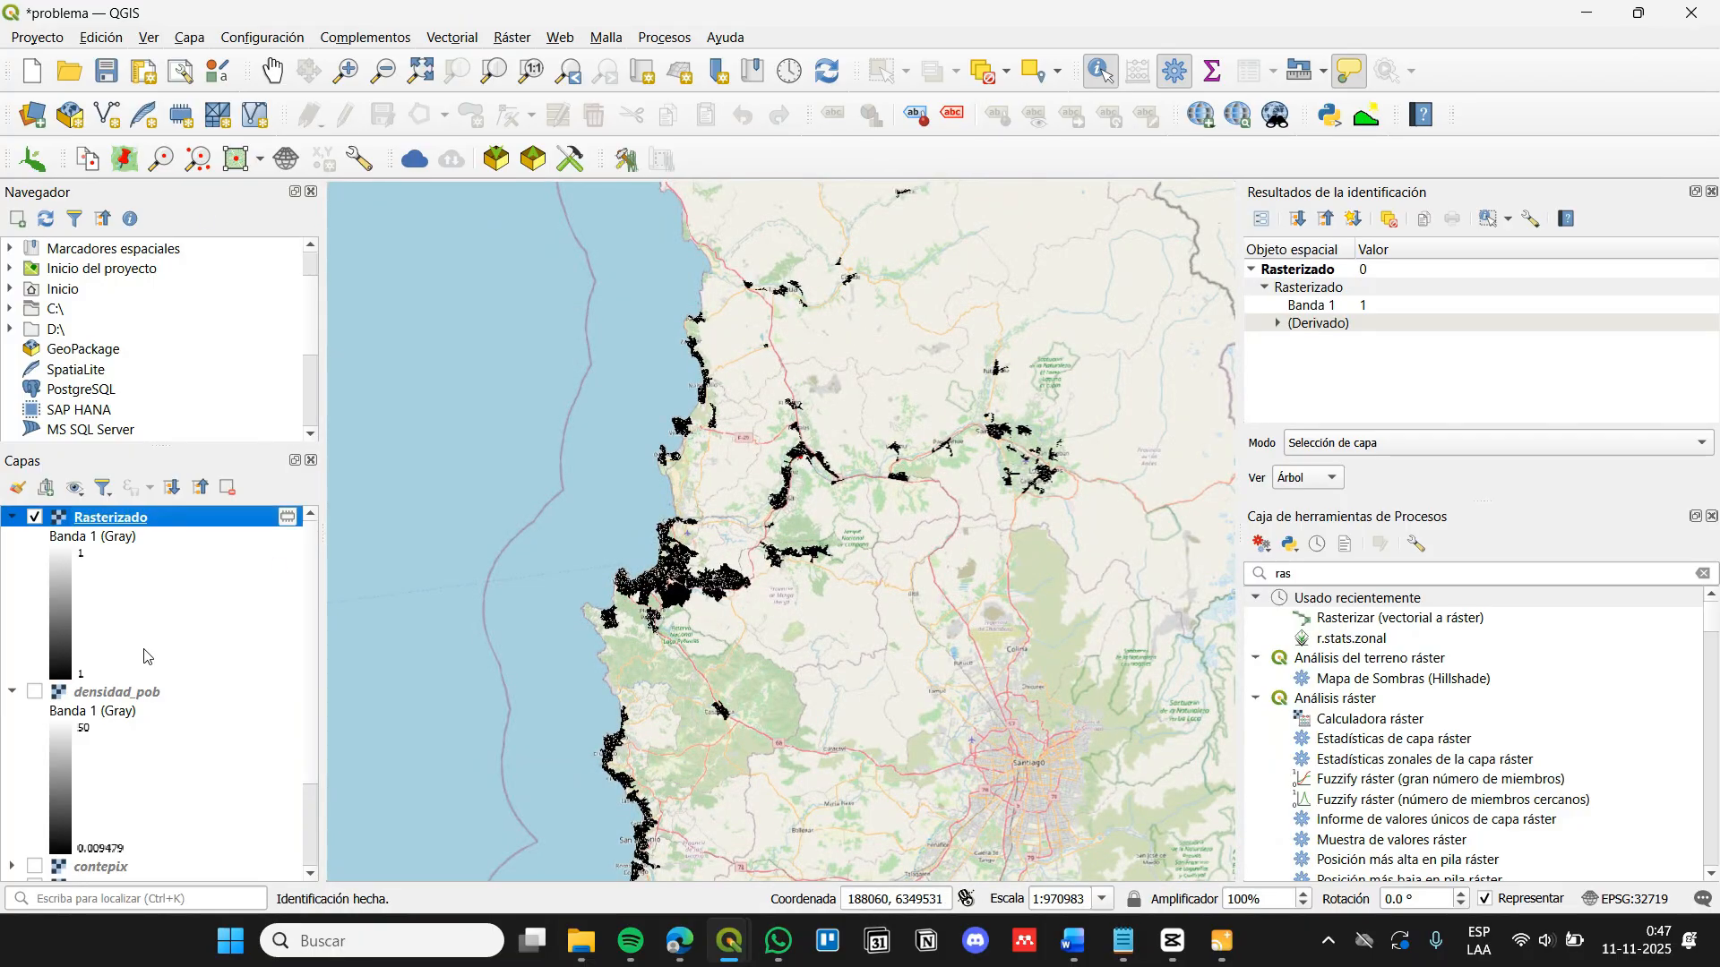
Display the cuencas layer again and check the id field in its attribute table
{"action": "scroll", "coordinate": [146, 656], "scroll_direction": "down", "scroll_amount": 2}
{"action": "left_click", "coordinate": [36, 849]}
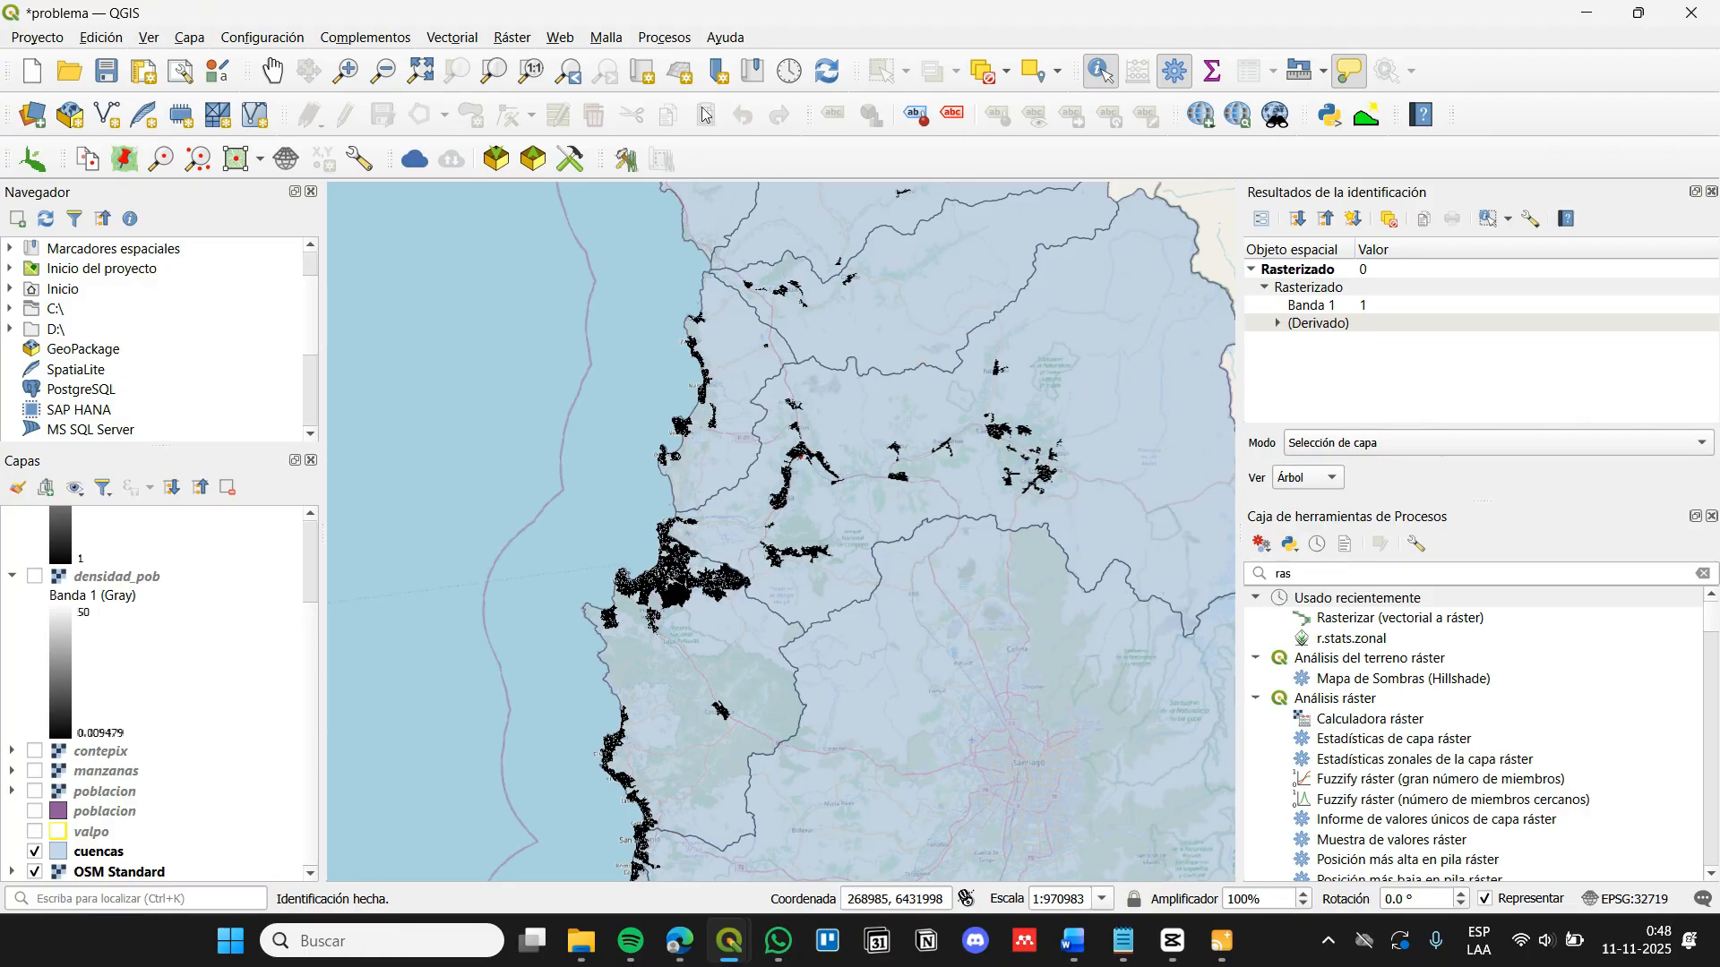
{"action": "right_click", "coordinate": [147, 849]}
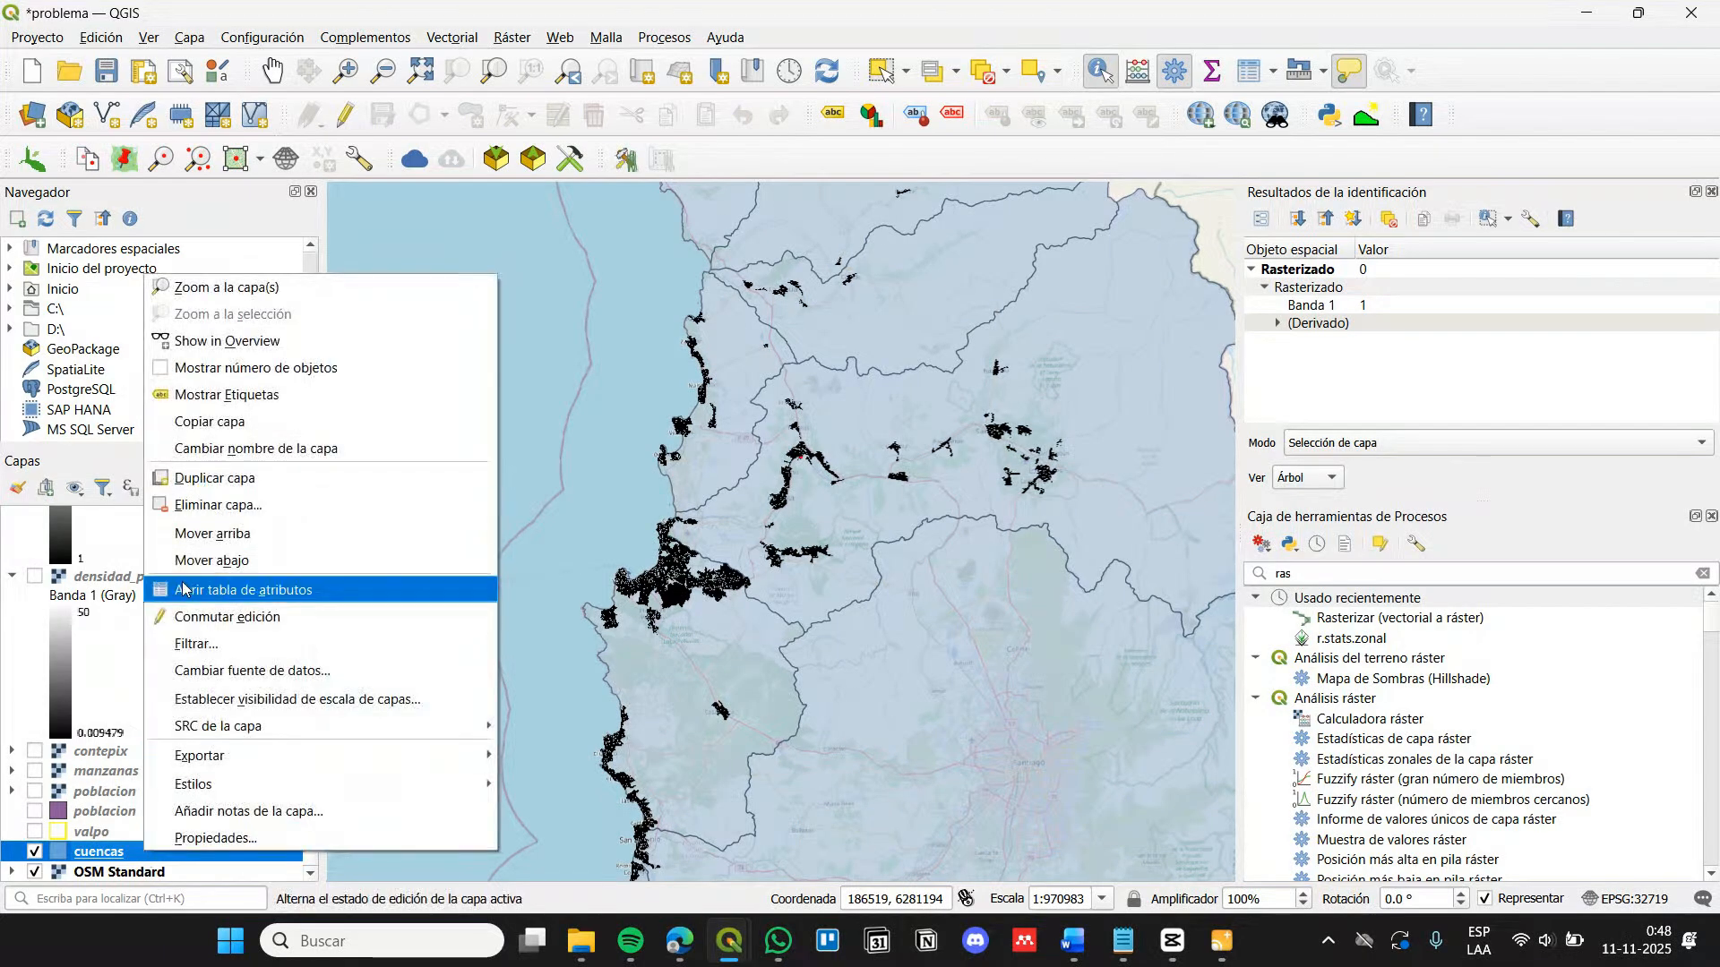
{"action": "left_click", "coordinate": [233, 562]}
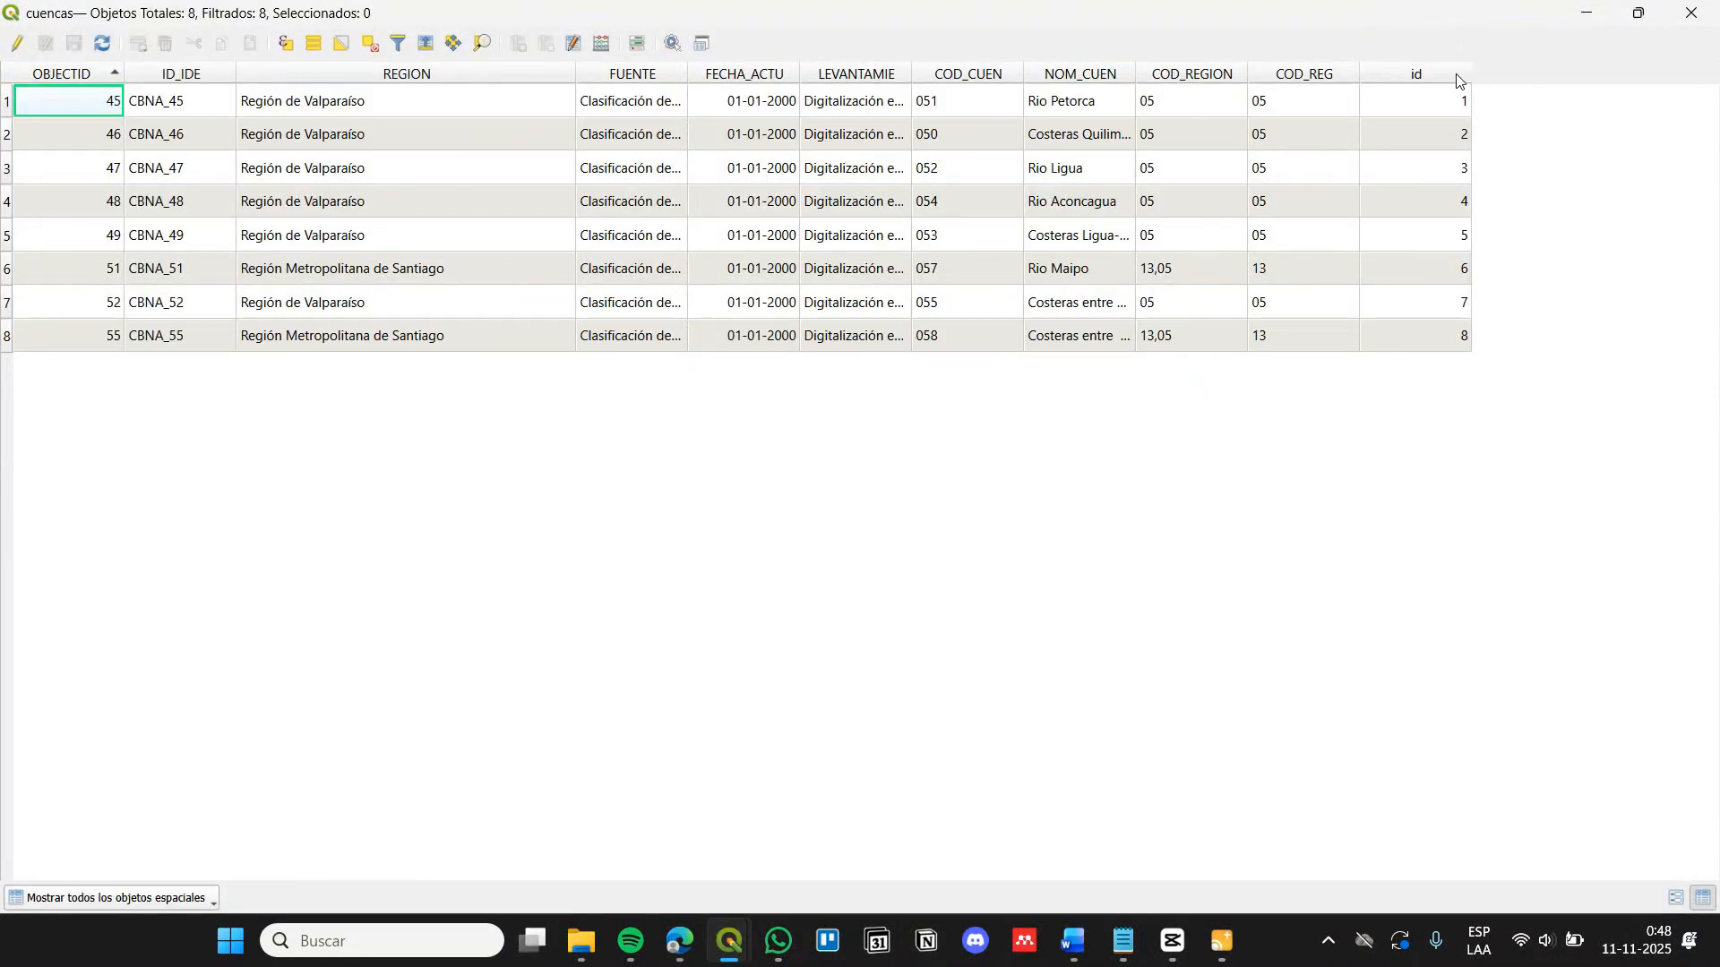
{"action": "left_click", "coordinate": [1456, 79]}
{"action": "left_click", "coordinate": [1415, 76]}
{"action": "left_click", "coordinate": [1424, 79]}
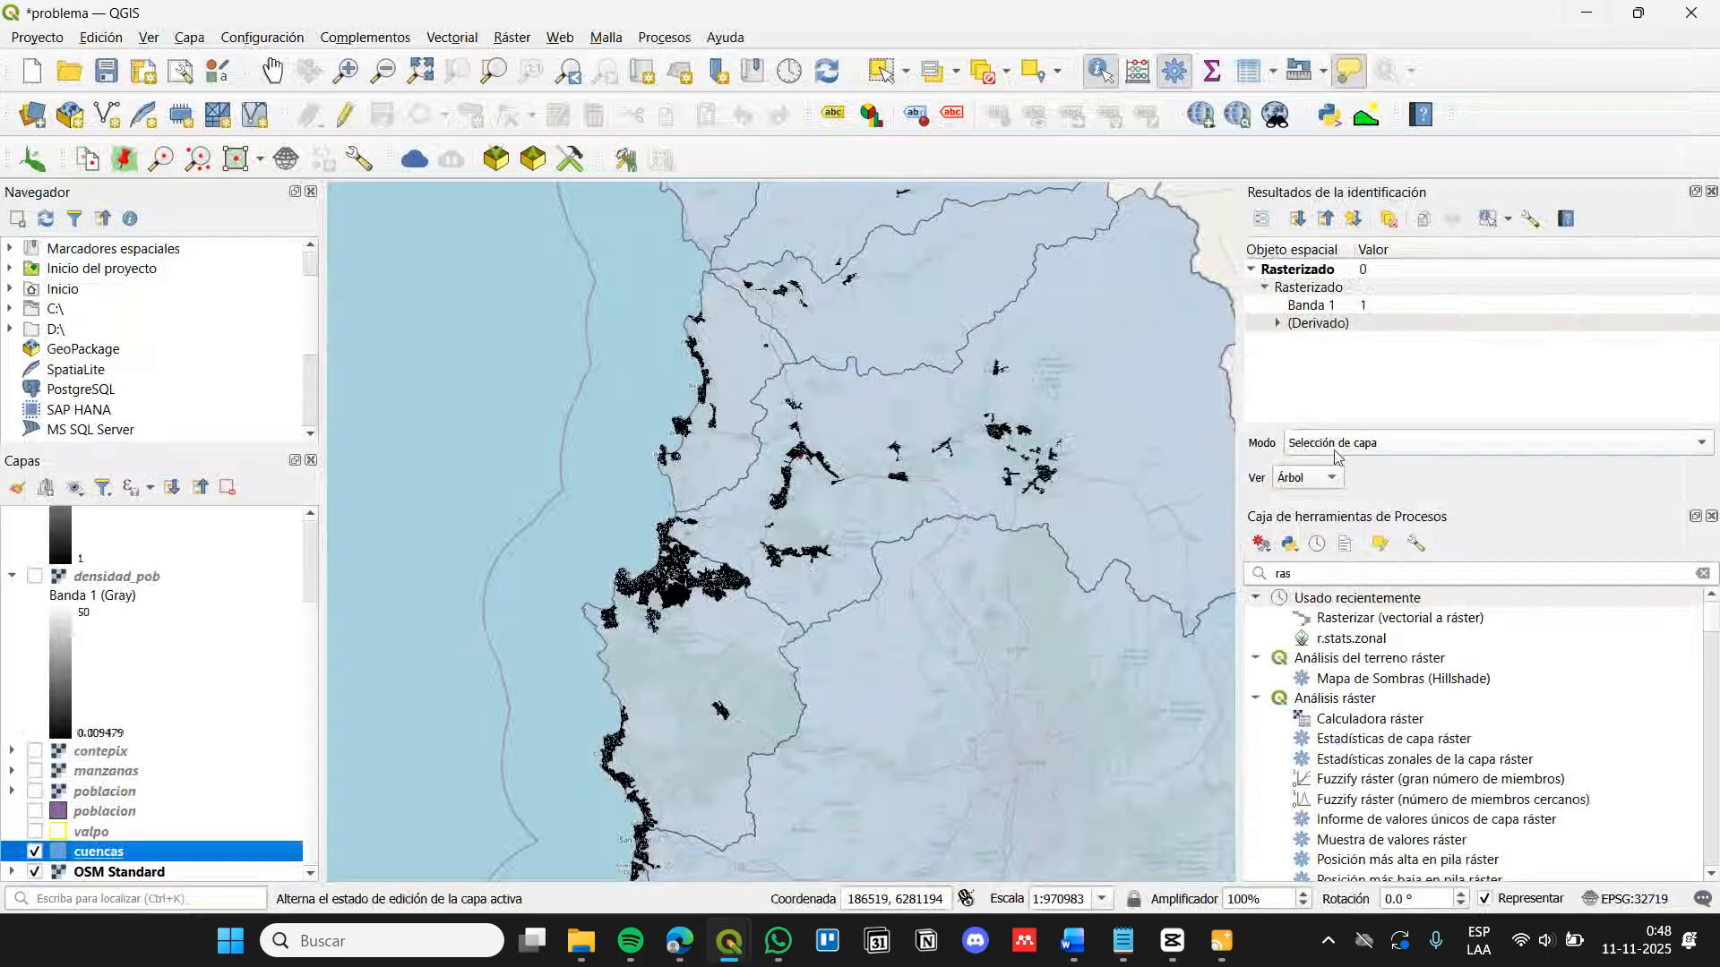
{"action": "left_click", "coordinate": [1690, 13]}
Set up a rasterization of the cuencas layer using the id field as burn value and georeferenced output units
{"action": "left_click", "coordinate": [1364, 620]}
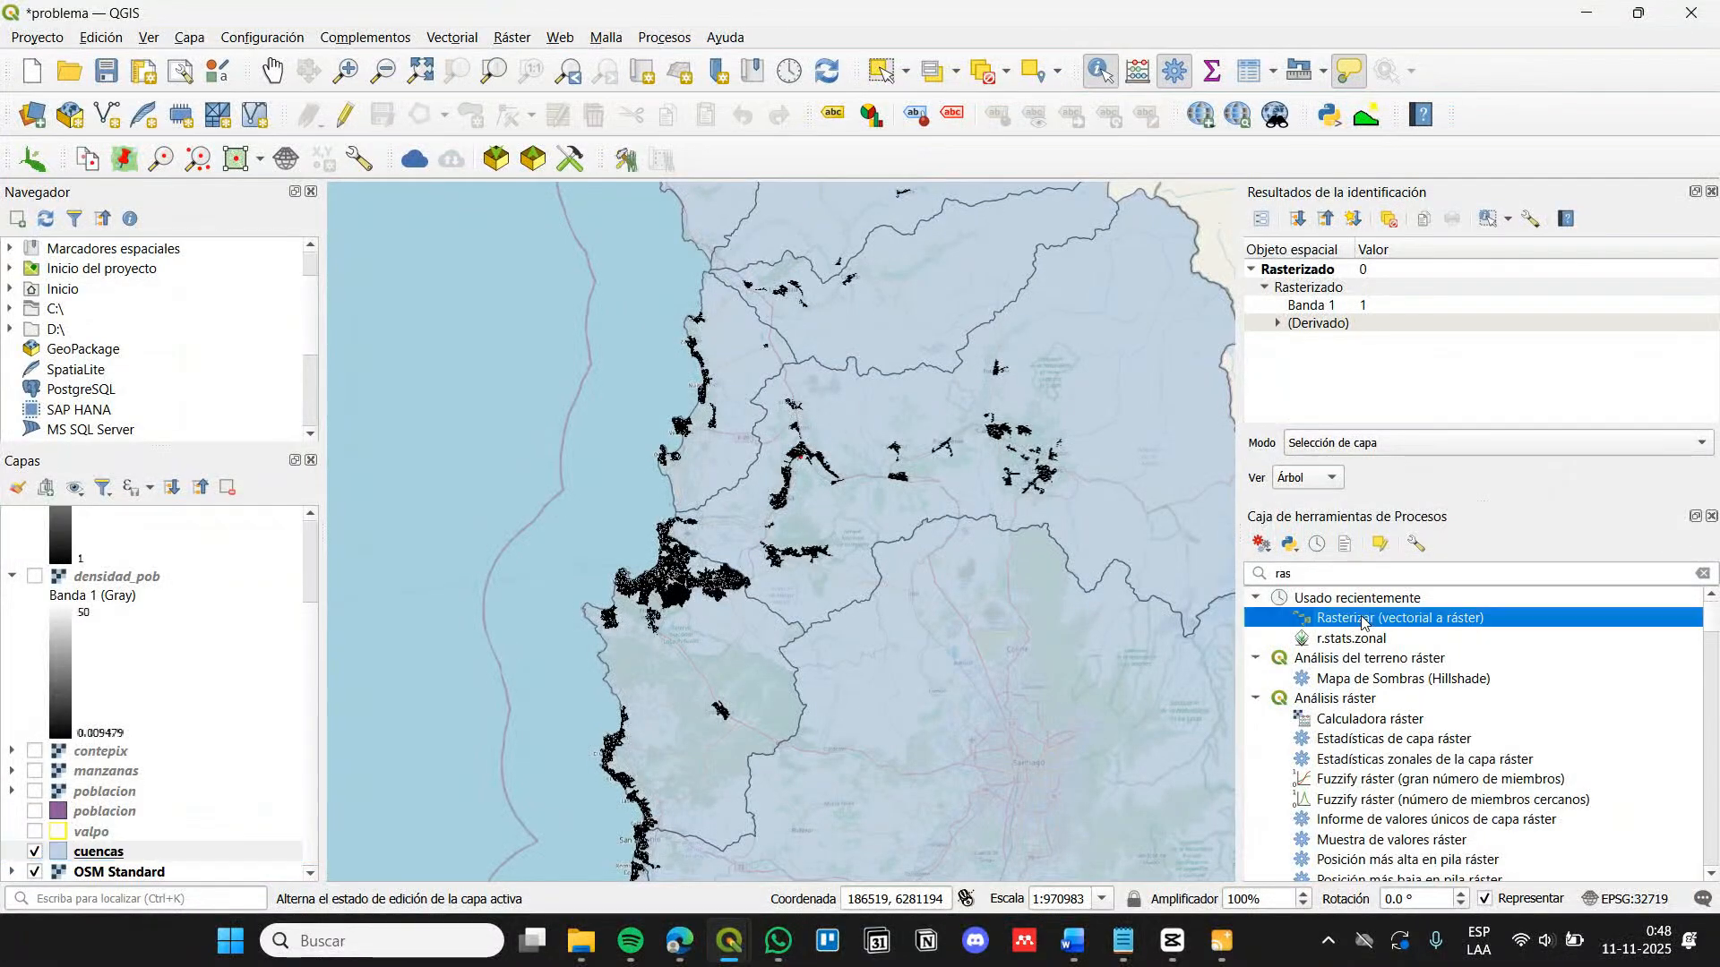
{"action": "double_click", "coordinate": [1364, 620]}
{"action": "left_click", "coordinate": [815, 365]}
{"action": "left_click", "coordinate": [810, 417]}
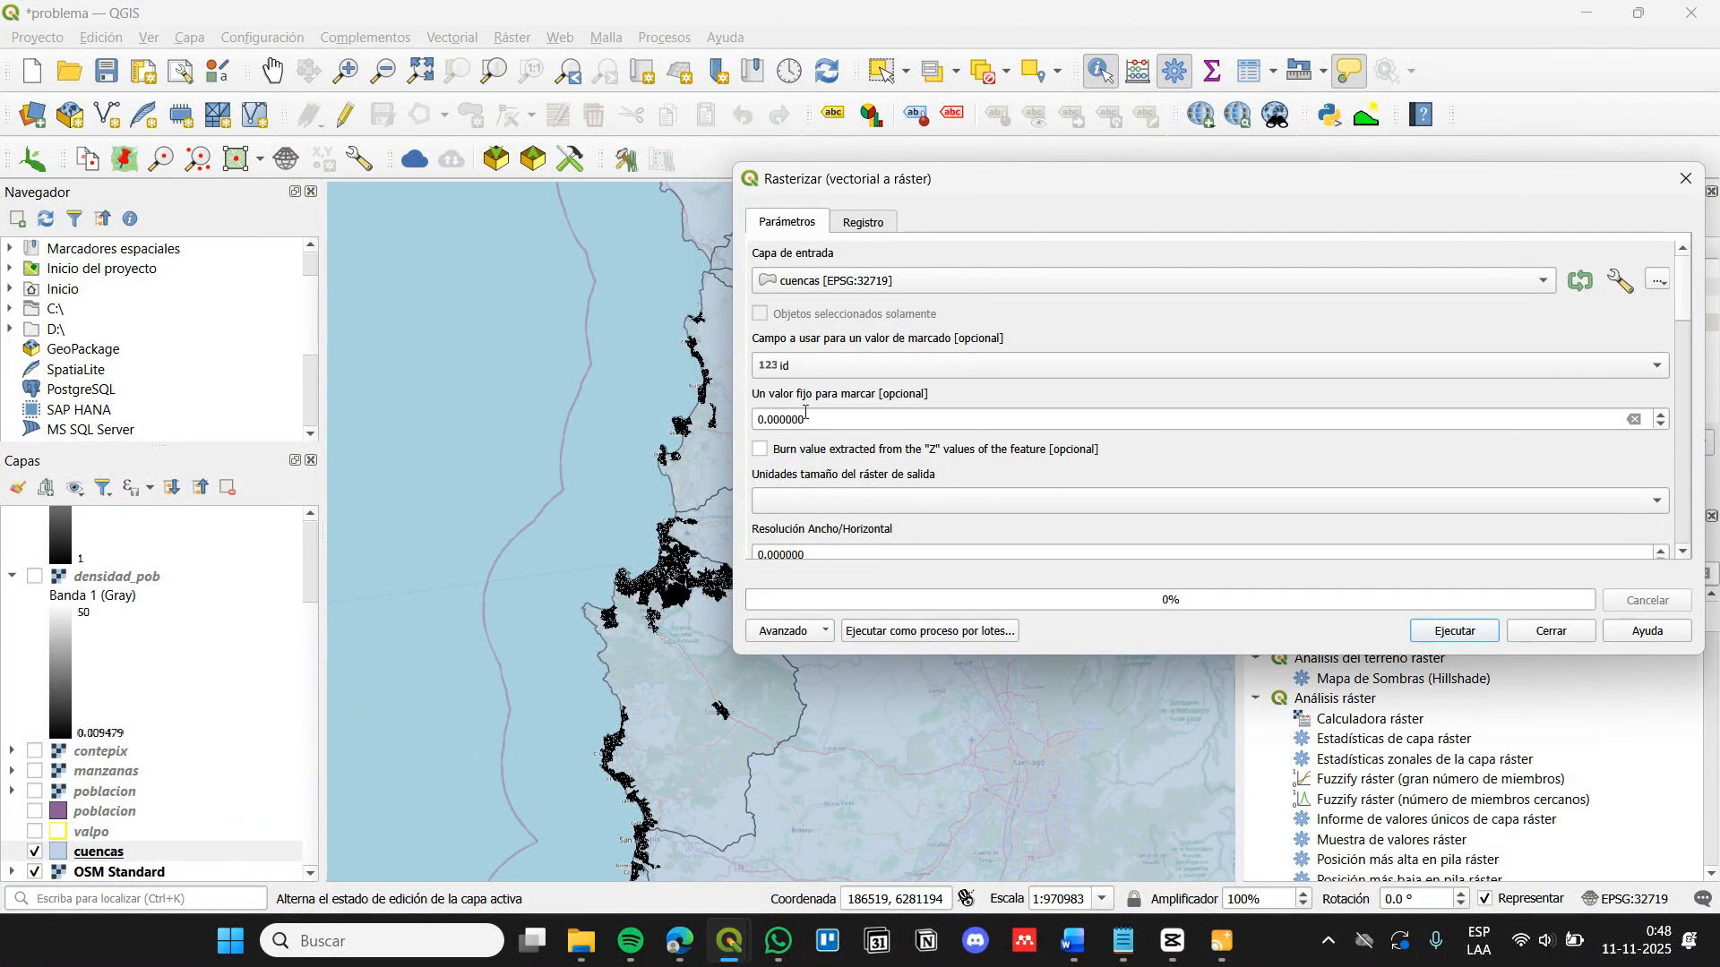
{"action": "left_click", "coordinate": [811, 501]}
{"action": "left_click", "coordinate": [813, 529]}
Set both cuencas raster resolutions to 30 and calculate the output extent from the cuencas layer
{"action": "scroll", "coordinate": [793, 513], "scroll_direction": "down", "scroll_amount": 1}
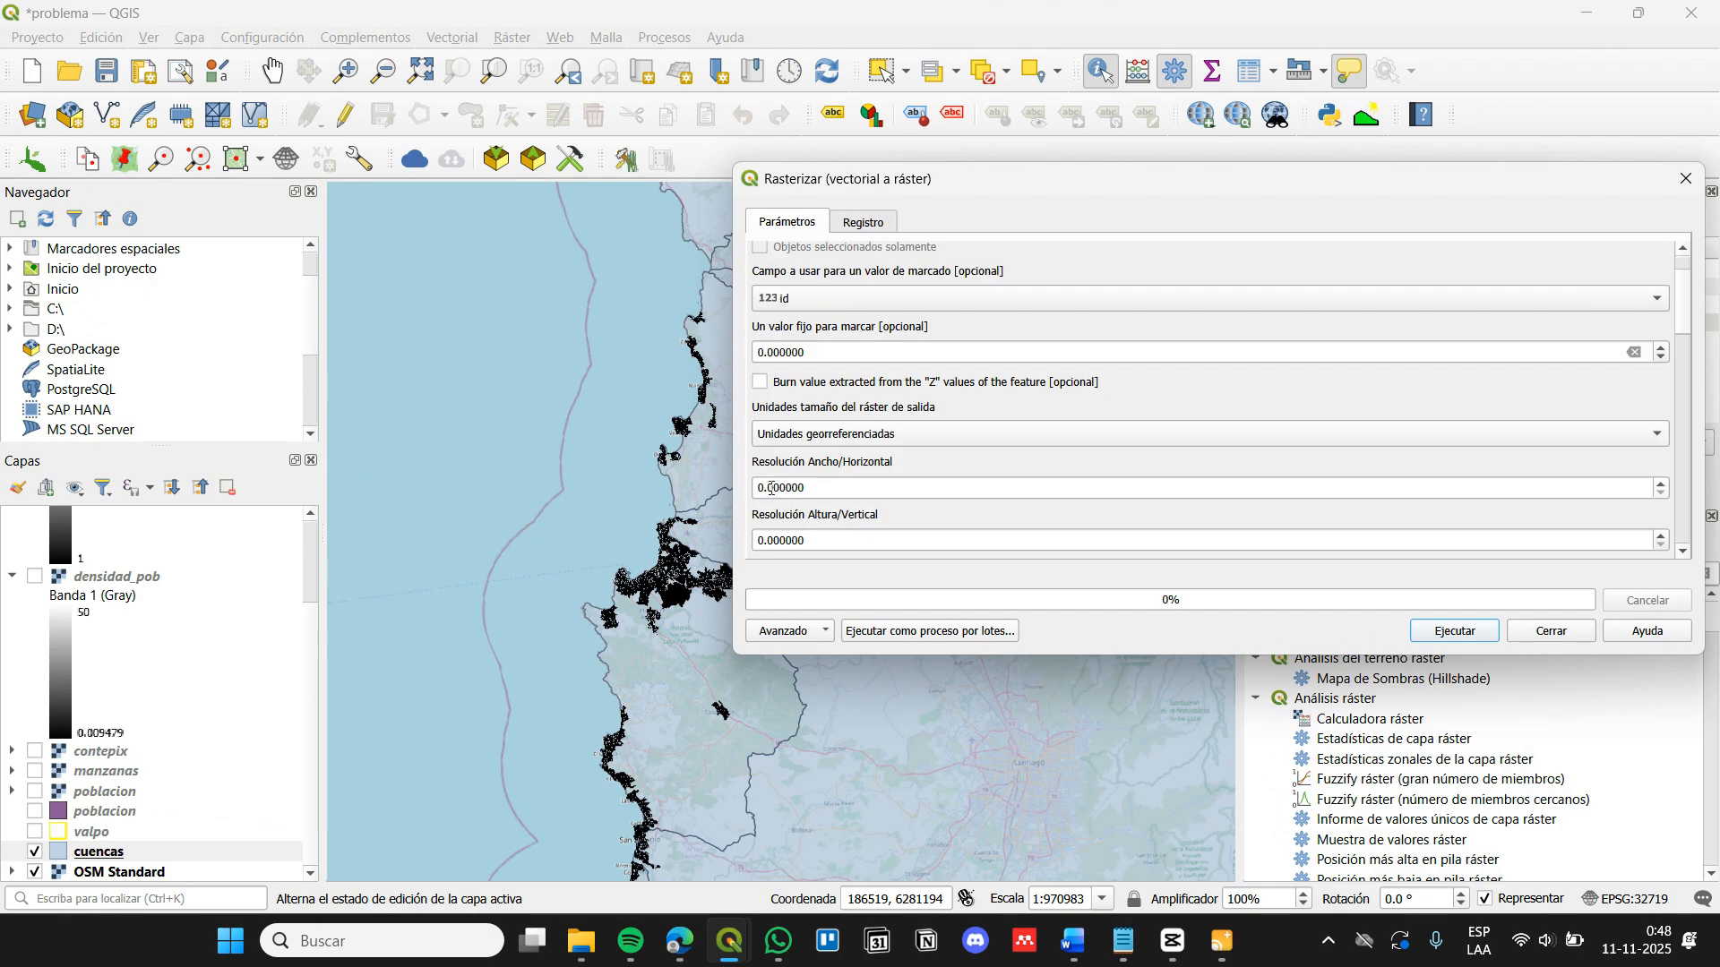
{"action": "left_click", "coordinate": [760, 487]}
{"action": "type", "text": "3"}
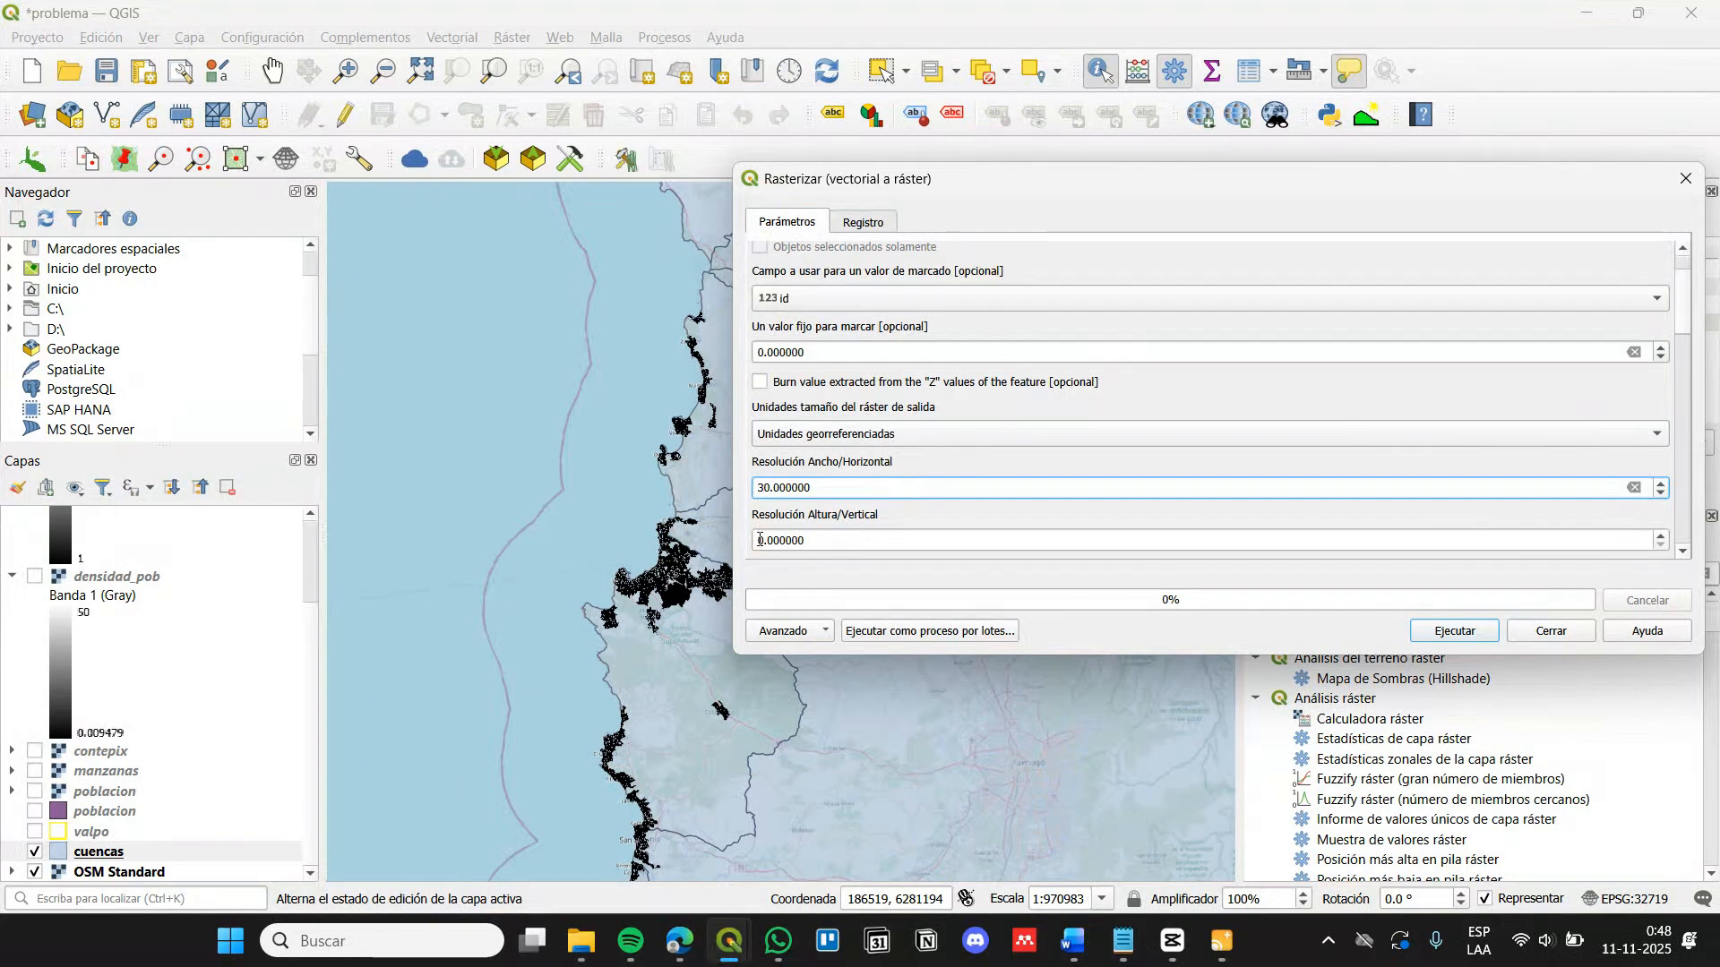
{"action": "left_click", "coordinate": [760, 540]}
{"action": "type", "text": "3"}
{"action": "scroll", "coordinate": [1164, 502], "scroll_direction": "down", "scroll_amount": 2}
{"action": "left_click", "coordinate": [1643, 452]}
{"action": "mouse_move", "coordinate": [1503, 484]}
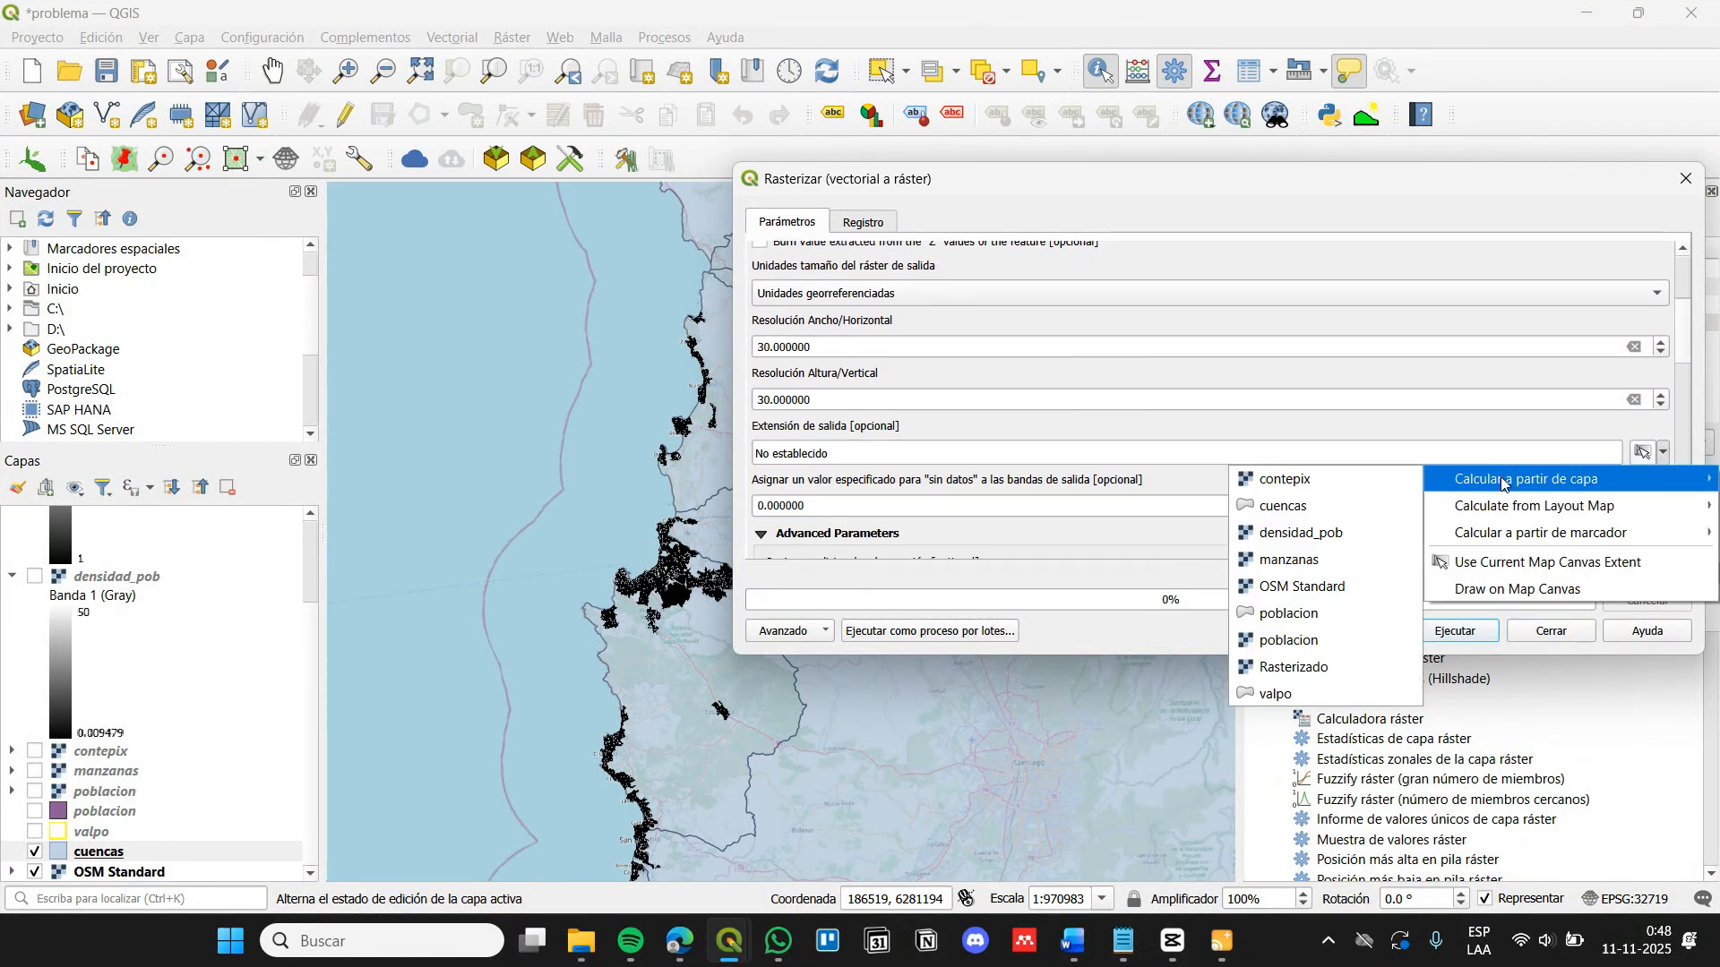
{"action": "left_click", "coordinate": [1282, 505]}
Choose Int16 as the output data type, run the cuencas rasterization as a temporary layer and close the tool
{"action": "scroll", "coordinate": [1210, 403], "scroll_direction": "down", "scroll_amount": 5}
{"action": "left_click", "coordinate": [1220, 399]}
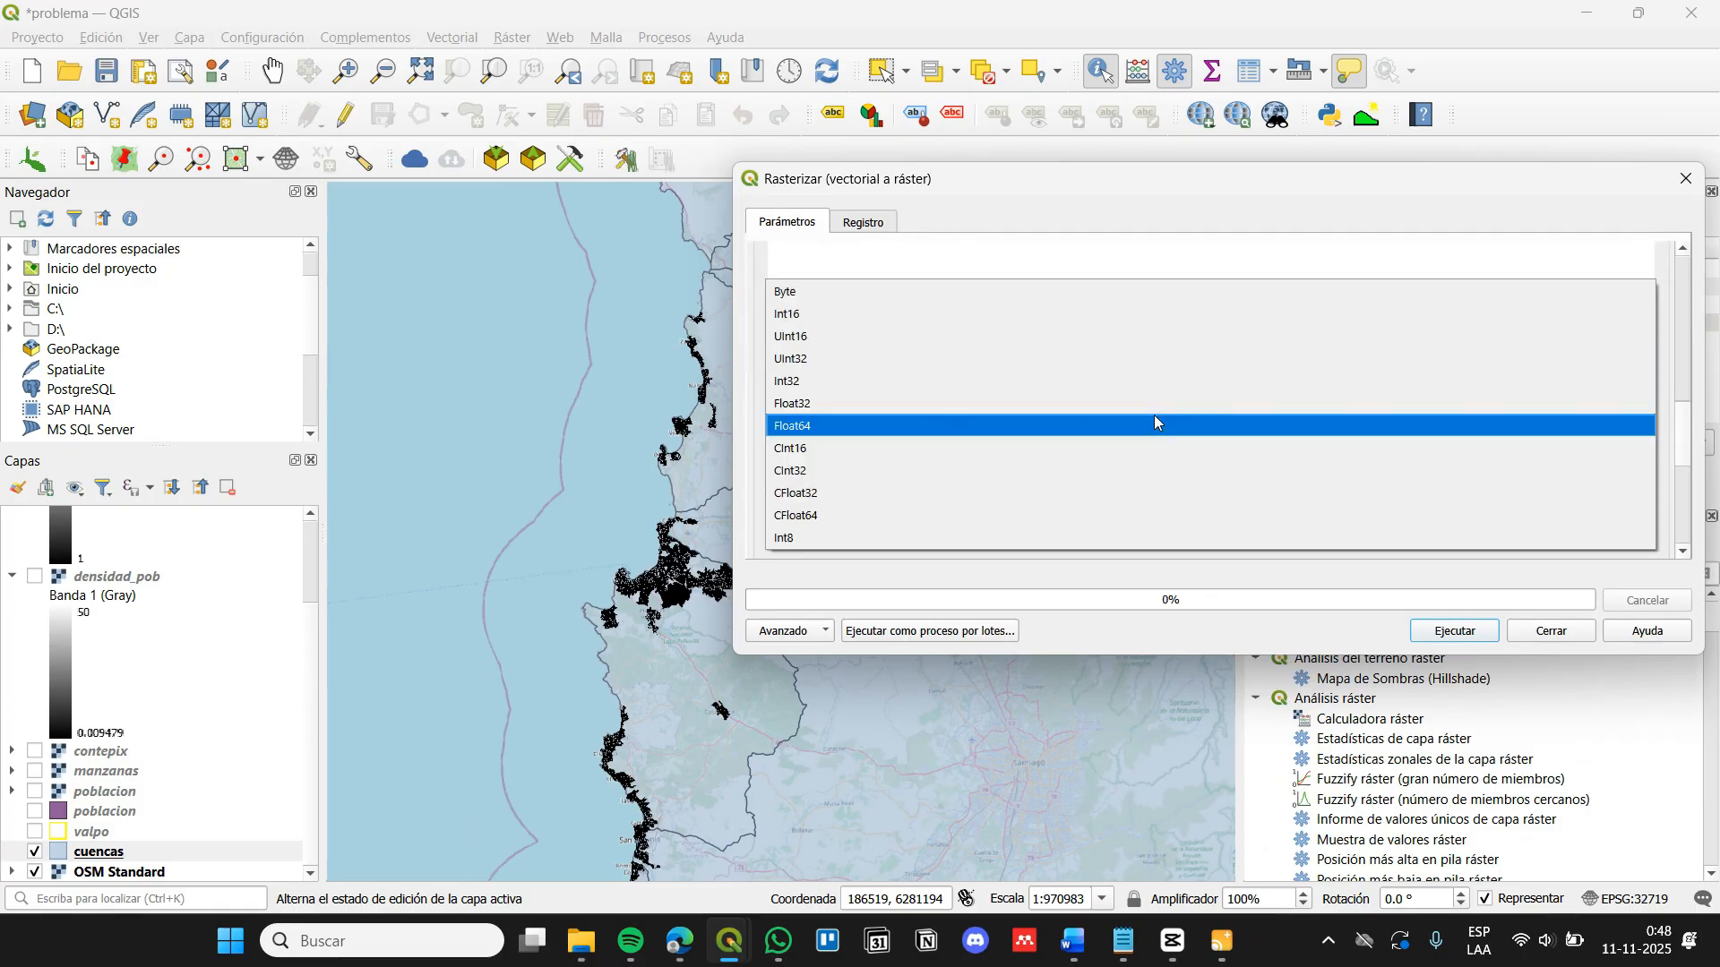
{"action": "left_click", "coordinate": [1156, 313]}
{"action": "left_click", "coordinate": [1455, 630]}
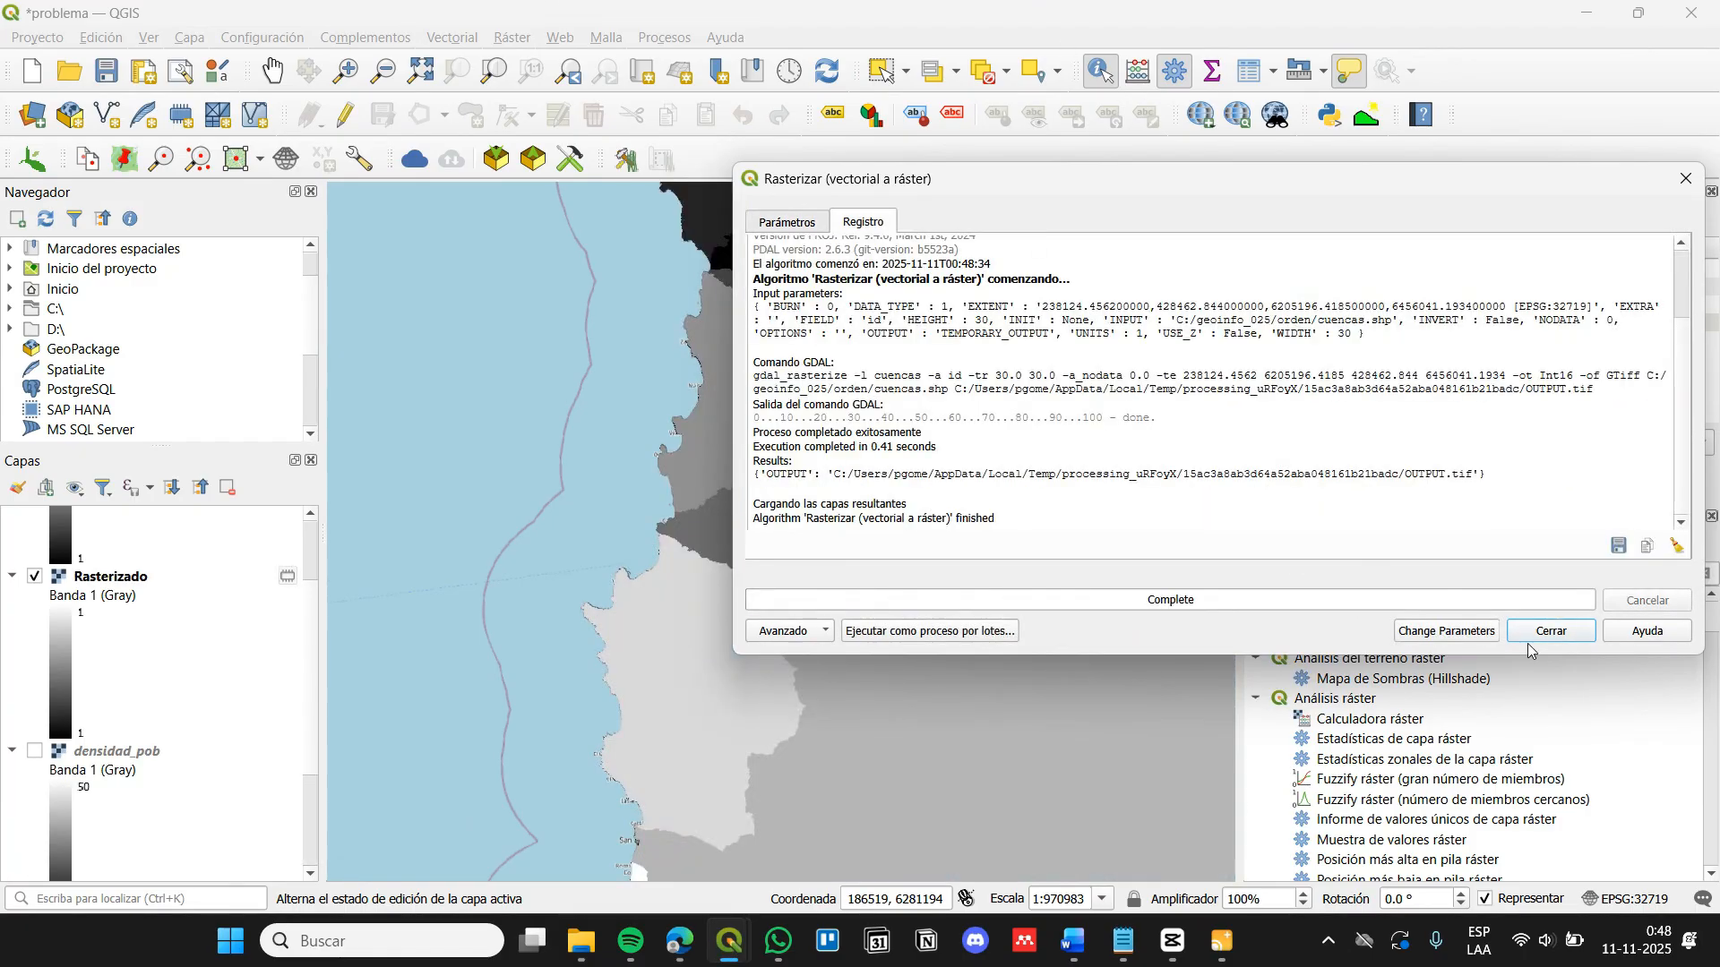
{"action": "left_click", "coordinate": [1542, 636]}
Collapse the legend of the fixed-value population raster and view the full extent of the rasterized basins
{"action": "scroll", "coordinate": [107, 613], "scroll_direction": "up", "scroll_amount": 2}
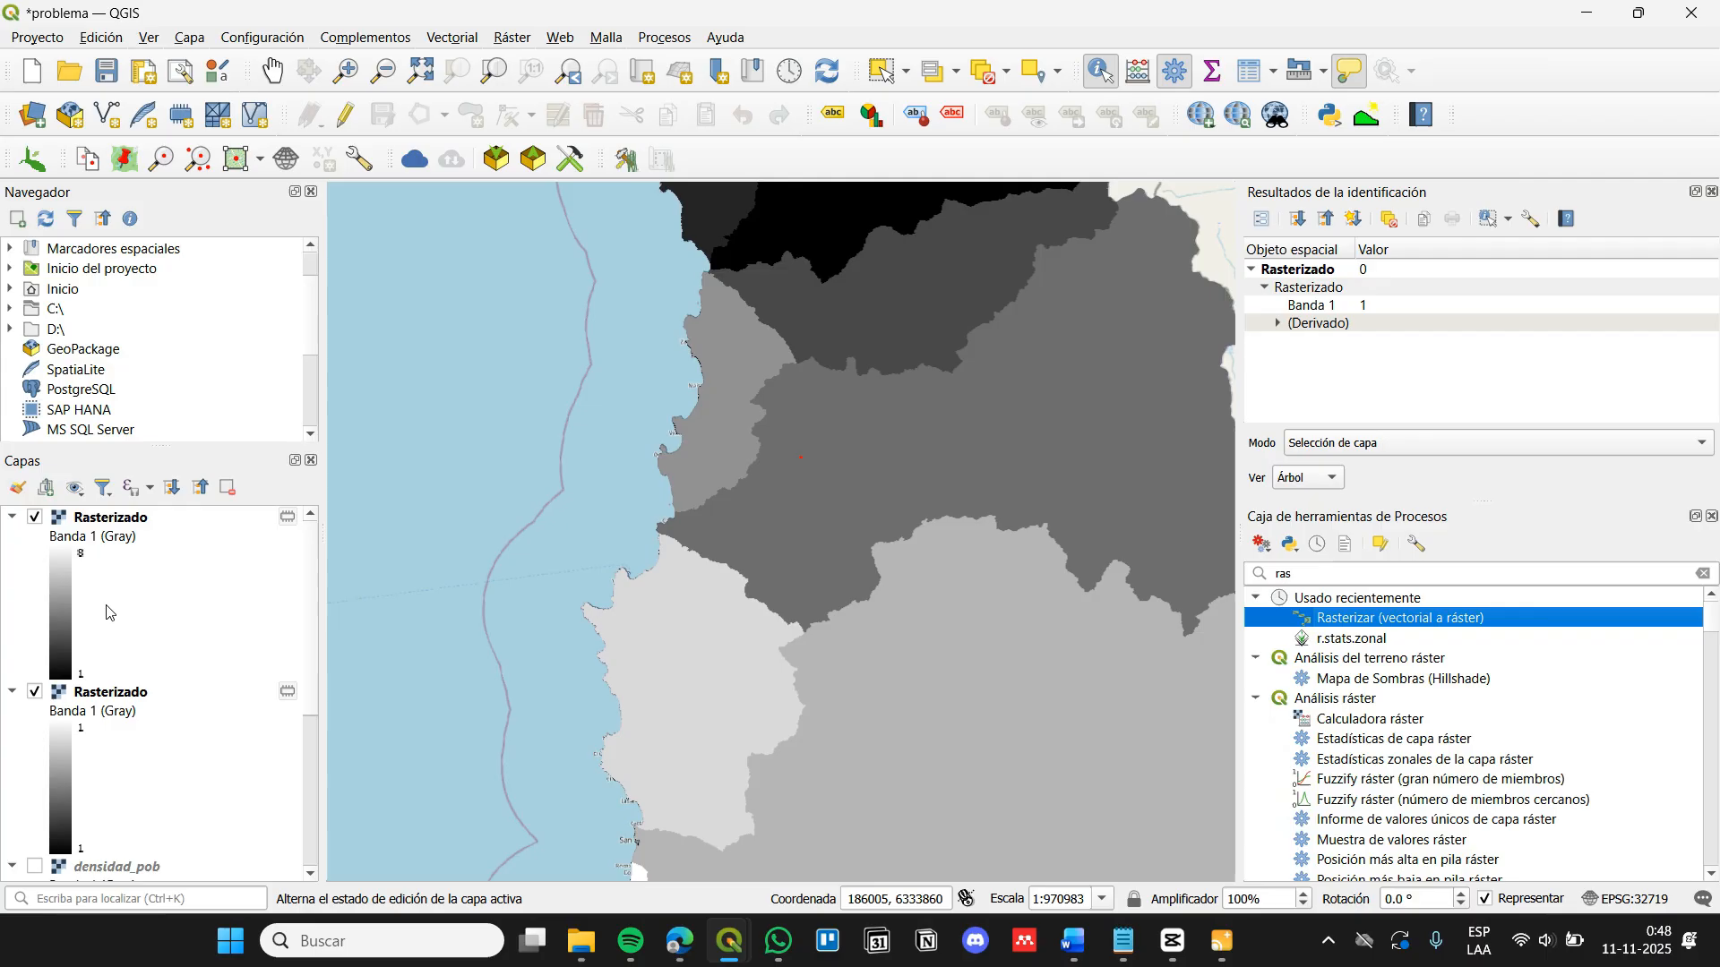
{"action": "left_click", "coordinate": [10, 693]}
{"action": "left_click_drag", "start_coordinate": [752, 522], "coordinate": [647, 607]}
{"action": "left_click", "coordinate": [271, 72]}
{"action": "left_click_drag", "start_coordinate": [877, 408], "coordinate": [719, 316]}
{"action": "scroll", "coordinate": [735, 531], "scroll_direction": "down", "scroll_amount": 1}
Query the cell values of the rasterized basins at several basins along the coast
{"action": "left_click", "coordinate": [113, 520]}
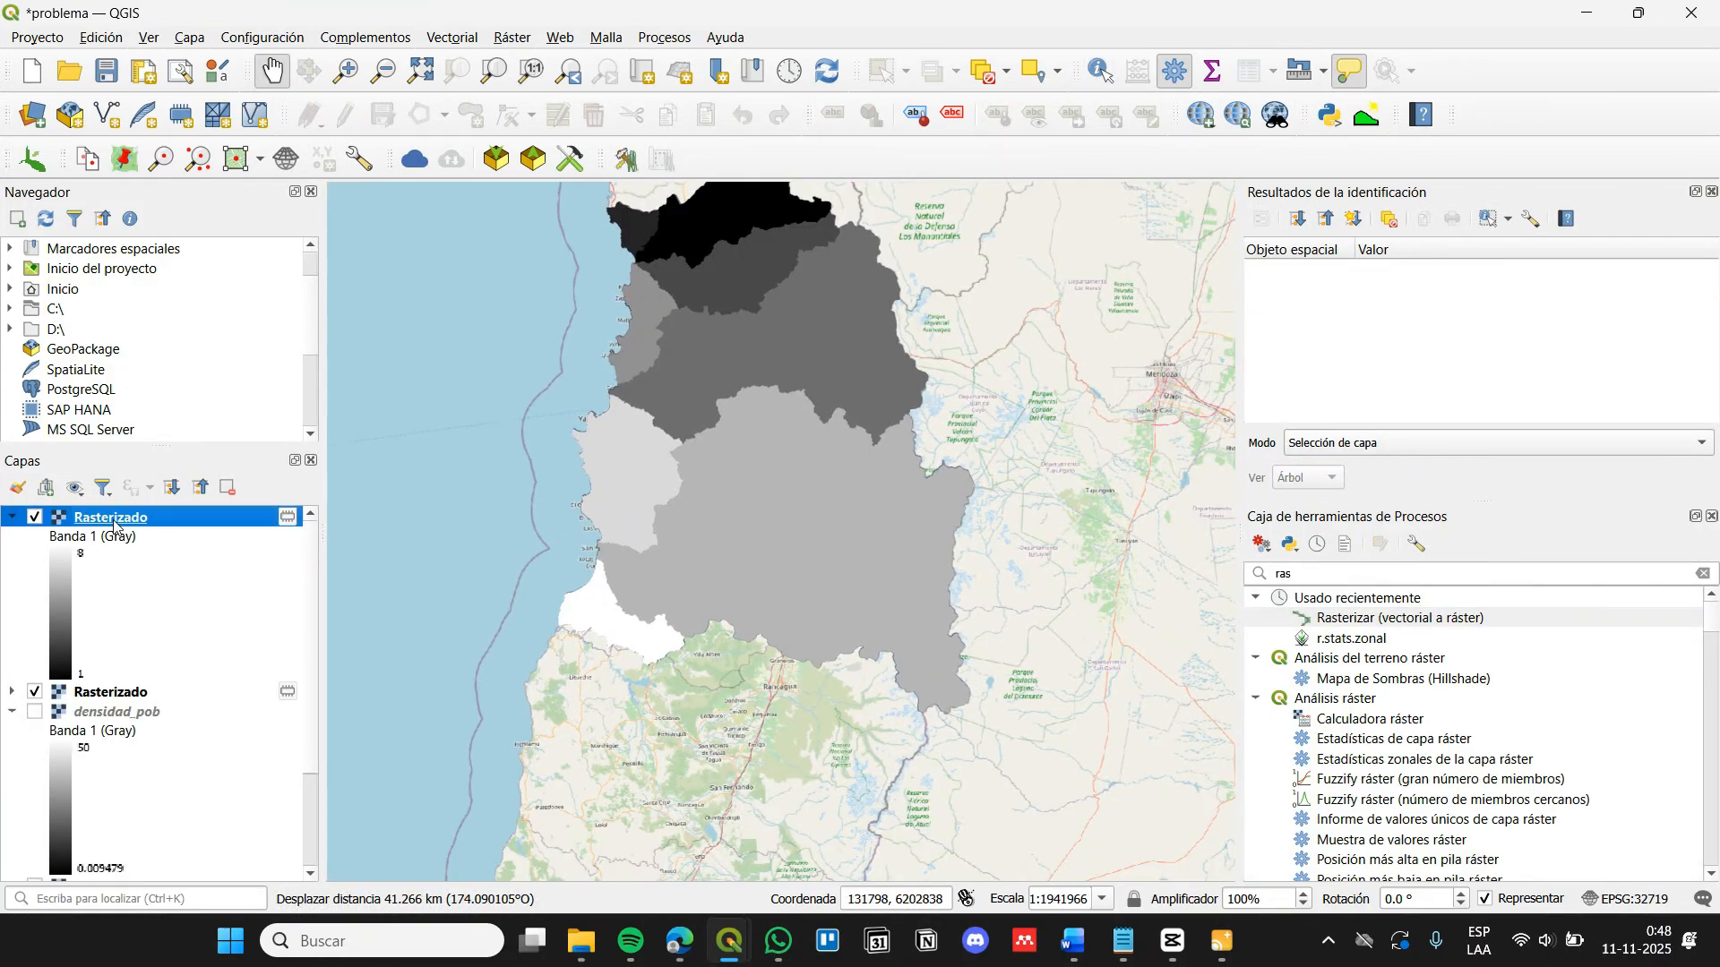
{"action": "left_click", "coordinate": [1101, 71]}
{"action": "left_click", "coordinate": [602, 618]}
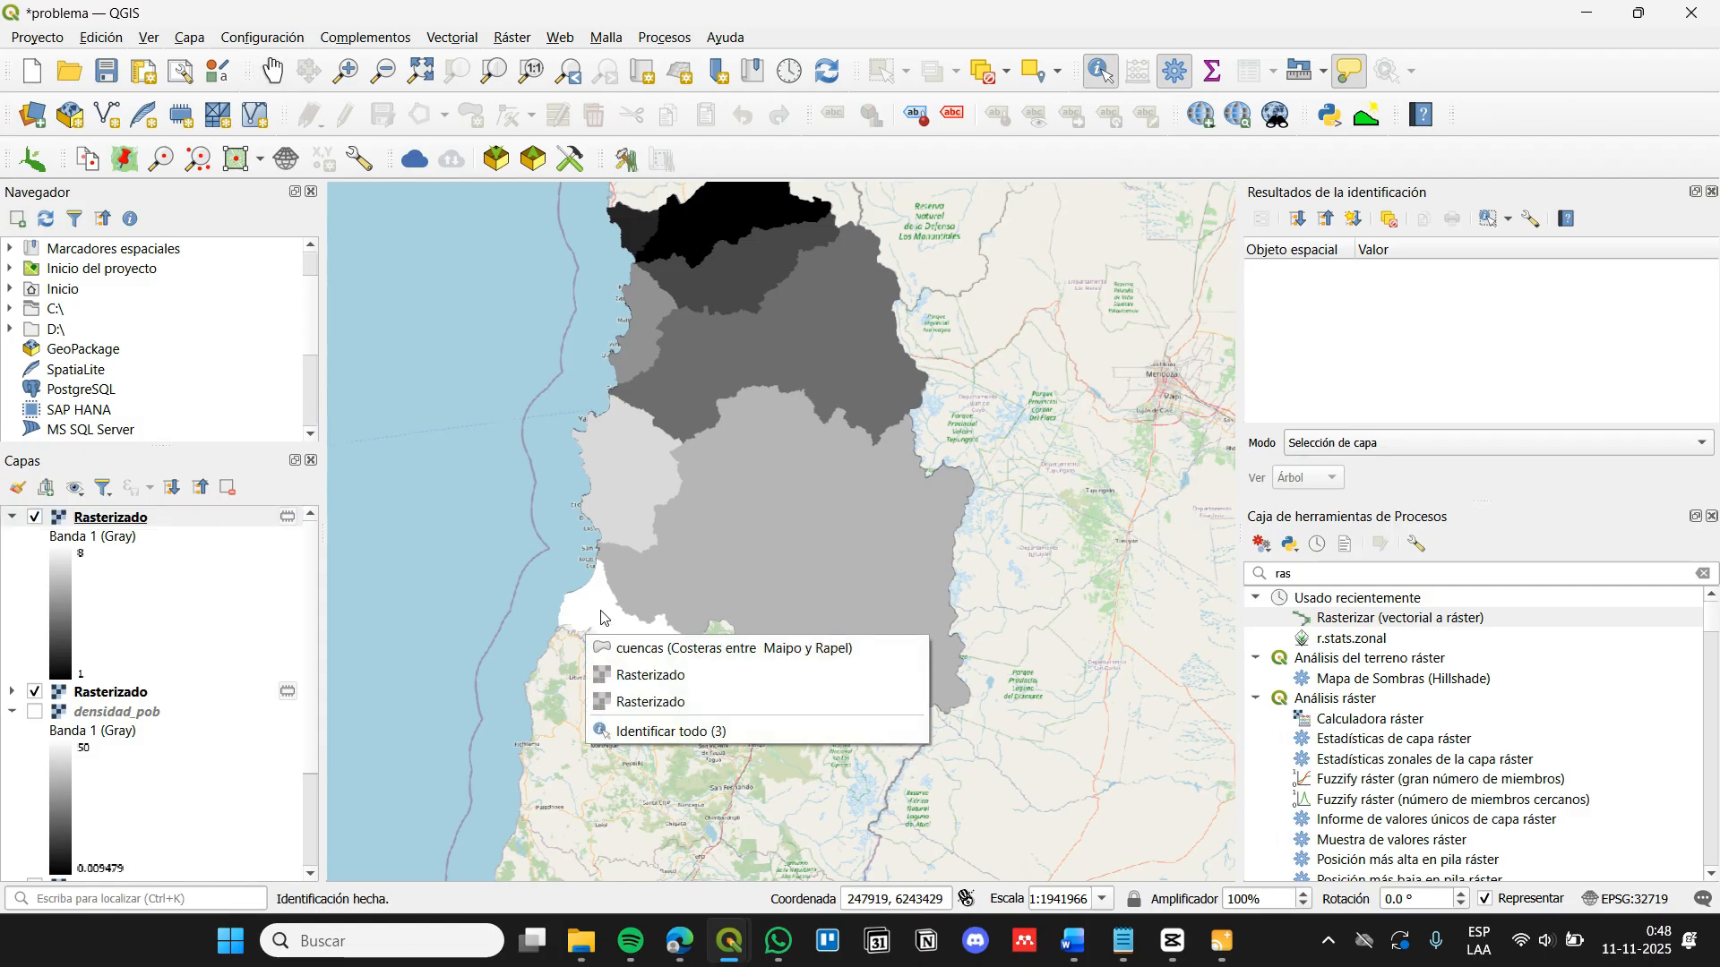
{"action": "left_click", "coordinate": [661, 568]}
{"action": "left_click", "coordinate": [637, 440]}
{"action": "left_click", "coordinate": [668, 294]}
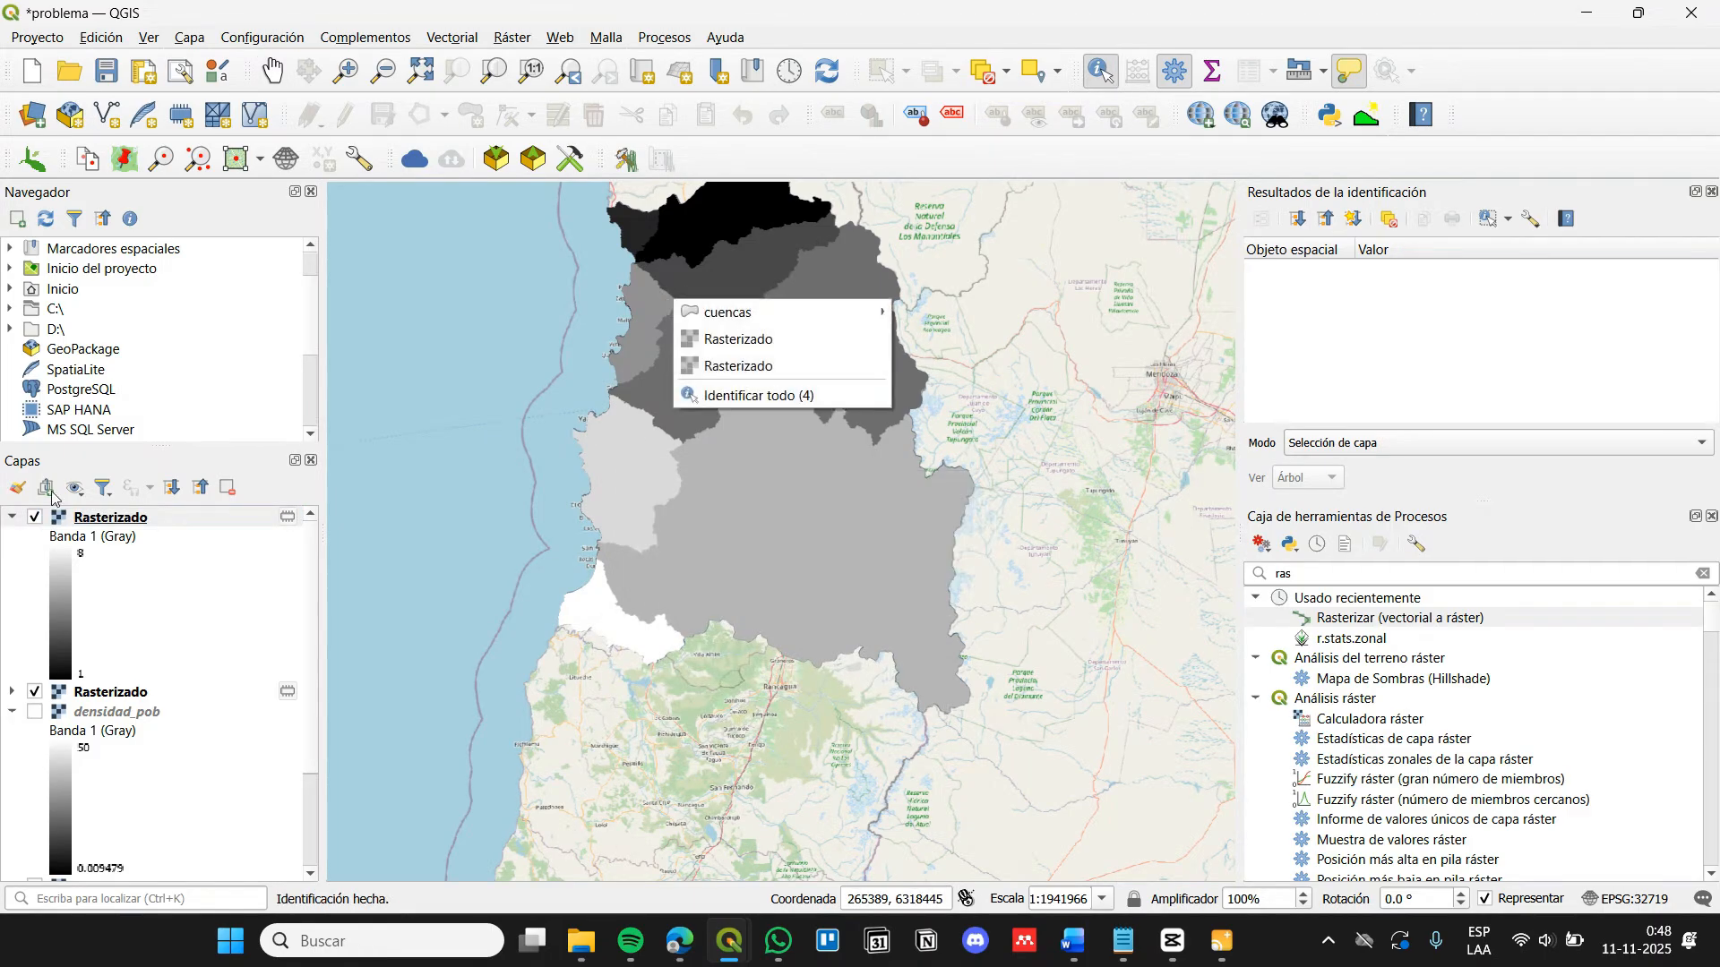
{"action": "left_click", "coordinate": [121, 555]}
Hide the rasterized basins and inspect the populated-area raster against the basin polygons
{"action": "left_click", "coordinate": [36, 517]}
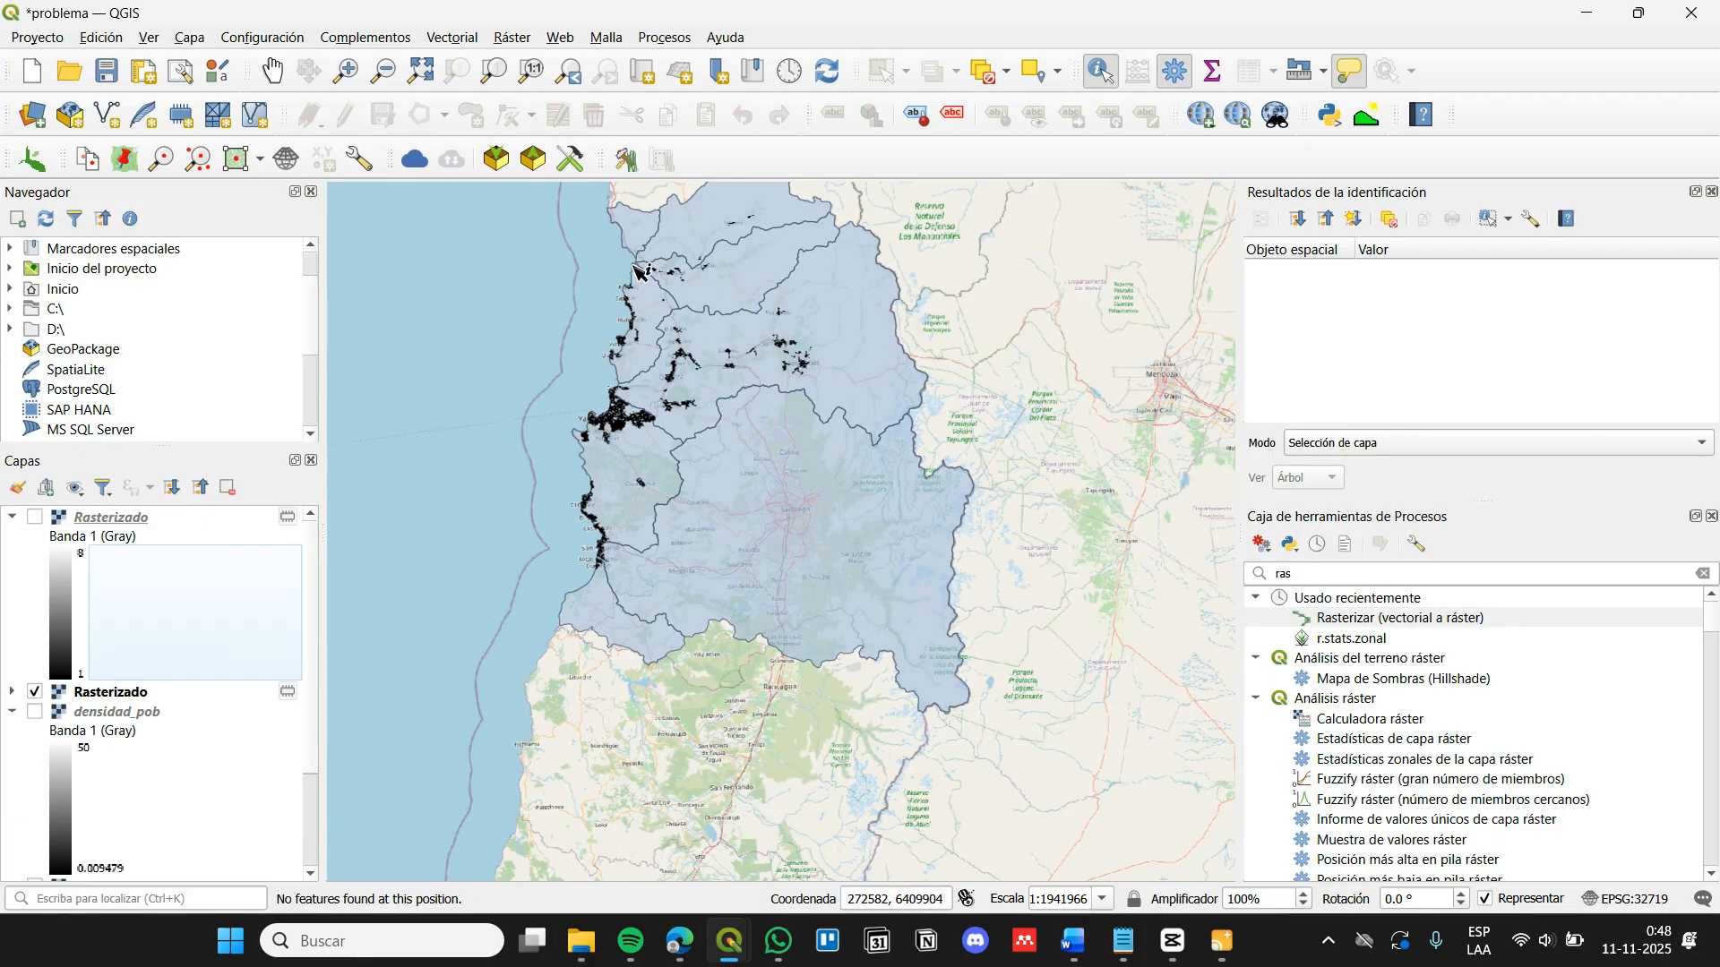
{"action": "left_click", "coordinate": [272, 71]}
{"action": "scroll", "coordinate": [695, 385], "scroll_direction": "up", "scroll_amount": 1}
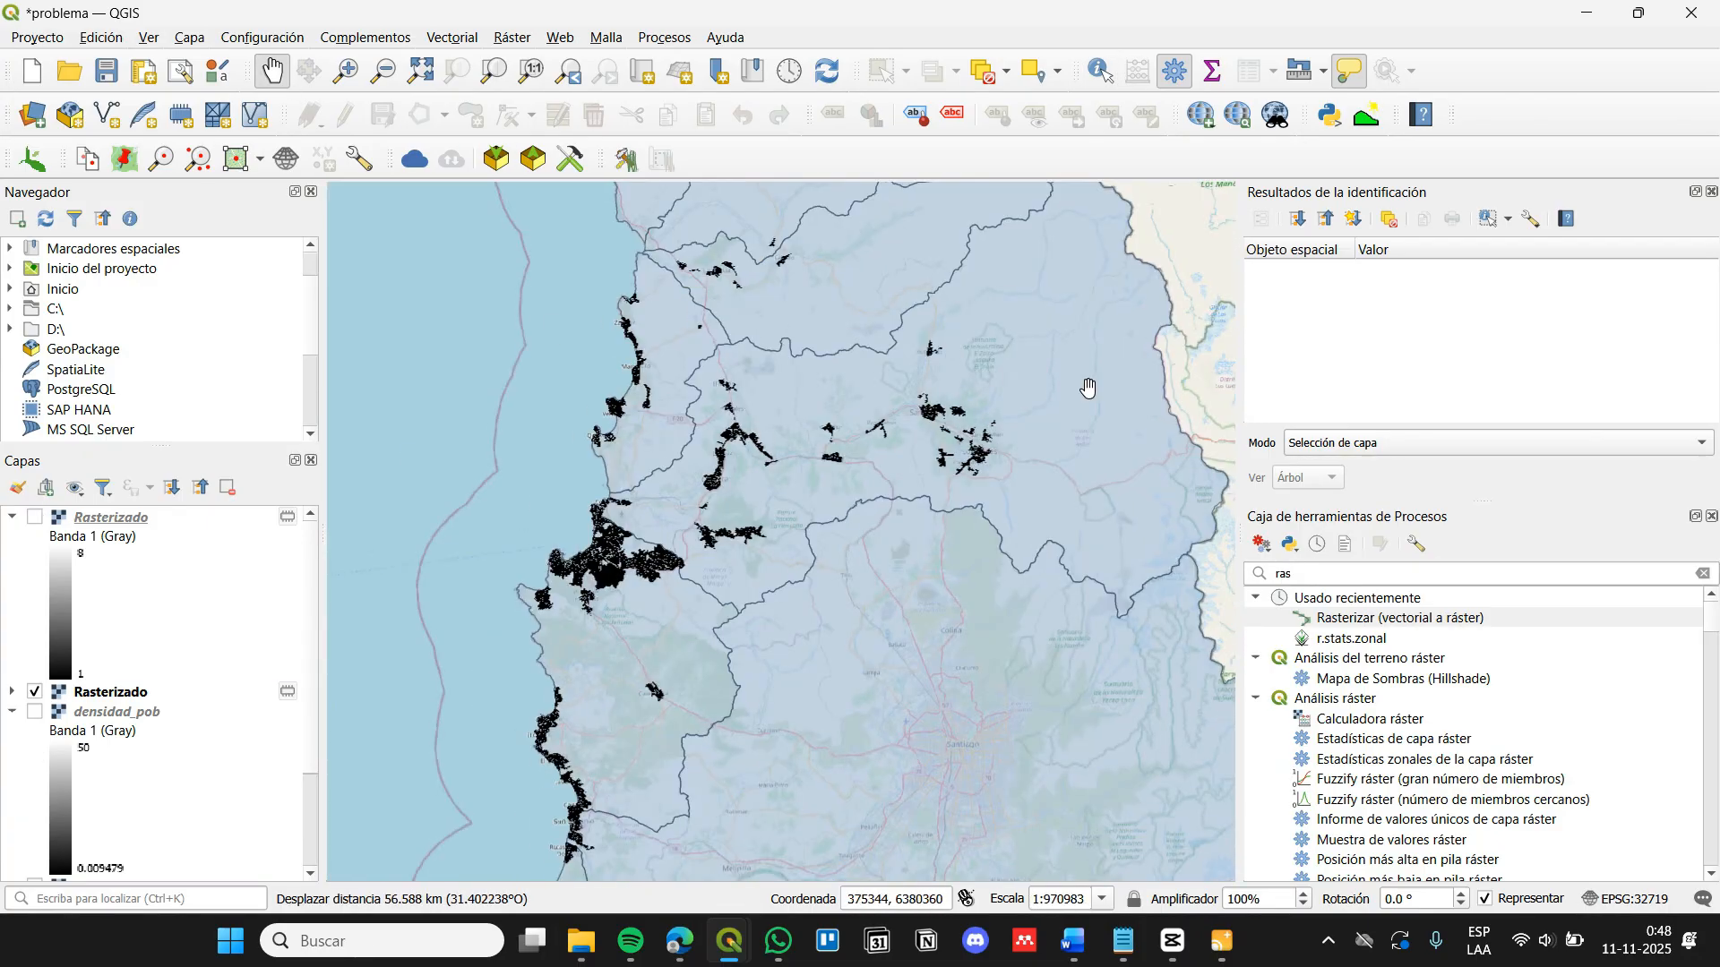
Export the fixed-value population raster as GeoTIFF areaspobladas in the resolucionn folder and remove its temporary original
{"action": "right_click", "coordinate": [161, 692]}
{"action": "mouse_move", "coordinate": [261, 595]}
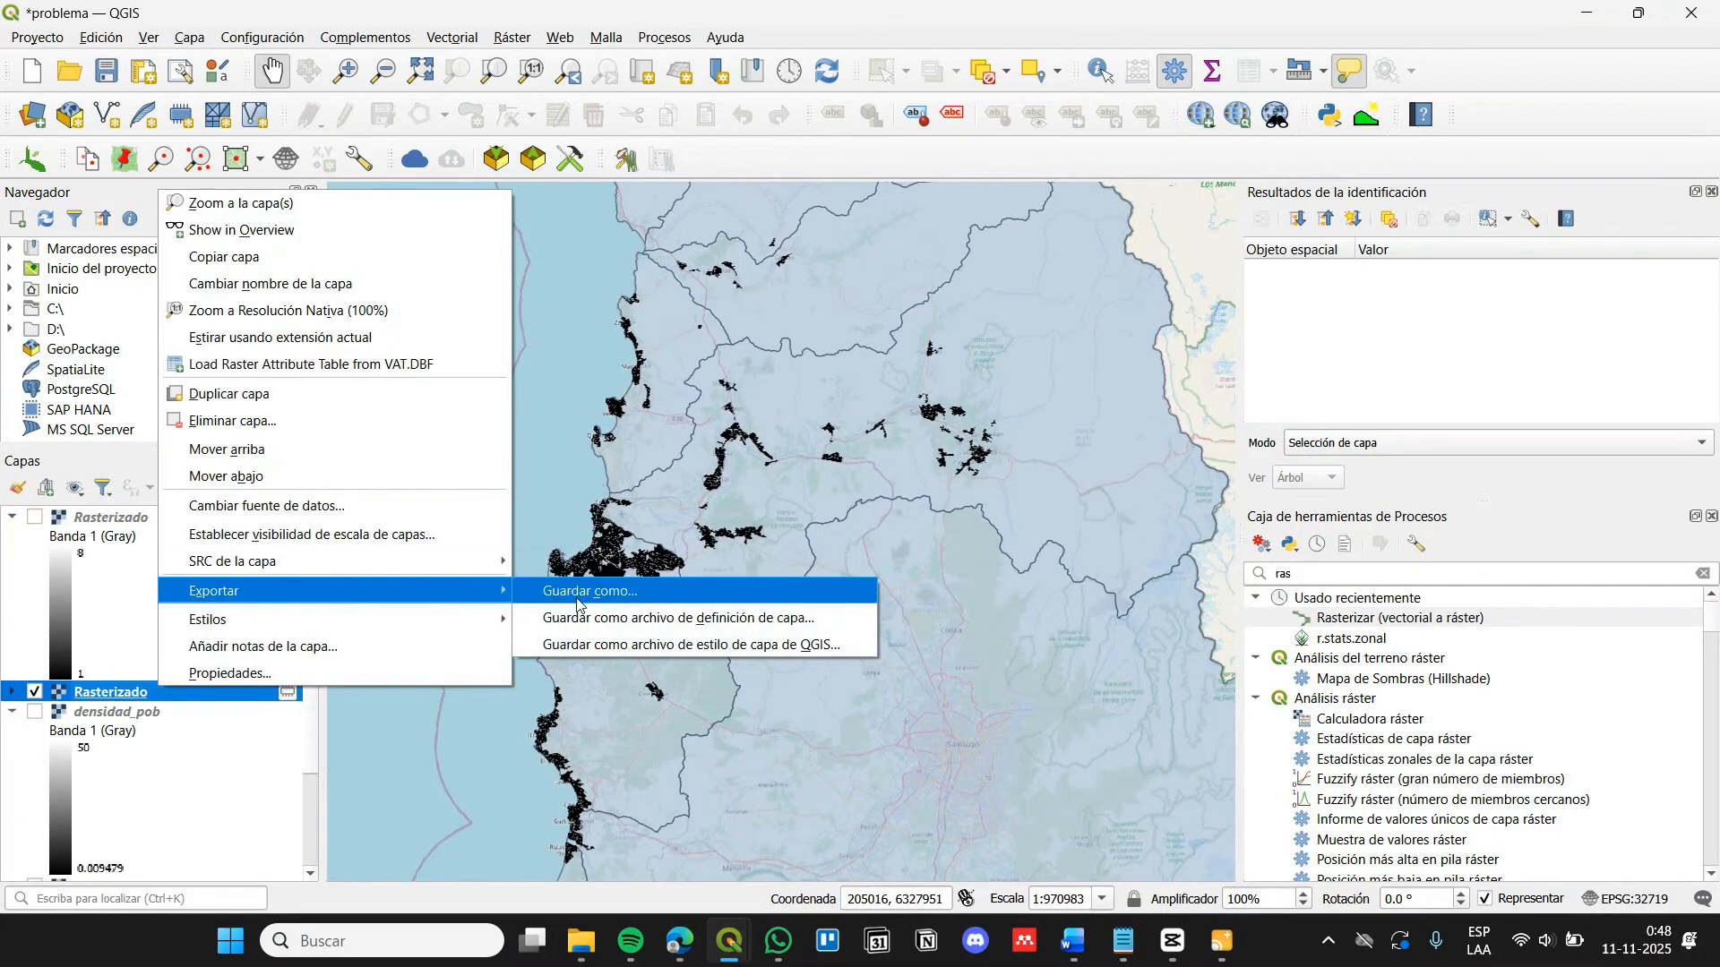
{"action": "left_click", "coordinate": [578, 604]}
{"action": "left_click", "coordinate": [898, 206]}
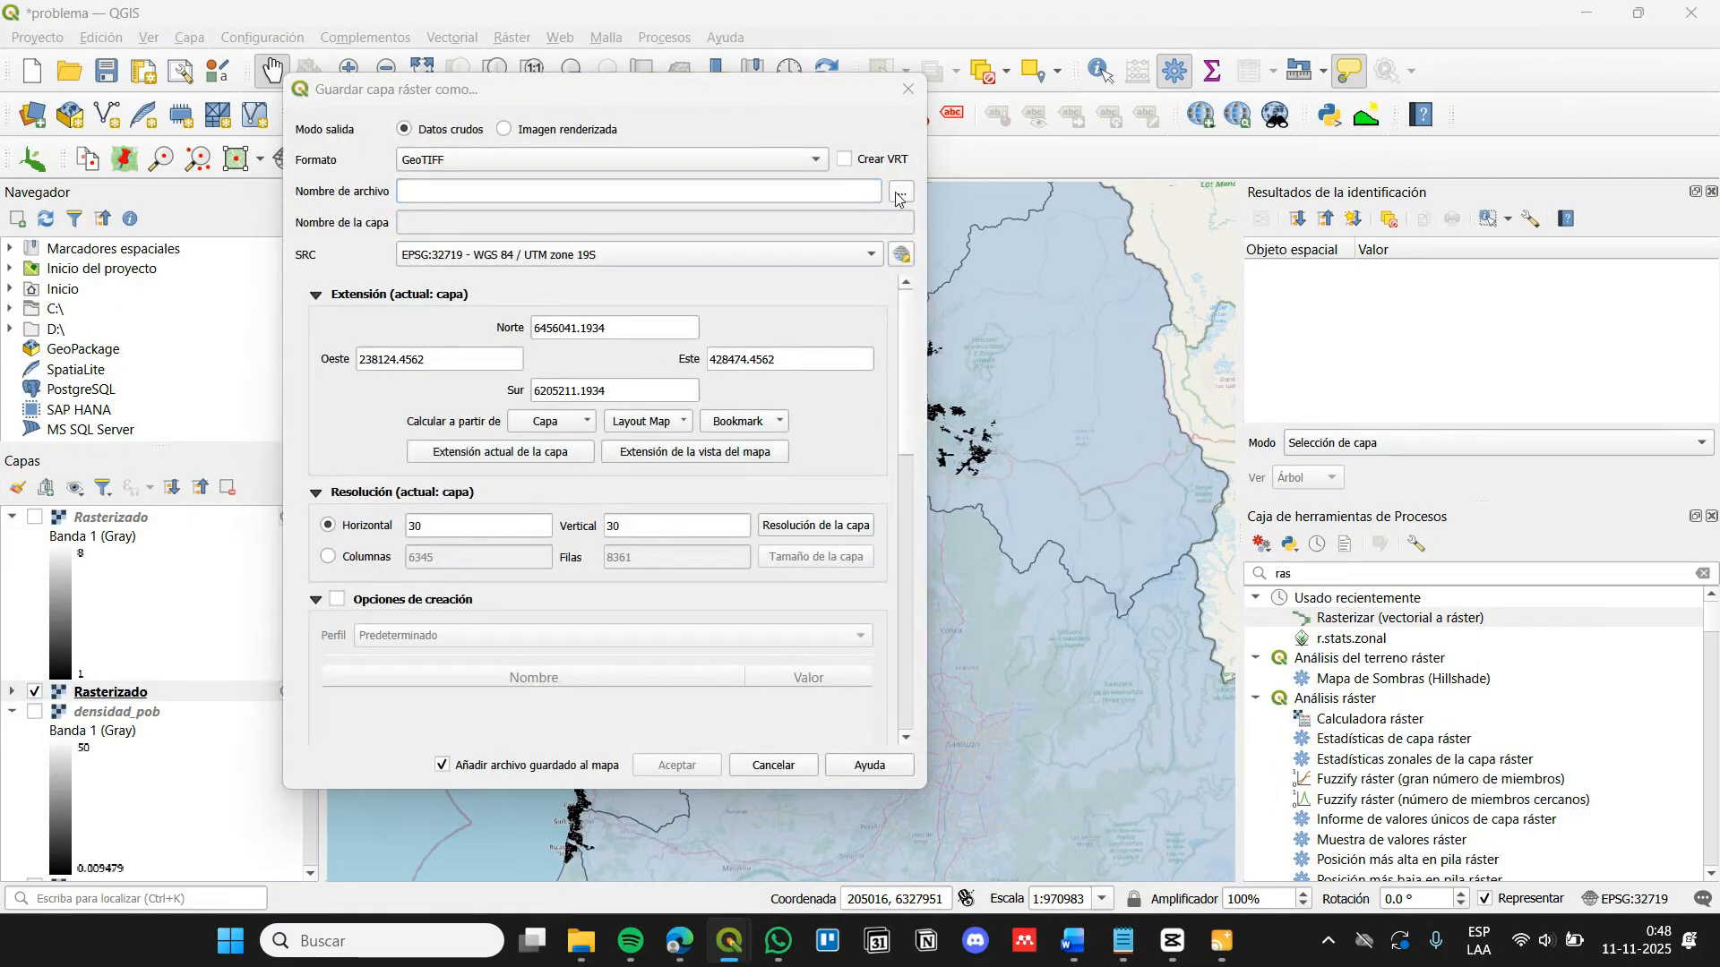
{"action": "type", "text": "areaspobl"}
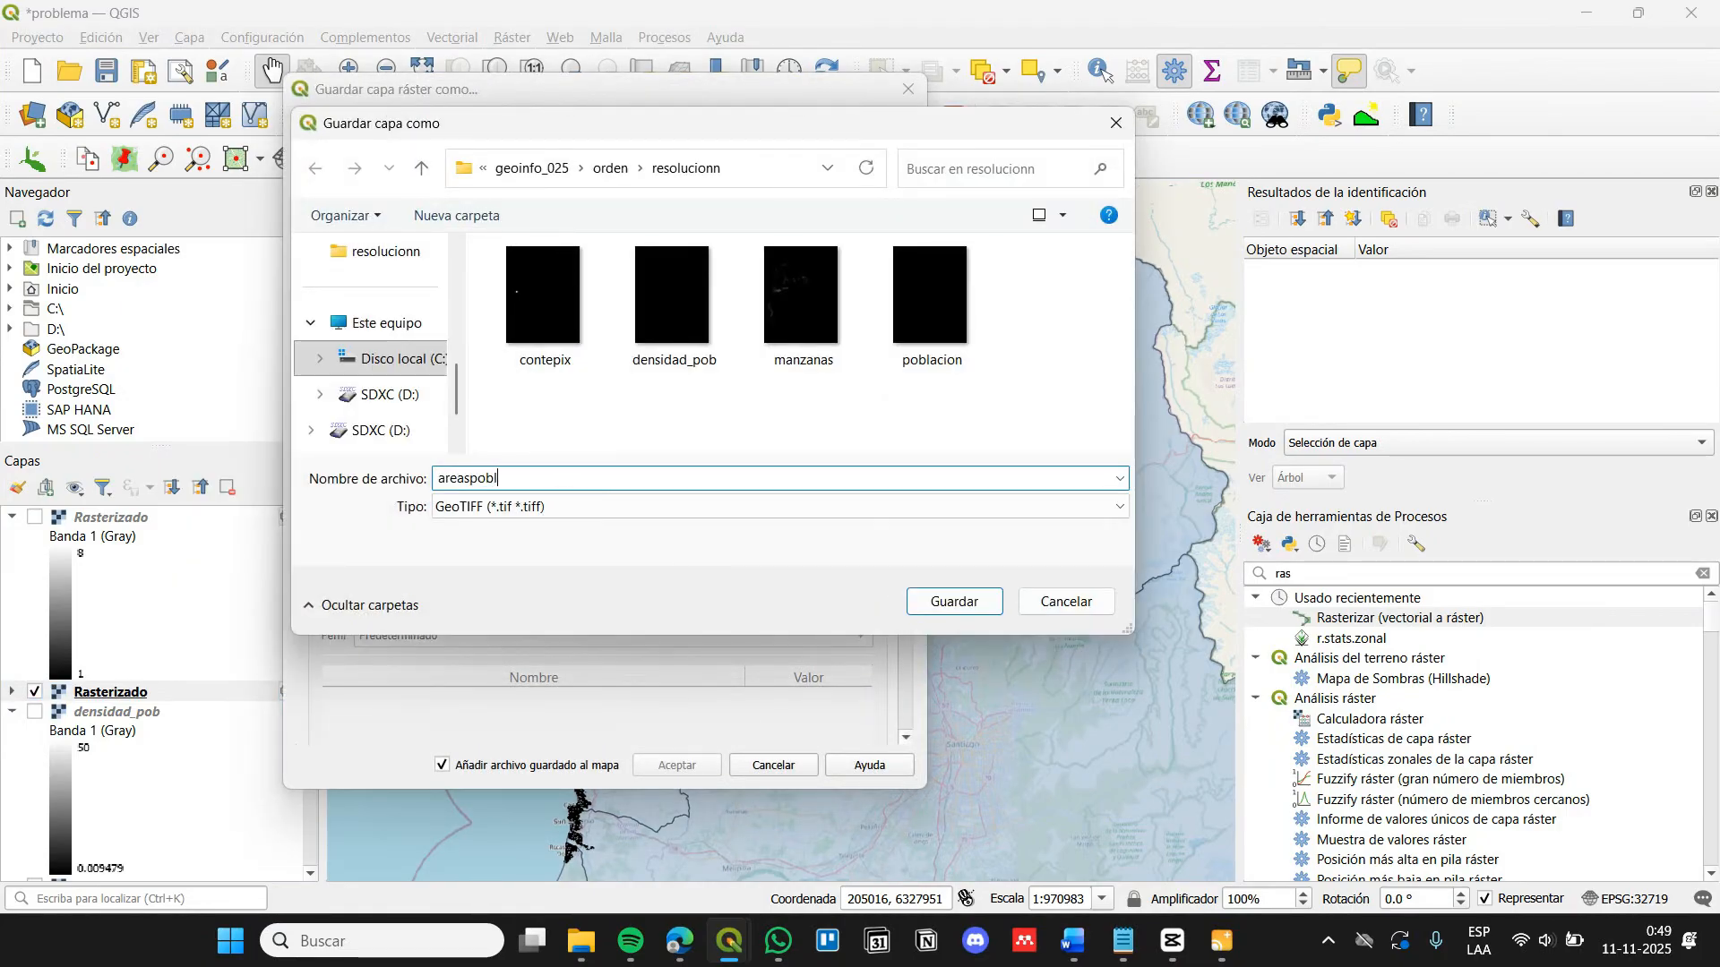
{"action": "type", "text": "adas"}
{"action": "left_click", "coordinate": [951, 606]}
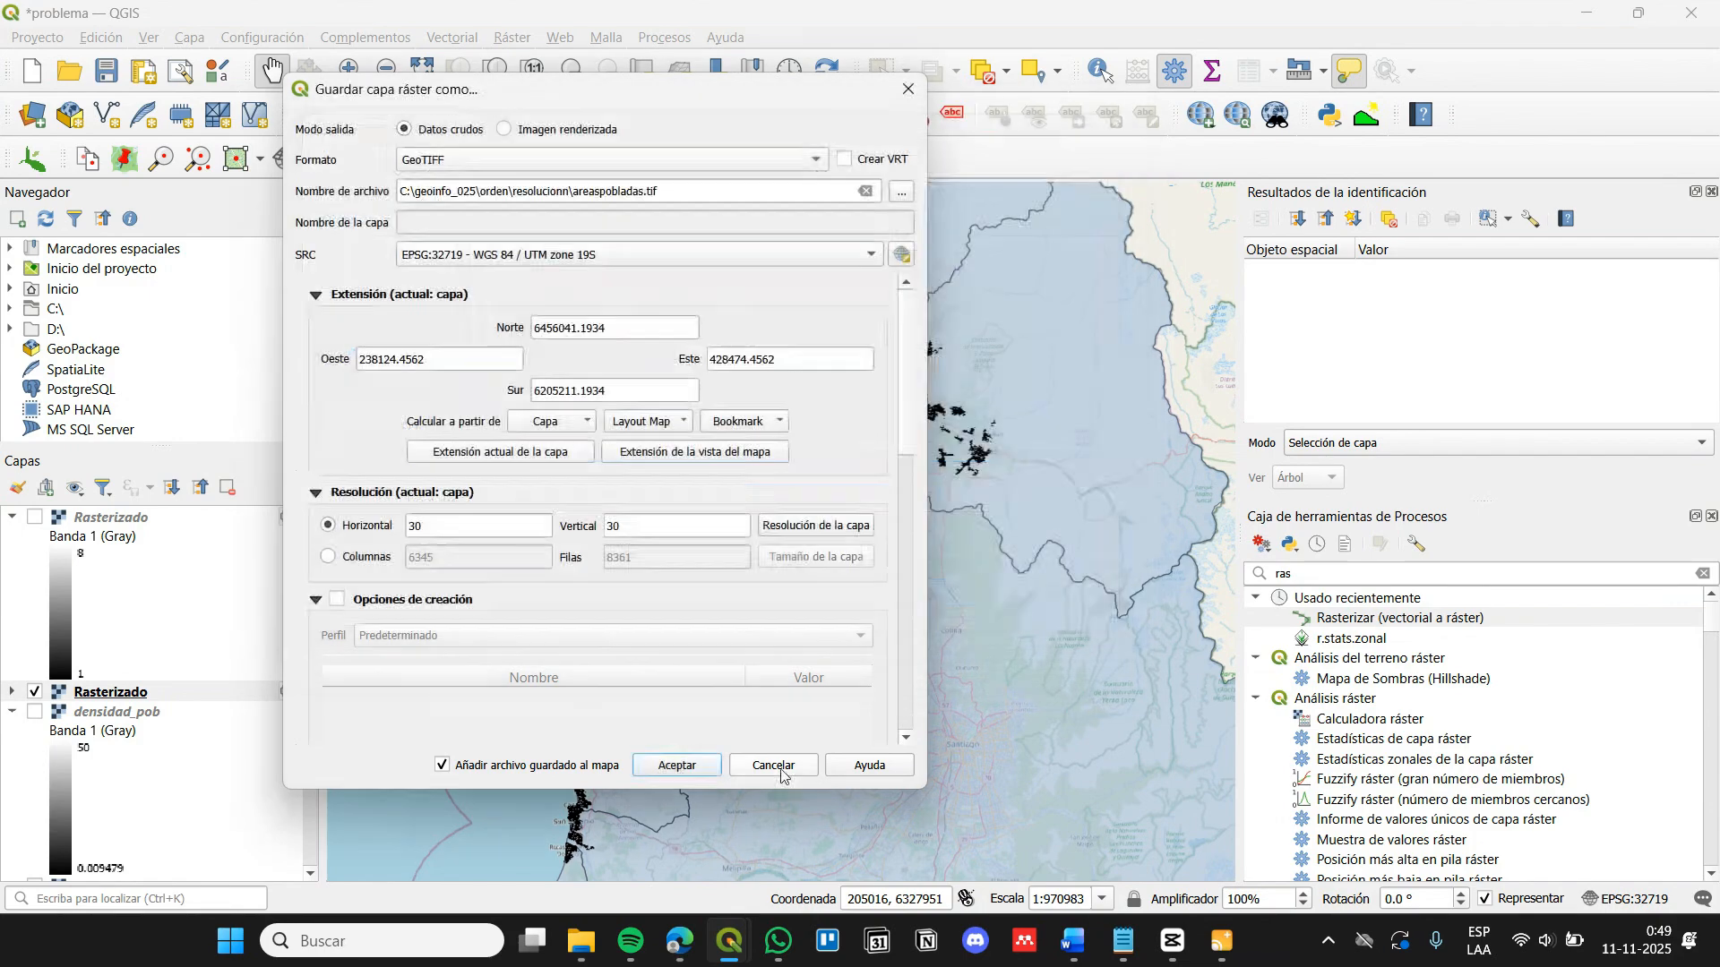
{"action": "left_click", "coordinate": [676, 765]}
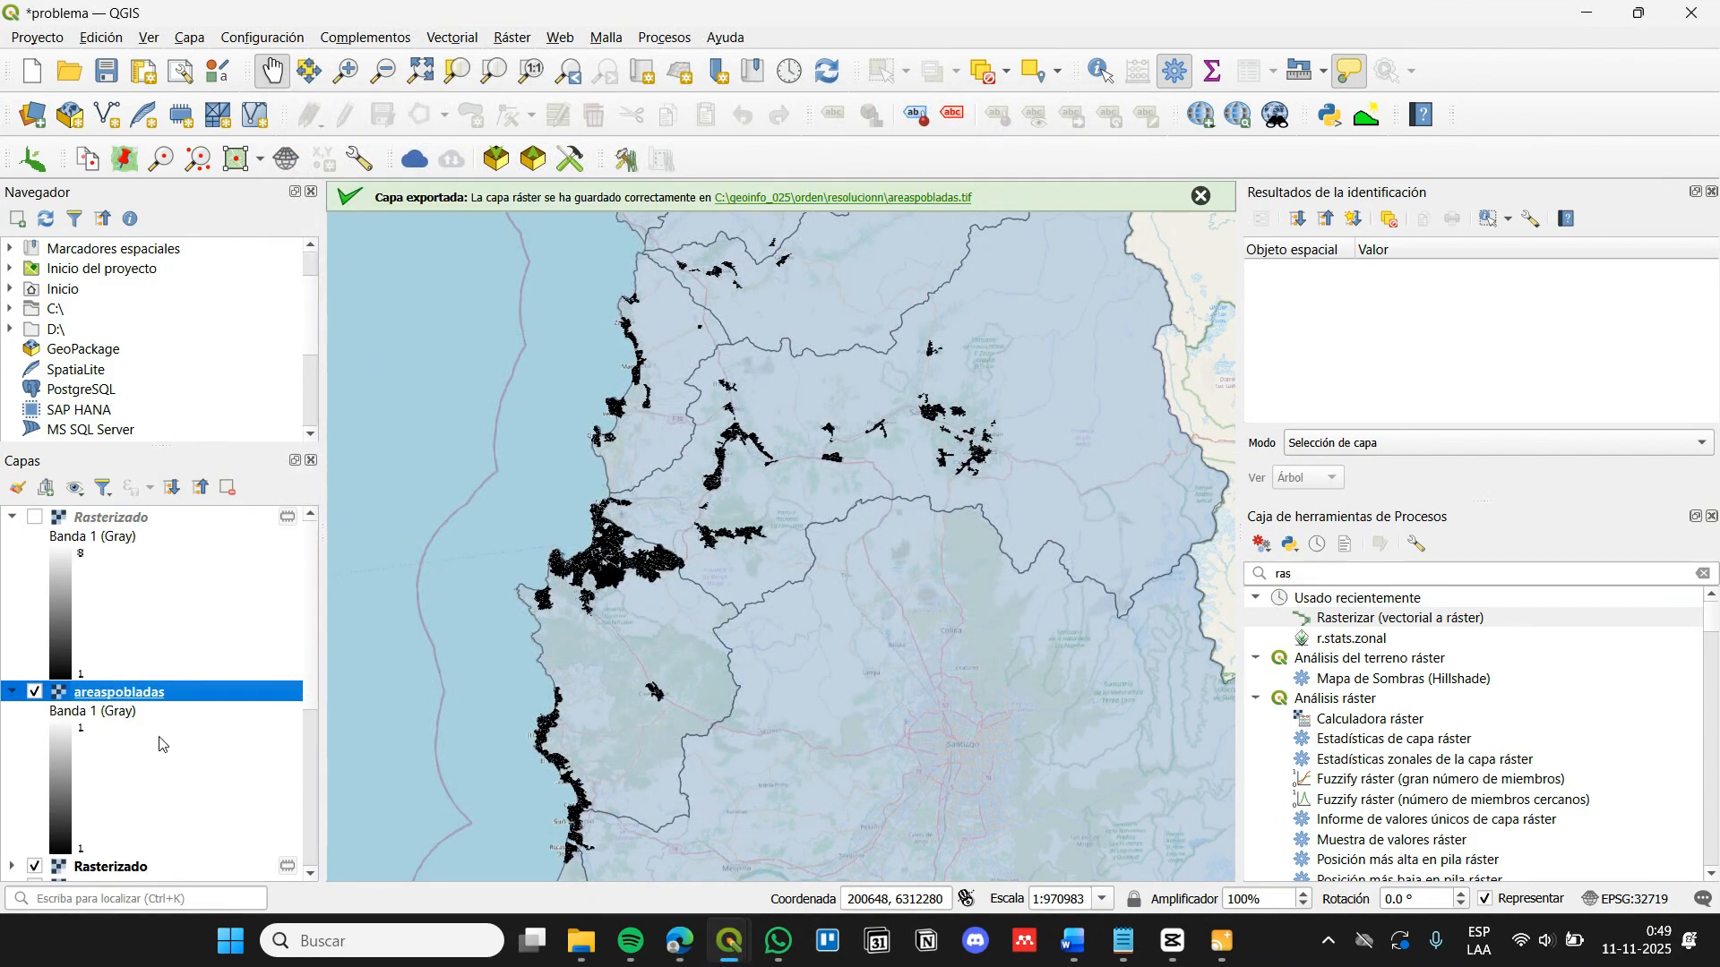
{"action": "left_click", "coordinate": [223, 491]}
{"action": "left_click", "coordinate": [891, 495]}
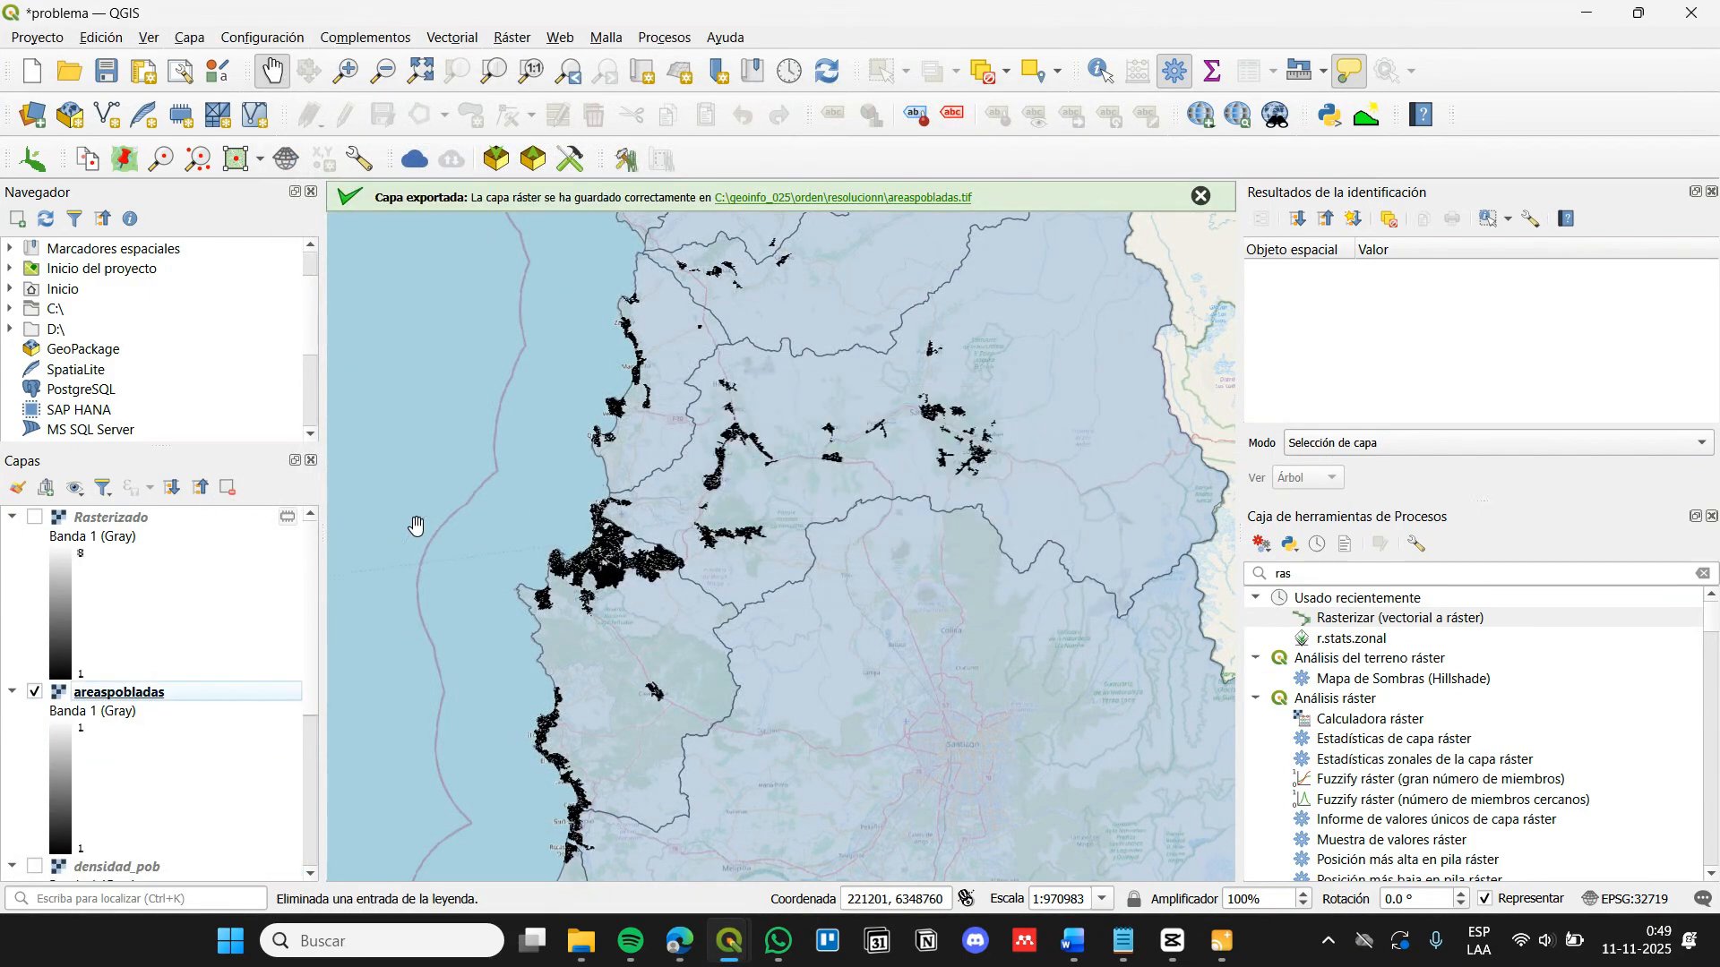
Export the rasterized basins as GeoTIFF cuencas in the resolucionn folder and remove their temporary original
{"action": "right_click", "coordinate": [75, 519]}
{"action": "mouse_move", "coordinate": [215, 440]}
{"action": "left_click", "coordinate": [486, 430]}
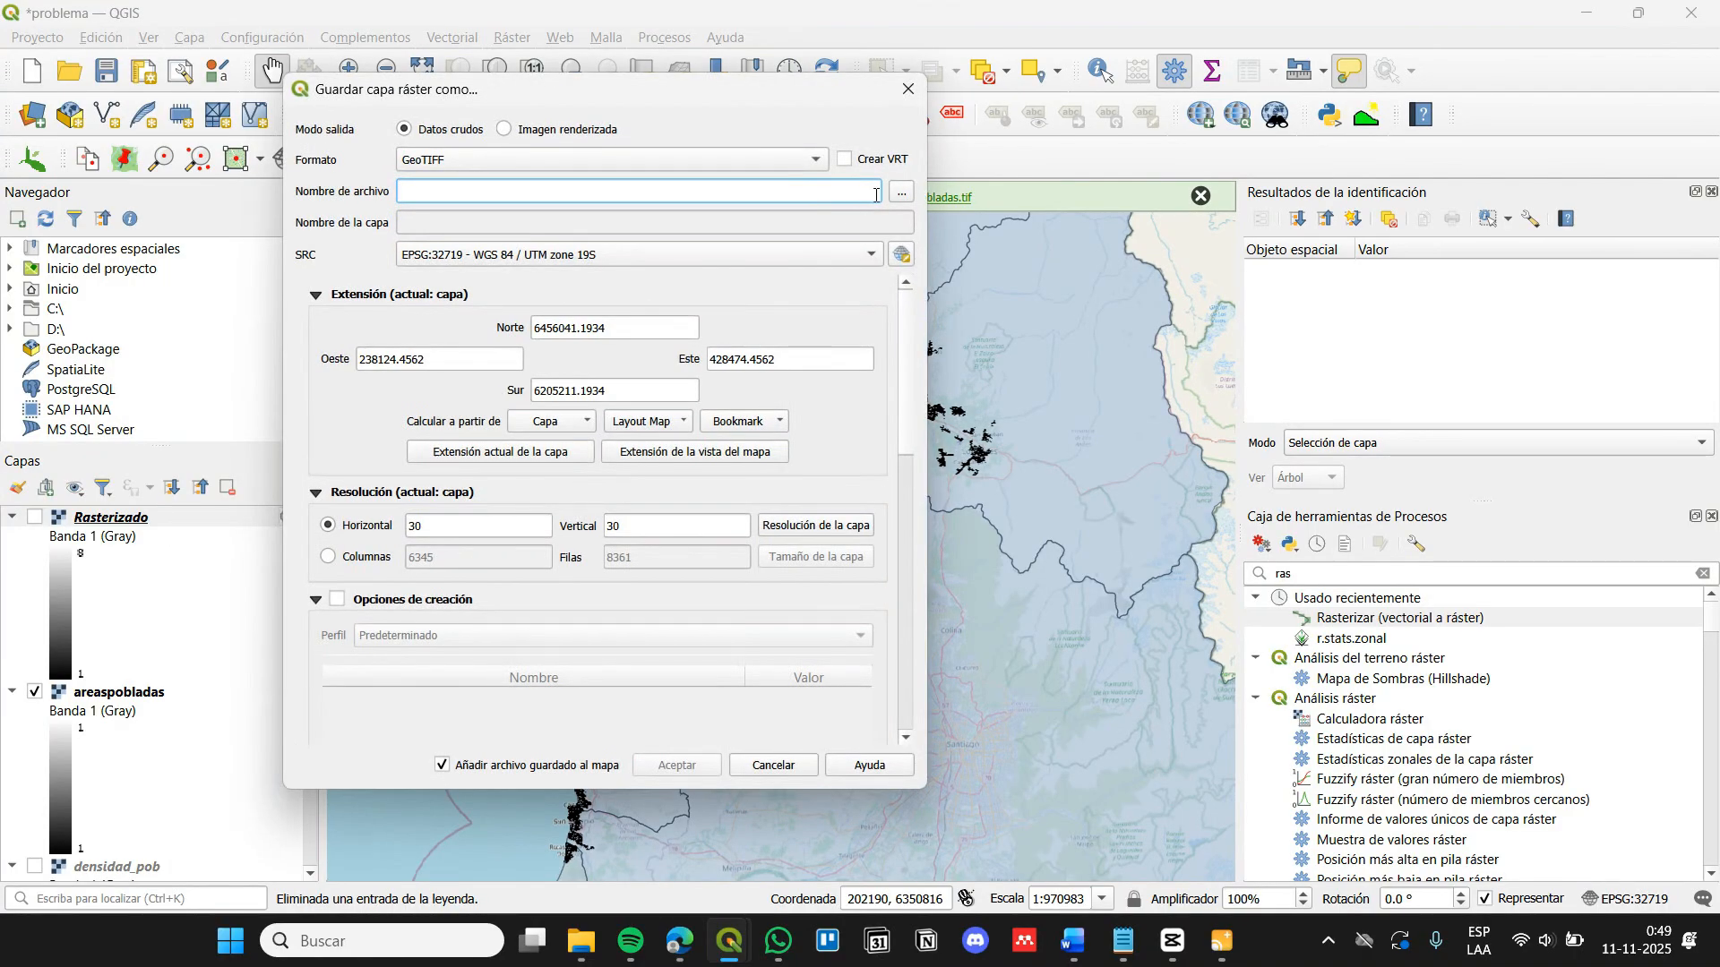
{"action": "left_click", "coordinate": [906, 202]}
{"action": "type", "text": "cuencas"}
{"action": "key", "text": "Return"}
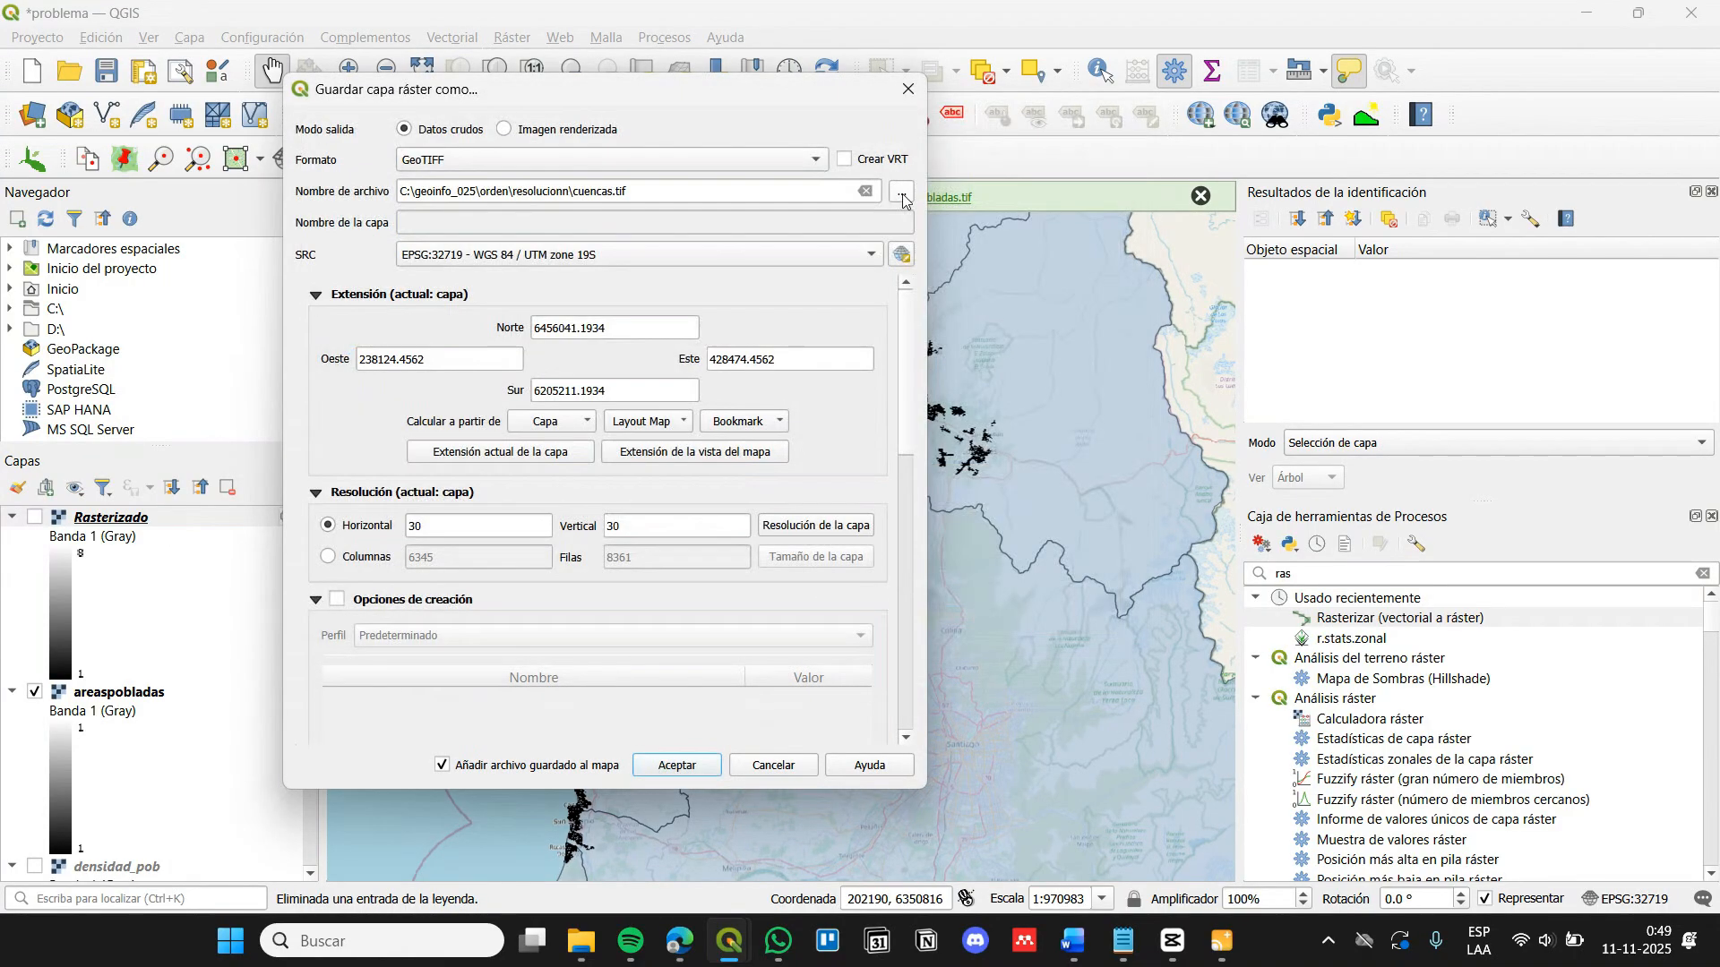
{"action": "left_click", "coordinate": [690, 765]}
{"action": "left_click", "coordinate": [111, 691]}
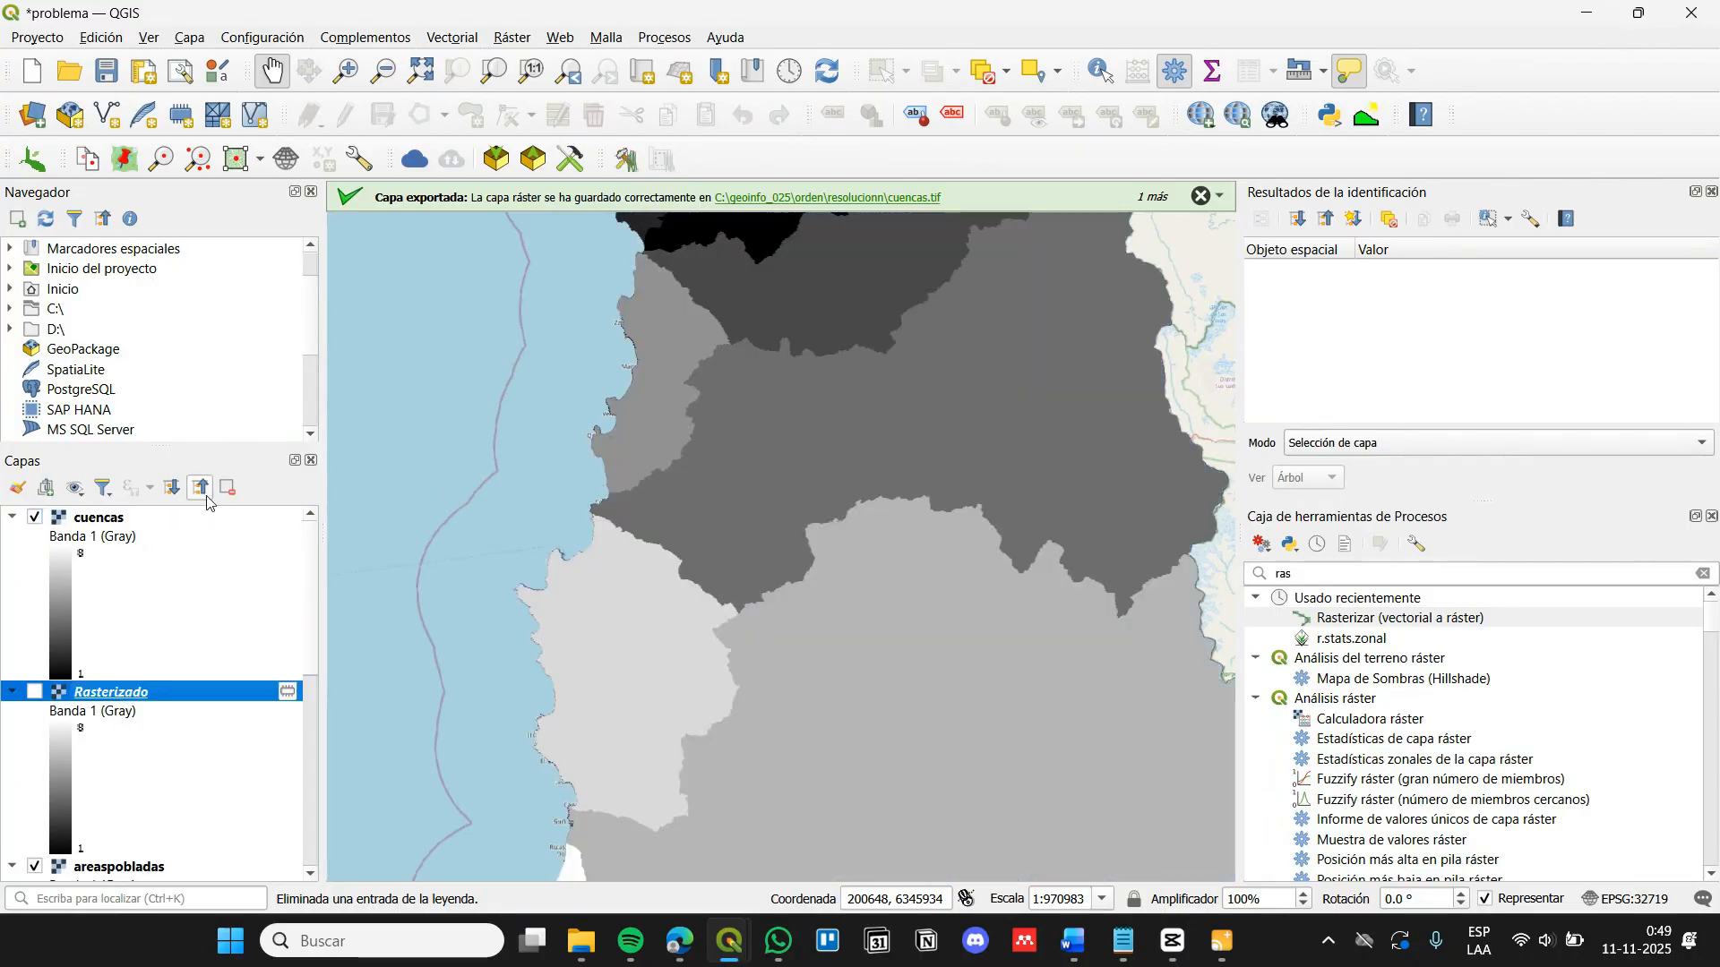
{"action": "left_click", "coordinate": [227, 487]}
{"action": "left_click", "coordinate": [860, 495]}
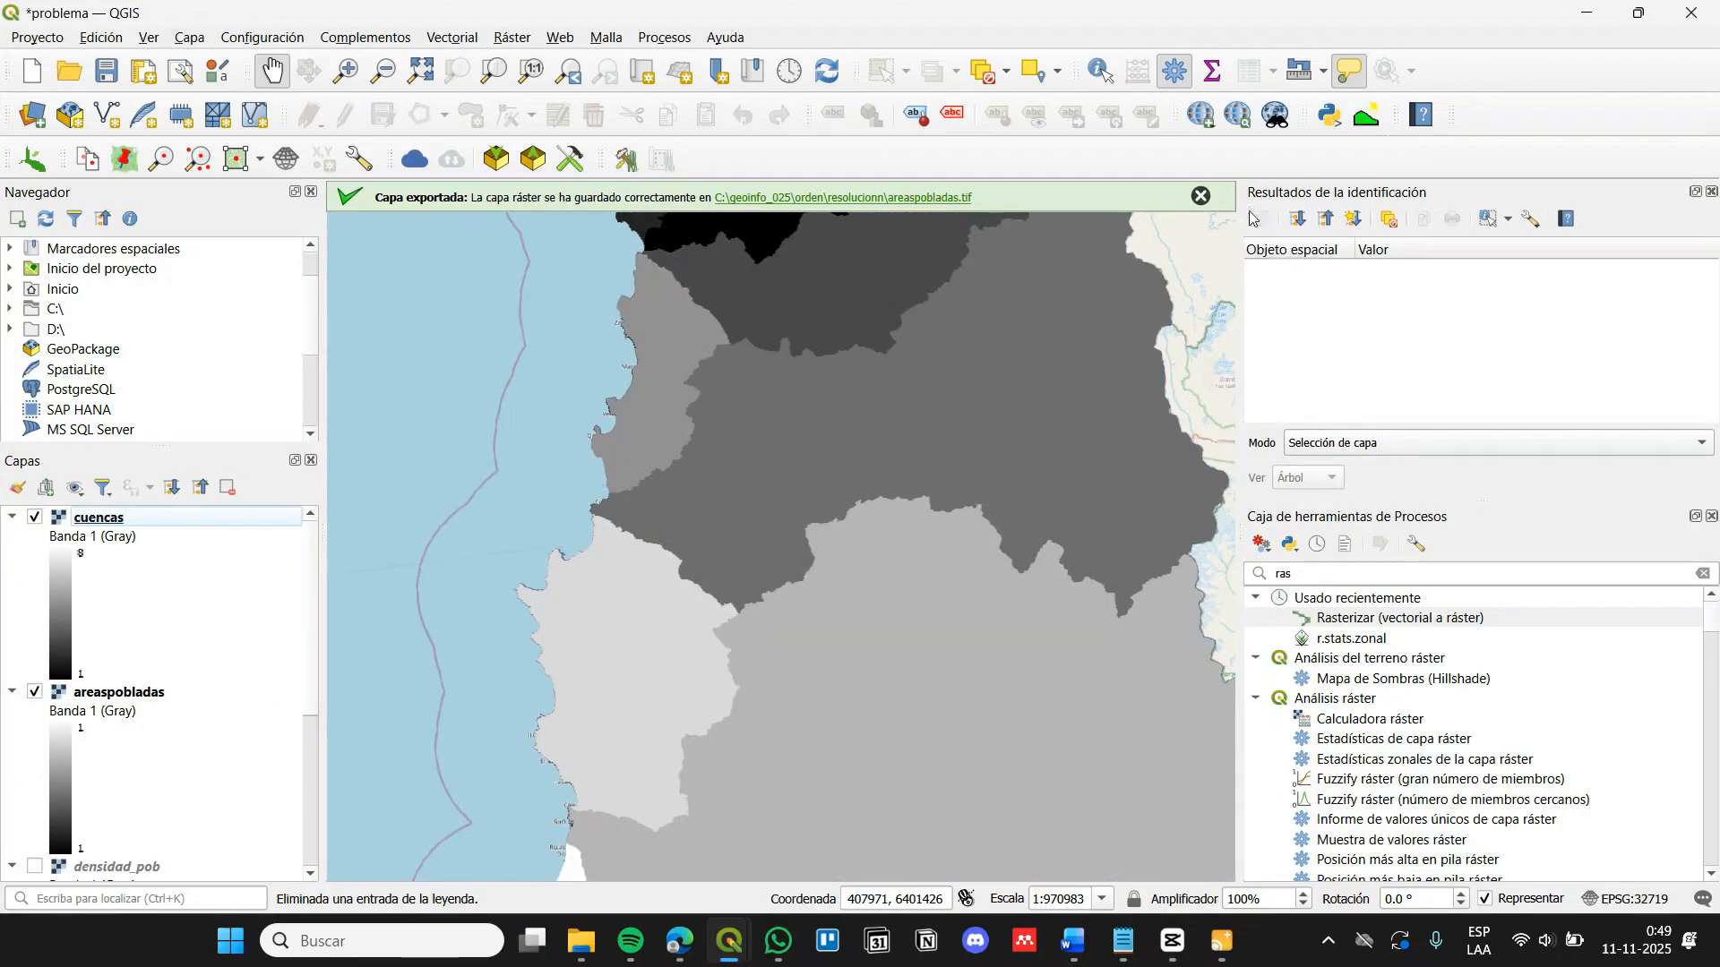
{"action": "left_click", "coordinate": [1200, 196]}
Place the areaspobladas raster above the cuencas raster and examine where populated areas overlap the basins
{"action": "left_click_drag", "start_coordinate": [119, 692], "coordinate": [159, 513]}
{"action": "left_click_drag", "start_coordinate": [632, 569], "coordinate": [658, 652]}
{"action": "scroll", "coordinate": [658, 652], "scroll_direction": "up", "scroll_amount": 2}
{"action": "left_click_drag", "start_coordinate": [837, 700], "coordinate": [935, 450]}
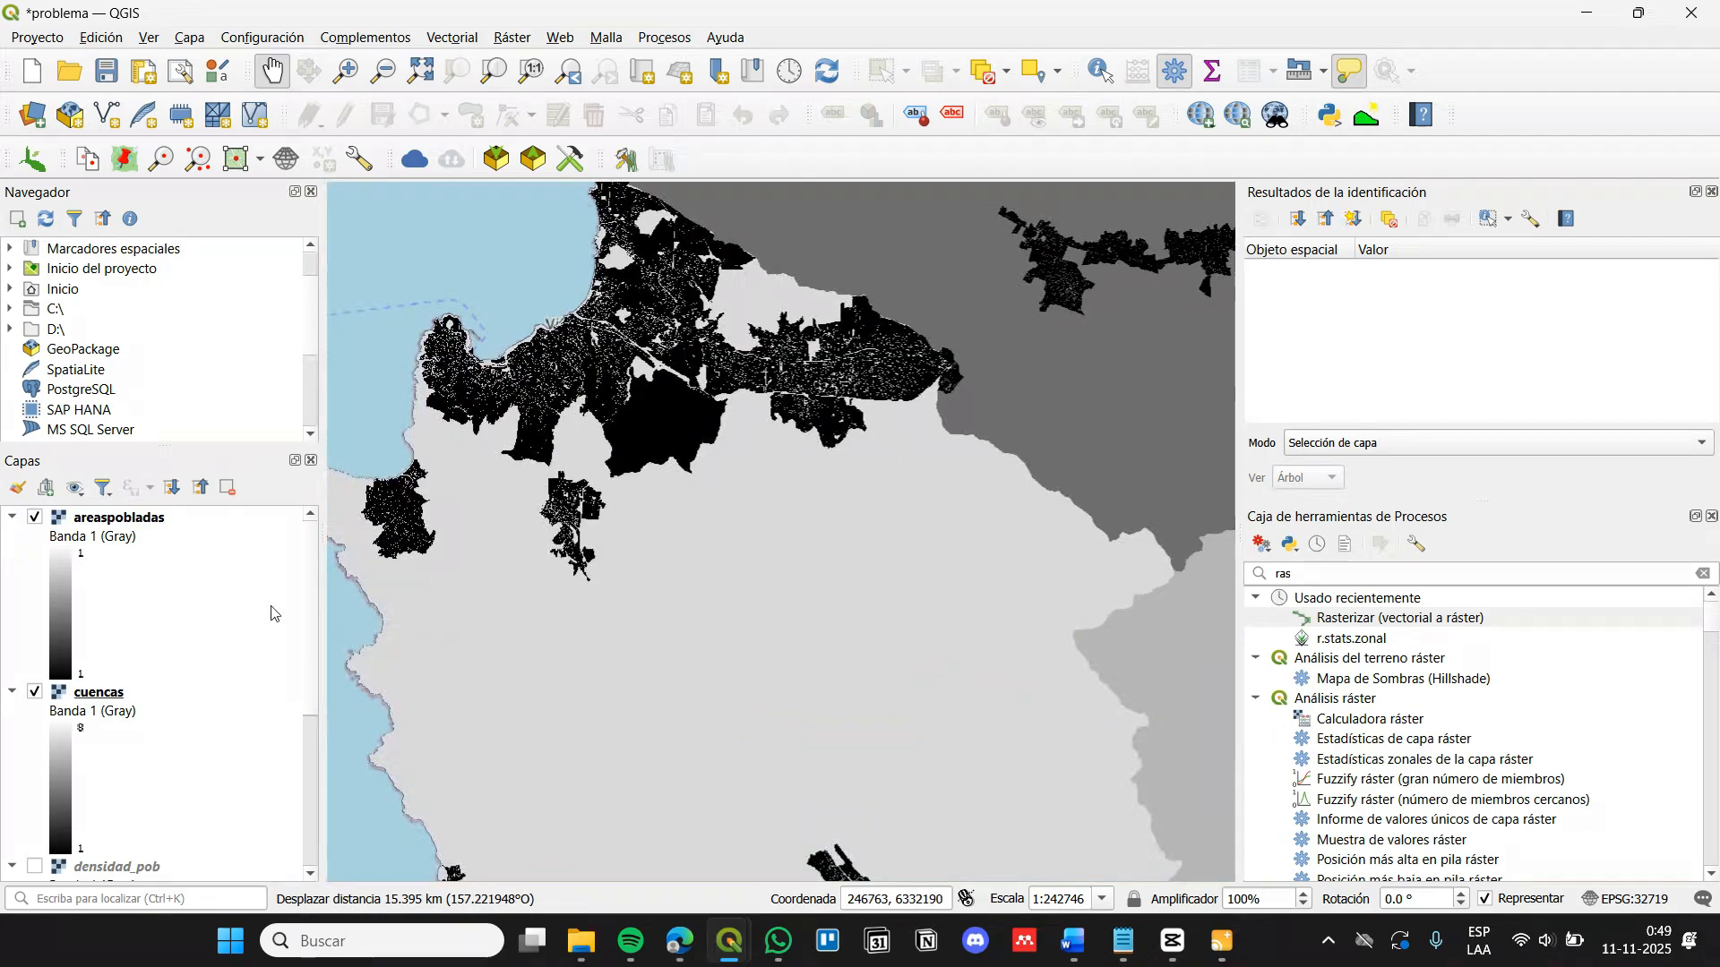
{"action": "scroll", "coordinate": [606, 641], "scroll_direction": "down", "scroll_amount": 1}
{"action": "left_click_drag", "start_coordinate": [606, 642], "coordinate": [666, 610]}
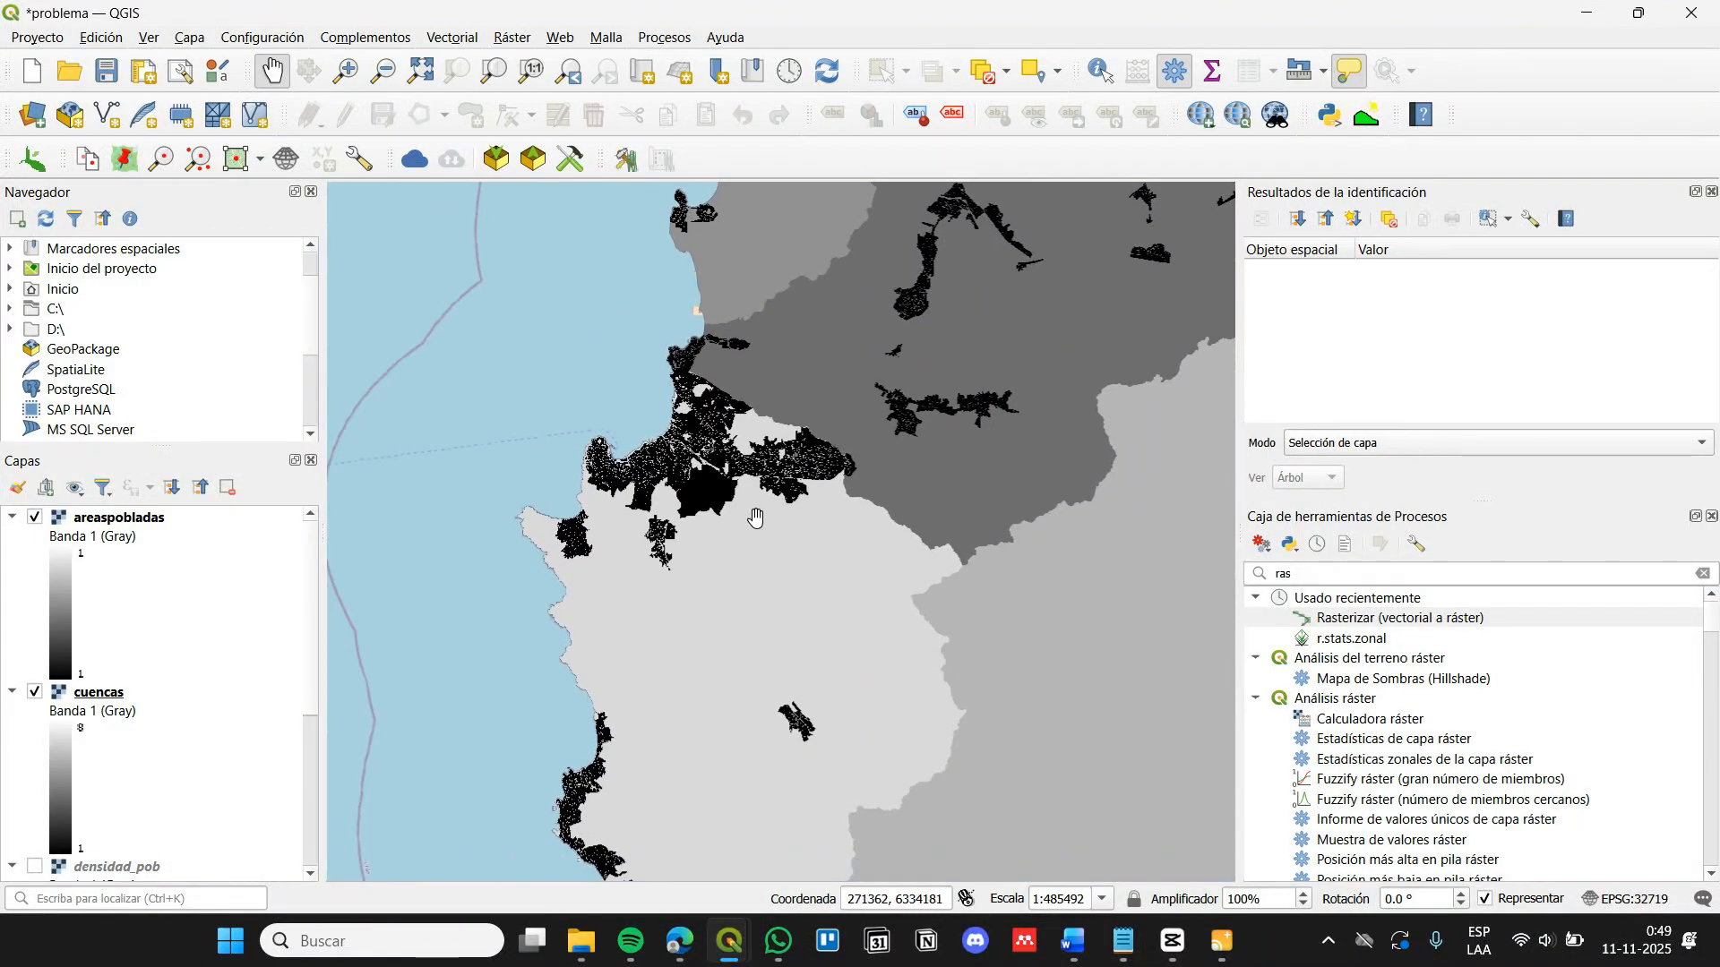
{"action": "scroll", "coordinate": [734, 419], "scroll_direction": "up", "scroll_amount": 1}
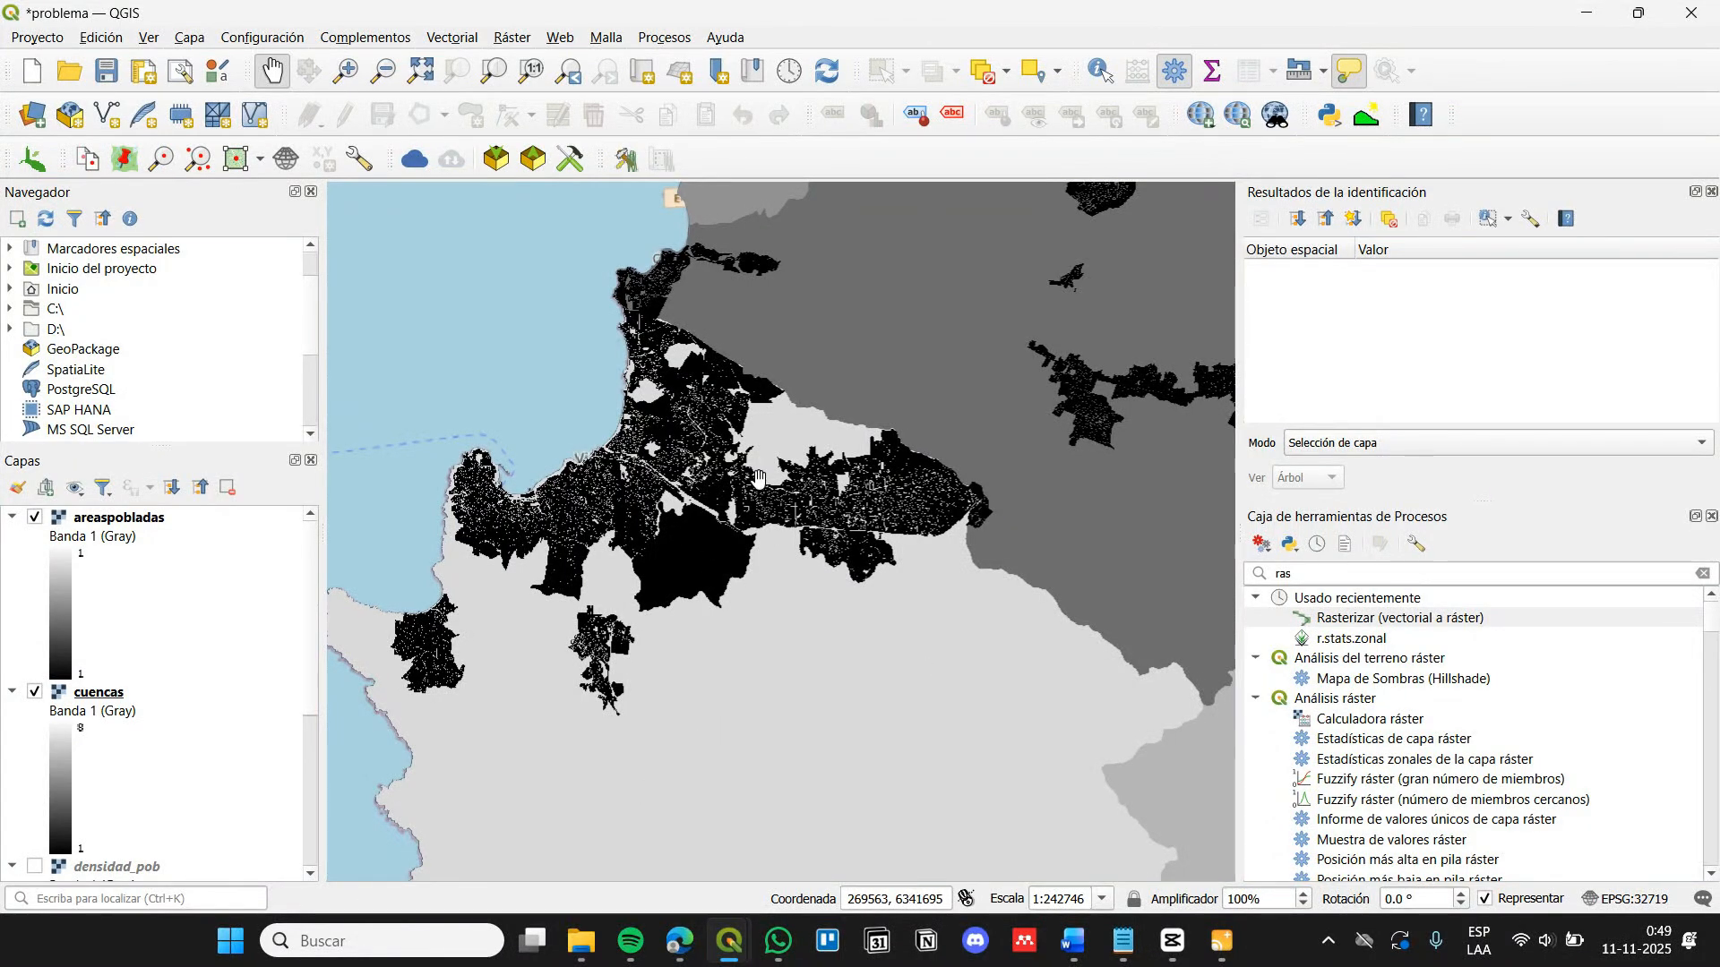
{"action": "left_click_drag", "start_coordinate": [608, 443], "coordinate": [622, 425]}
{"action": "scroll", "coordinate": [648, 428], "scroll_direction": "up", "scroll_amount": 1}
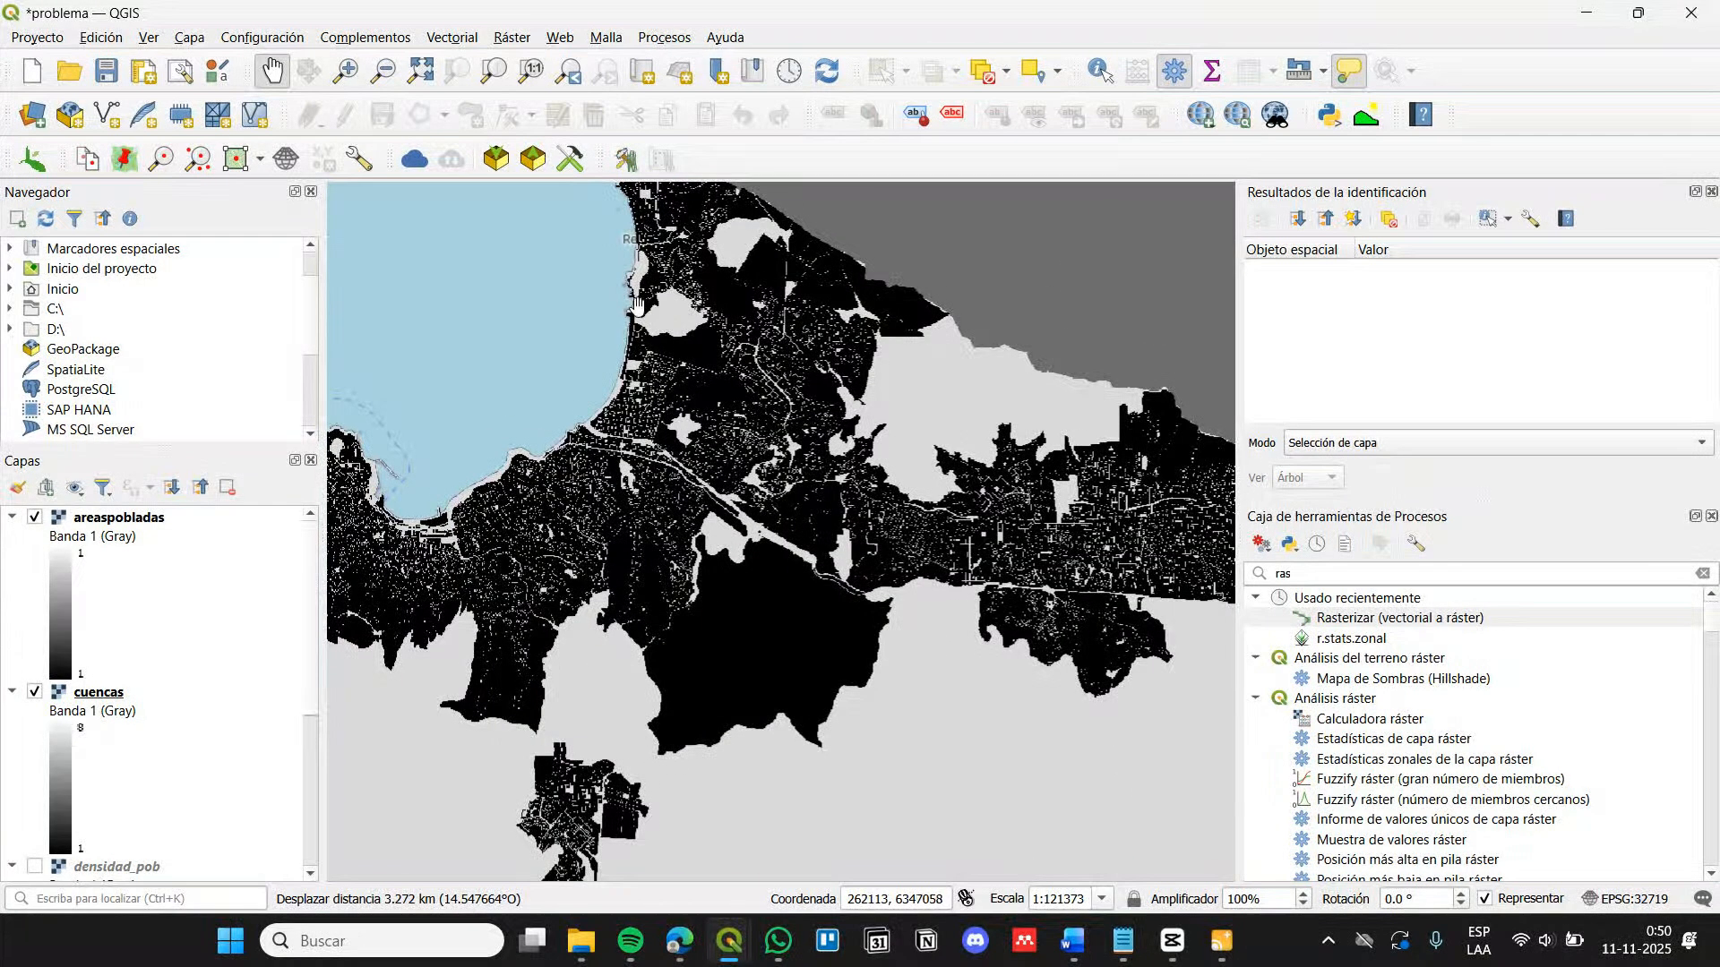
{"action": "scroll", "coordinate": [669, 335], "scroll_direction": "down", "scroll_amount": 1}
{"action": "scroll", "coordinate": [677, 443], "scroll_direction": "down", "scroll_amount": 1}
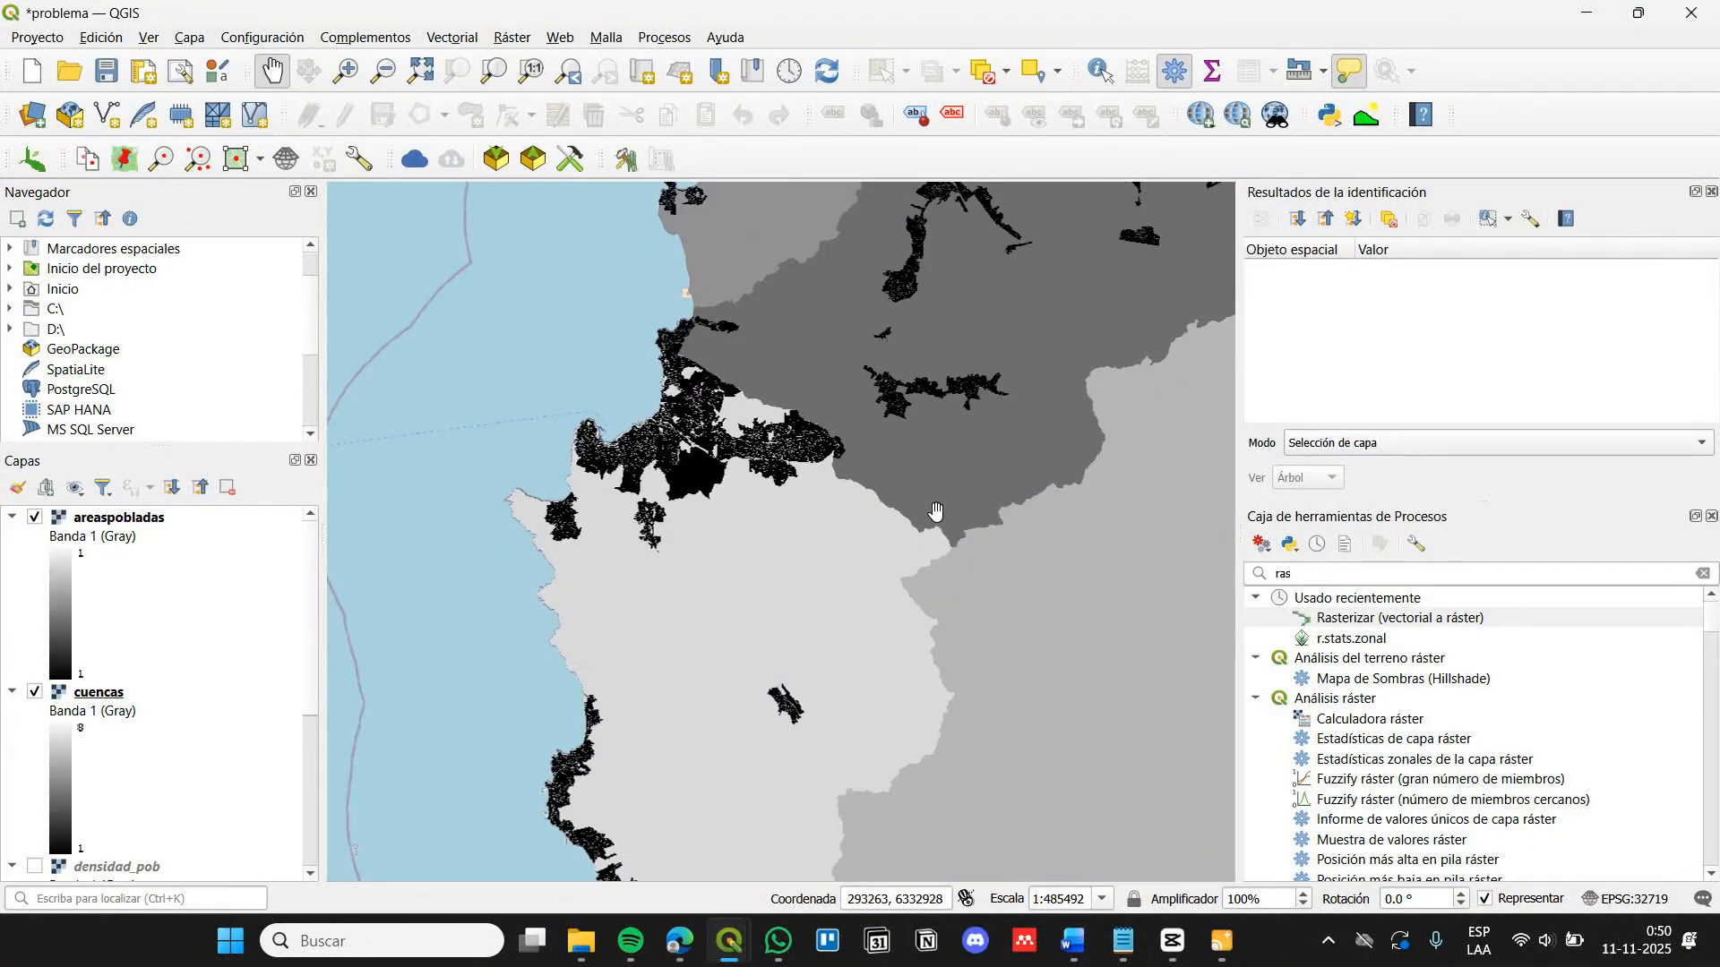
{"action": "scroll", "coordinate": [770, 521], "scroll_direction": "up", "scroll_amount": 1}
{"action": "left_click_drag", "start_coordinate": [770, 522], "coordinate": [829, 626]}
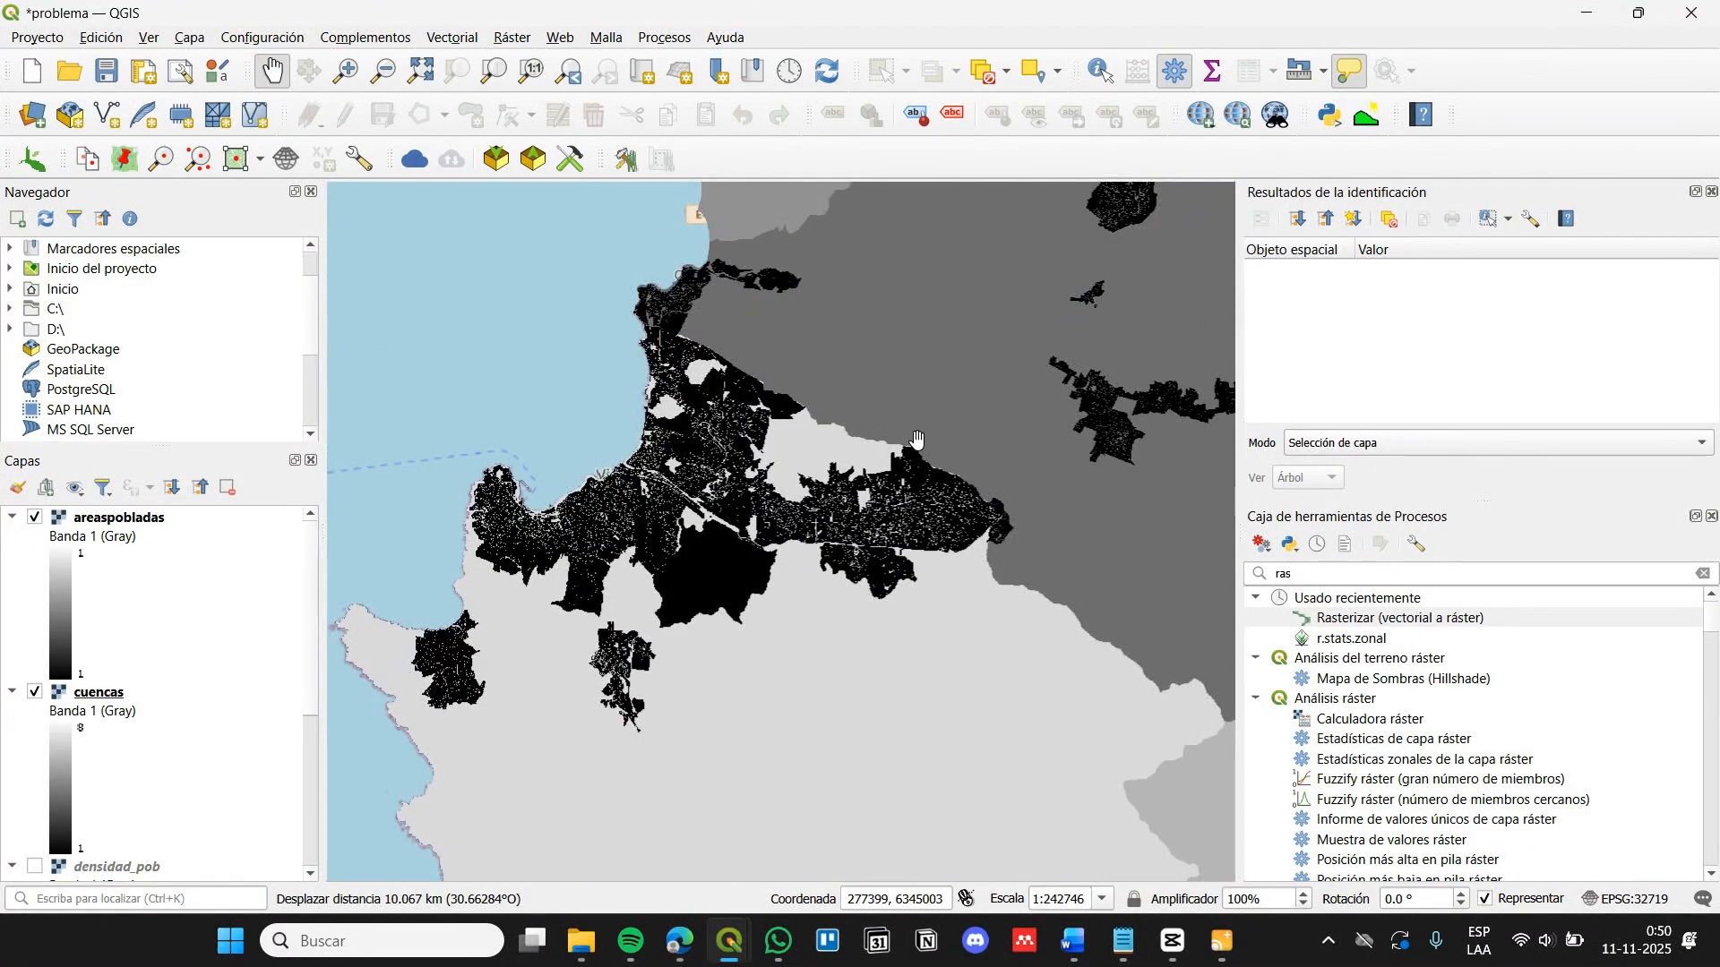
{"action": "scroll", "coordinate": [672, 540], "scroll_direction": "down", "scroll_amount": 1}
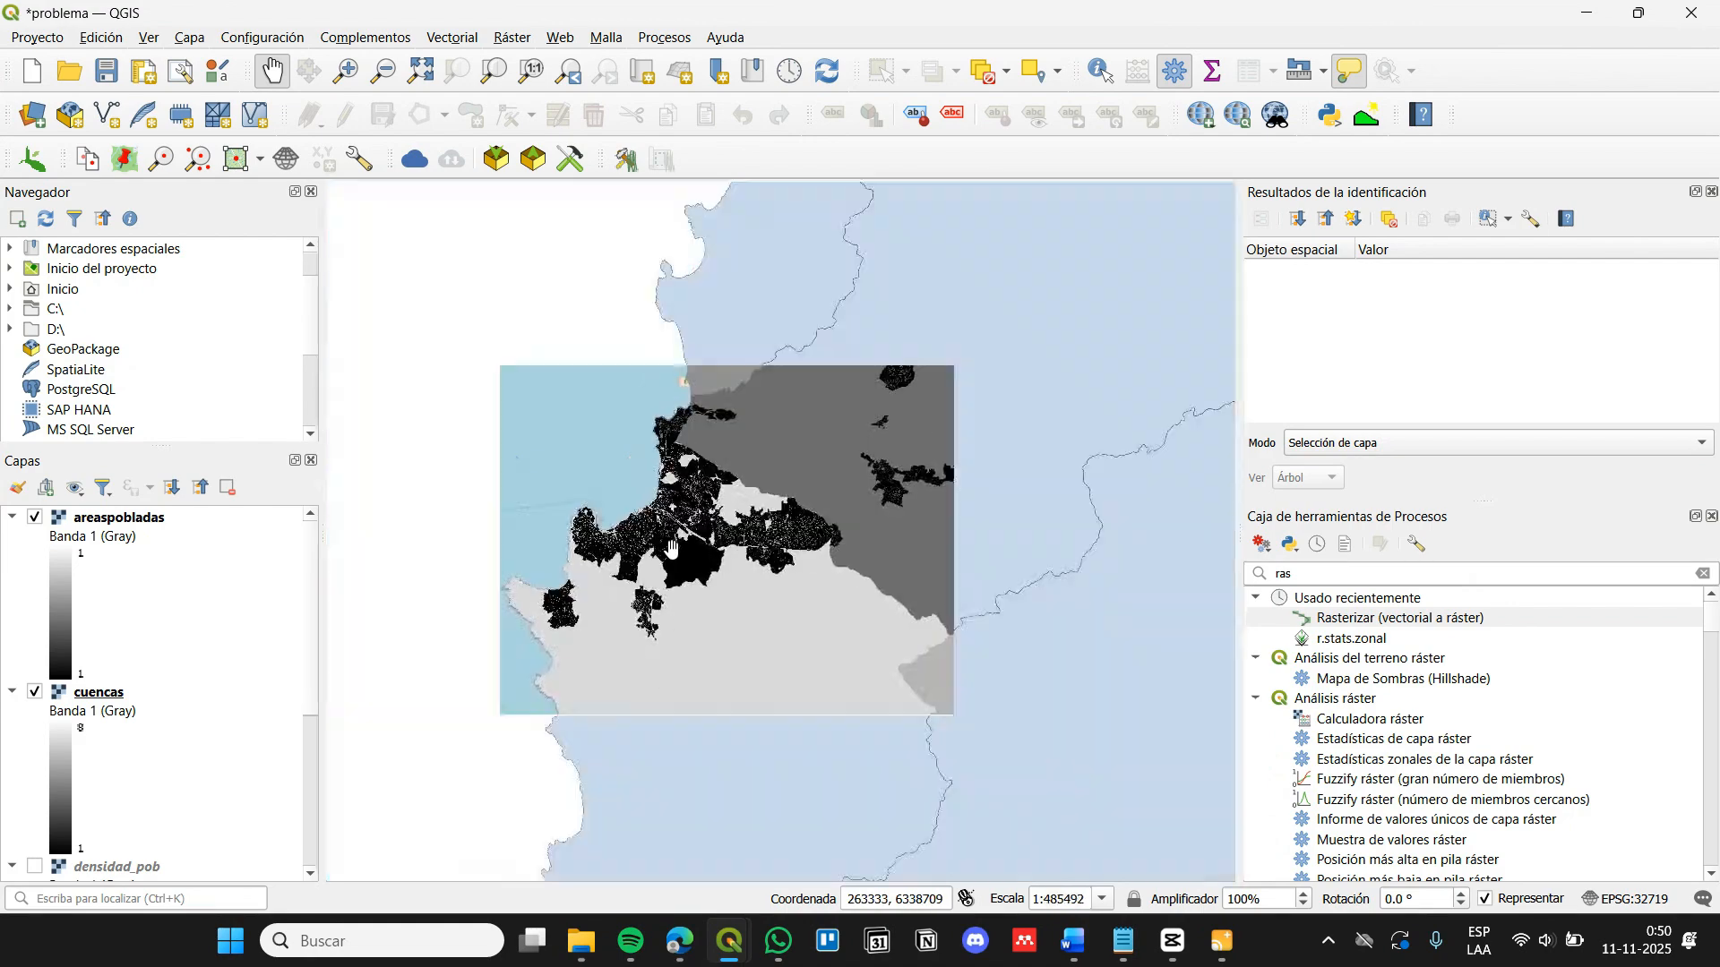
{"action": "scroll", "coordinate": [961, 662], "scroll_direction": "down", "scroll_amount": 1}
Multiply areaspobladas@1 by cuencas@1 with the raster calculator and save the output as interseccion in the resolucionn folder
{"action": "left_click", "coordinate": [512, 37]}
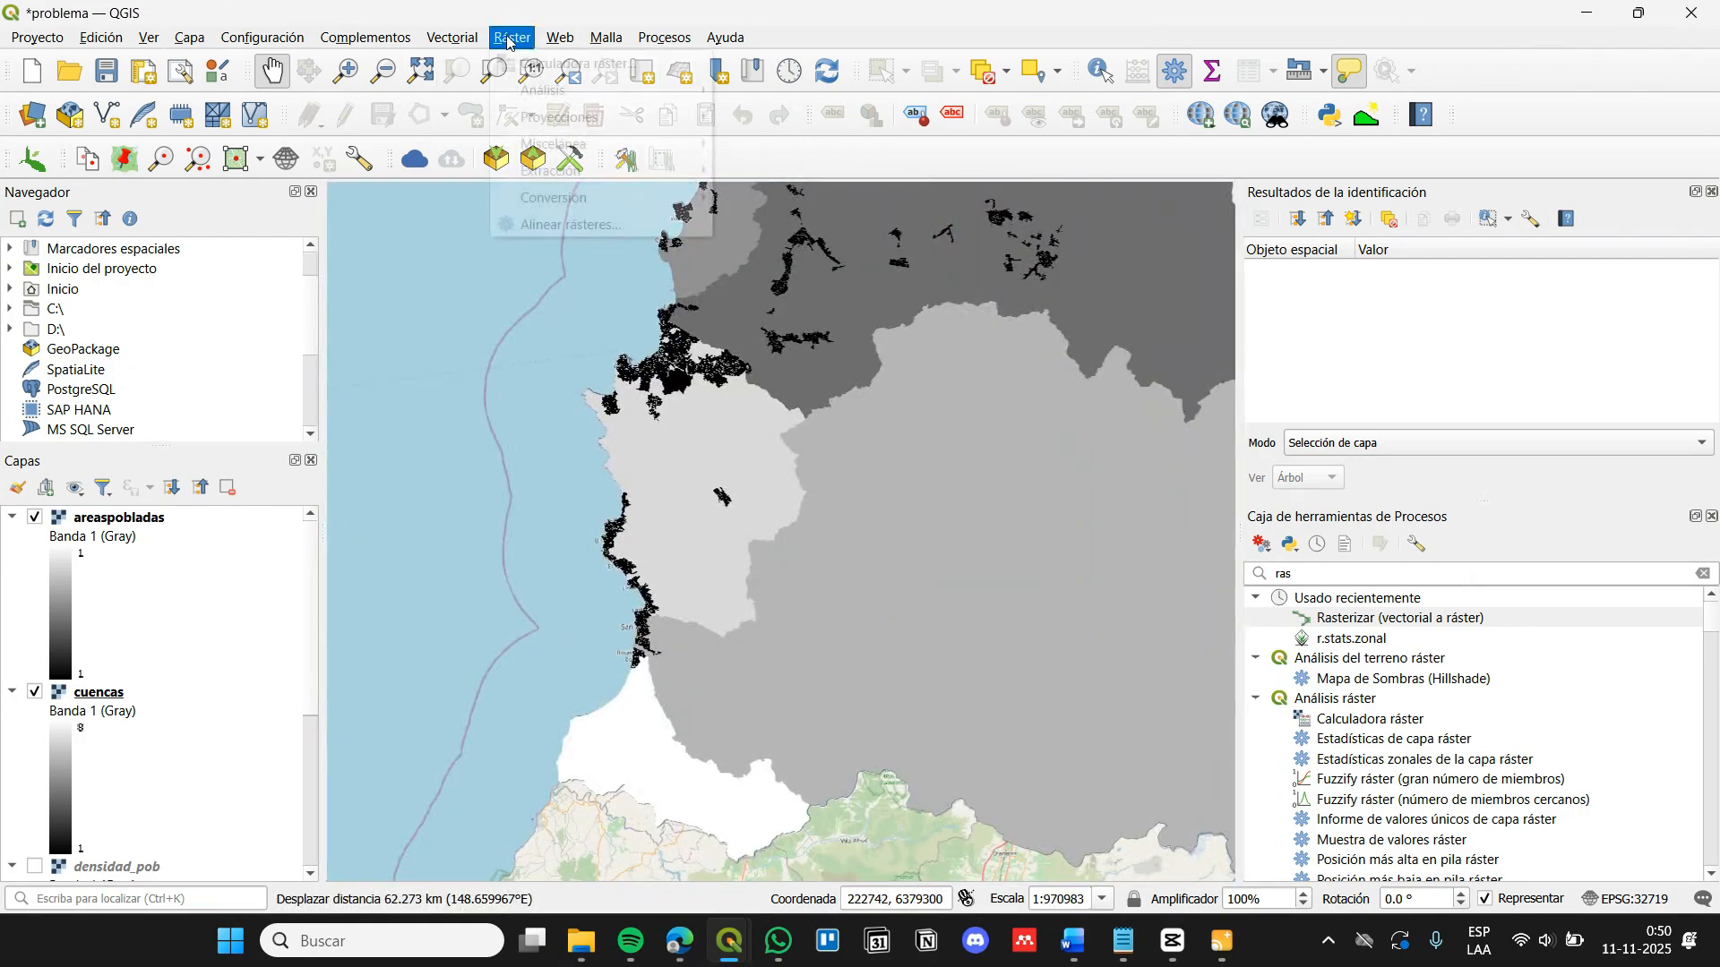
{"action": "left_click", "coordinate": [547, 63]}
{"action": "double_click", "coordinate": [555, 90]}
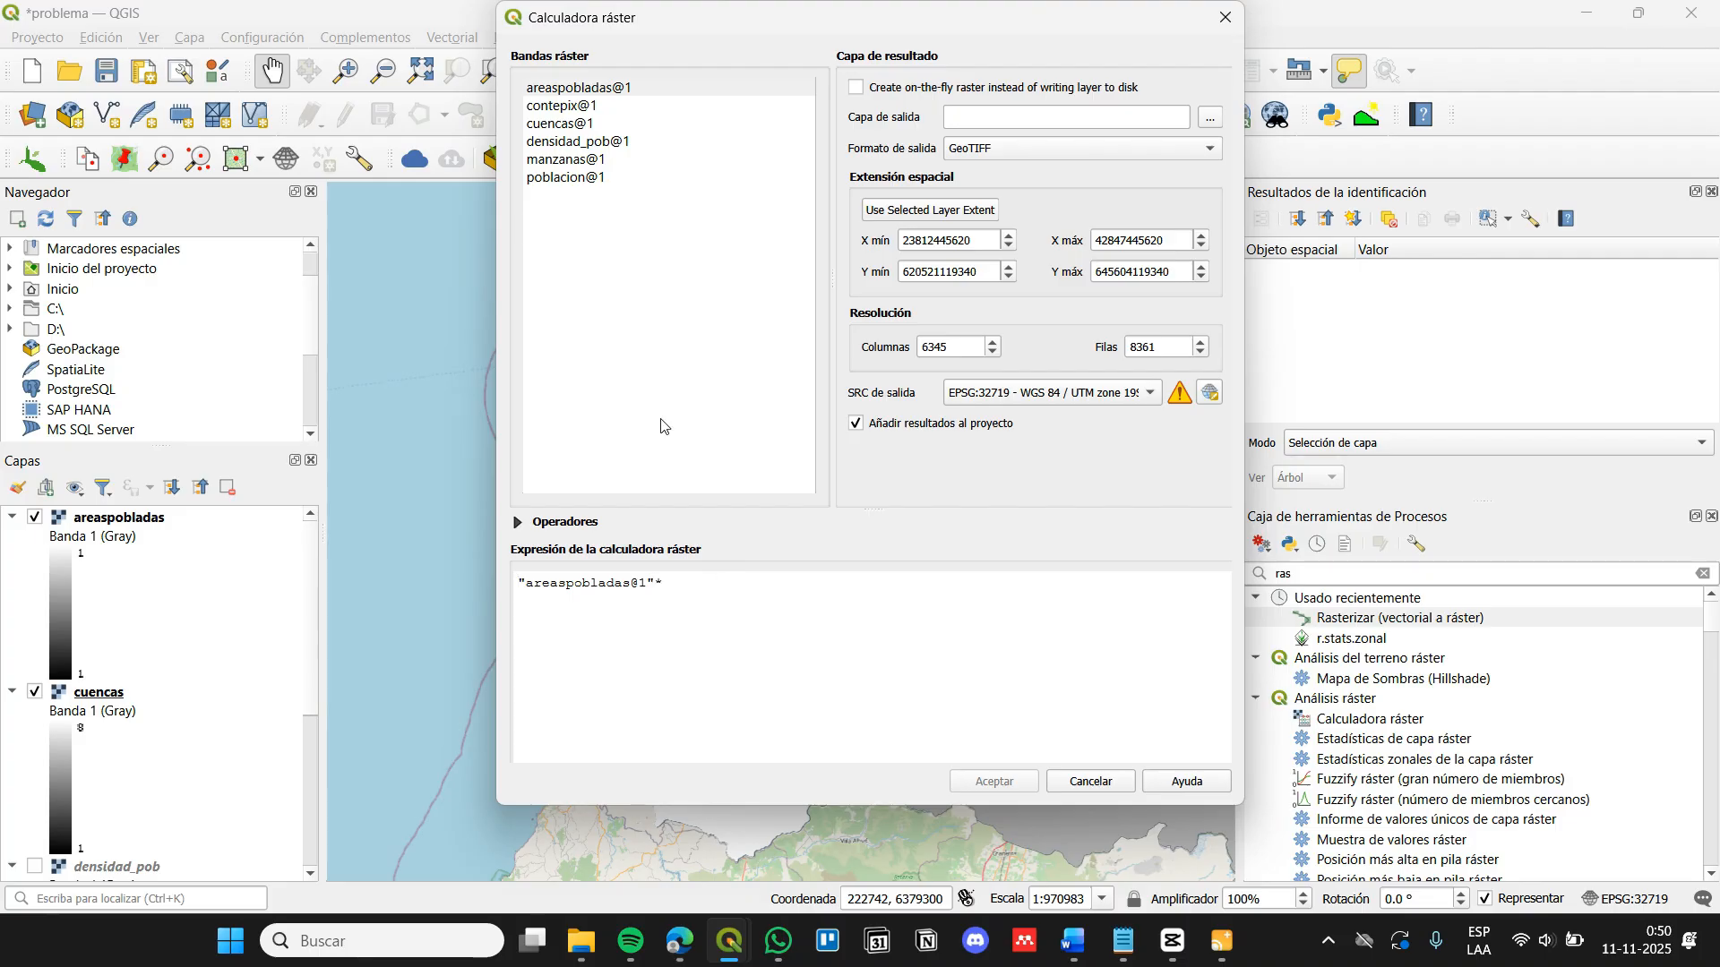
{"action": "double_click", "coordinate": [546, 124]}
{"action": "left_click", "coordinate": [1210, 117]}
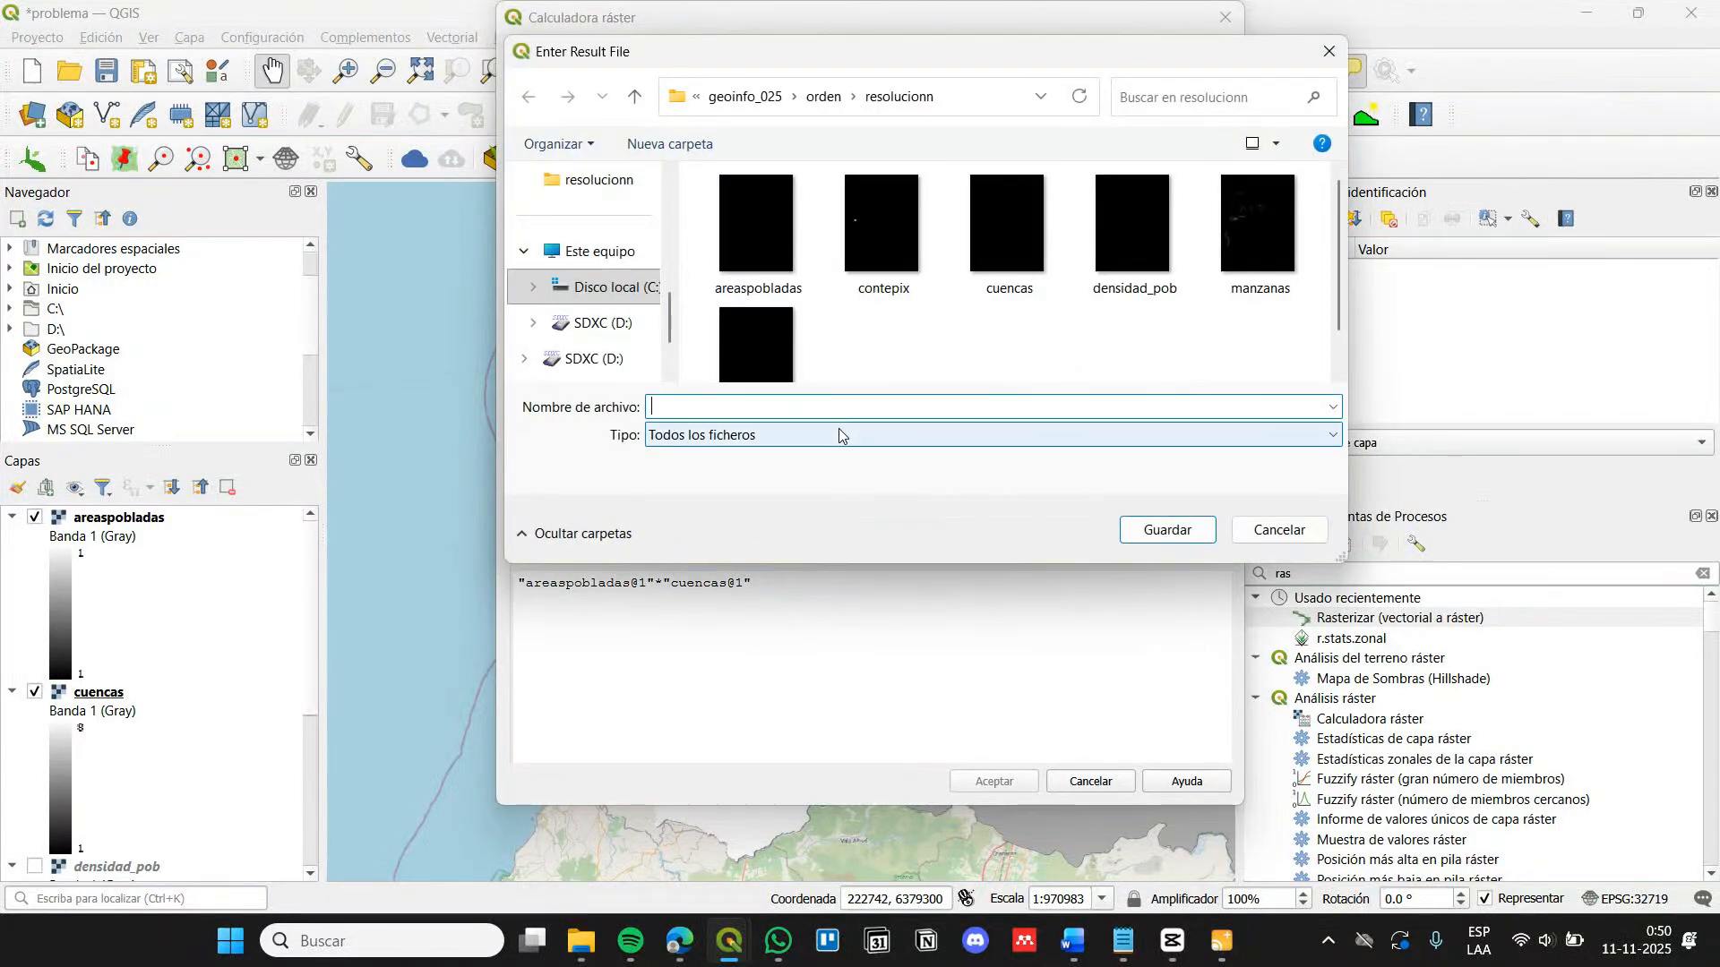
{"action": "type", "text": "interseccion"}
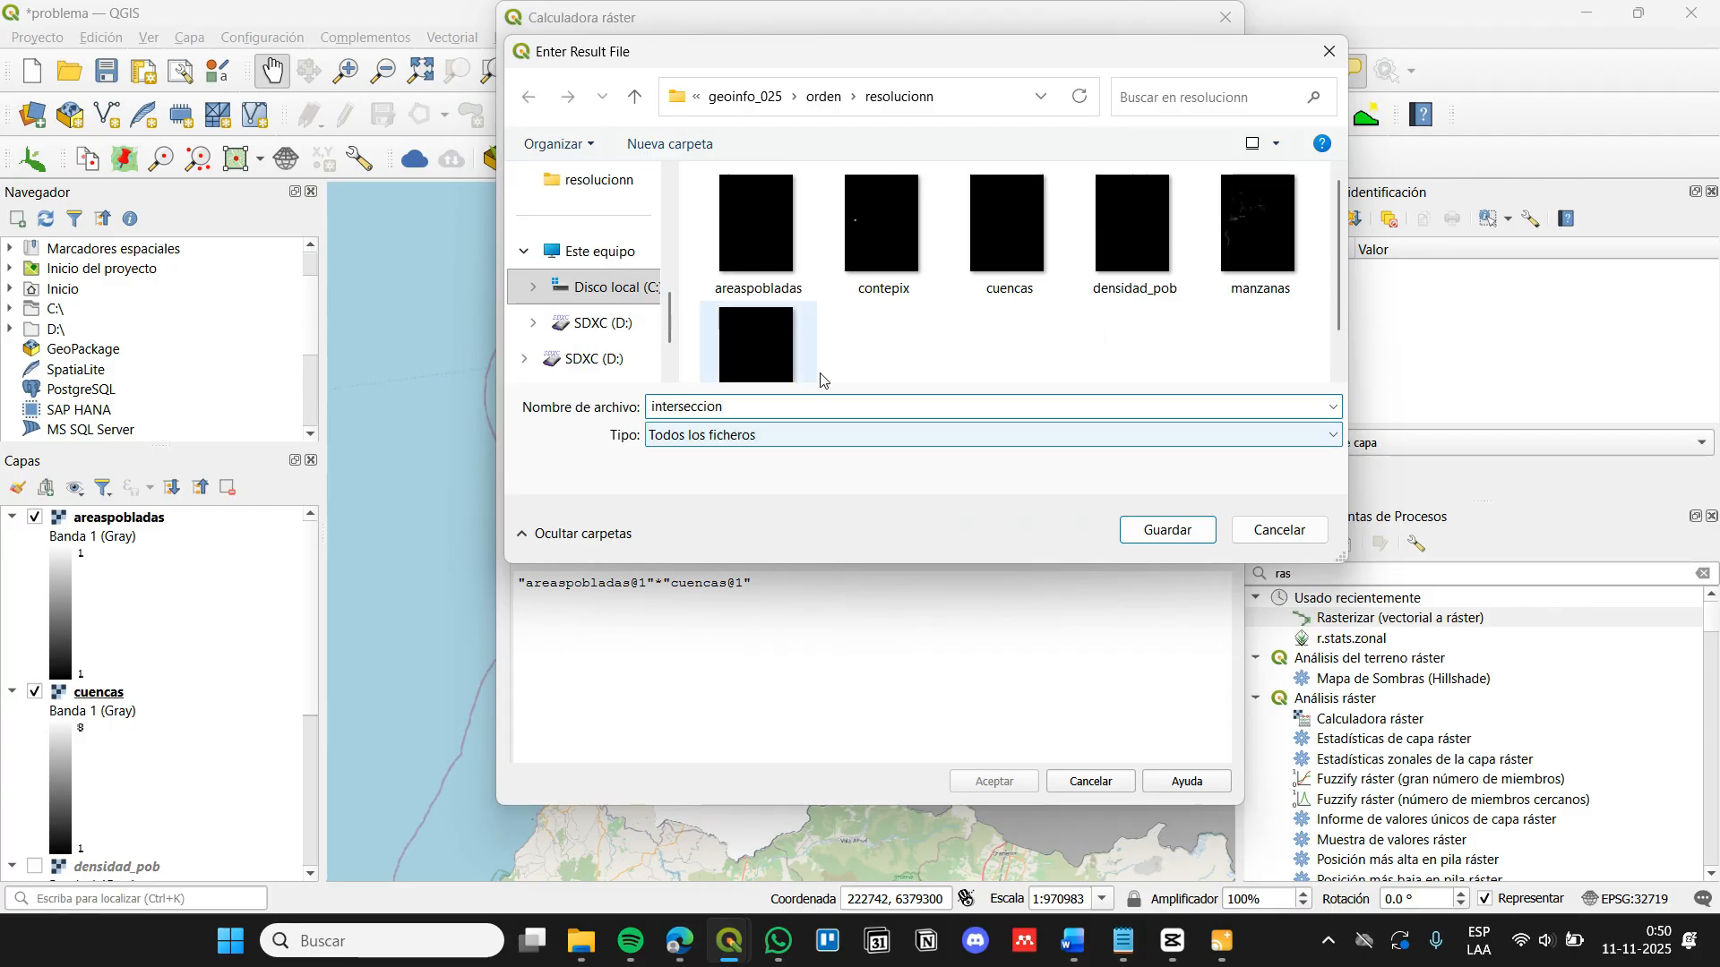
{"action": "key", "text": "Return"}
{"action": "left_click", "coordinate": [989, 777]}
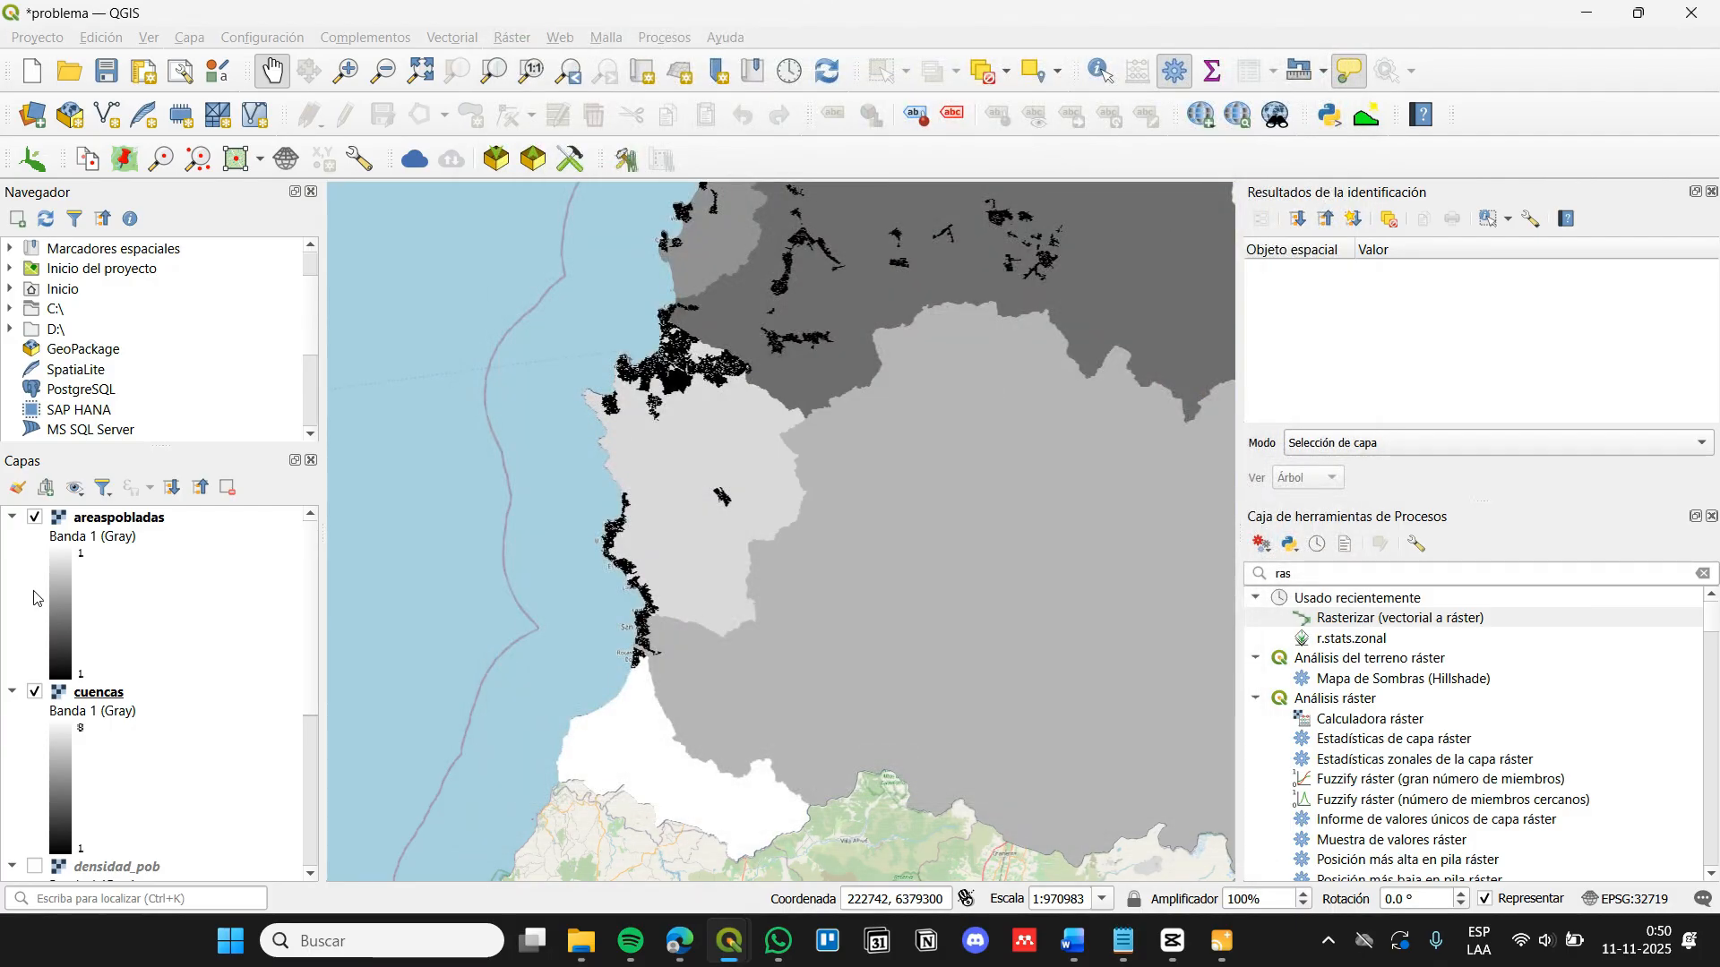
Collapse the legends of interseccion, areaspobladas and cuencas, and hide the areaspobladas raster and both cuencas layers
{"action": "left_click_drag", "start_coordinate": [103, 692], "coordinate": [138, 520]}
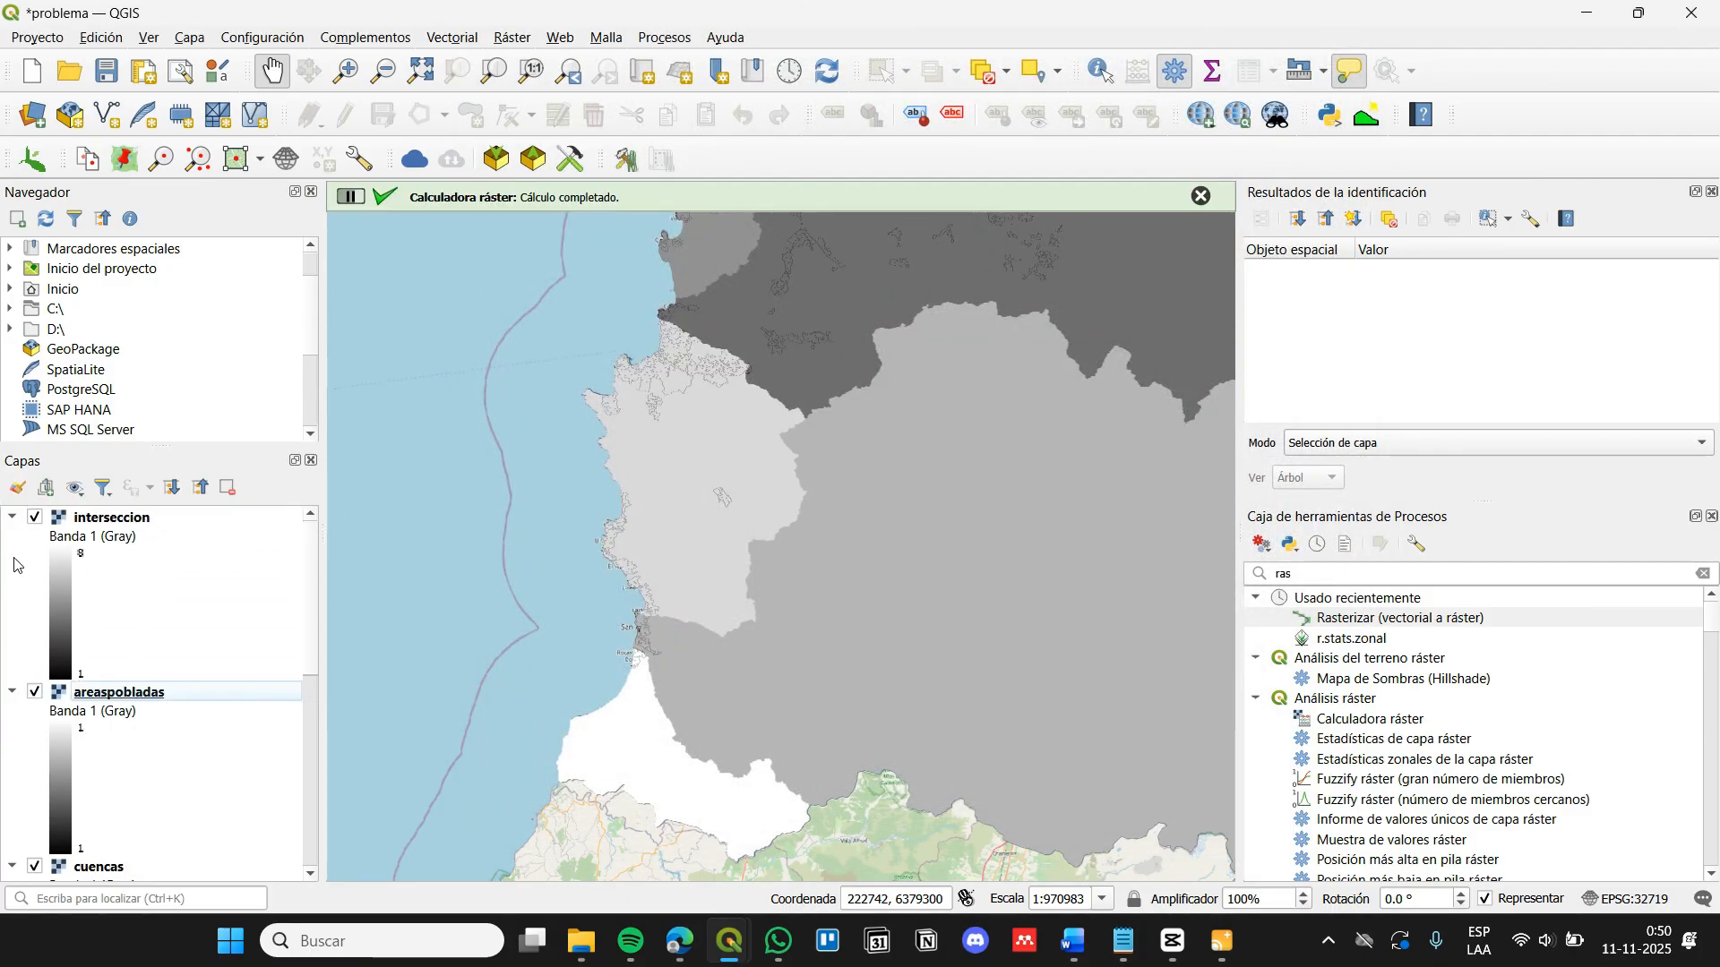
{"action": "left_click", "coordinate": [11, 517]}
{"action": "left_click", "coordinate": [12, 536]}
{"action": "left_click", "coordinate": [12, 557]}
{"action": "left_click", "coordinate": [34, 557]}
{"action": "left_click", "coordinate": [34, 537]}
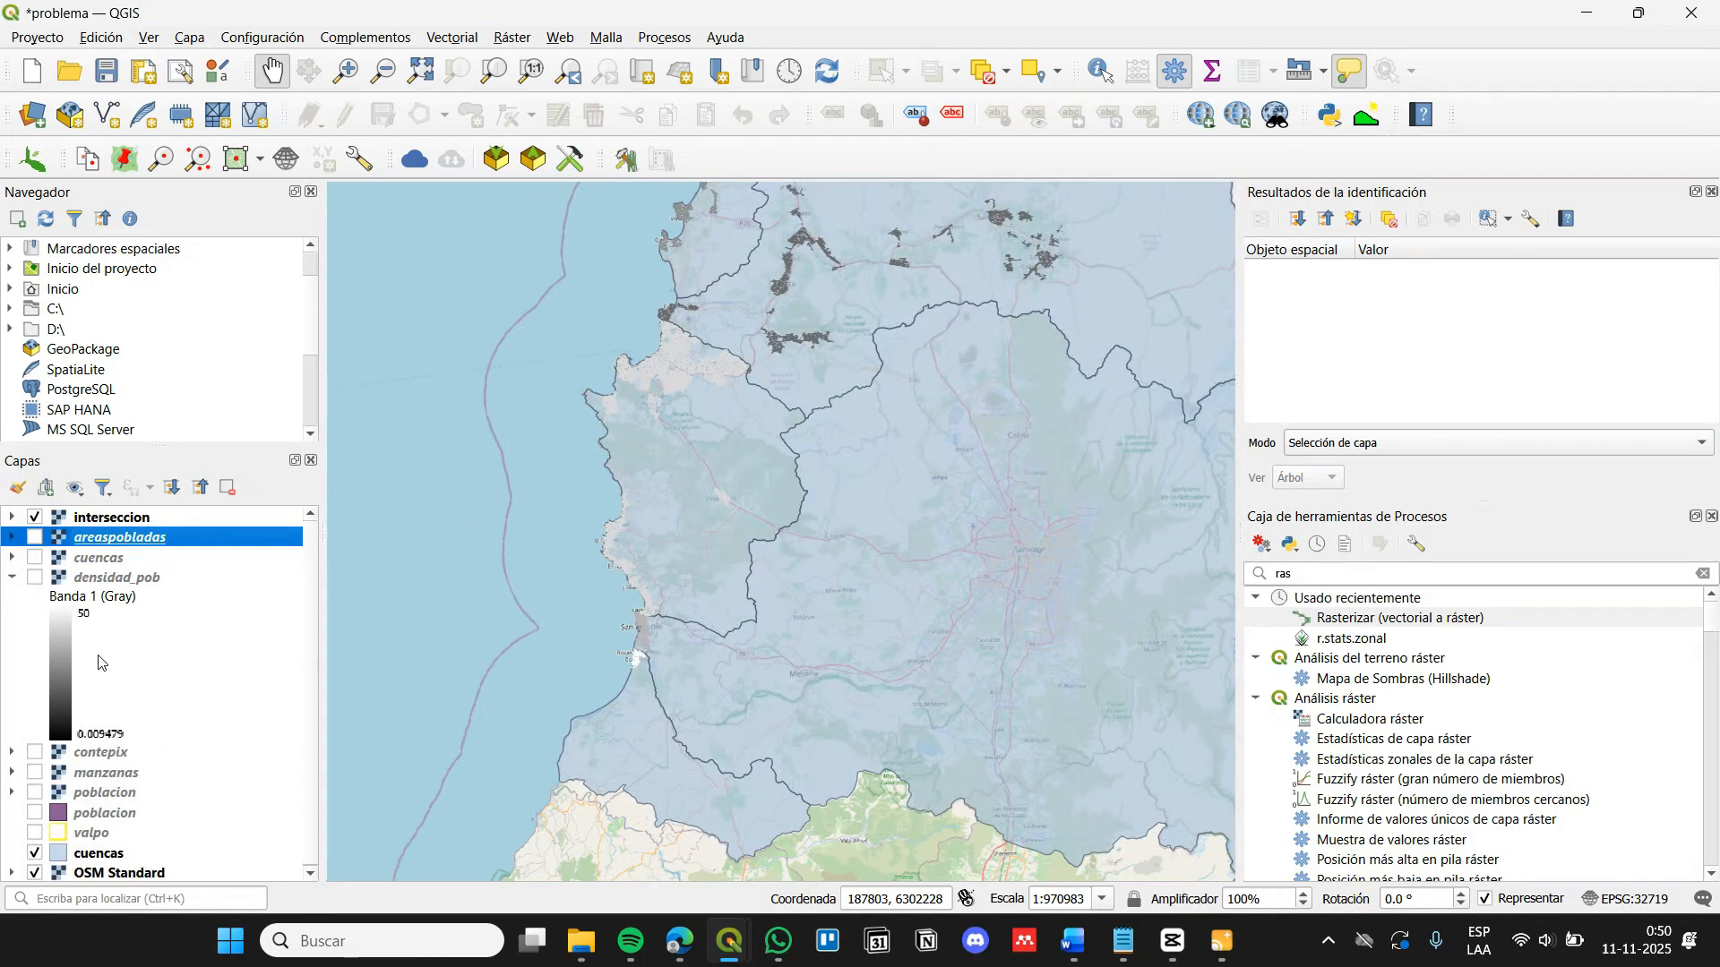
{"action": "left_click", "coordinate": [34, 852]}
Examine the interseccion raster along the coast where populated areas change from one basin to another
{"action": "left_click_drag", "start_coordinate": [612, 592], "coordinate": [482, 865]}
{"action": "scroll", "coordinate": [749, 346], "scroll_direction": "up", "scroll_amount": 2}
{"action": "scroll", "coordinate": [602, 497], "scroll_direction": "down", "scroll_amount": 1}
{"action": "left_click_drag", "start_coordinate": [605, 612], "coordinate": [806, 348]}
{"action": "left_click_drag", "start_coordinate": [592, 701], "coordinate": [717, 518]}
{"action": "left_click_drag", "start_coordinate": [634, 673], "coordinate": [656, 553]}
{"action": "scroll", "coordinate": [653, 519], "scroll_direction": "up", "scroll_amount": 2}
{"action": "left_click_drag", "start_coordinate": [430, 425], "coordinate": [424, 547]}
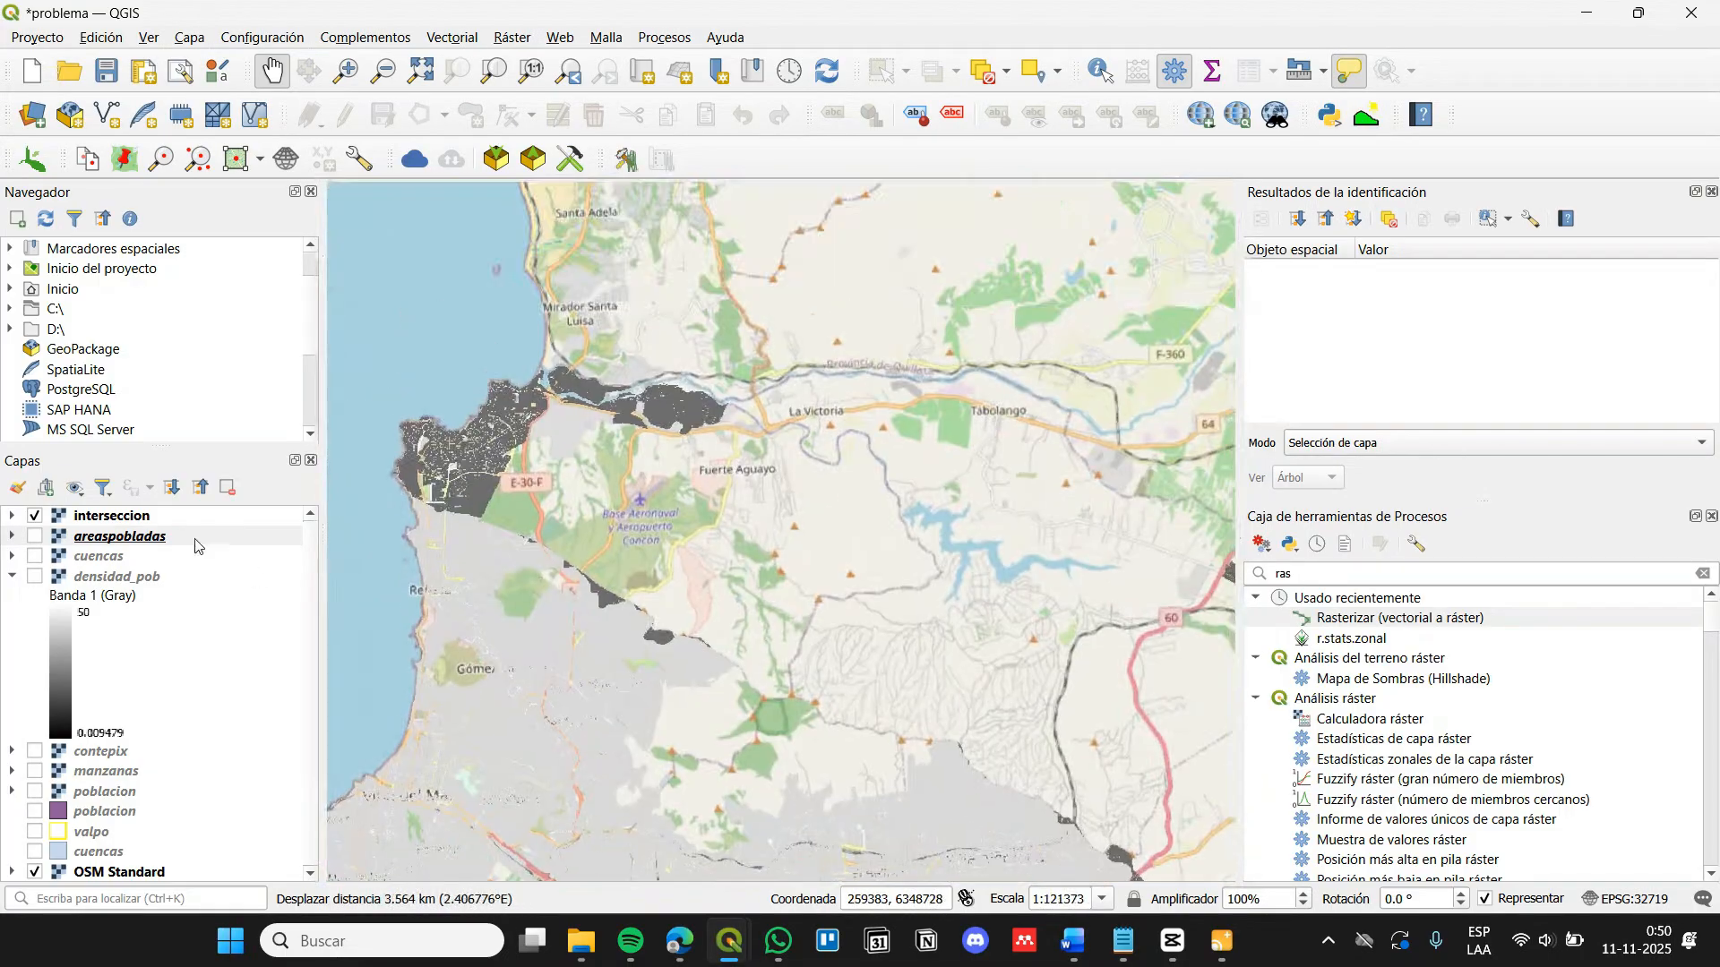
Show the cuencas polygons and compare their boundary with the interseccion raster hidden and shown
{"action": "left_click", "coordinate": [35, 851]}
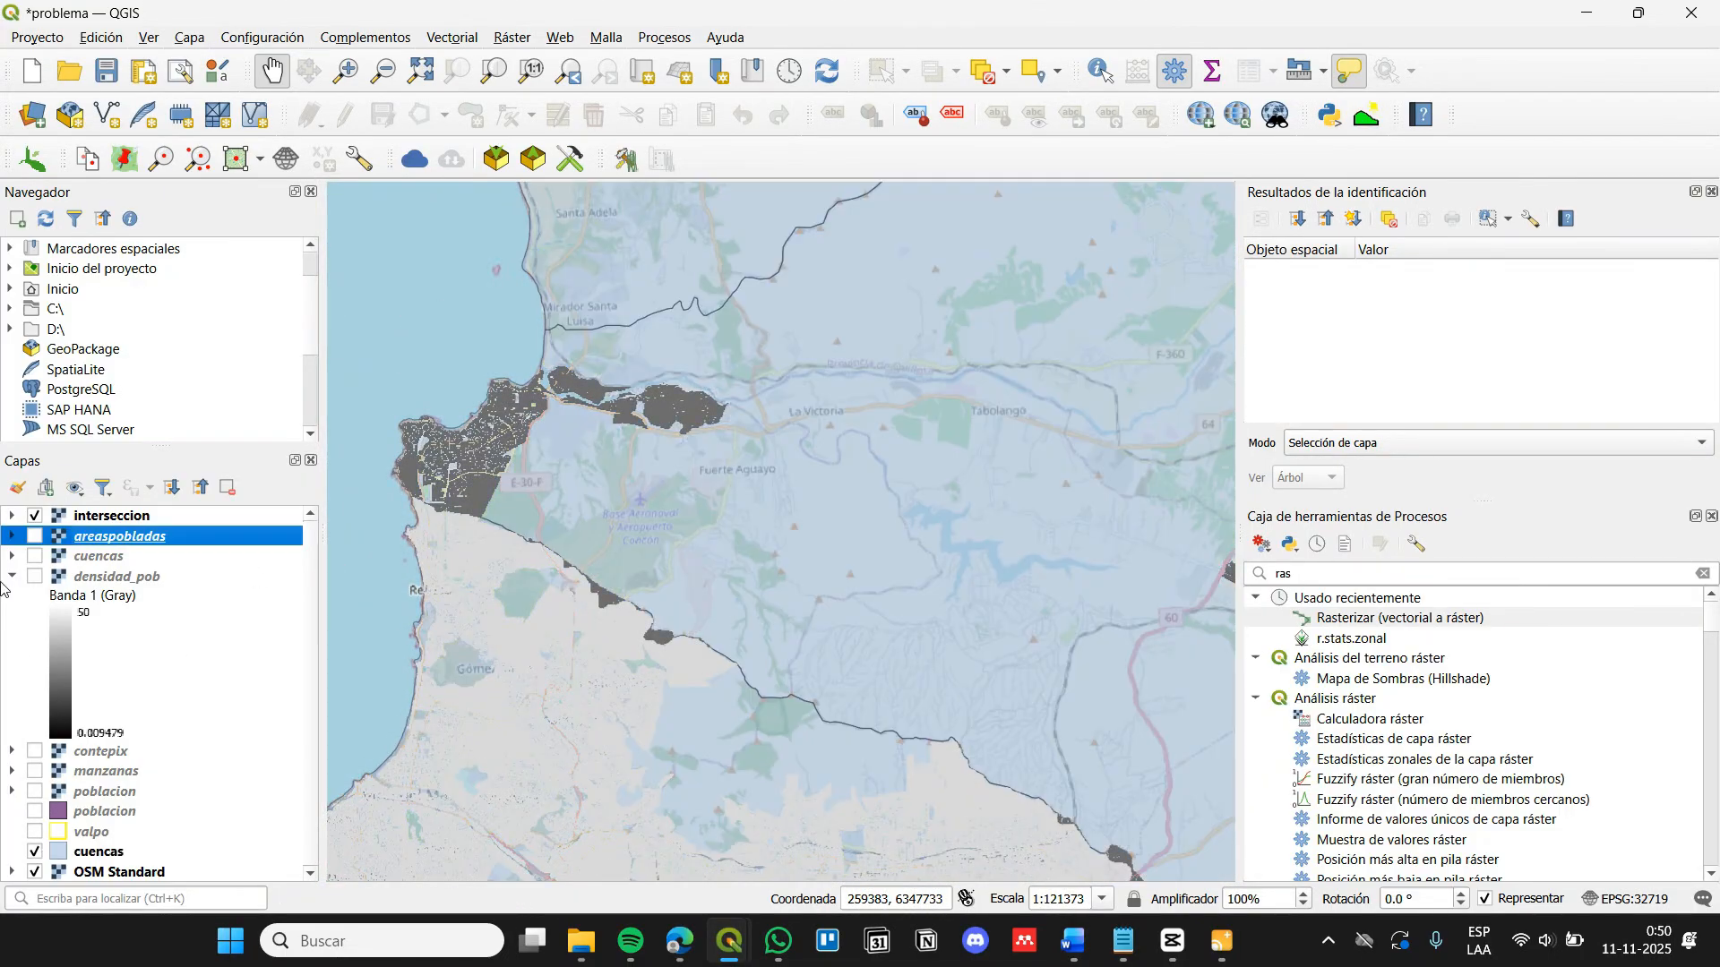
{"action": "left_click", "coordinate": [36, 518]}
{"action": "scroll", "coordinate": [613, 652], "scroll_direction": "up", "scroll_amount": 1}
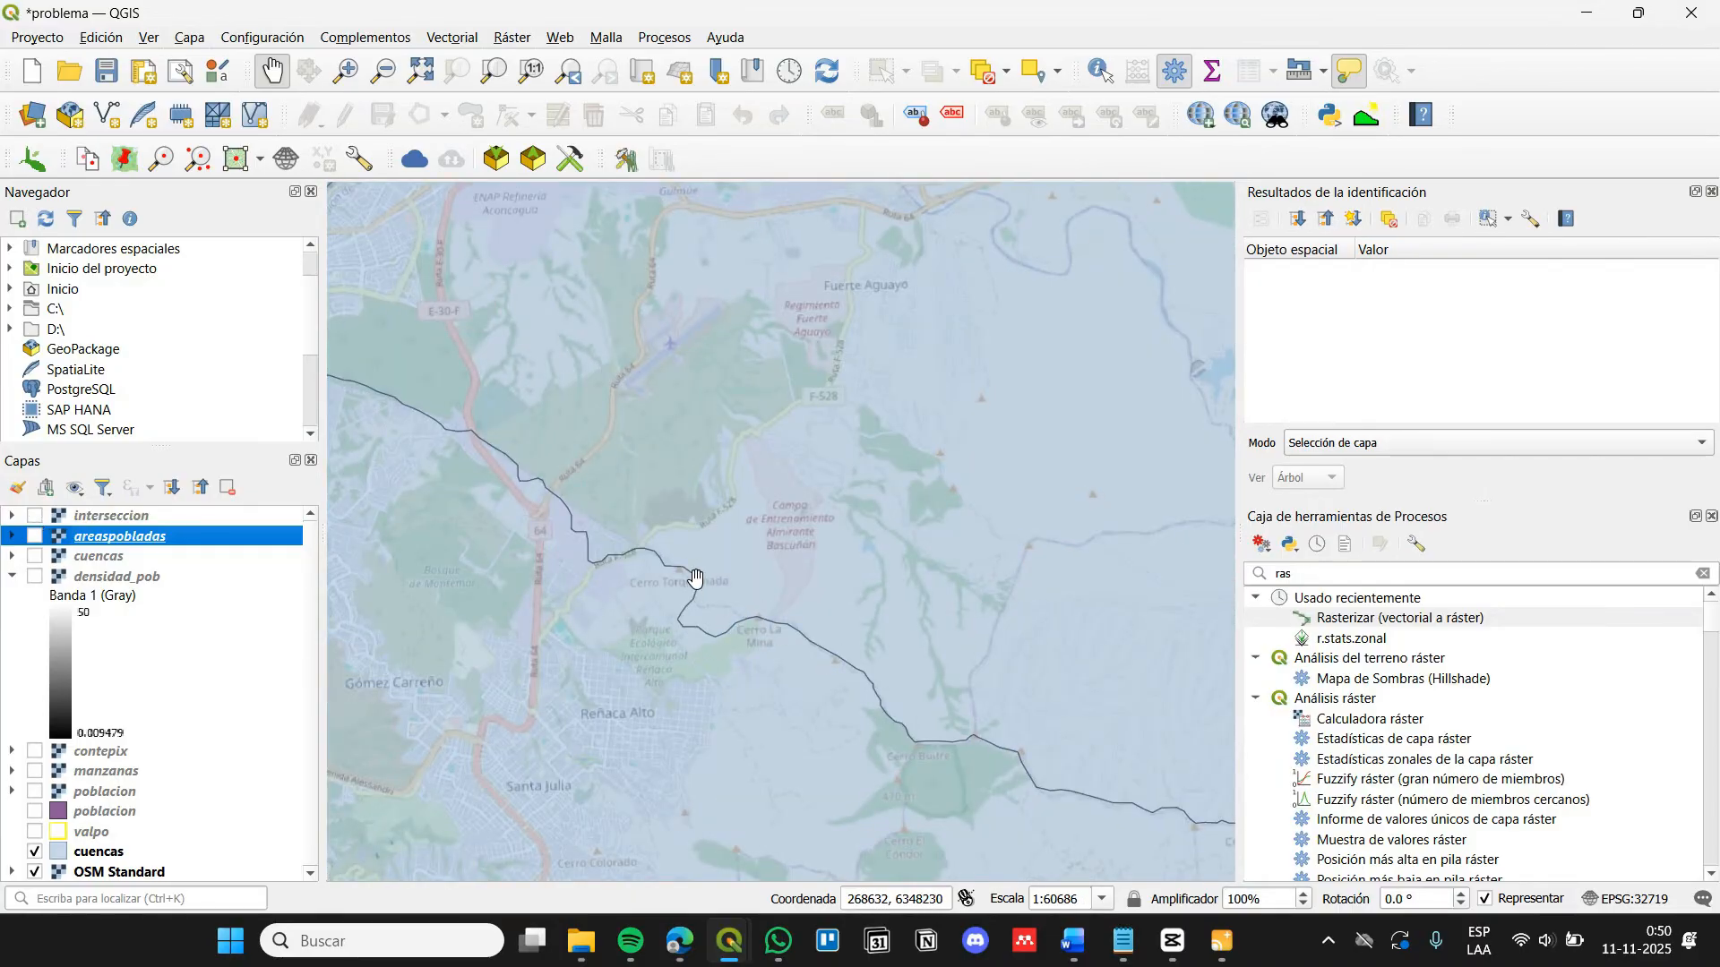
{"action": "left_click", "coordinate": [35, 518]}
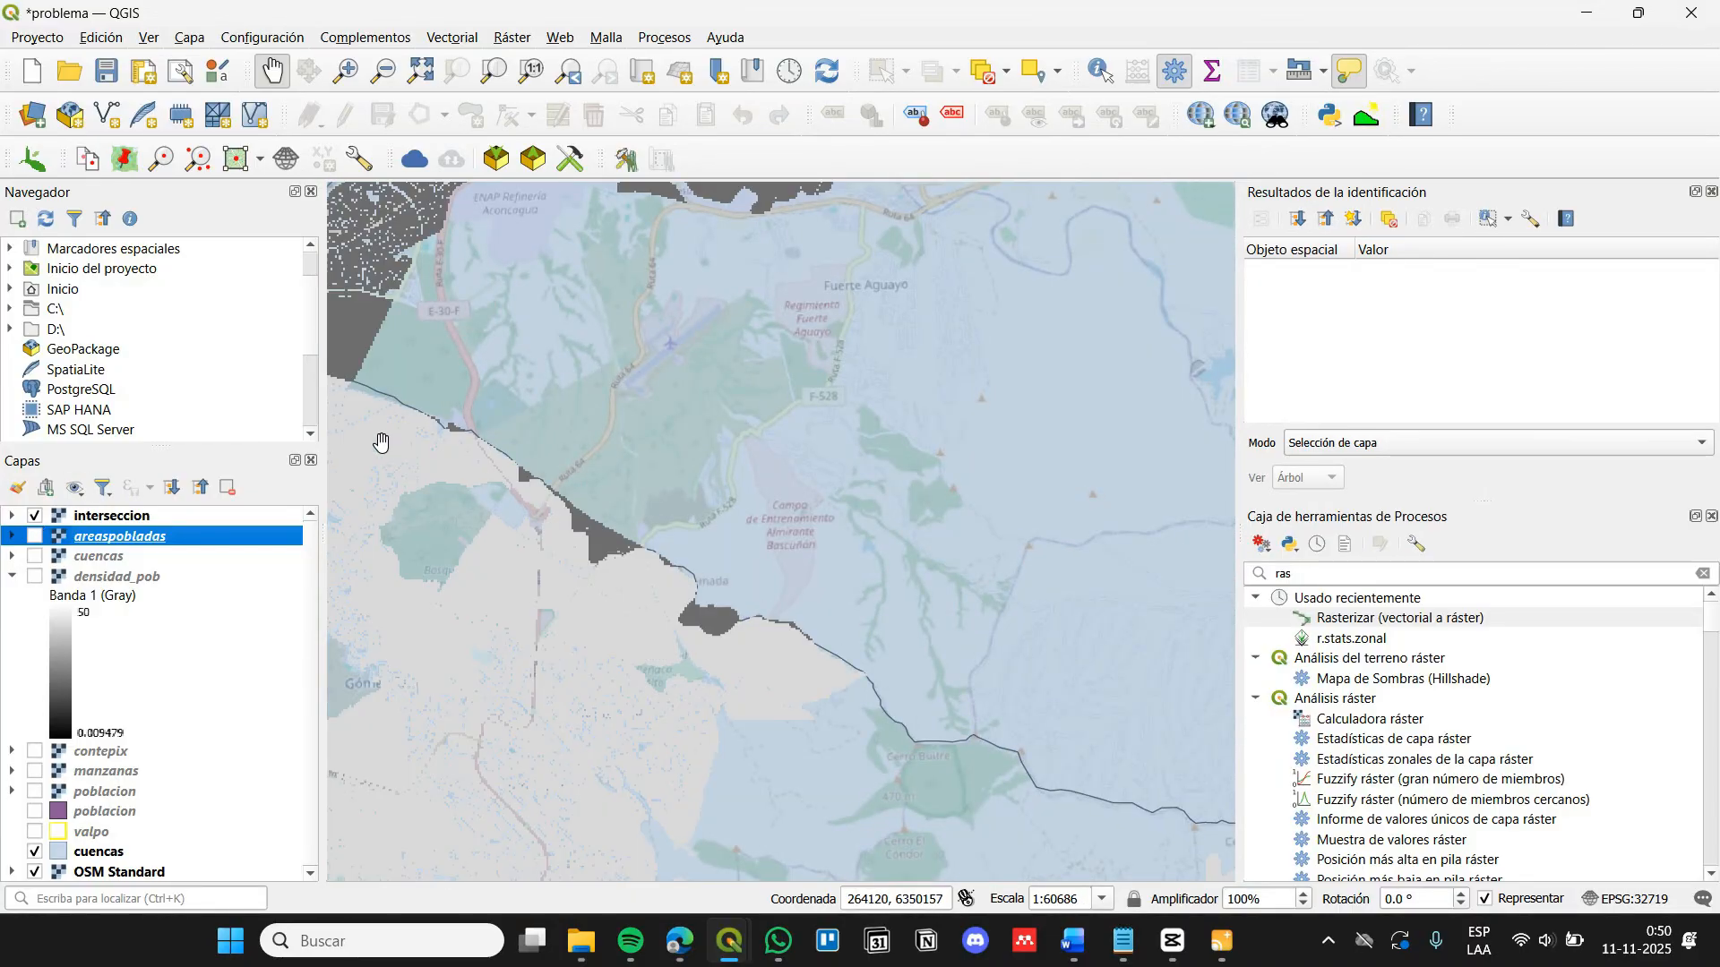
Hide the cuencas polygons and identify the interseccion raster's basin values in populated areas on both sides of the boundary
{"action": "left_click", "coordinate": [117, 518]}
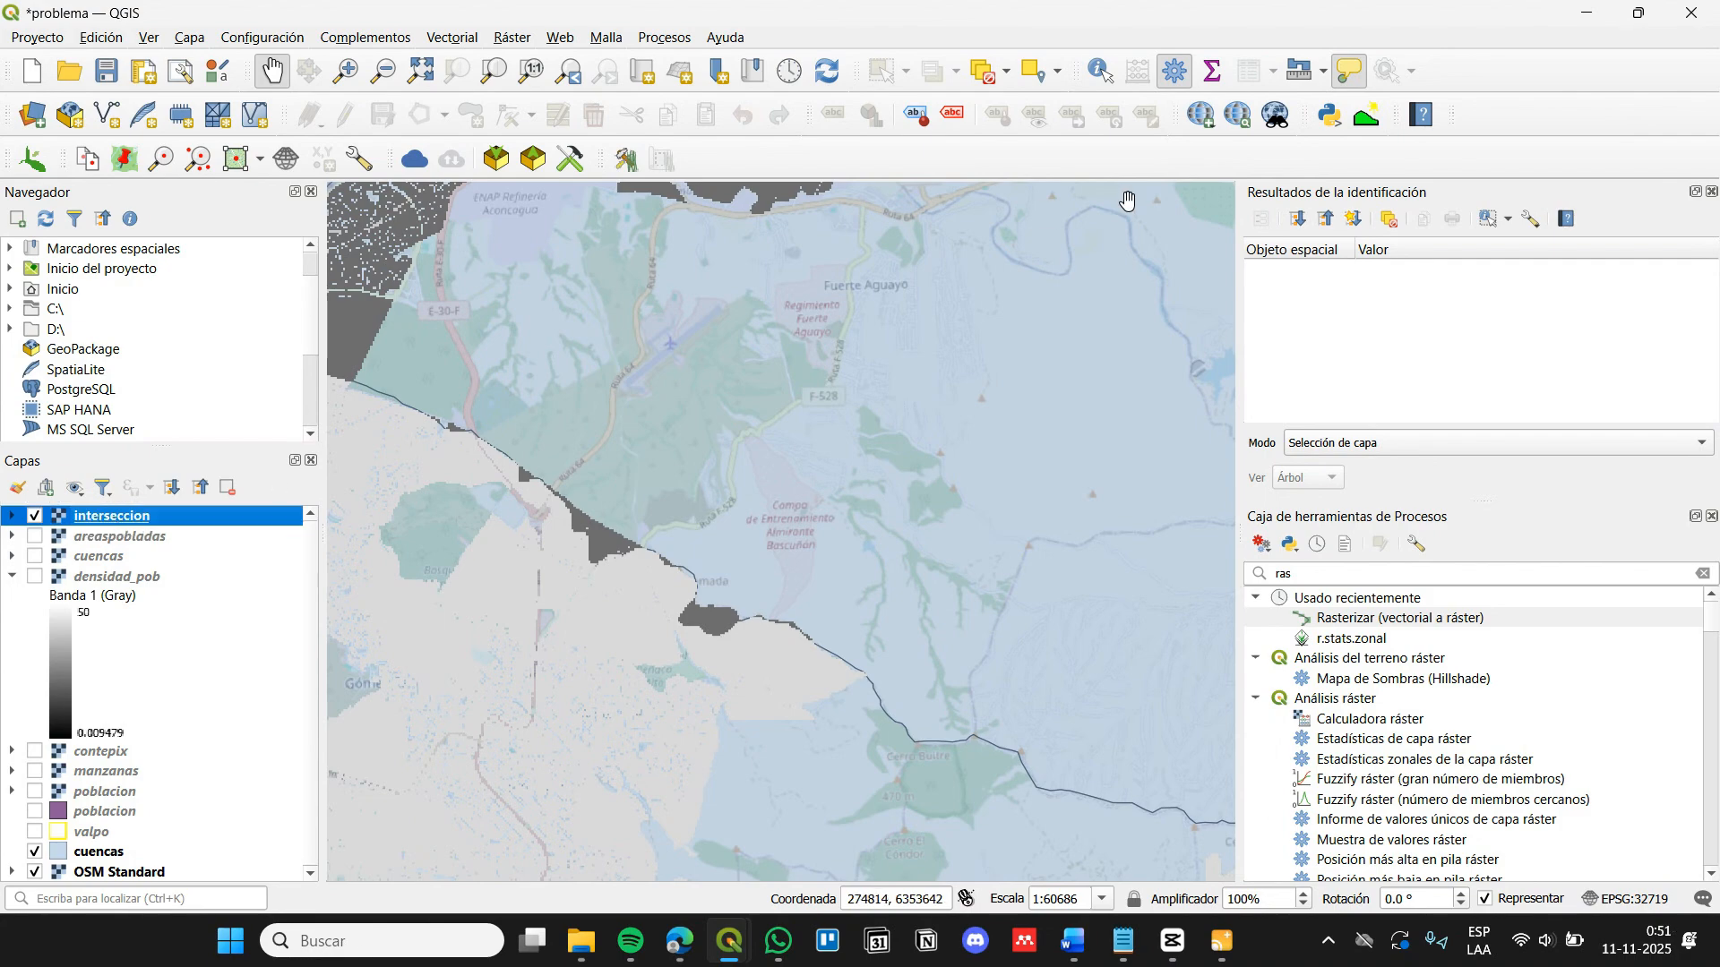
{"action": "left_click", "coordinate": [1094, 76]}
{"action": "left_click", "coordinate": [35, 853]}
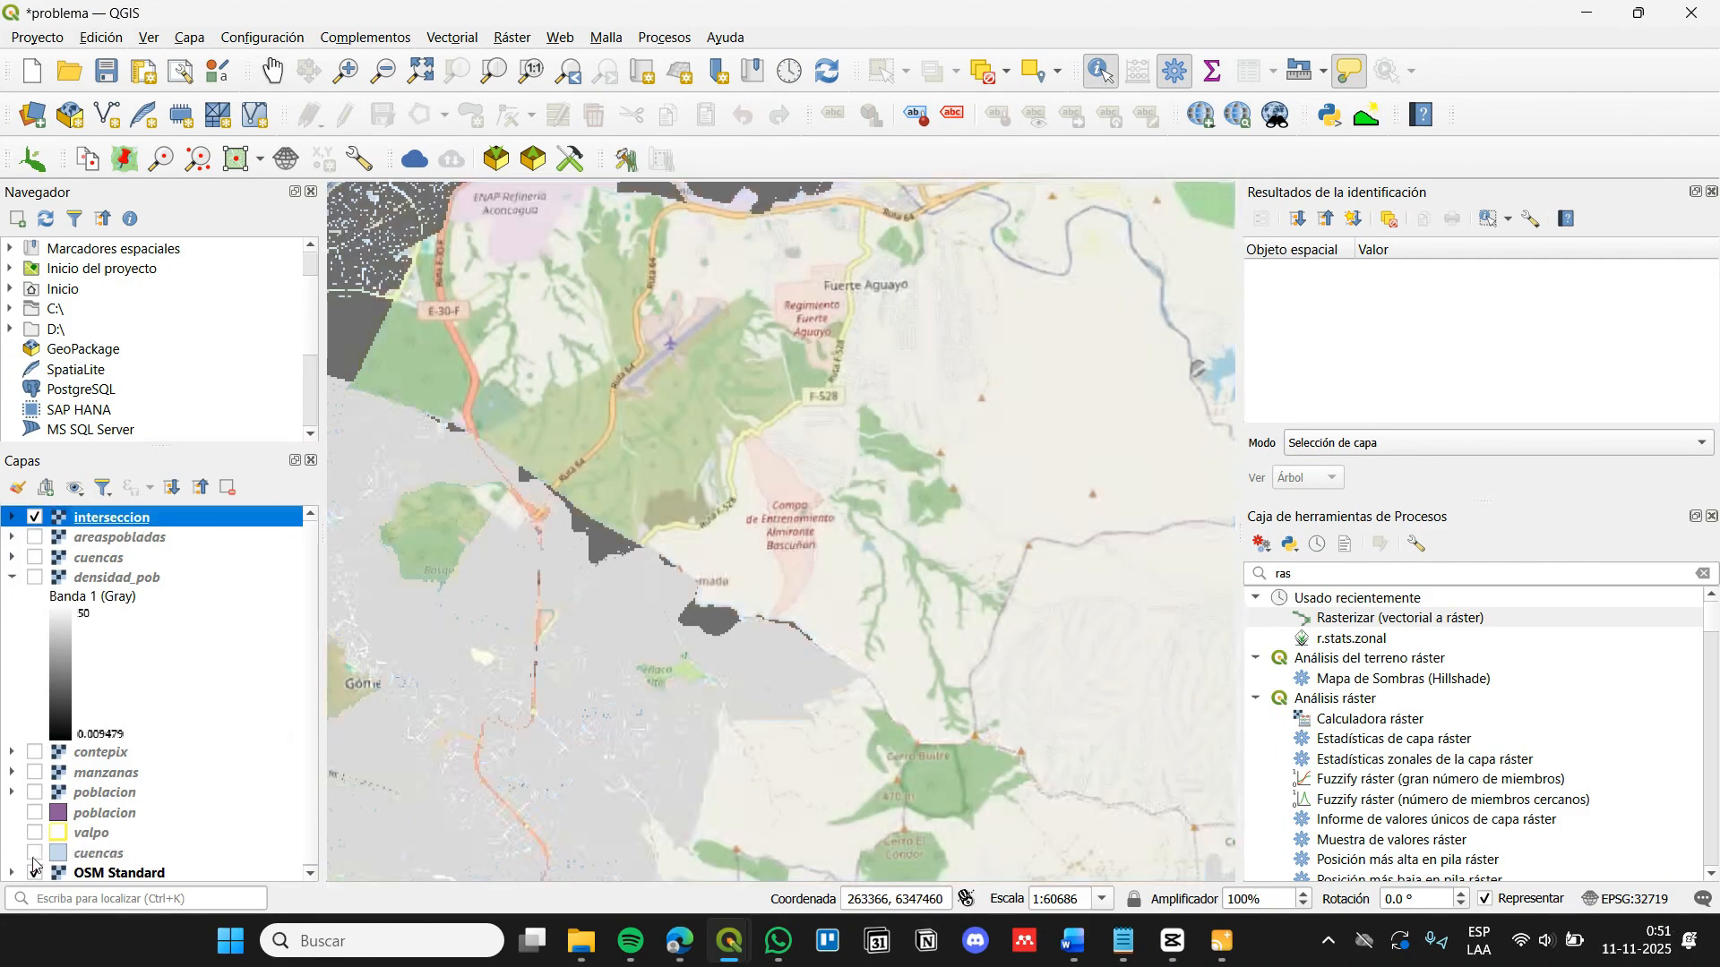
{"action": "left_click", "coordinate": [596, 532]}
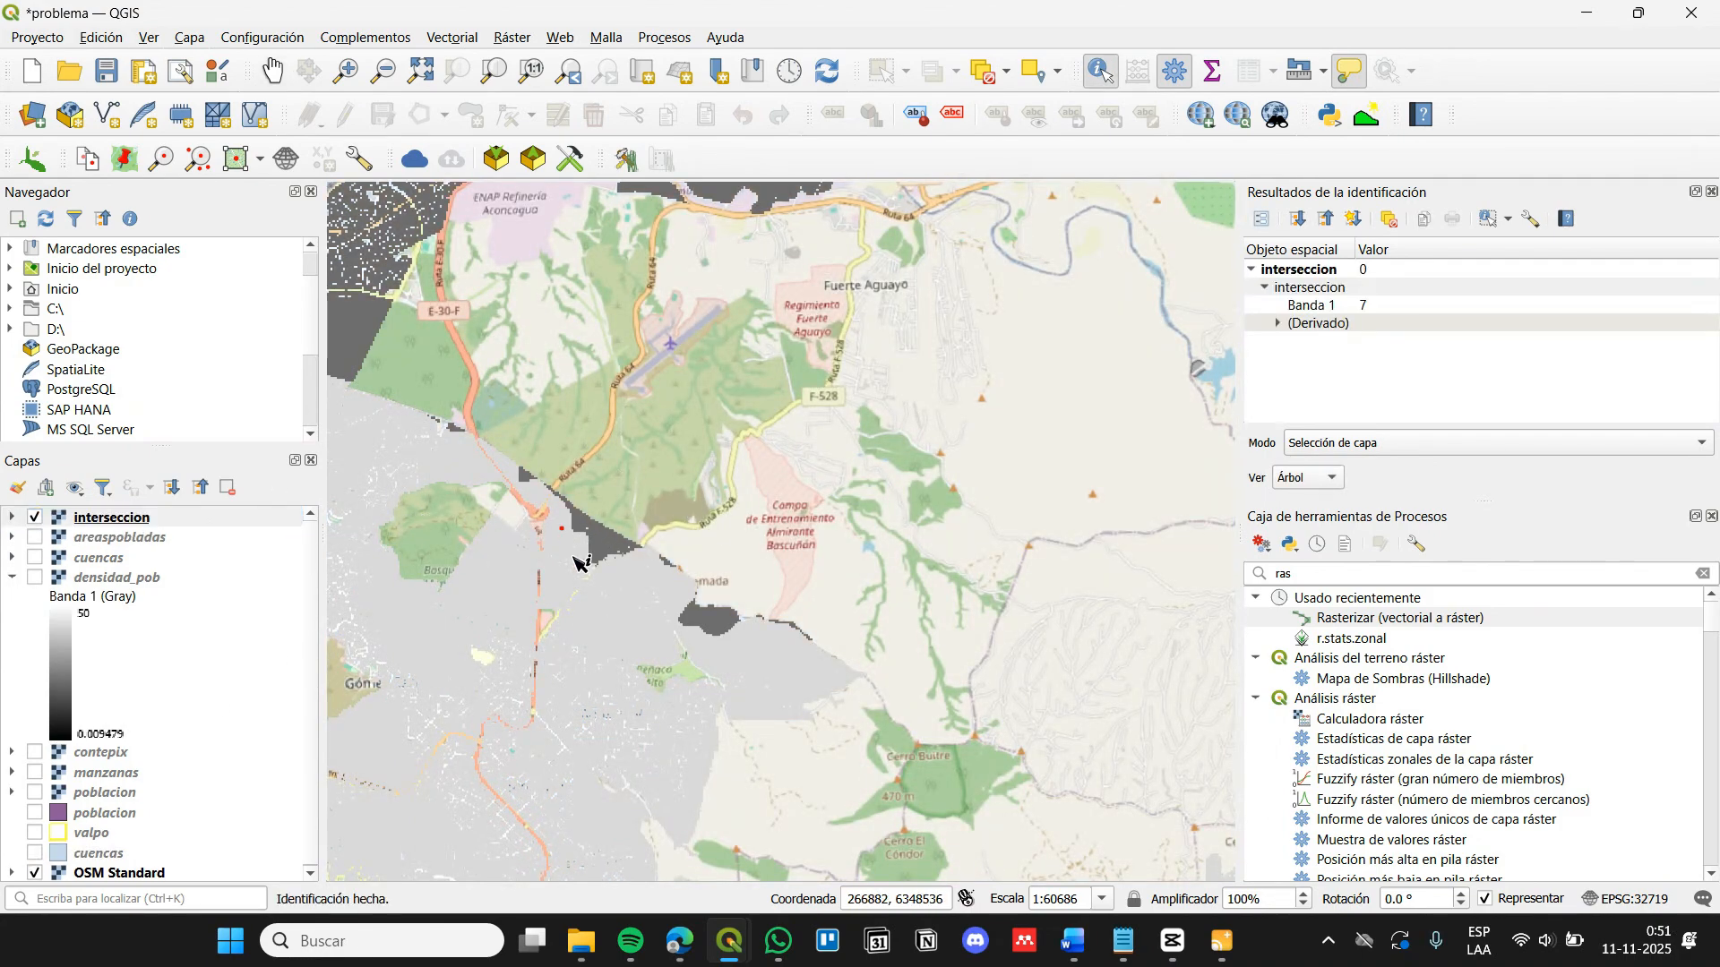
{"action": "scroll", "coordinate": [688, 456], "scroll_direction": "down", "scroll_amount": 3}
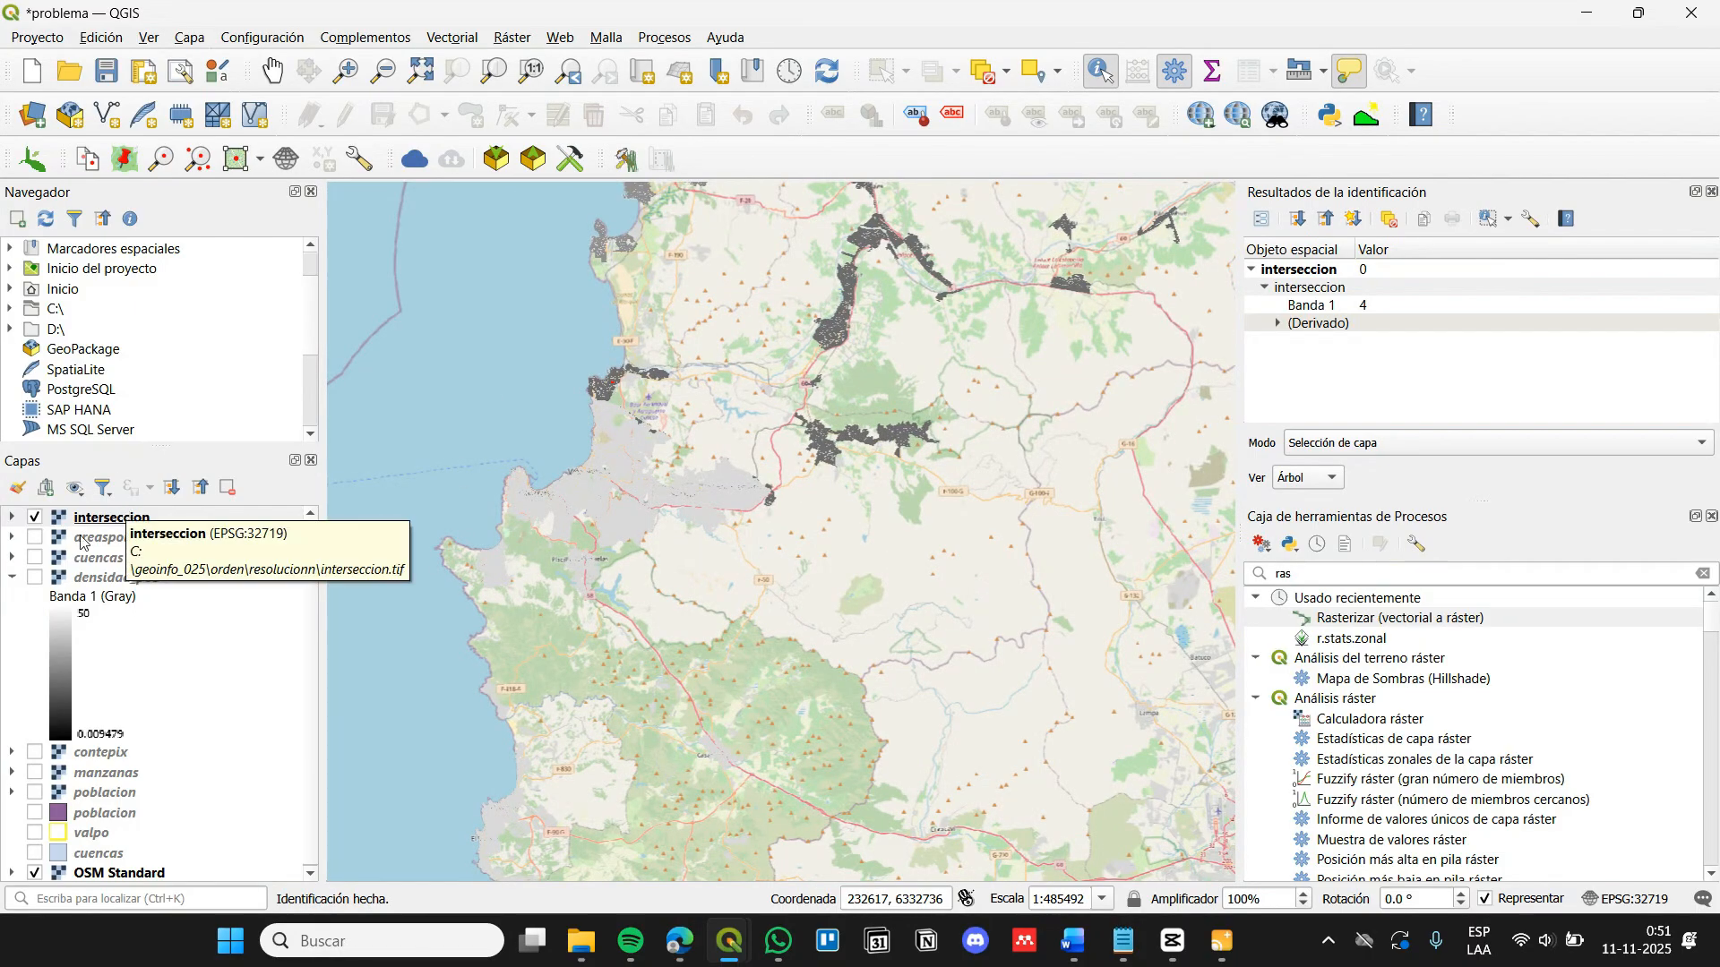
{"action": "left_click", "coordinate": [272, 71]}
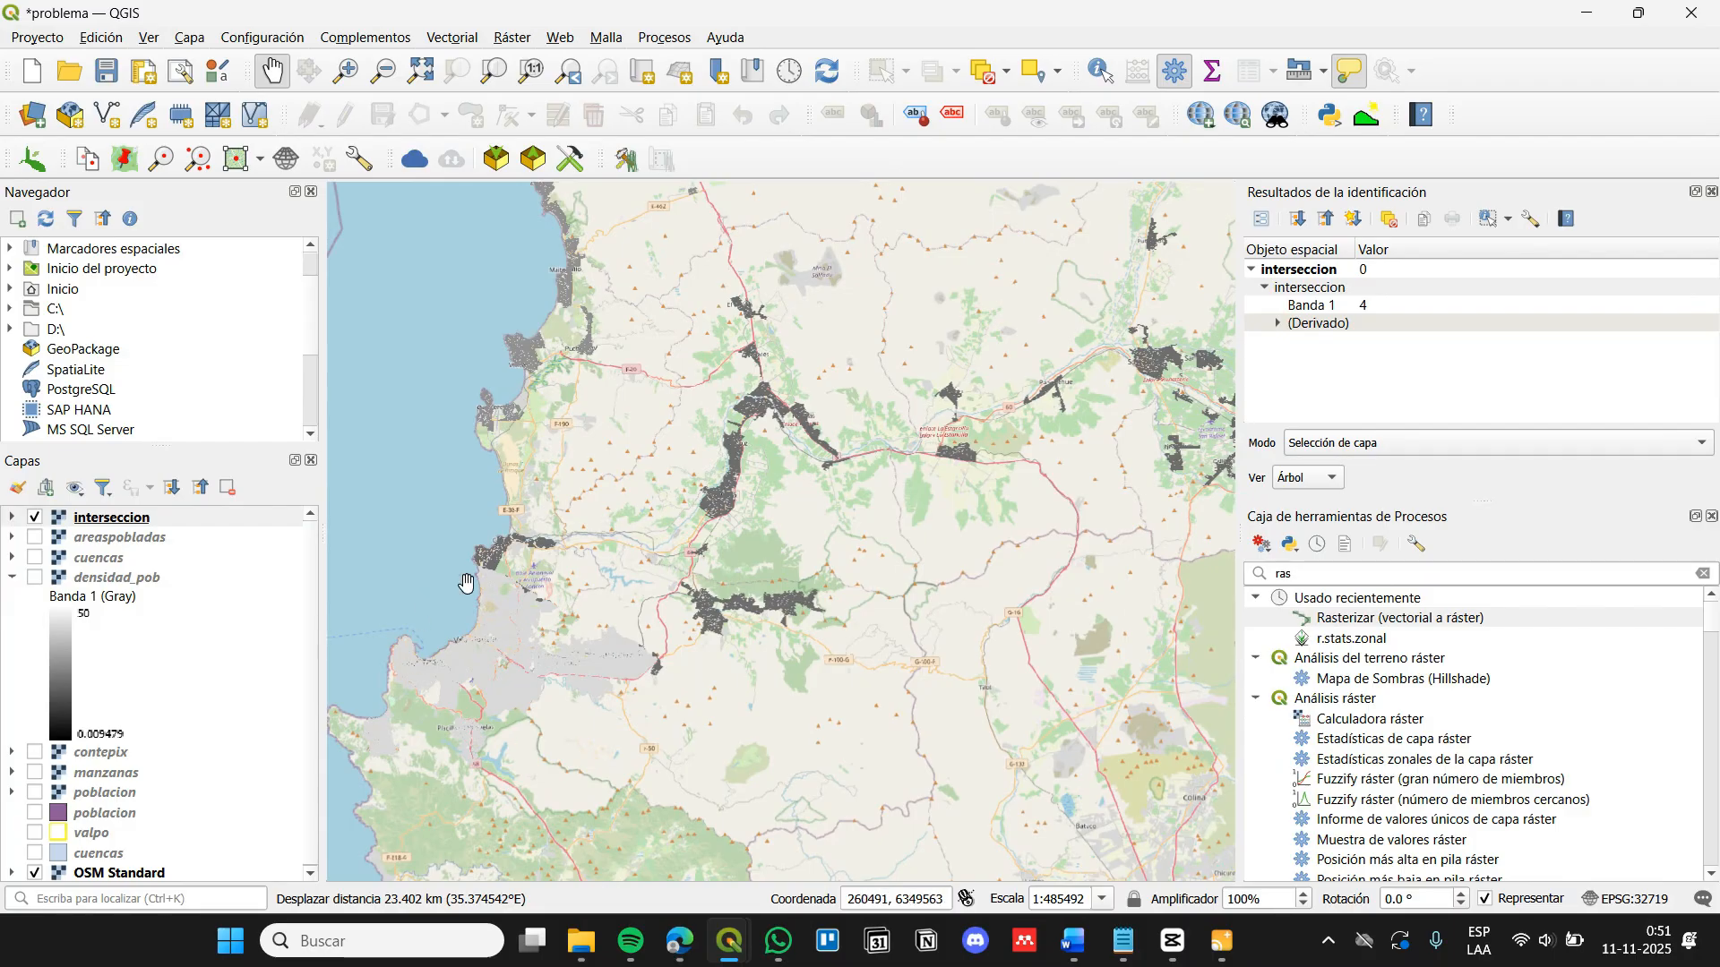
{"action": "scroll", "coordinate": [600, 614], "scroll_direction": "down", "scroll_amount": 2}
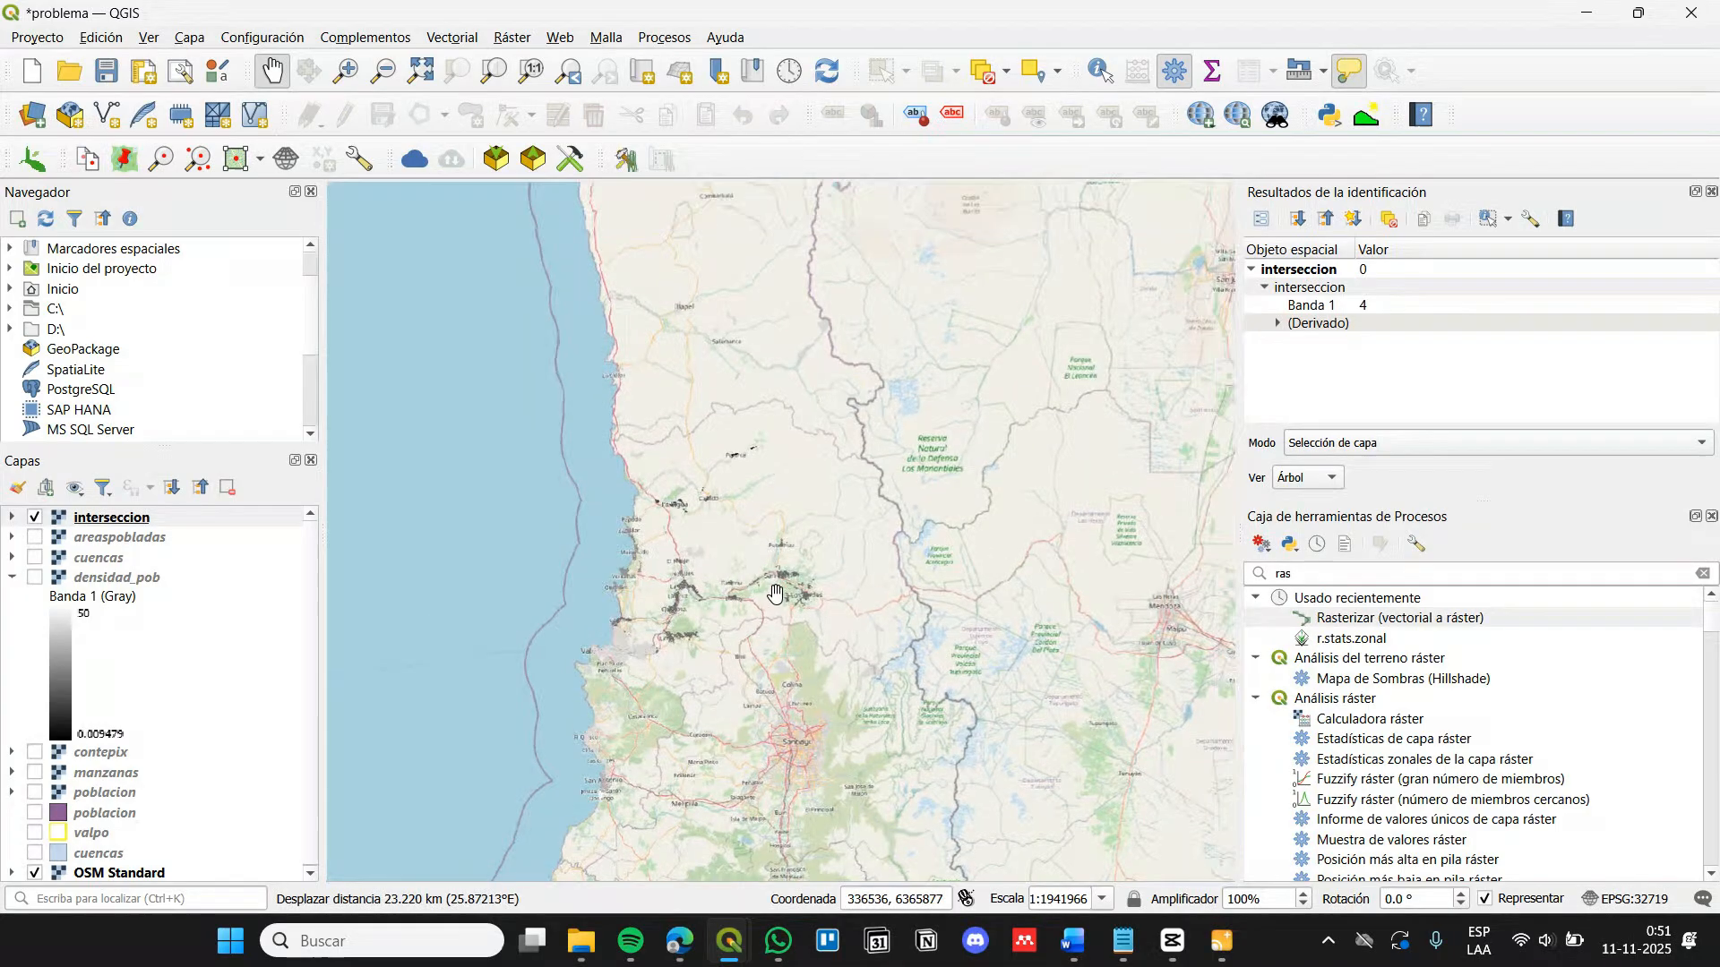
{"action": "scroll", "coordinate": [771, 595], "scroll_direction": "up", "scroll_amount": 2}
{"action": "left_click_drag", "start_coordinate": [772, 594], "coordinate": [943, 423]}
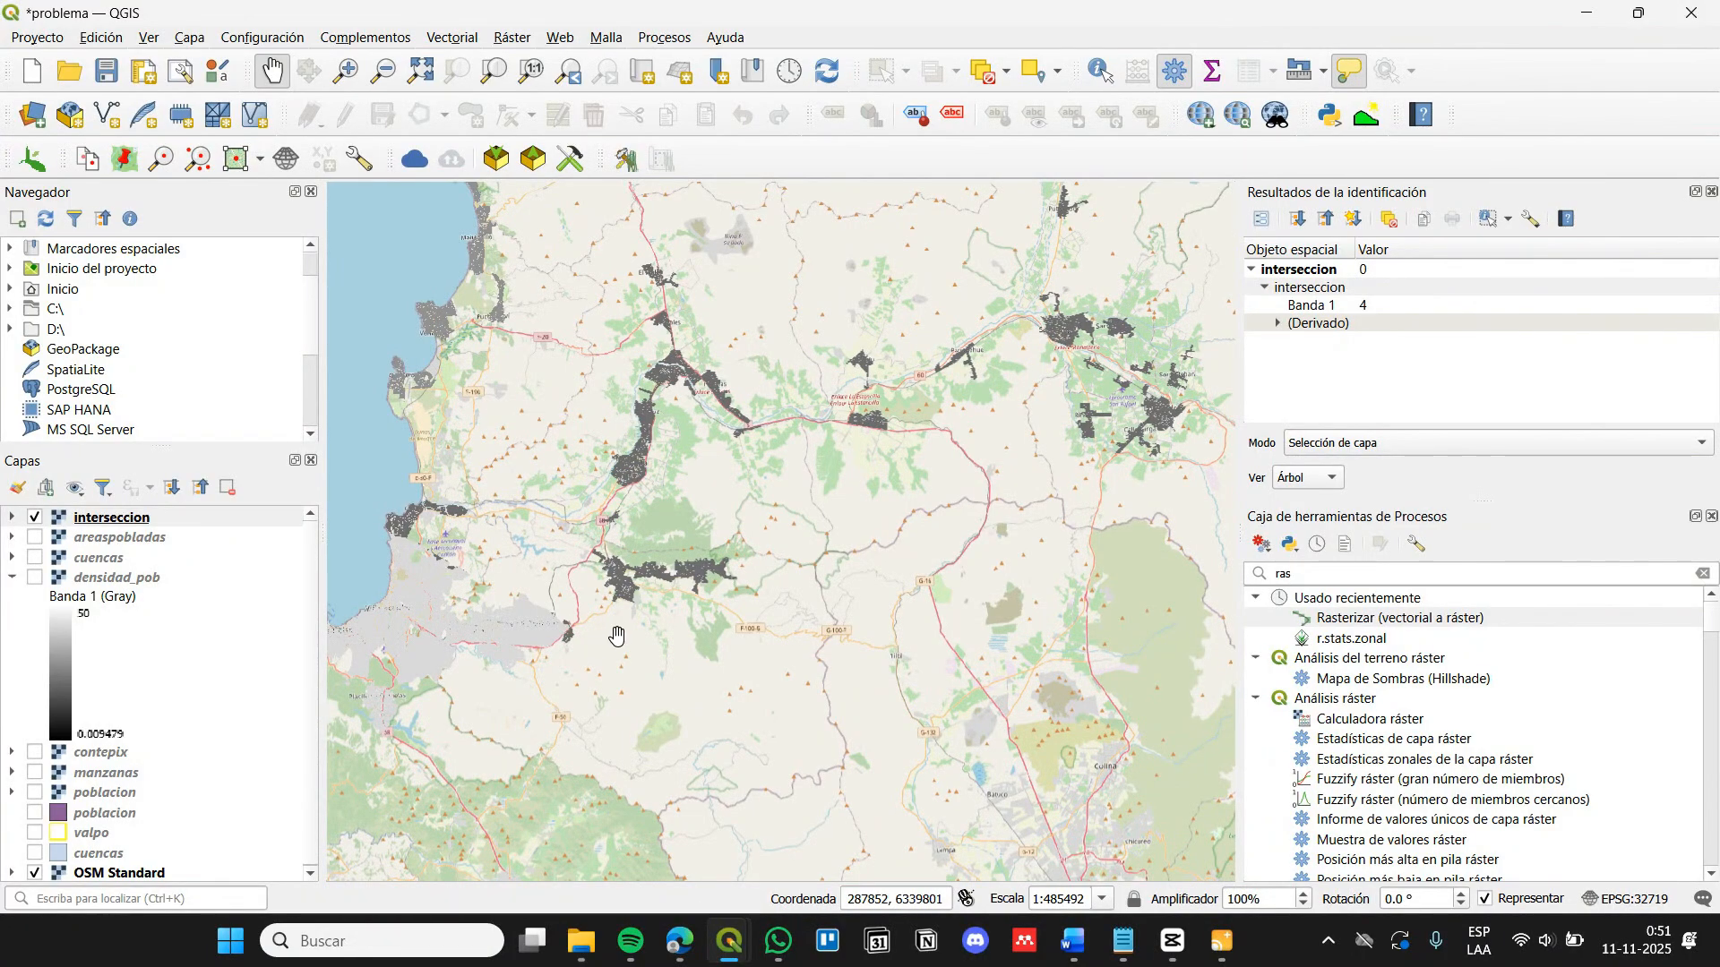
Try to run r.stats.zonal with interseccion as base raster, densidad_pob as cover raster and the sum method
{"action": "double_click", "coordinate": [1370, 637]}
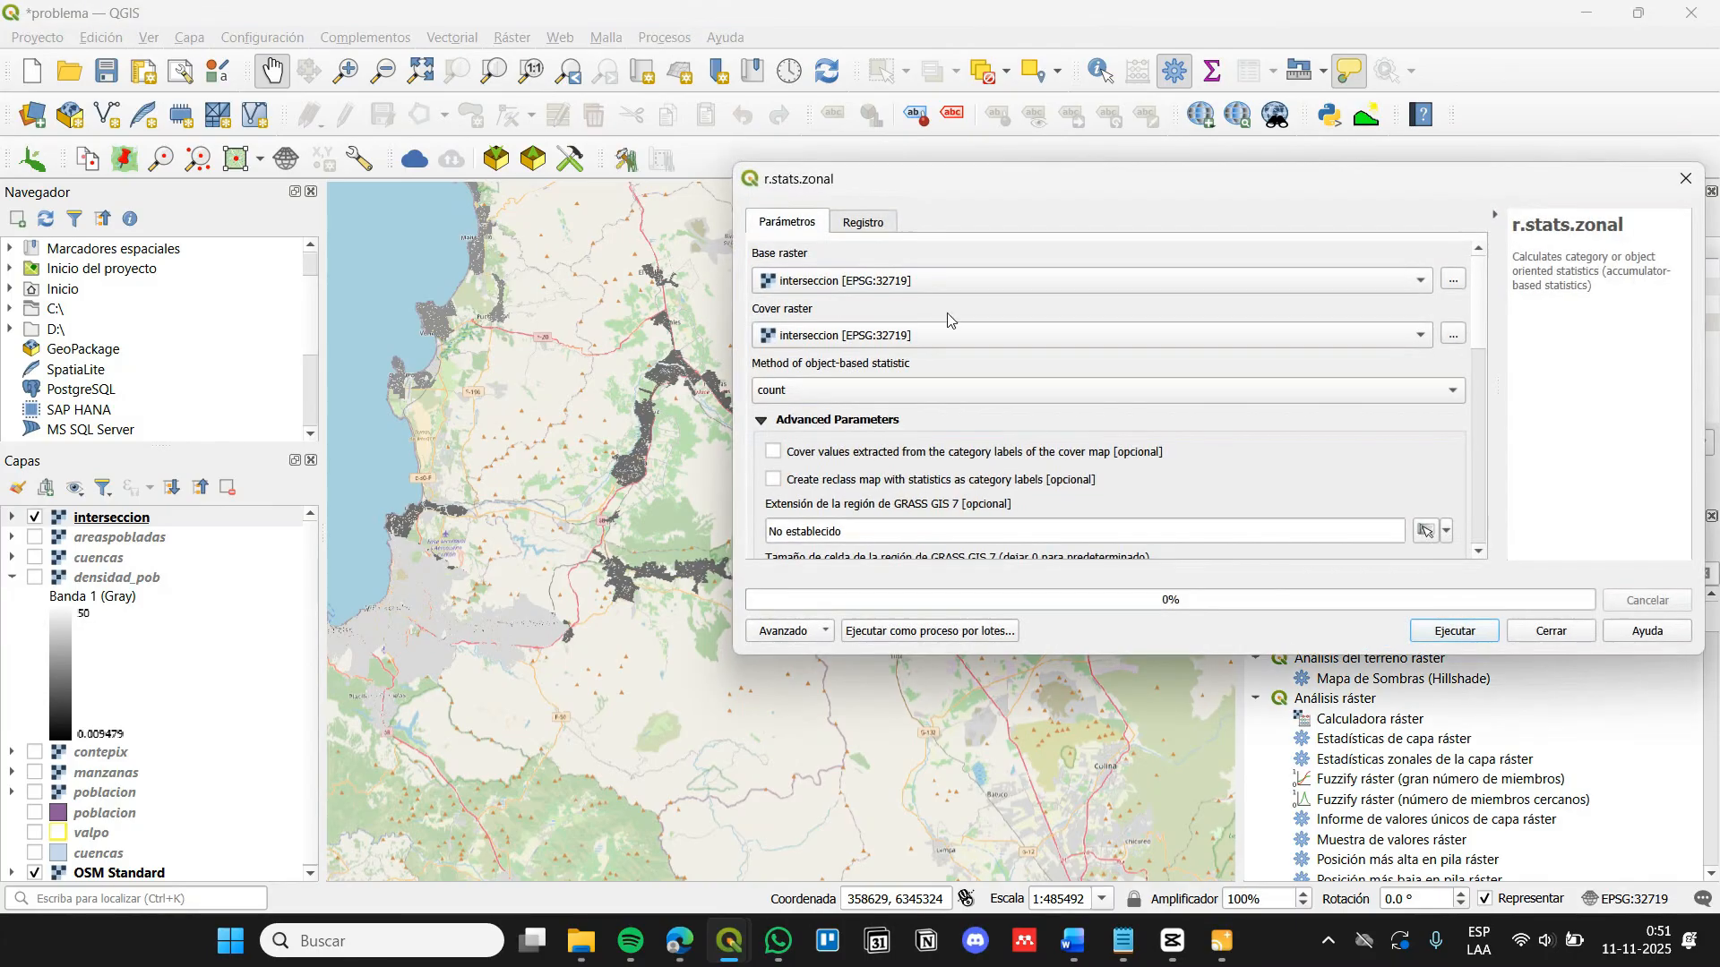
{"action": "left_click", "coordinate": [851, 279]}
{"action": "left_click", "coordinate": [851, 280]}
{"action": "left_click", "coordinate": [864, 339]}
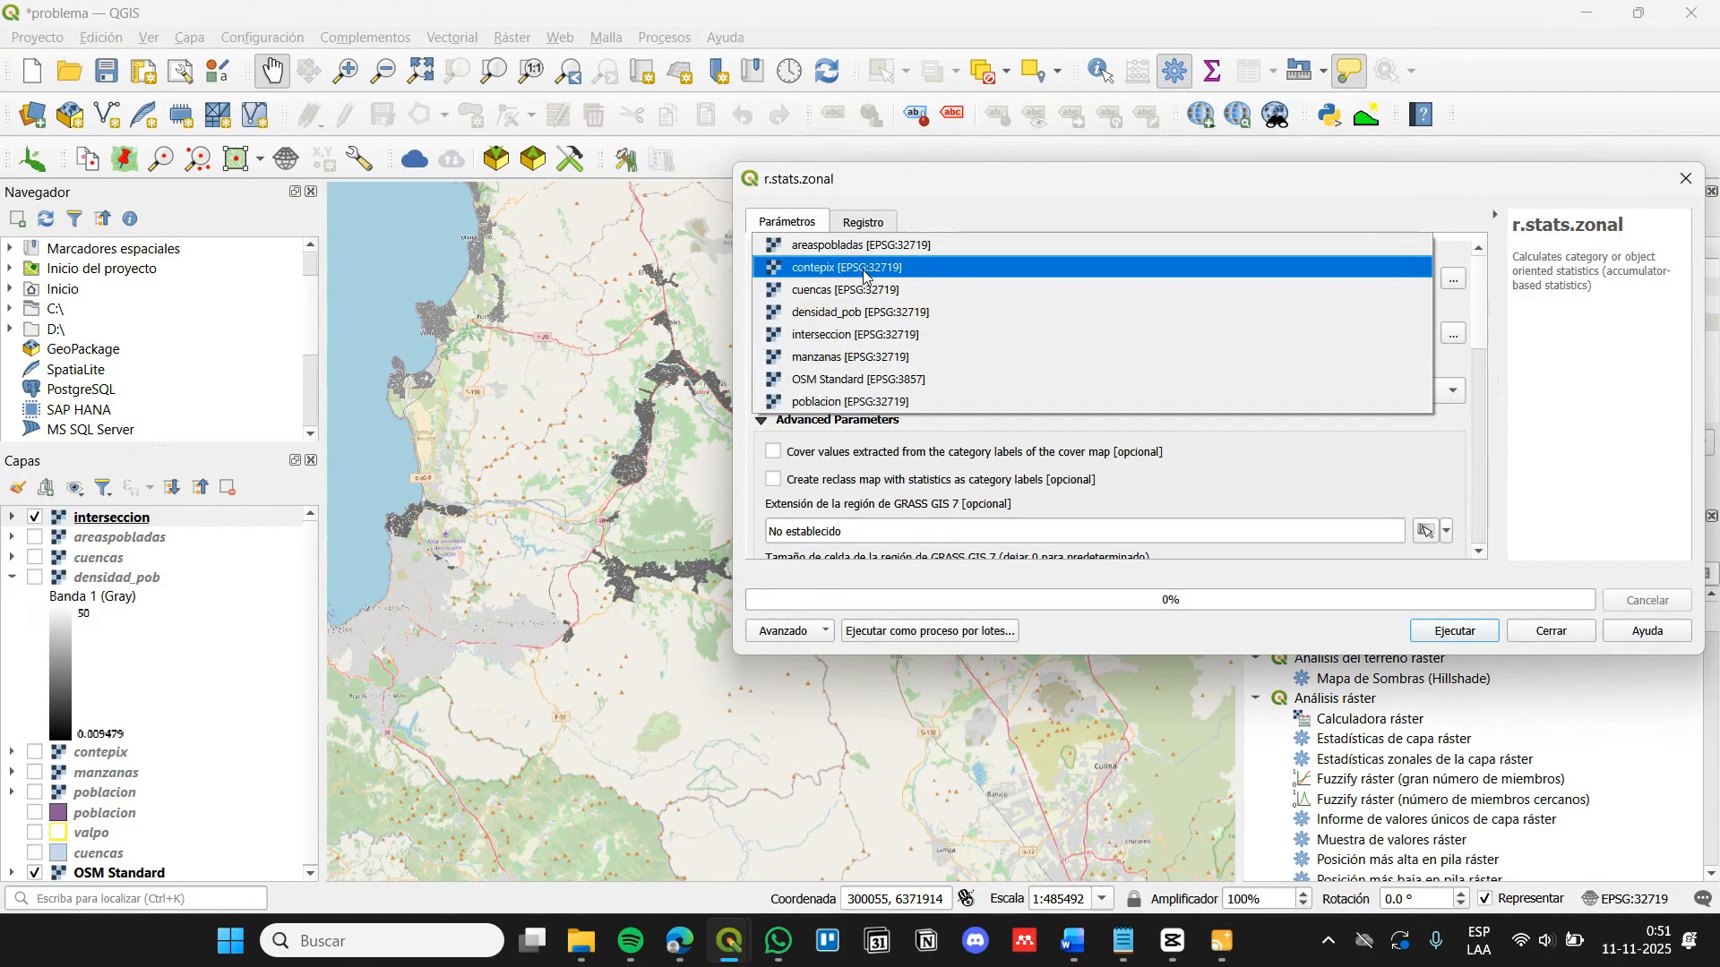
{"action": "left_click", "coordinate": [850, 308]}
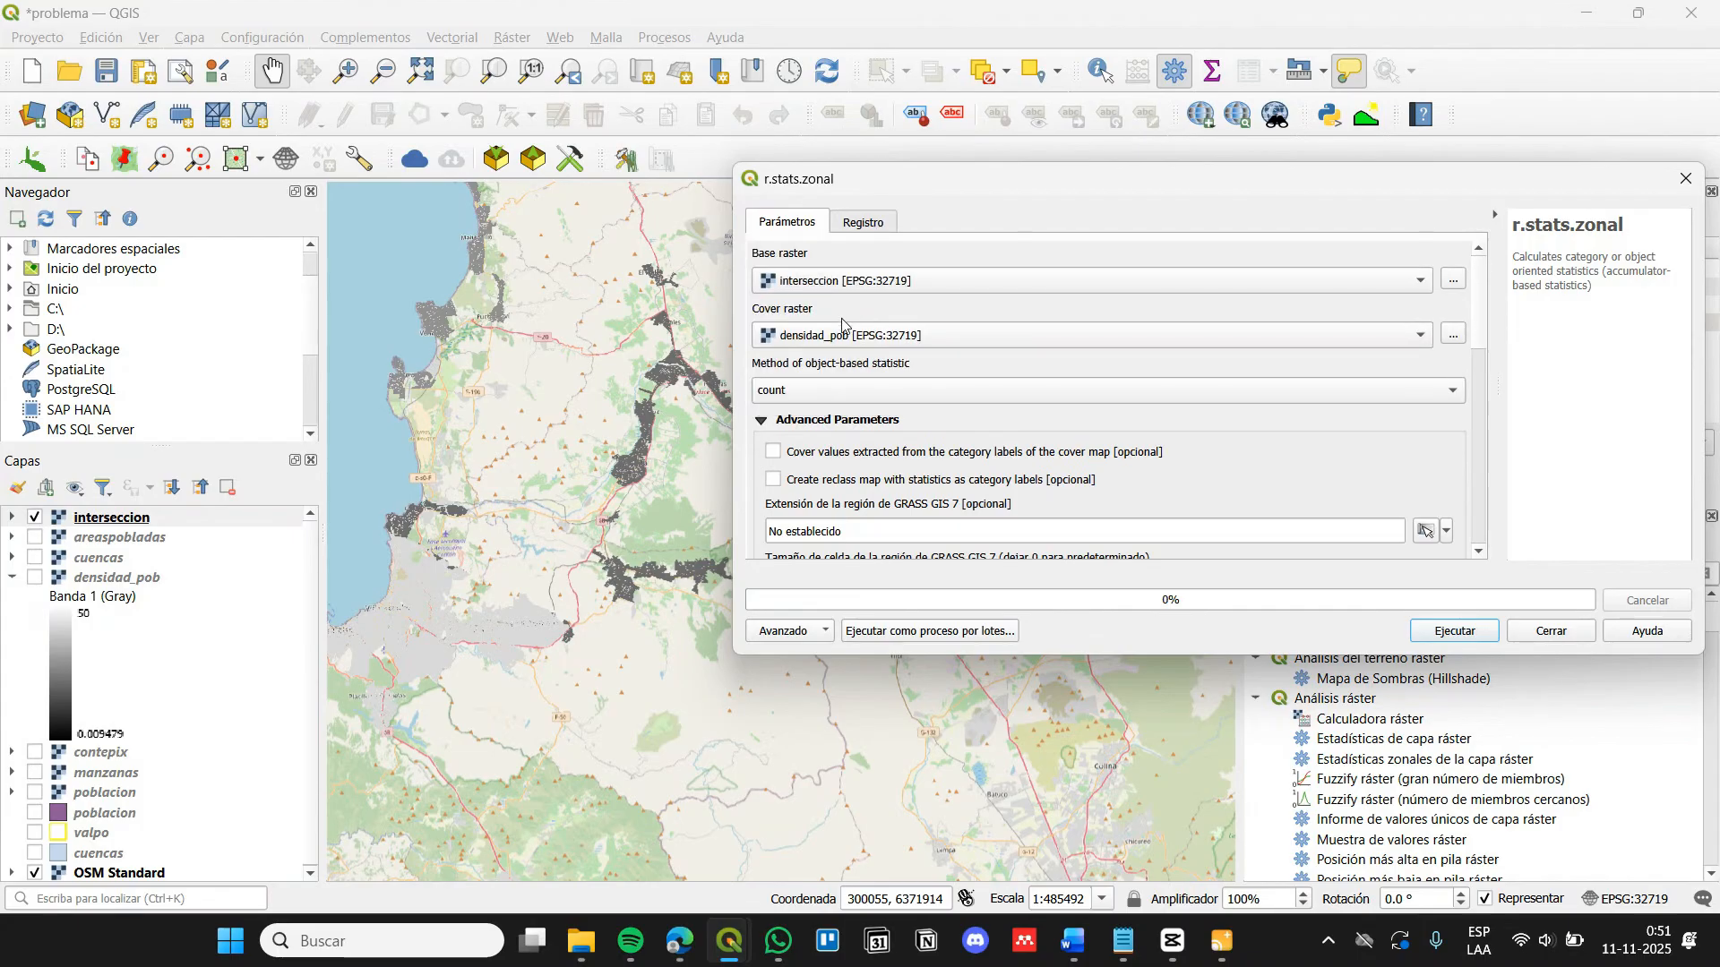
{"action": "left_click", "coordinate": [821, 396]}
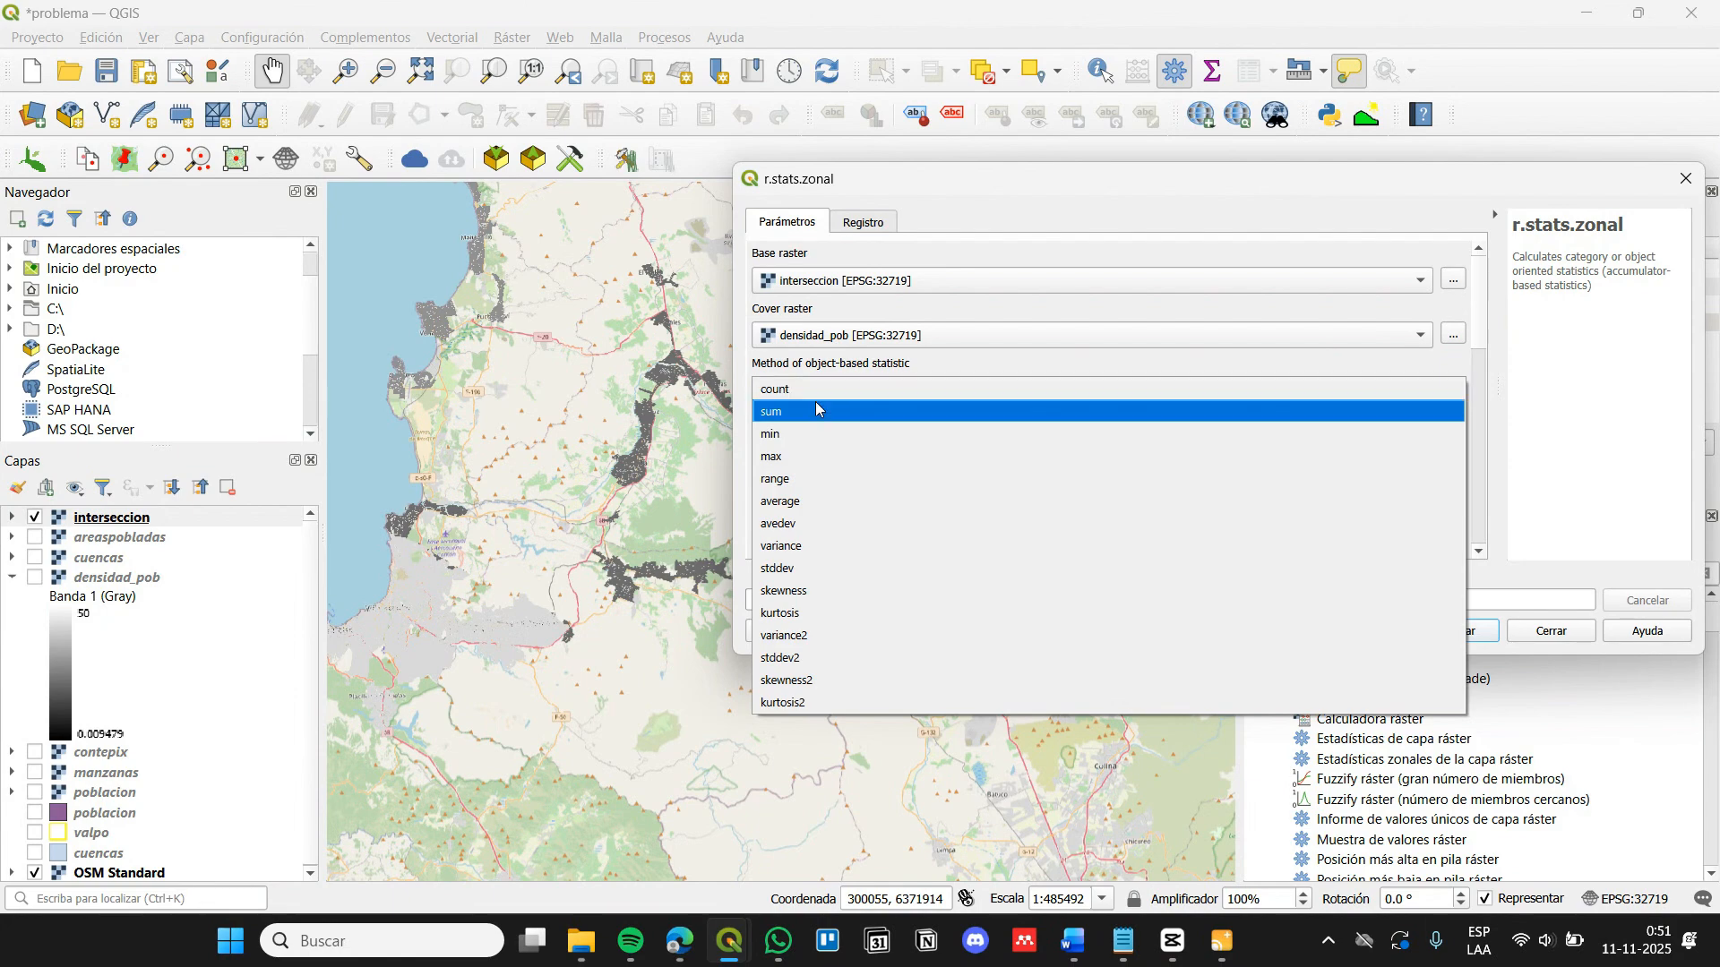
{"action": "left_click", "coordinate": [817, 411]}
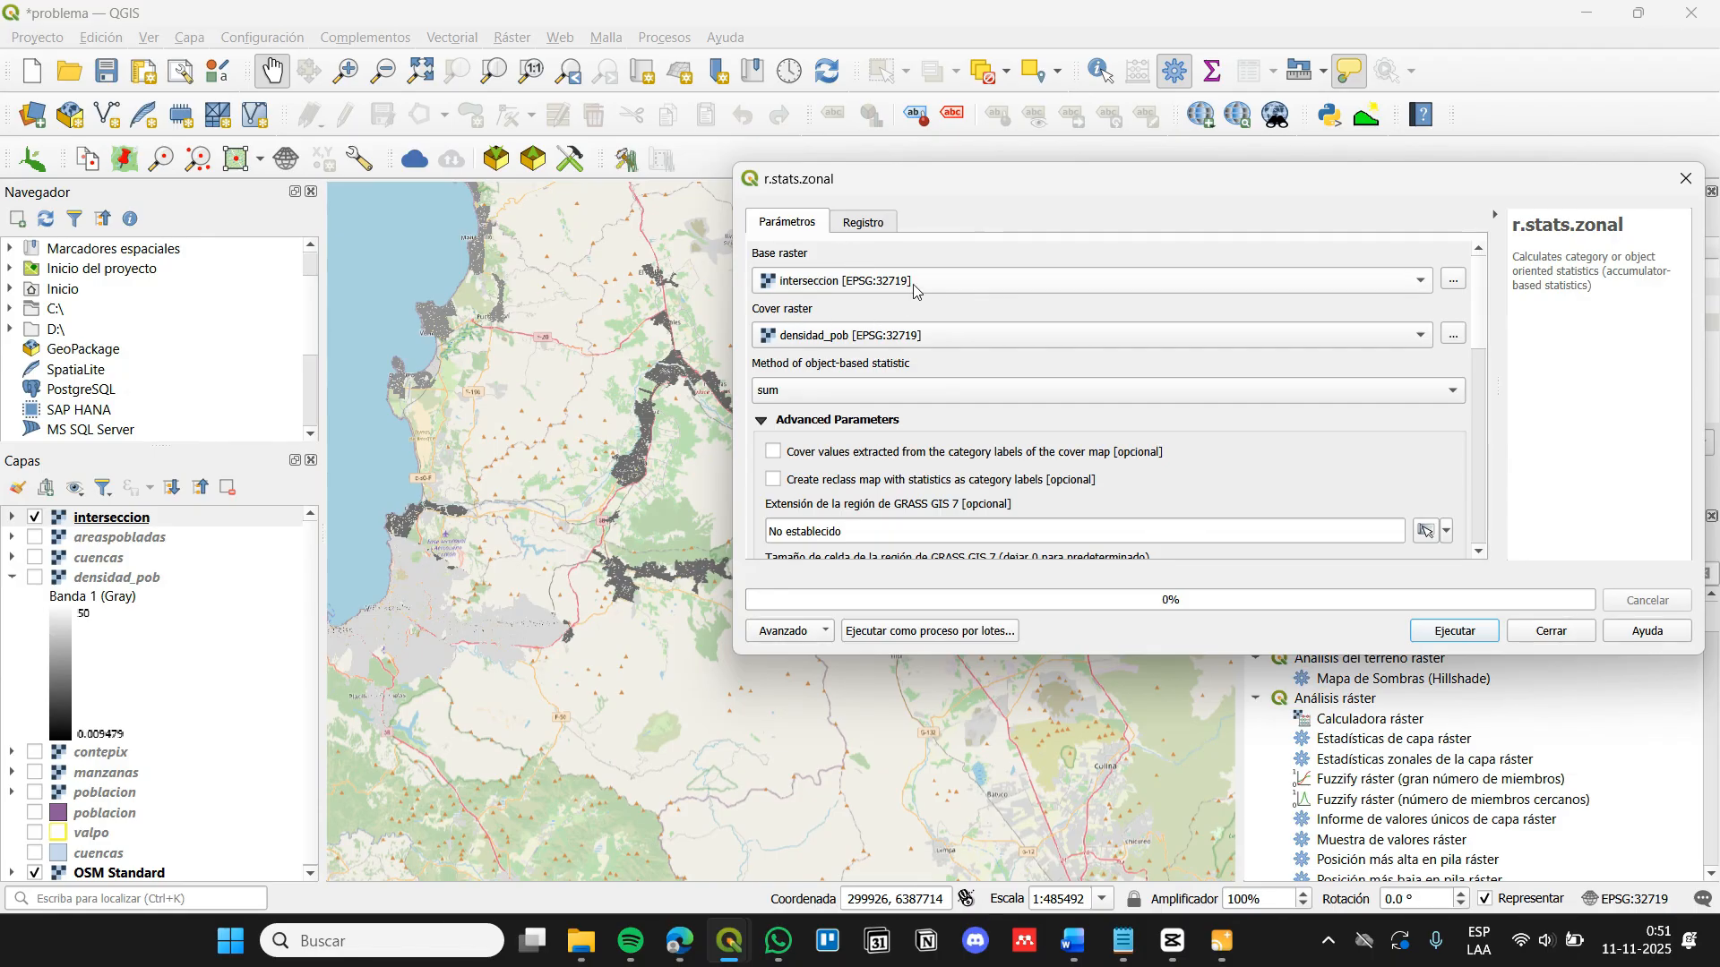
{"action": "left_click", "coordinate": [1467, 638]}
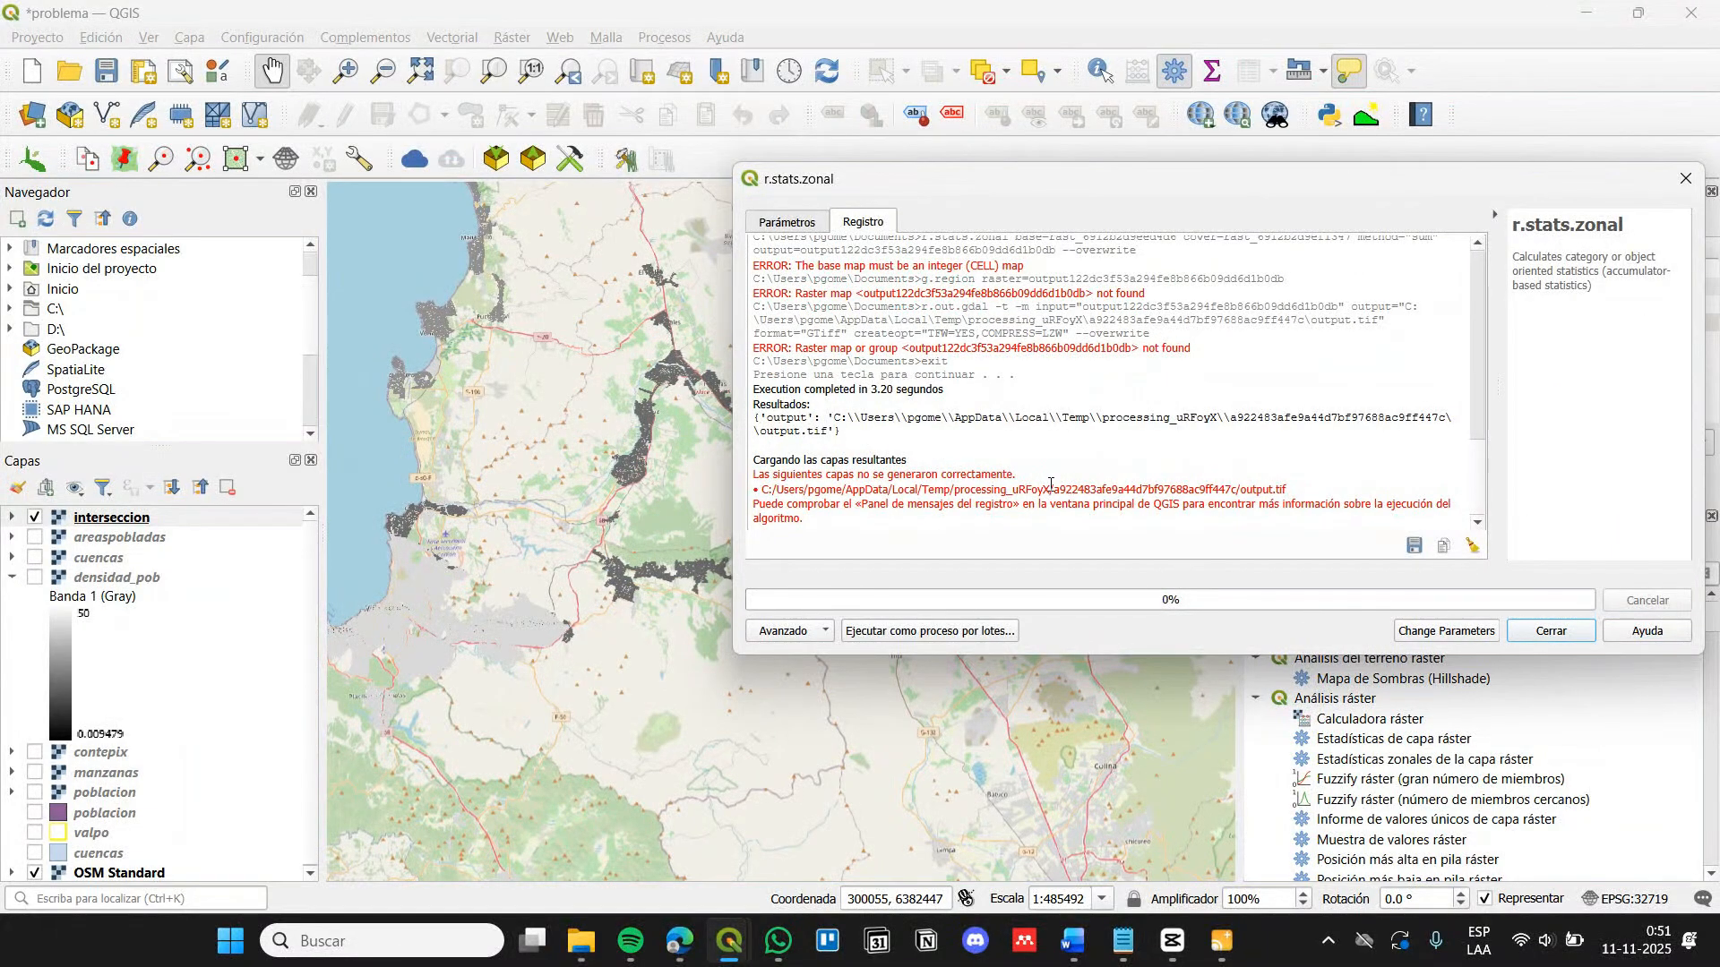
{"action": "left_click", "coordinate": [787, 221]}
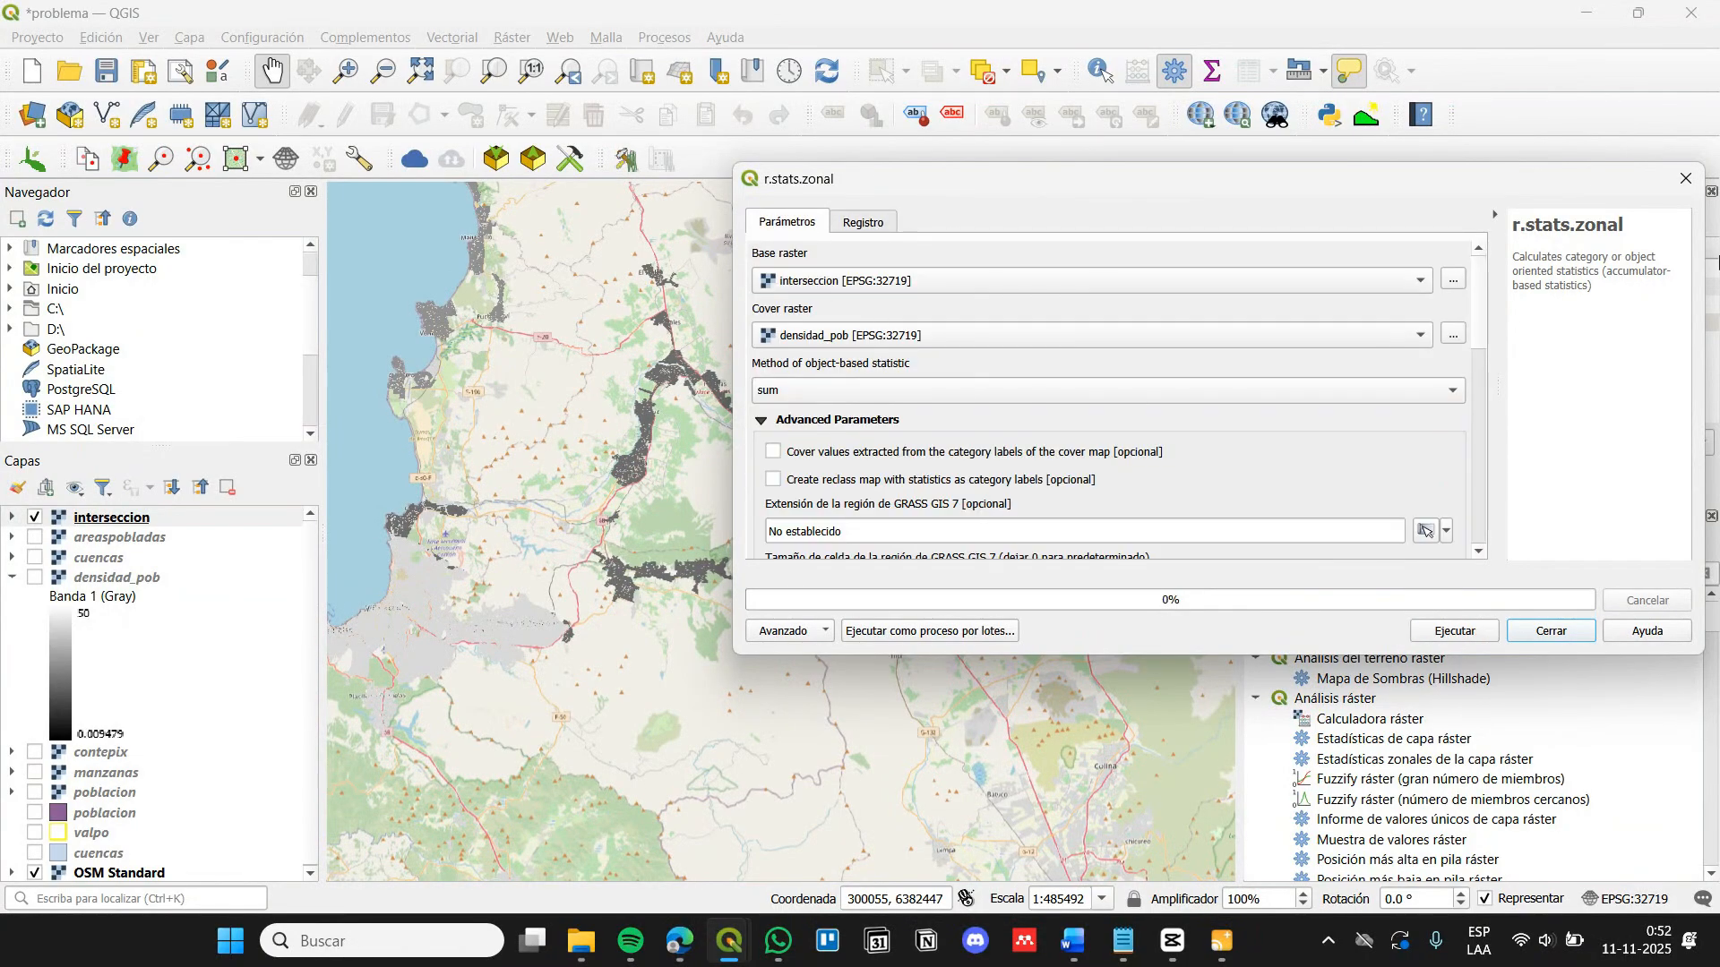
{"action": "left_click", "coordinate": [1683, 179]}
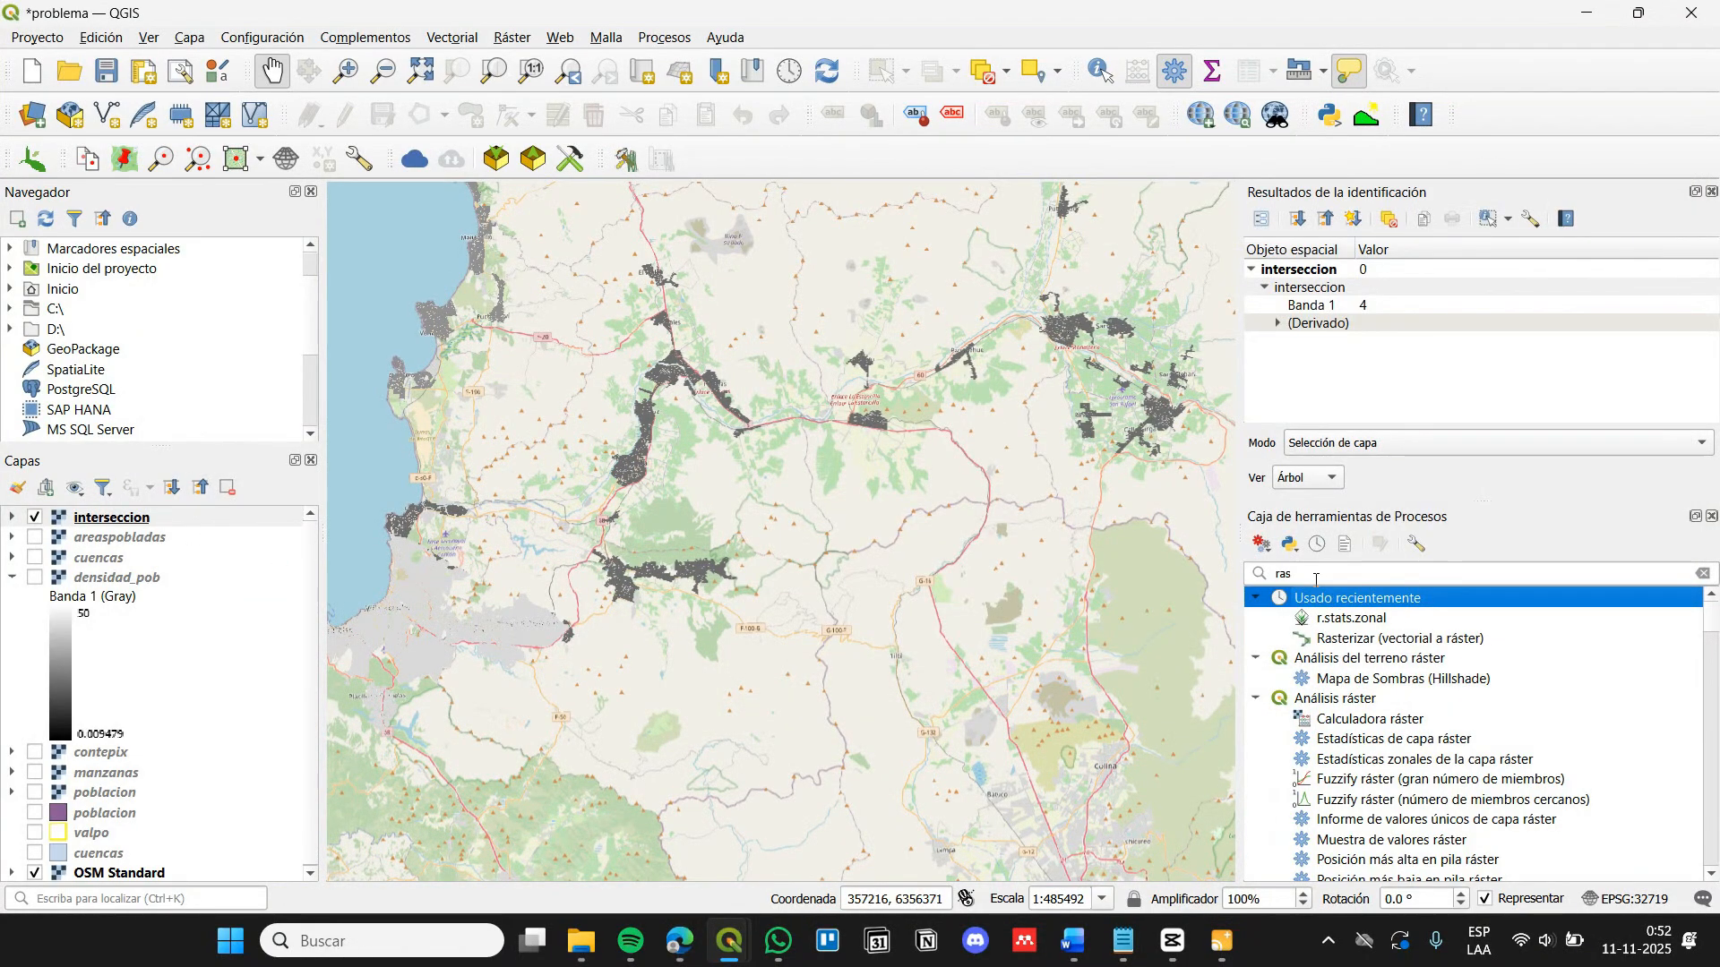
Convert the interseccion raster to the Int16 data type with the Translate tool, as a temporary layer
{"action": "double_click", "coordinate": [1315, 573]}
{"action": "type", "text": "conver"}
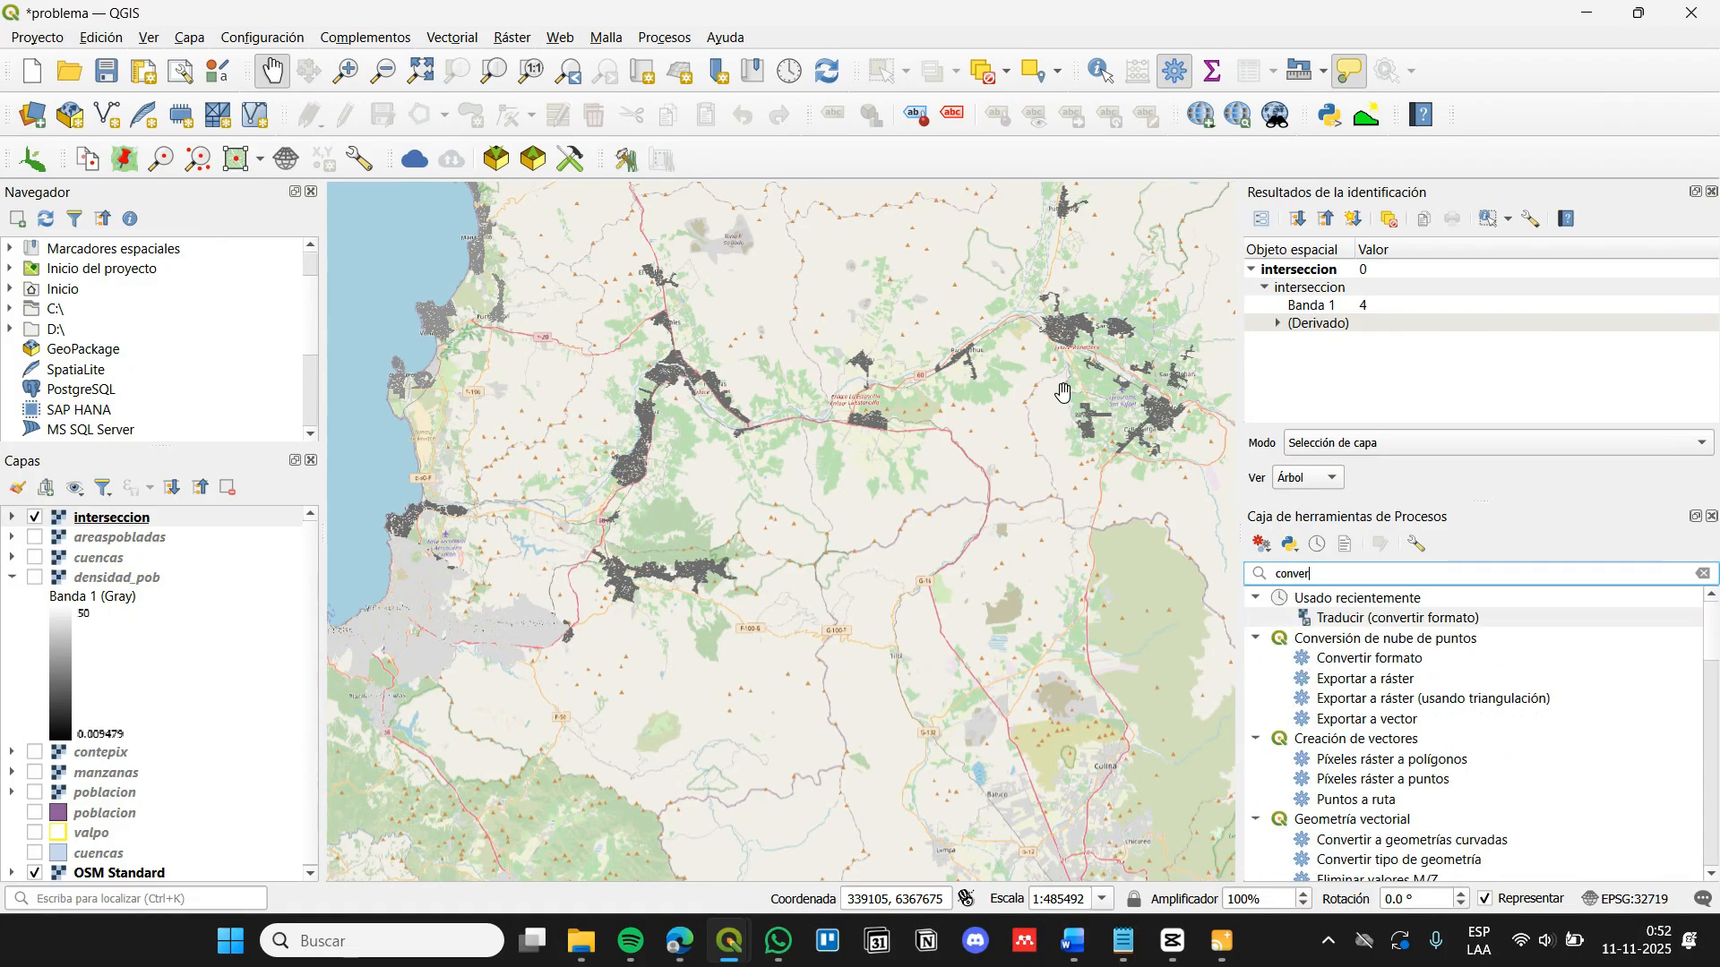
{"action": "double_click", "coordinate": [1552, 626]}
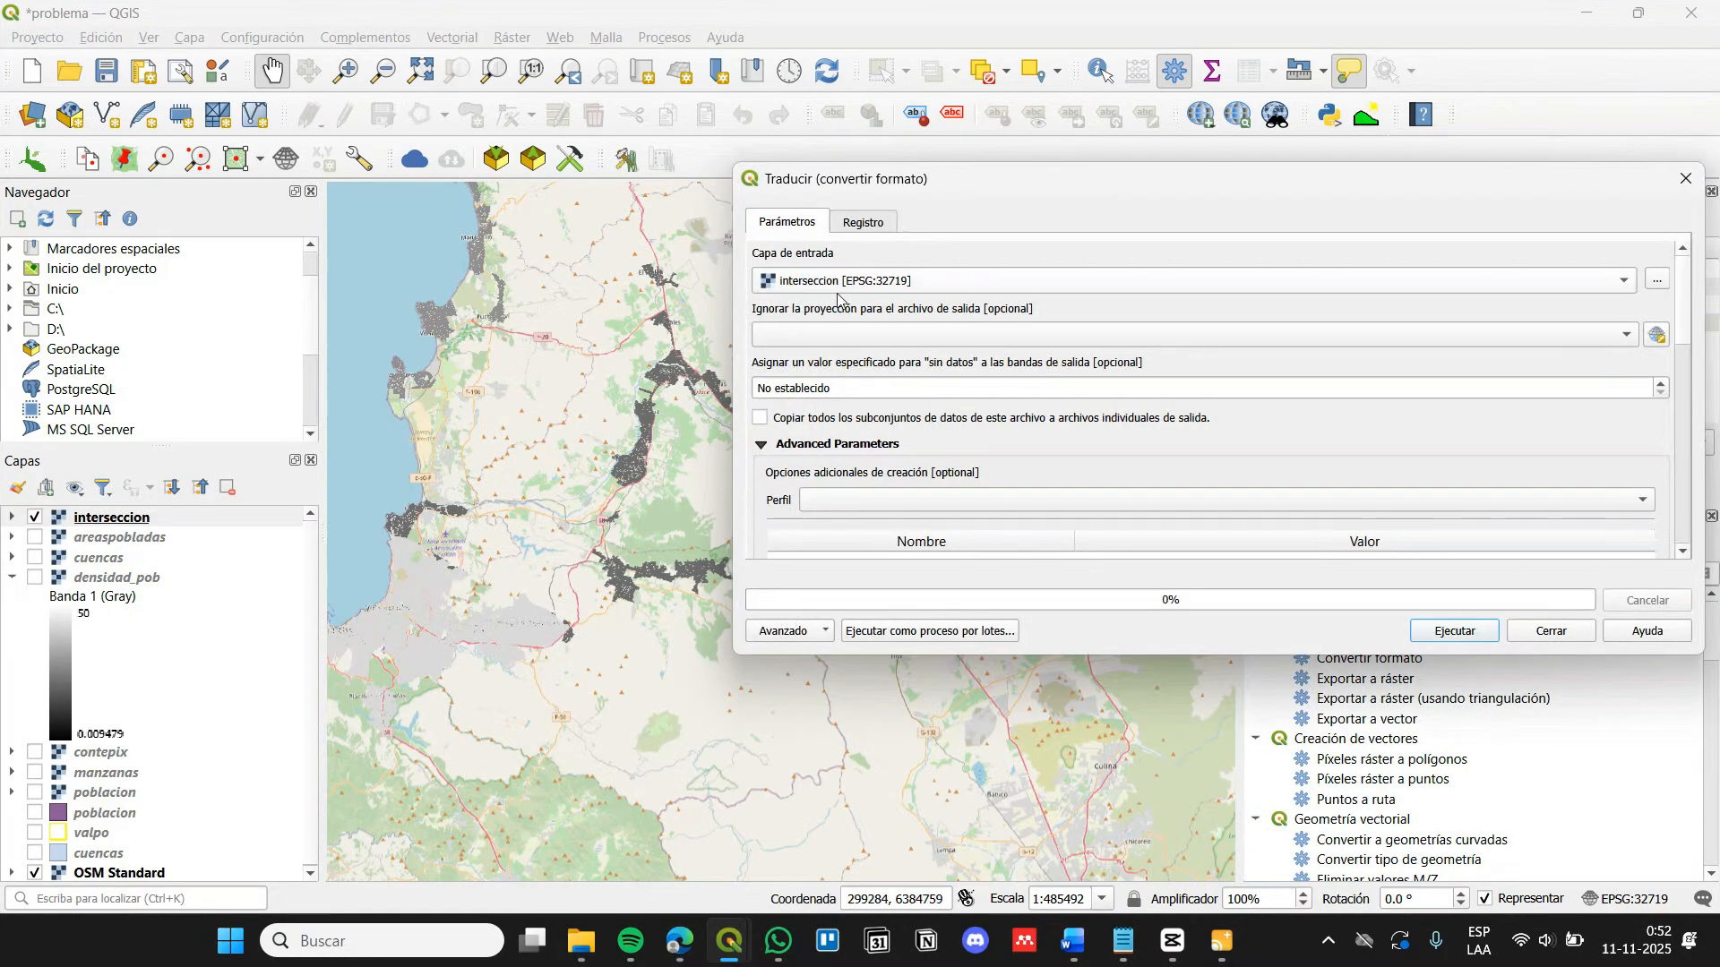
{"action": "left_click_drag", "start_coordinate": [1684, 293], "coordinate": [1684, 391]}
{"action": "left_click", "coordinate": [886, 519]}
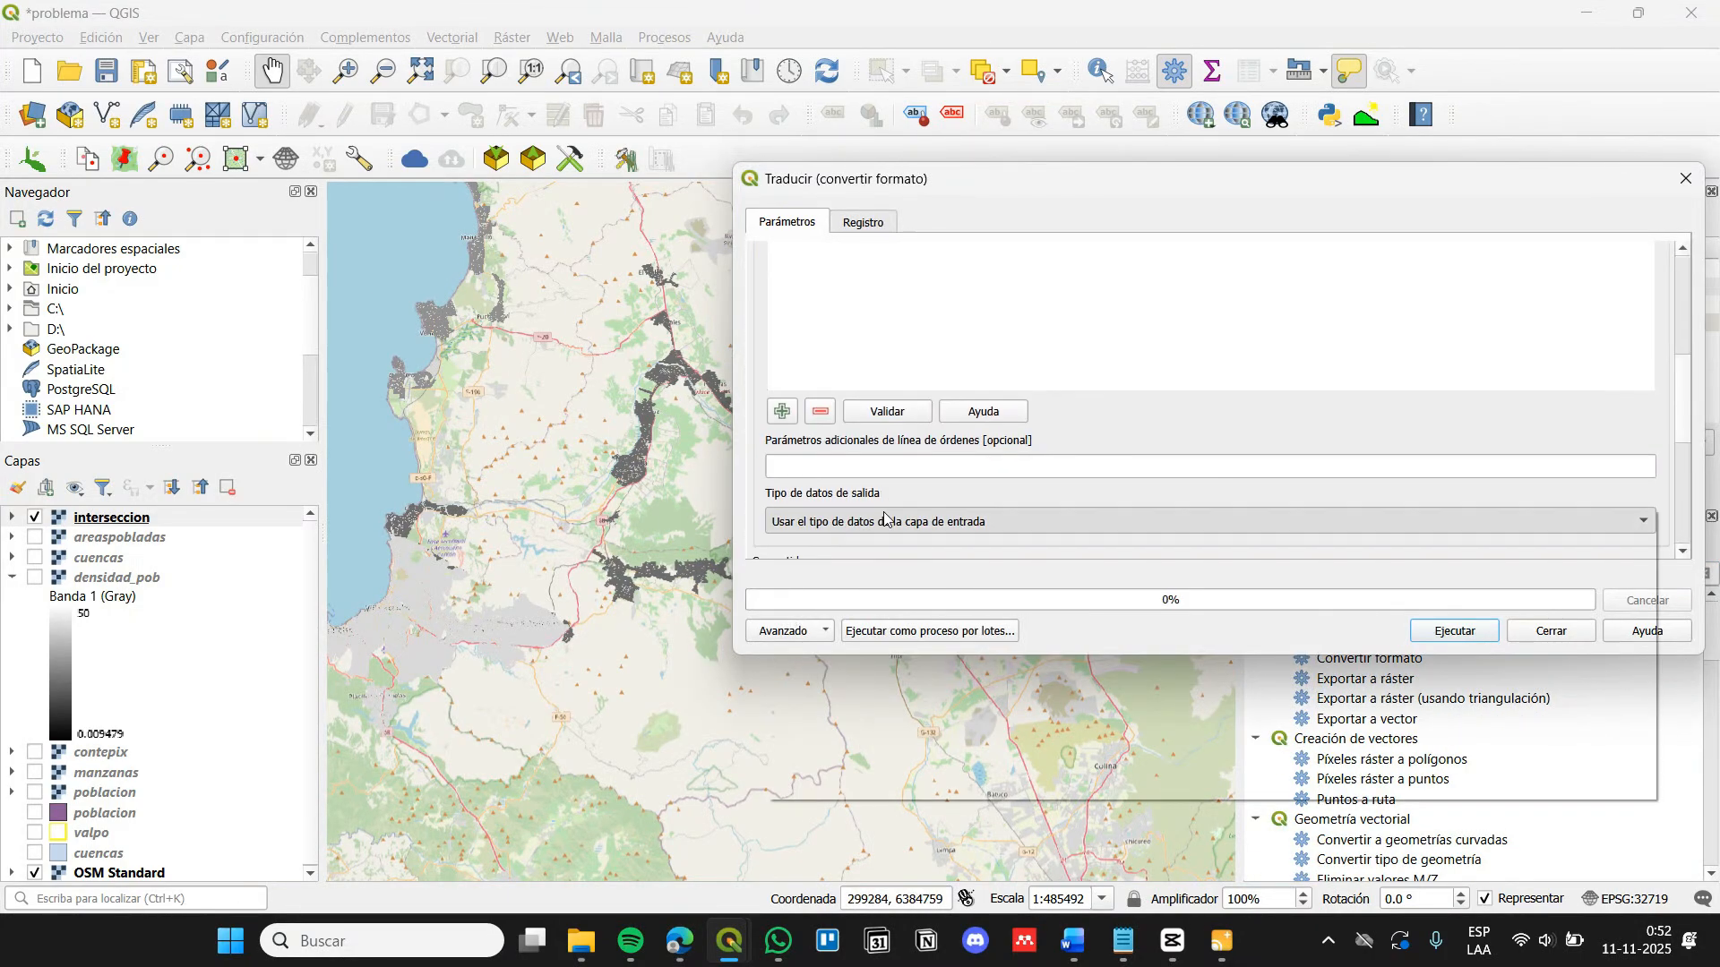
{"action": "left_click", "coordinate": [833, 567]}
{"action": "left_click", "coordinate": [1440, 629]}
{"action": "left_click", "coordinate": [1536, 630]}
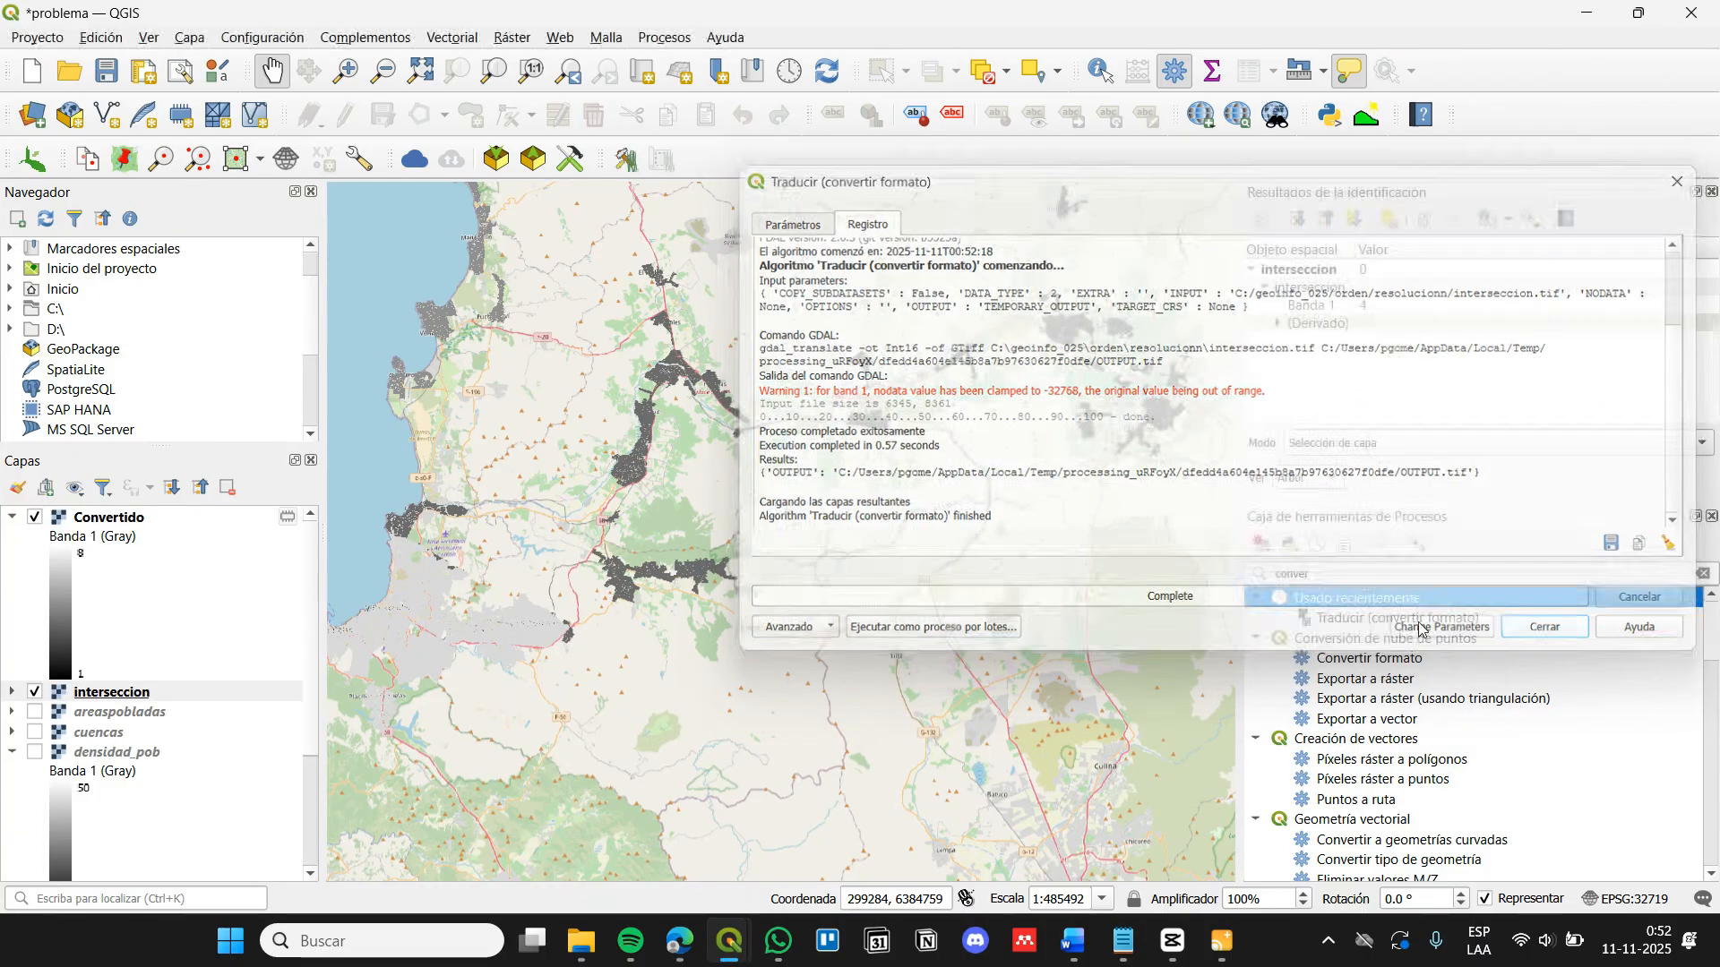
Export the Convertido raster as a GeoTIFF named interseccion_int in the resolucionn folder
{"action": "right_click", "coordinate": [103, 520]}
{"action": "mouse_move", "coordinate": [179, 427]}
{"action": "left_click", "coordinate": [559, 424]}
{"action": "left_click", "coordinate": [881, 204]}
{"action": "type", "text": "int"}
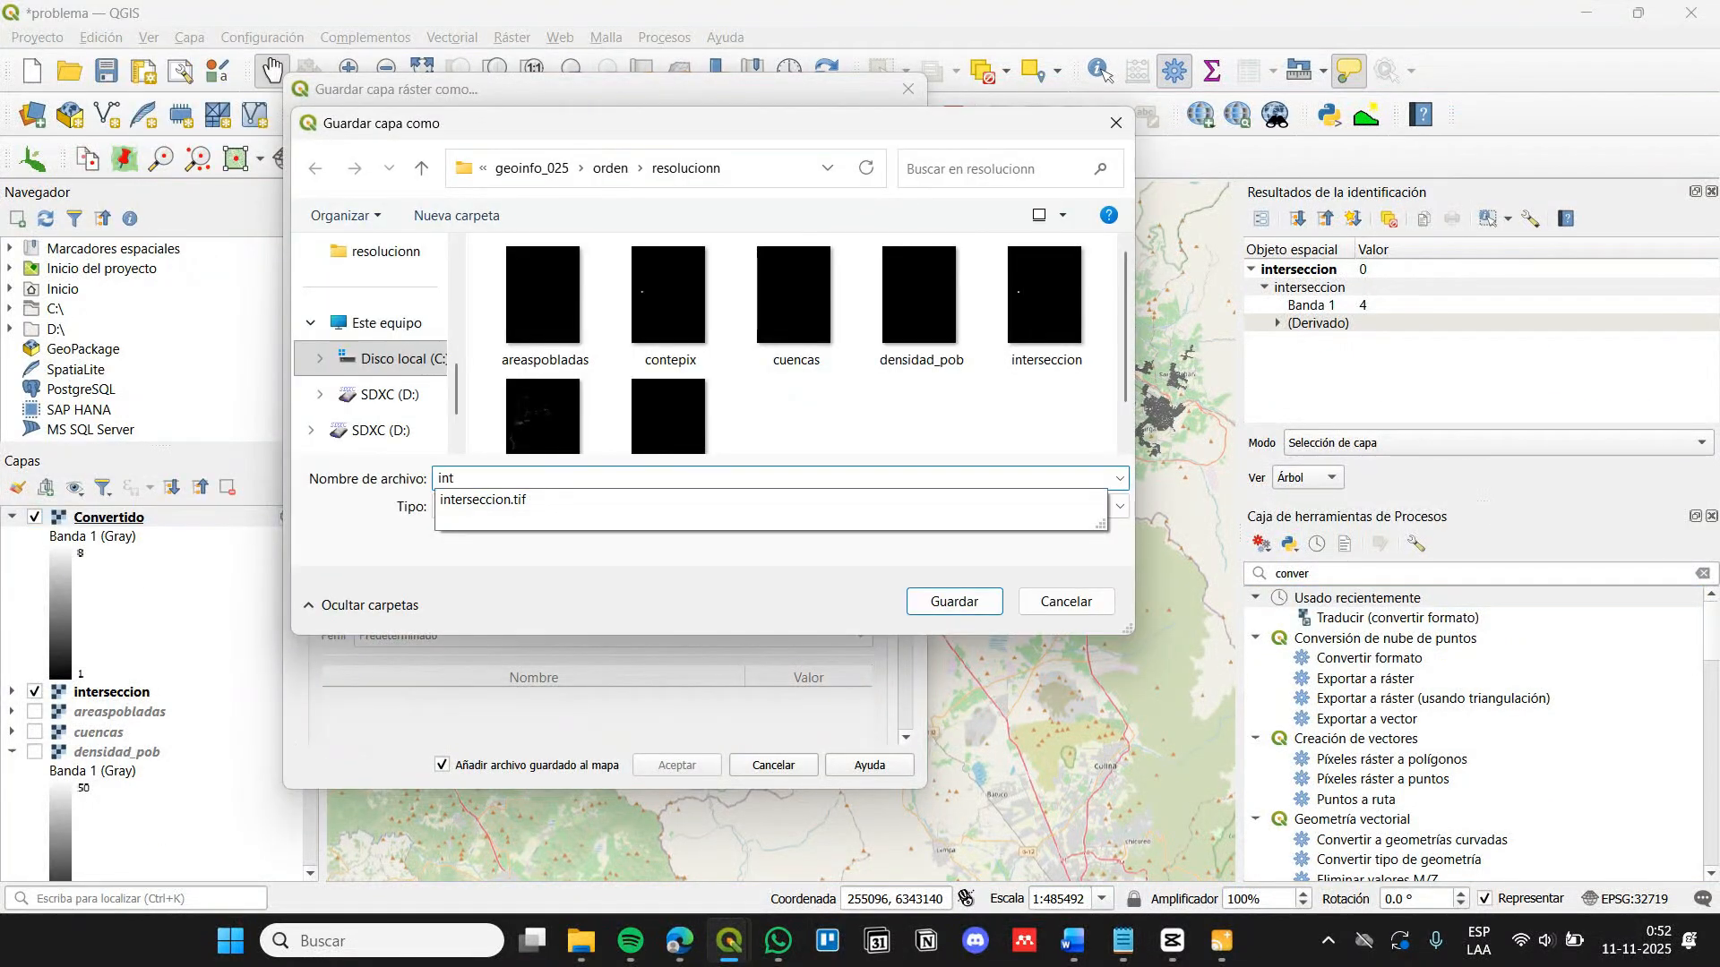
{"action": "type", "text": "erseccion_int"}
{"action": "key", "text": "Return"}
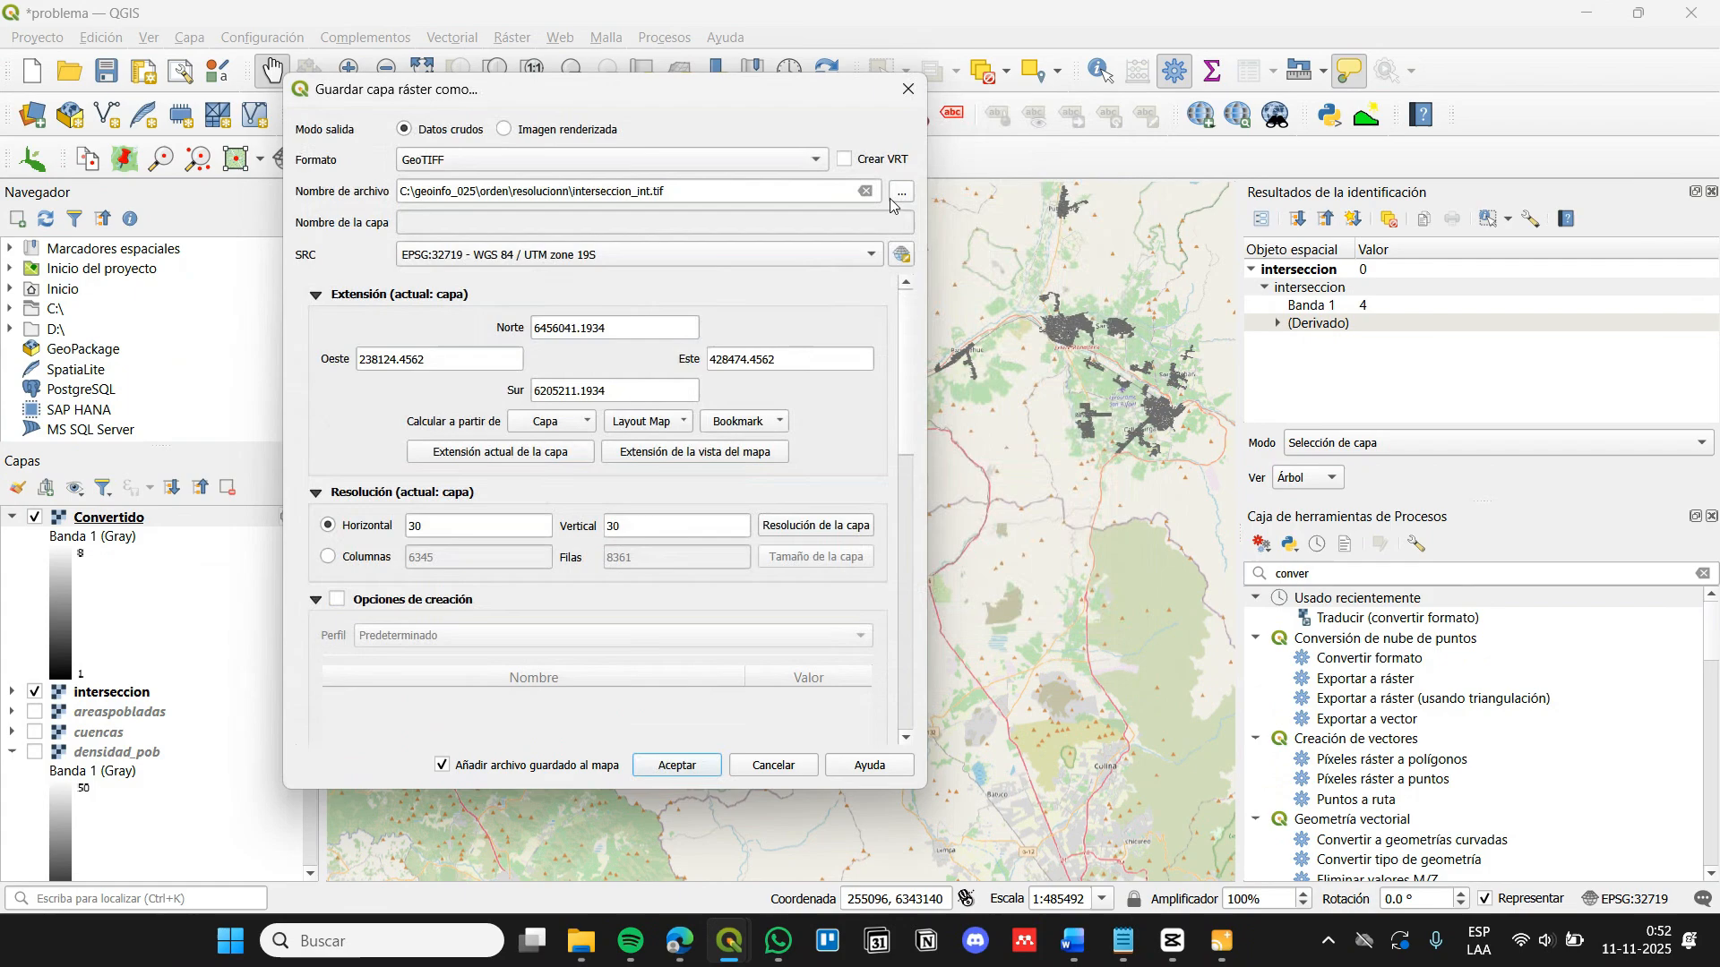
{"action": "left_click", "coordinate": [678, 765]}
Remove the temporary Convertido layer from the project and dismiss the export message
{"action": "left_click", "coordinate": [134, 697]}
{"action": "left_click", "coordinate": [228, 488]}
{"action": "left_click", "coordinate": [864, 492]}
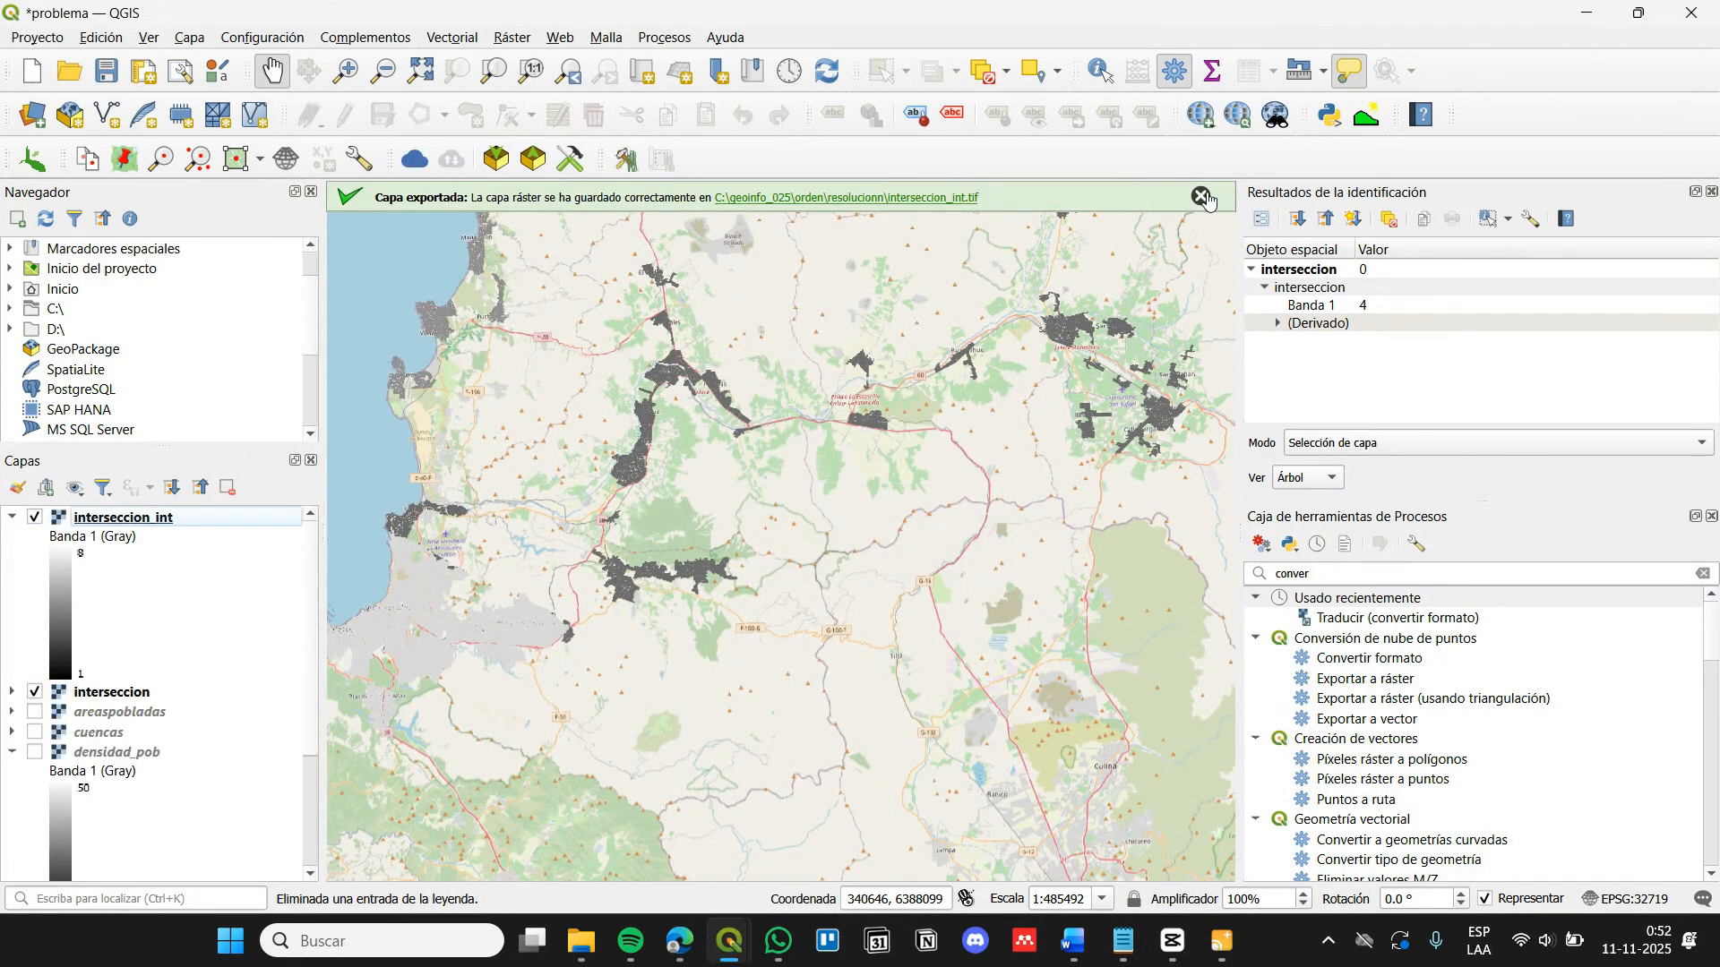
{"action": "left_click", "coordinate": [1203, 197]}
Run r.stats.zonal with interseccion_int as base raster, densidad_pob as cover raster and sum as the method
{"action": "double_click", "coordinate": [1357, 576]}
{"action": "type", "text": "r"}
{"action": "double_click", "coordinate": [1350, 638]}
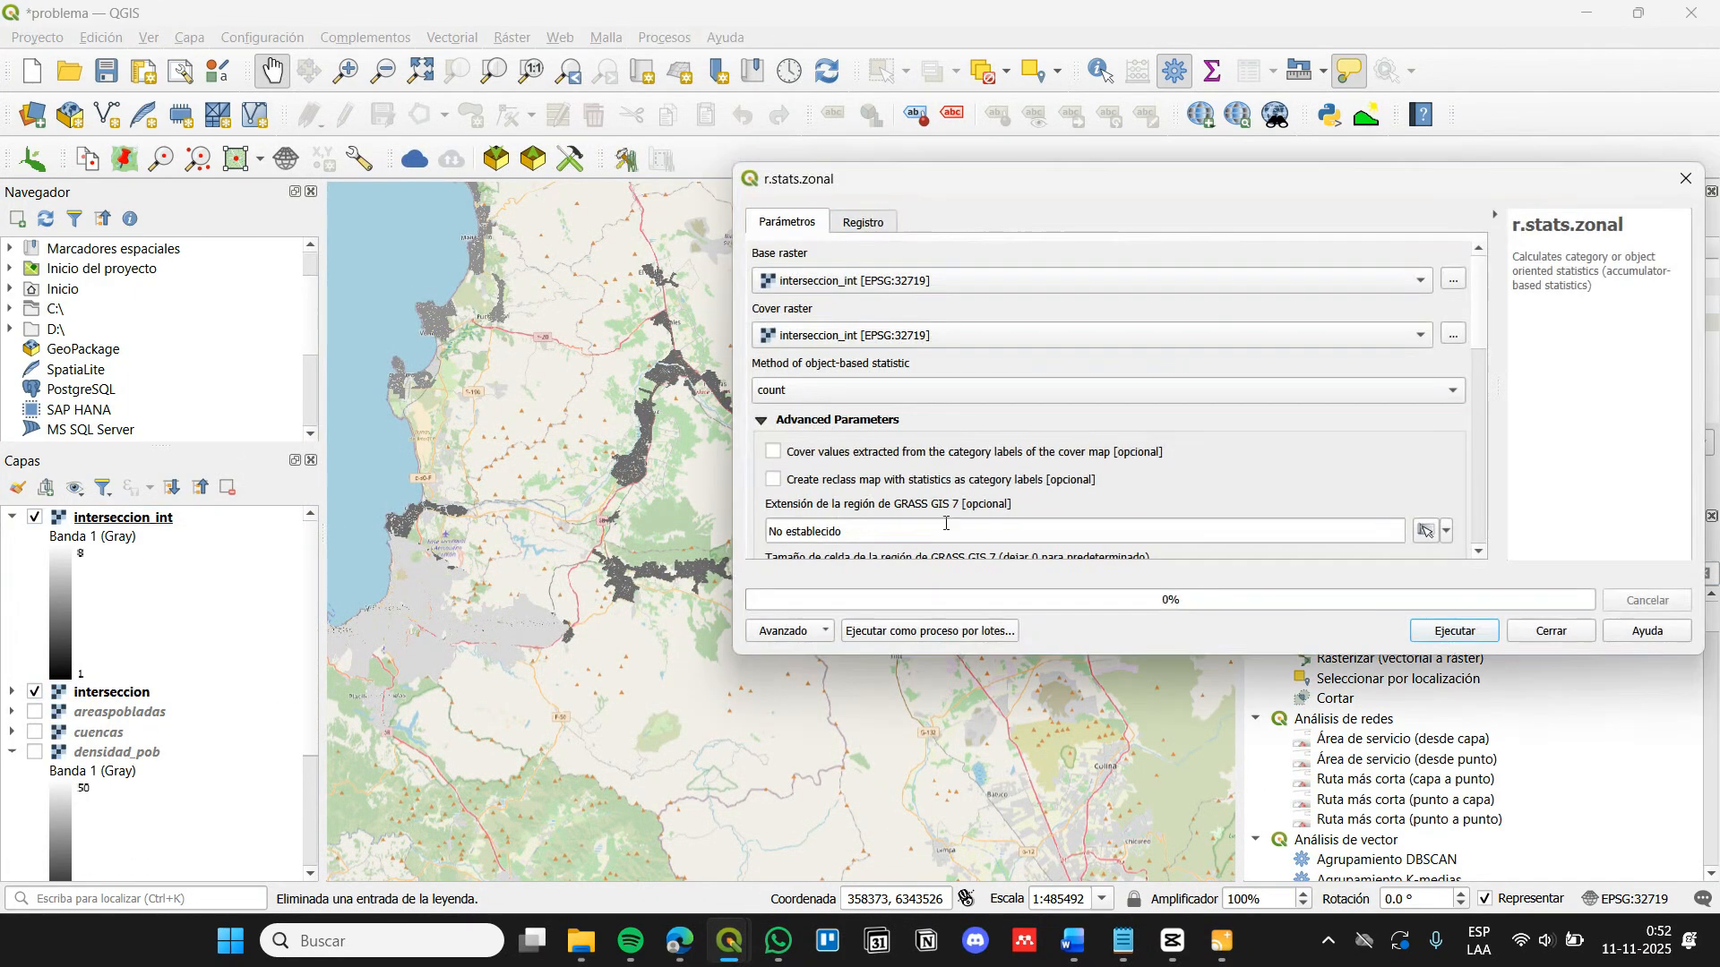
{"action": "left_click", "coordinate": [842, 339]}
{"action": "left_click", "coordinate": [860, 289]}
{"action": "left_click", "coordinate": [1102, 391]}
{"action": "left_click", "coordinate": [779, 426]}
{"action": "left_click", "coordinate": [1454, 631]}
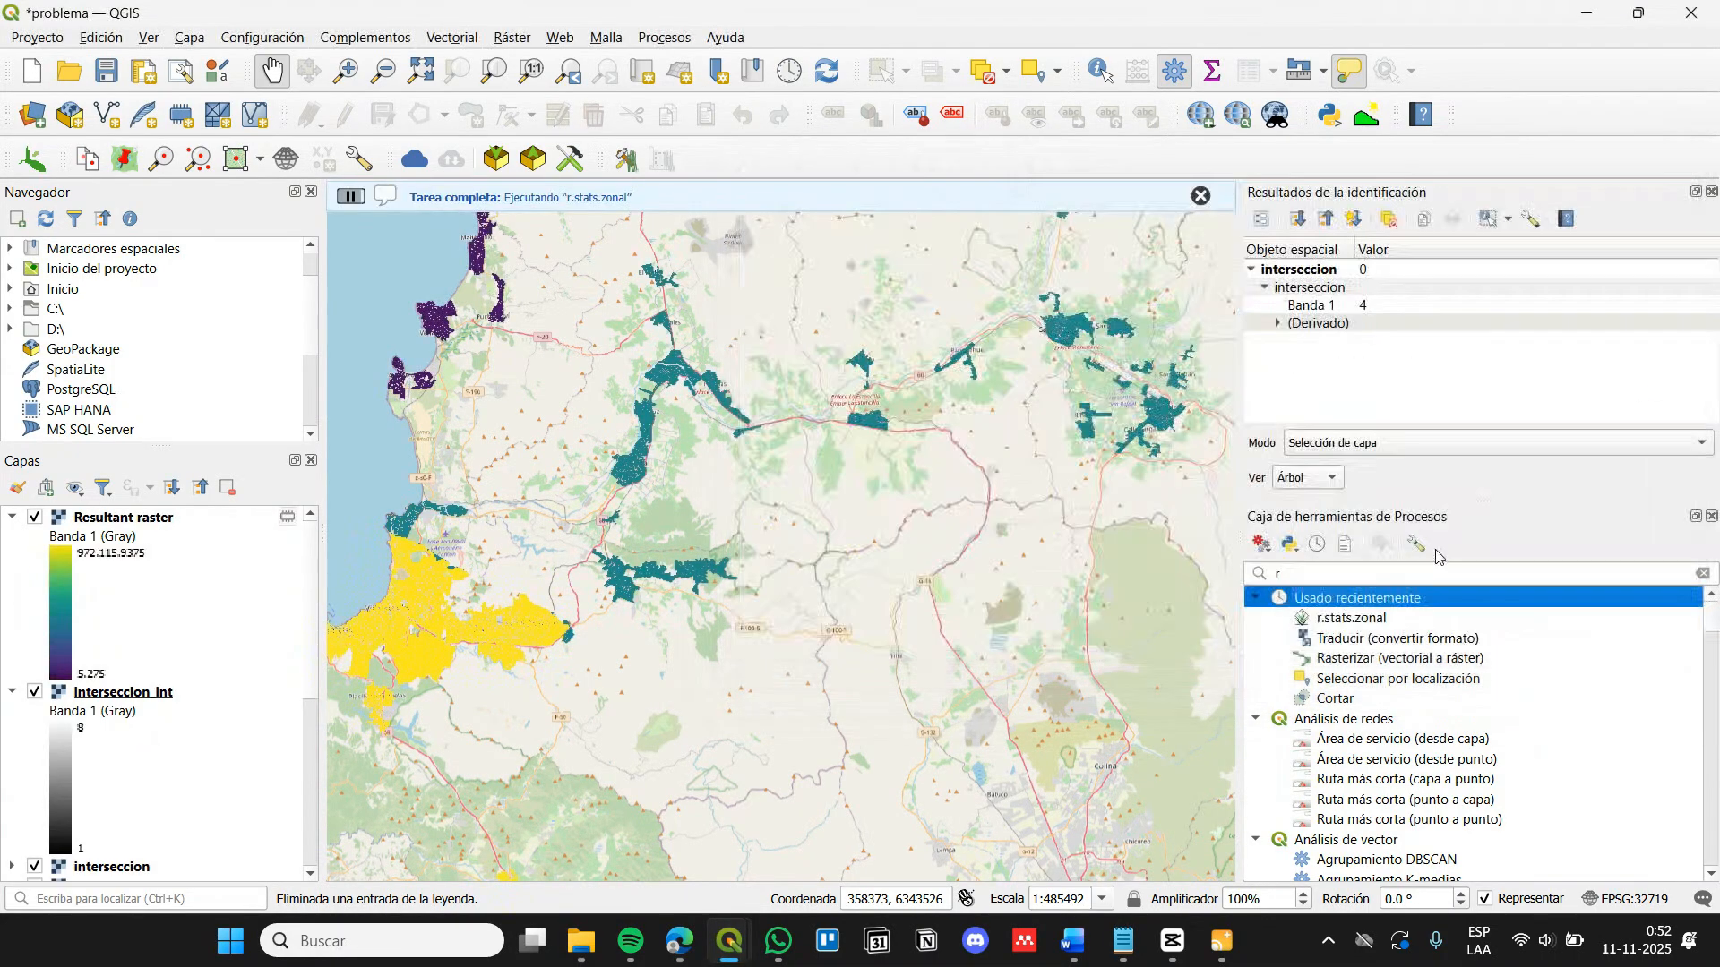
Examine how the Resultant raster colours the populated areas along the coast and inland
{"action": "left_click_drag", "start_coordinate": [1167, 298], "coordinate": [1101, 400]}
{"action": "scroll", "coordinate": [1100, 400], "scroll_direction": "down", "scroll_amount": 1}
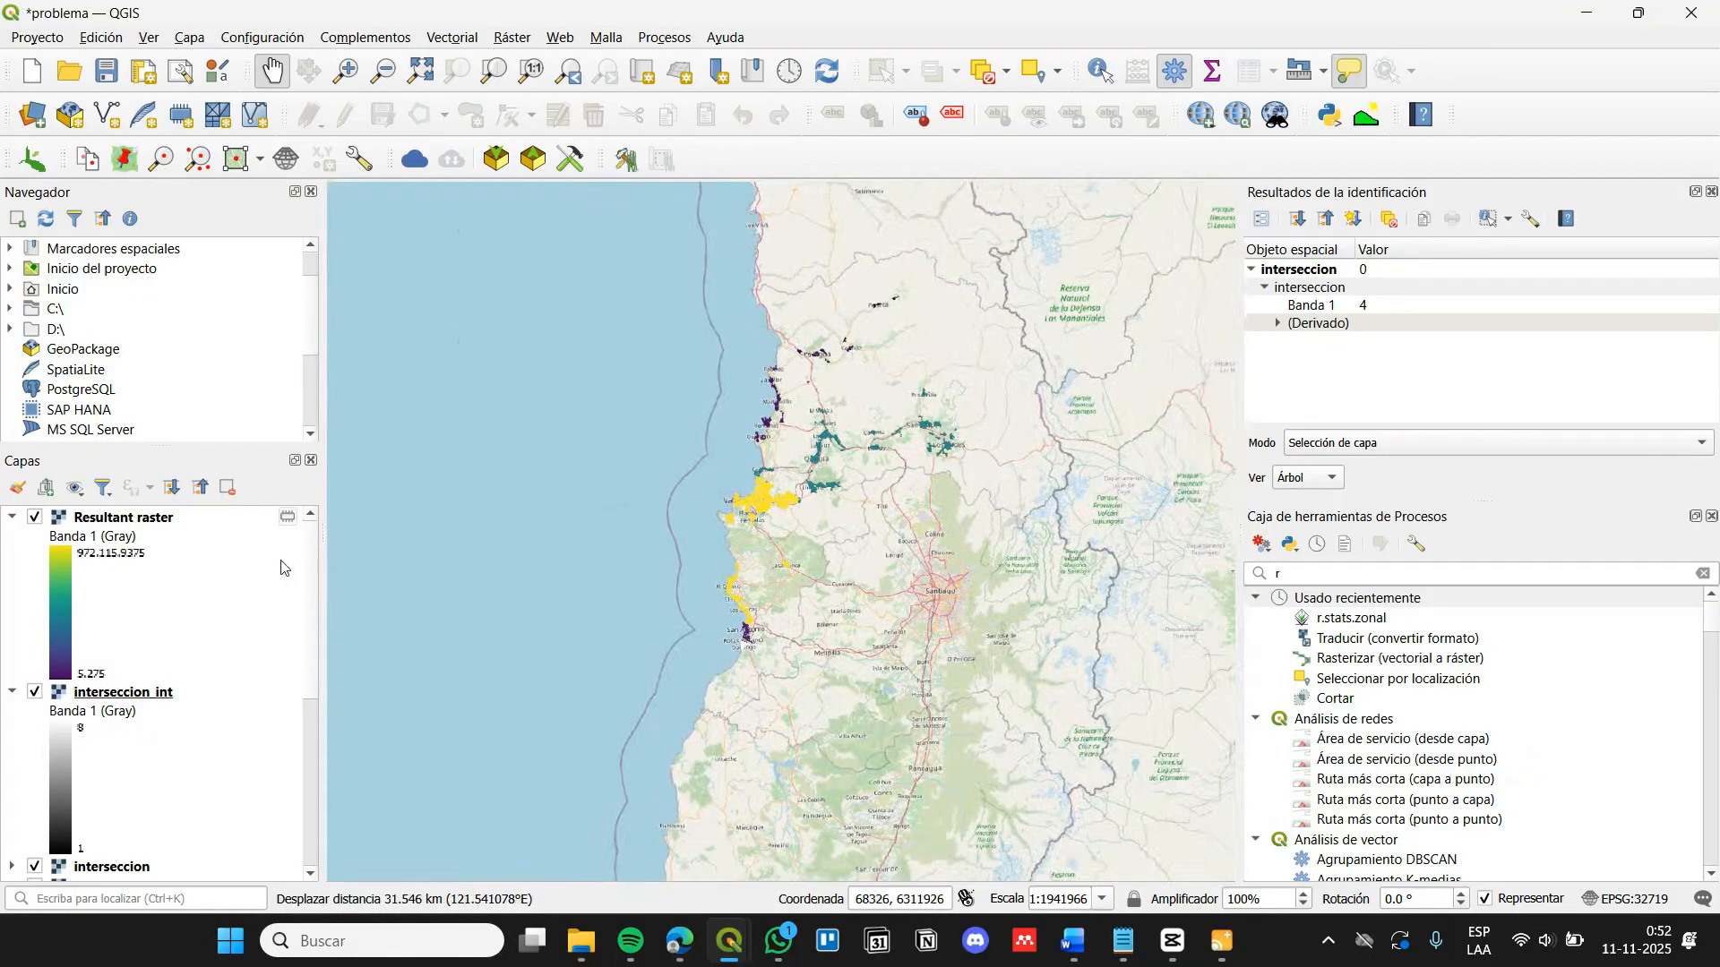
{"action": "left_click_drag", "start_coordinate": [924, 447], "coordinate": [620, 454]}
{"action": "left_click_drag", "start_coordinate": [676, 555], "coordinate": [669, 689]}
{"action": "scroll", "coordinate": [573, 637], "scroll_direction": "up", "scroll_amount": 1}
{"action": "left_click", "coordinate": [210, 518]}
{"action": "left_click_drag", "start_coordinate": [770, 349], "coordinate": [794, 472]}
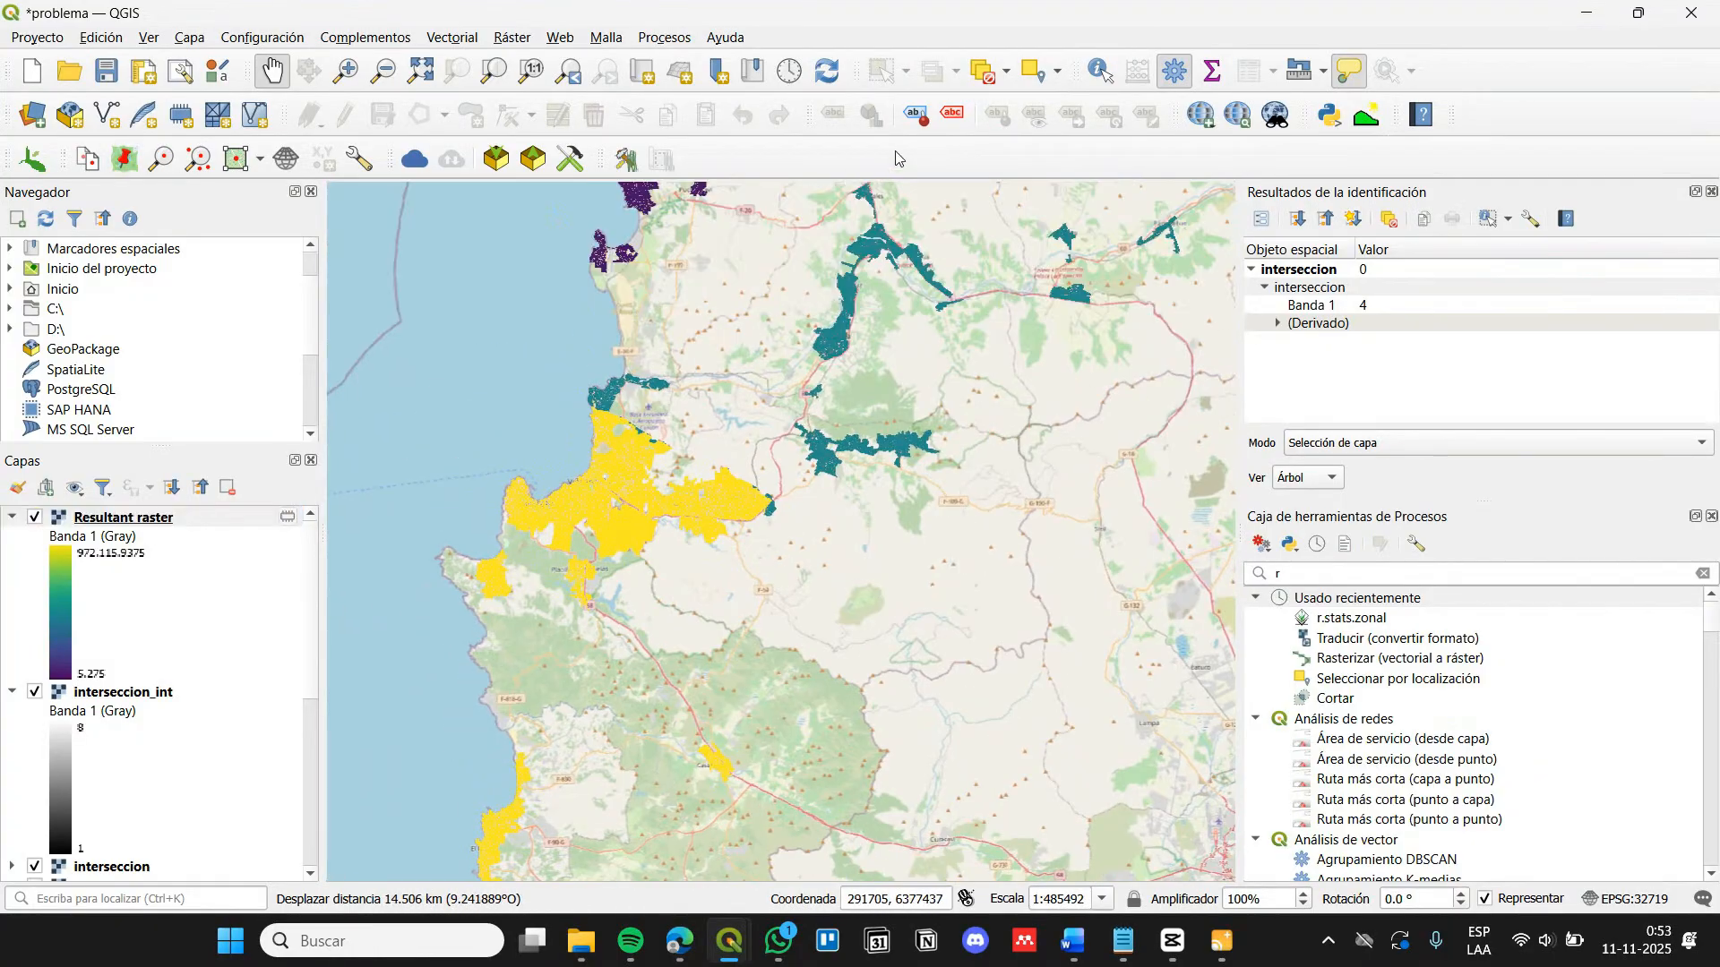
Hide the interseccion_int and interseccion layers so that only the Resultant raster is identified
{"action": "left_click", "coordinate": [1100, 72]}
{"action": "left_click", "coordinate": [637, 451]}
{"action": "left_click", "coordinate": [548, 504]}
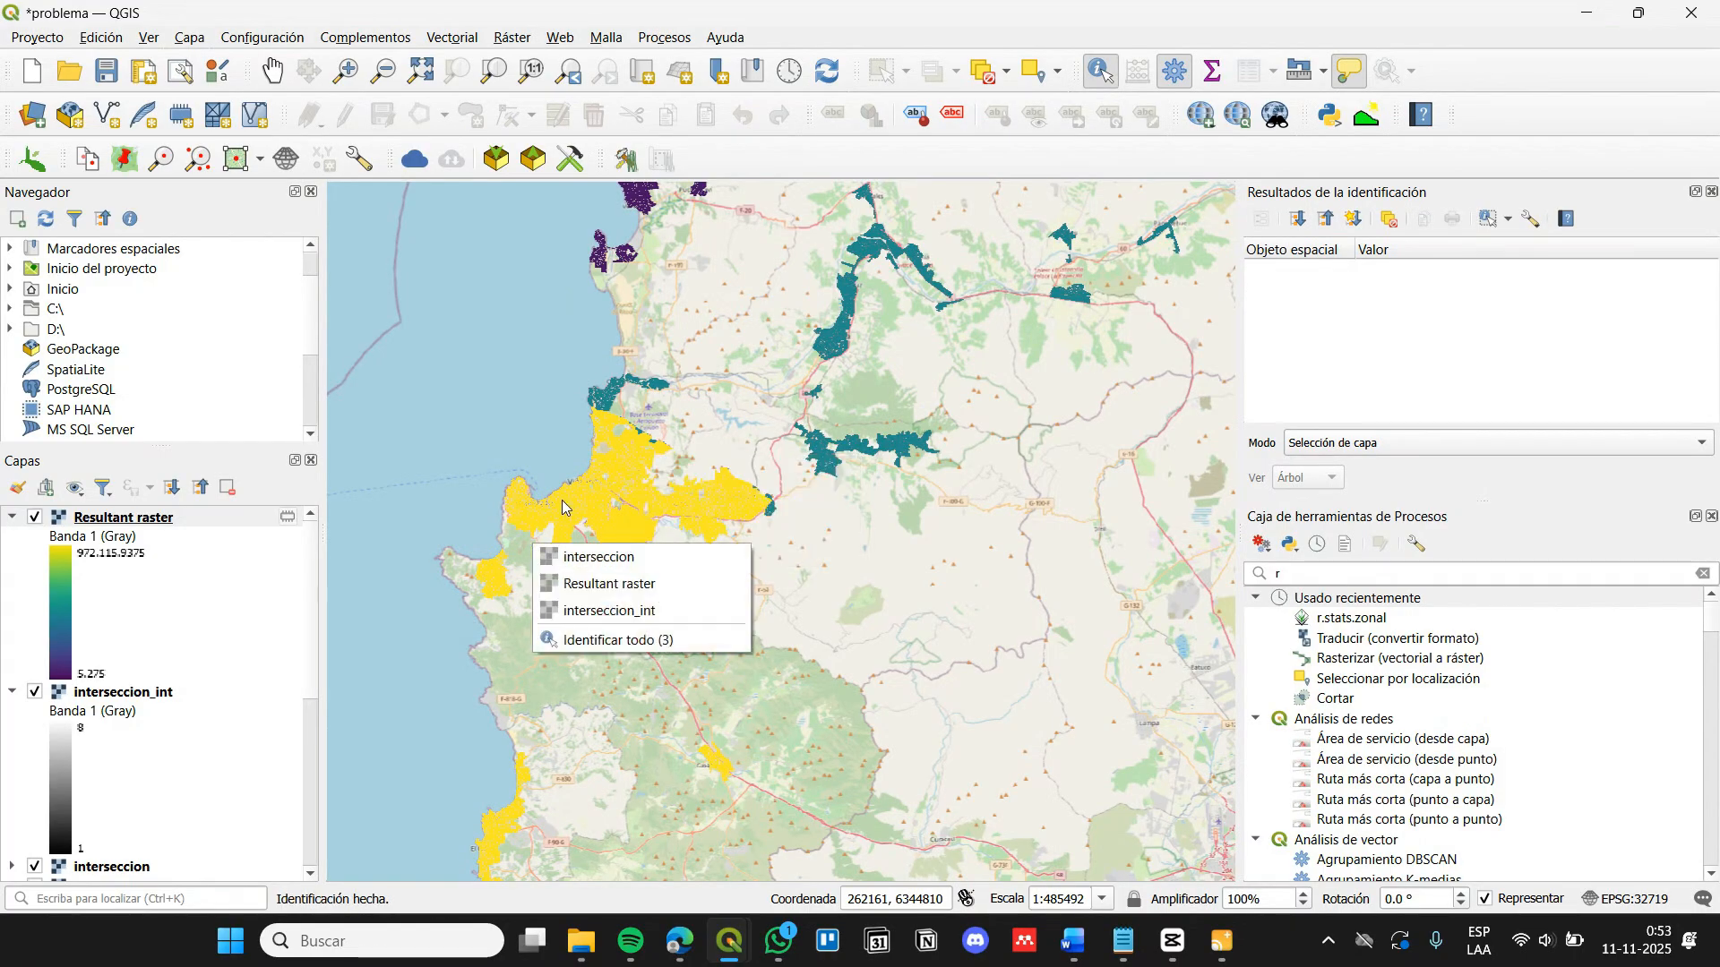
{"action": "left_click", "coordinate": [35, 693]}
{"action": "left_click", "coordinate": [35, 866]}
{"action": "scroll", "coordinate": [38, 842], "scroll_direction": "down", "scroll_amount": 6}
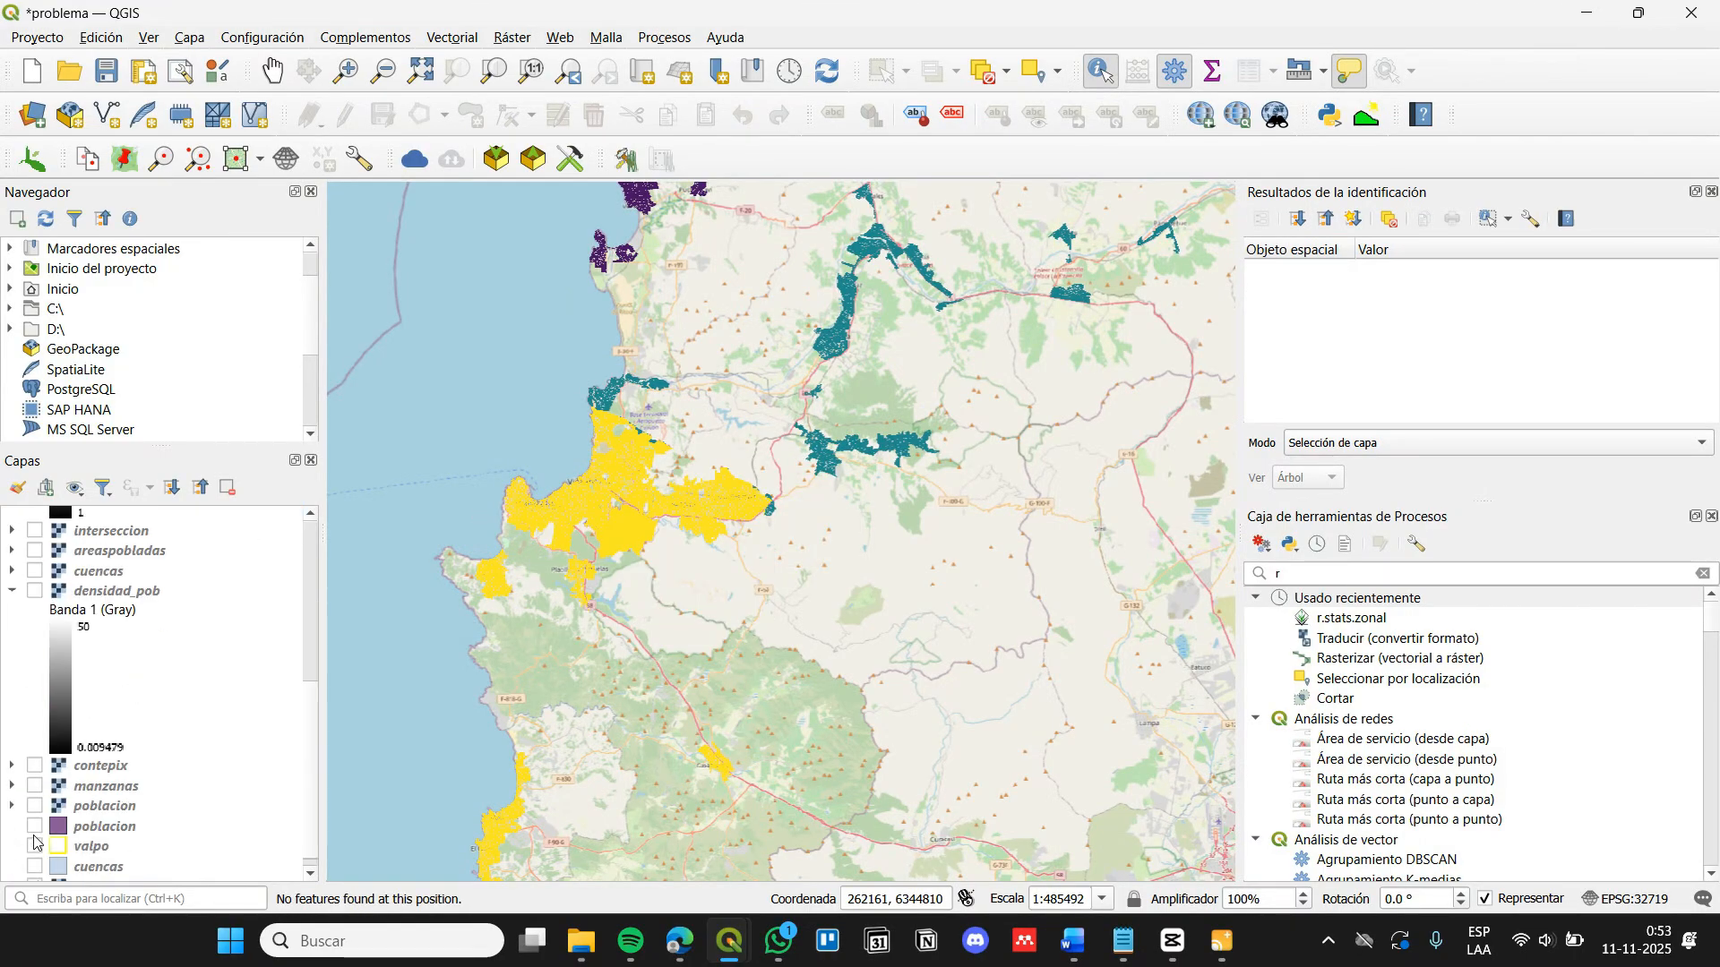
{"action": "scroll", "coordinate": [53, 806], "scroll_direction": "up", "scroll_amount": 6}
Identify the Resultant raster's population sum in the yellow coastal area and in the adjoining teal area
{"action": "left_click", "coordinate": [595, 462]}
{"action": "scroll", "coordinate": [624, 461], "scroll_direction": "up", "scroll_amount": 1}
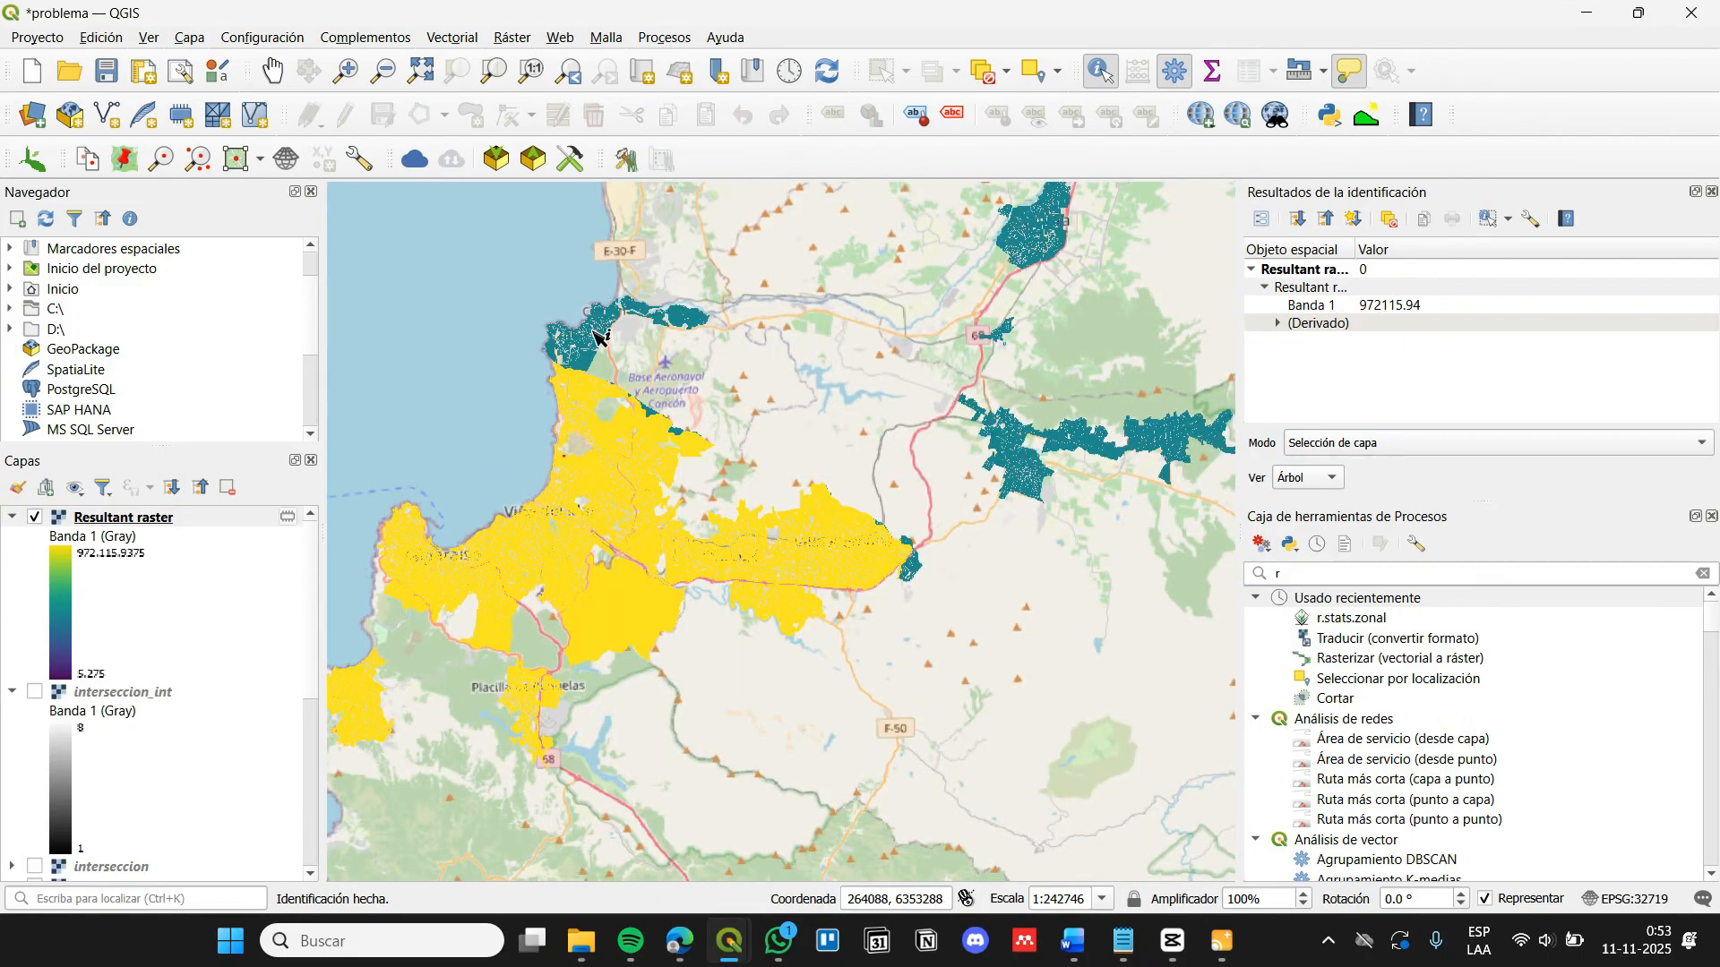
{"action": "left_click", "coordinate": [593, 362]}
Compare the Resultant raster's zones with the basin boundaries by temporarily showing the cuencas polygons
{"action": "scroll", "coordinate": [1021, 385], "scroll_direction": "down", "scroll_amount": 3}
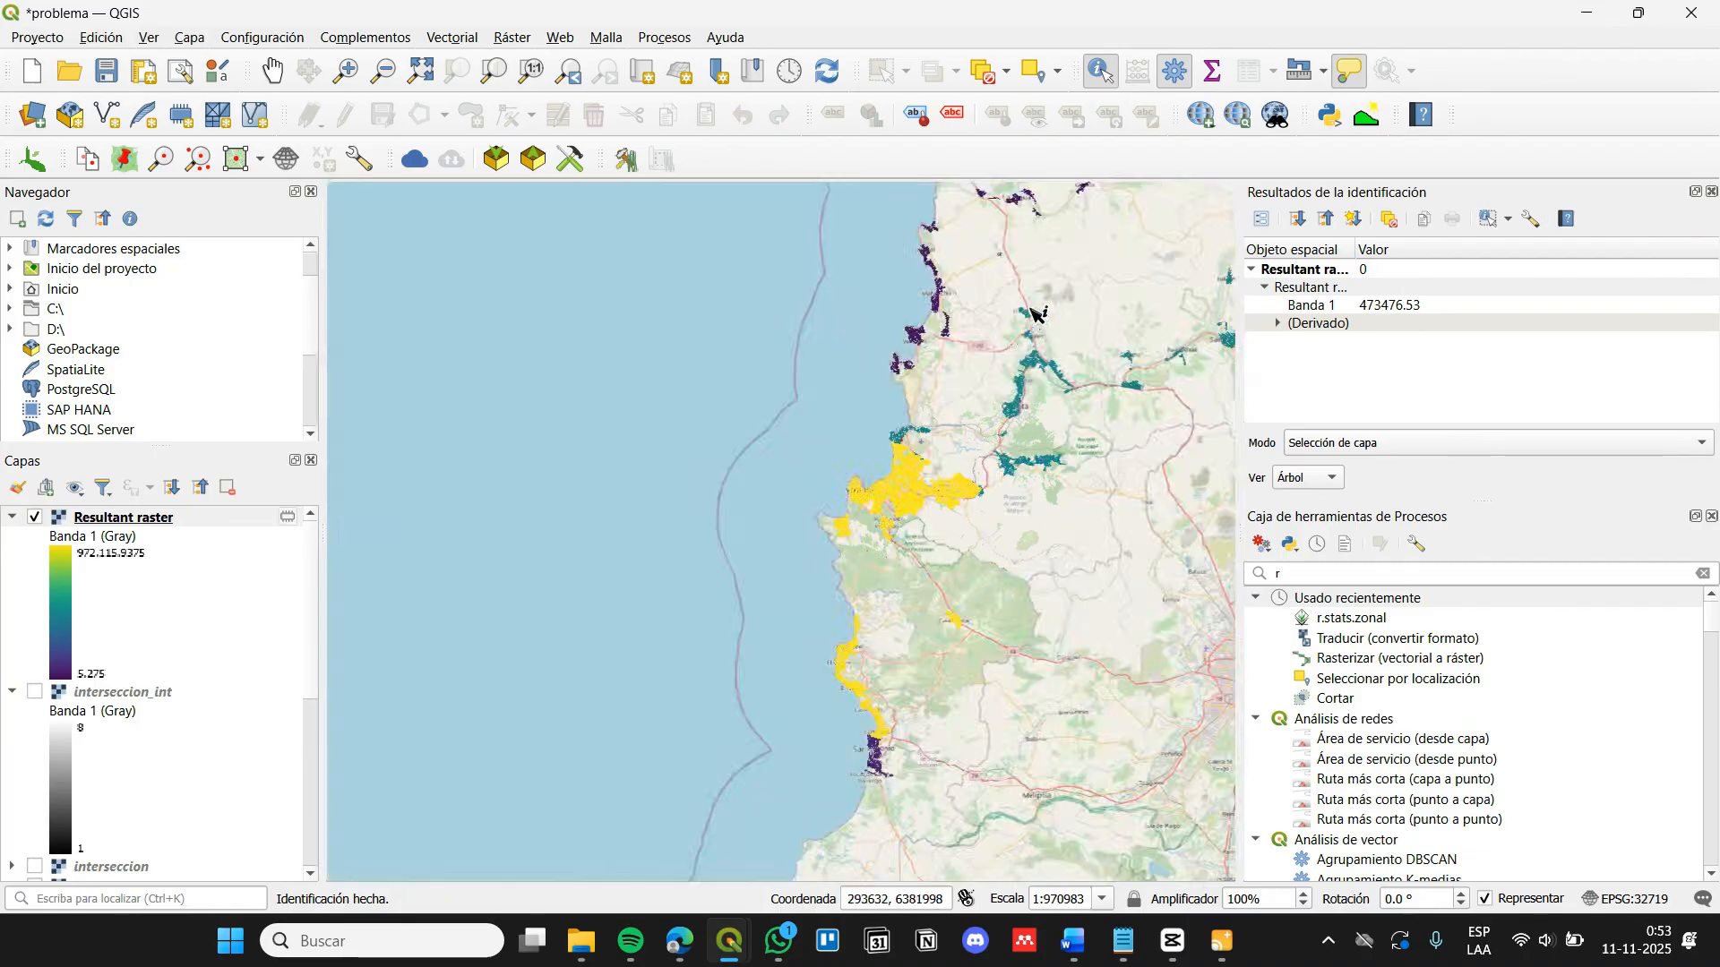
{"action": "scroll", "coordinate": [79, 841], "scroll_direction": "down", "scroll_amount": 5}
{"action": "left_click", "coordinate": [35, 852]}
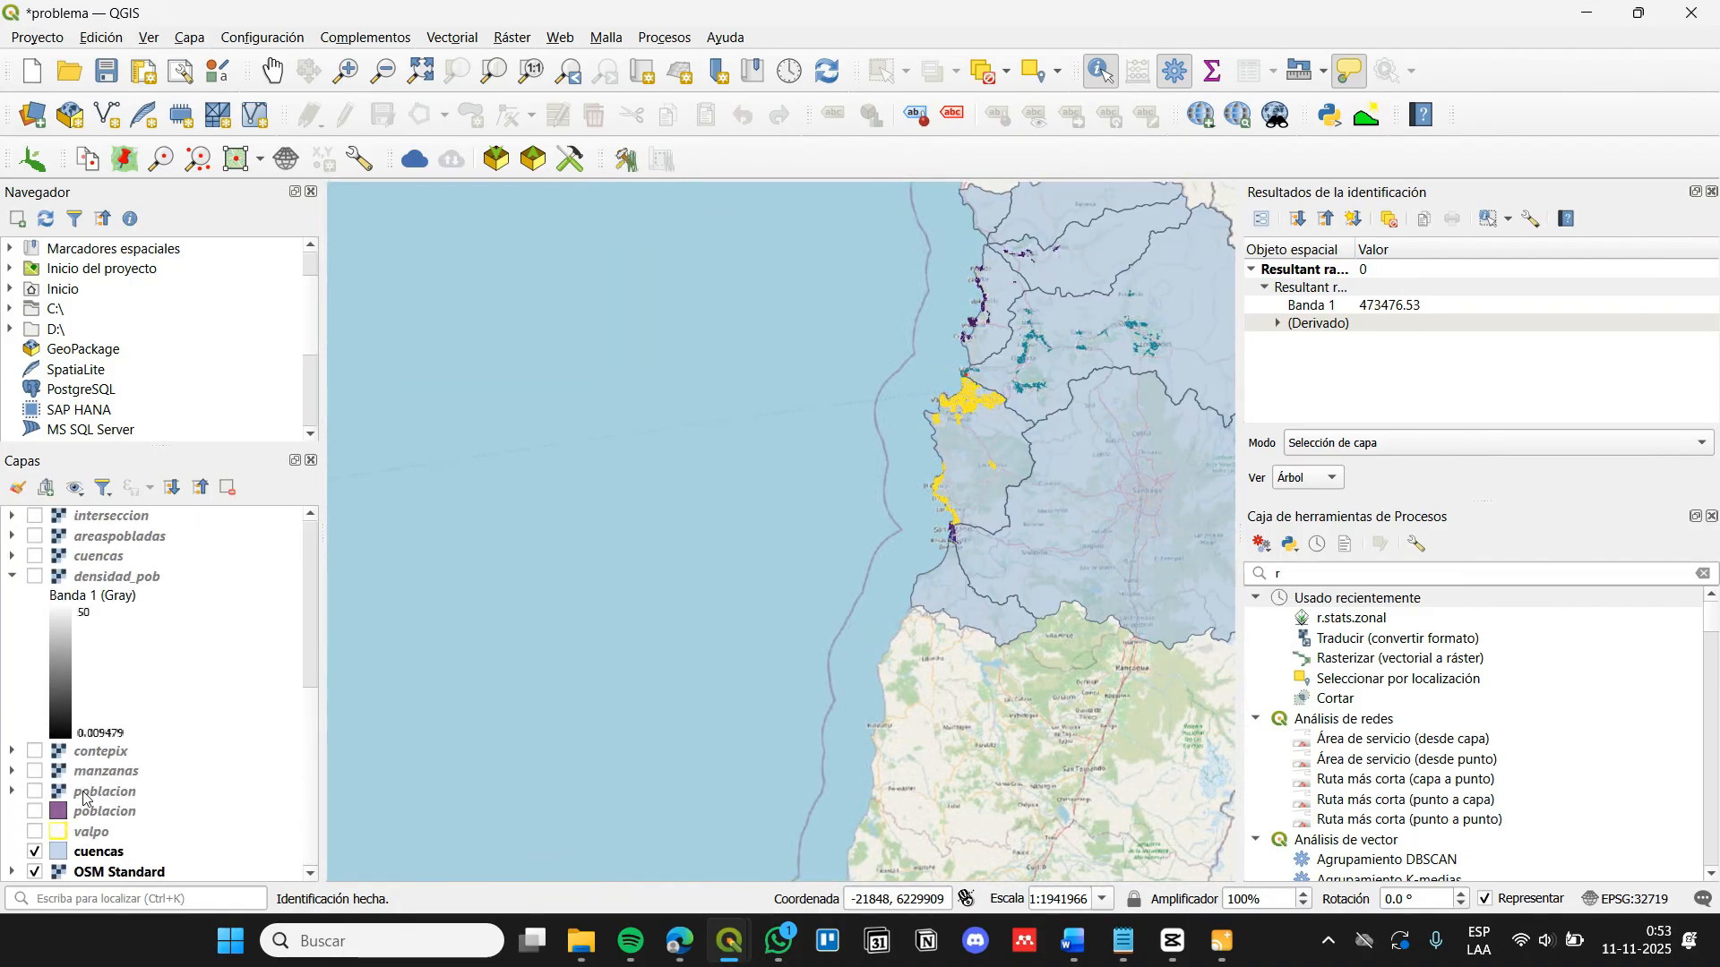
{"action": "left_click", "coordinate": [272, 70]}
{"action": "scroll", "coordinate": [712, 594], "scroll_direction": "up", "scroll_amount": 1}
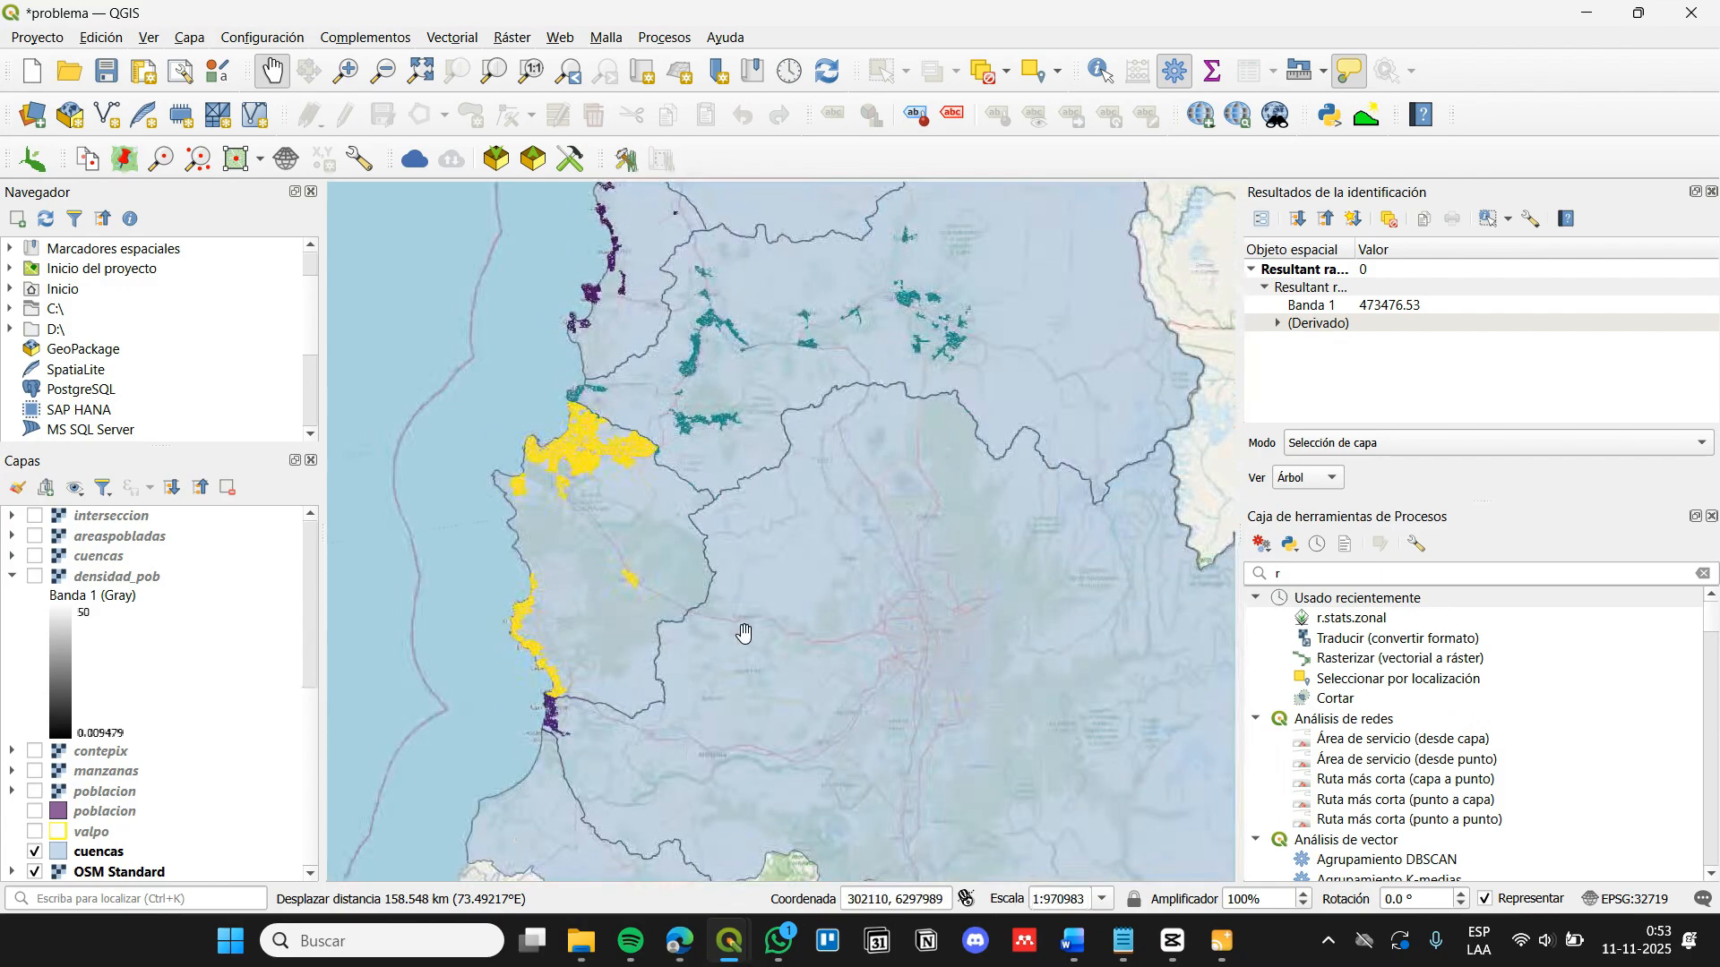
{"action": "left_click_drag", "start_coordinate": [883, 624], "coordinate": [722, 465]}
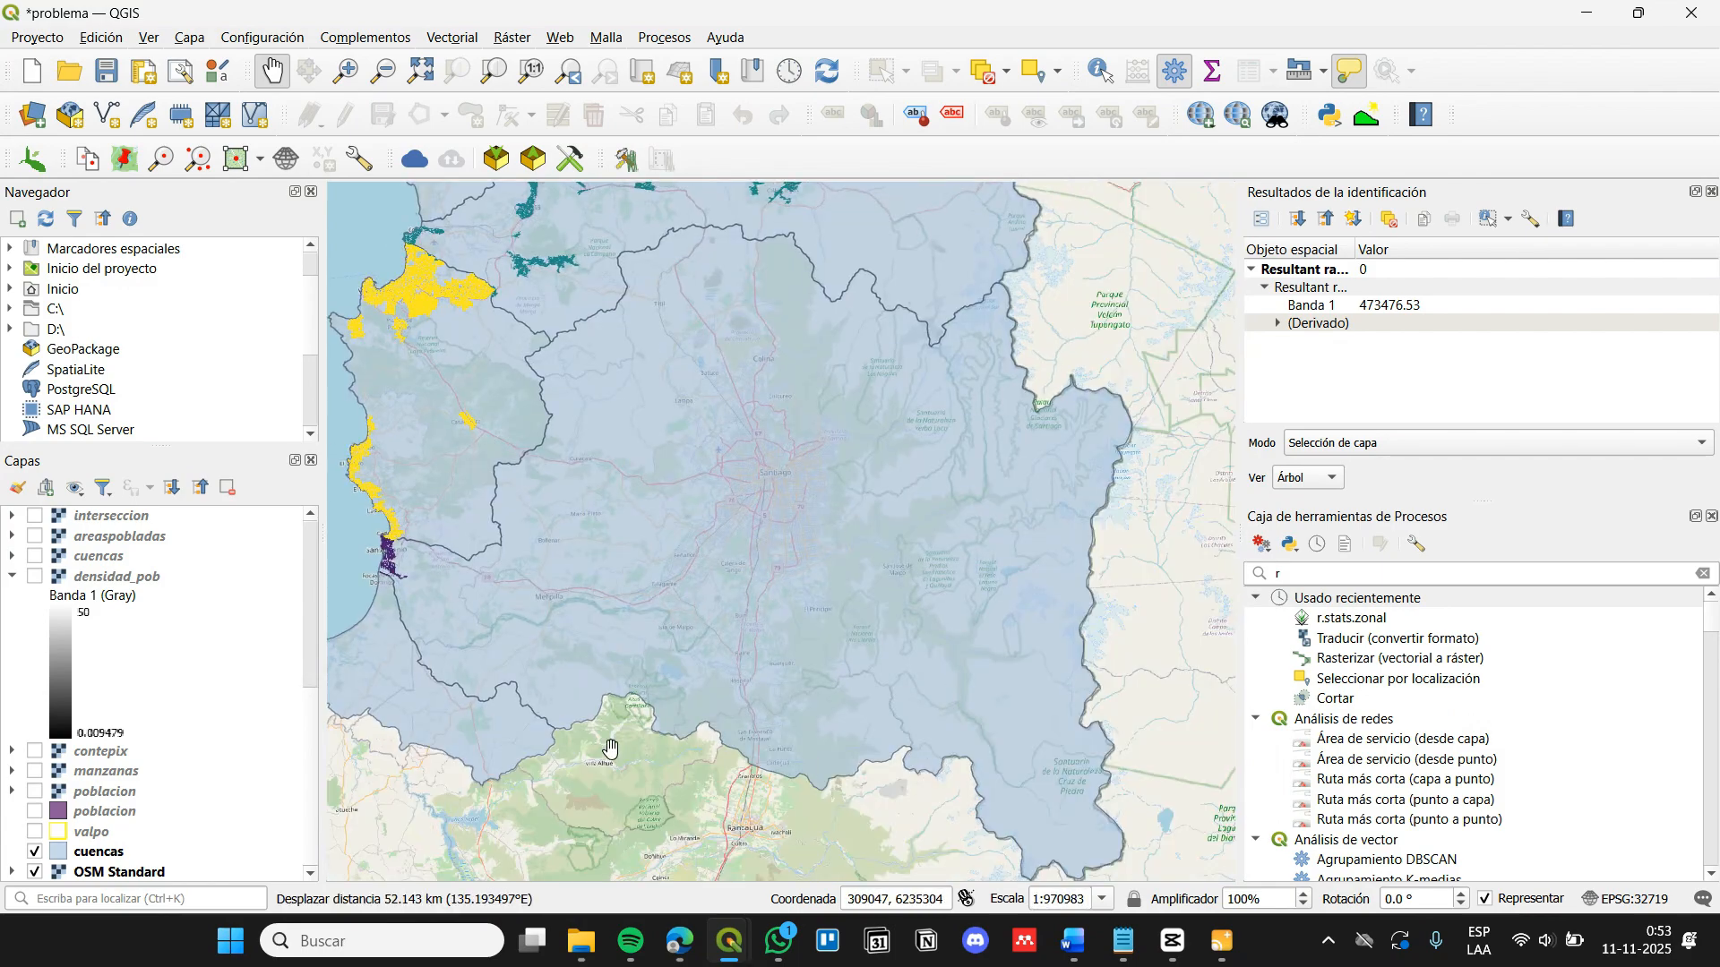
{"action": "left_click_drag", "start_coordinate": [495, 577], "coordinate": [607, 683]}
{"action": "scroll", "coordinate": [606, 683], "scroll_direction": "down", "scroll_amount": 2}
{"action": "scroll", "coordinate": [645, 618], "scroll_direction": "up", "scroll_amount": 2}
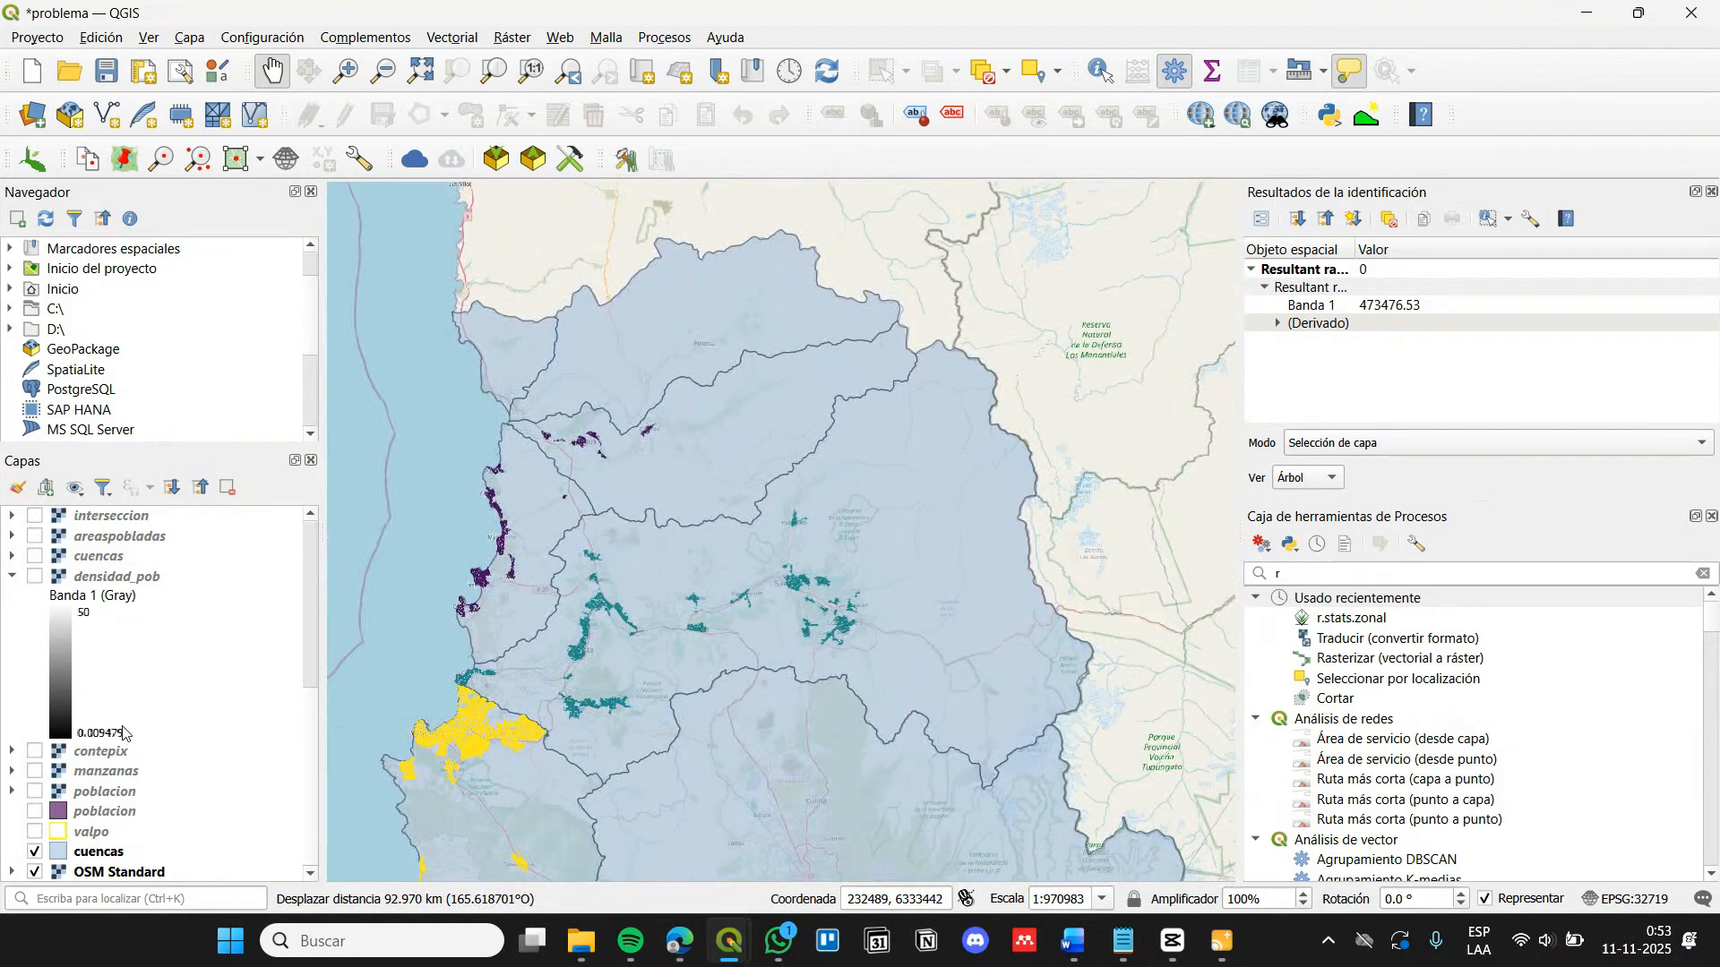
{"action": "scroll", "coordinate": [132, 716], "scroll_direction": "up", "scroll_amount": 5}
{"action": "scroll", "coordinate": [146, 777], "scroll_direction": "down", "scroll_amount": 5}
{"action": "left_click", "coordinate": [34, 850]}
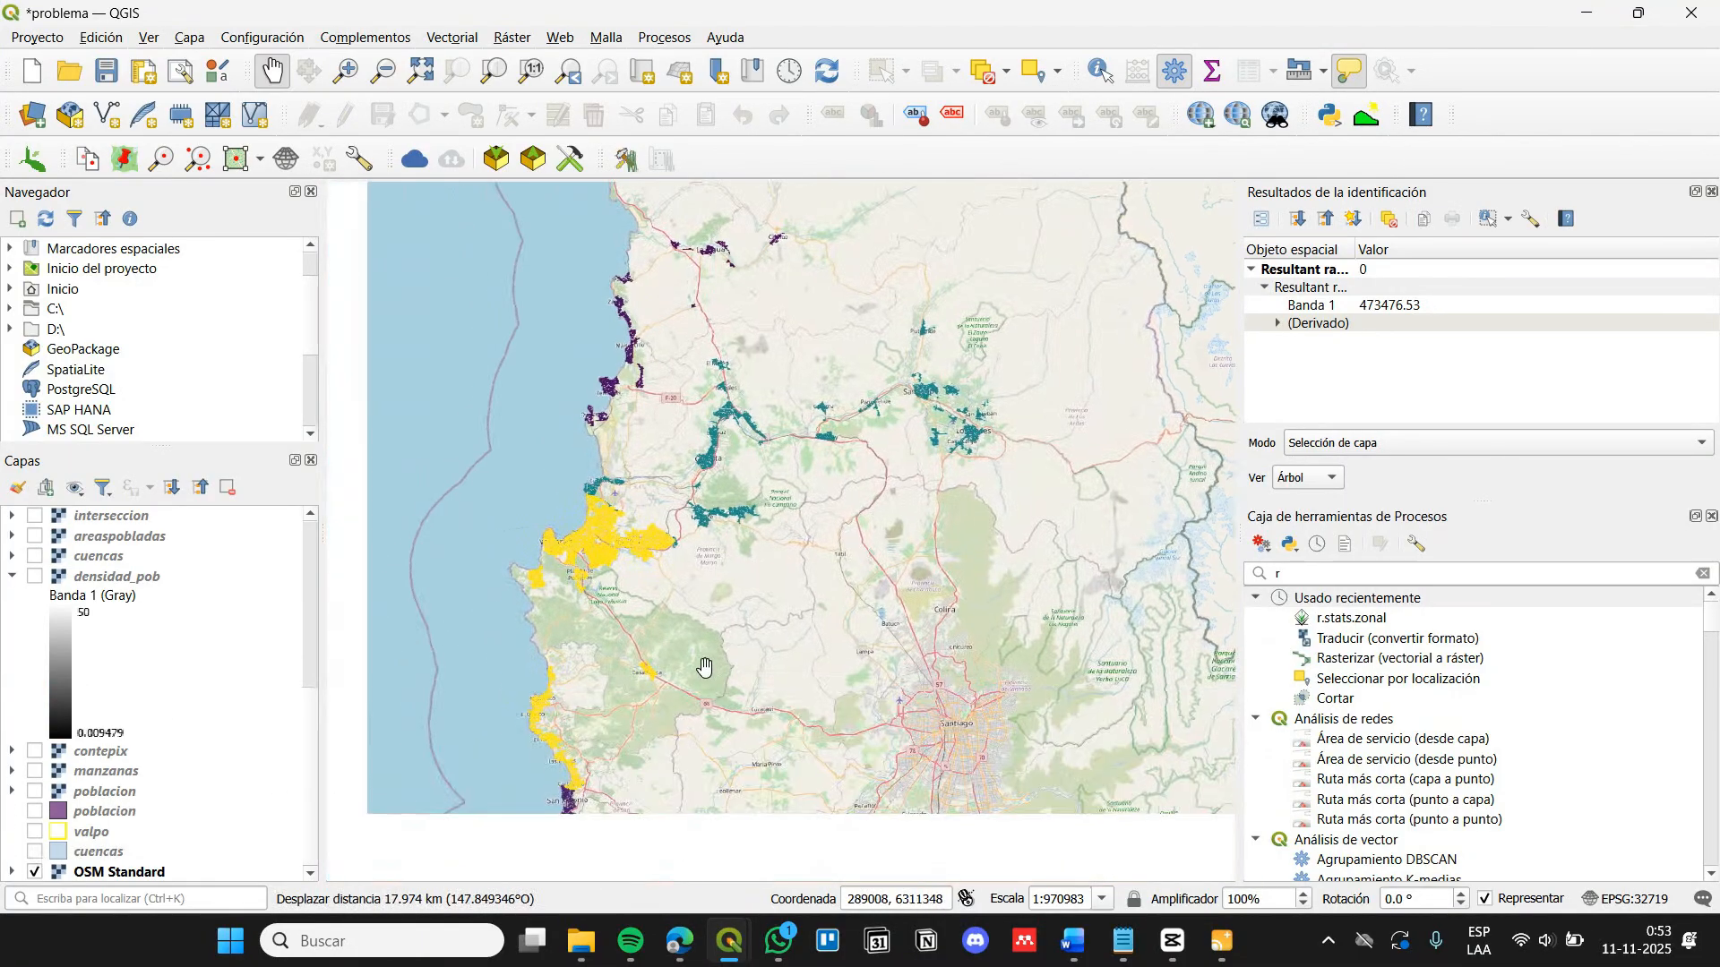
{"action": "scroll", "coordinate": [35, 627], "scroll_direction": "up", "scroll_amount": 5}
{"action": "double_click", "coordinate": [34, 526]}
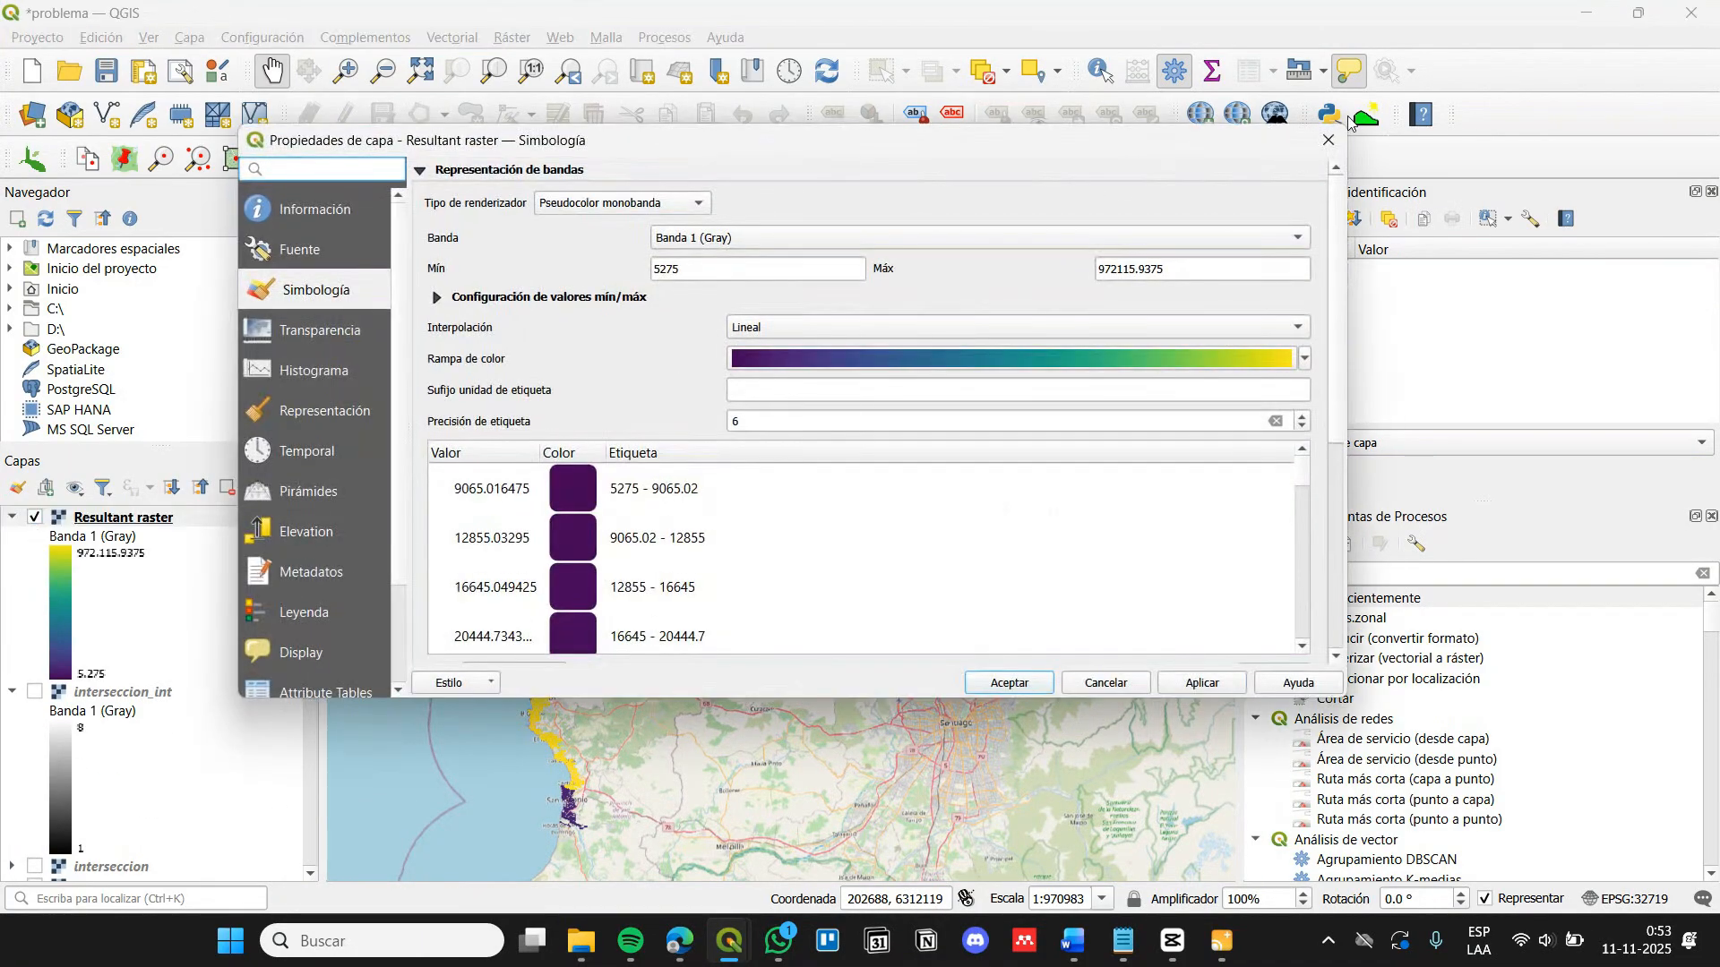
{"action": "left_click", "coordinate": [1318, 141]}
Run r.stats.zonal with cuencas as the base raster, densidad_pob as the cover raster and sum as the statistic
{"action": "left_click", "coordinate": [10, 517]}
{"action": "double_click", "coordinate": [1352, 618]}
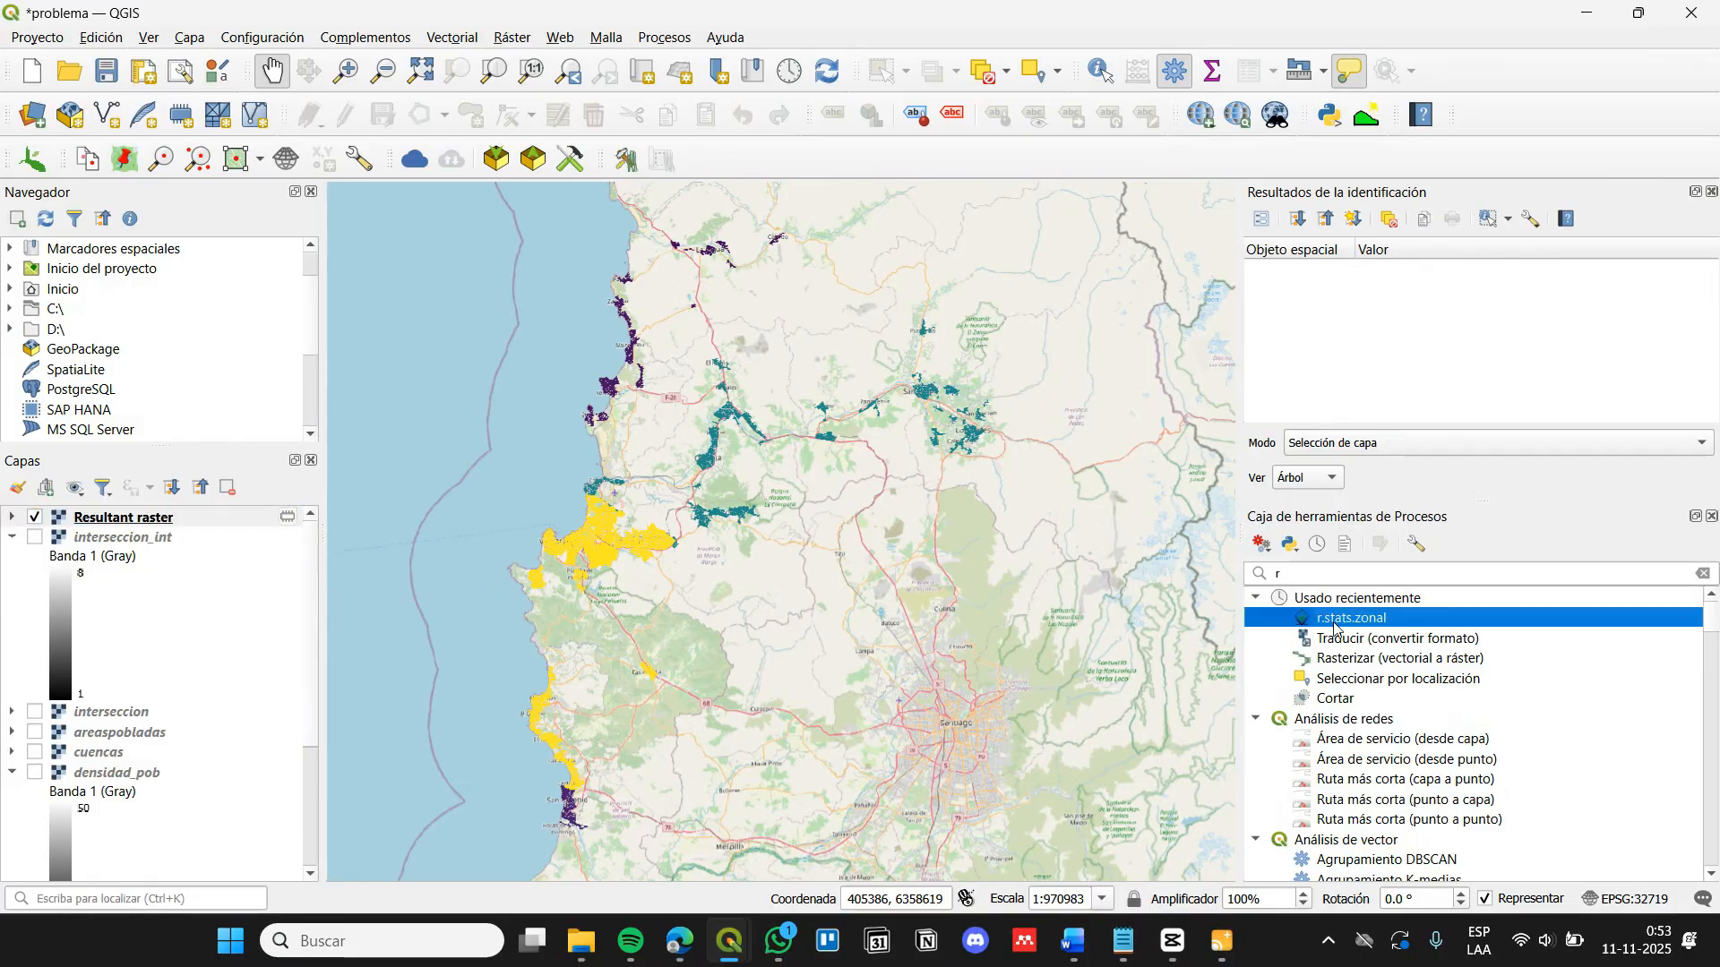
{"action": "left_click", "coordinate": [932, 281]}
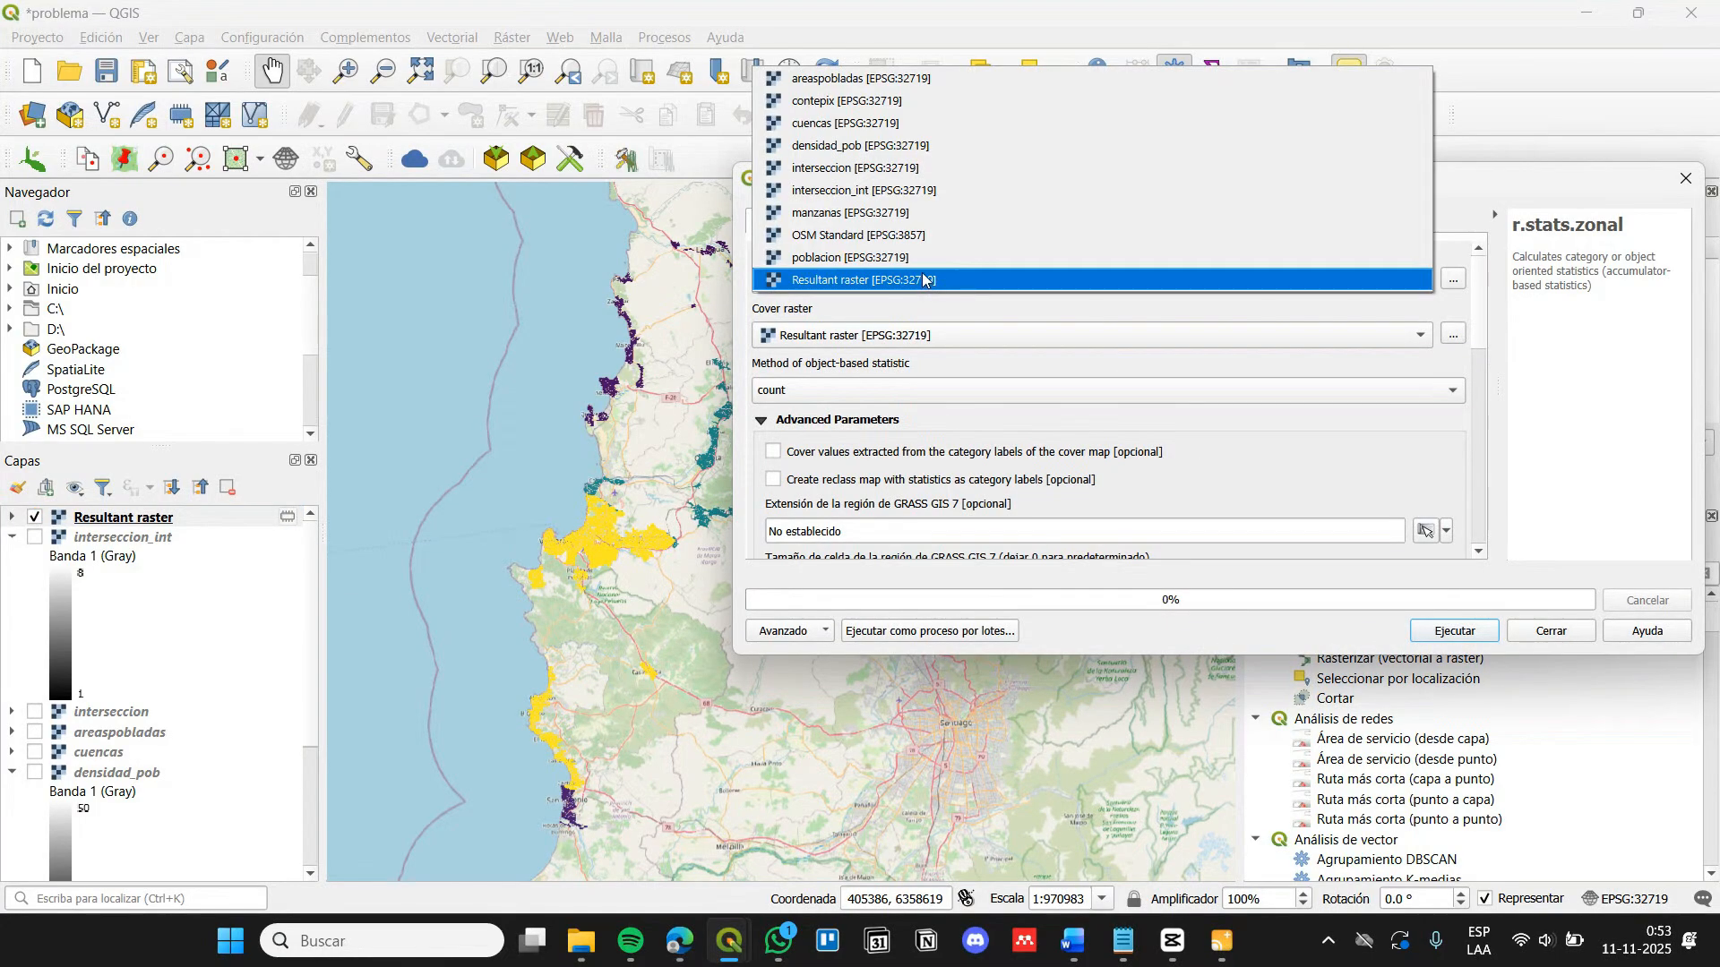
{"action": "left_click", "coordinate": [780, 122]}
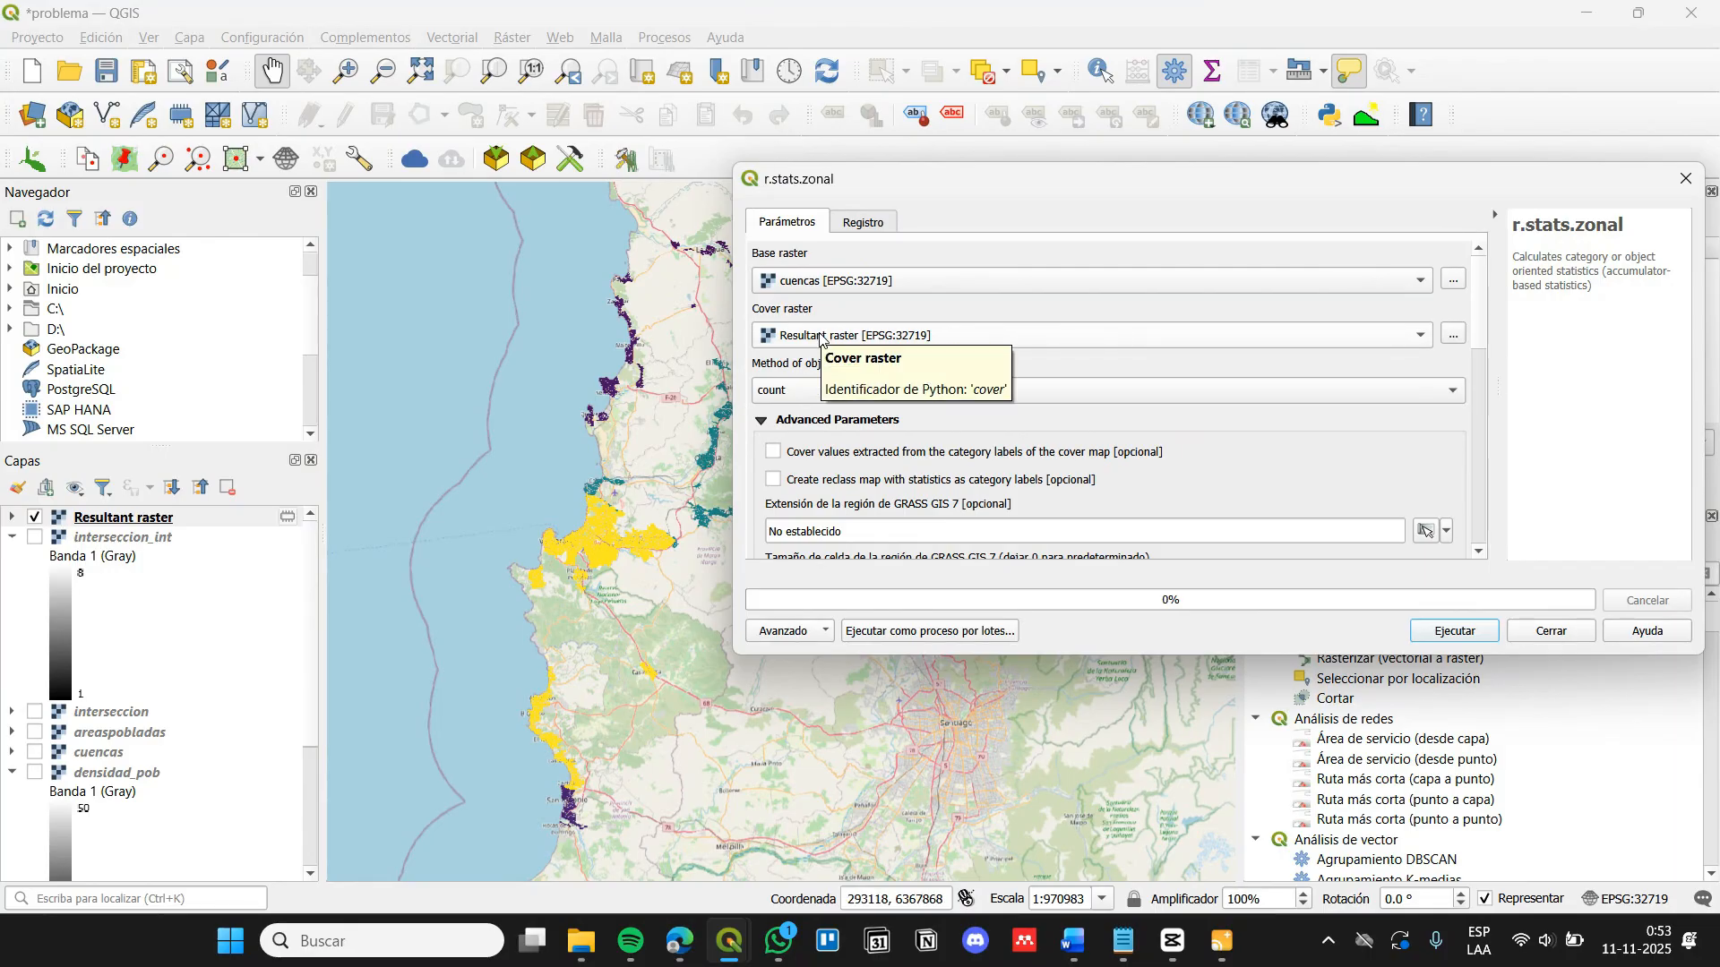
{"action": "left_click", "coordinate": [794, 344]}
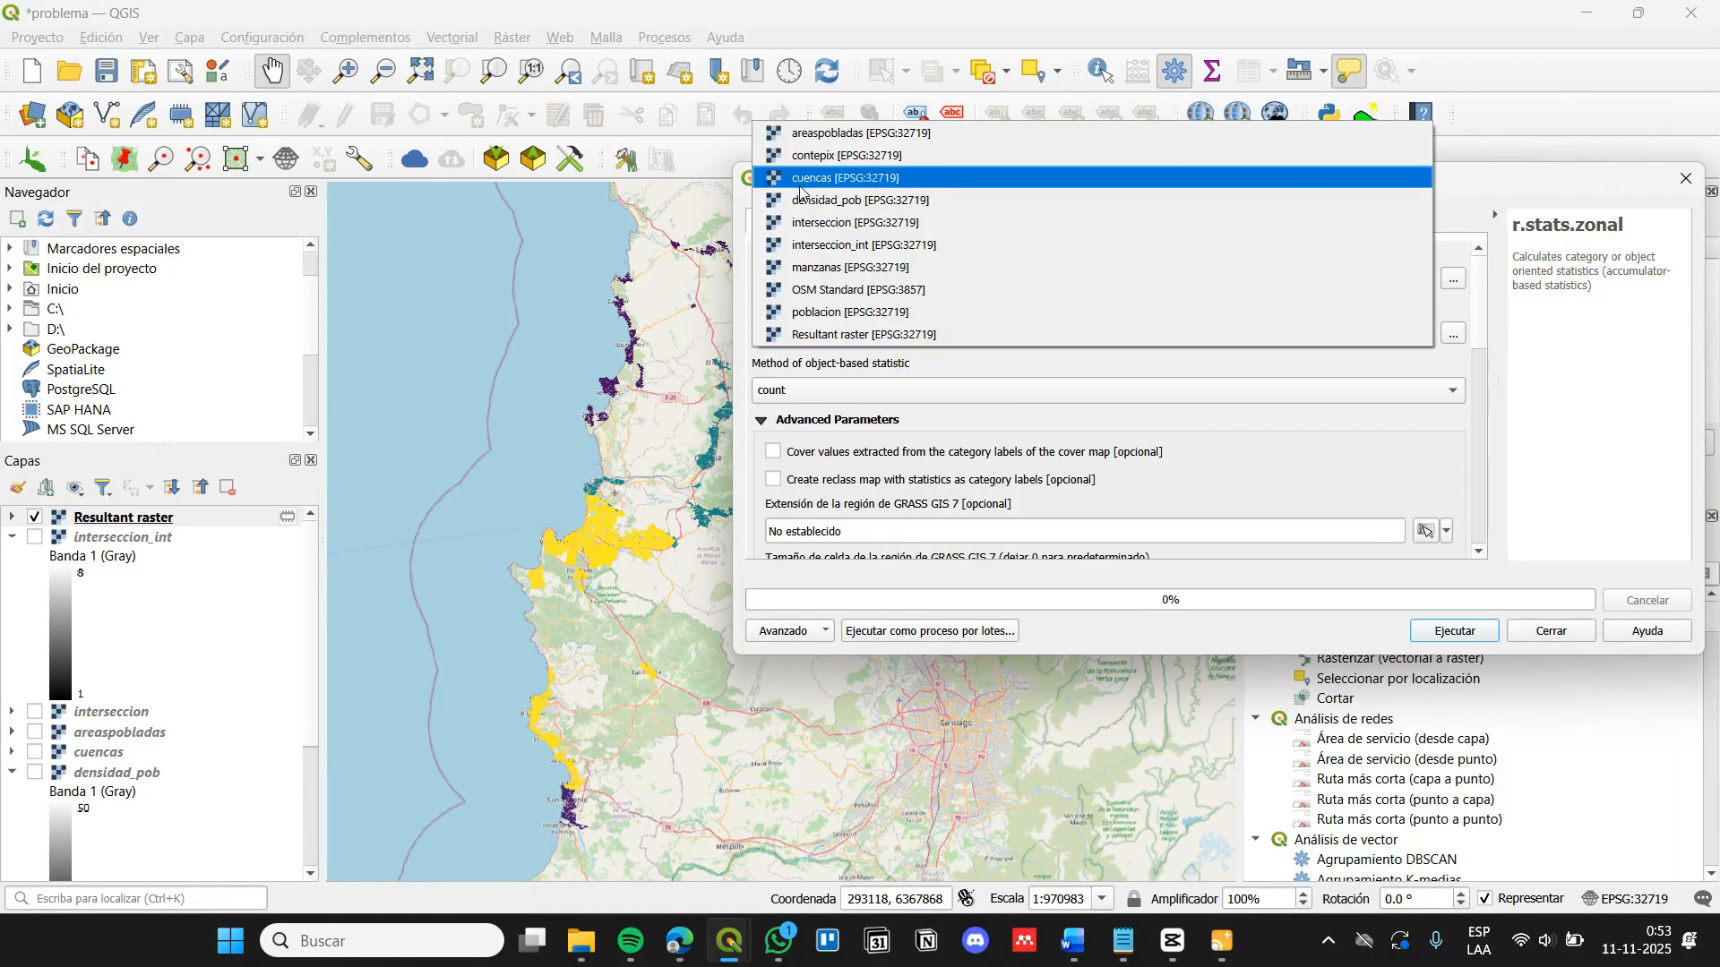
{"action": "left_click", "coordinate": [788, 197]}
{"action": "left_click", "coordinate": [814, 389]}
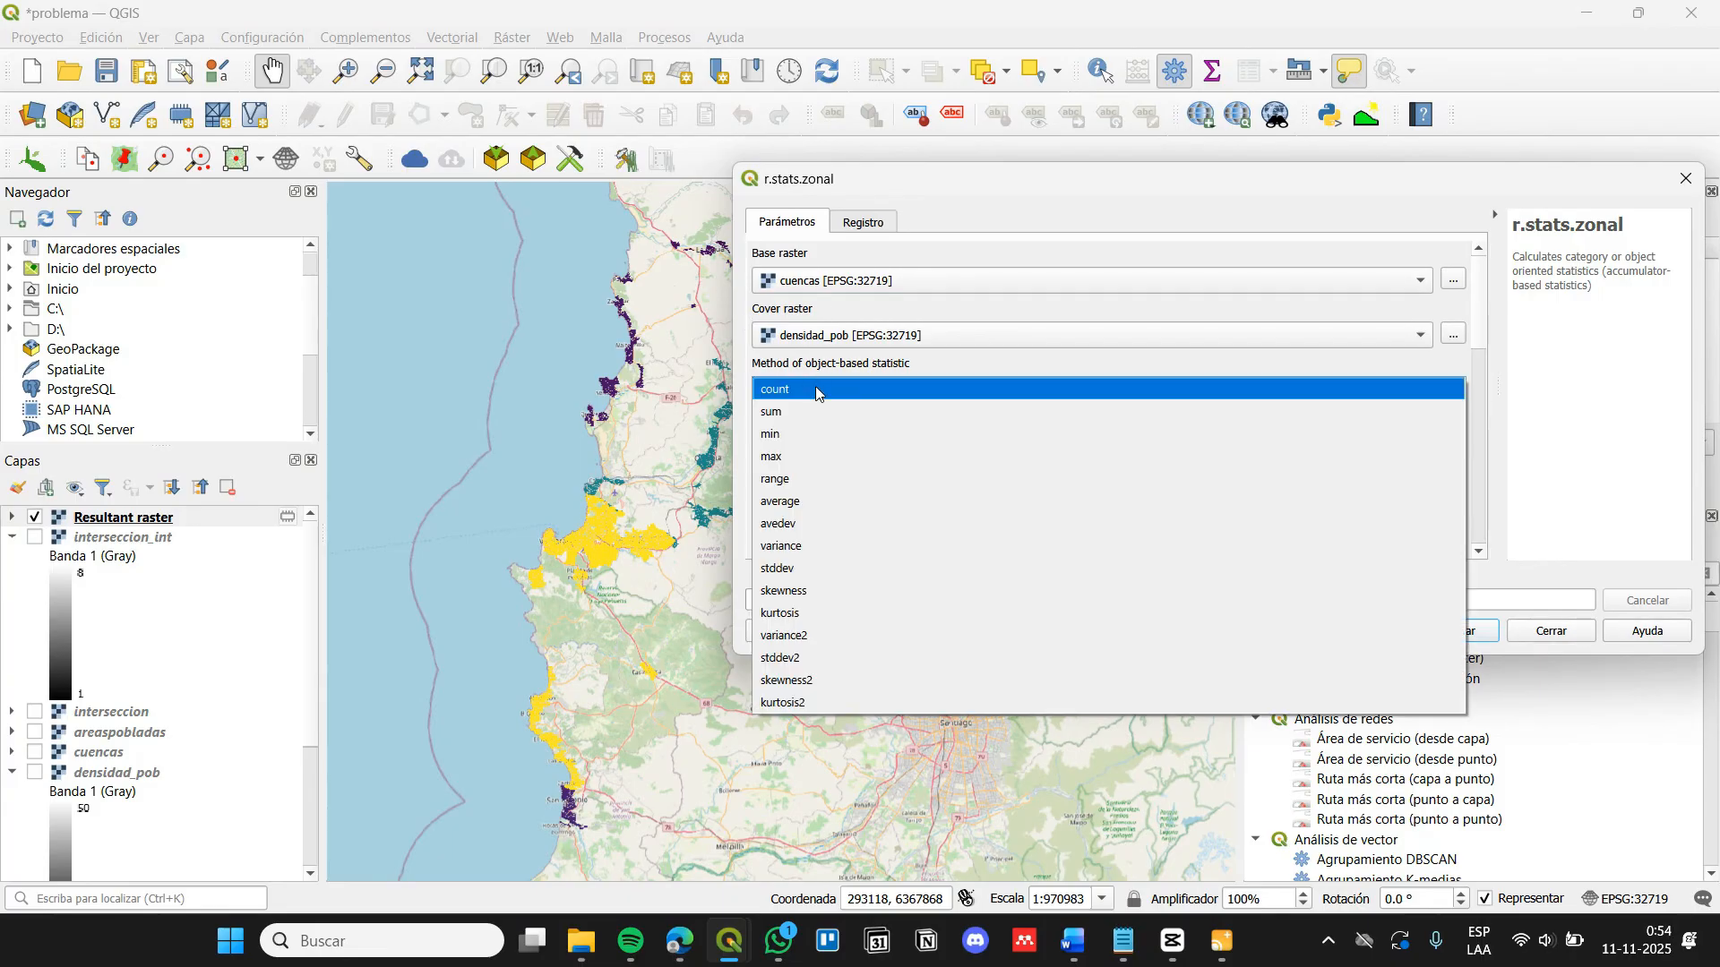
{"action": "left_click", "coordinate": [754, 403]}
{"action": "left_click", "coordinate": [1453, 632]}
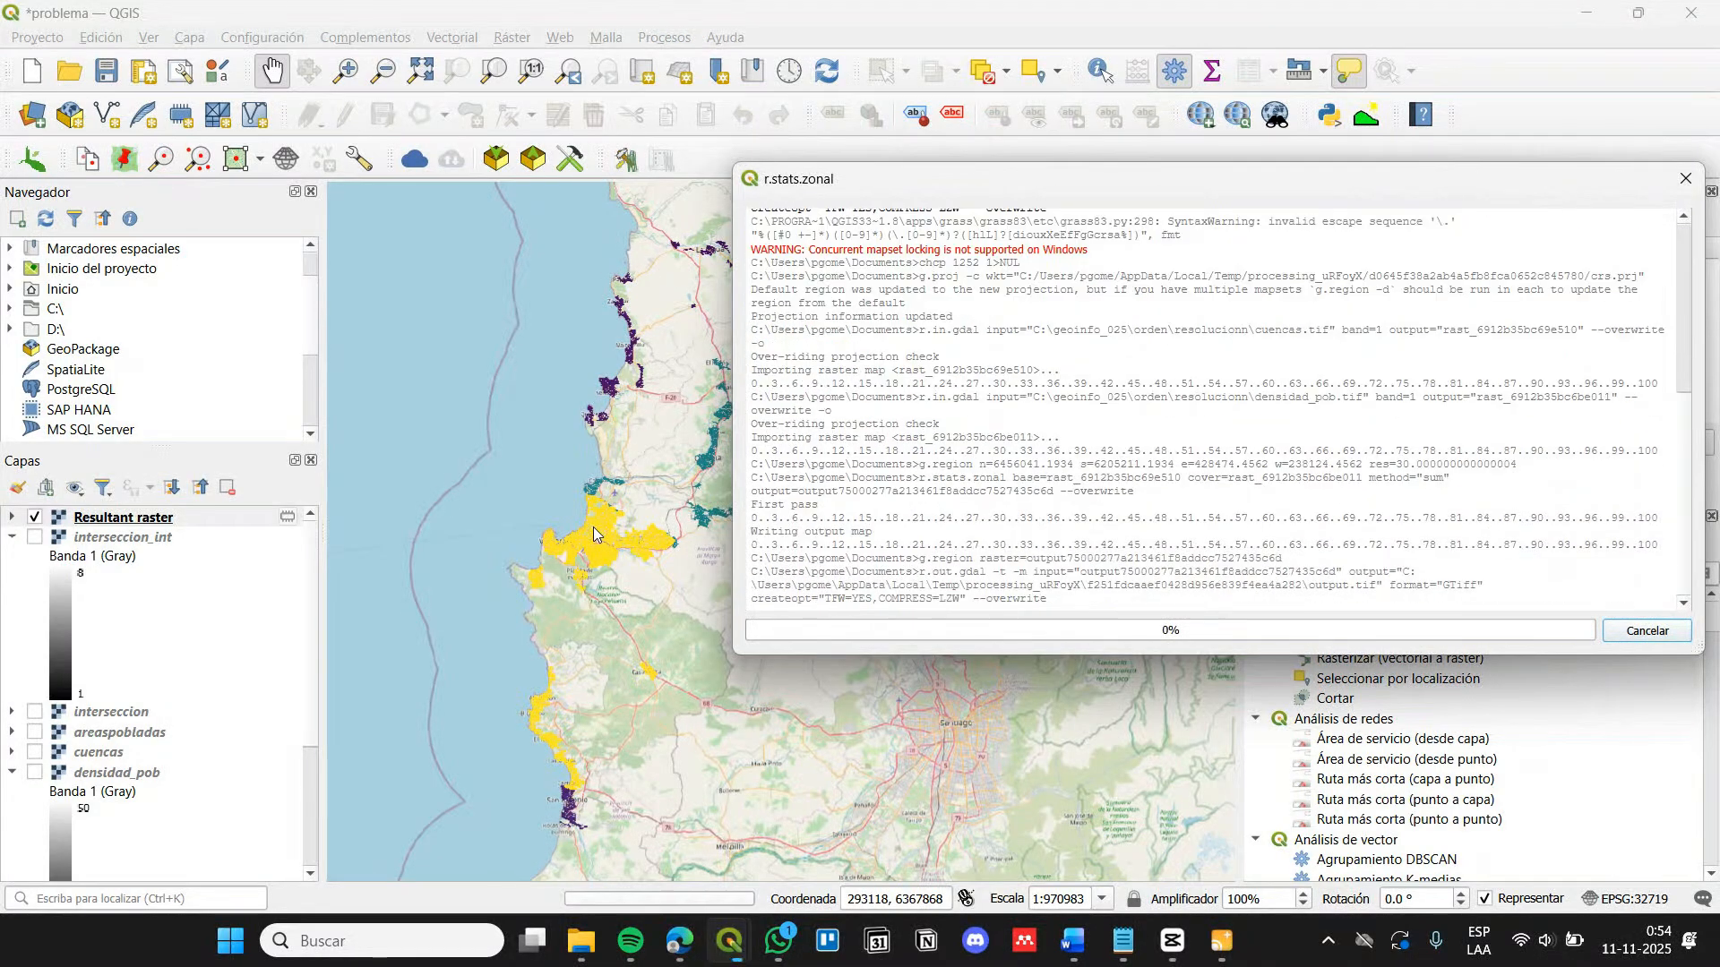
{"action": "left_click", "coordinate": [1537, 637]}
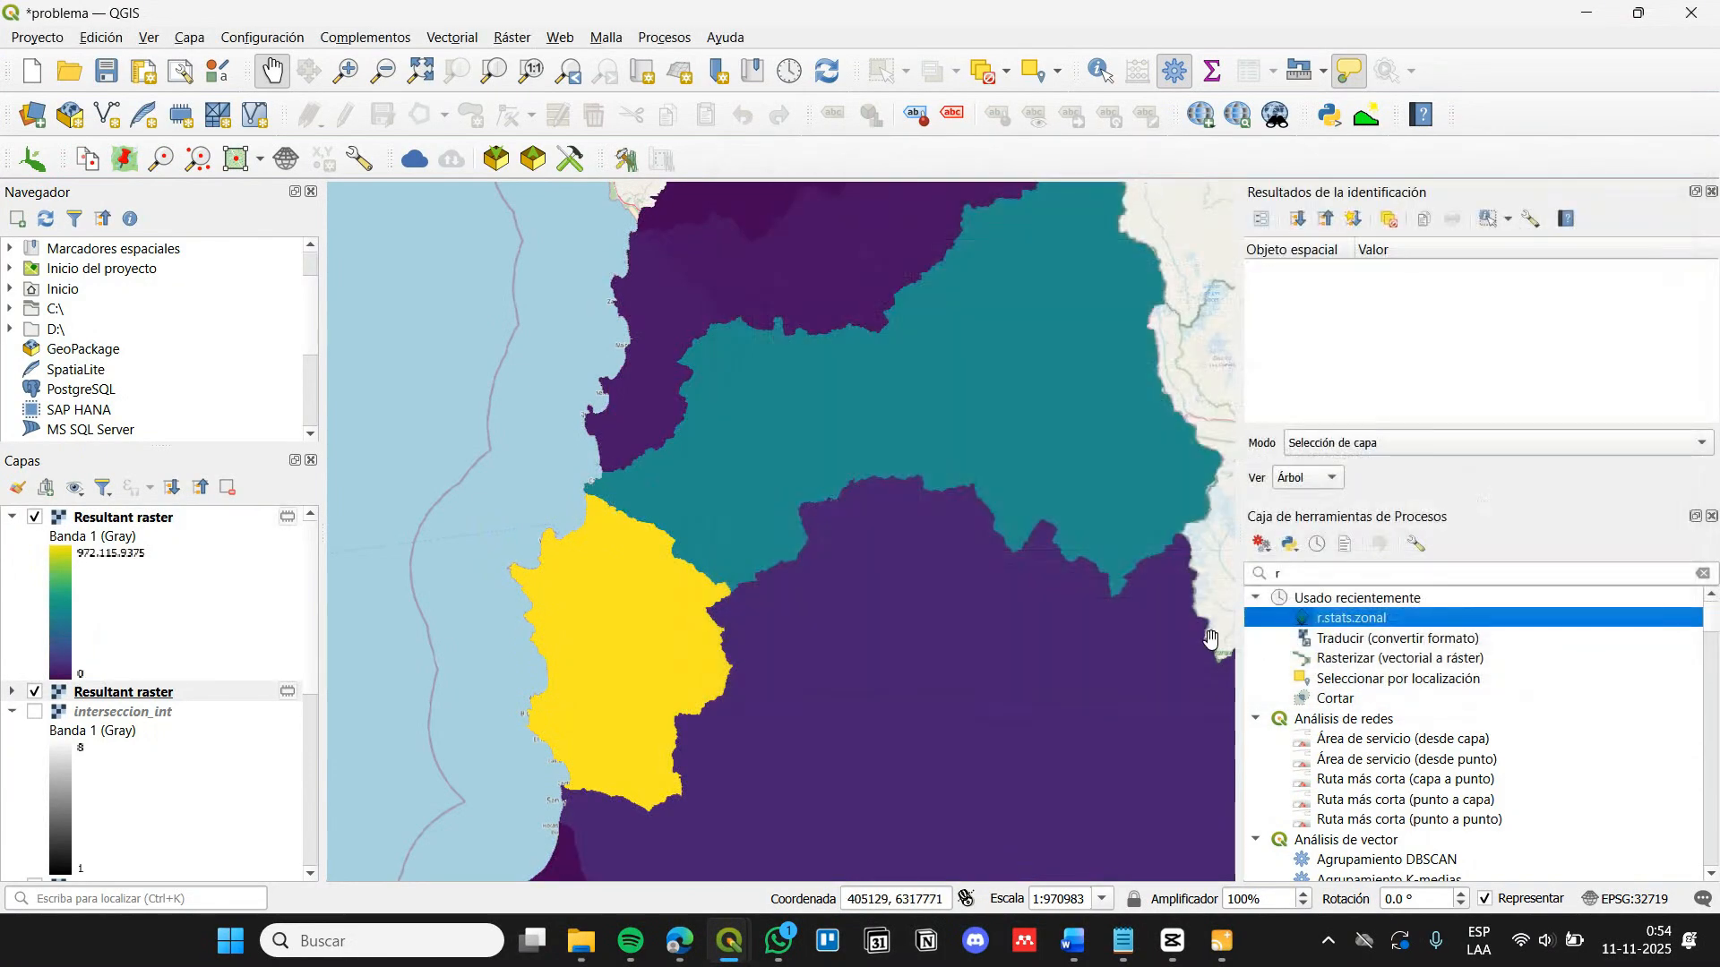
Classify the populated-areas Resultant raster by paletted/unique values with random colors
{"action": "scroll", "coordinate": [756, 537], "scroll_direction": "down", "scroll_amount": 1}
{"action": "left_click_drag", "start_coordinate": [756, 537], "coordinate": [748, 591]}
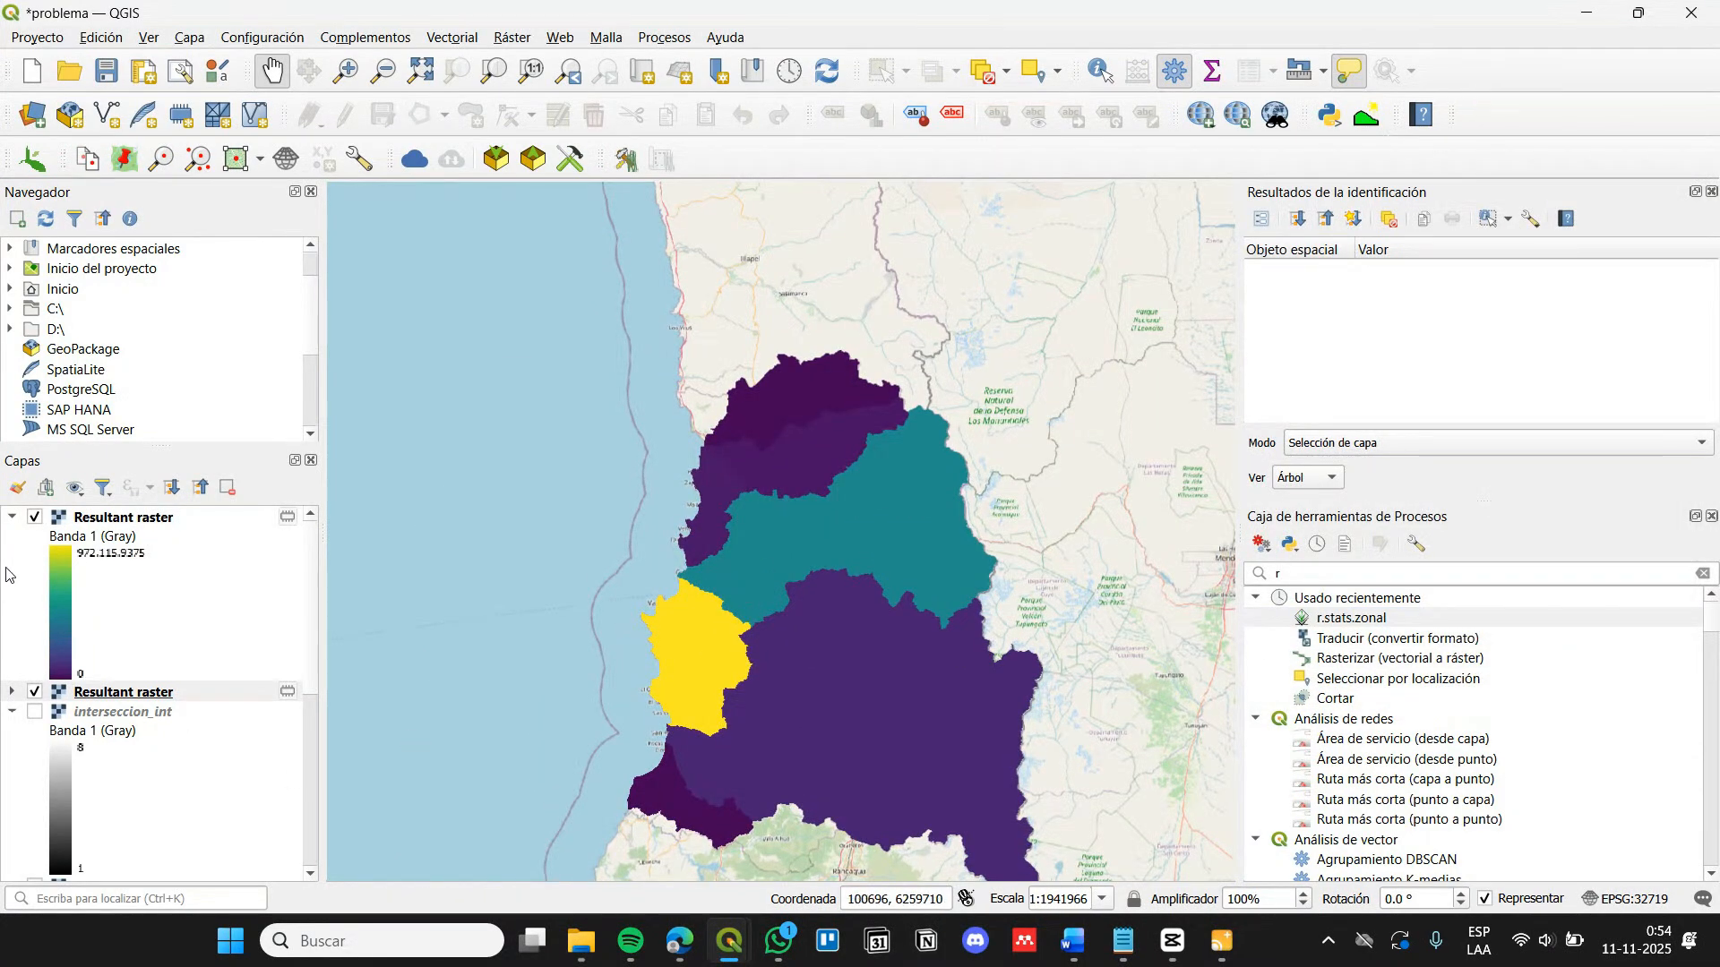
{"action": "left_click", "coordinate": [9, 692]}
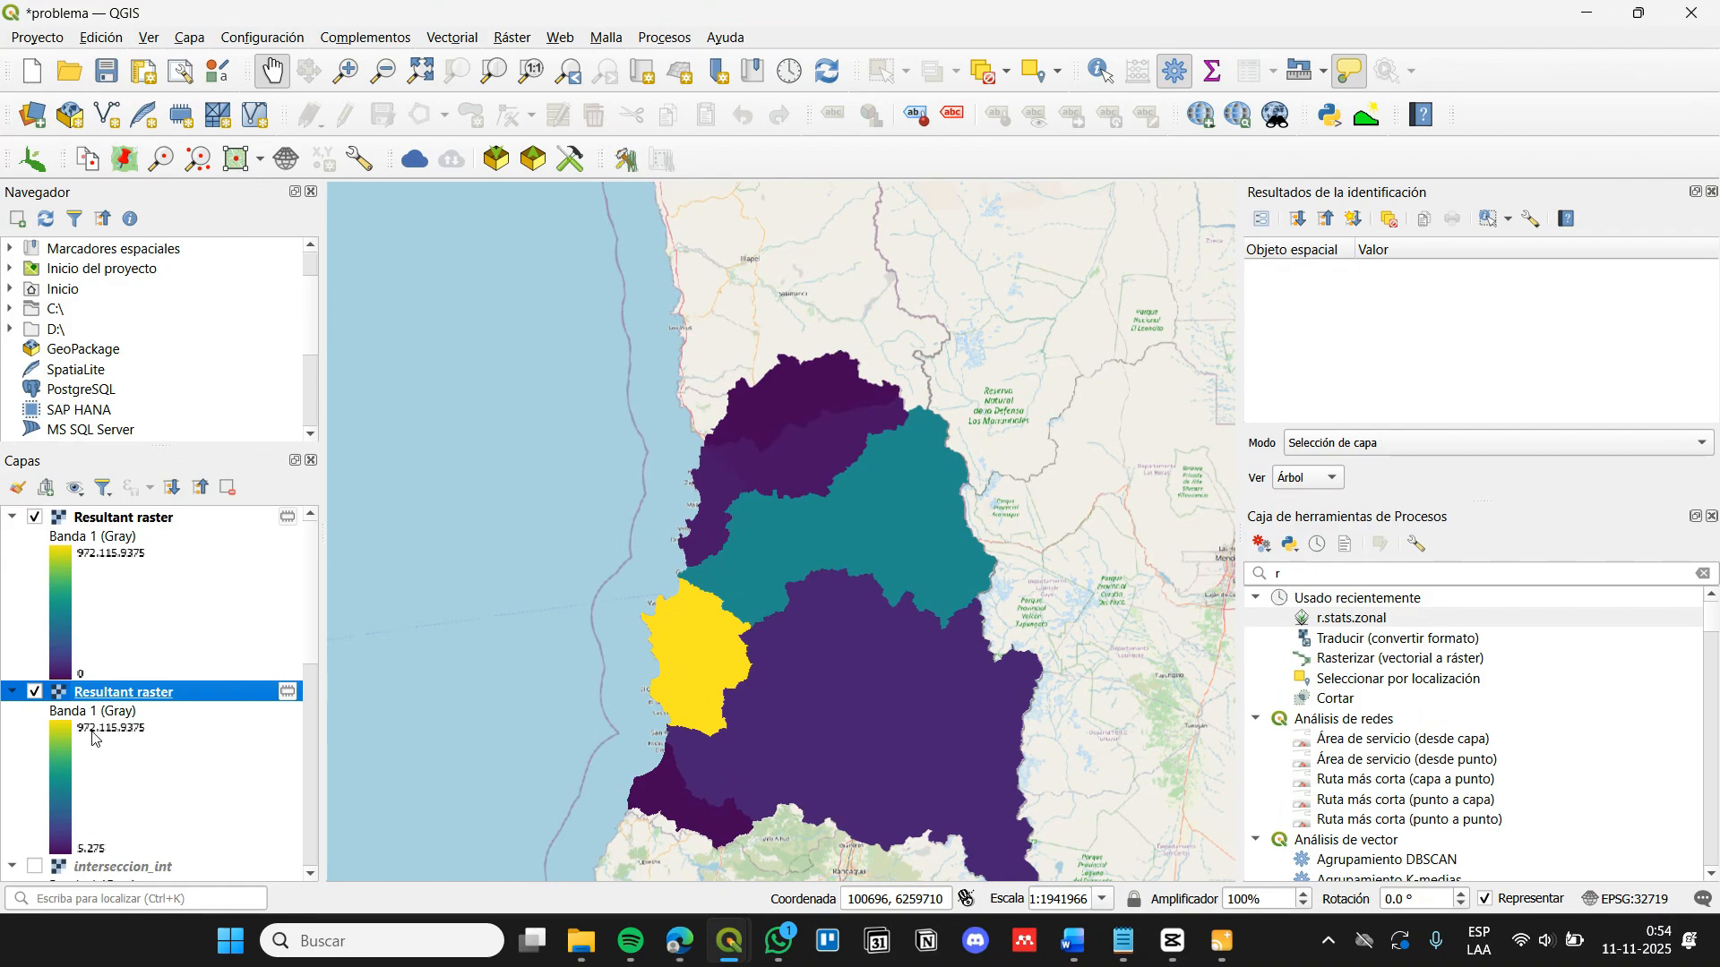
{"action": "right_click", "coordinate": [93, 696]}
{"action": "left_click", "coordinate": [179, 673]}
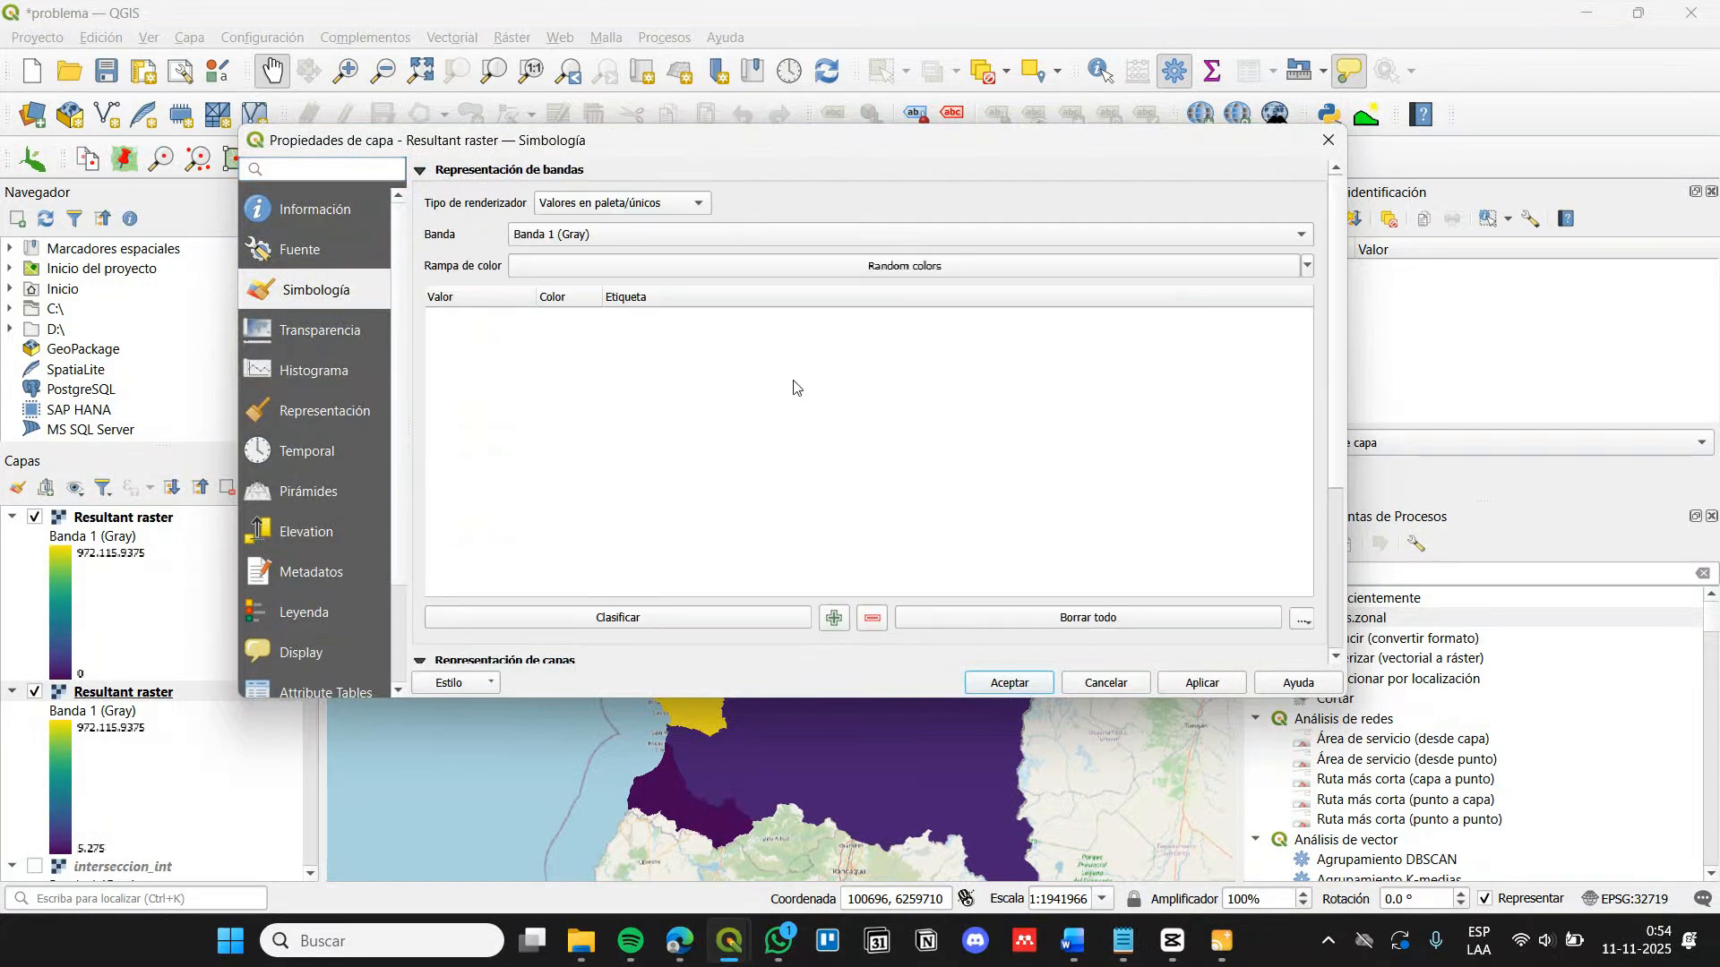
{"action": "left_click", "coordinate": [618, 617]}
{"action": "left_click", "coordinate": [1202, 682]}
{"action": "left_click", "coordinate": [1009, 683]}
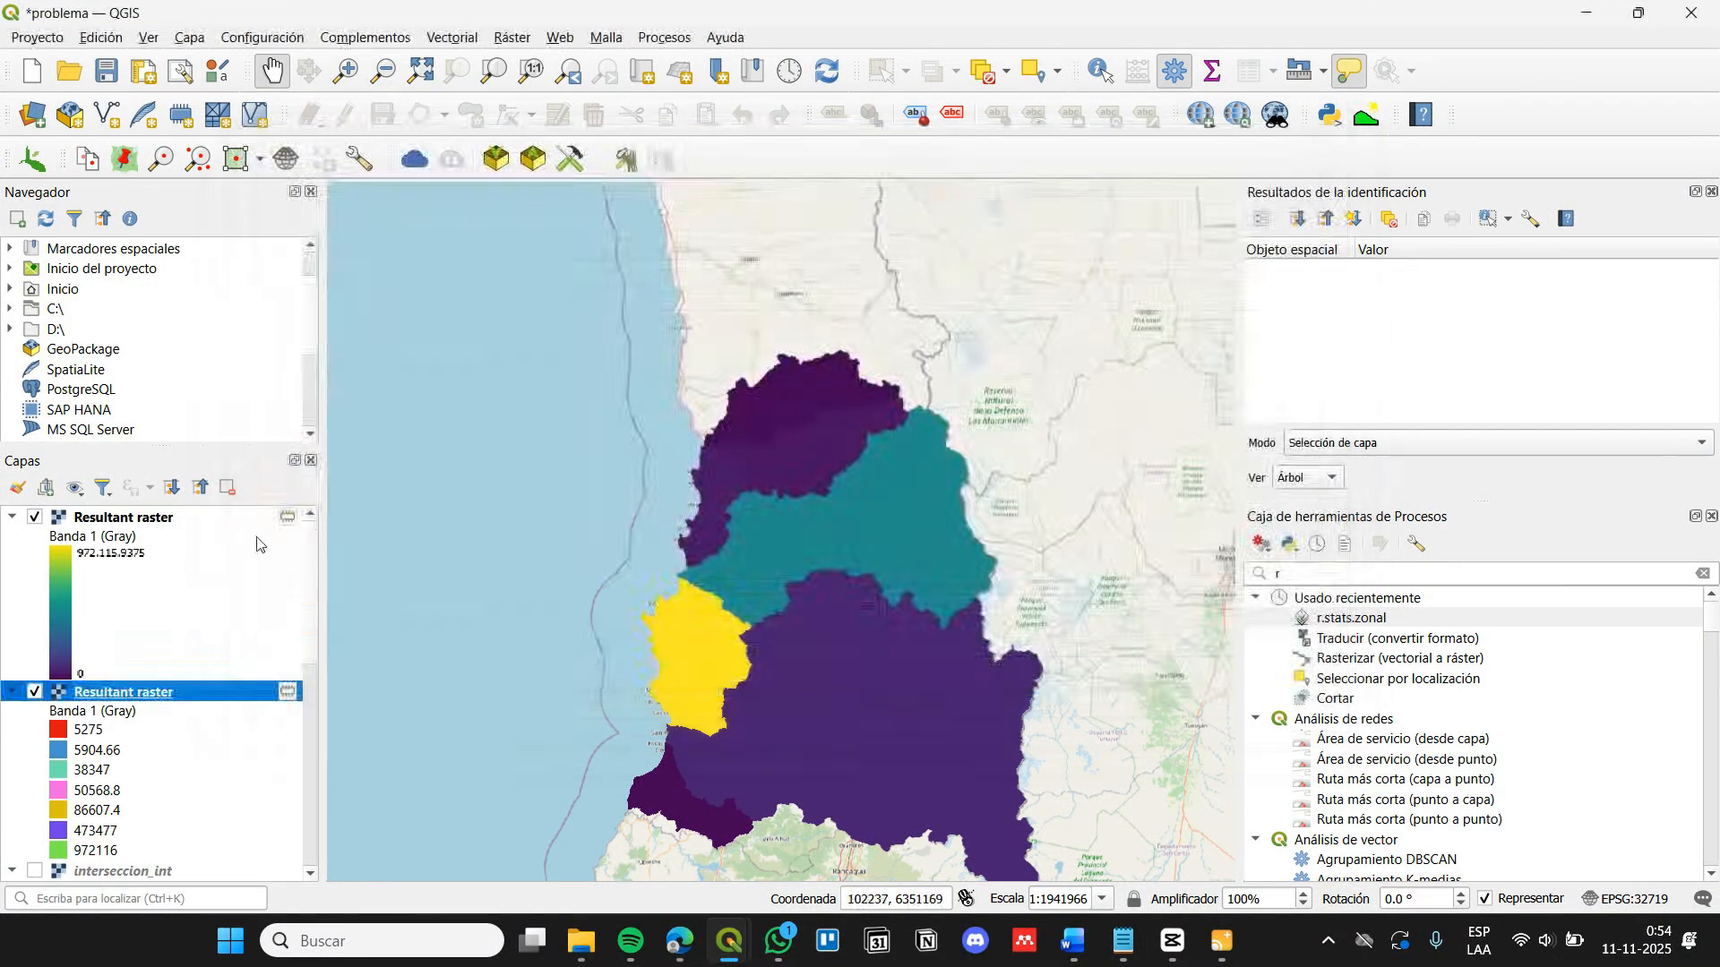
Classify the newly created basin-wide Resultant raster by paletted/unique values with random colors
{"action": "right_click", "coordinate": [206, 516]}
{"action": "left_click", "coordinate": [367, 489]}
{"action": "left_click", "coordinate": [622, 203]}
{"action": "left_click", "coordinate": [609, 153]}
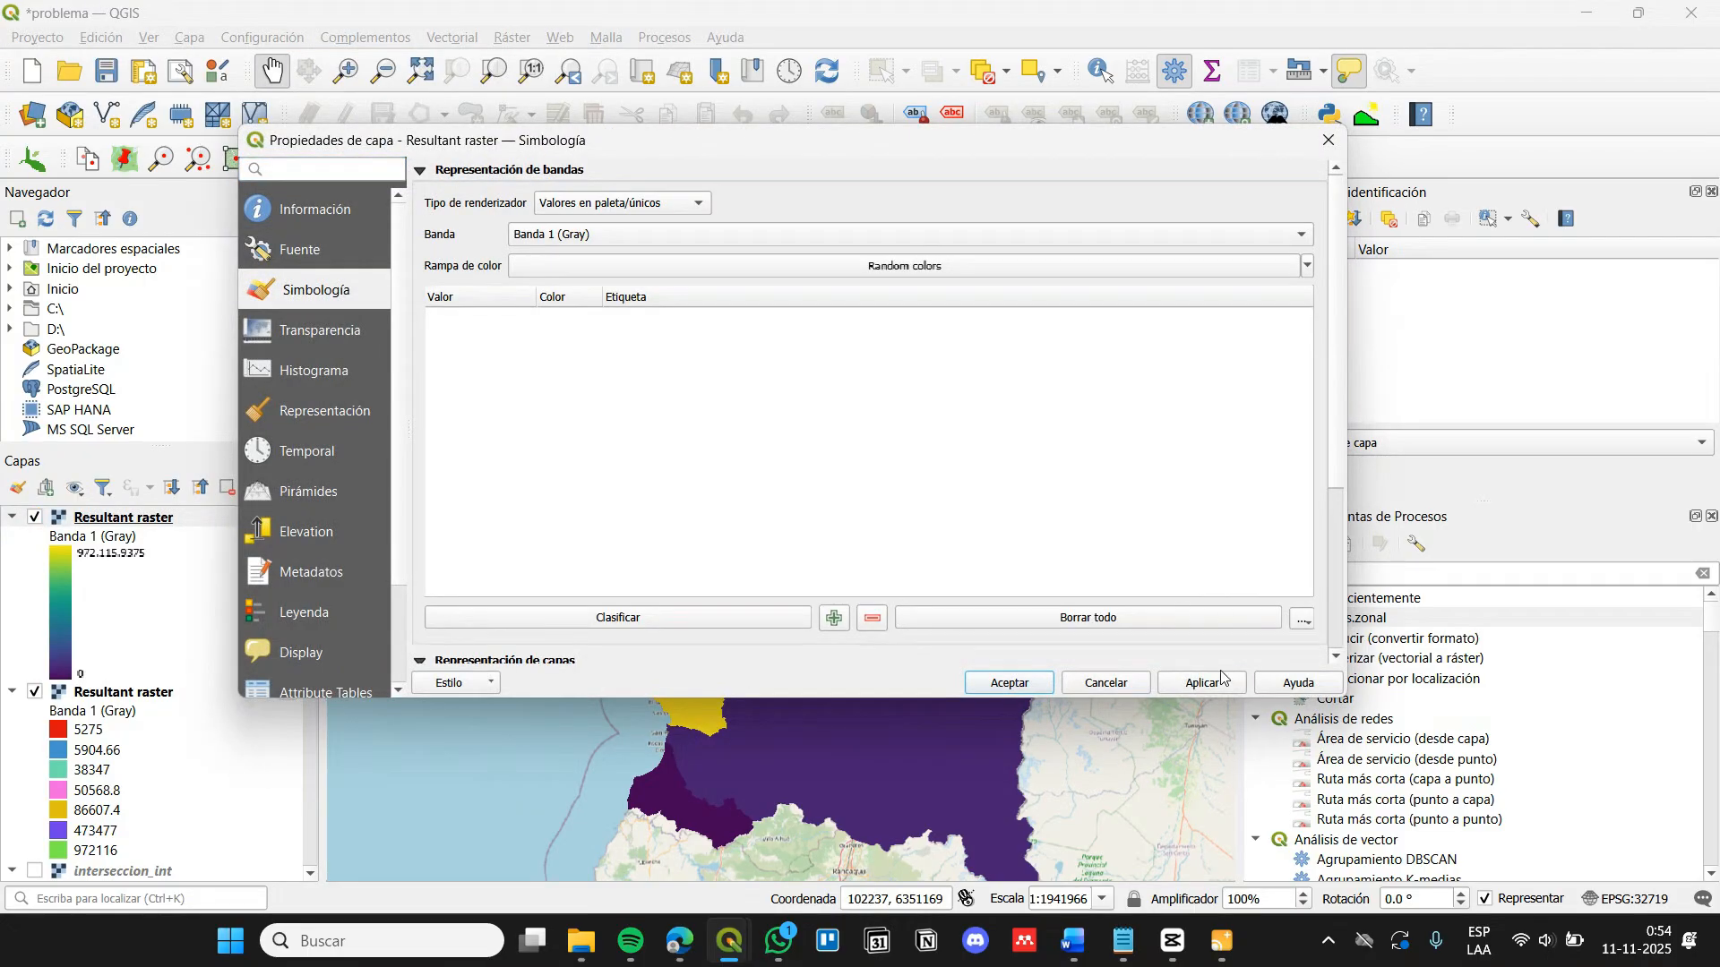
{"action": "left_click", "coordinate": [1223, 678]}
{"action": "left_click", "coordinate": [658, 617]}
{"action": "left_click", "coordinate": [1202, 682]}
{"action": "left_click", "coordinate": [1009, 683]}
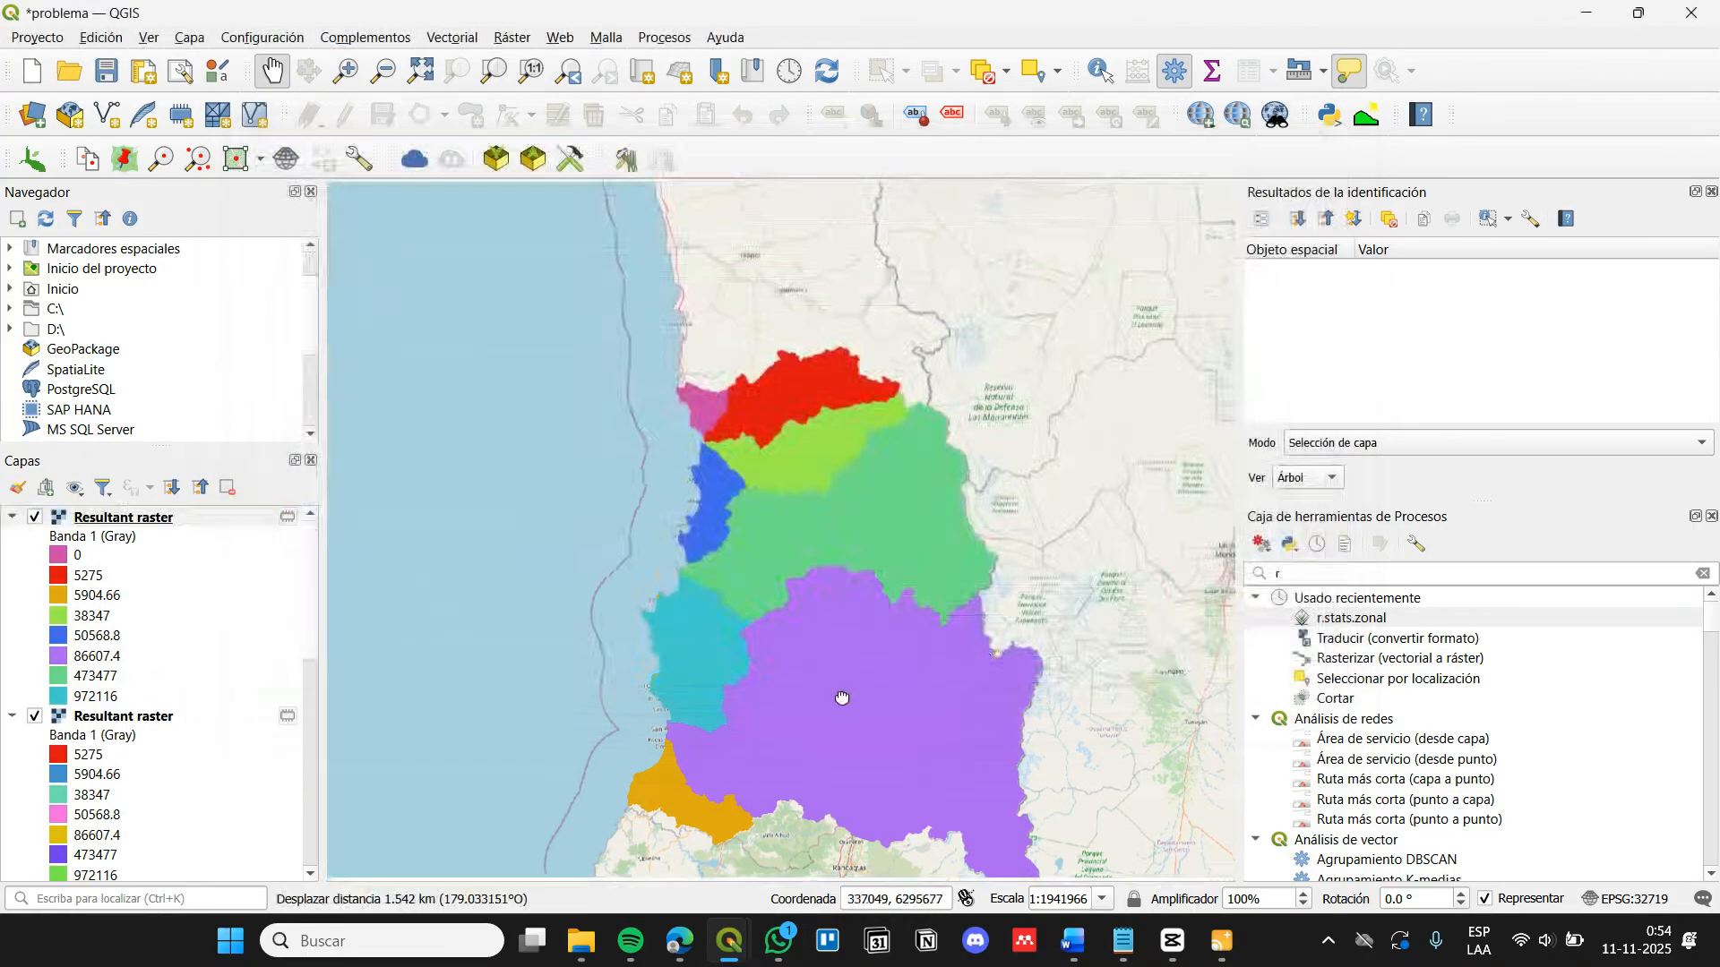
Hide the basin-wide Resultant raster and enlarge the layer list to fit both rasters' legends
{"action": "left_click", "coordinate": [34, 517]}
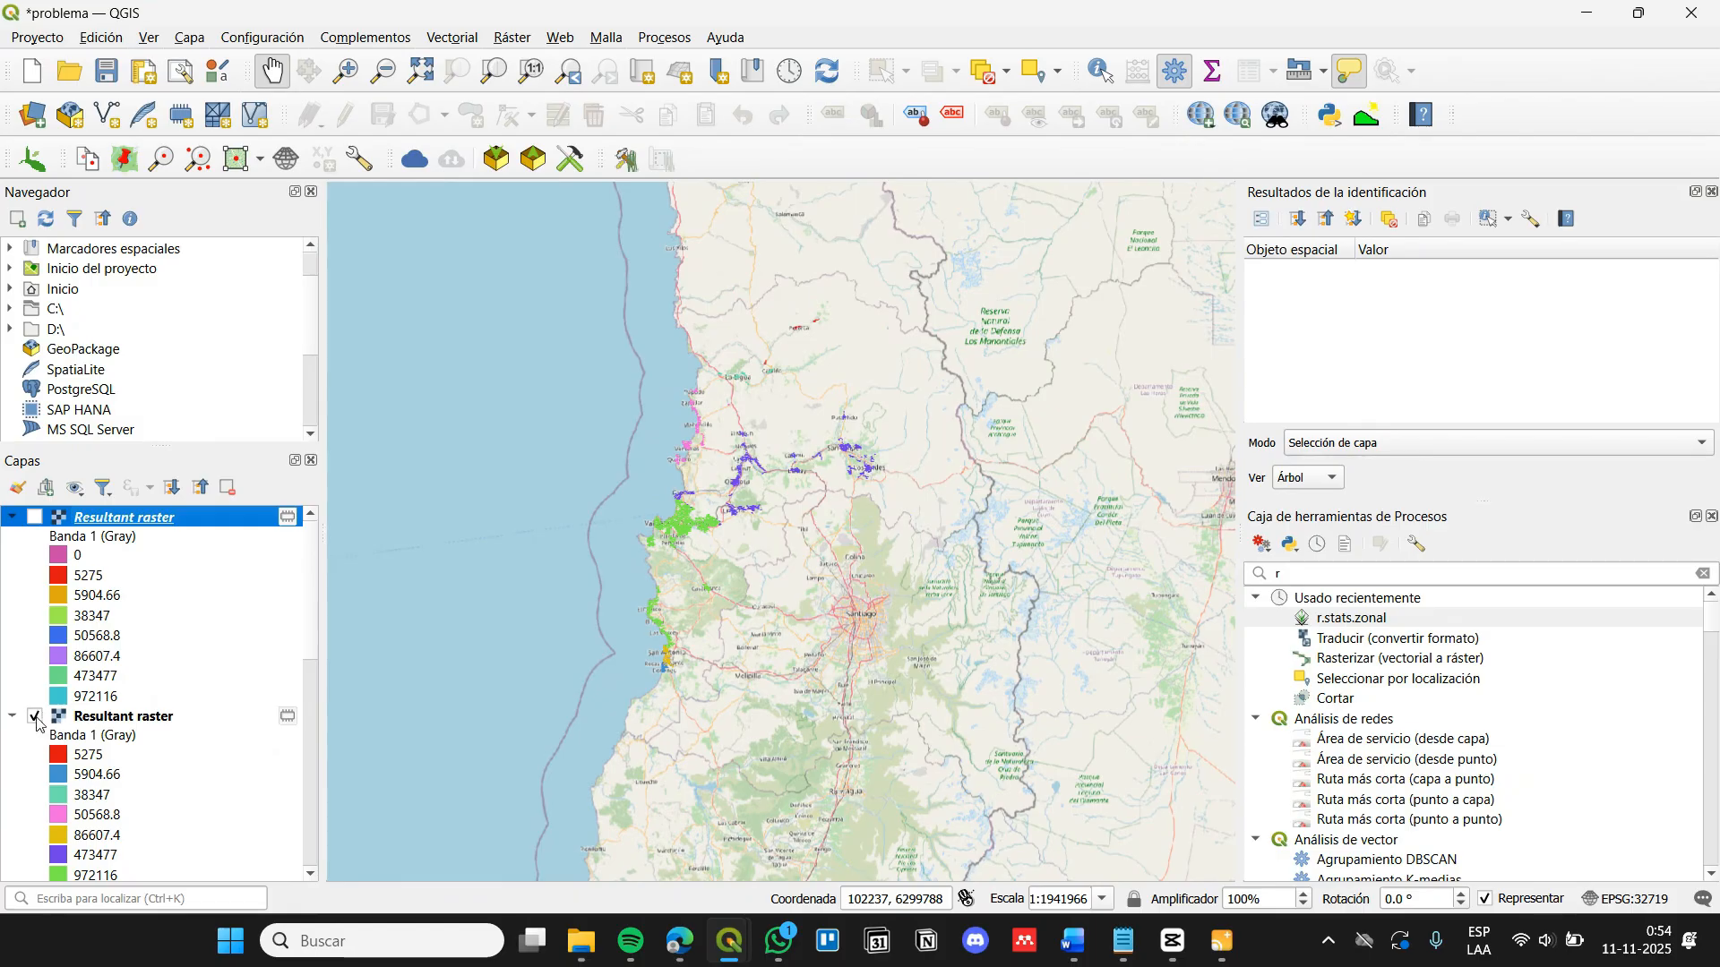
{"action": "scroll", "coordinate": [116, 752], "scroll_direction": "down", "scroll_amount": 2}
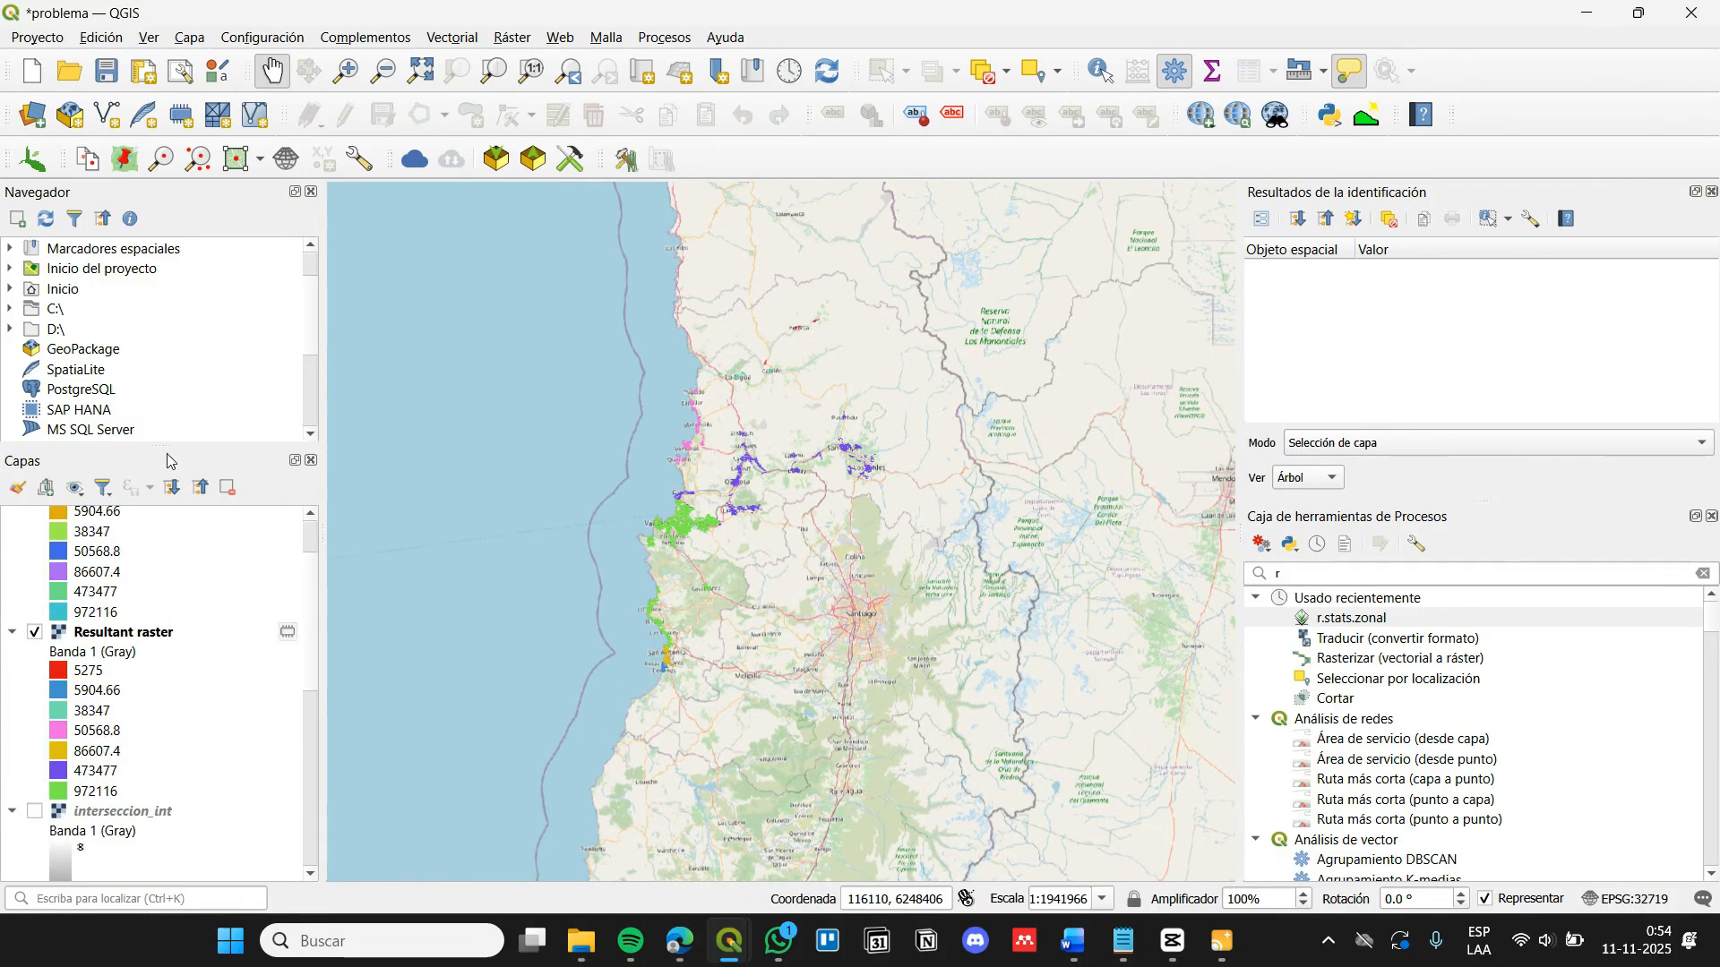
{"action": "left_click_drag", "start_coordinate": [167, 454], "coordinate": [166, 347]}
Review the population values in the populated-areas raster's legend and the 0 class in the basin-wide raster's legend
{"action": "left_click", "coordinate": [87, 772]}
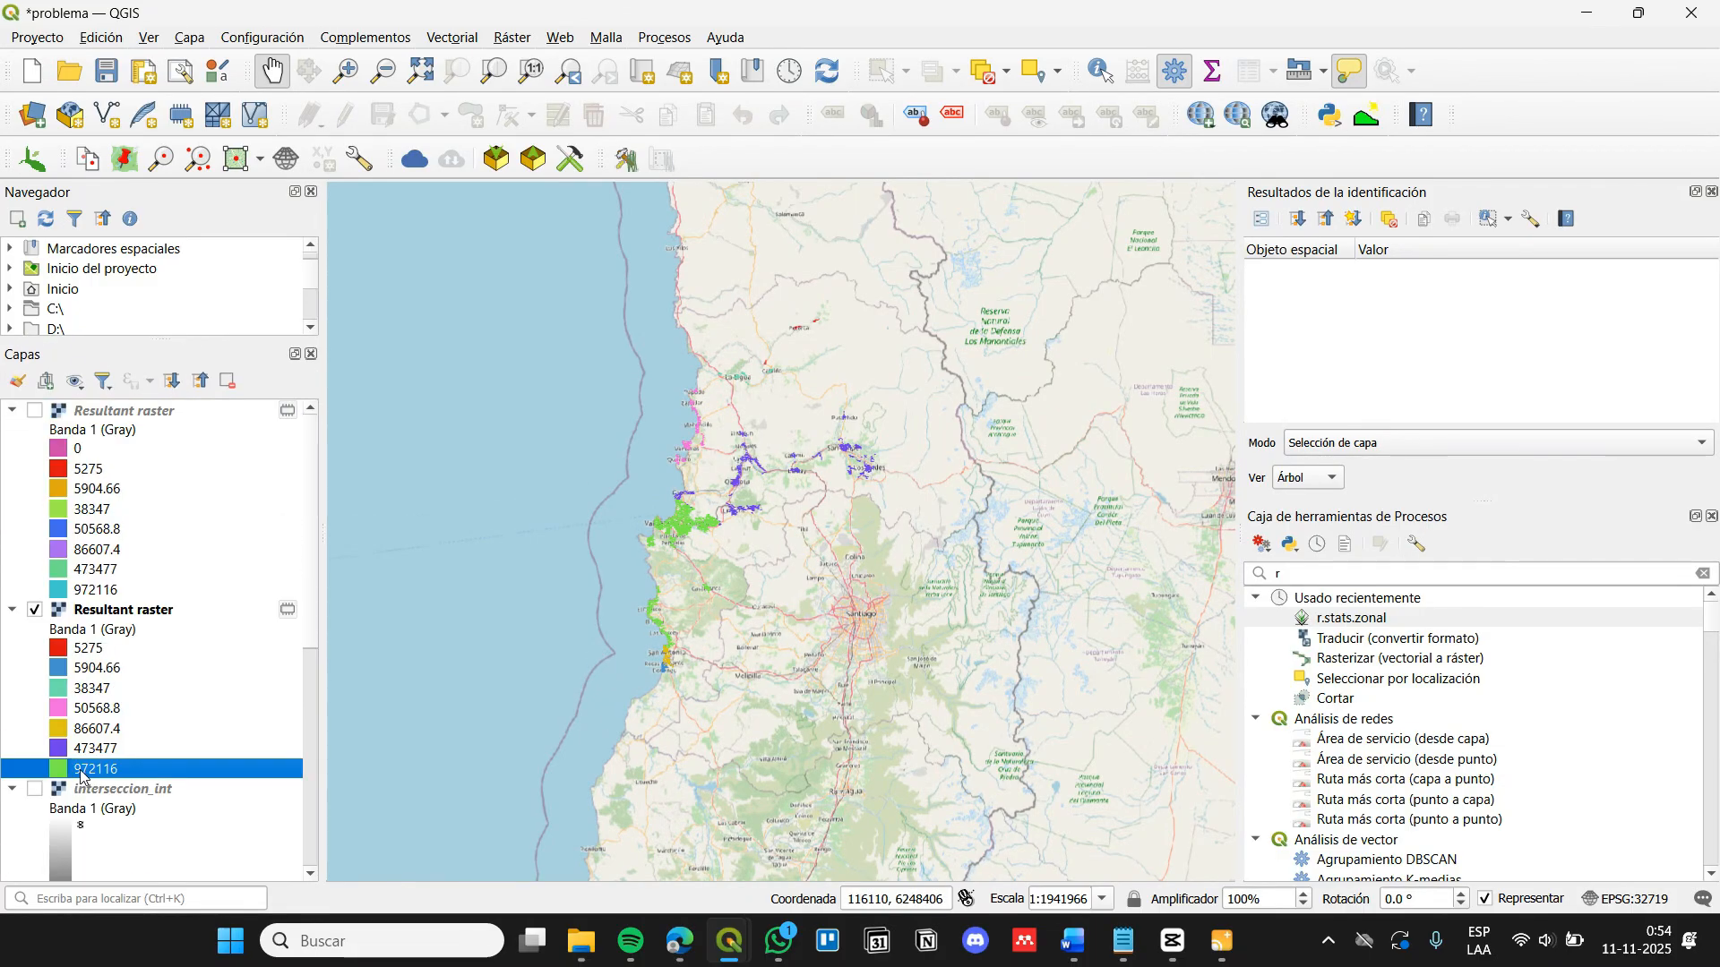
{"action": "left_click", "coordinate": [91, 752]}
{"action": "left_click", "coordinate": [107, 730]}
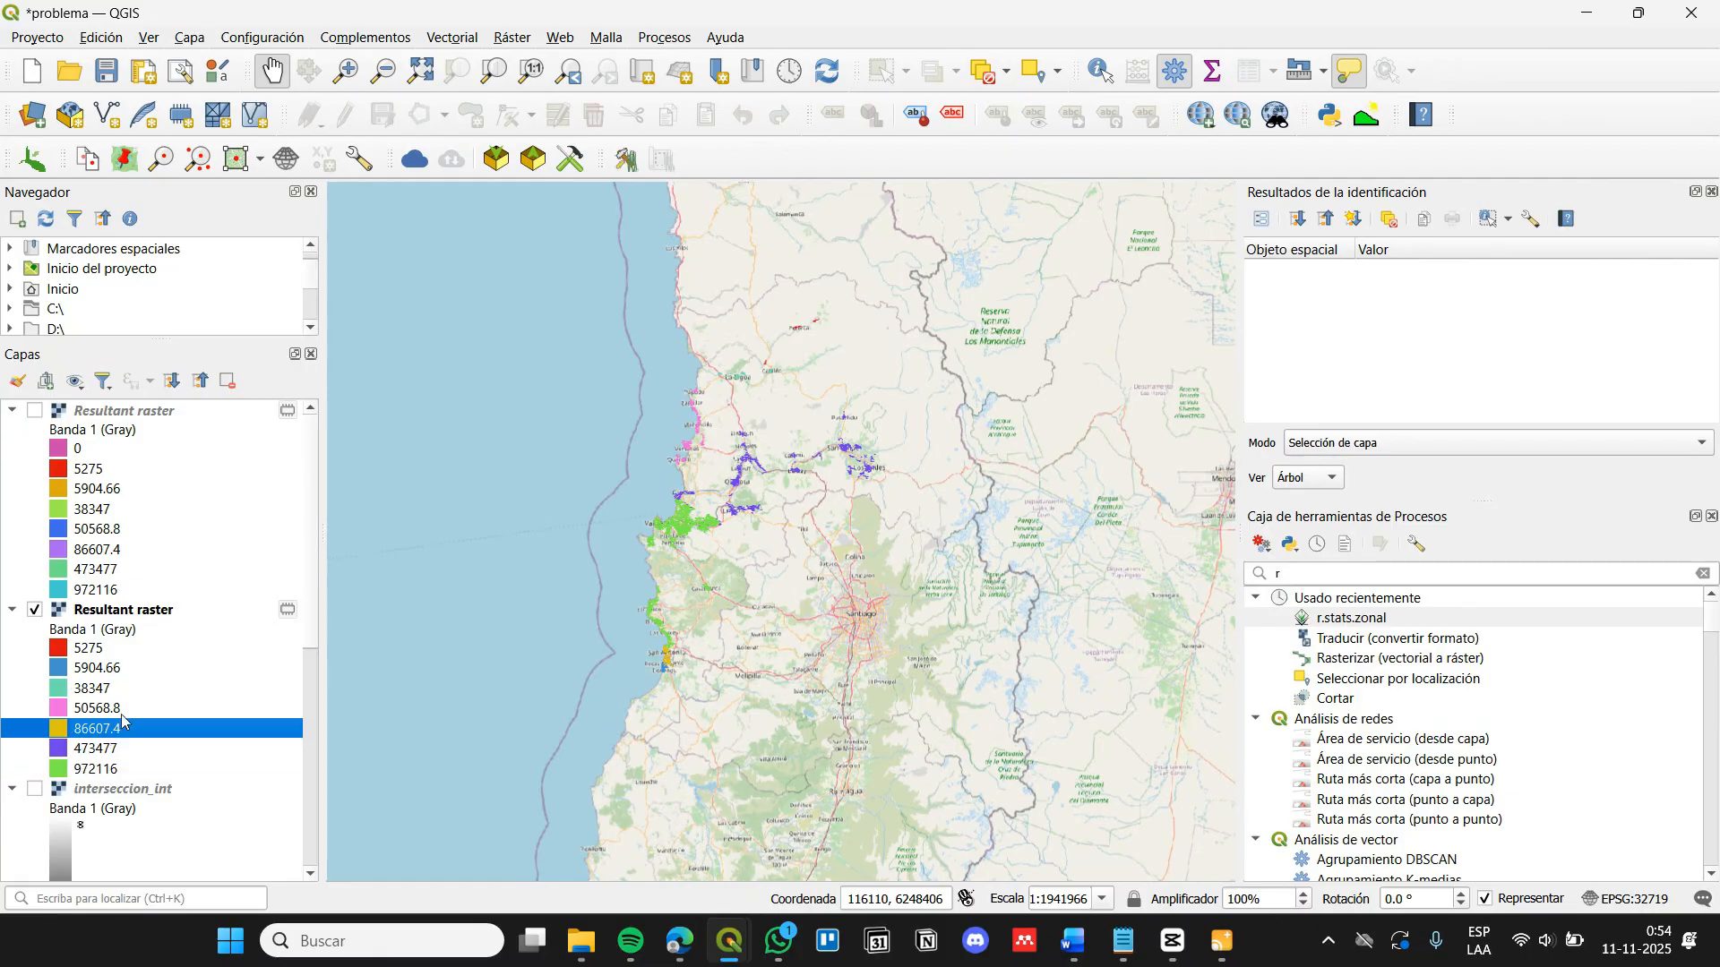
{"action": "left_click", "coordinate": [54, 710]}
{"action": "left_click", "coordinate": [123, 535]}
{"action": "left_click", "coordinate": [87, 669]}
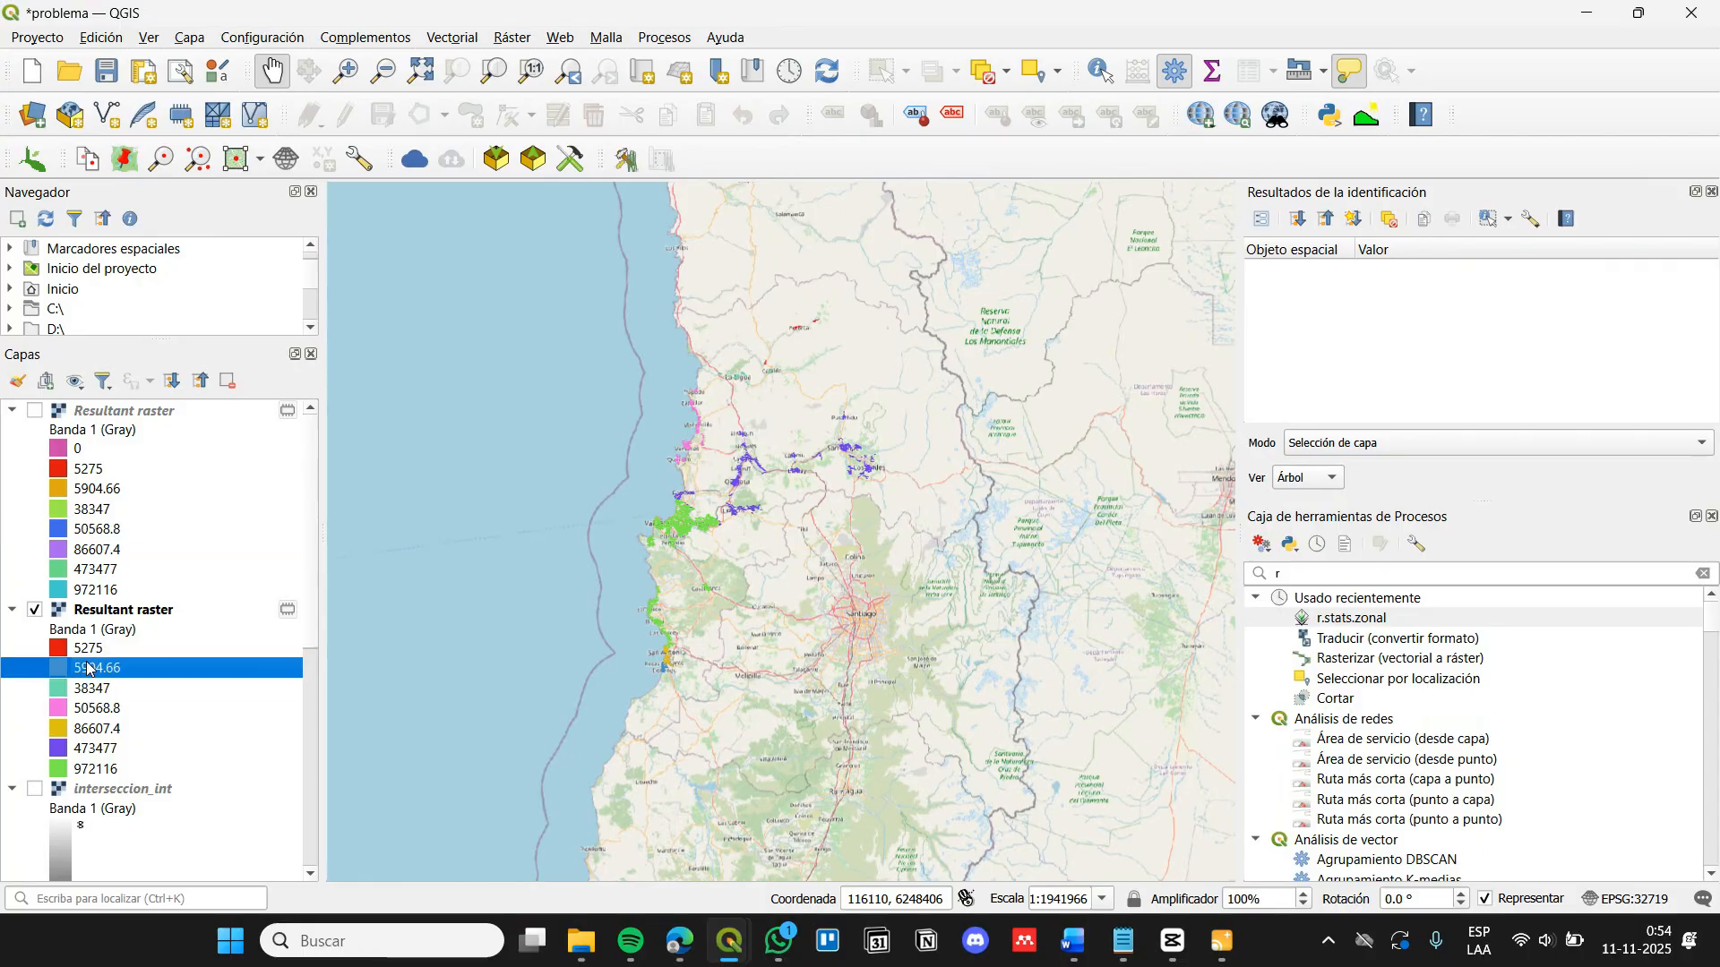
{"action": "left_click", "coordinate": [90, 647]}
{"action": "left_click", "coordinate": [82, 450]}
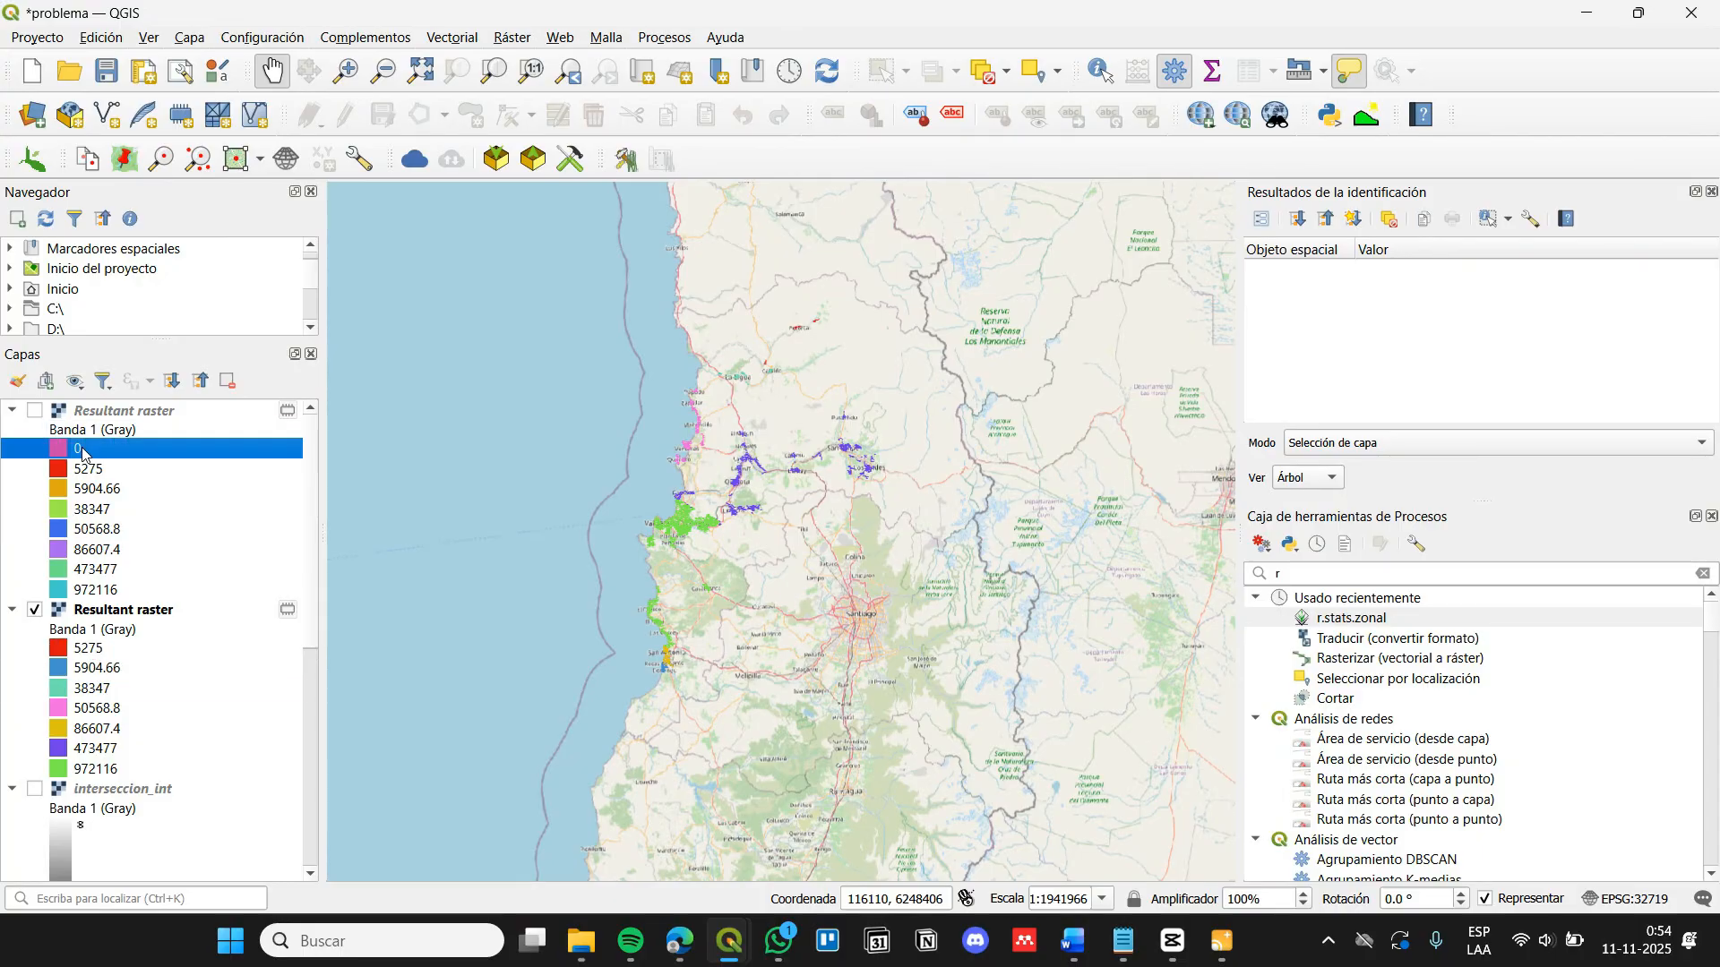
Examine the basin with class 0 on the northern coast by temporarily showing the basin-wide Resultant raster over the populated areas
{"action": "left_click", "coordinate": [35, 410]}
{"action": "scroll", "coordinate": [674, 321], "scroll_direction": "up", "scroll_amount": 2}
{"action": "left_click_drag", "start_coordinate": [751, 278], "coordinate": [715, 595]}
{"action": "scroll", "coordinate": [641, 503], "scroll_direction": "up", "scroll_amount": 1}
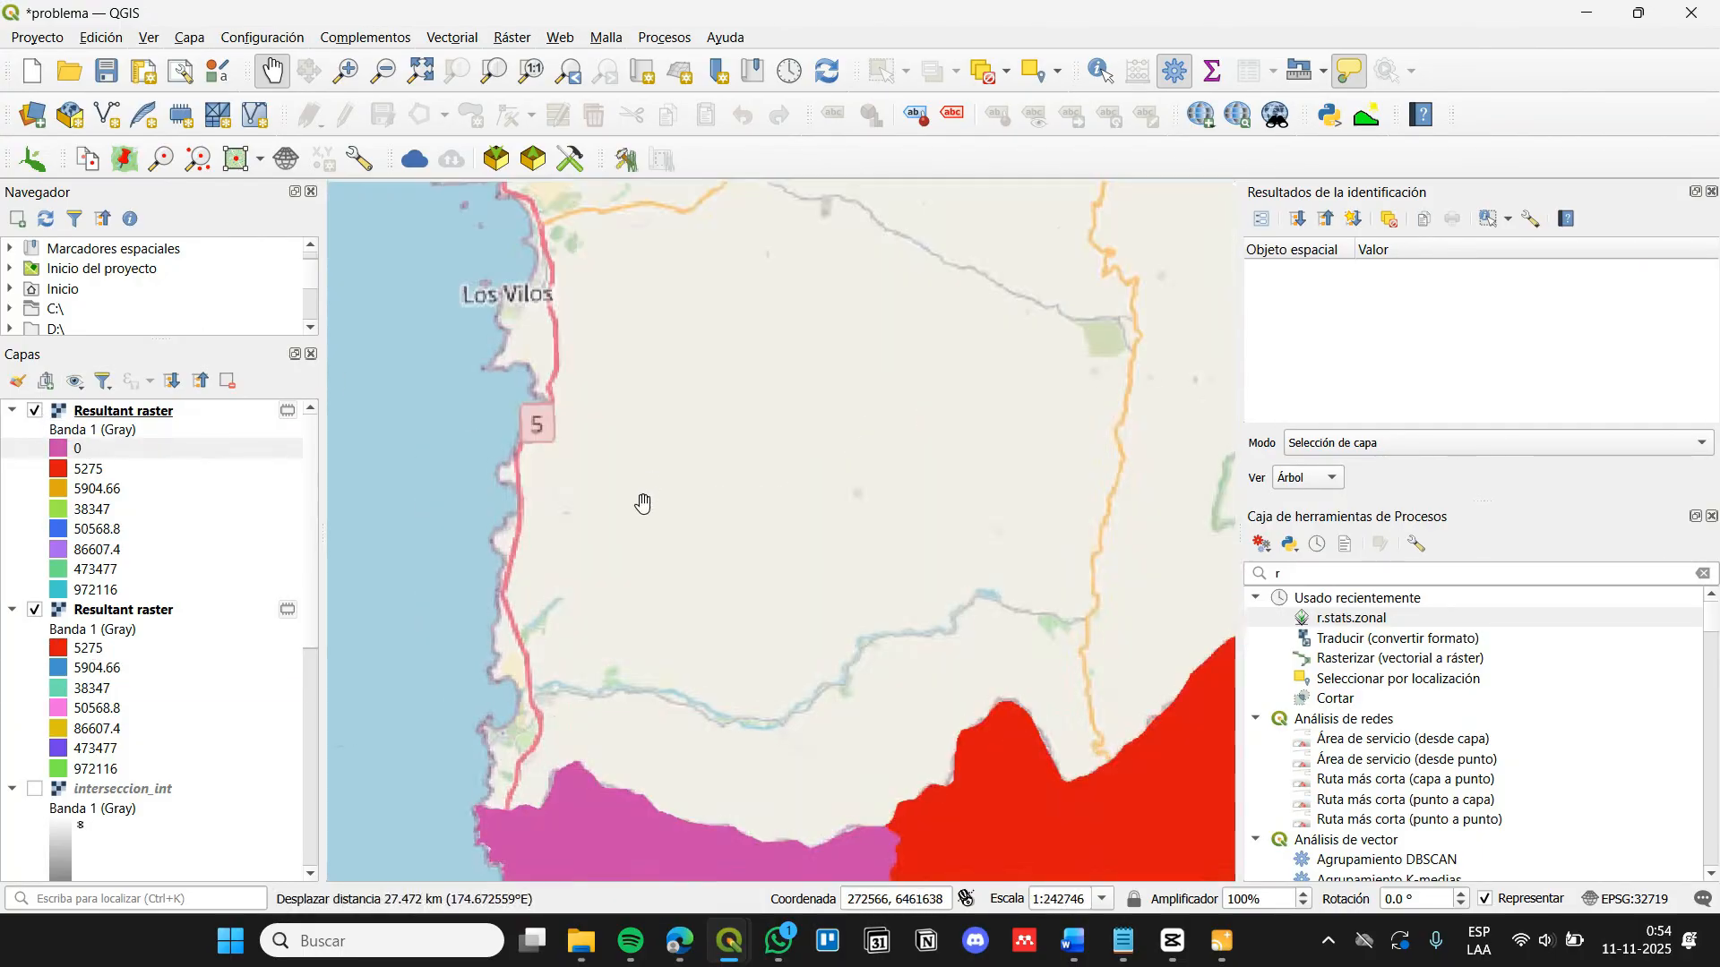
{"action": "scroll", "coordinate": [641, 503], "scroll_direction": "down", "scroll_amount": 1}
{"action": "left_click_drag", "start_coordinate": [673, 699], "coordinate": [680, 434]}
{"action": "left_click", "coordinate": [35, 410]}
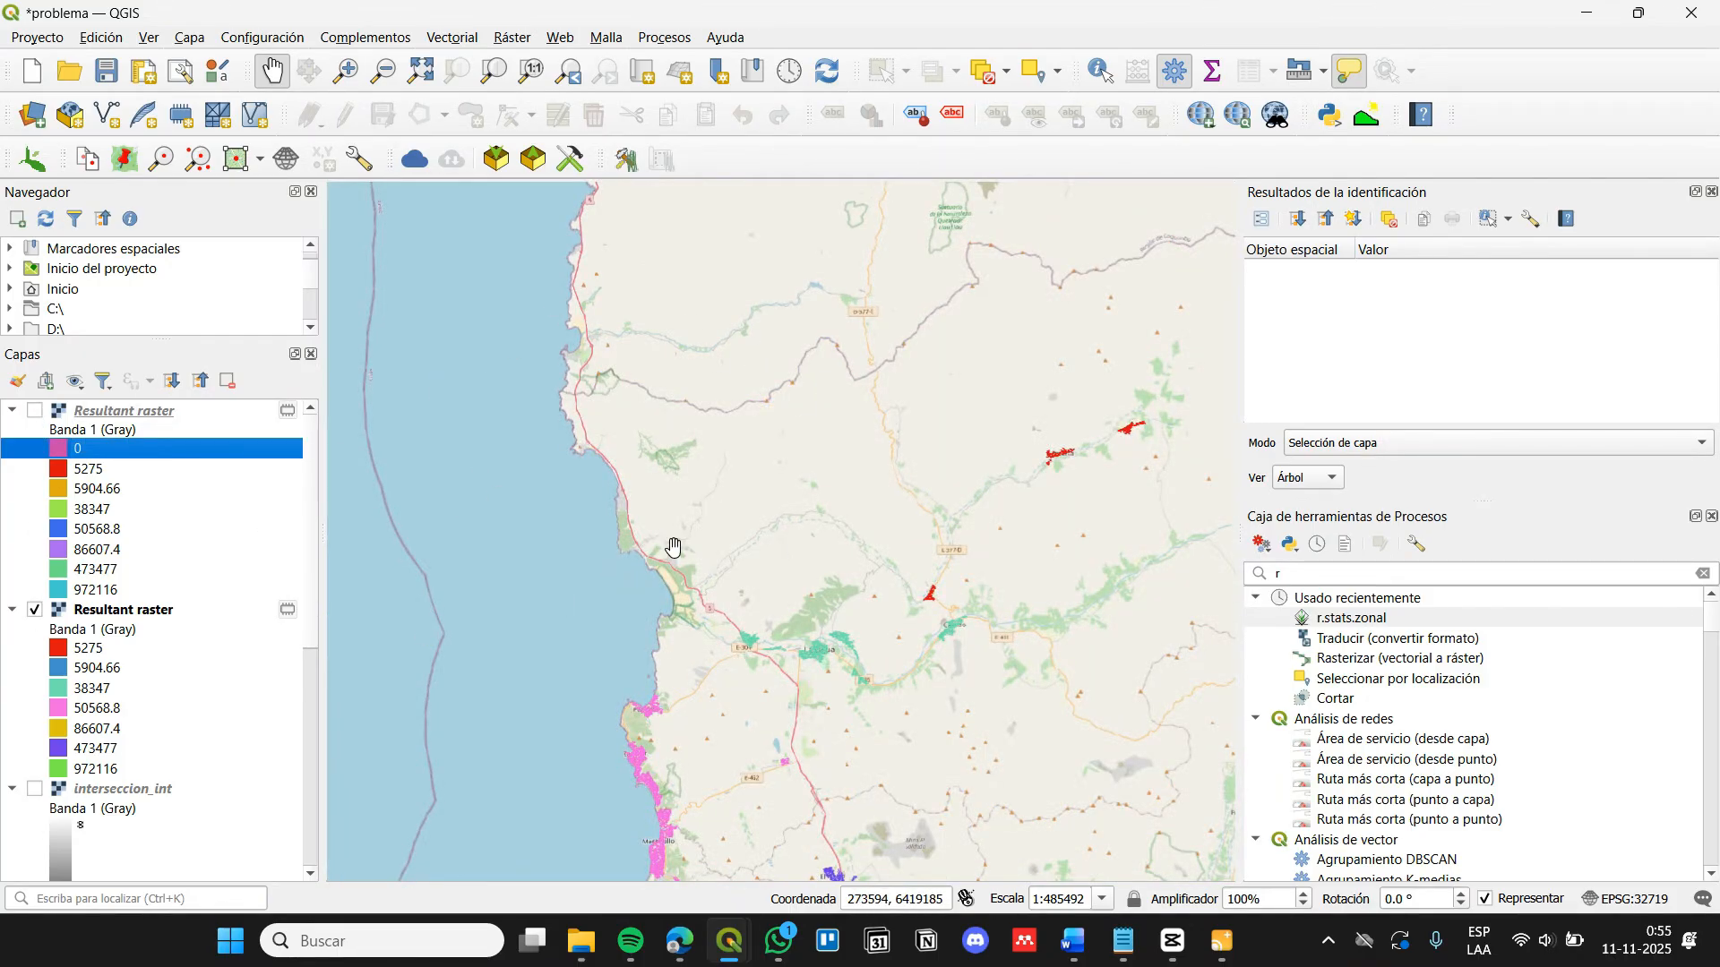
{"action": "scroll", "coordinate": [586, 394], "scroll_direction": "down", "scroll_amount": 1}
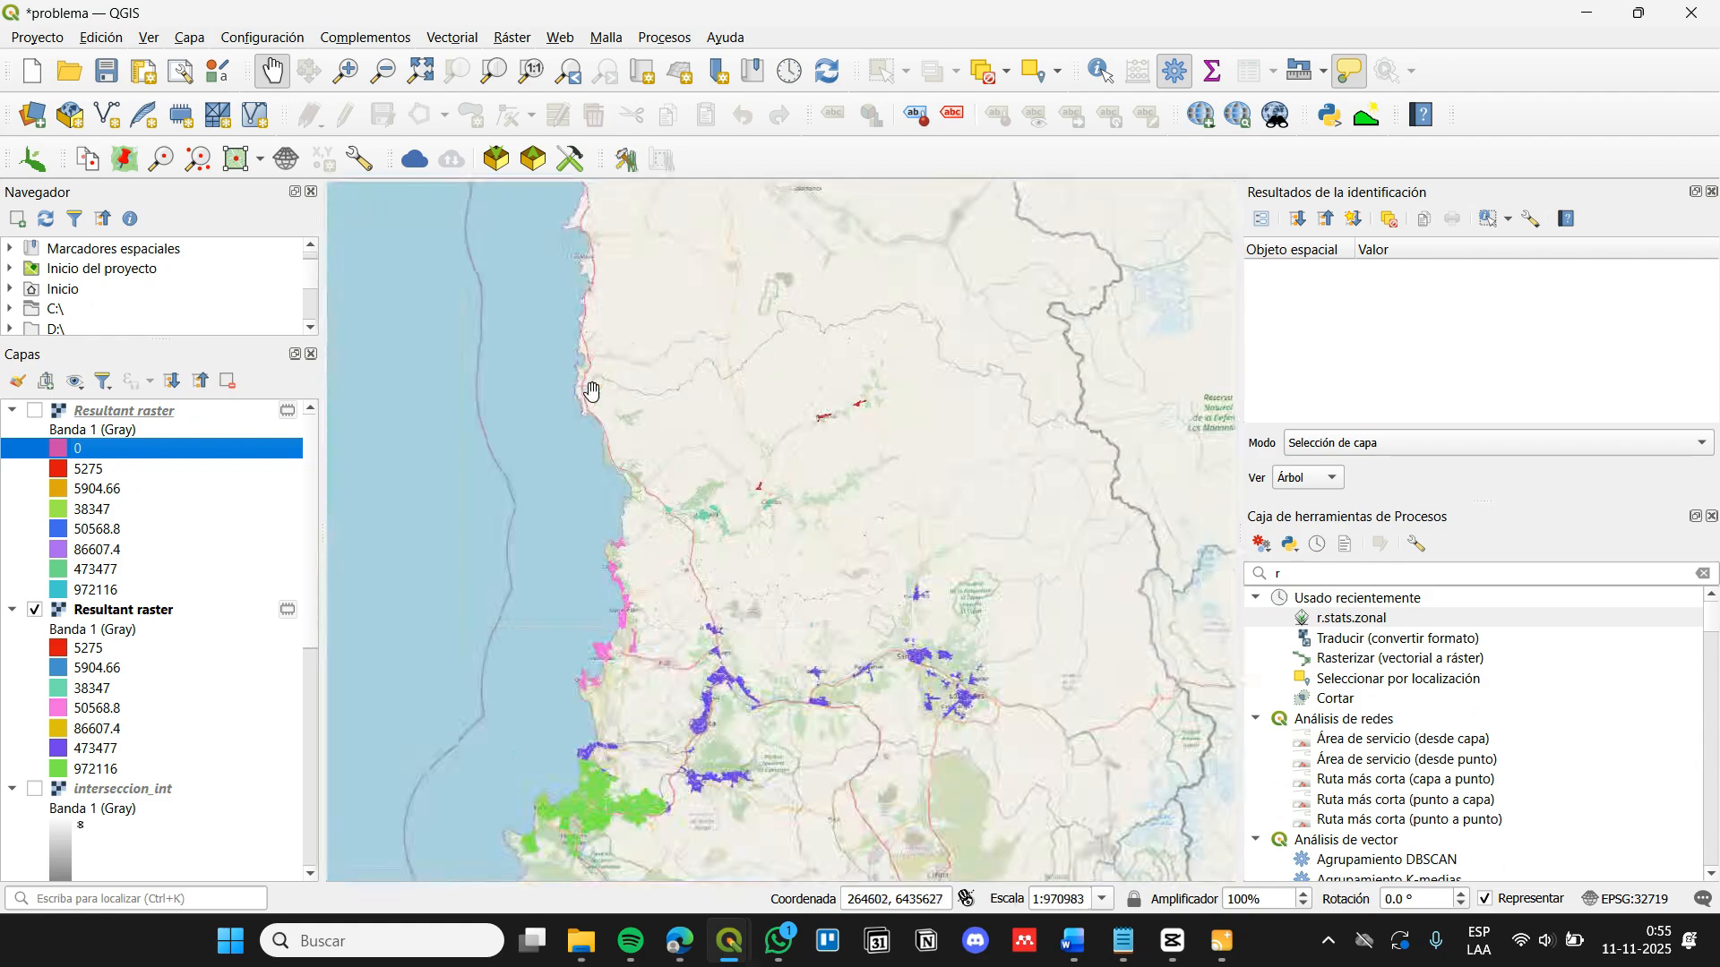
{"action": "mouse_move", "coordinate": [722, 580]}
{"action": "left_mouse_down"}
{"action": "mouse_move", "coordinate": [697, 415]}
{"action": "mouse_move", "coordinate": [727, 577]}
{"action": "left_mouse_up"}
{"action": "scroll", "coordinate": [693, 395], "scroll_direction": "down", "scroll_amount": 2}
{"action": "scroll", "coordinate": [720, 477], "scroll_direction": "up", "scroll_amount": 2}
Collapse the legends of both Resultant raster layers
{"action": "double_click", "coordinate": [62, 418]}
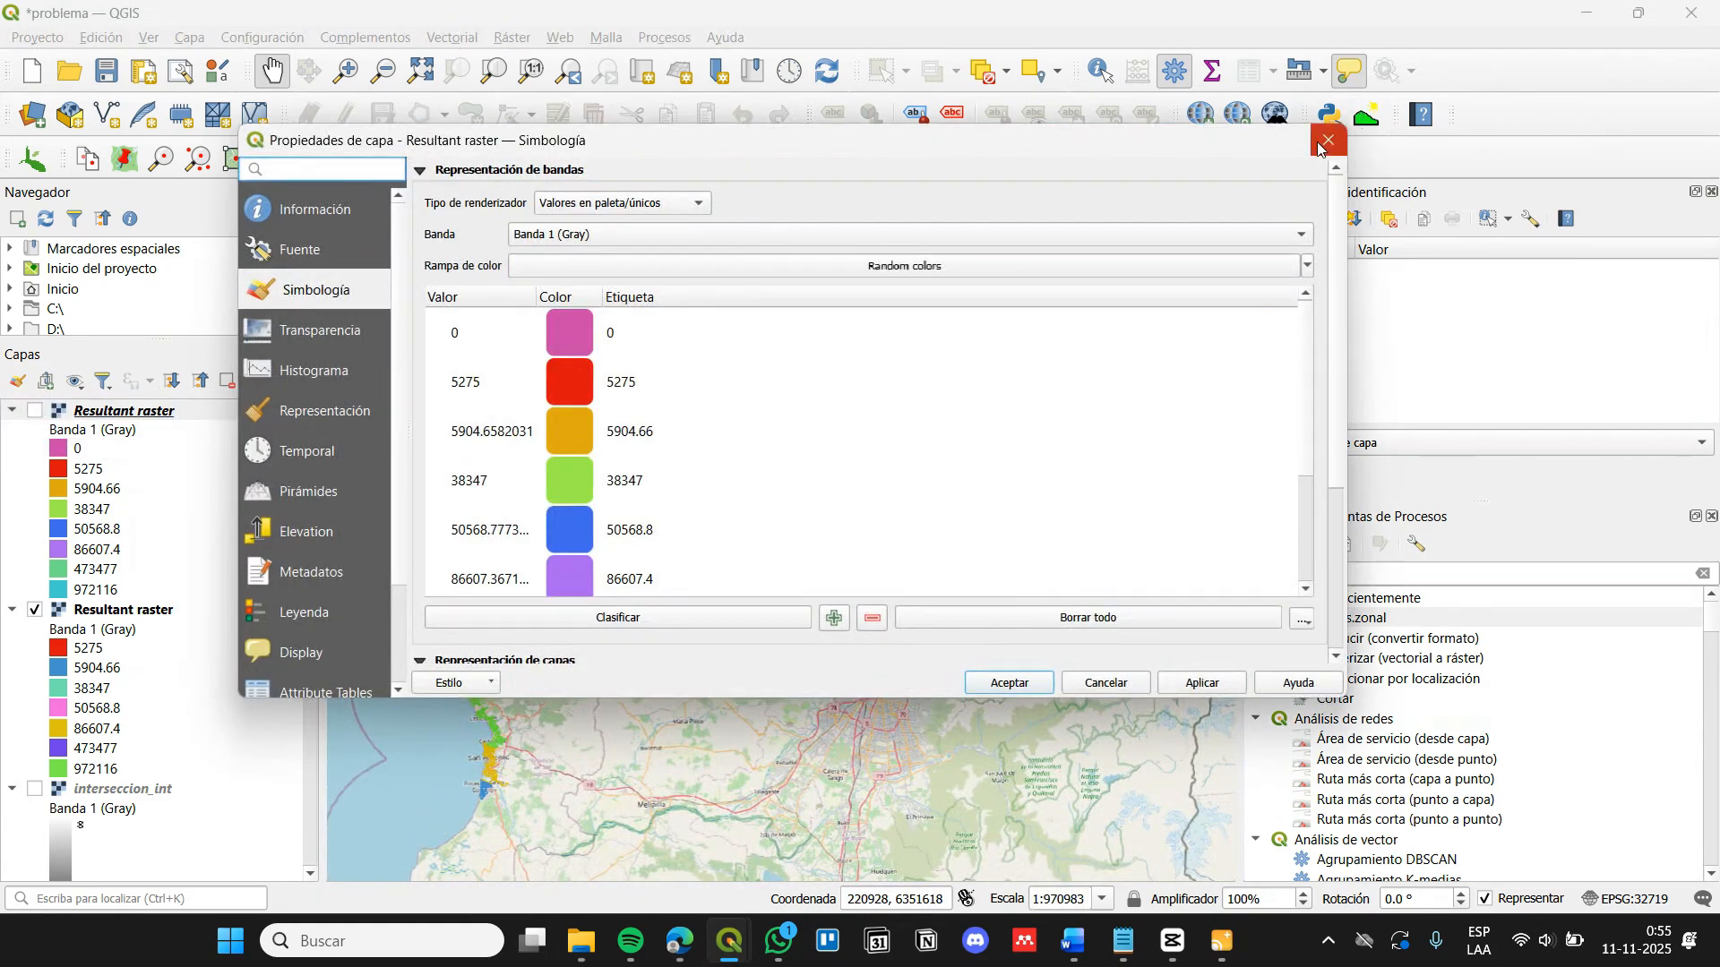
{"action": "left_click", "coordinate": [1329, 141]}
{"action": "left_click", "coordinate": [13, 411]}
{"action": "left_click", "coordinate": [33, 413]}
{"action": "left_click", "coordinate": [33, 412]}
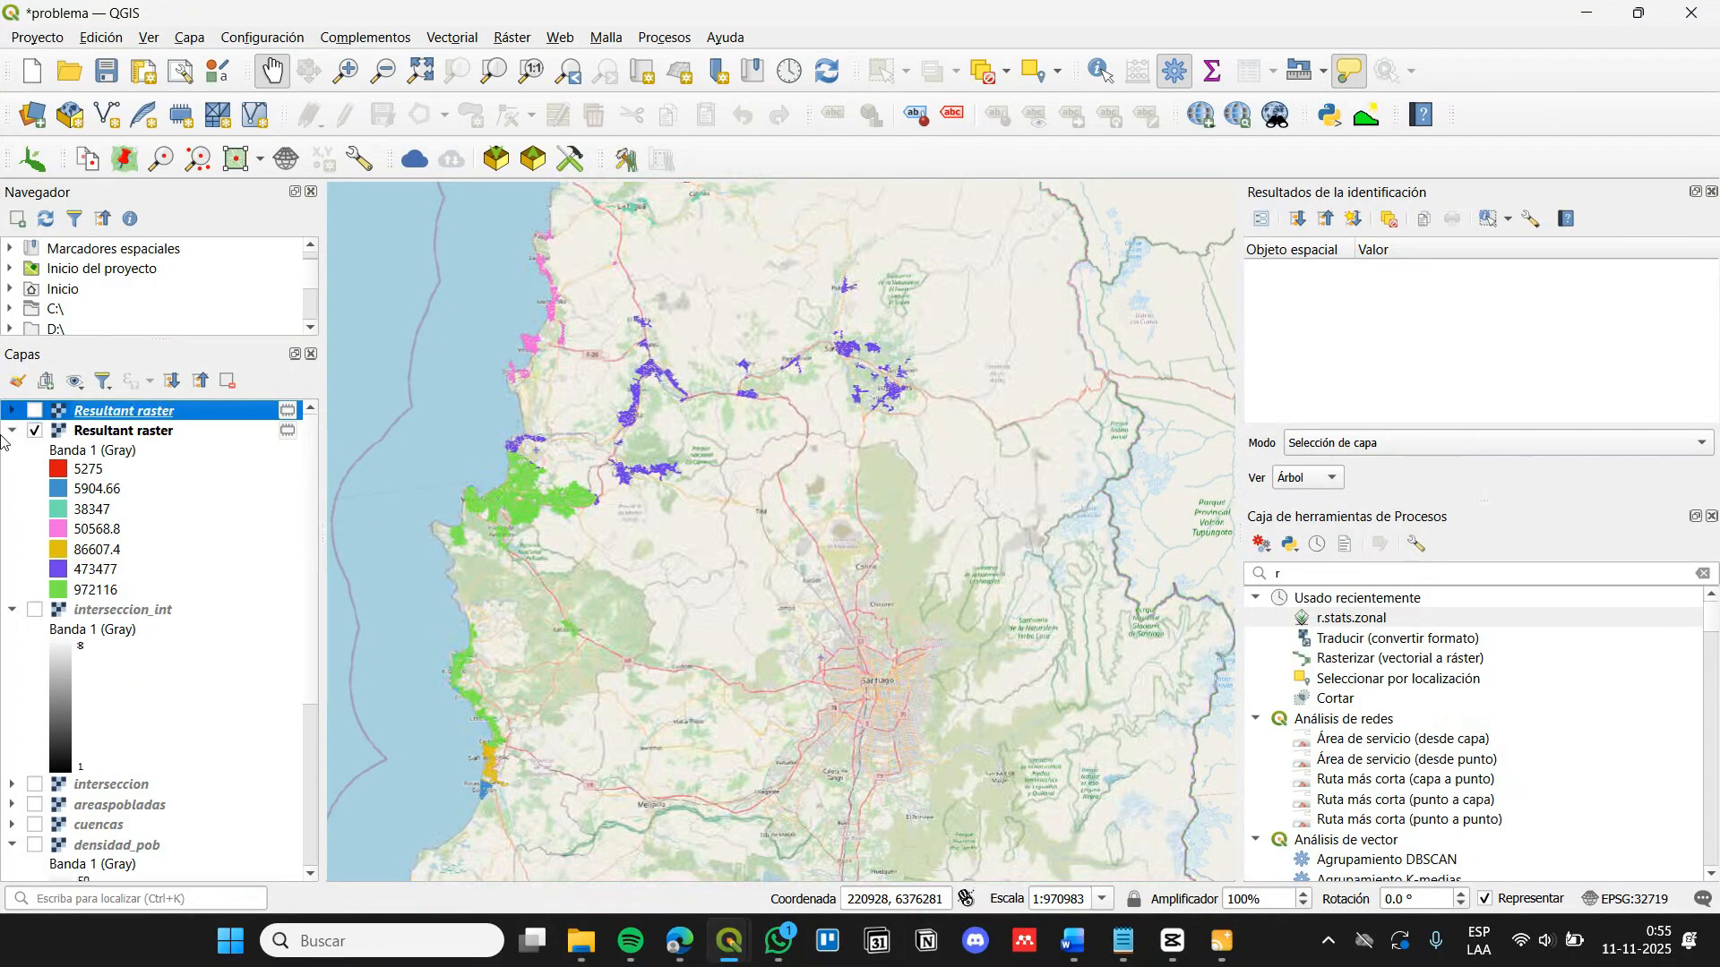
{"action": "left_click", "coordinate": [12, 431]}
Collapse the interseccion_int legend and show that layer instead of the Resultant raster, comparing both along the coast
{"action": "left_click_drag", "start_coordinate": [612, 419], "coordinate": [702, 458]}
{"action": "scroll", "coordinate": [556, 528], "scroll_direction": "up", "scroll_amount": 1}
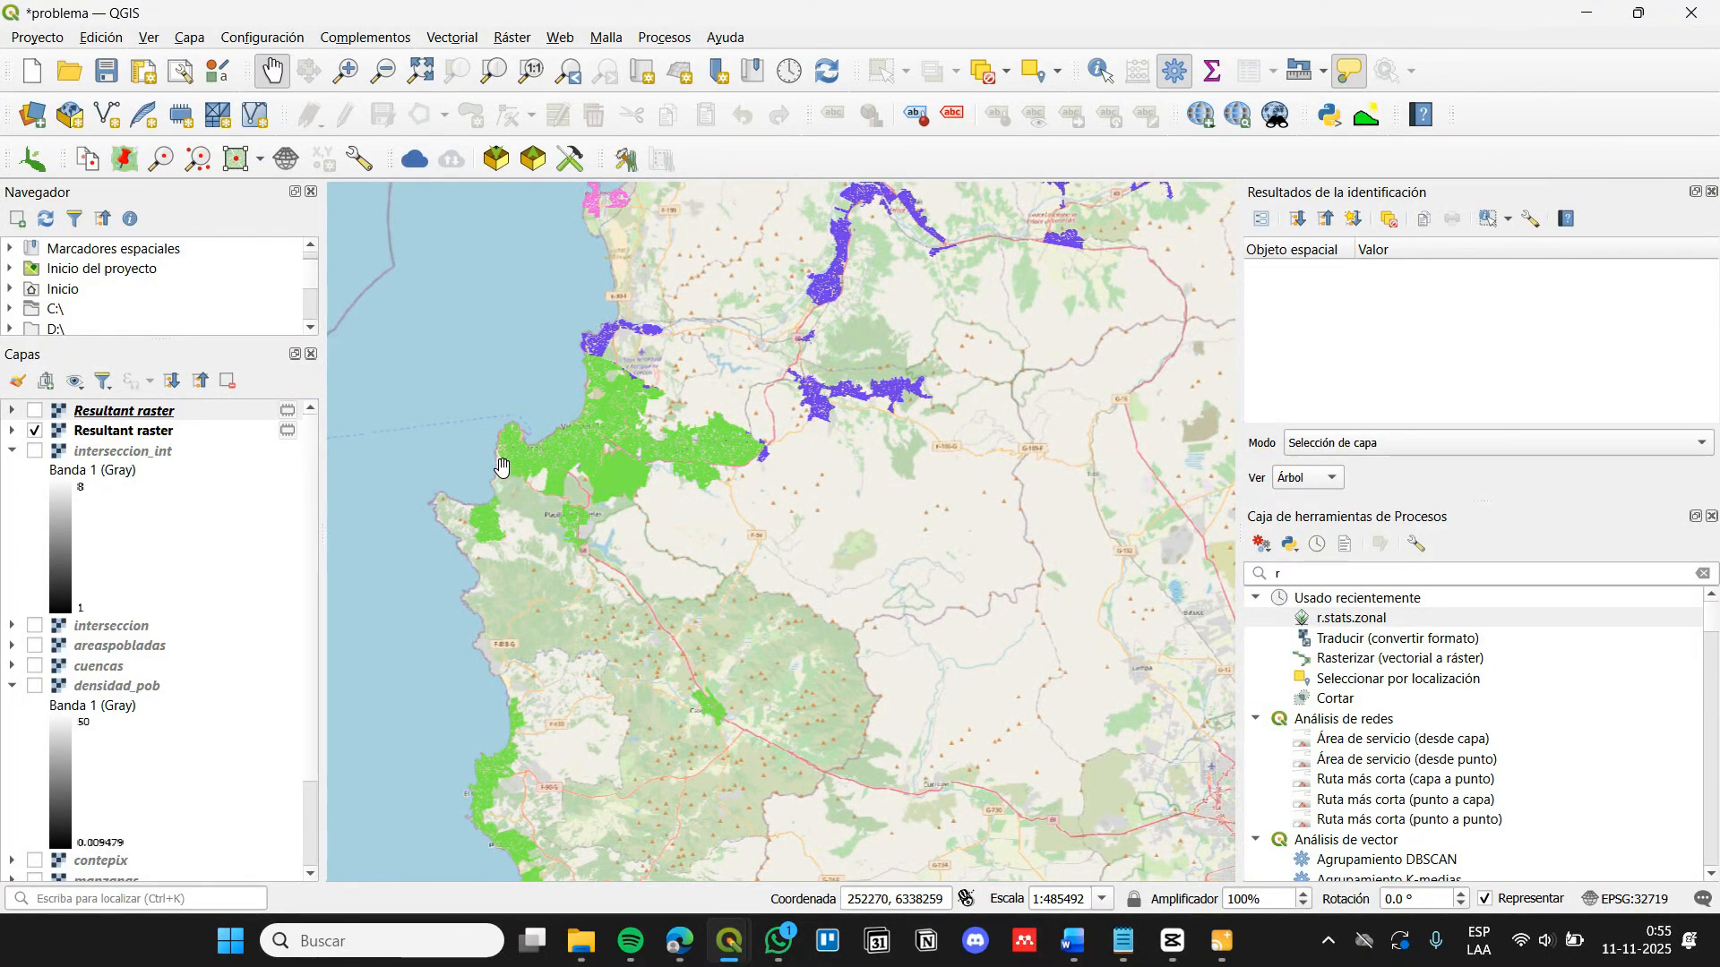
{"action": "left_click_drag", "start_coordinate": [699, 459], "coordinate": [576, 480]}
{"action": "scroll", "coordinate": [524, 392], "scroll_direction": "down", "scroll_amount": 1}
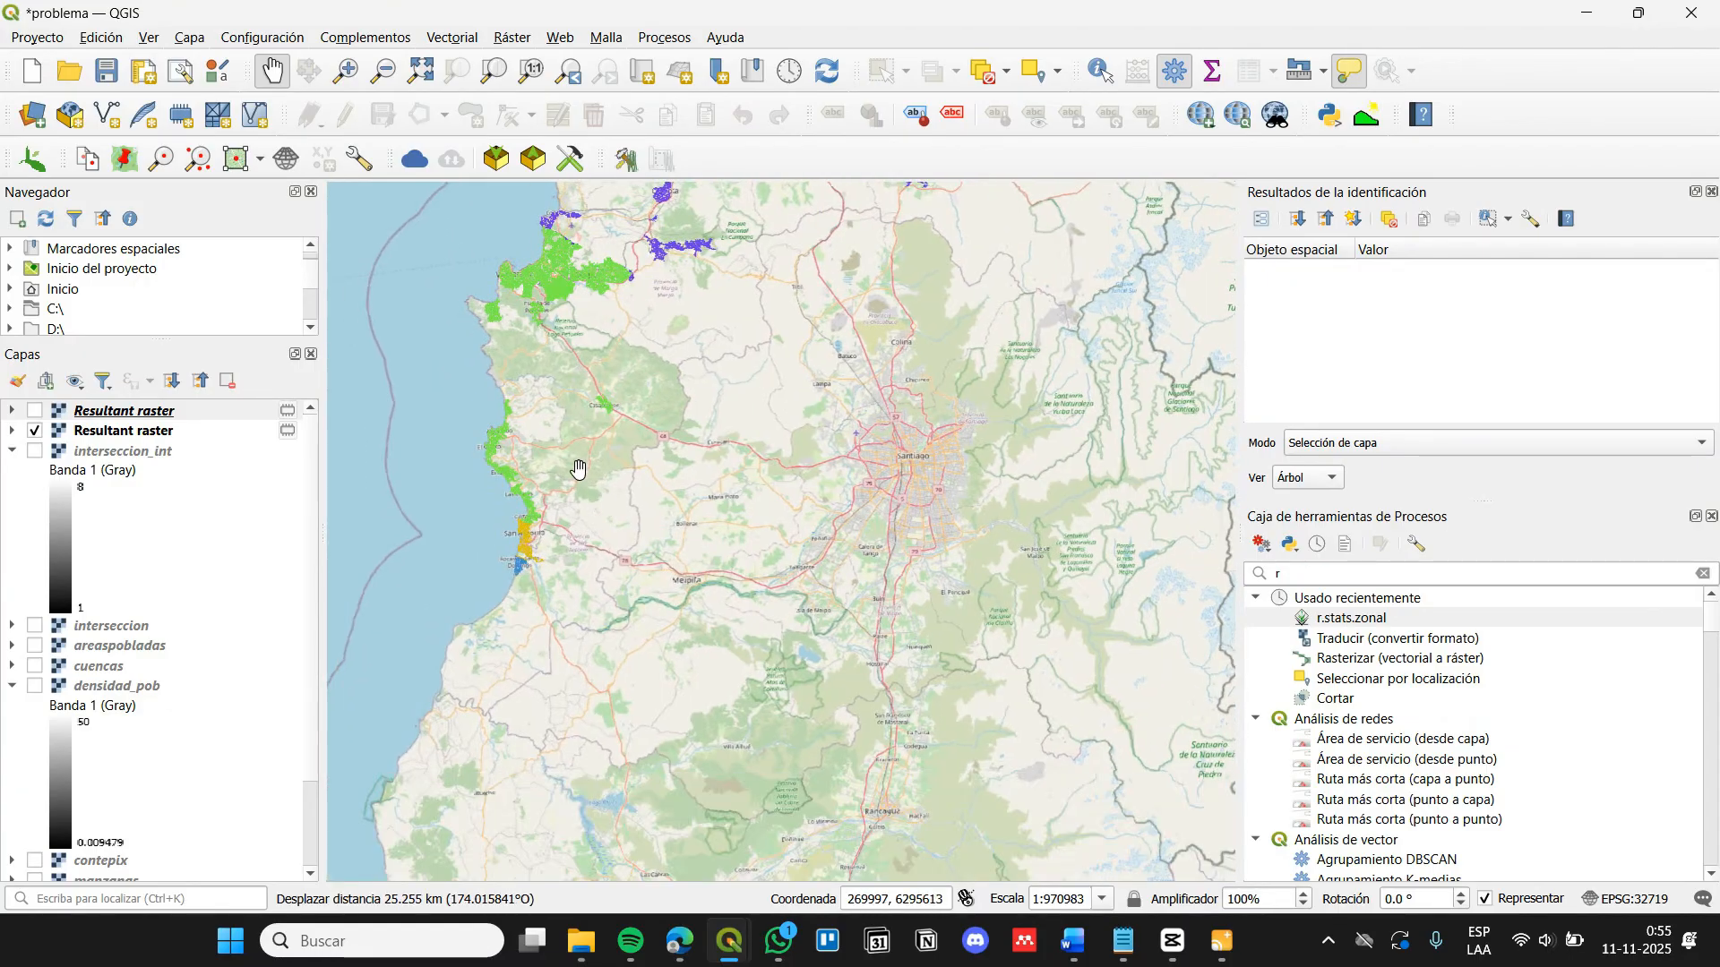
{"action": "left_click_drag", "start_coordinate": [627, 269], "coordinate": [650, 483]}
{"action": "left_click", "coordinate": [12, 451]}
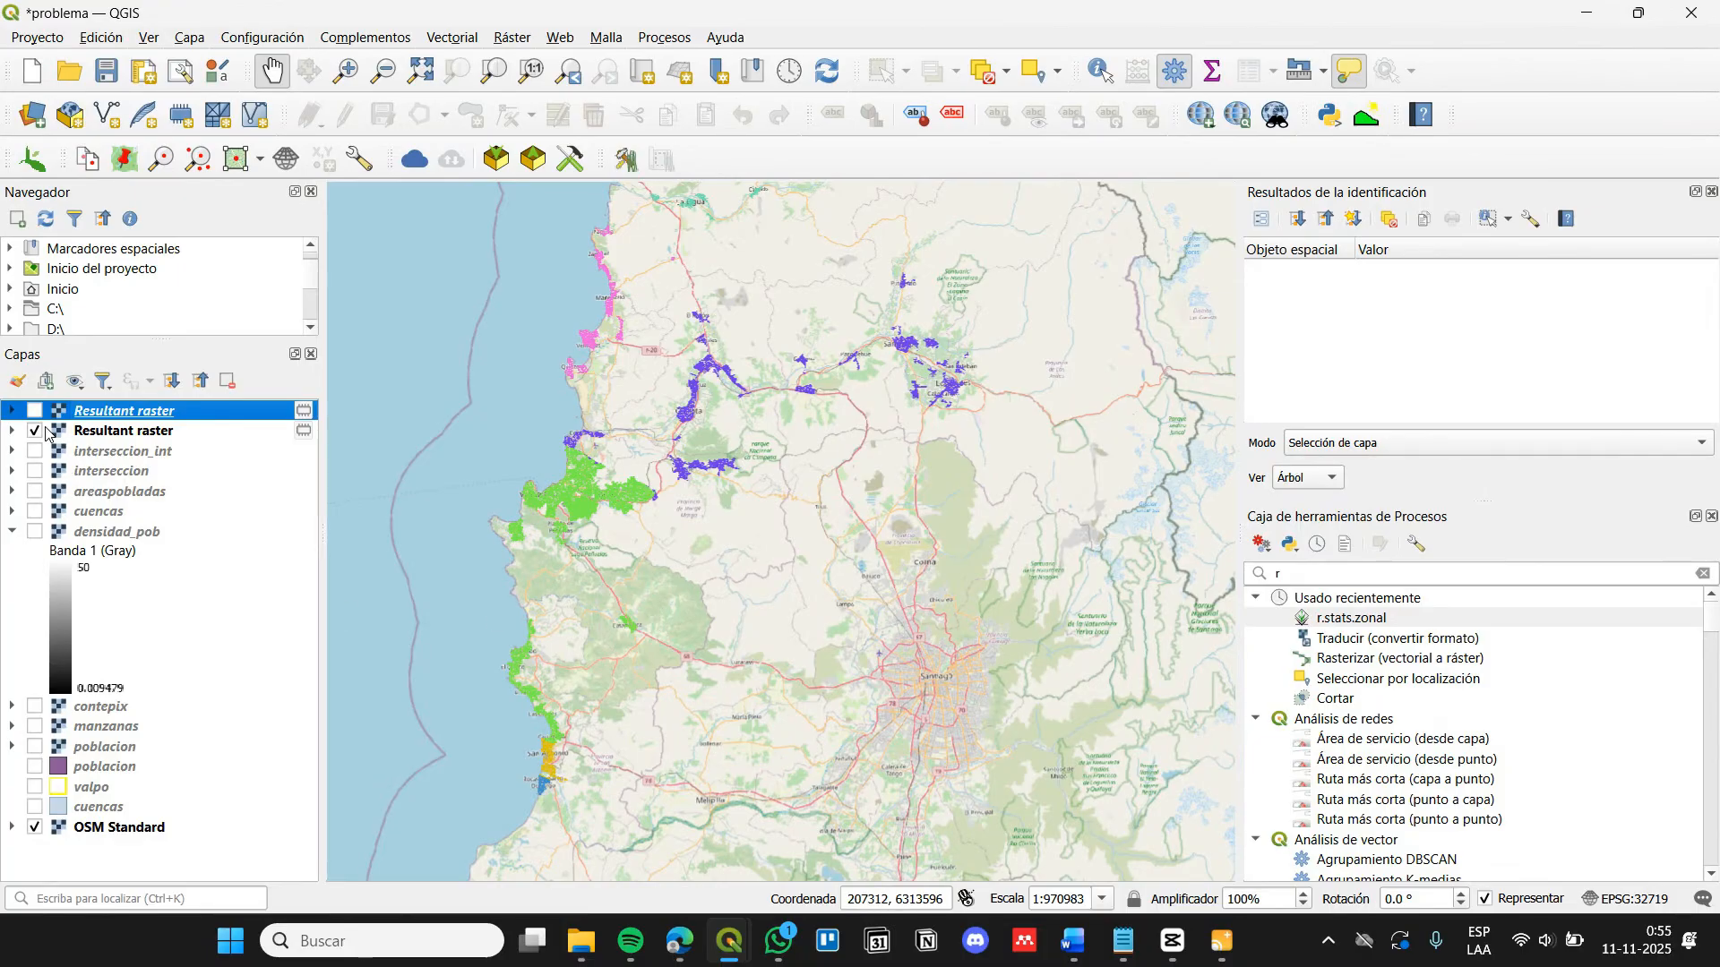
{"action": "left_click", "coordinate": [35, 431]}
{"action": "left_click", "coordinate": [36, 451]}
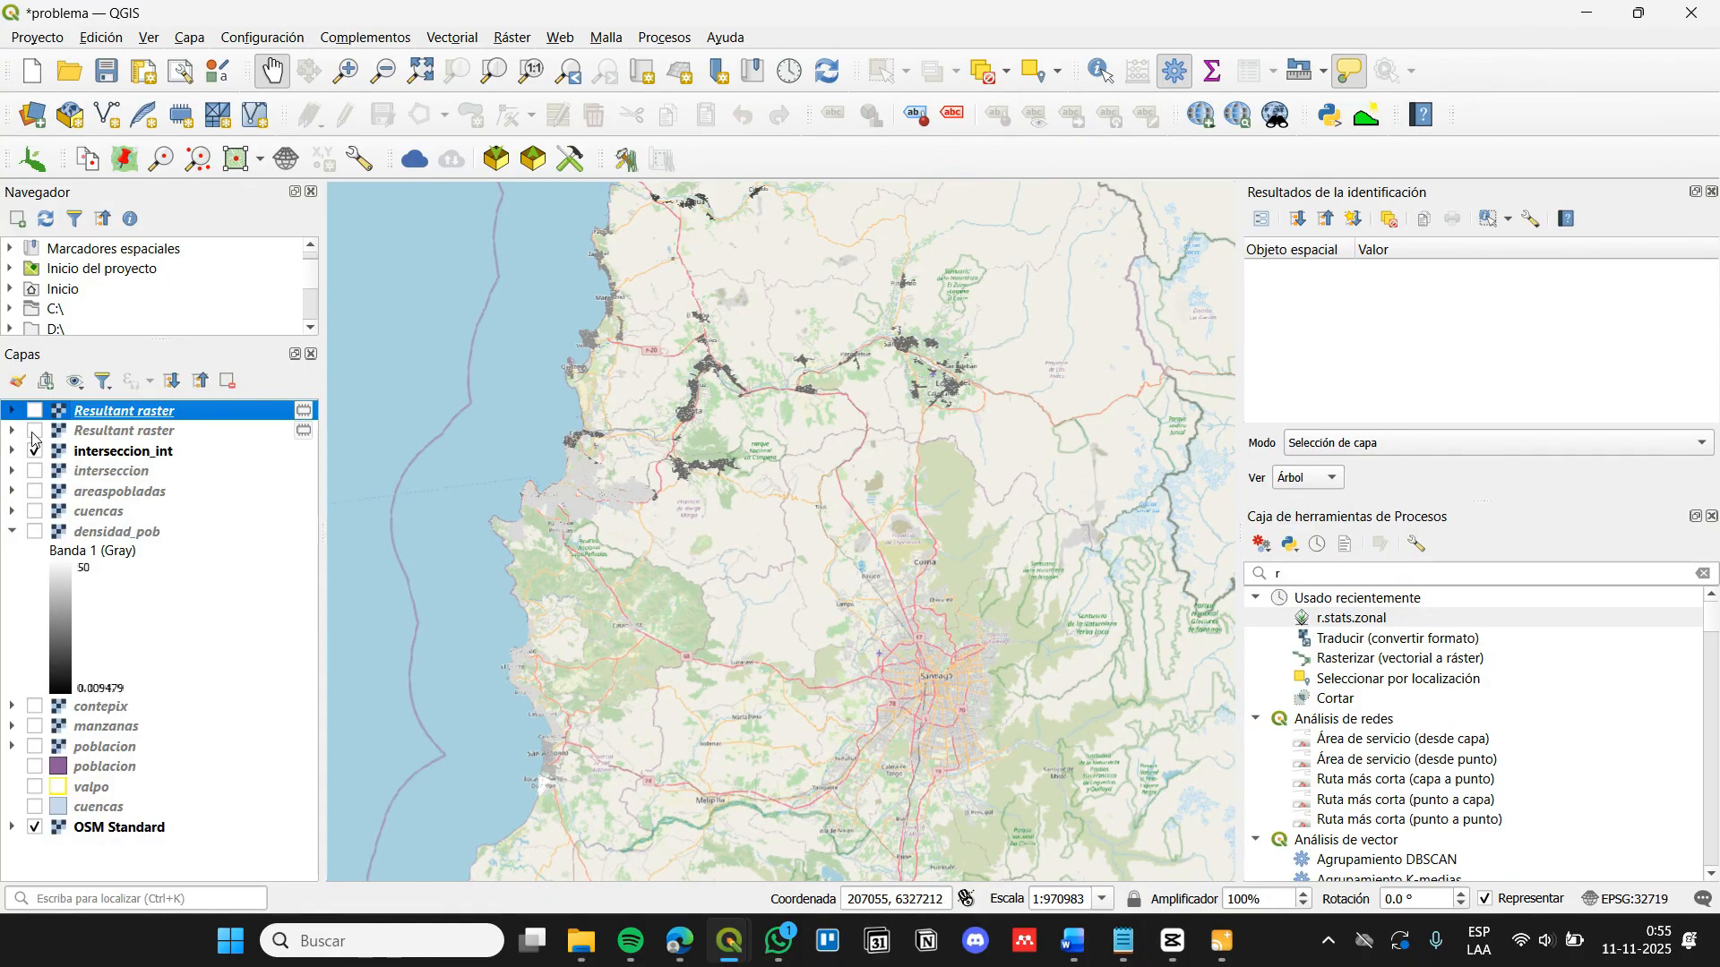
{"action": "left_click", "coordinate": [35, 411]}
{"action": "left_click", "coordinate": [35, 411]}
{"action": "left_click", "coordinate": [36, 431]}
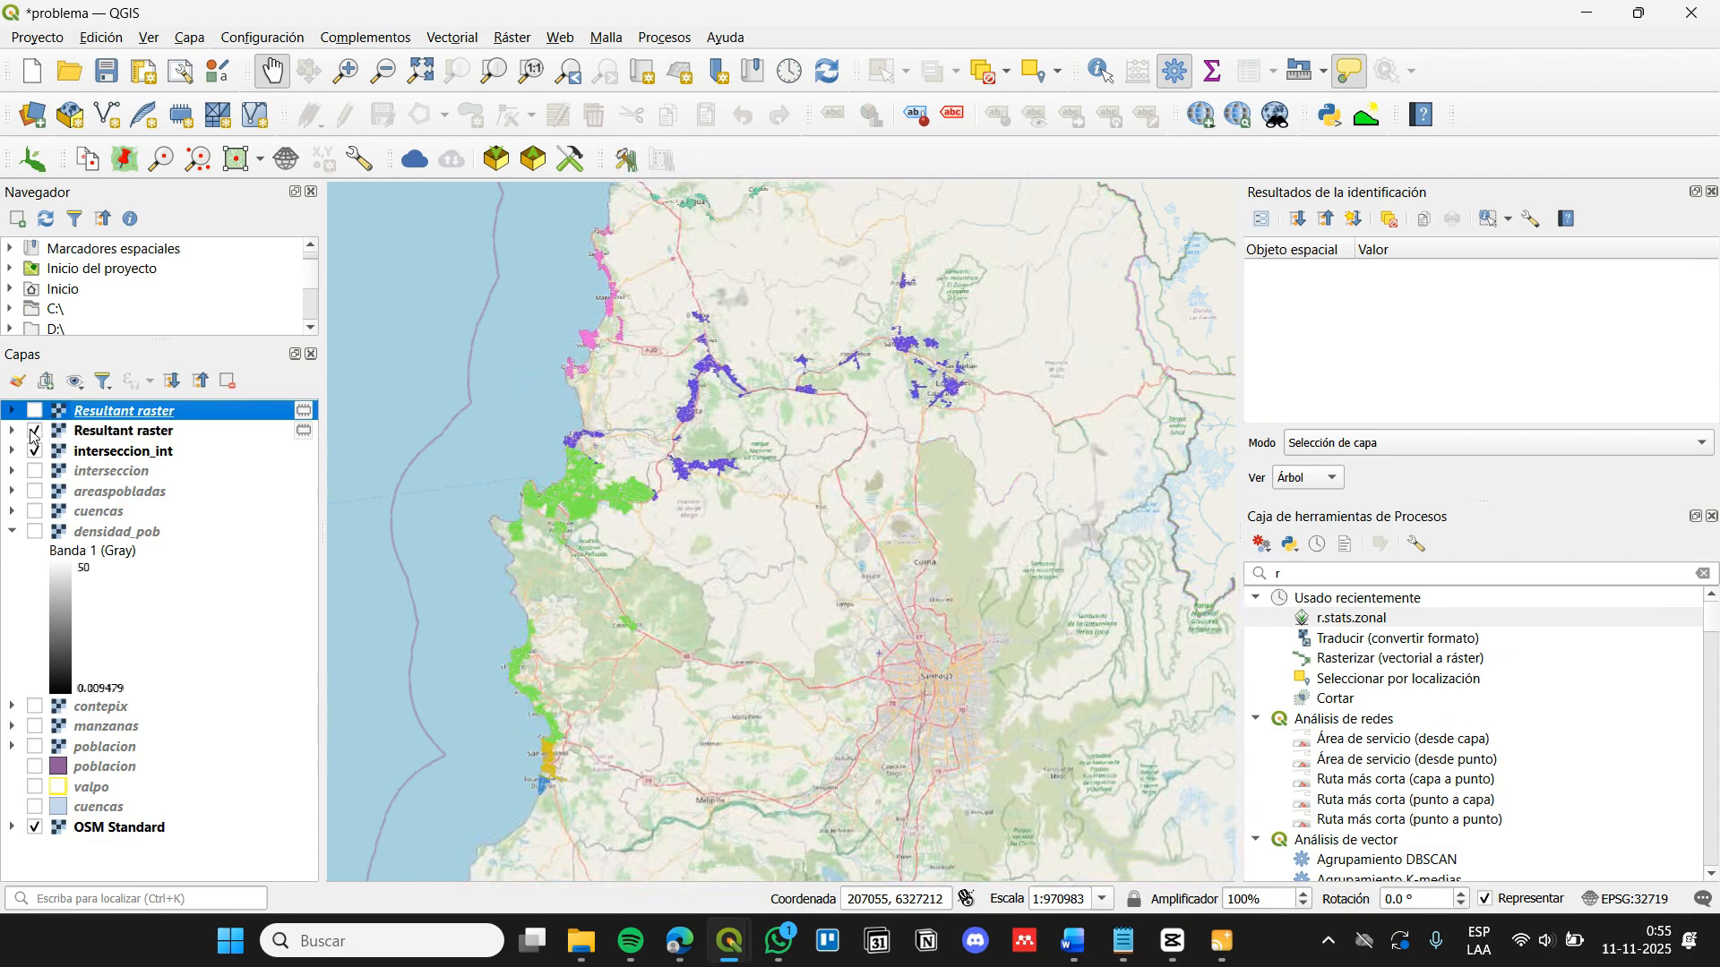
{"action": "left_click", "coordinate": [36, 431]}
Check the interseccion_int layer's coordinate reference system and UTM zone in its layer information
{"action": "left_click_drag", "start_coordinate": [607, 553], "coordinate": [735, 515]}
{"action": "scroll", "coordinate": [729, 537], "scroll_direction": "up", "scroll_amount": 2}
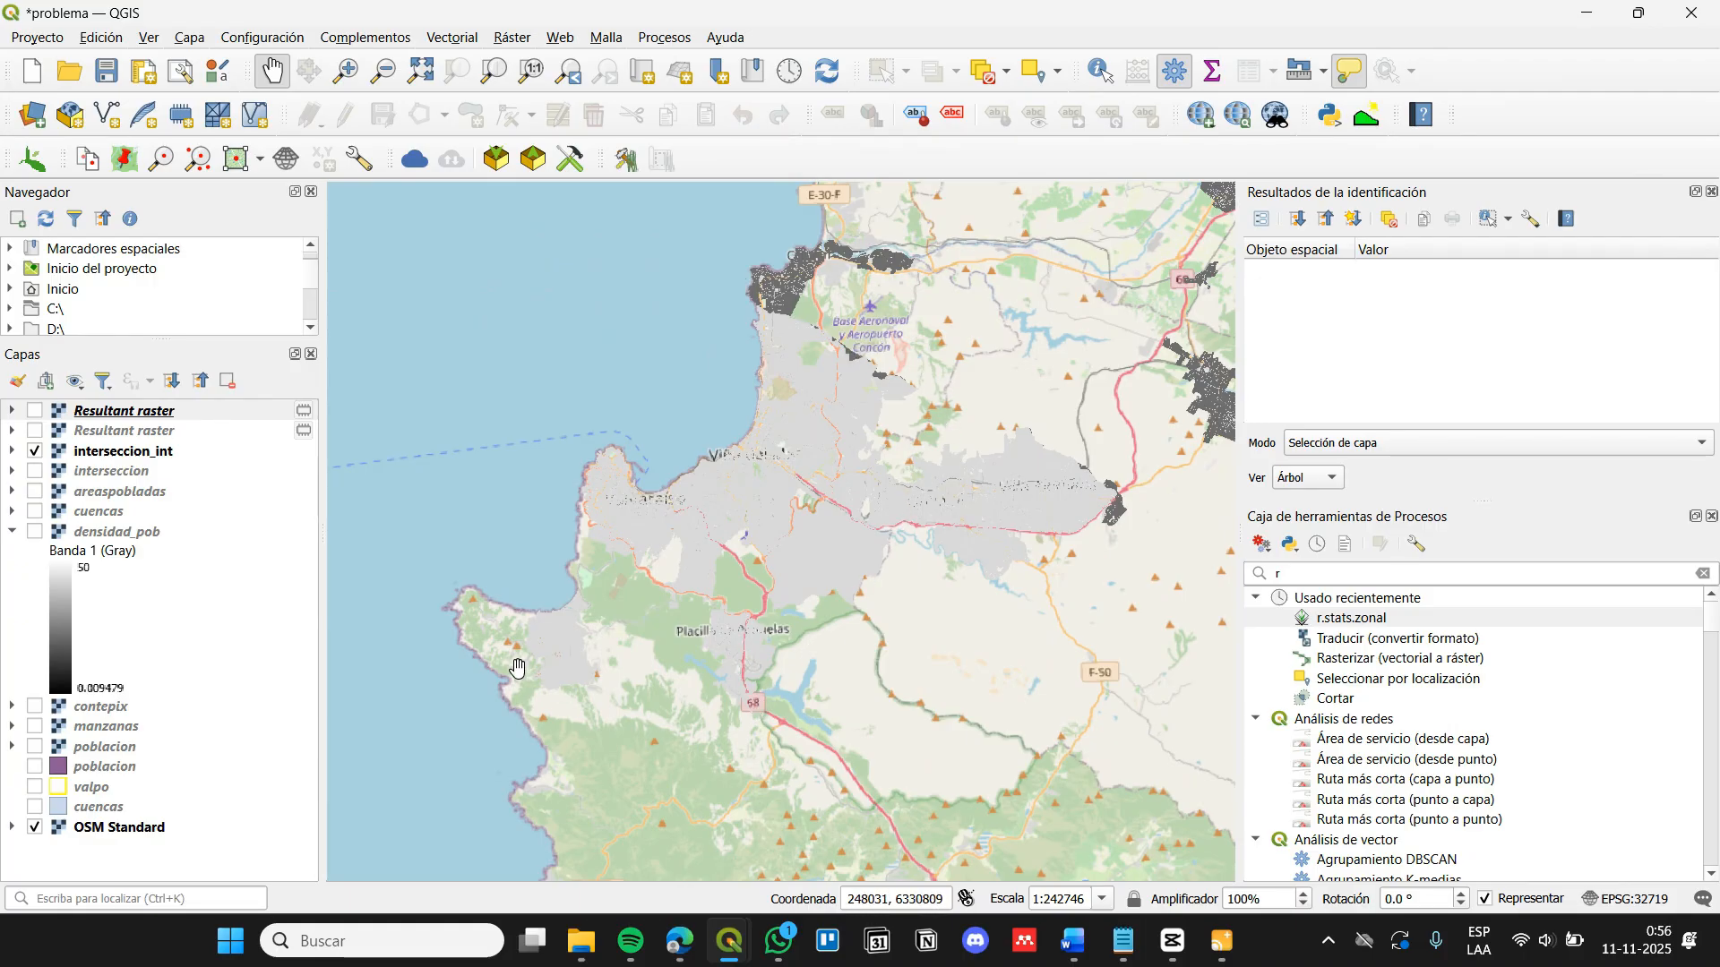
{"action": "left_click_drag", "start_coordinate": [921, 816], "coordinate": [894, 591]}
{"action": "scroll", "coordinate": [894, 591], "scroll_direction": "down", "scroll_amount": 1}
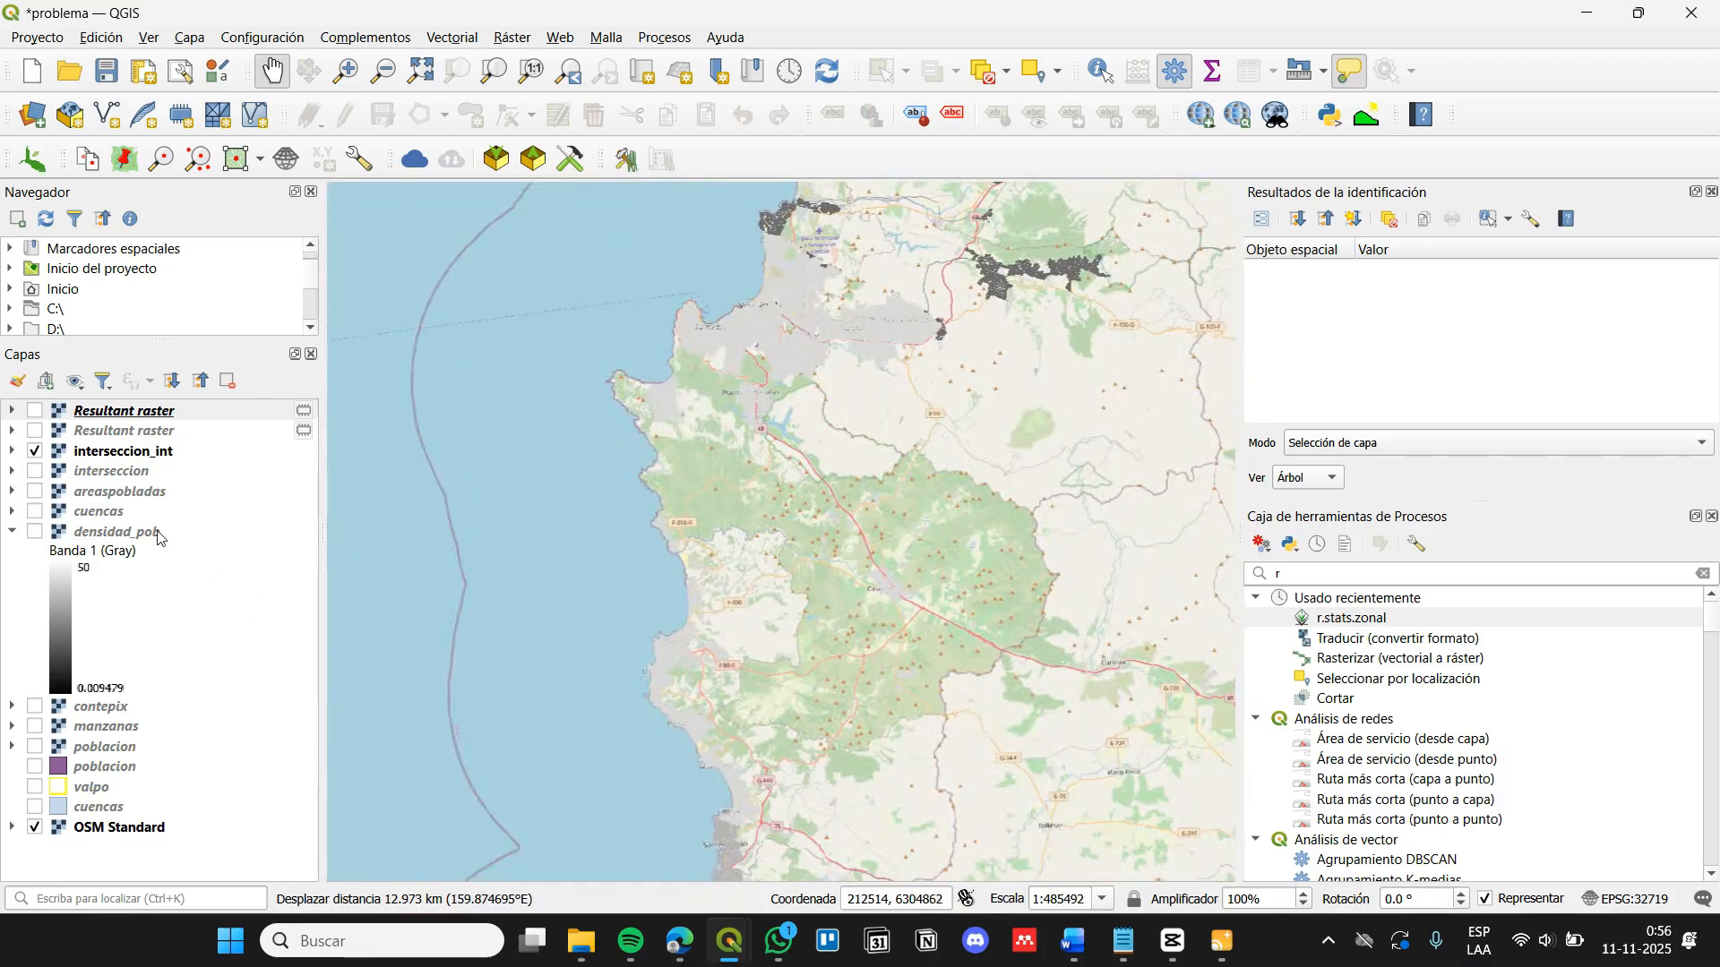
{"action": "right_click", "coordinate": [123, 451]}
{"action": "left_click", "coordinate": [249, 925]}
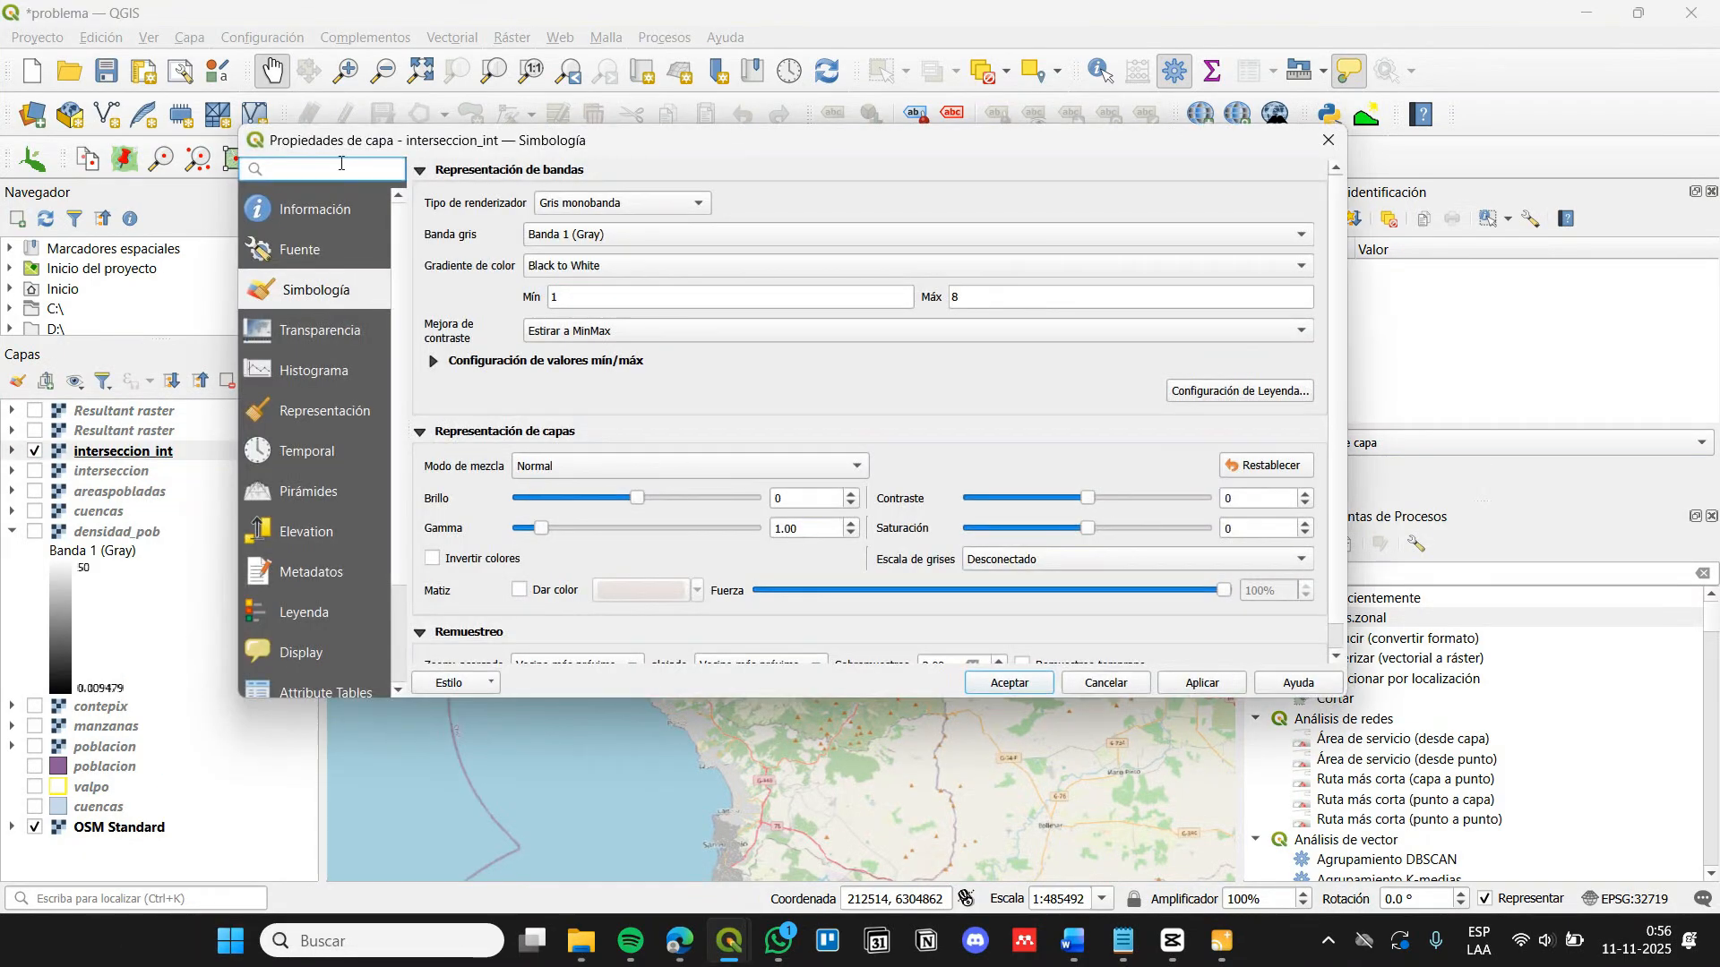
{"action": "left_click", "coordinate": [314, 209]}
{"action": "scroll", "coordinate": [711, 547], "scroll_direction": "down", "scroll_amount": 8}
{"action": "scroll", "coordinate": [711, 547], "scroll_direction": "down", "scroll_amount": 6}
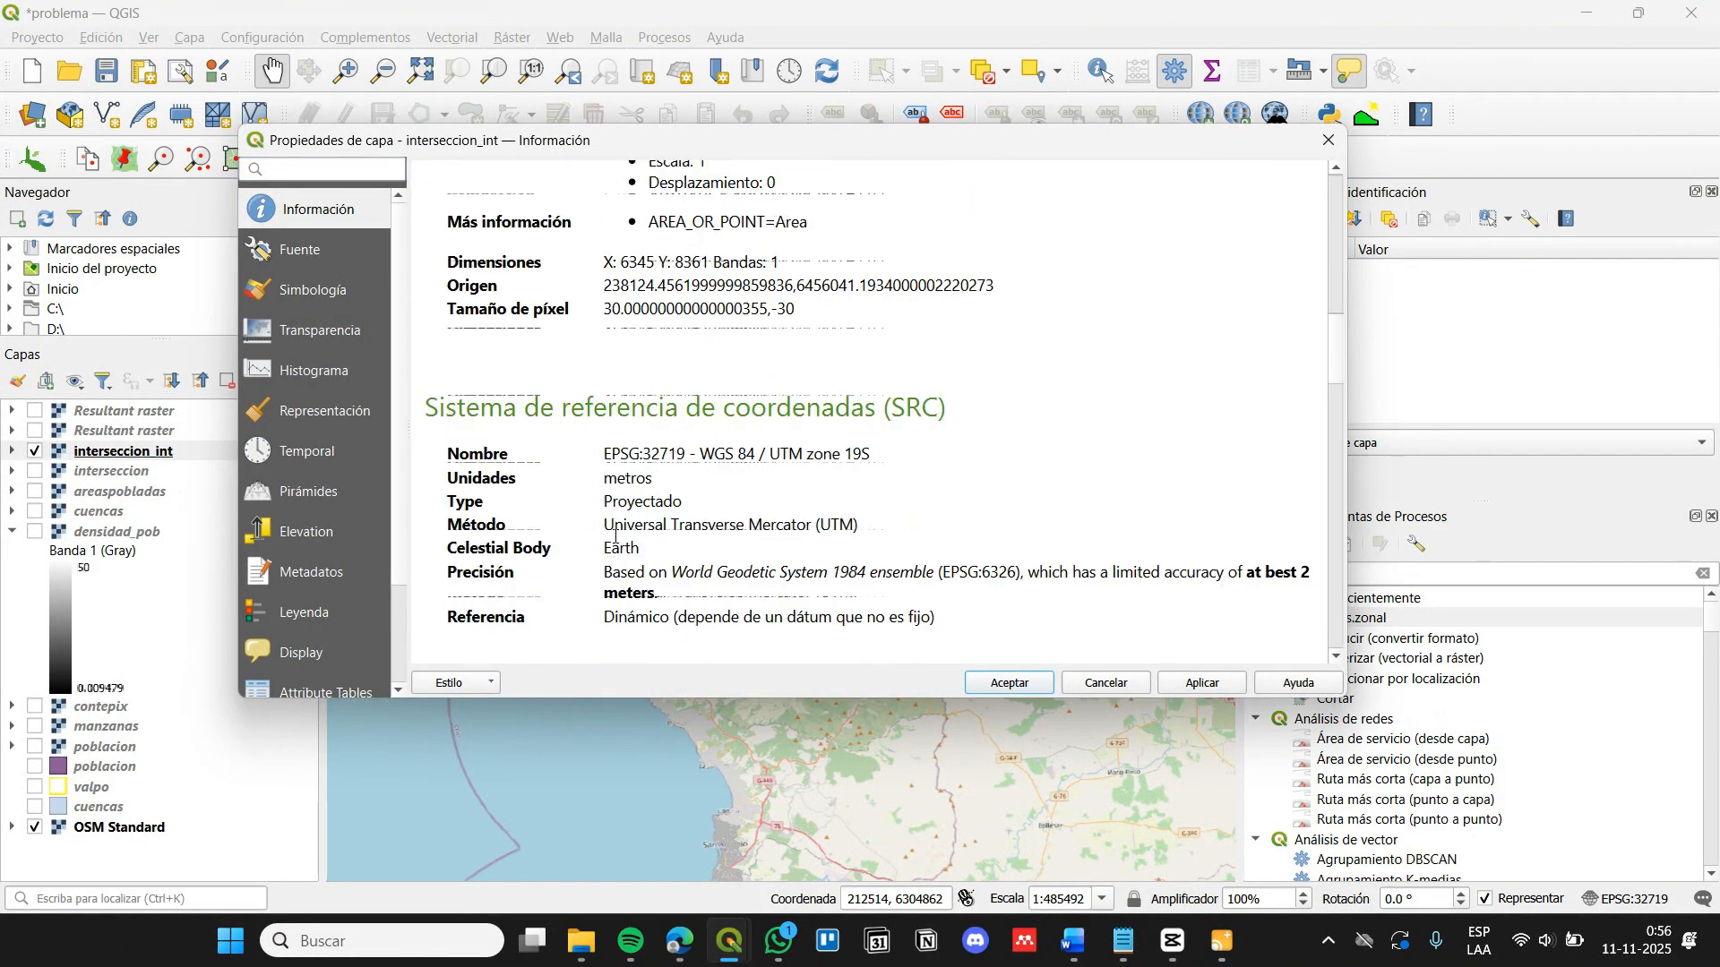
{"action": "left_click_drag", "start_coordinate": [766, 386], "coordinate": [903, 388]}
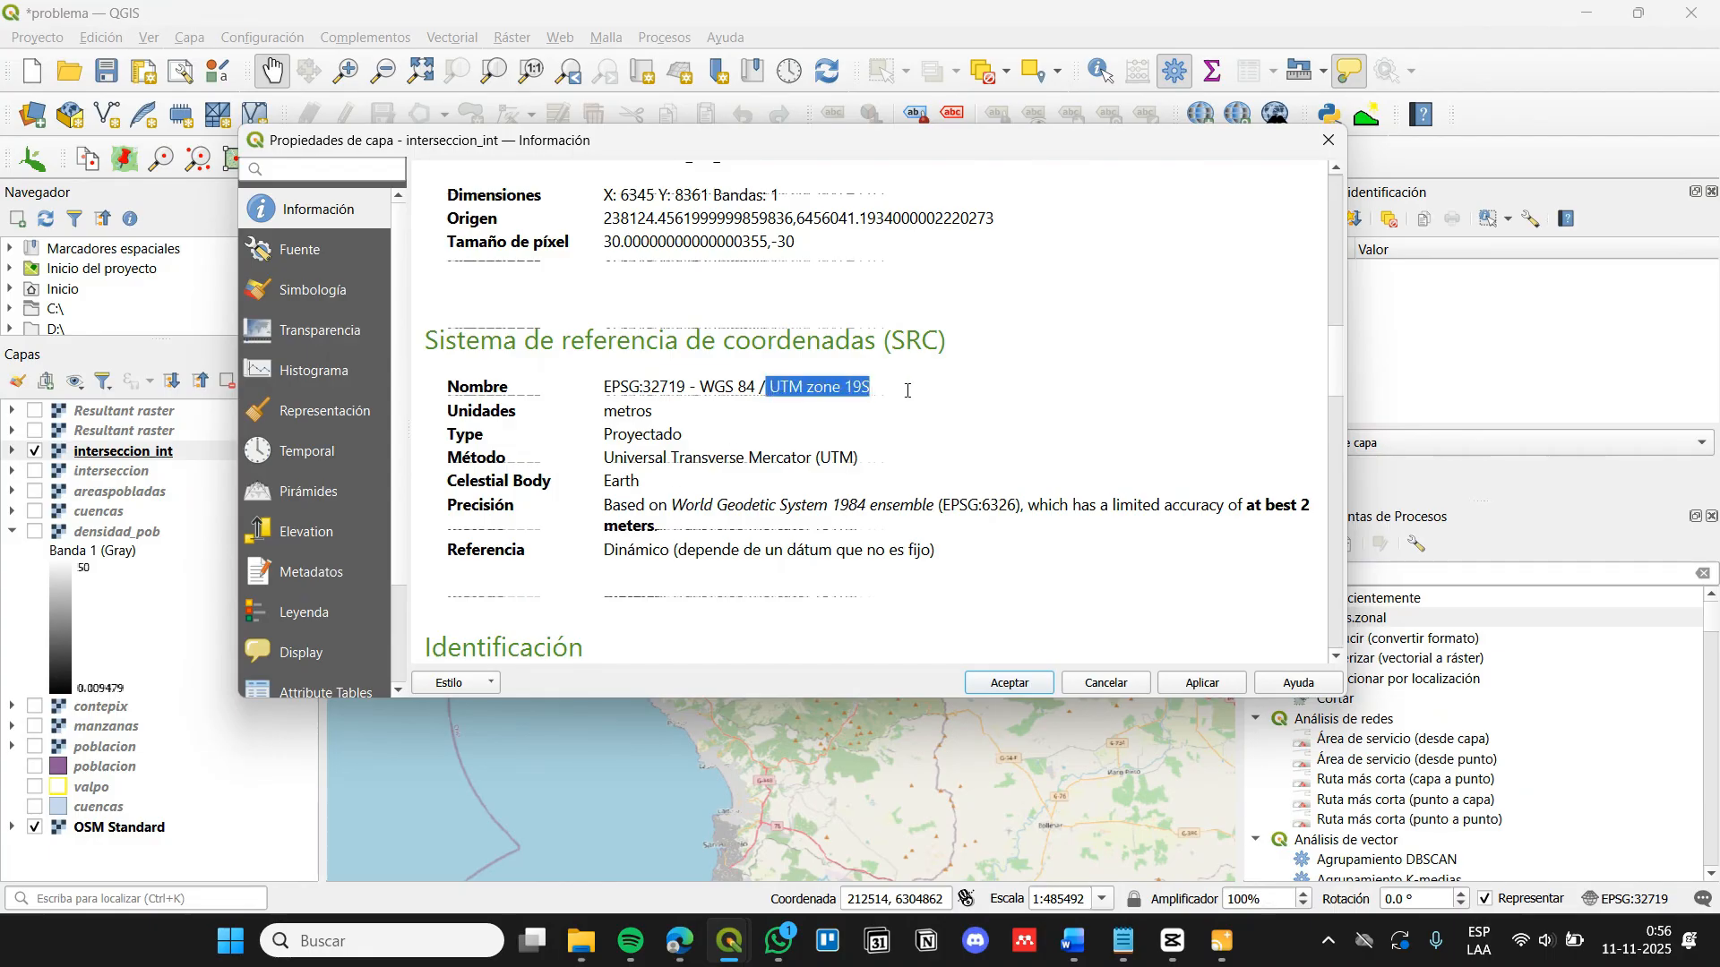
Check the coordinate units and pixel size in the interseccion_int layer information, and close its properties
{"action": "left_click", "coordinate": [485, 417]}
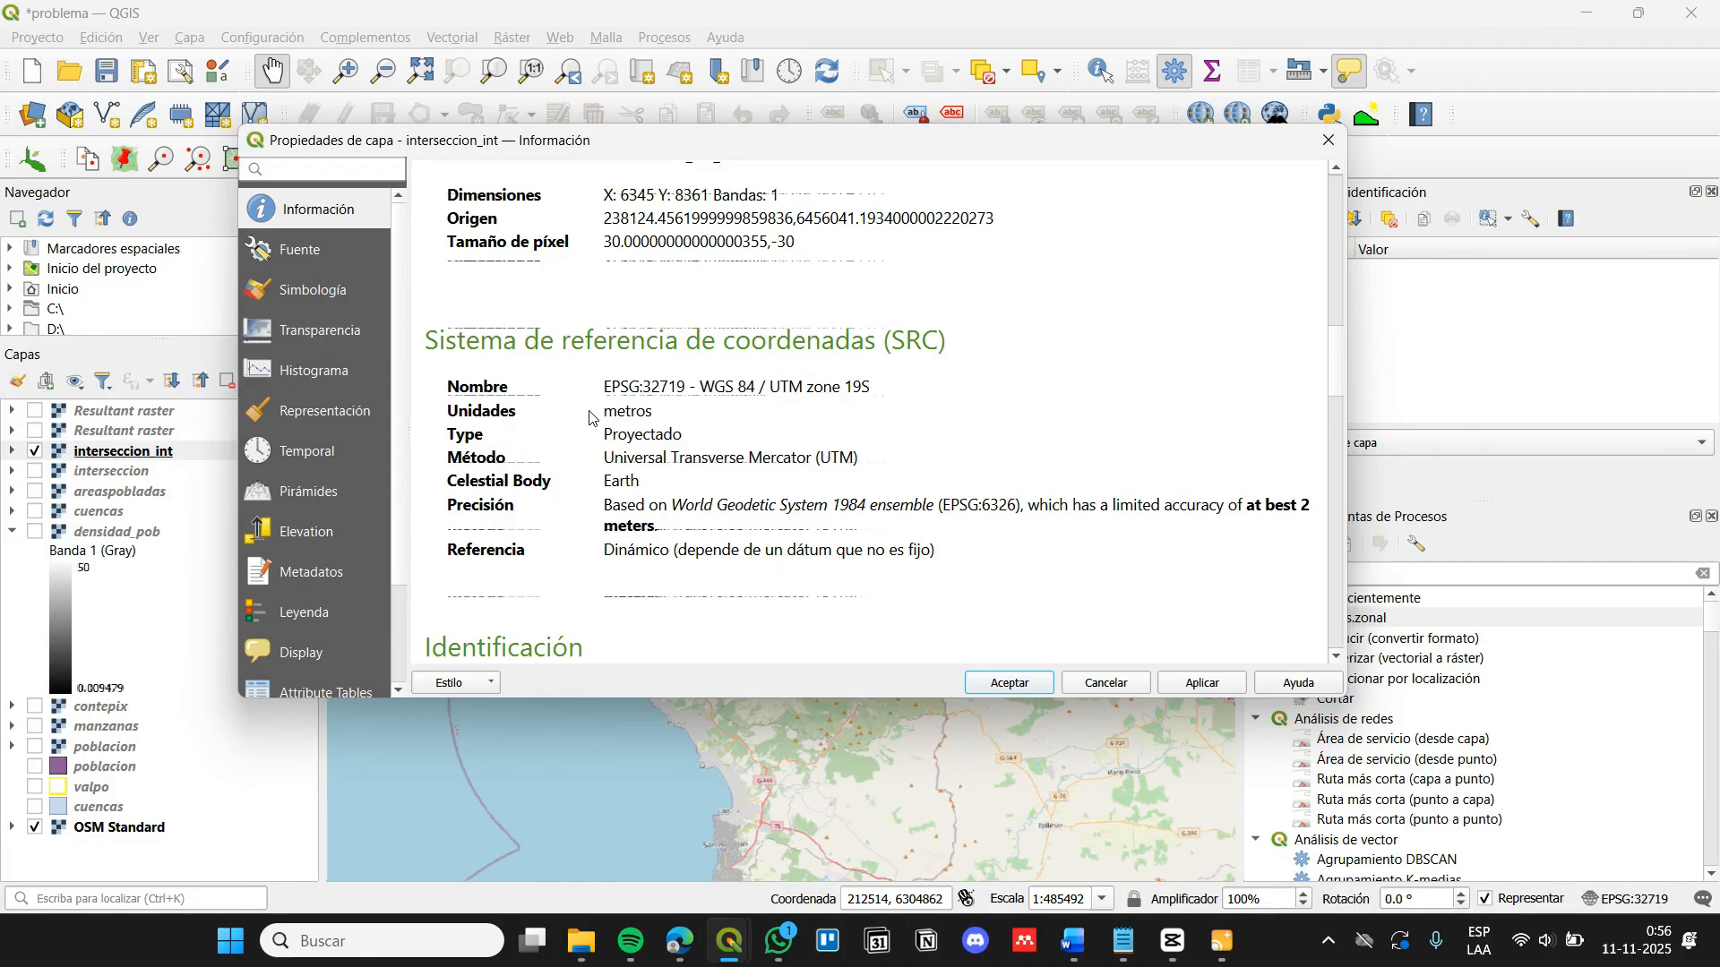
{"action": "left_click_drag", "start_coordinate": [589, 417], "coordinate": [613, 407]}
{"action": "double_click", "coordinate": [618, 405]}
{"action": "left_click", "coordinate": [613, 240]}
{"action": "triple_click", "coordinate": [614, 242]}
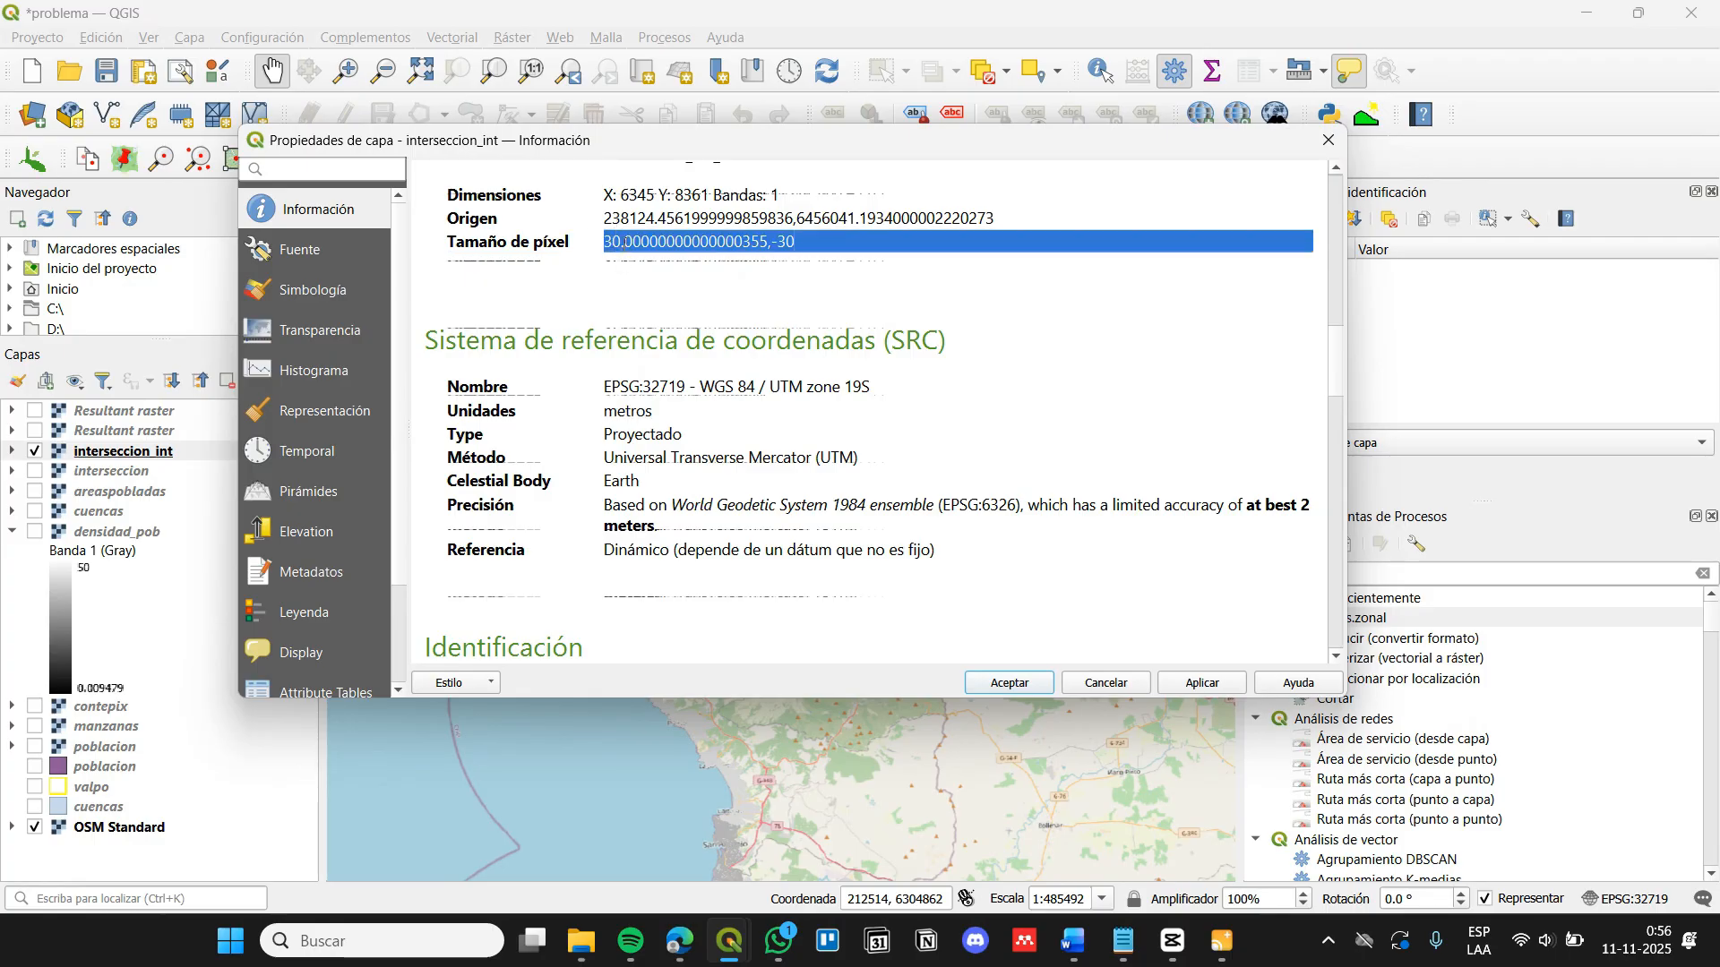
{"action": "left_click", "coordinate": [625, 242]}
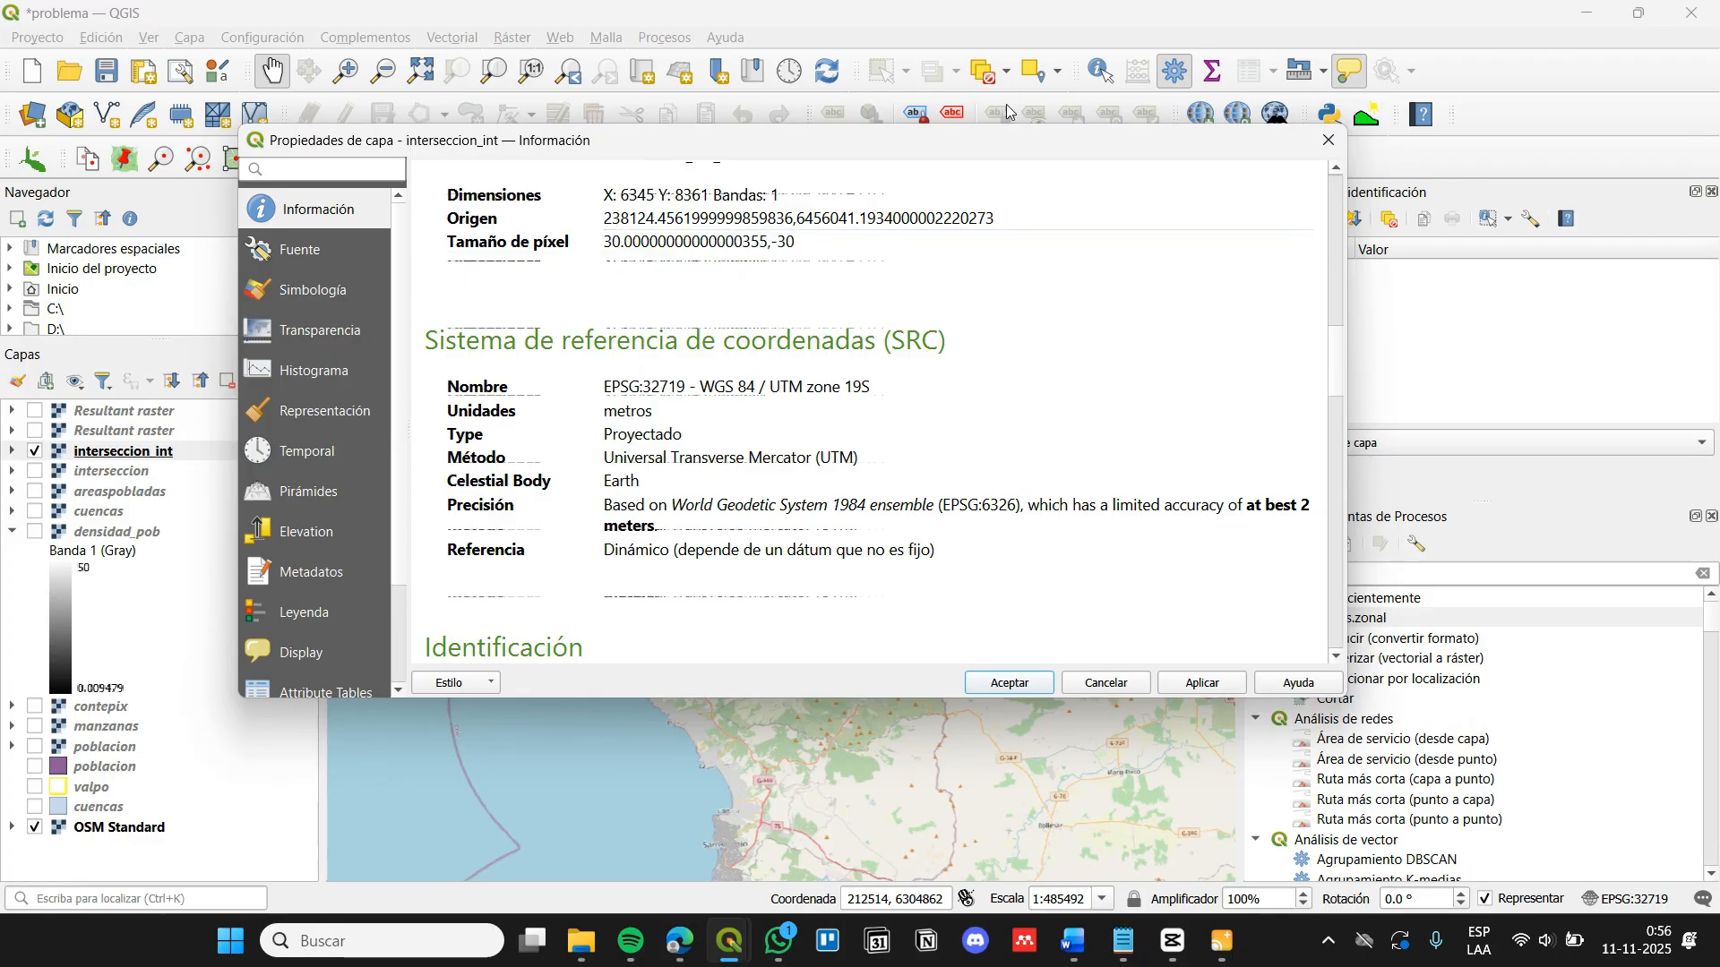
{"action": "left_click", "coordinate": [1322, 150]}
Run r.stats.zonal with interseccion_int as both base and cover raster, using the count method
{"action": "left_click_drag", "start_coordinate": [1009, 376], "coordinate": [961, 465]}
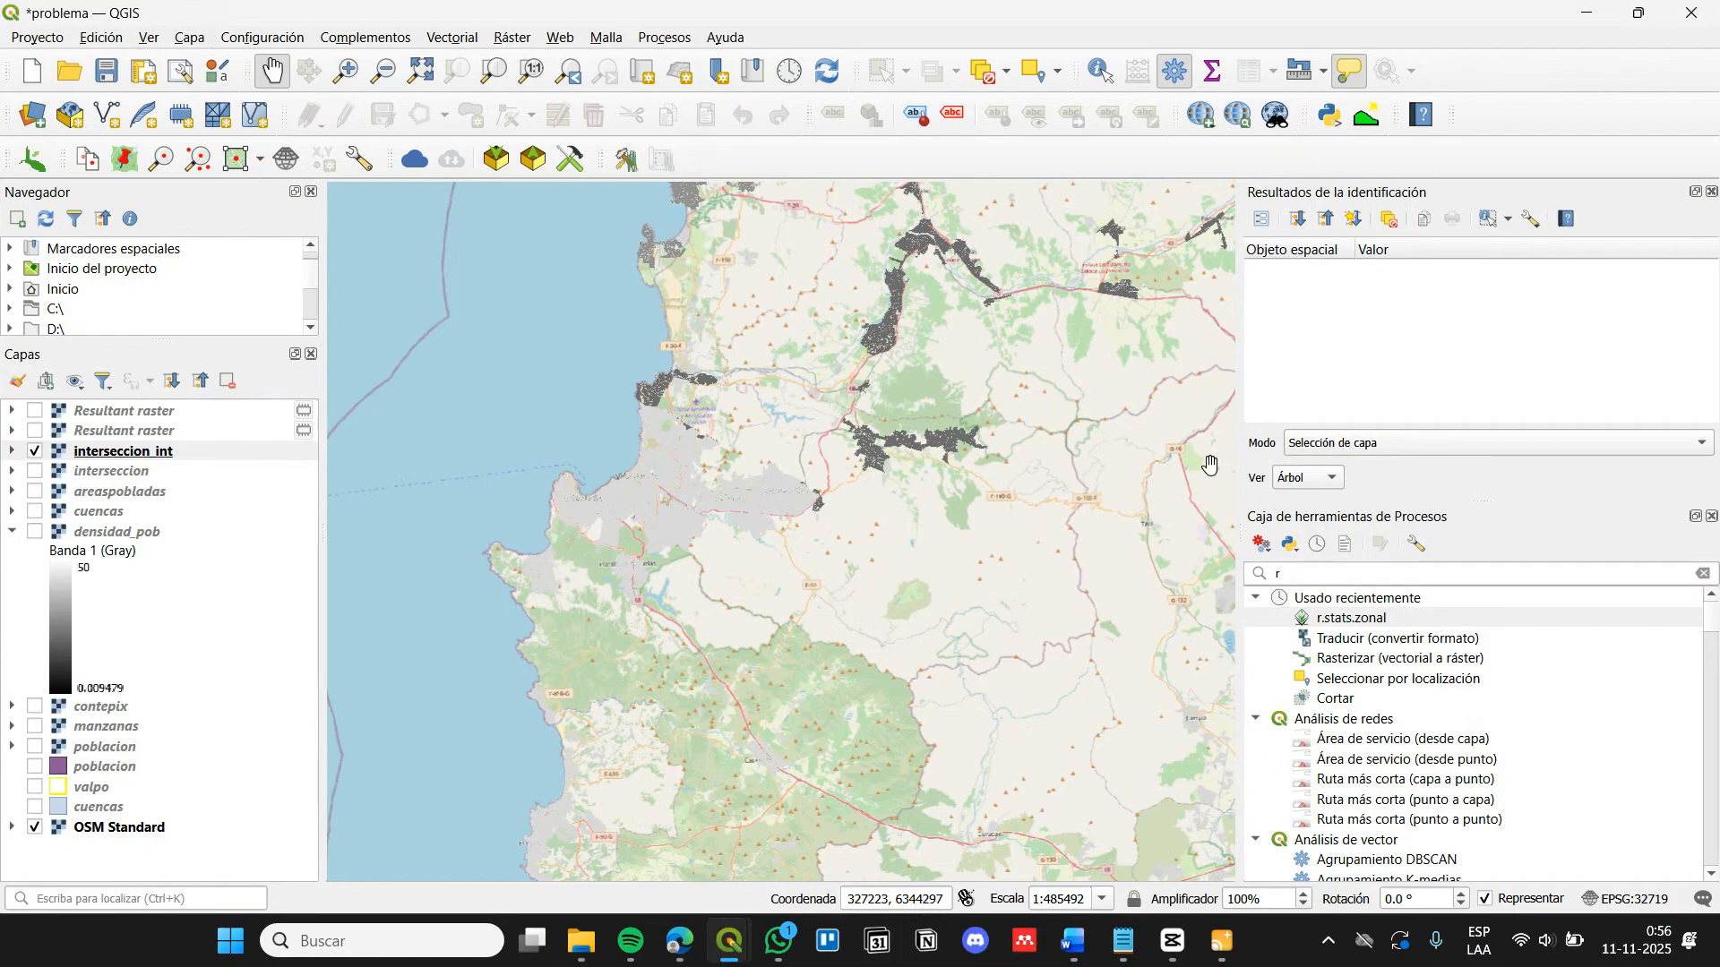
{"action": "scroll", "coordinate": [744, 501], "scroll_direction": "down", "scroll_amount": 1}
{"action": "scroll", "coordinate": [730, 499], "scroll_direction": "up", "scroll_amount": 1}
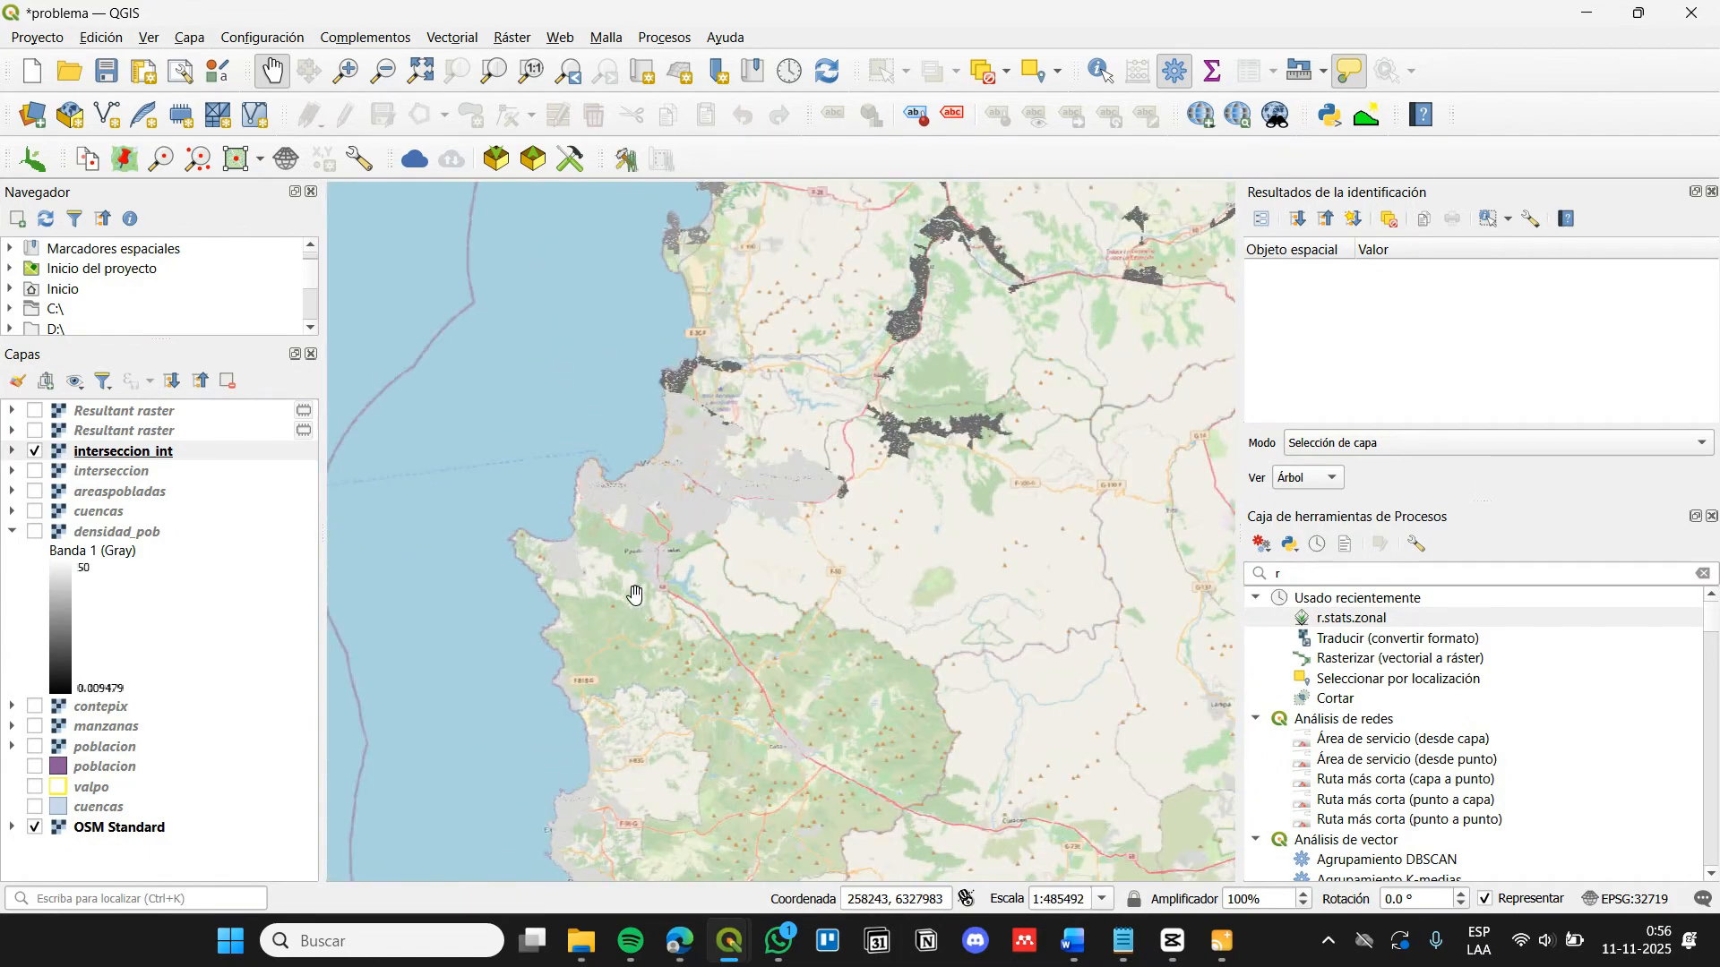
{"action": "double_click", "coordinate": [1380, 618]}
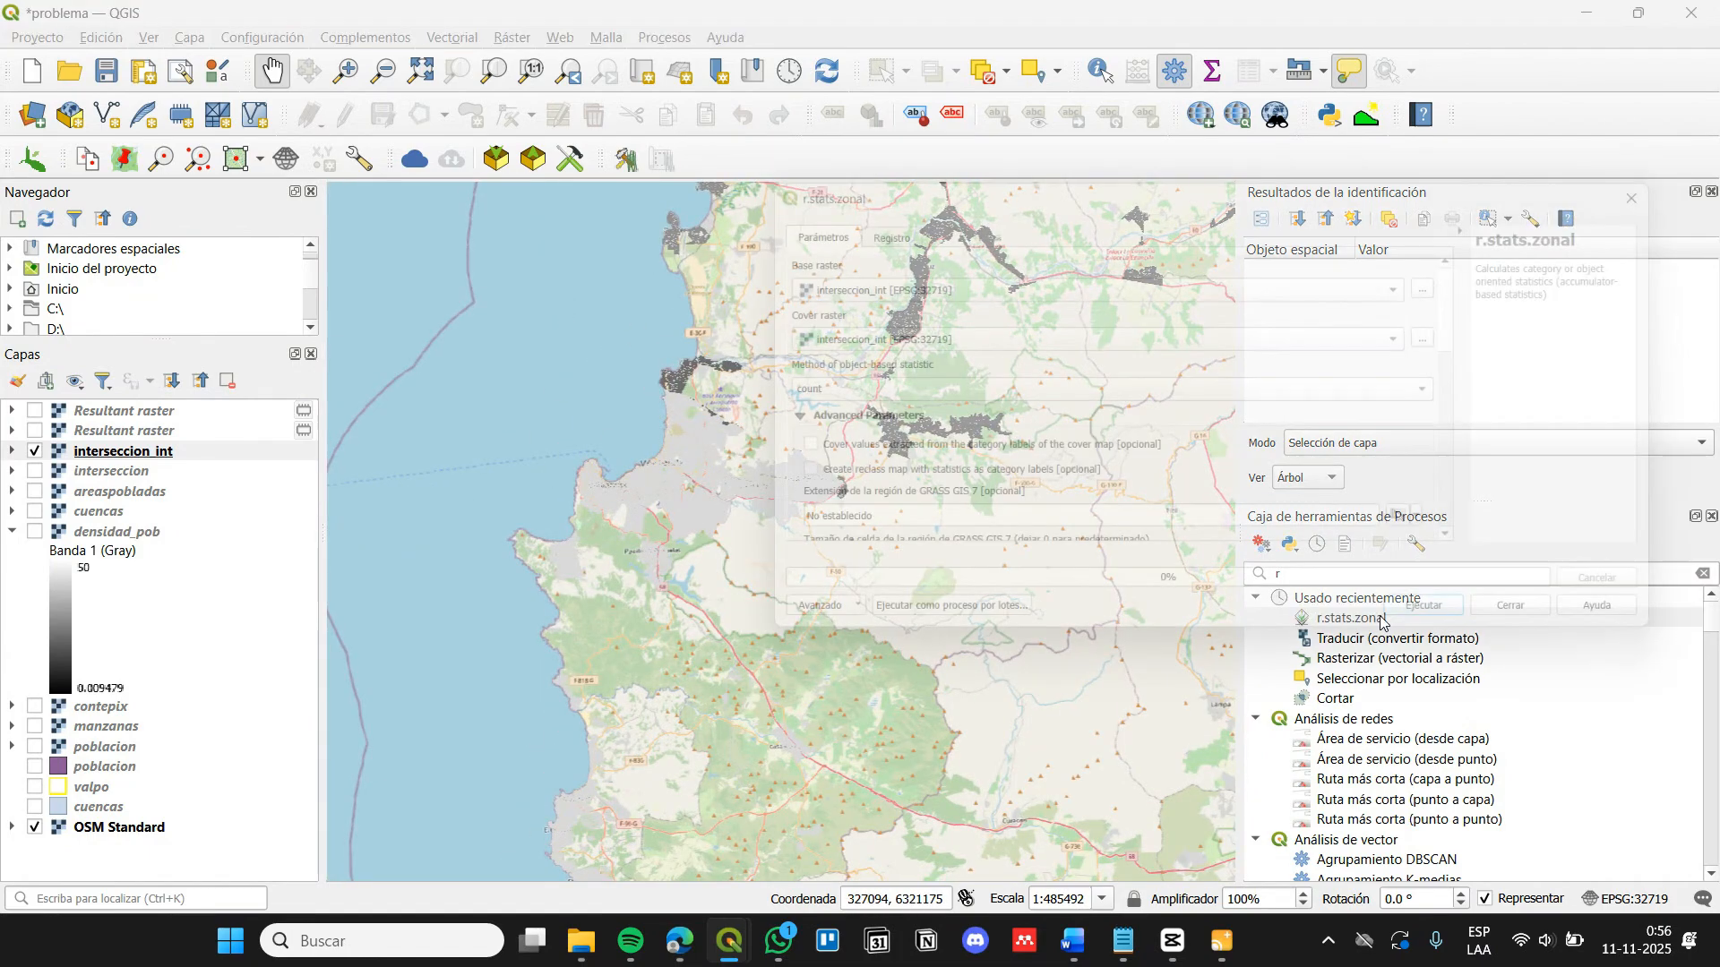
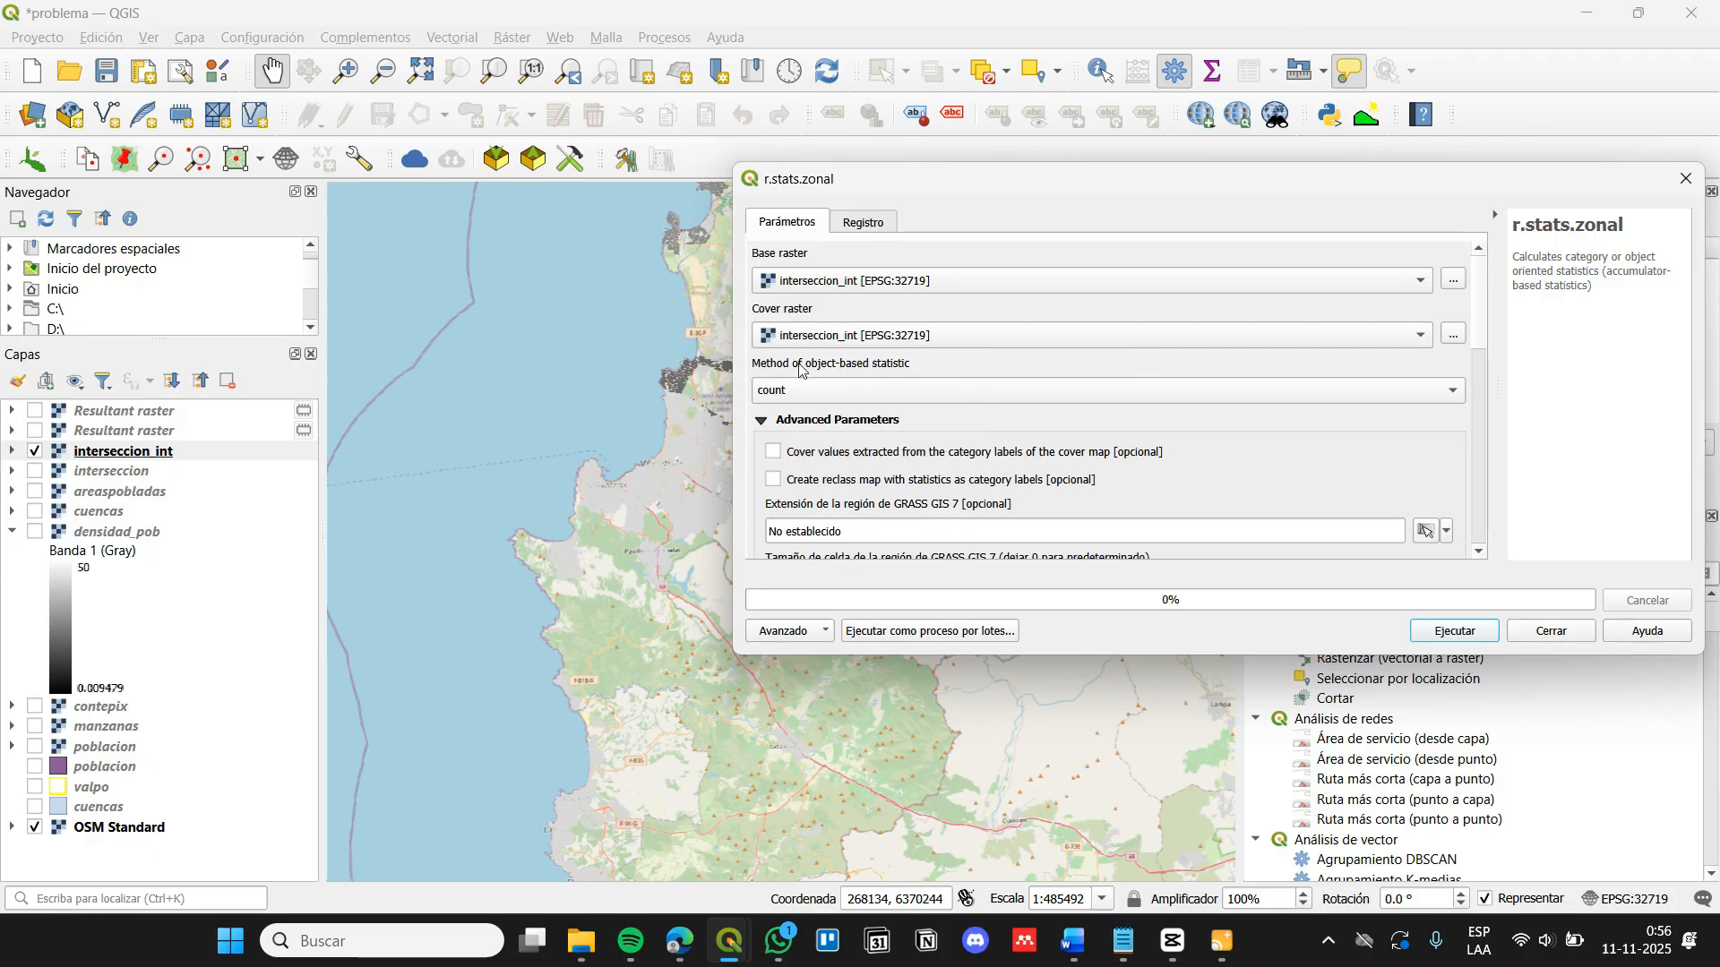
{"action": "left_click_drag", "start_coordinate": [821, 198], "coordinate": [905, 255]}
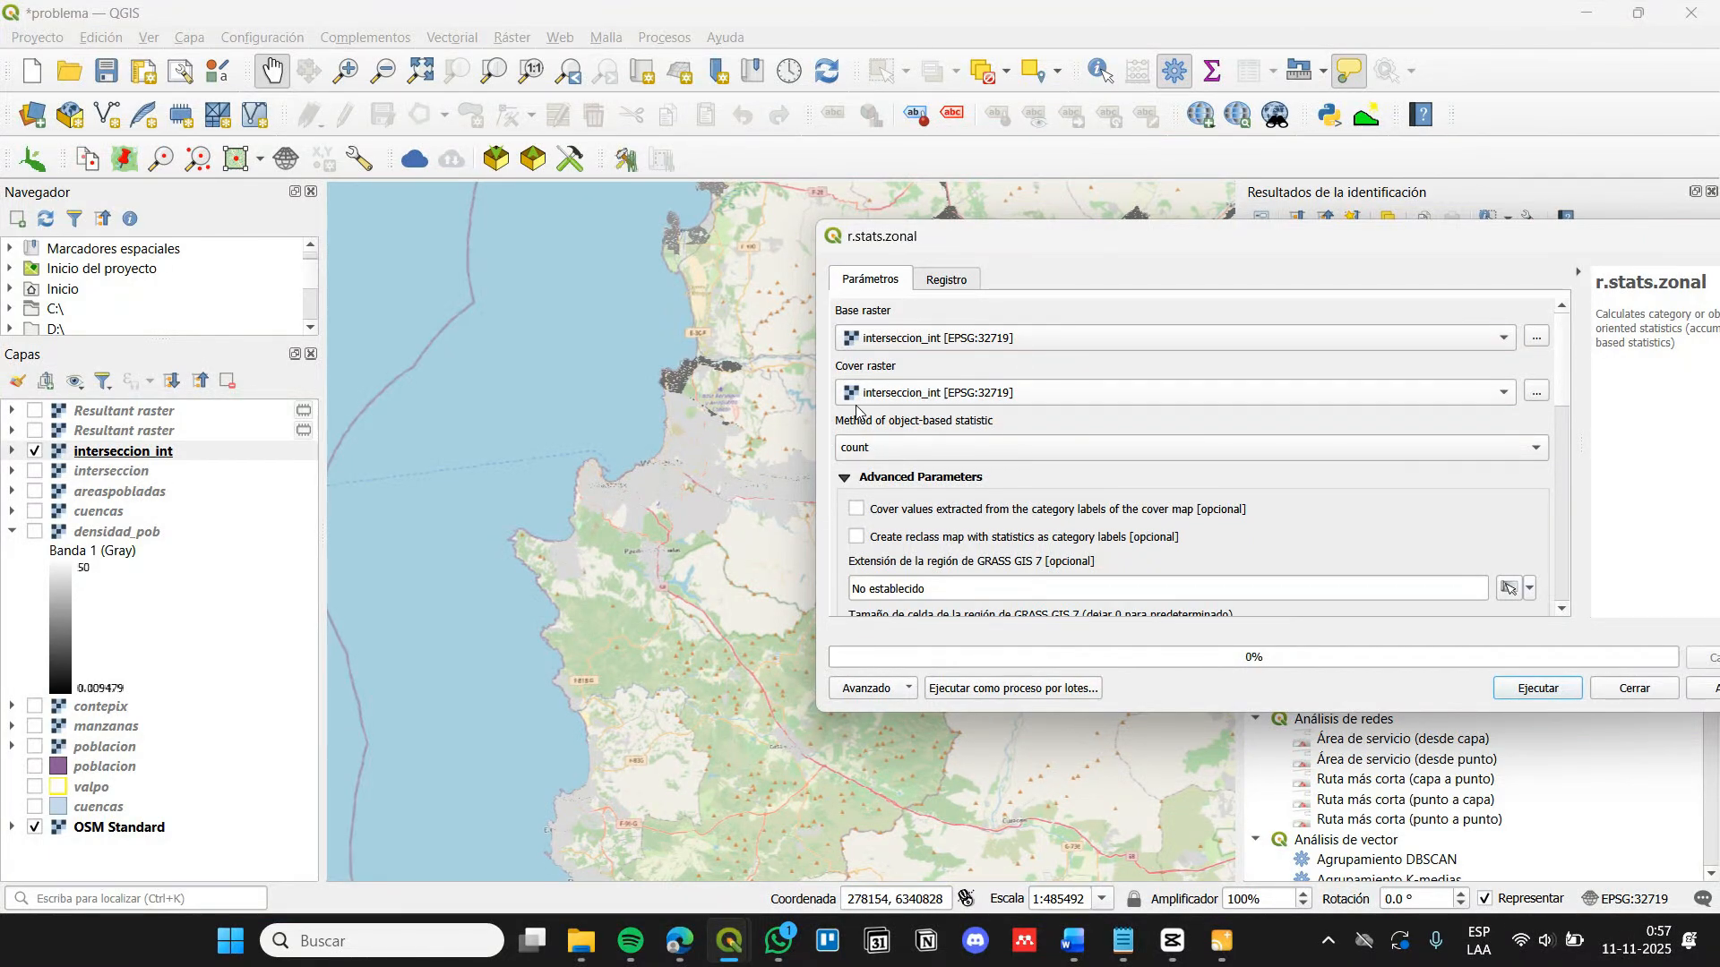
{"action": "left_click", "coordinate": [1521, 691]}
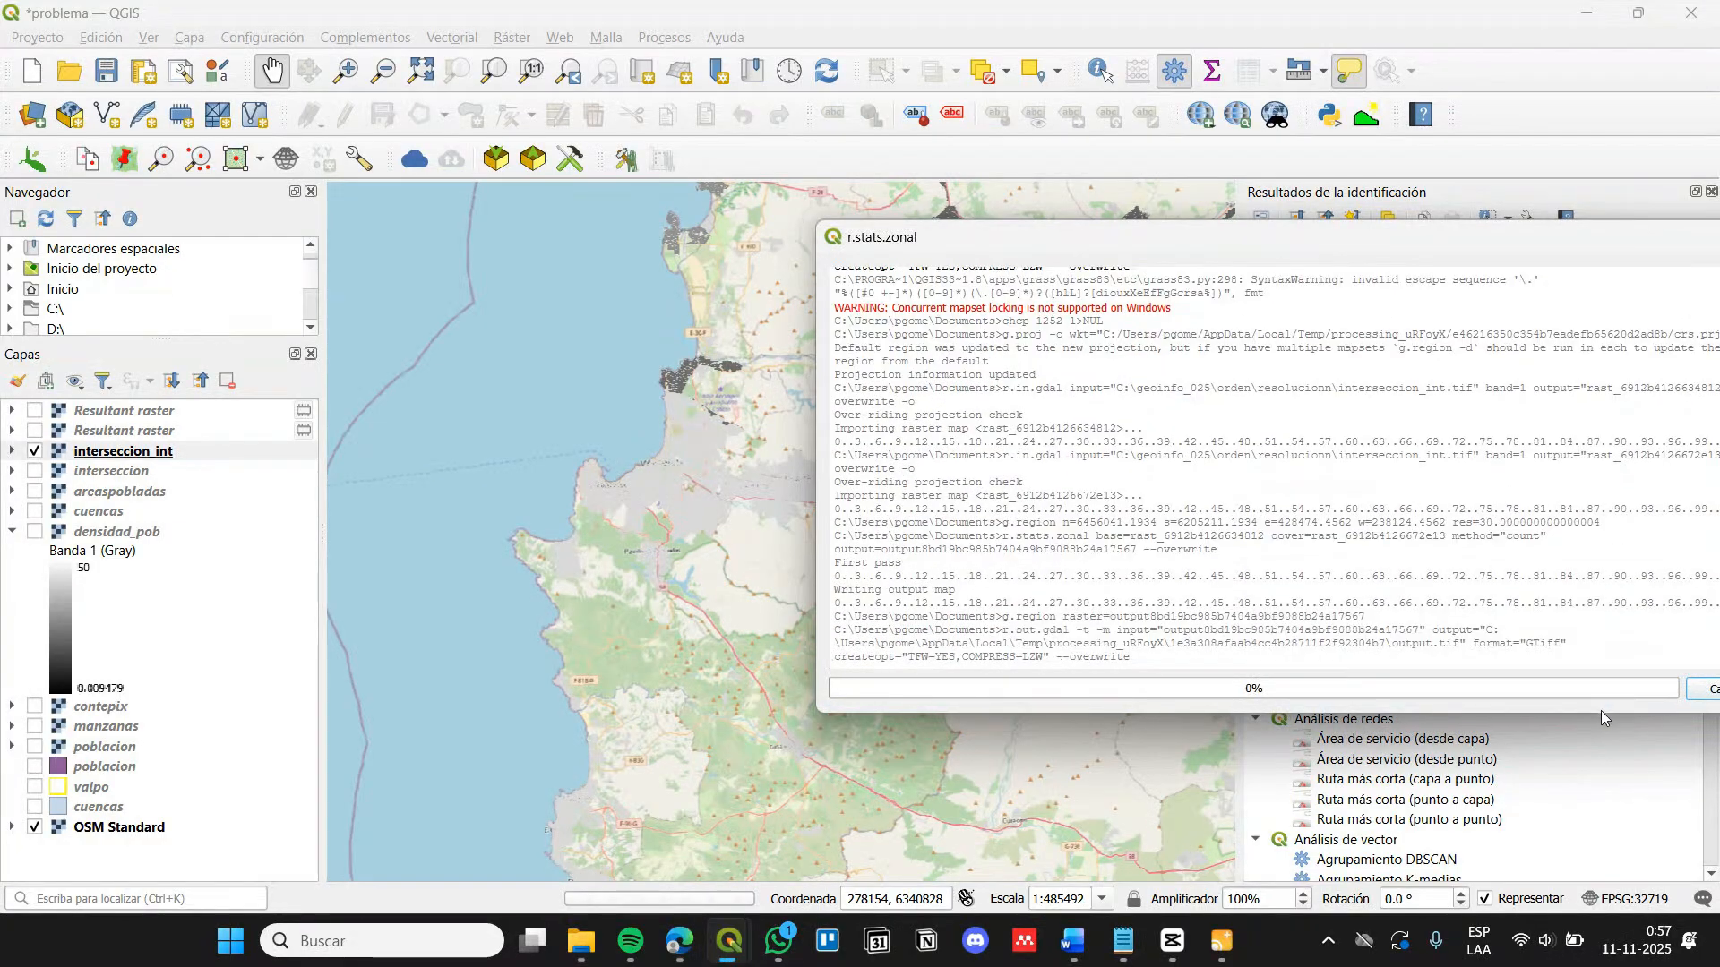
{"action": "left_click", "coordinate": [1631, 690]}
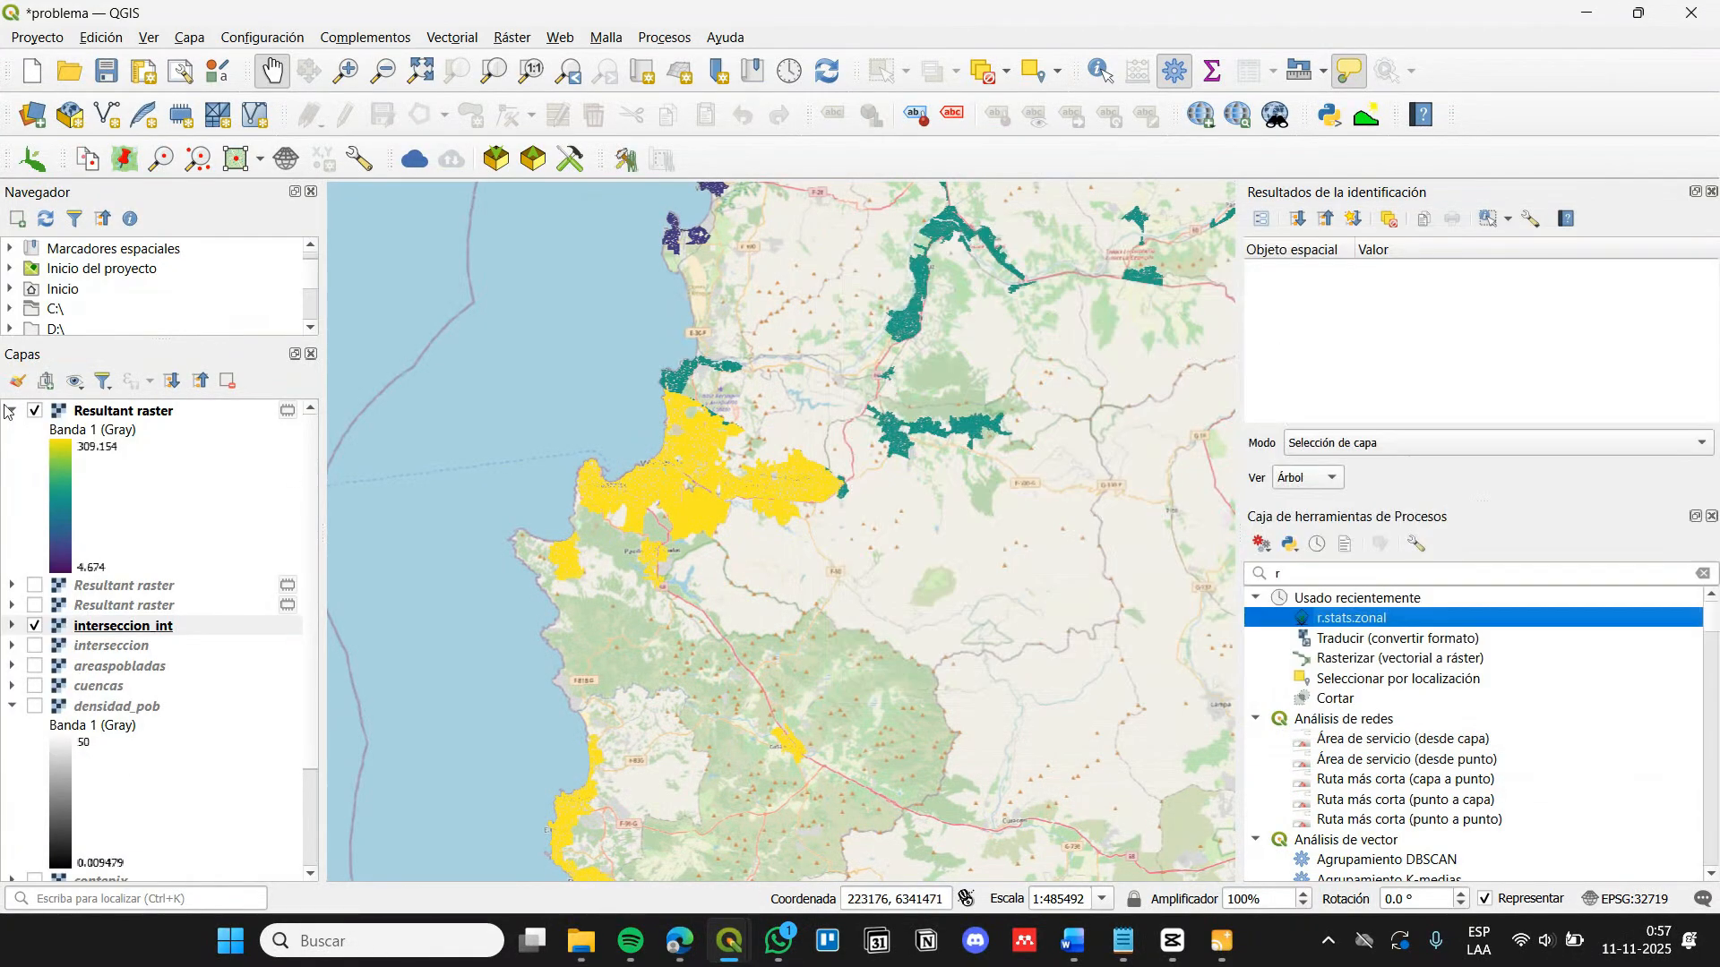
Export the lowest Resultant raster as the GeoTIFF personasxcuenca_delimitado in the resolucionn folder, and remove the temporary source layer
{"action": "left_click", "coordinate": [70, 418]}
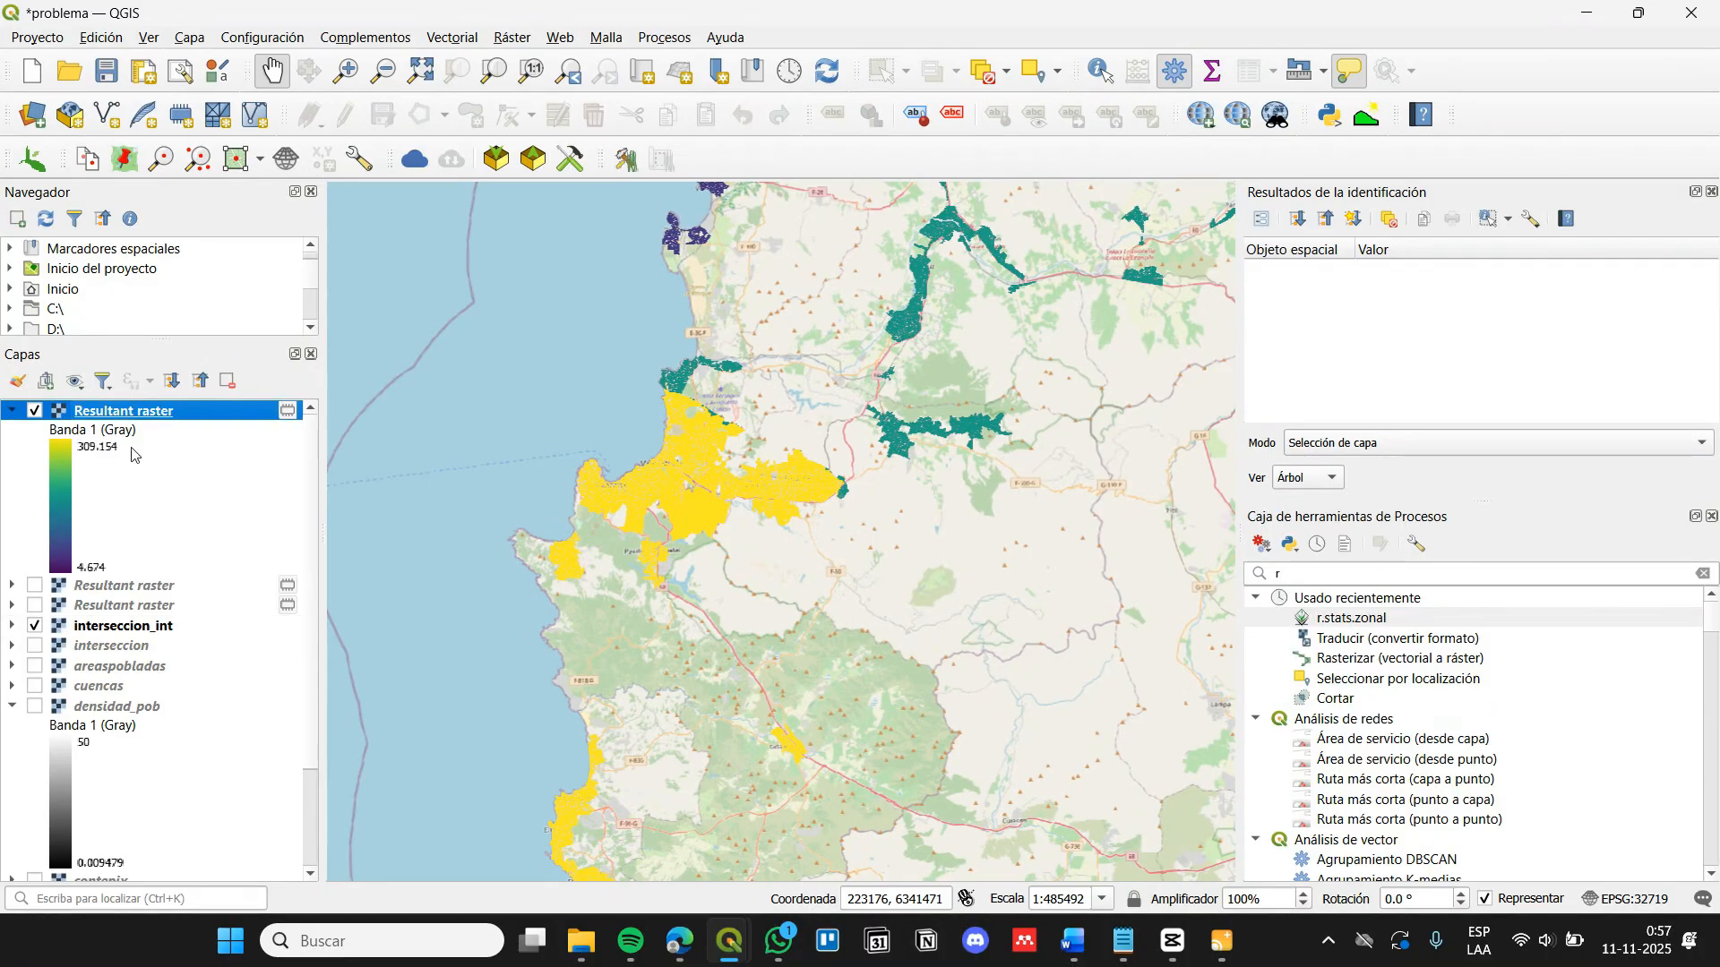
{"action": "left_click", "coordinate": [35, 605]}
{"action": "left_click", "coordinate": [35, 605]}
{"action": "left_click", "coordinate": [12, 606]}
{"action": "left_click", "coordinate": [12, 605]}
{"action": "right_click", "coordinate": [104, 607]}
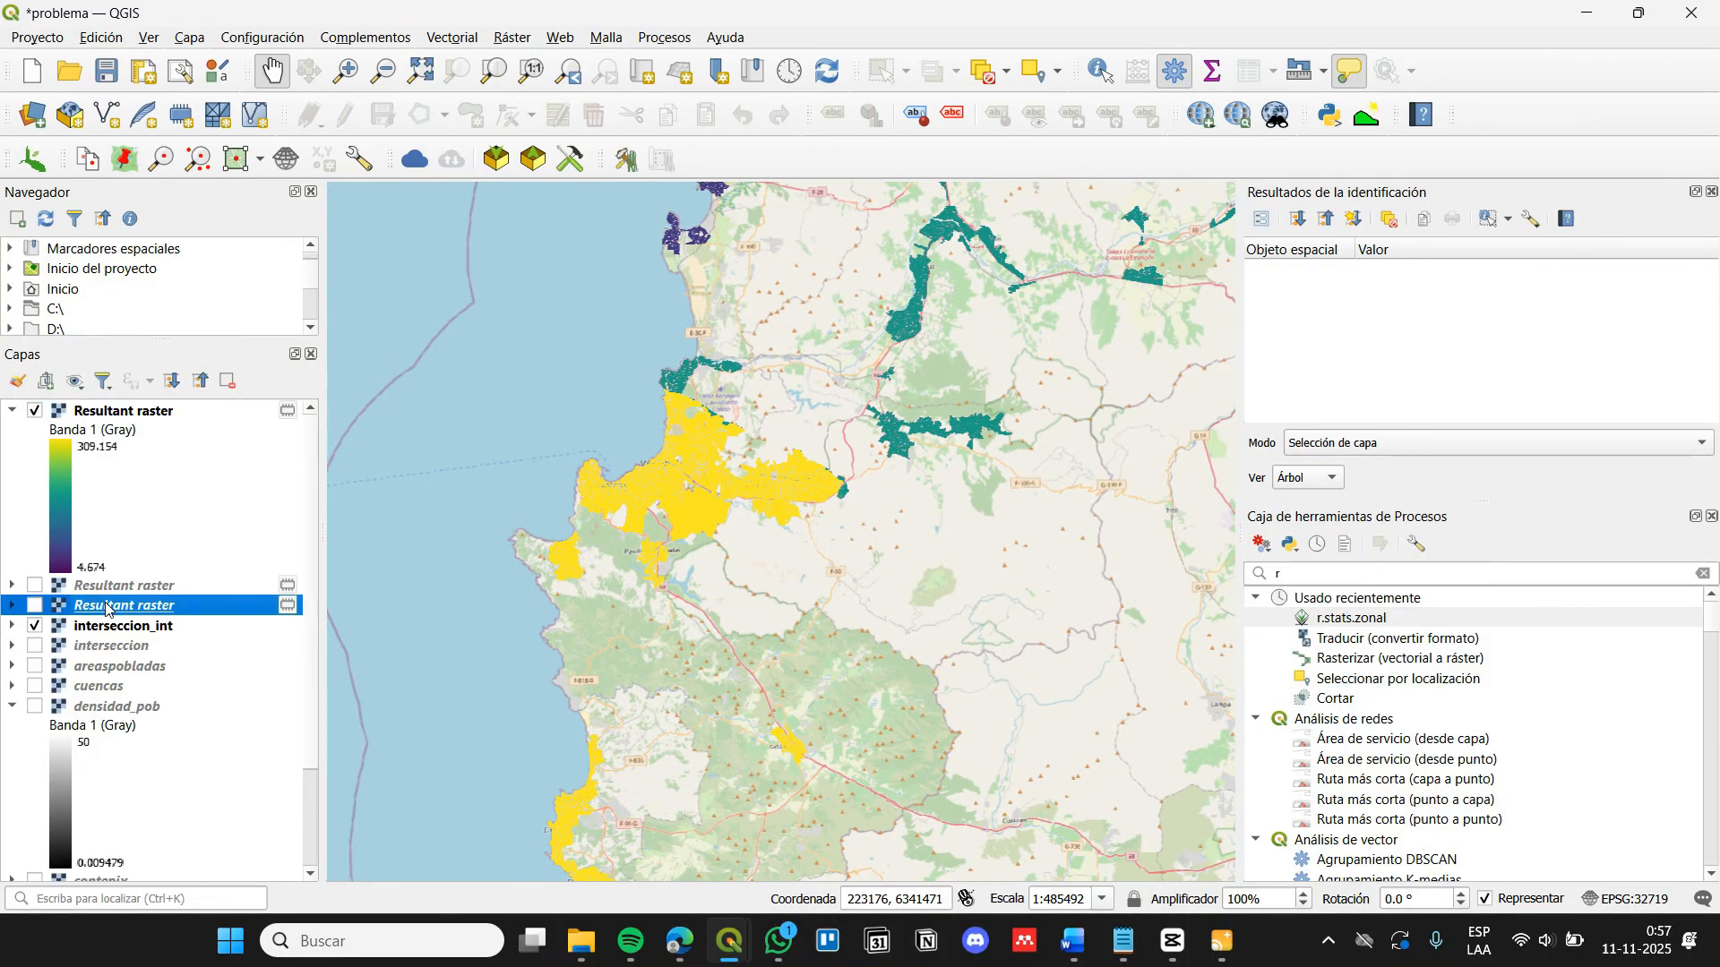
{"action": "mouse_move", "coordinate": [170, 514]}
{"action": "left_click", "coordinate": [538, 514]}
{"action": "left_click", "coordinate": [902, 191]}
{"action": "type", "text": "personasxcuenca_delimitado"}
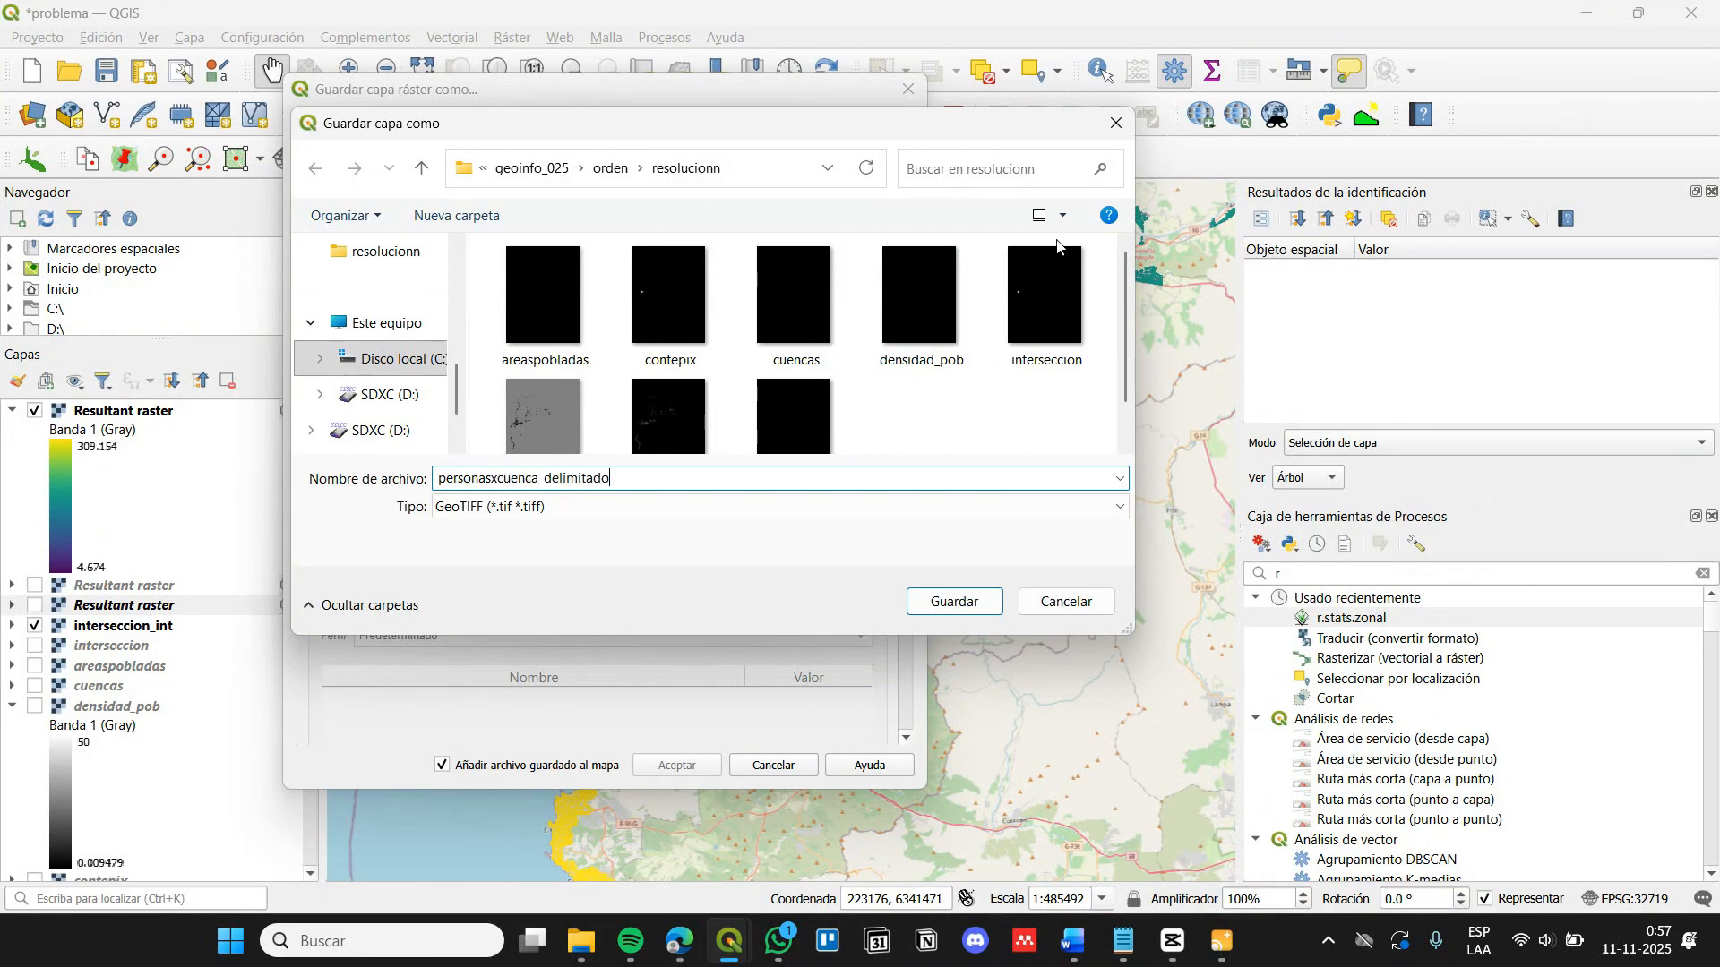
{"action": "left_click", "coordinate": [956, 604]}
{"action": "left_click", "coordinate": [677, 766]}
{"action": "right_click", "coordinate": [152, 780]}
{"action": "left_click", "coordinate": [234, 488]}
{"action": "left_click", "coordinate": [864, 499]}
Export the basin-wide Resultant raster as the GeoTIFF personasxcuenca, and remove the temporary source layer
{"action": "right_click", "coordinate": [189, 587]}
{"action": "mouse_move", "coordinate": [286, 494]}
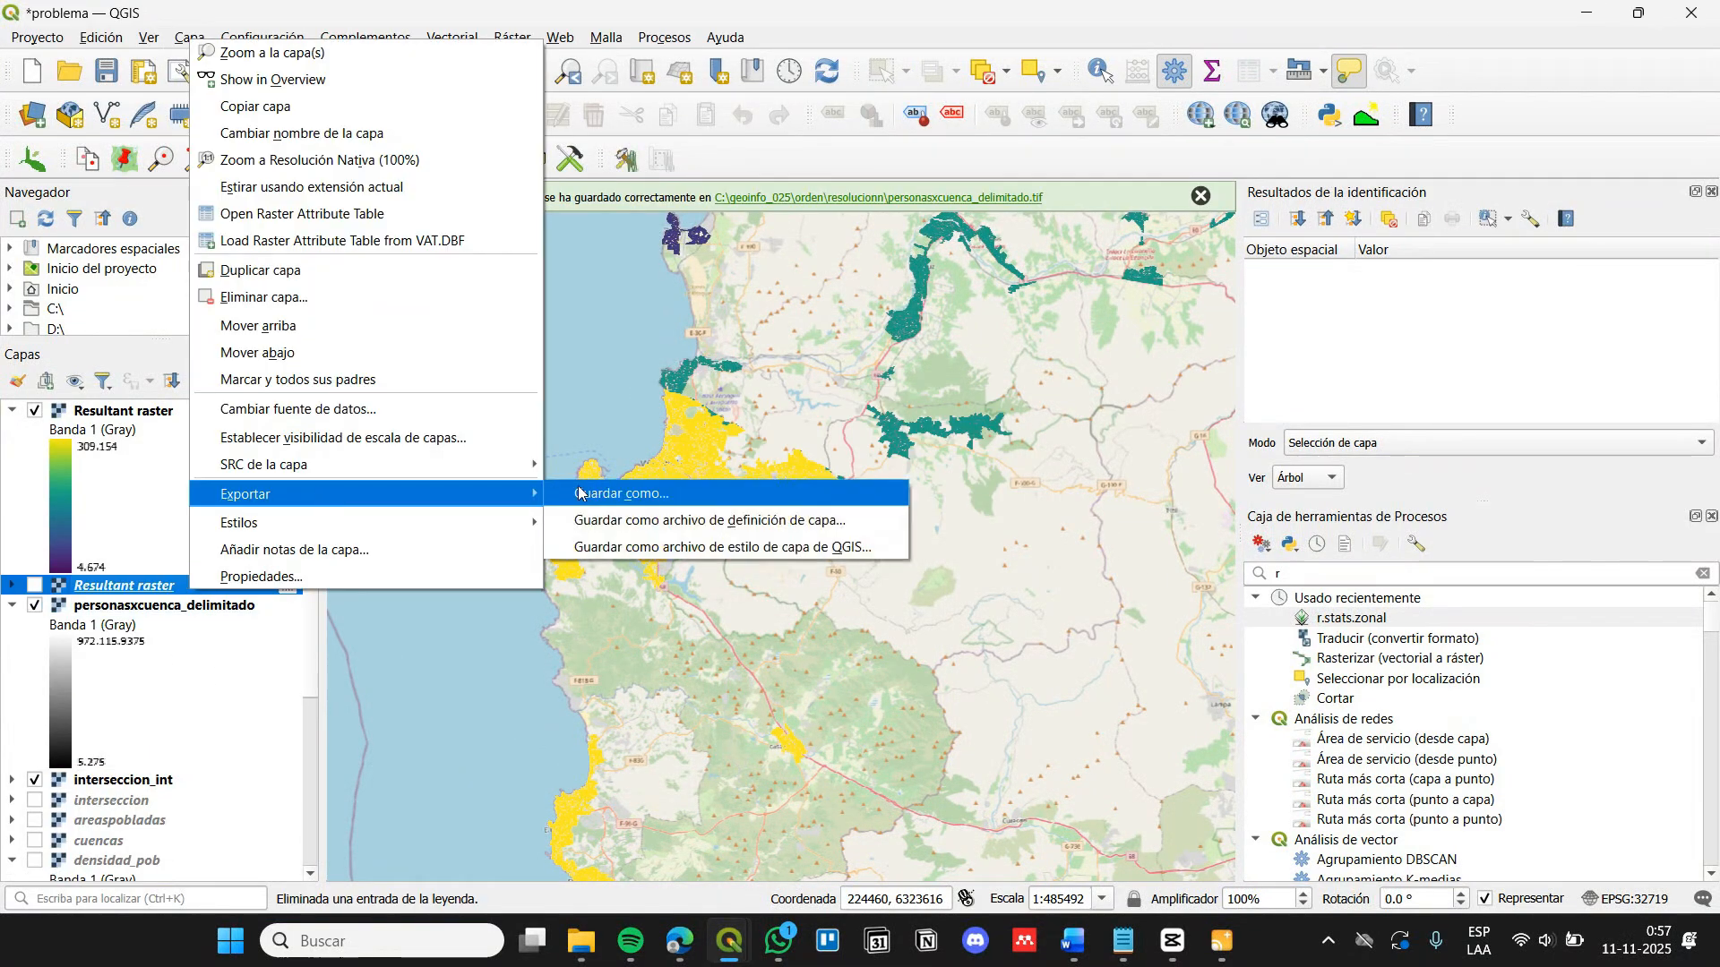
{"action": "left_click", "coordinate": [578, 493]}
{"action": "left_click", "coordinate": [900, 187]}
{"action": "type", "text": "personasxcuenca"}
{"action": "left_click", "coordinate": [955, 604]}
{"action": "left_click", "coordinate": [678, 766]}
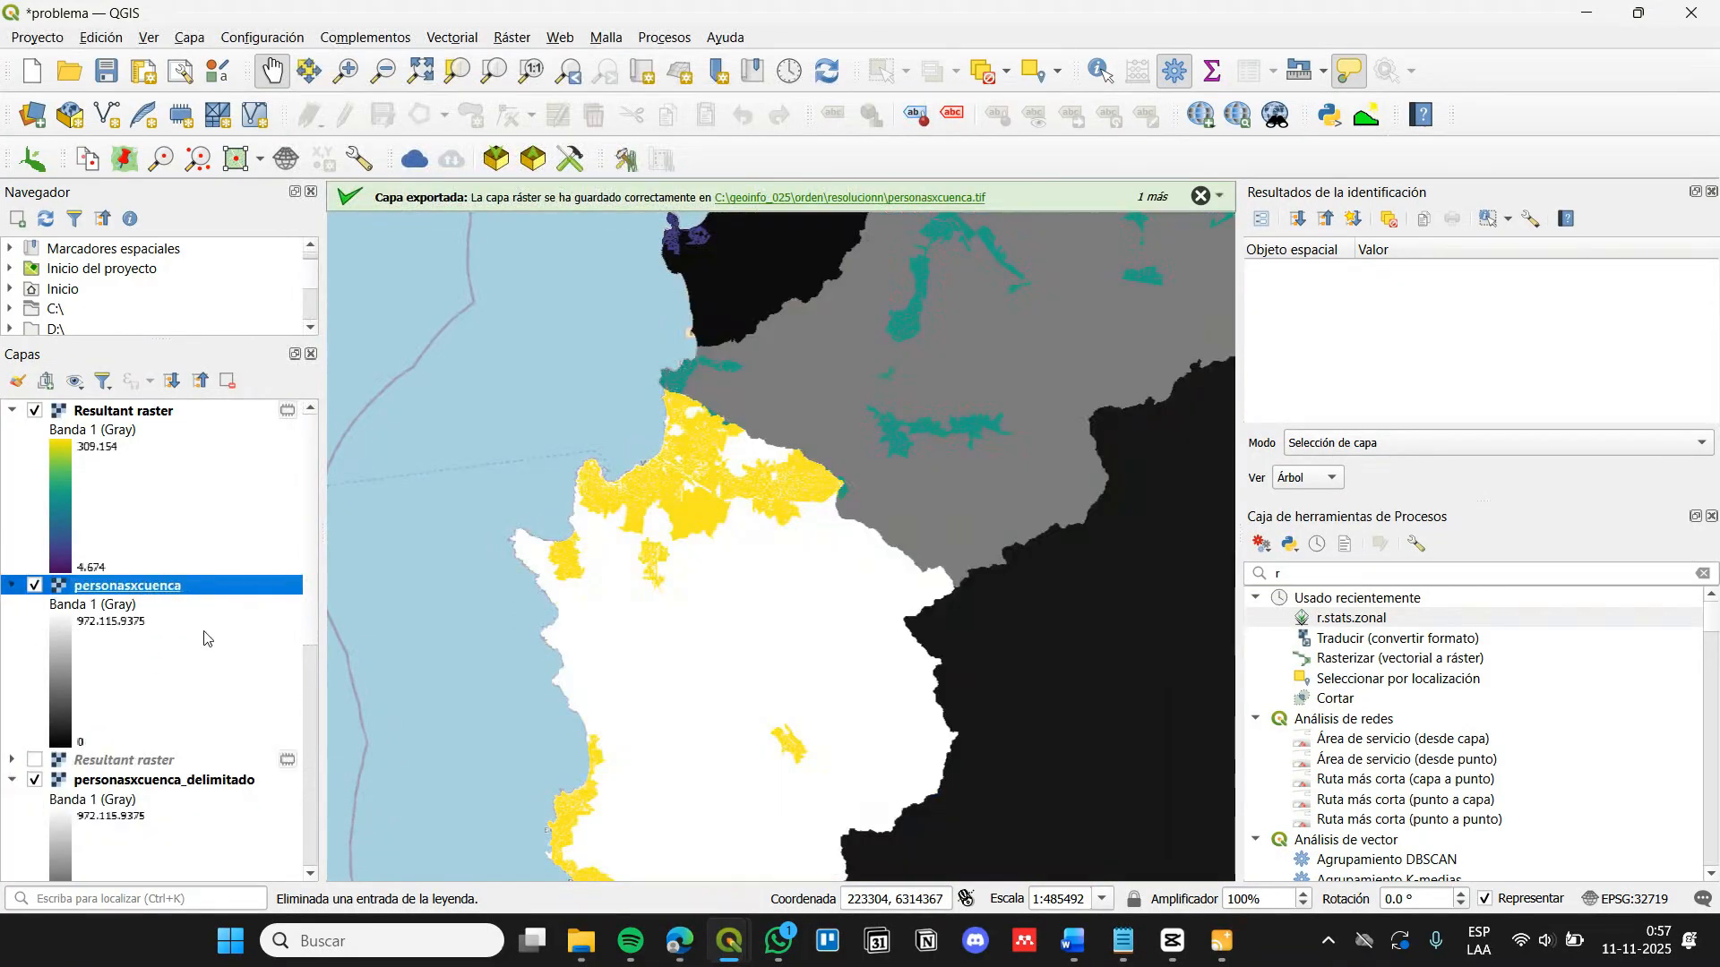
{"action": "right_click", "coordinate": [134, 759]}
{"action": "left_click", "coordinate": [217, 469]}
{"action": "left_click", "coordinate": [864, 499]}
Hide and collapse the personasxcuenca and personasxcuenca_delimitado layers, and dismiss all export messages
{"action": "left_click", "coordinate": [34, 586]}
{"action": "left_click", "coordinate": [34, 605]}
{"action": "double_click", "coordinate": [36, 411]}
{"action": "left_click", "coordinate": [1328, 140]}
{"action": "left_click", "coordinate": [1216, 197]}
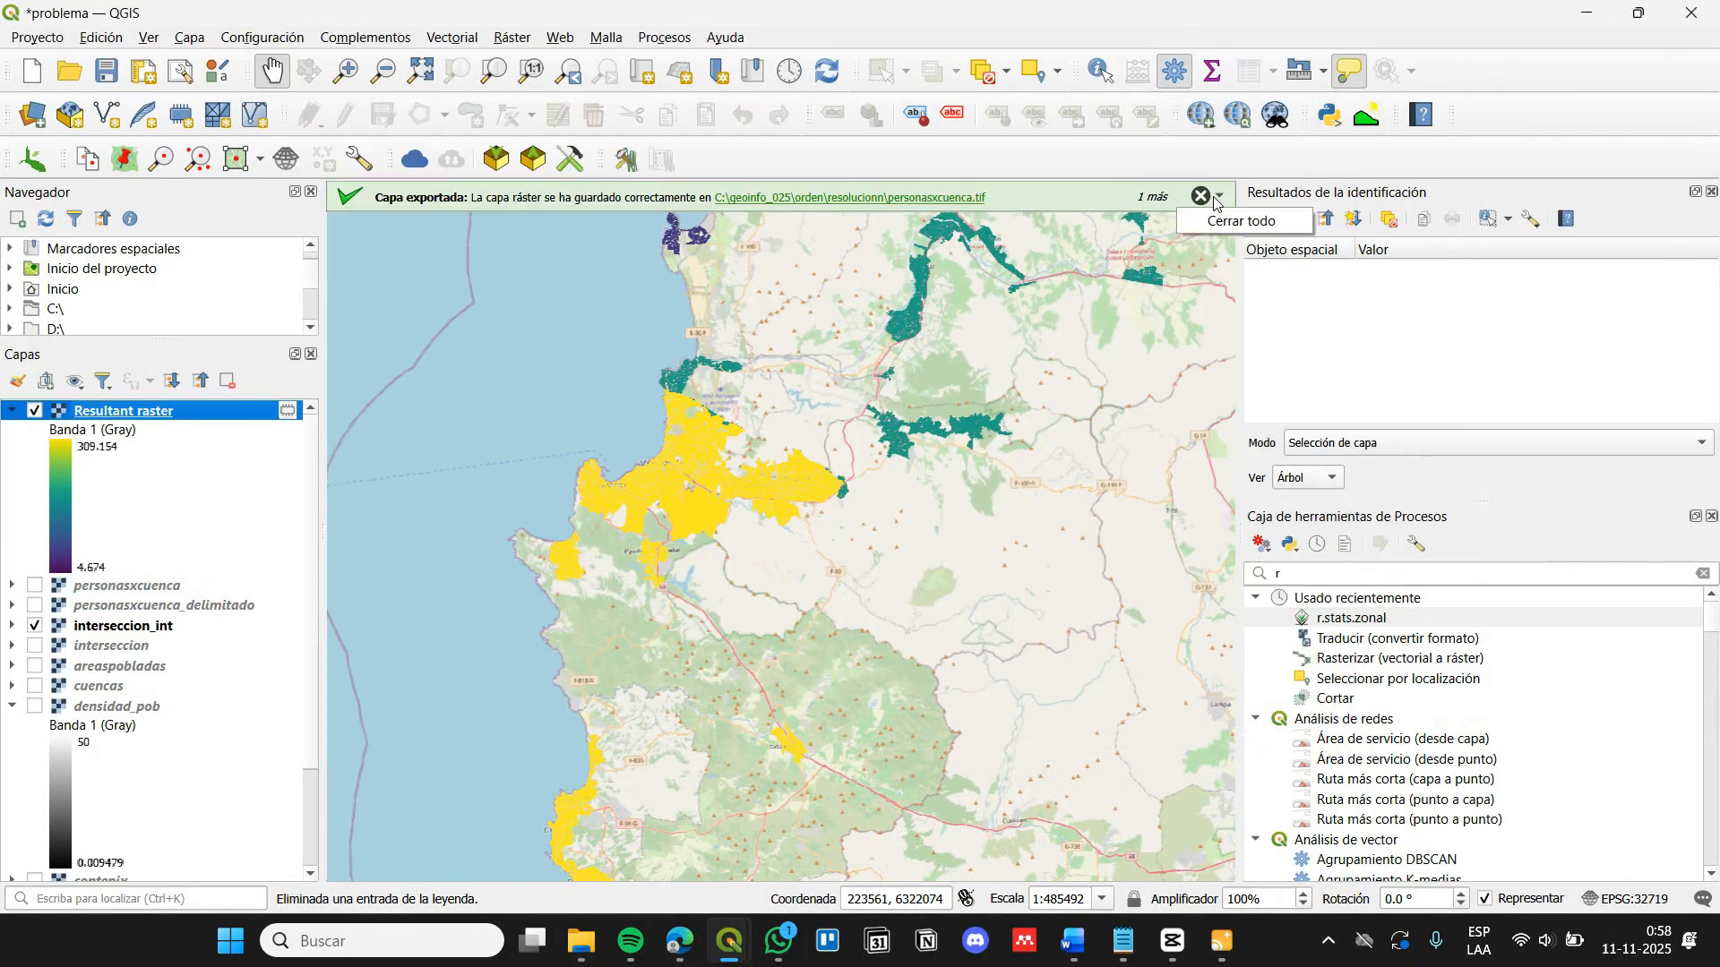
{"action": "left_click", "coordinate": [1240, 221]}
Examine the pixel-count Resultant raster along the coast by switching its visibility off and on
{"action": "left_click", "coordinate": [34, 411]}
{"action": "left_click", "coordinate": [201, 441]}
{"action": "left_click", "coordinate": [34, 411]}
{"action": "scroll", "coordinate": [677, 573], "scroll_direction": "down", "scroll_amount": 1}
{"action": "left_click_drag", "start_coordinate": [677, 573], "coordinate": [659, 405]}
{"action": "right_click", "coordinate": [138, 405]}
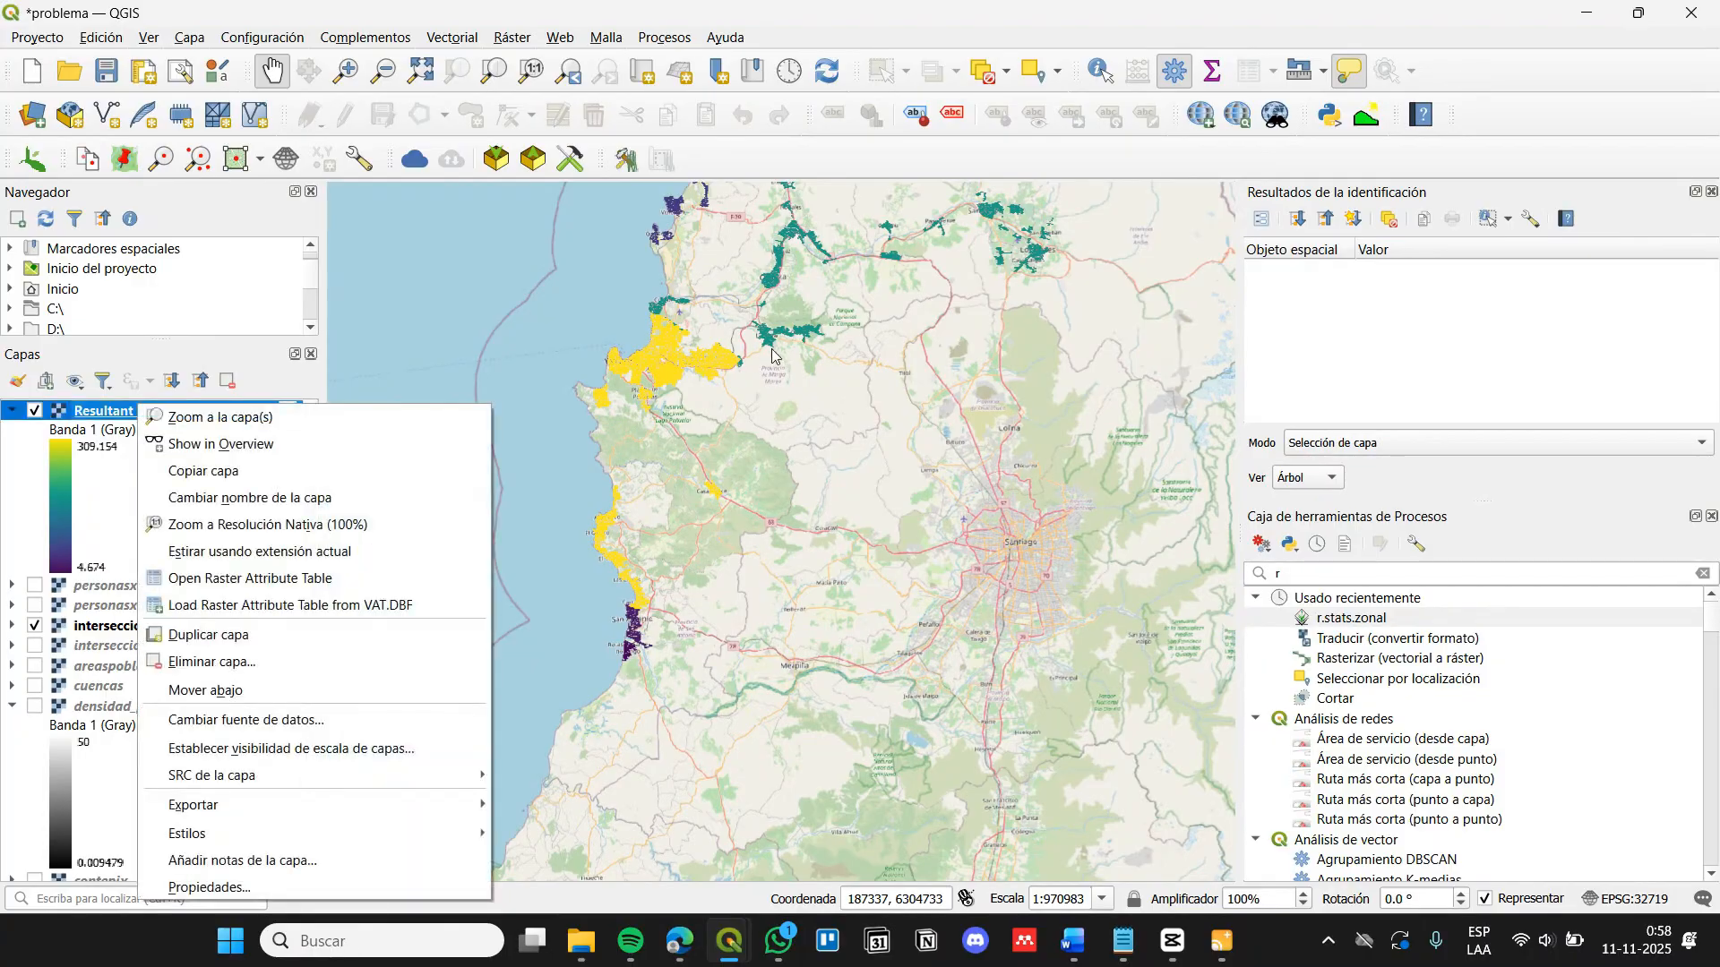
{"action": "left_click_drag", "start_coordinate": [529, 452], "coordinate": [454, 732]}
Export the pixel-count Resultant raster as the GeoTIFF pixeles_areasencuencas in the resolucionn folder
{"action": "right_click", "coordinate": [125, 405]}
{"action": "mouse_move", "coordinate": [305, 806]}
{"action": "left_click", "coordinate": [535, 802]}
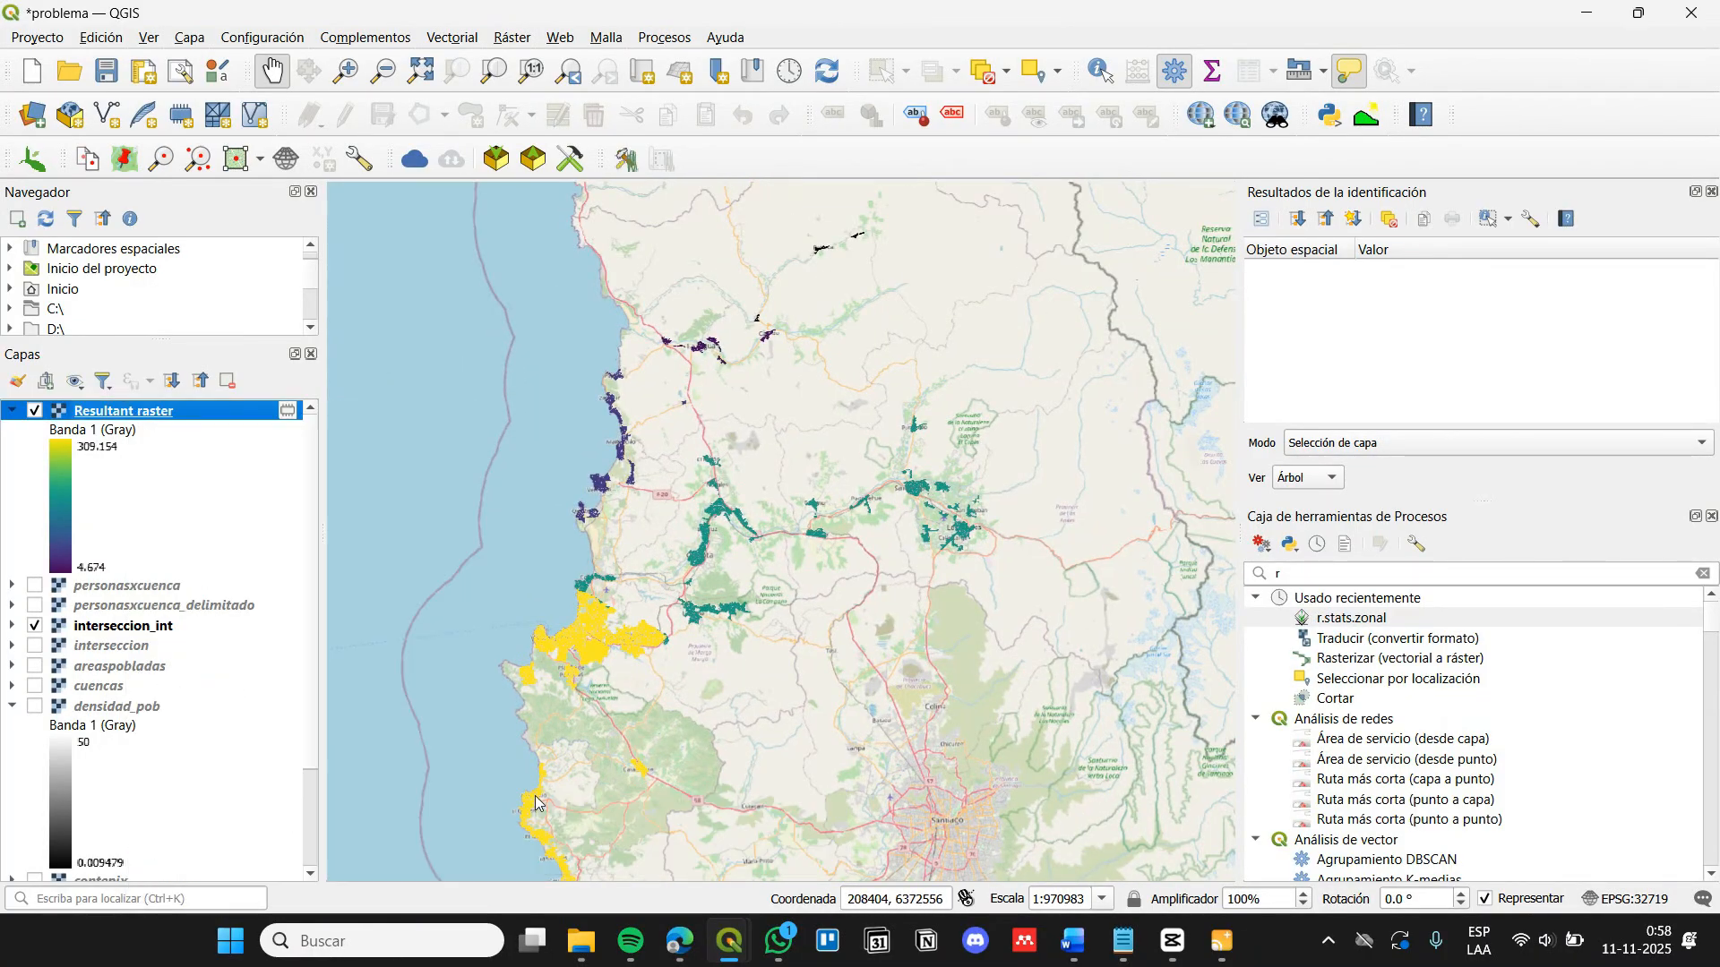
{"action": "left_click", "coordinate": [898, 191]}
{"action": "type", "text": "pixeeles_"}
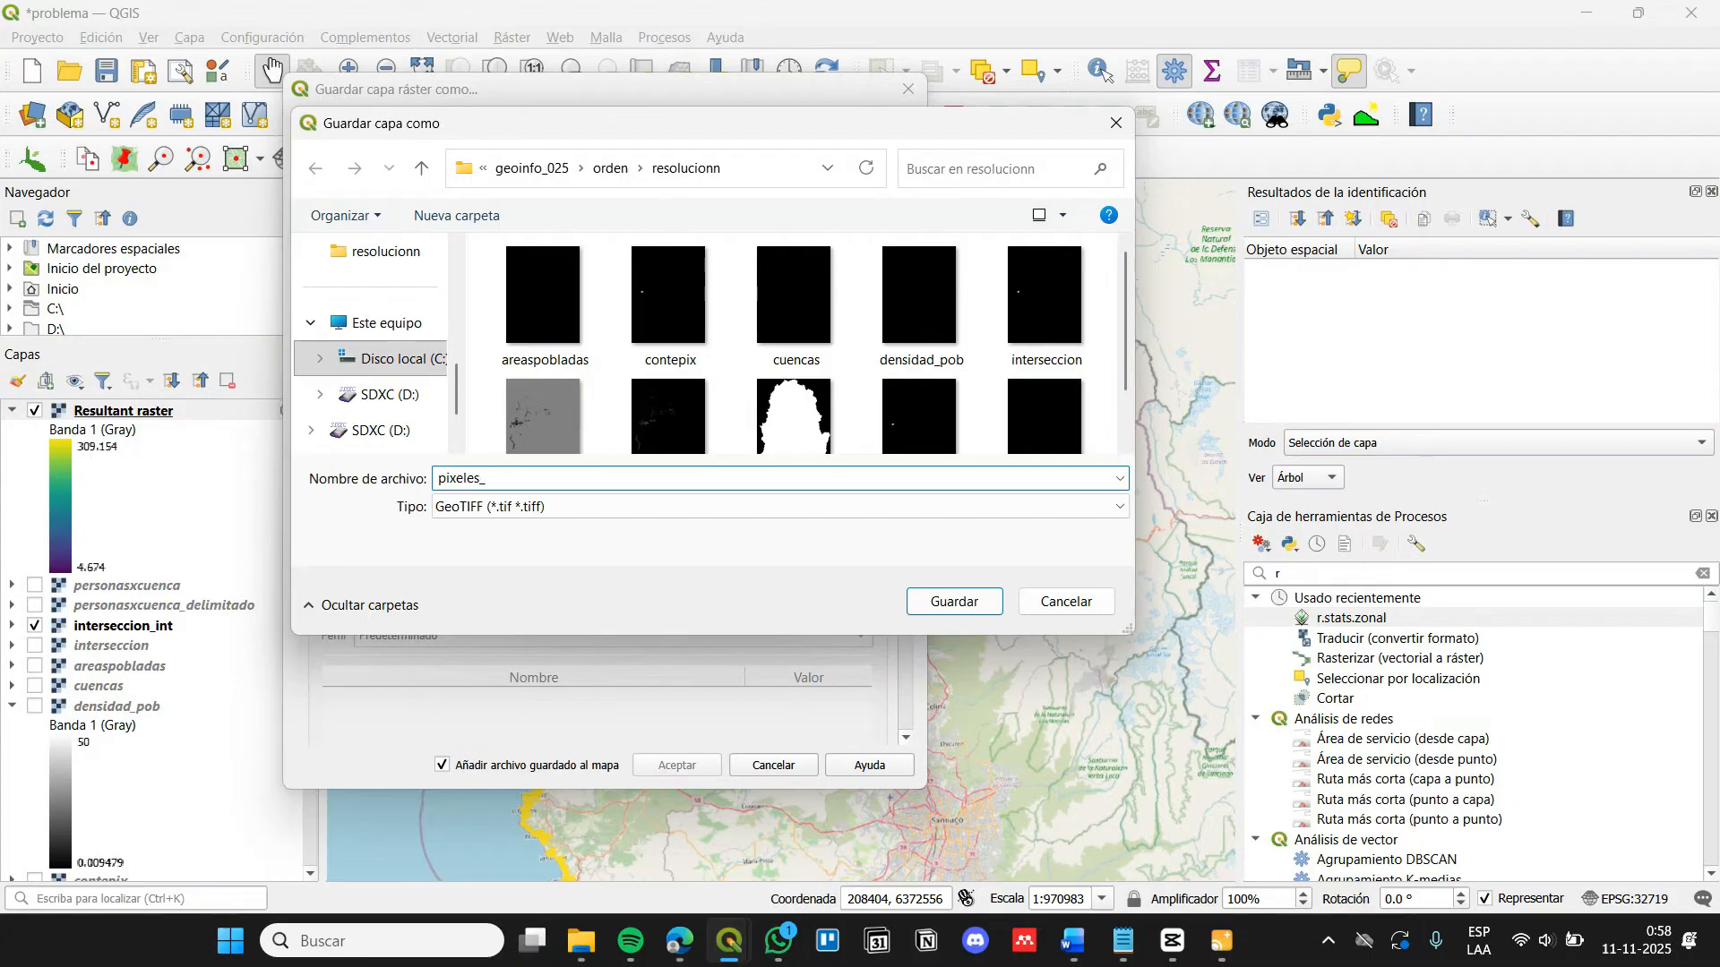
{"action": "scroll", "coordinate": [784, 294], "scroll_direction": "down", "scroll_amount": 1}
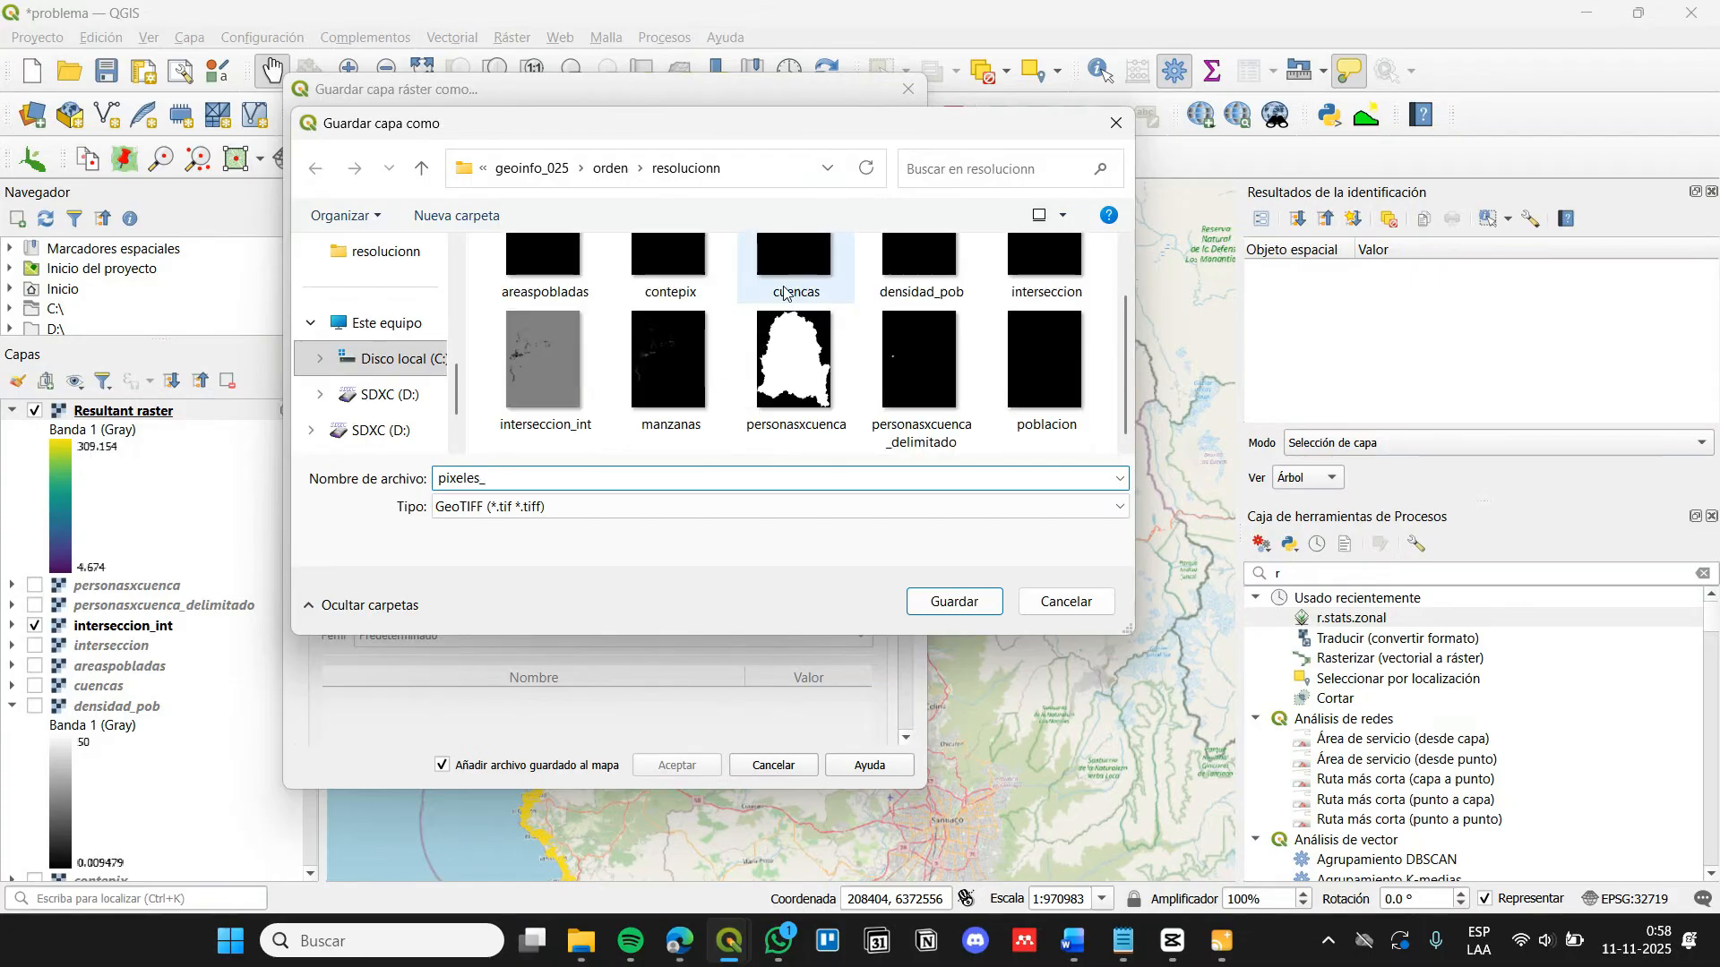
{"action": "type", "text": "areasencuencas"}
{"action": "key", "text": "Return"}
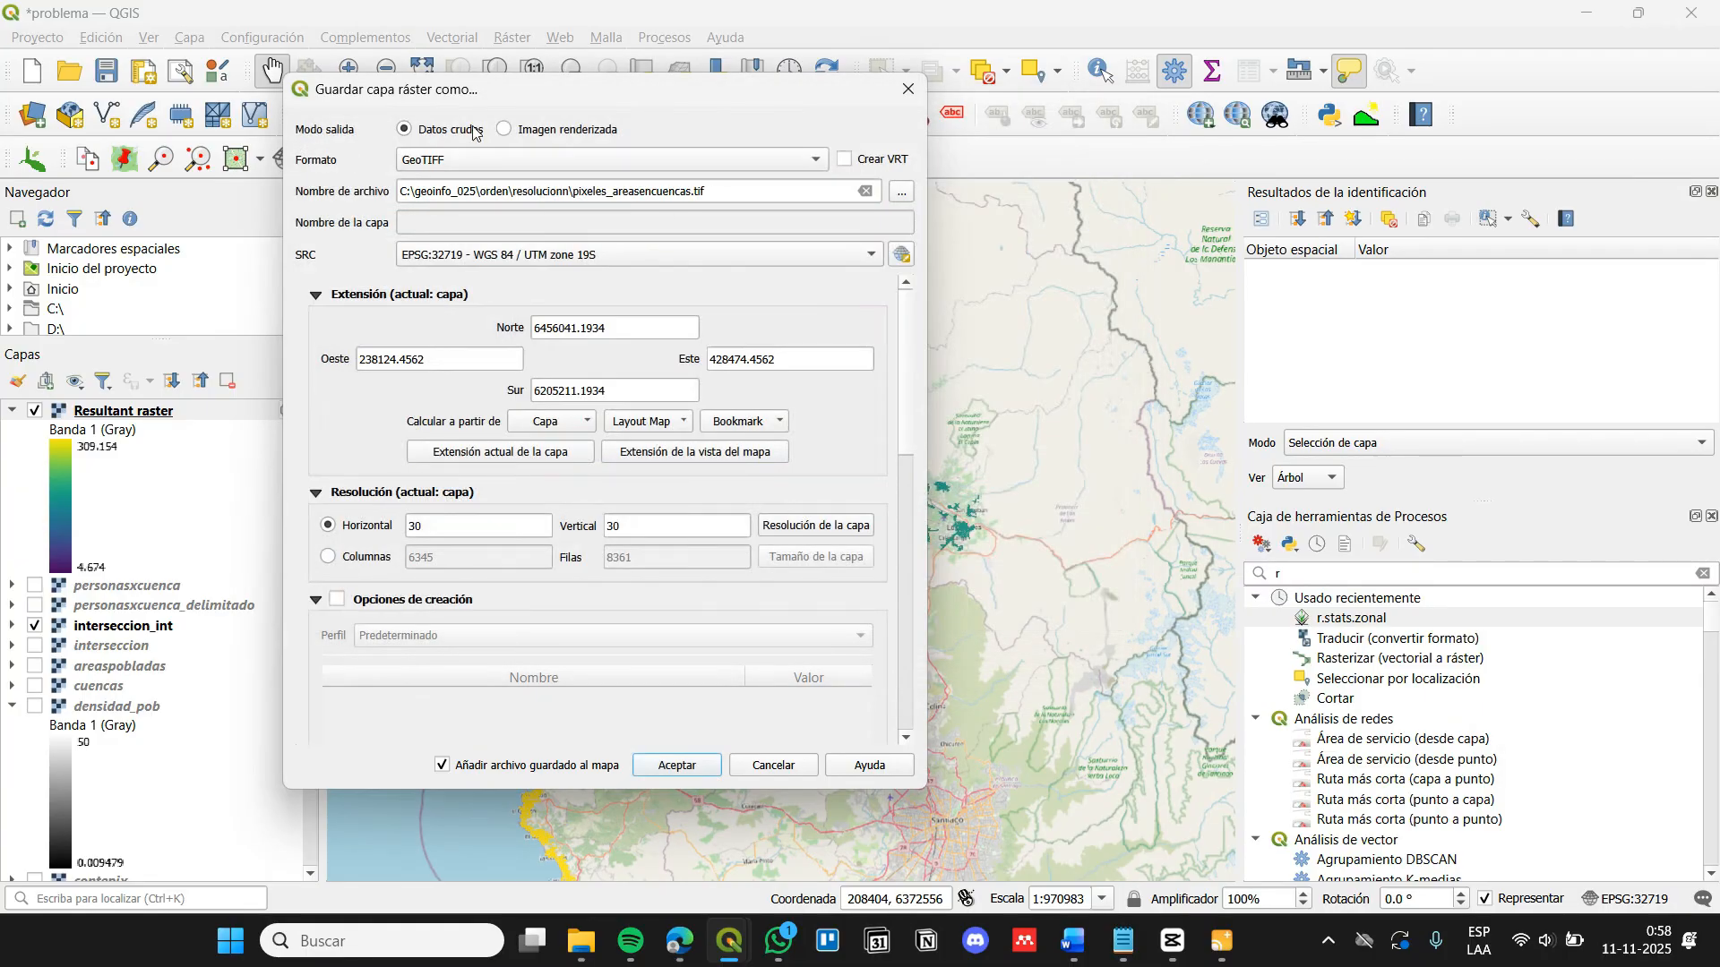
{"action": "left_click", "coordinate": [677, 766]}
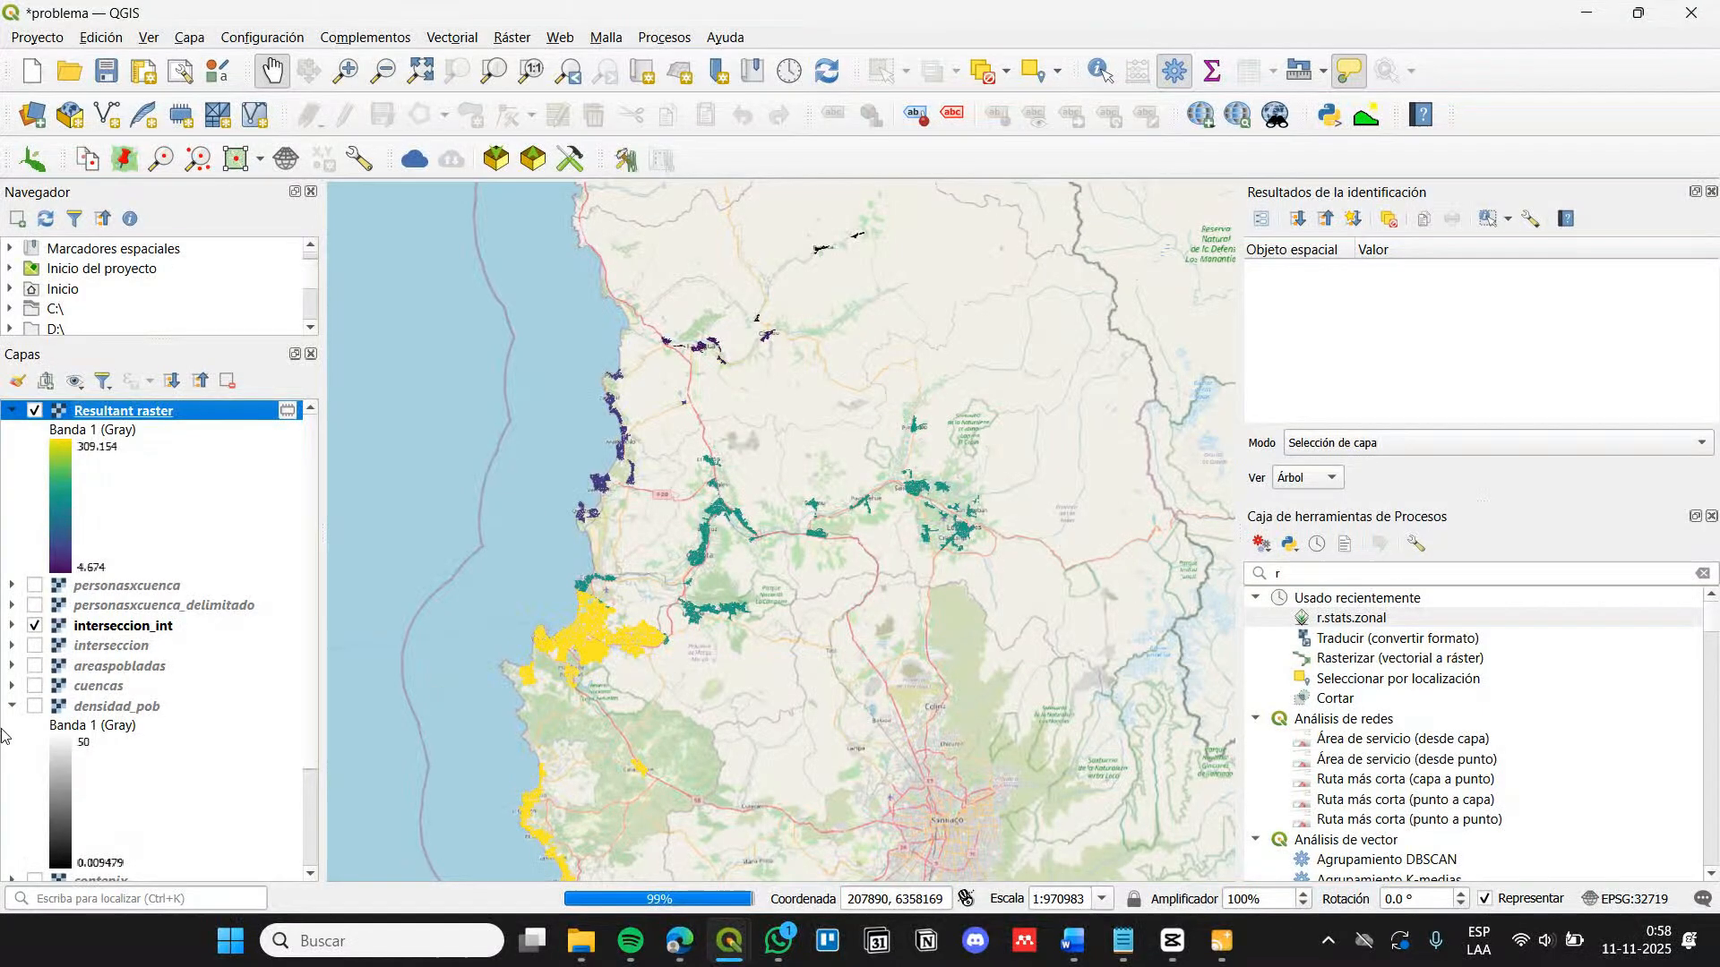
Remove the temporary Resultant raster from the project and dismiss the export message
{"action": "left_click", "coordinate": [158, 587]}
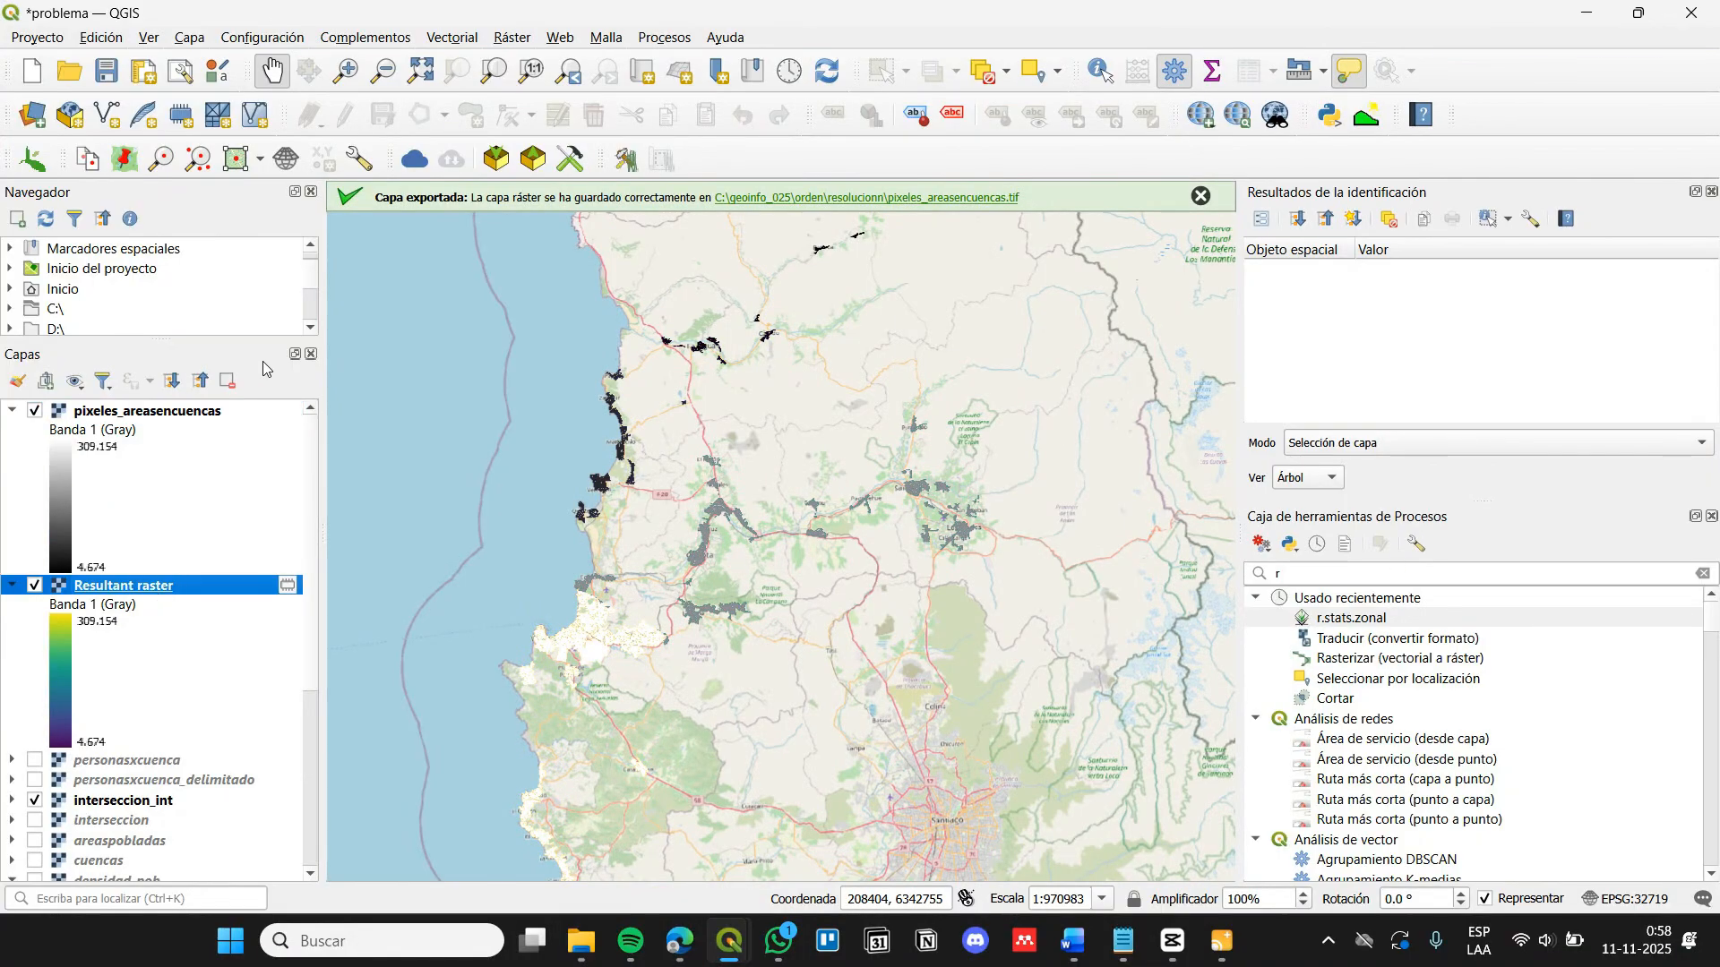
{"action": "left_click", "coordinate": [231, 379]}
{"action": "left_click", "coordinate": [855, 492]}
{"action": "left_click", "coordinate": [1201, 197]}
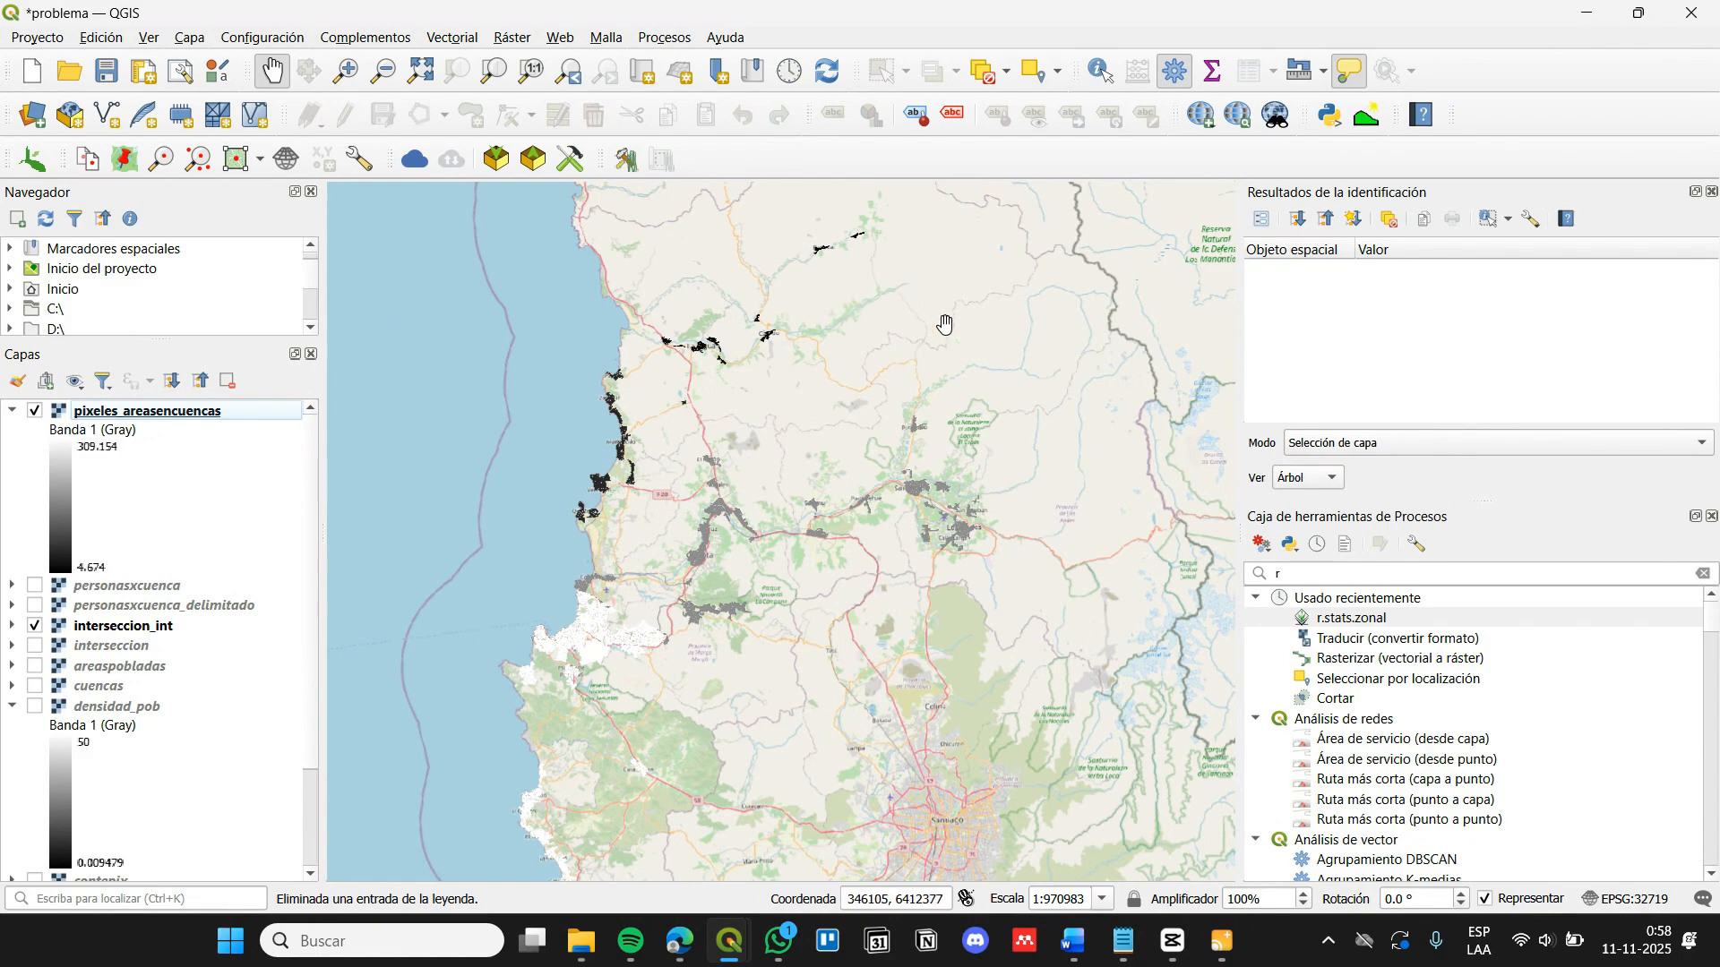
Calculate the raster hectareas with the expression ("pixeles_areasencuencas@1"*0.9)/1, and hide and collapse the pixeles_areasencuencas layer
{"action": "left_click", "coordinate": [183, 412]}
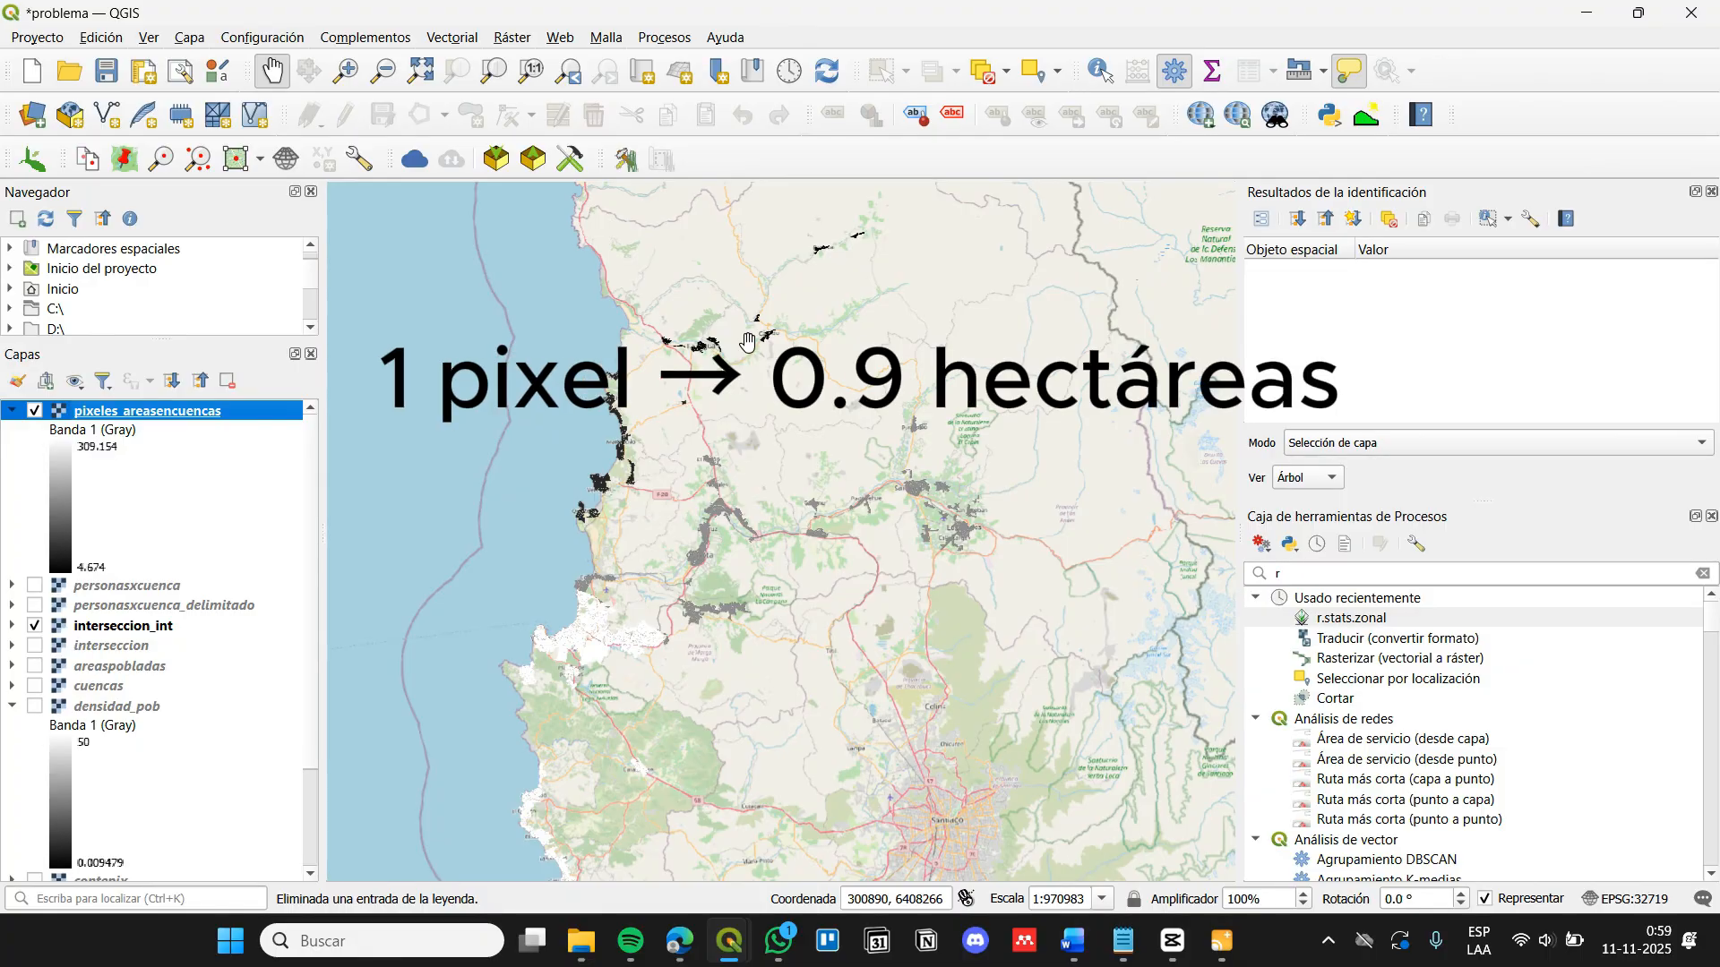
{"action": "left_click", "coordinate": [503, 36]}
{"action": "left_click", "coordinate": [560, 62]}
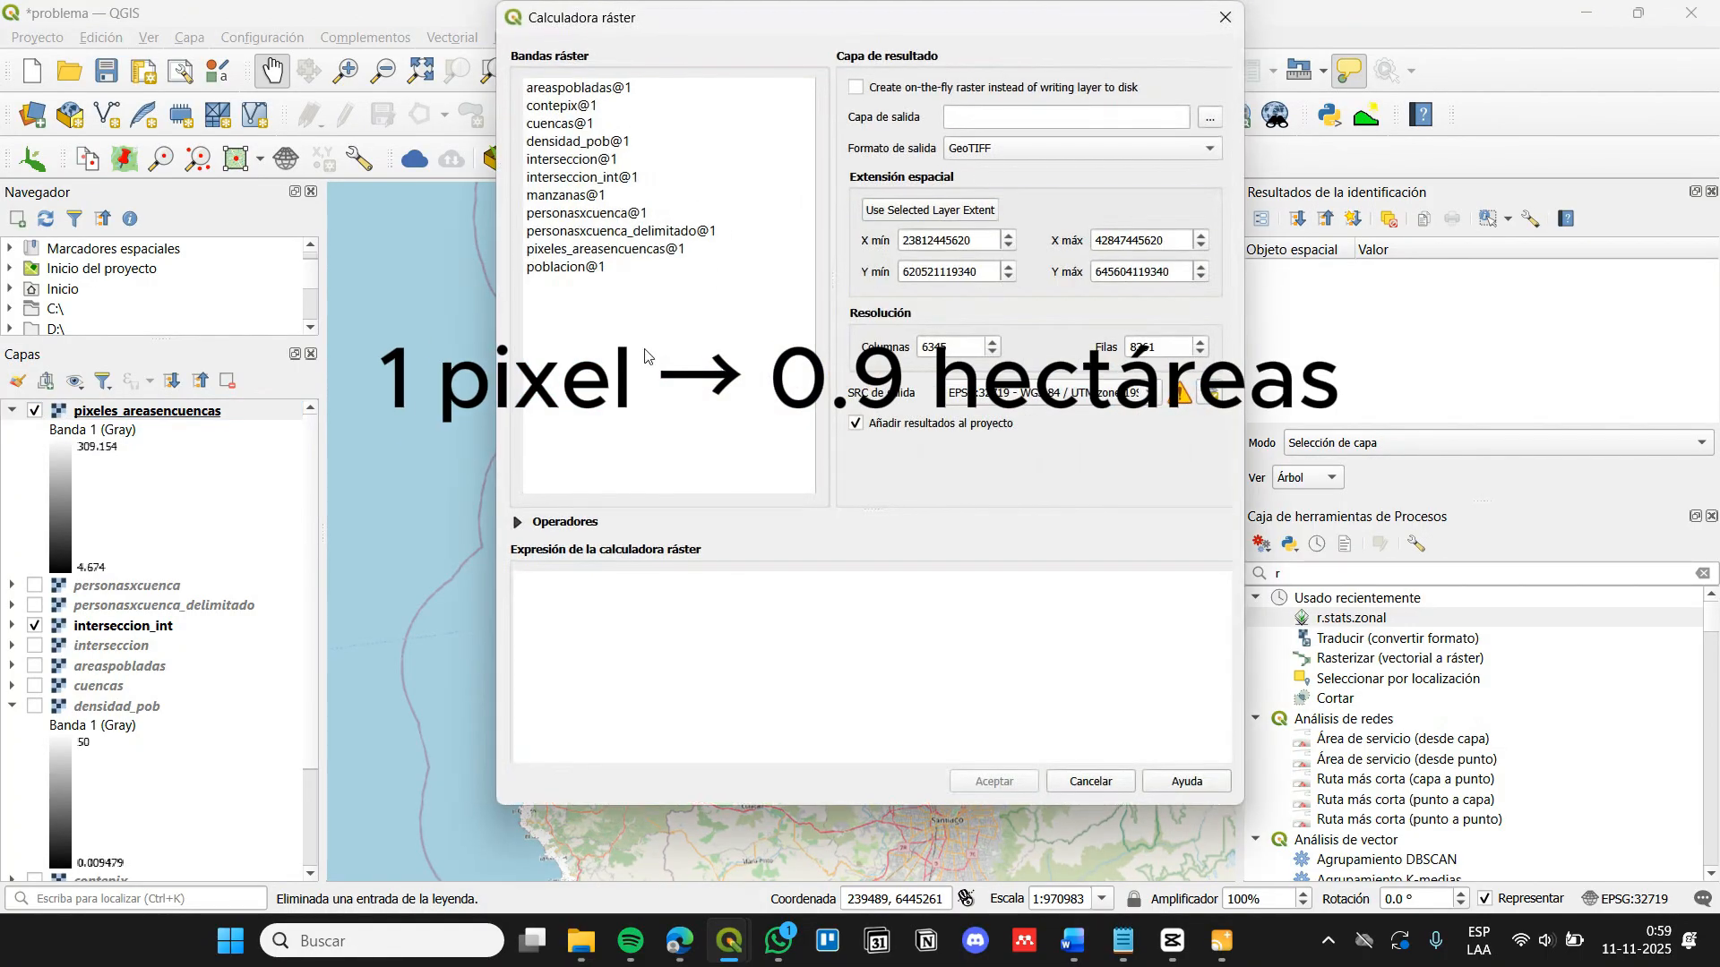
{"action": "double_click", "coordinate": [618, 249]}
{"action": "left_click", "coordinate": [781, 587]}
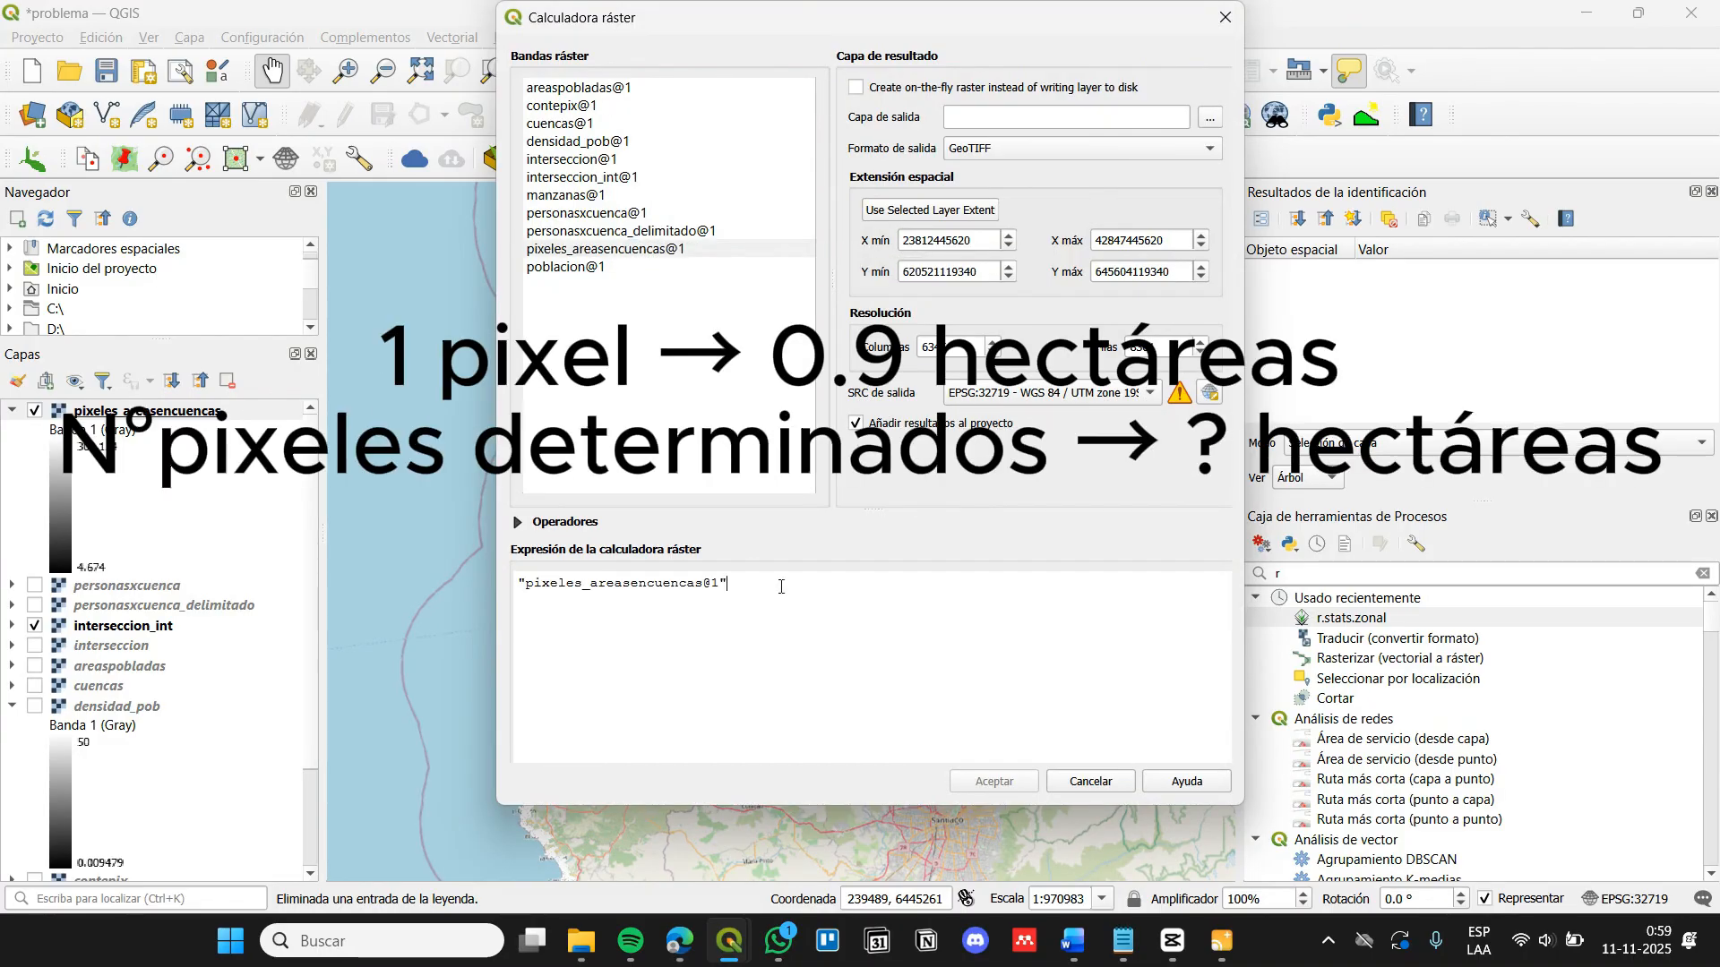
{"action": "type", "text": "*0.9"}
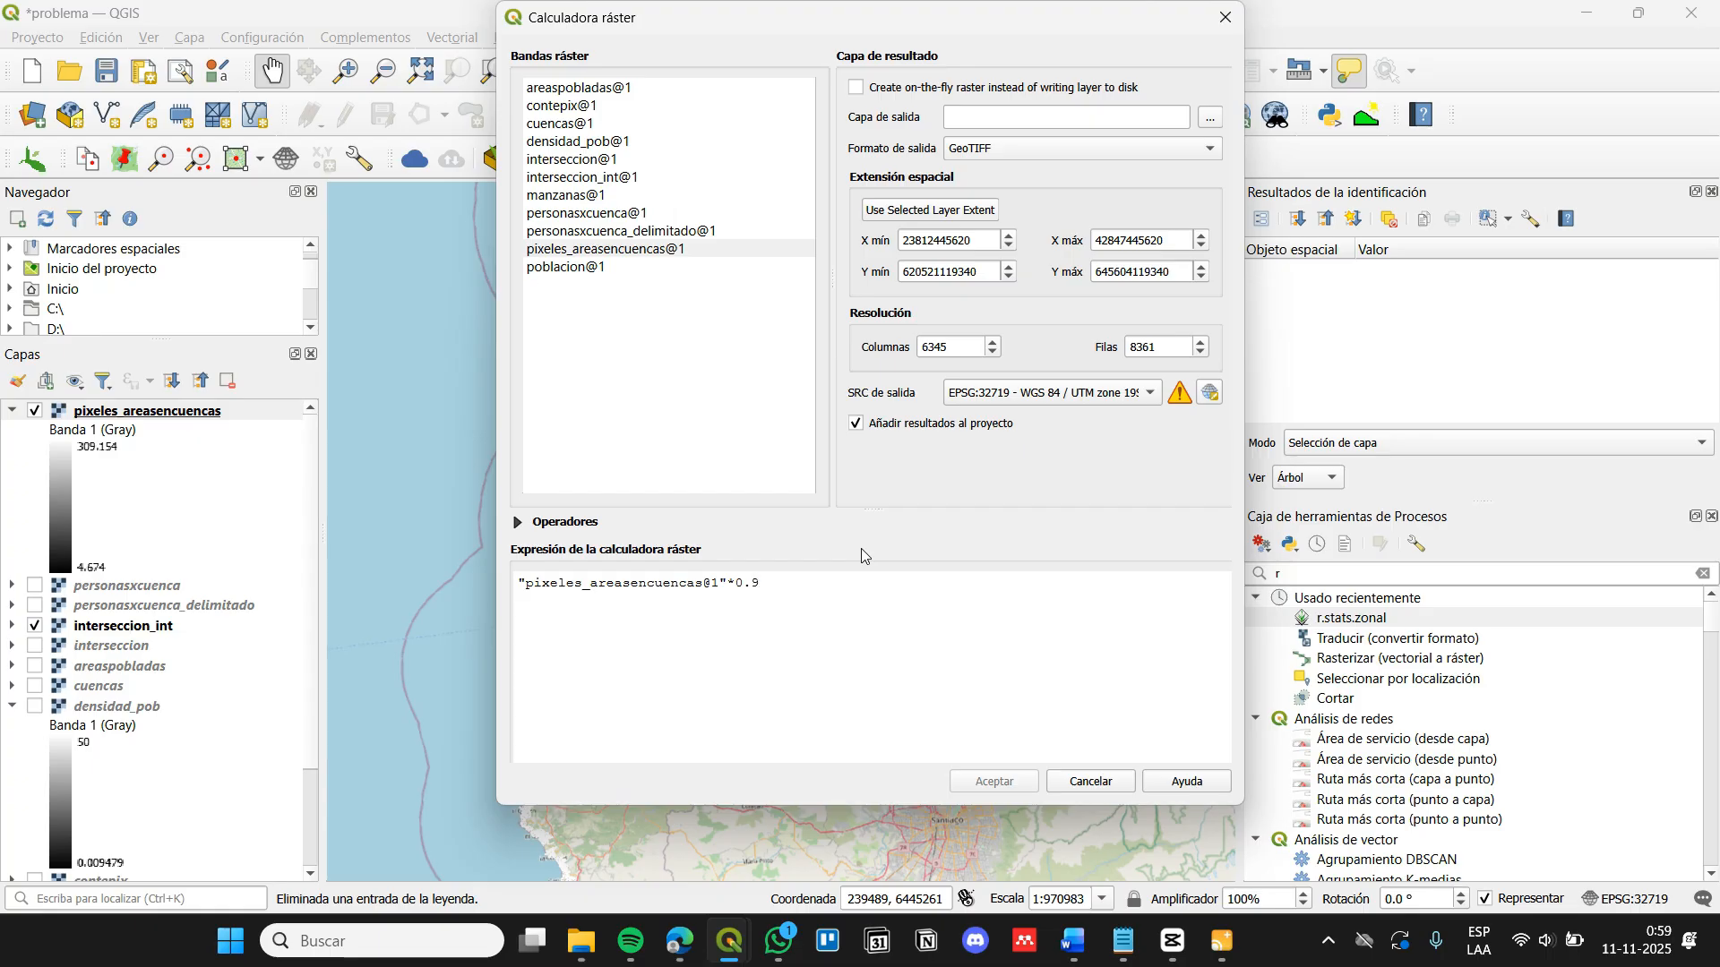
{"action": "type", "text": "=/1"}
{"action": "type", "text": "("}
{"action": "left_click", "coordinate": [1210, 120]}
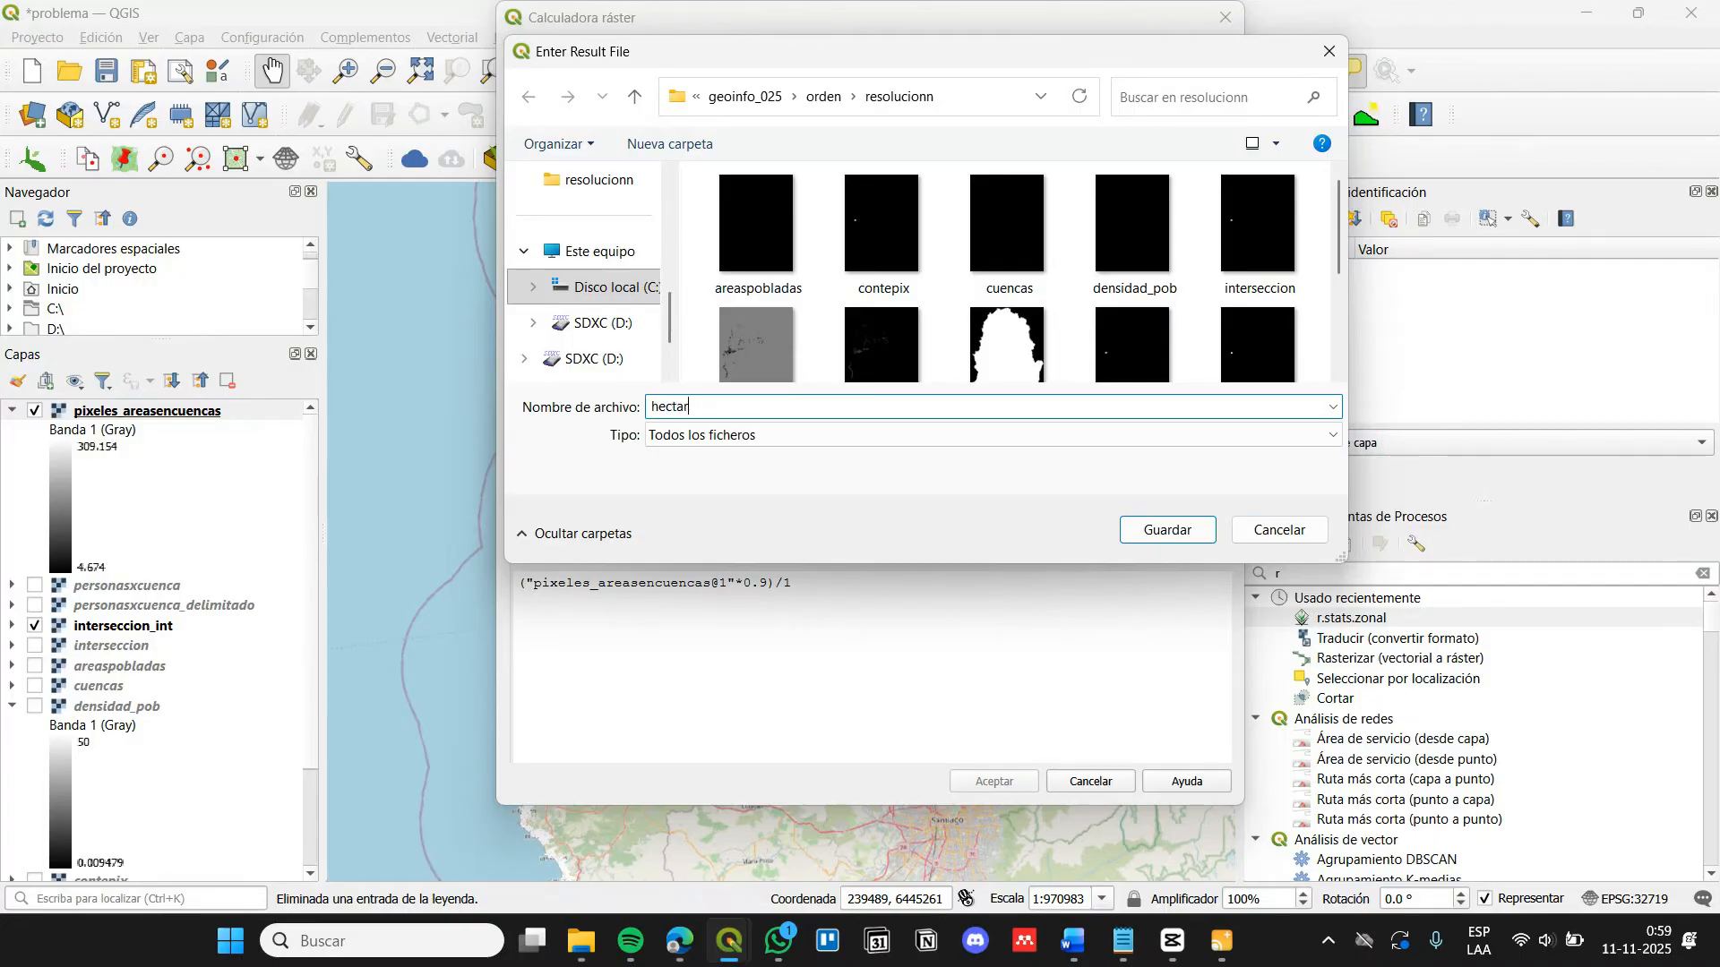
{"action": "left_click", "coordinate": [1165, 530]}
{"action": "left_click", "coordinate": [996, 783]}
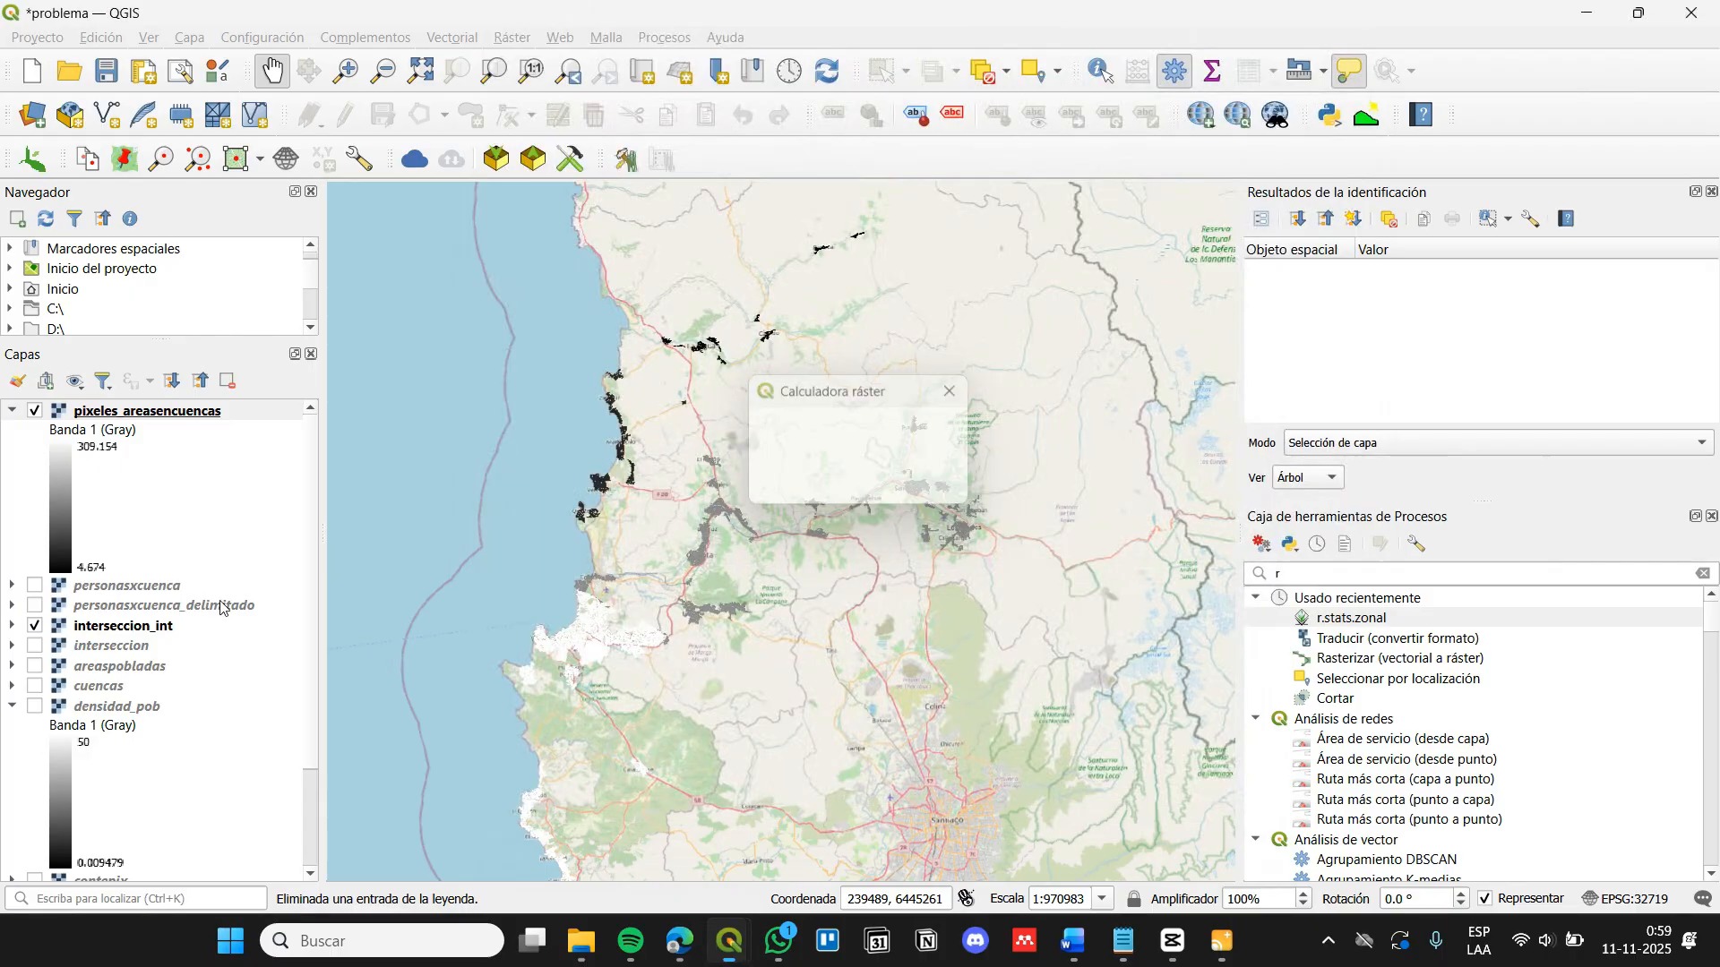
{"action": "left_click", "coordinate": [32, 587]}
{"action": "left_click", "coordinate": [12, 586]}
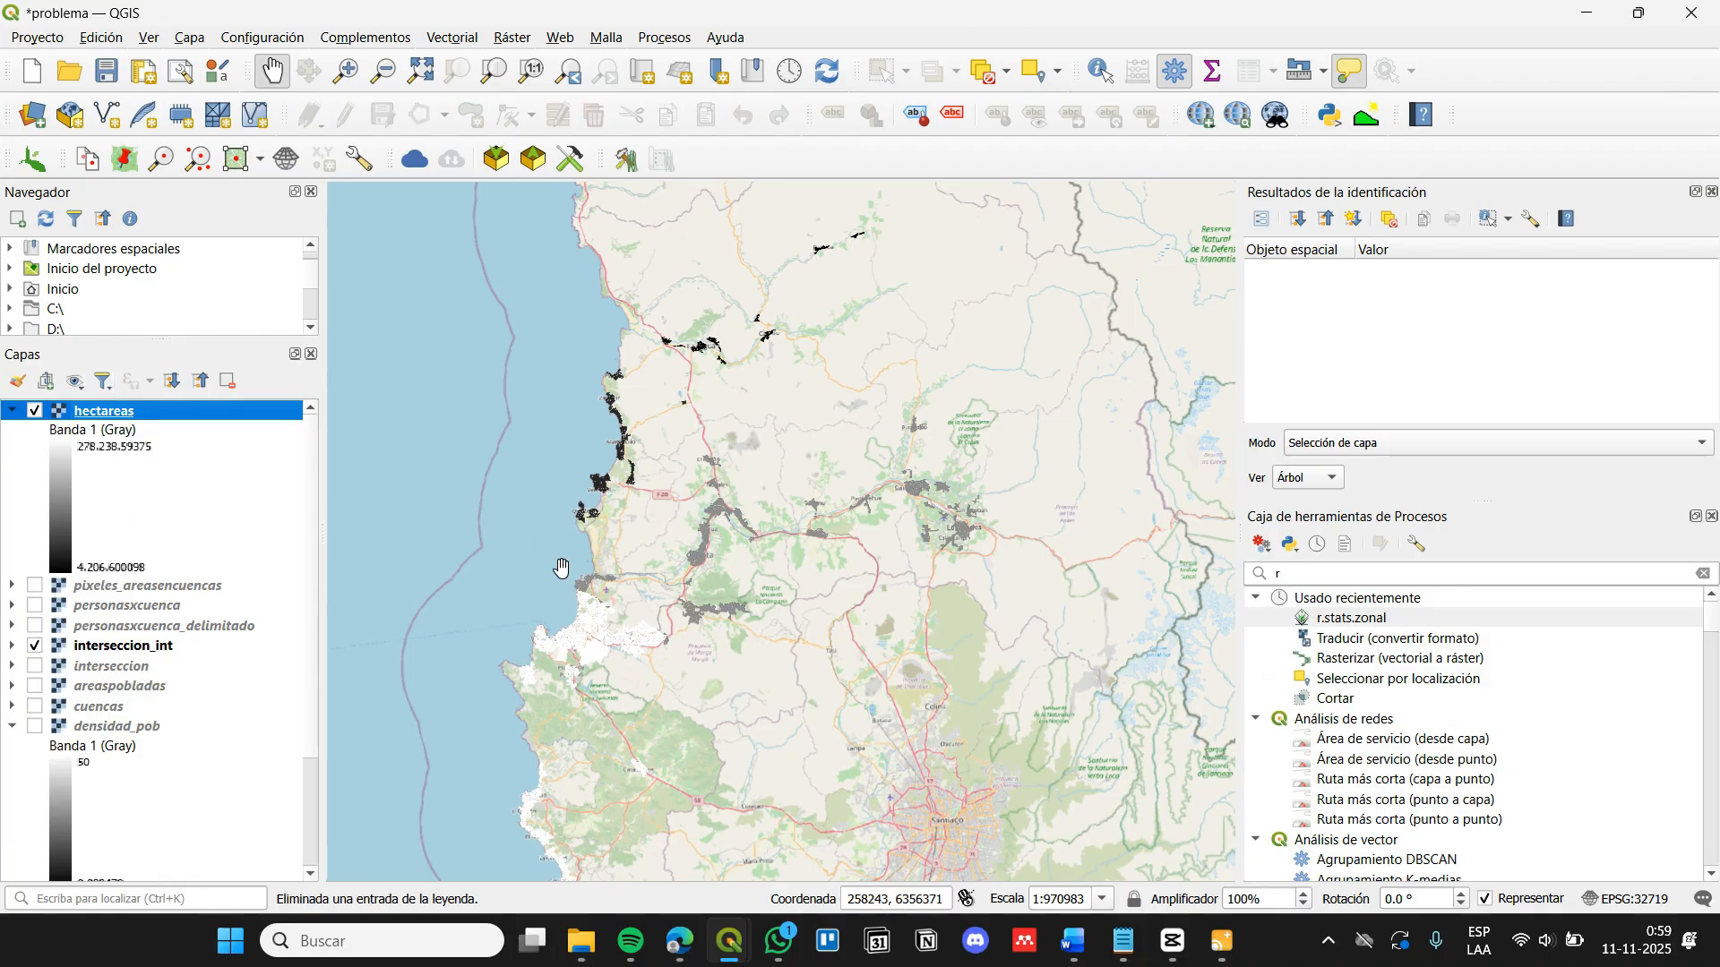
Examine the hectareas raster over the populated areas along the coast and inland
{"action": "scroll", "coordinate": [582, 672], "scroll_direction": "up", "scroll_amount": 2}
{"action": "left_click_drag", "start_coordinate": [586, 677], "coordinate": [465, 380]}
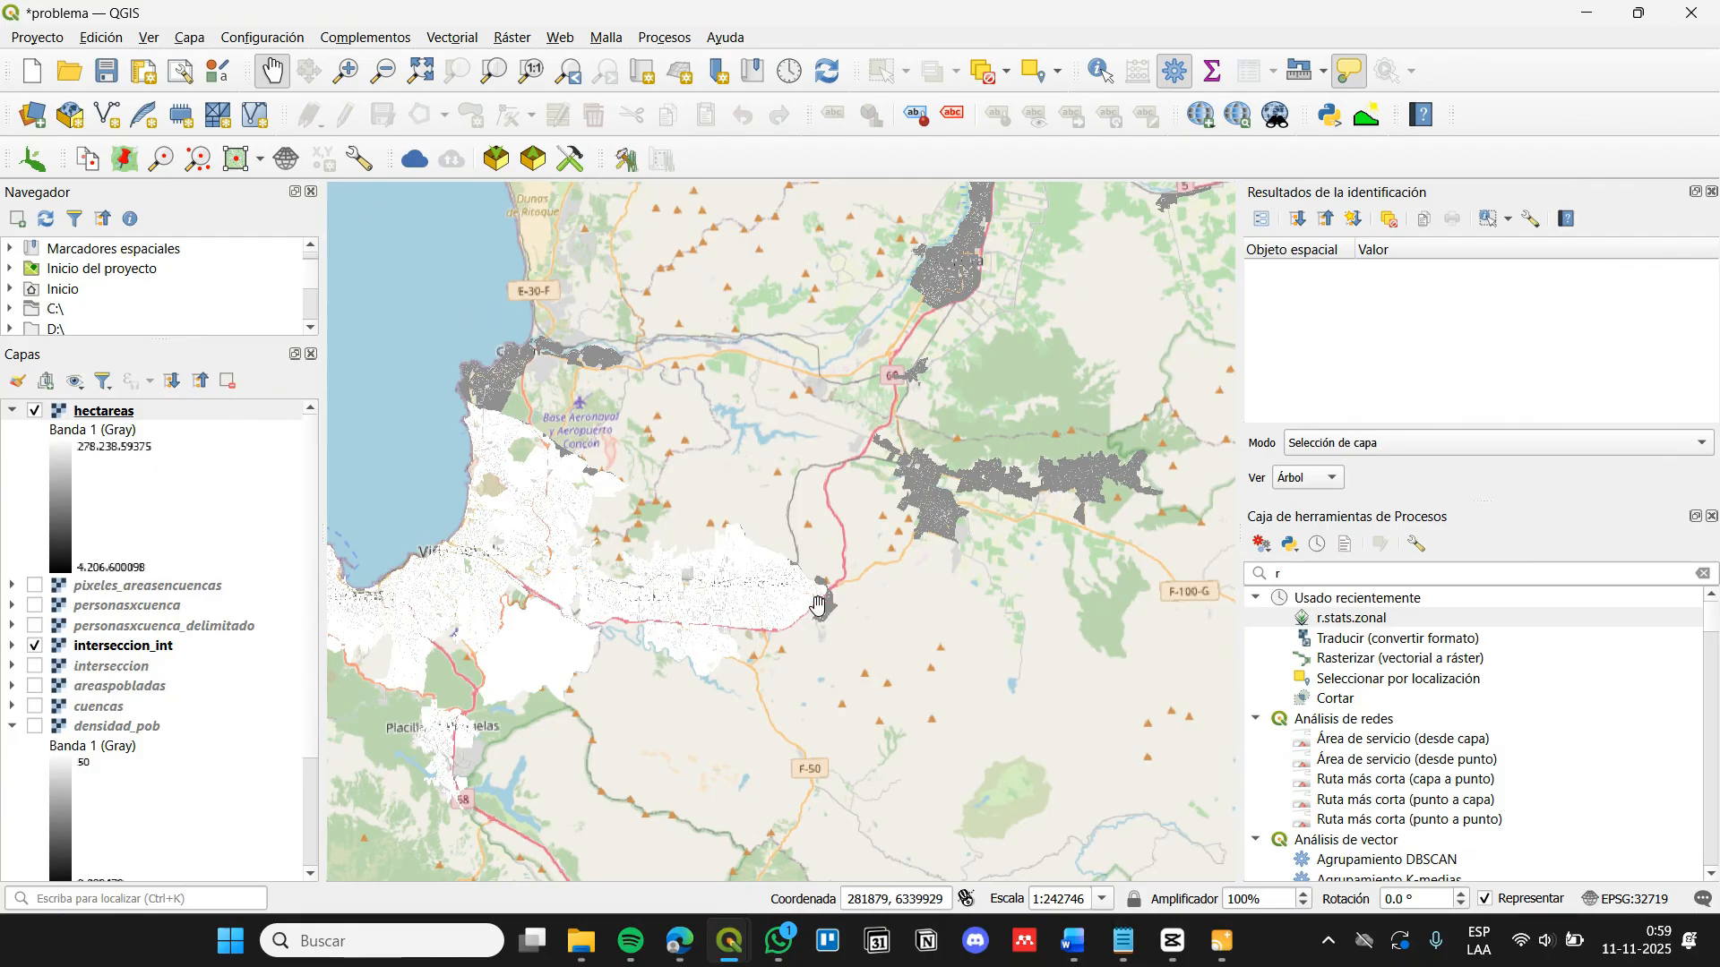
{"action": "scroll", "coordinate": [147, 549], "scroll_direction": "down", "scroll_amount": 2}
{"action": "scroll", "coordinate": [145, 538], "scroll_direction": "down", "scroll_amount": 1}
{"action": "left_click_drag", "start_coordinate": [138, 478], "coordinate": [168, 631]}
{"action": "scroll", "coordinate": [137, 475], "scroll_direction": "up", "scroll_amount": 2}
{"action": "scroll", "coordinate": [863, 615], "scroll_direction": "down", "scroll_amount": 2}
{"action": "left_click_drag", "start_coordinate": [863, 615], "coordinate": [927, 627]}
{"action": "scroll", "coordinate": [926, 627], "scroll_direction": "down", "scroll_amount": 1}
{"action": "left_click_drag", "start_coordinate": [876, 724], "coordinate": [822, 534]}
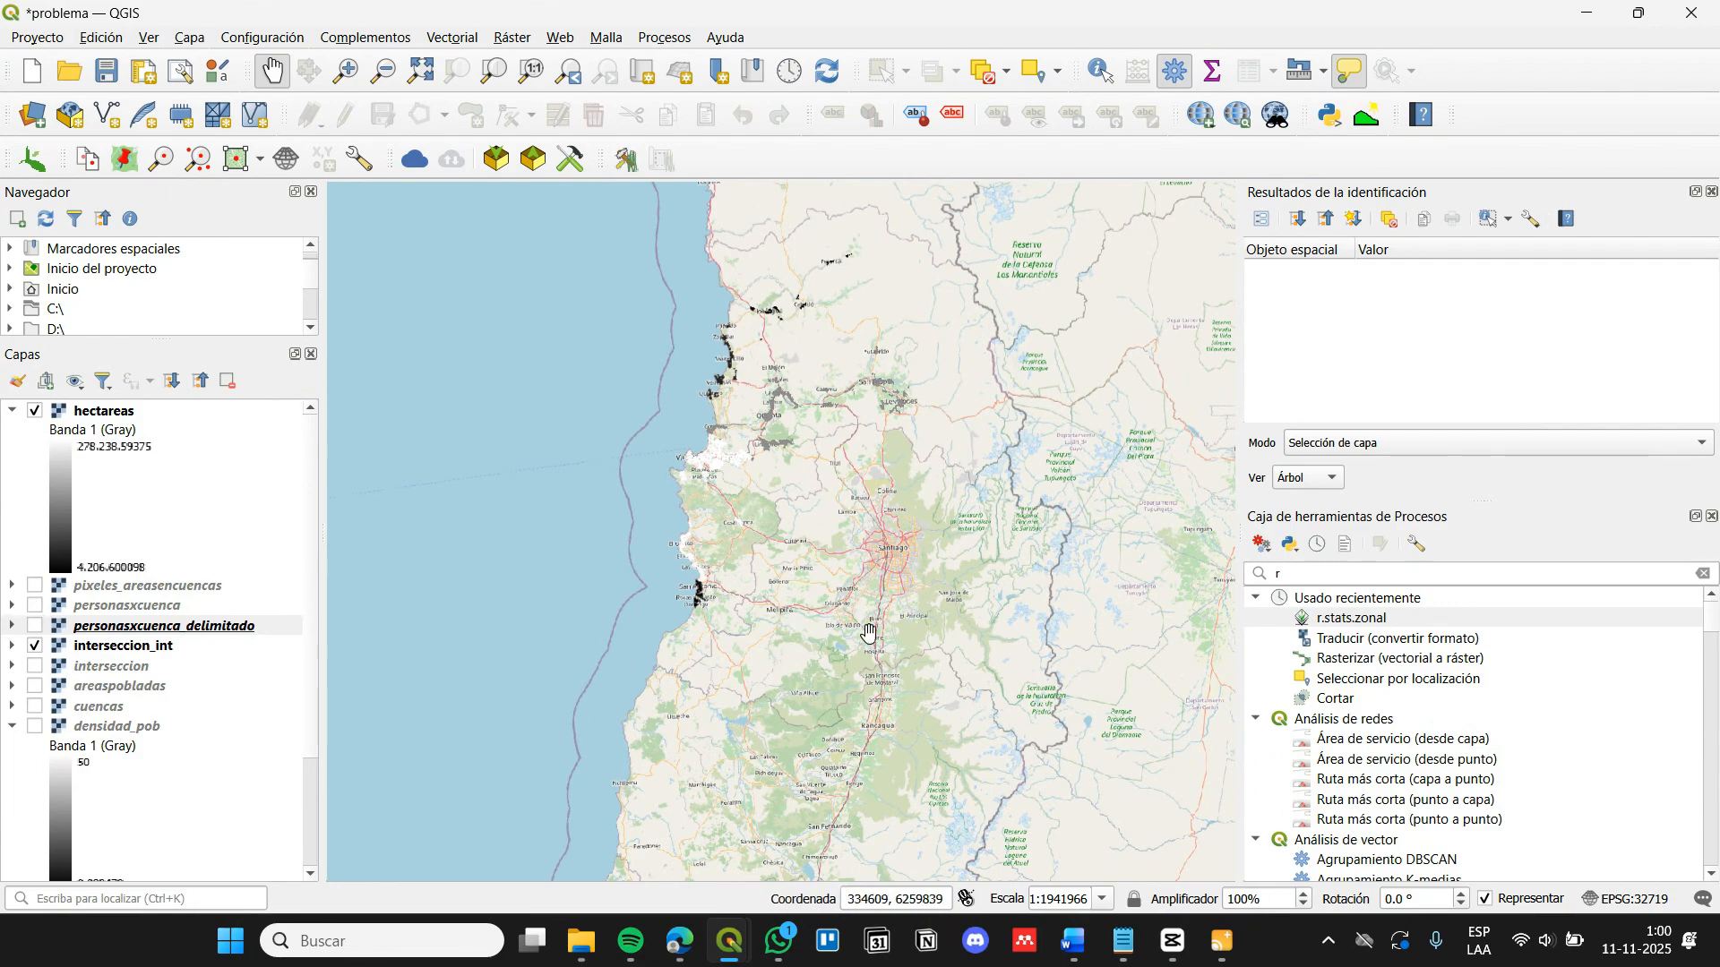
Show the cuencas layer beneath the hectareas raster across all basins
{"action": "left_click_drag", "start_coordinate": [867, 634], "coordinate": [800, 627]}
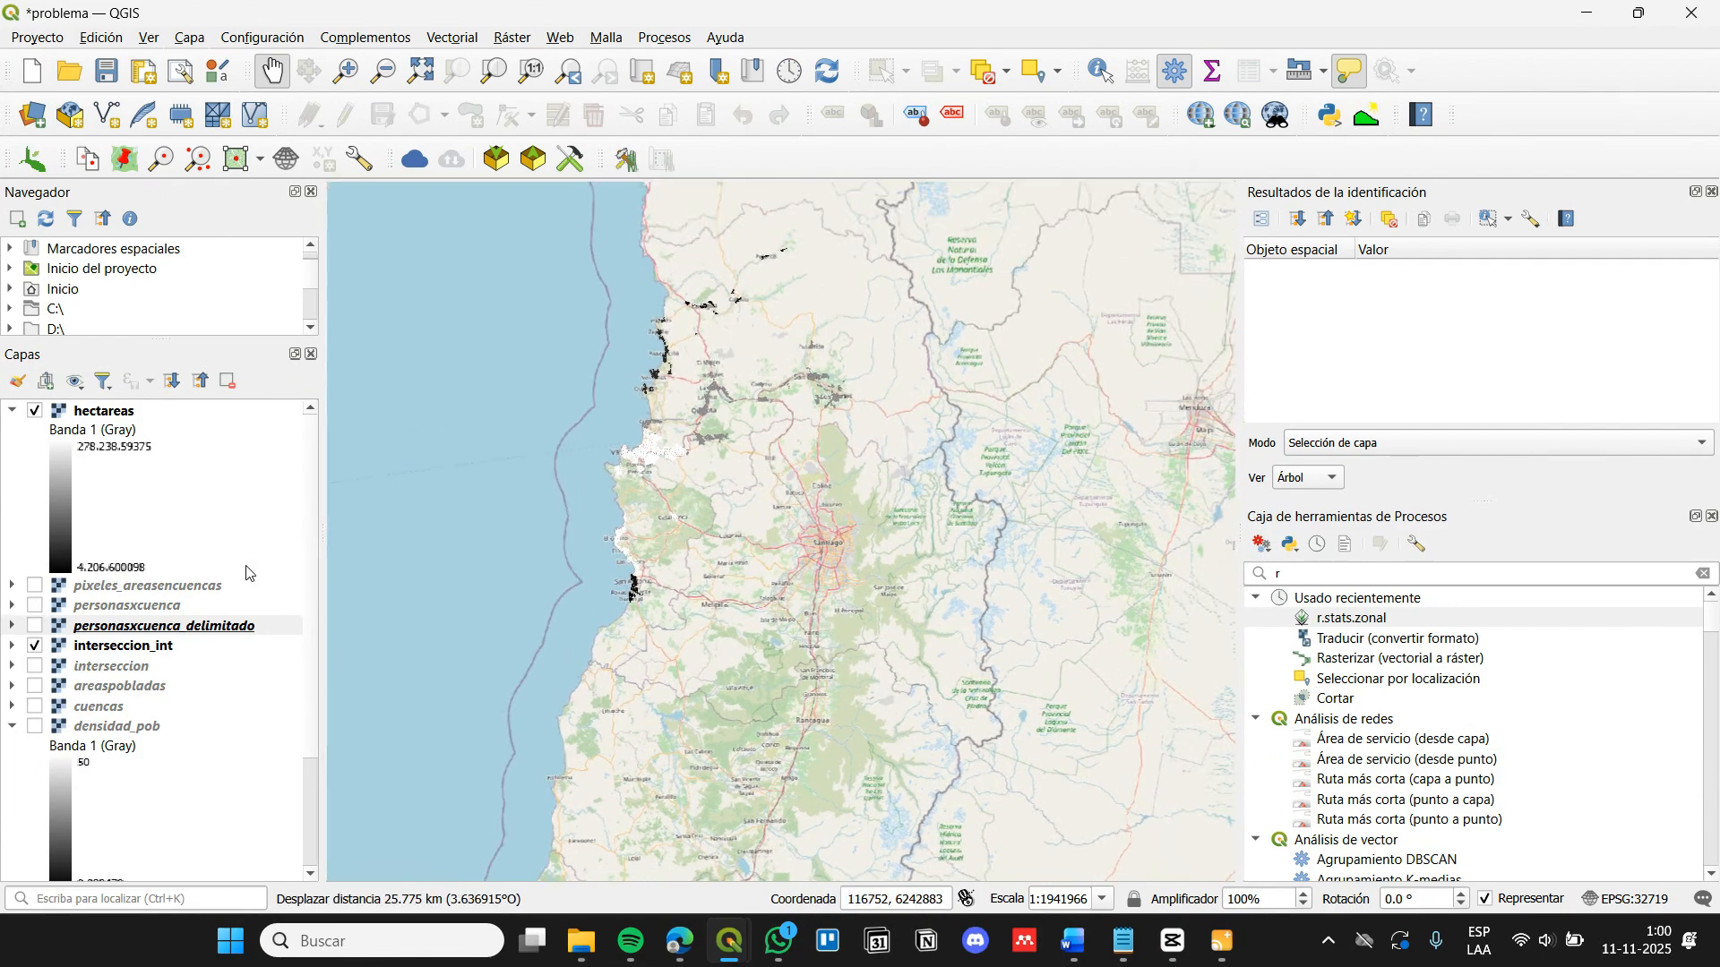
{"action": "left_click", "coordinate": [35, 706]}
{"action": "left_click_drag", "start_coordinate": [658, 459], "coordinate": [653, 483]}
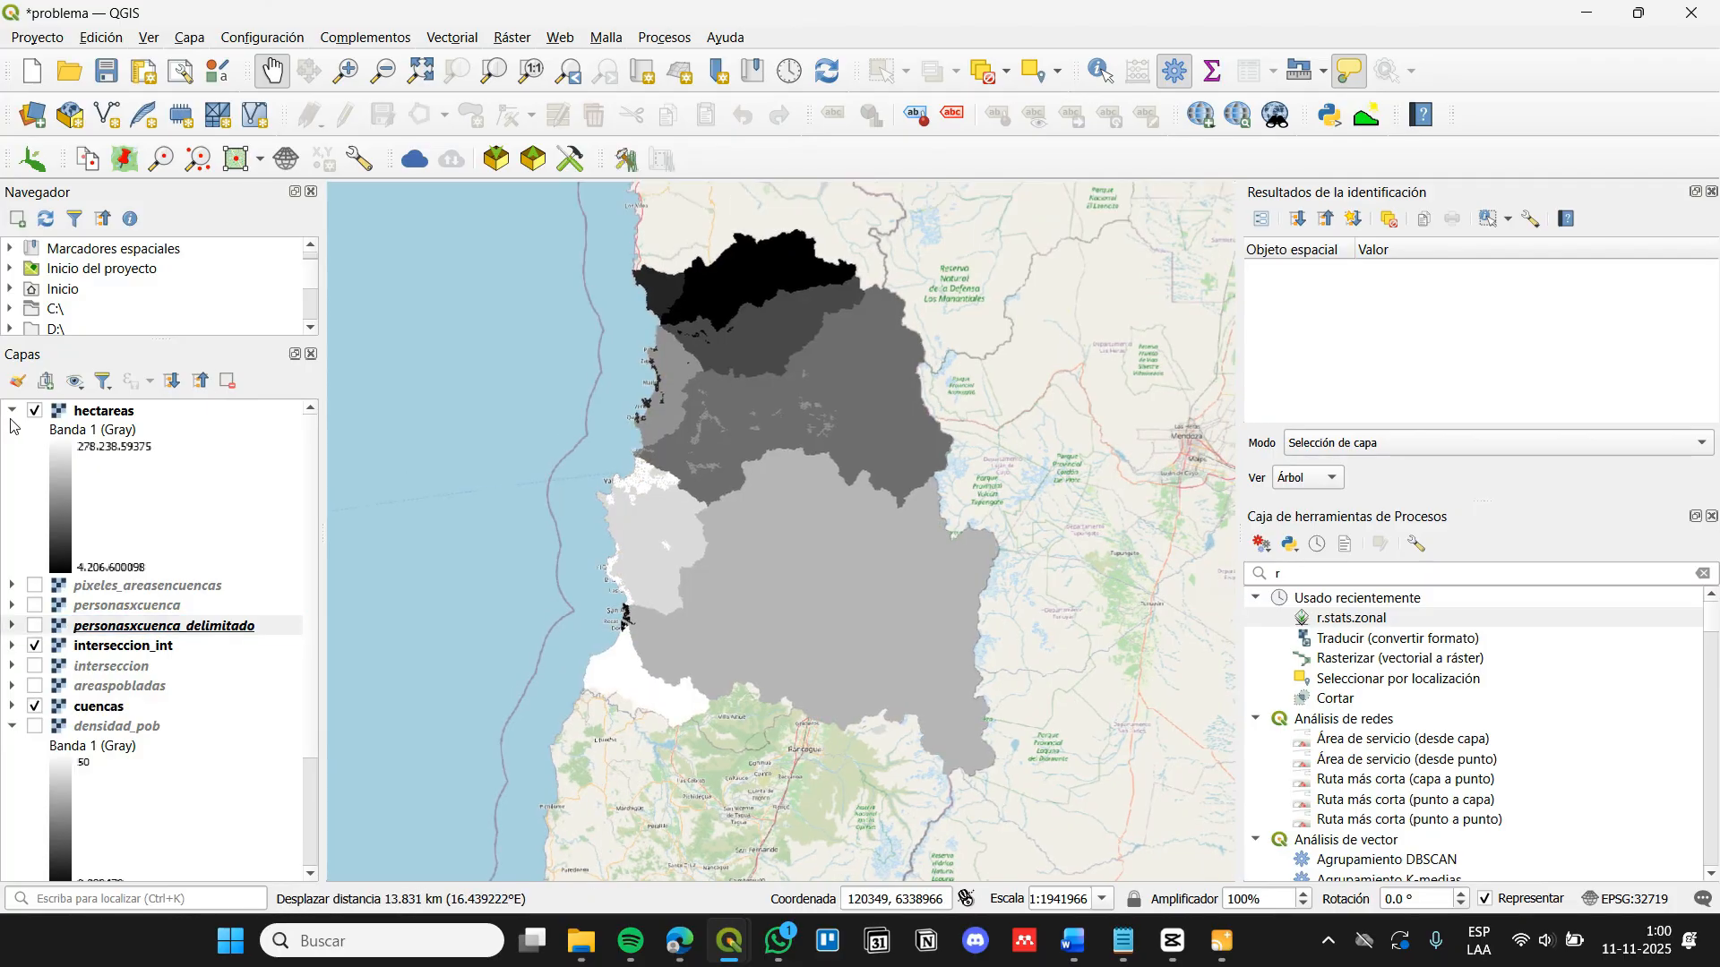
Hide the interseccion_int and hectareas layers so only the cuencas raster is shown over the base map
{"action": "left_click", "coordinate": [35, 647]}
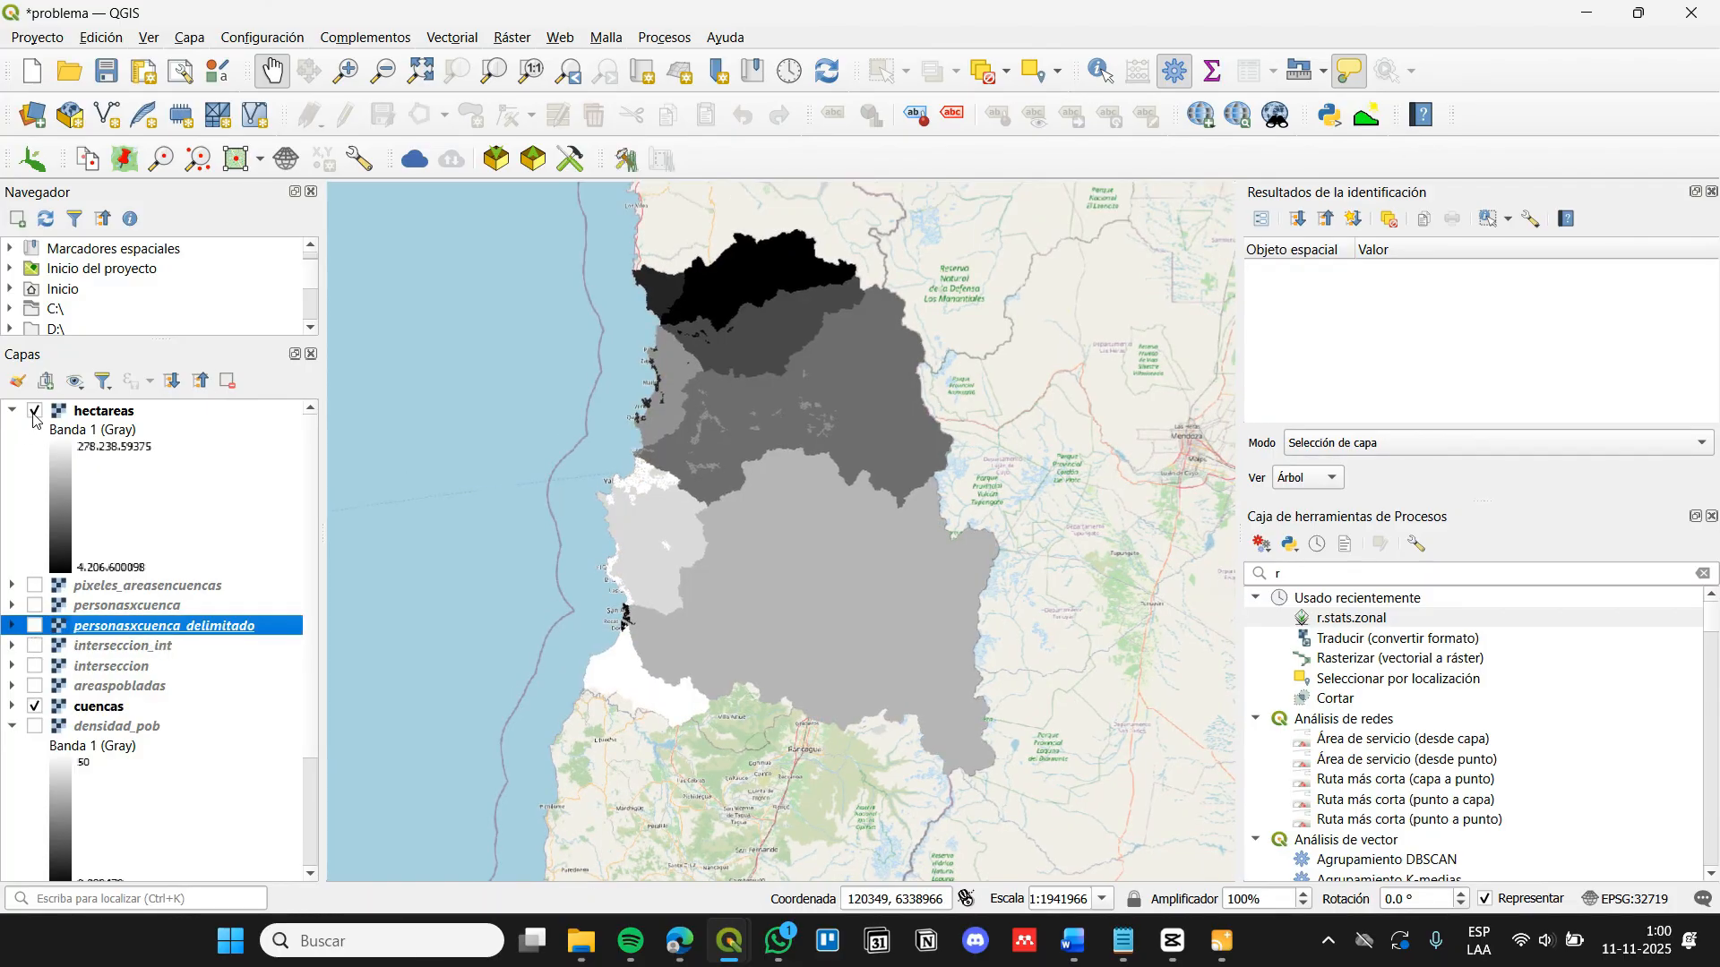
{"action": "left_click", "coordinate": [35, 411]}
{"action": "left_click_drag", "start_coordinate": [764, 503], "coordinate": [758, 551]}
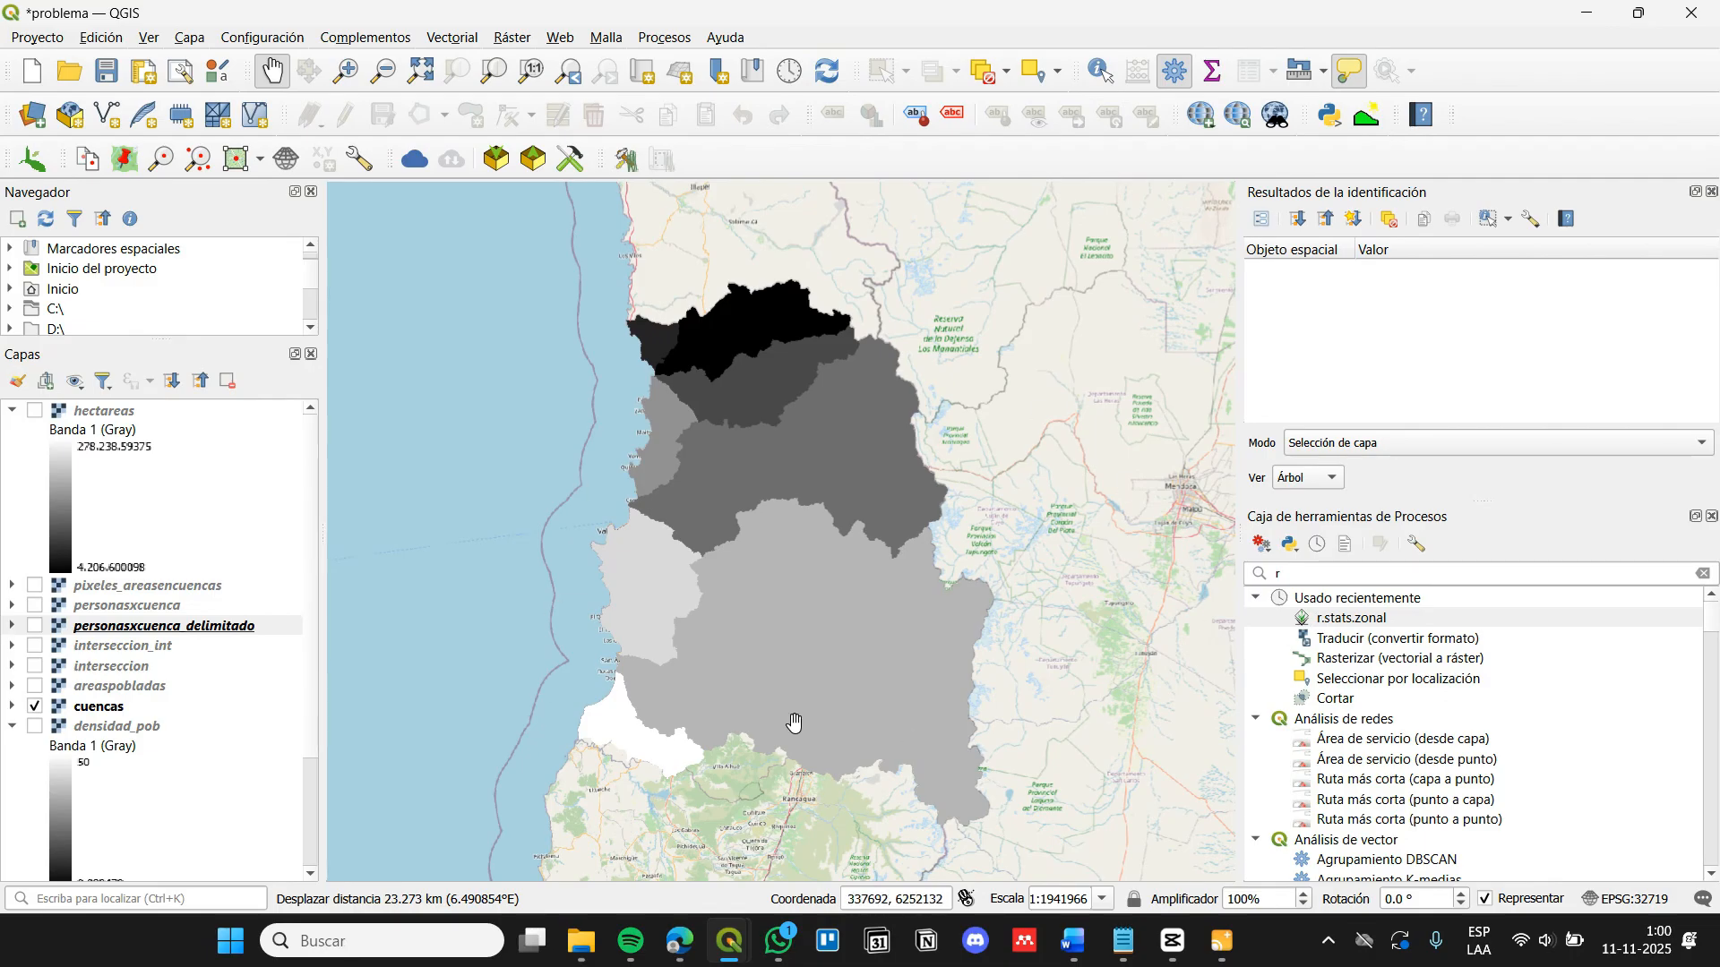
Run r.stats.zonal with cuencas as both base and cover raster, using the count method
{"action": "double_click", "coordinate": [1353, 618]}
{"action": "left_click", "coordinate": [940, 337]}
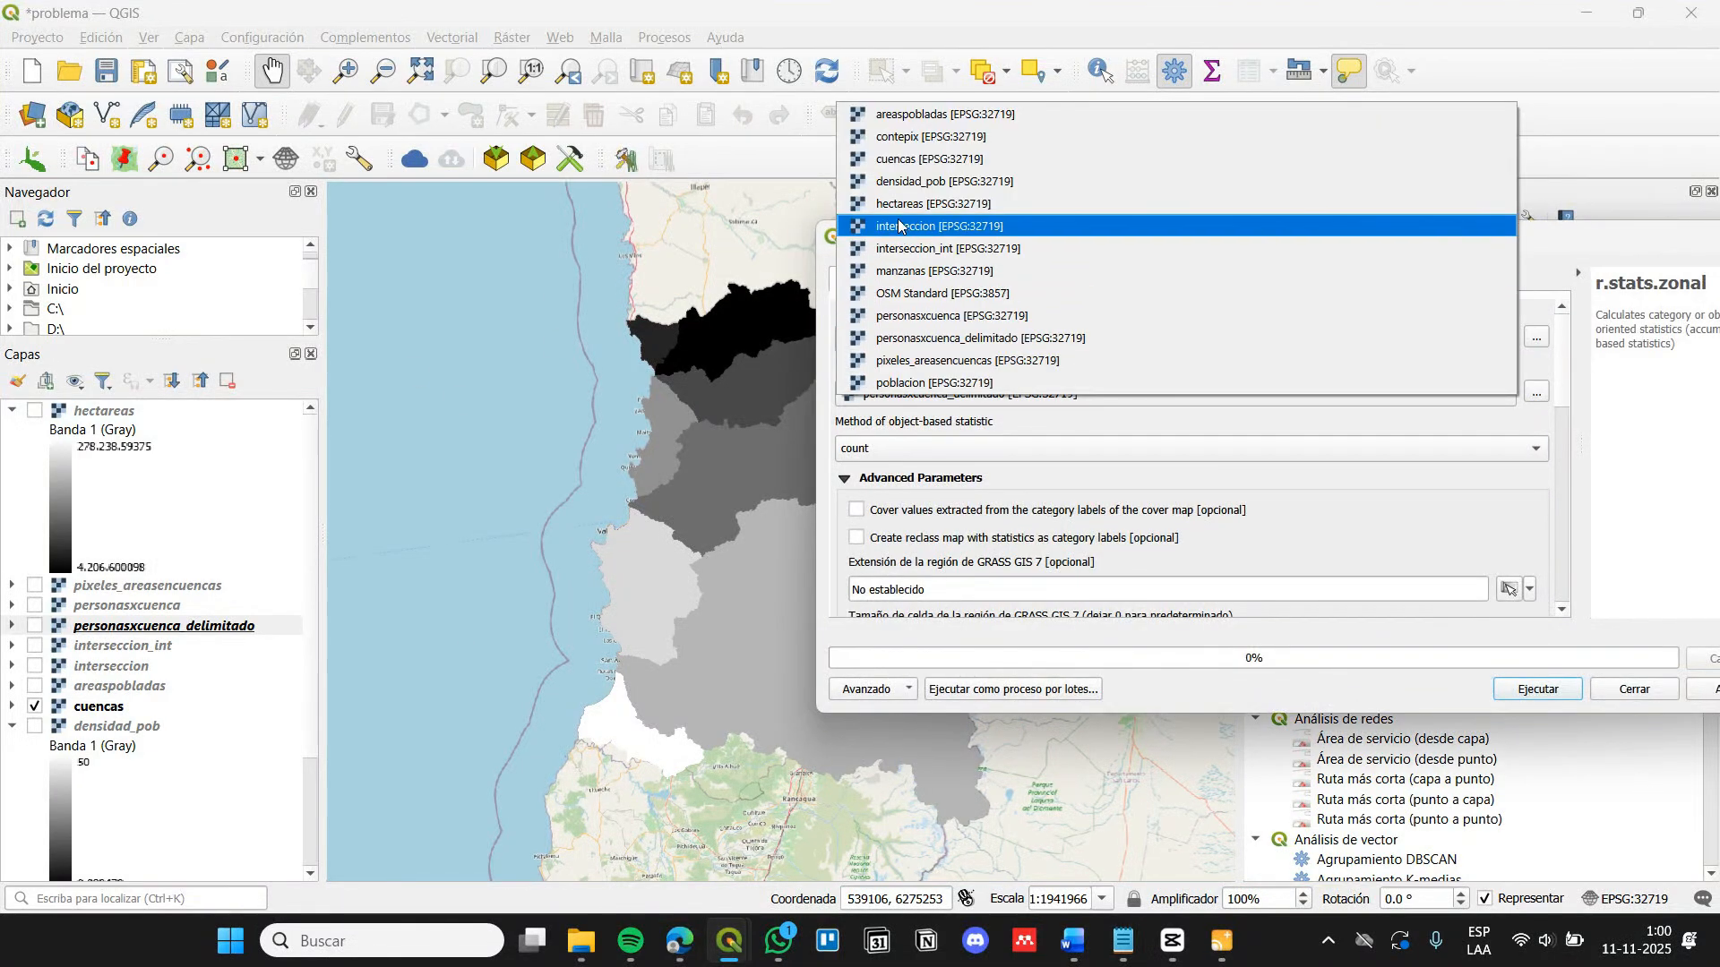
{"action": "left_click", "coordinate": [895, 158]}
{"action": "left_click", "coordinate": [939, 393]}
{"action": "left_click", "coordinate": [898, 224]}
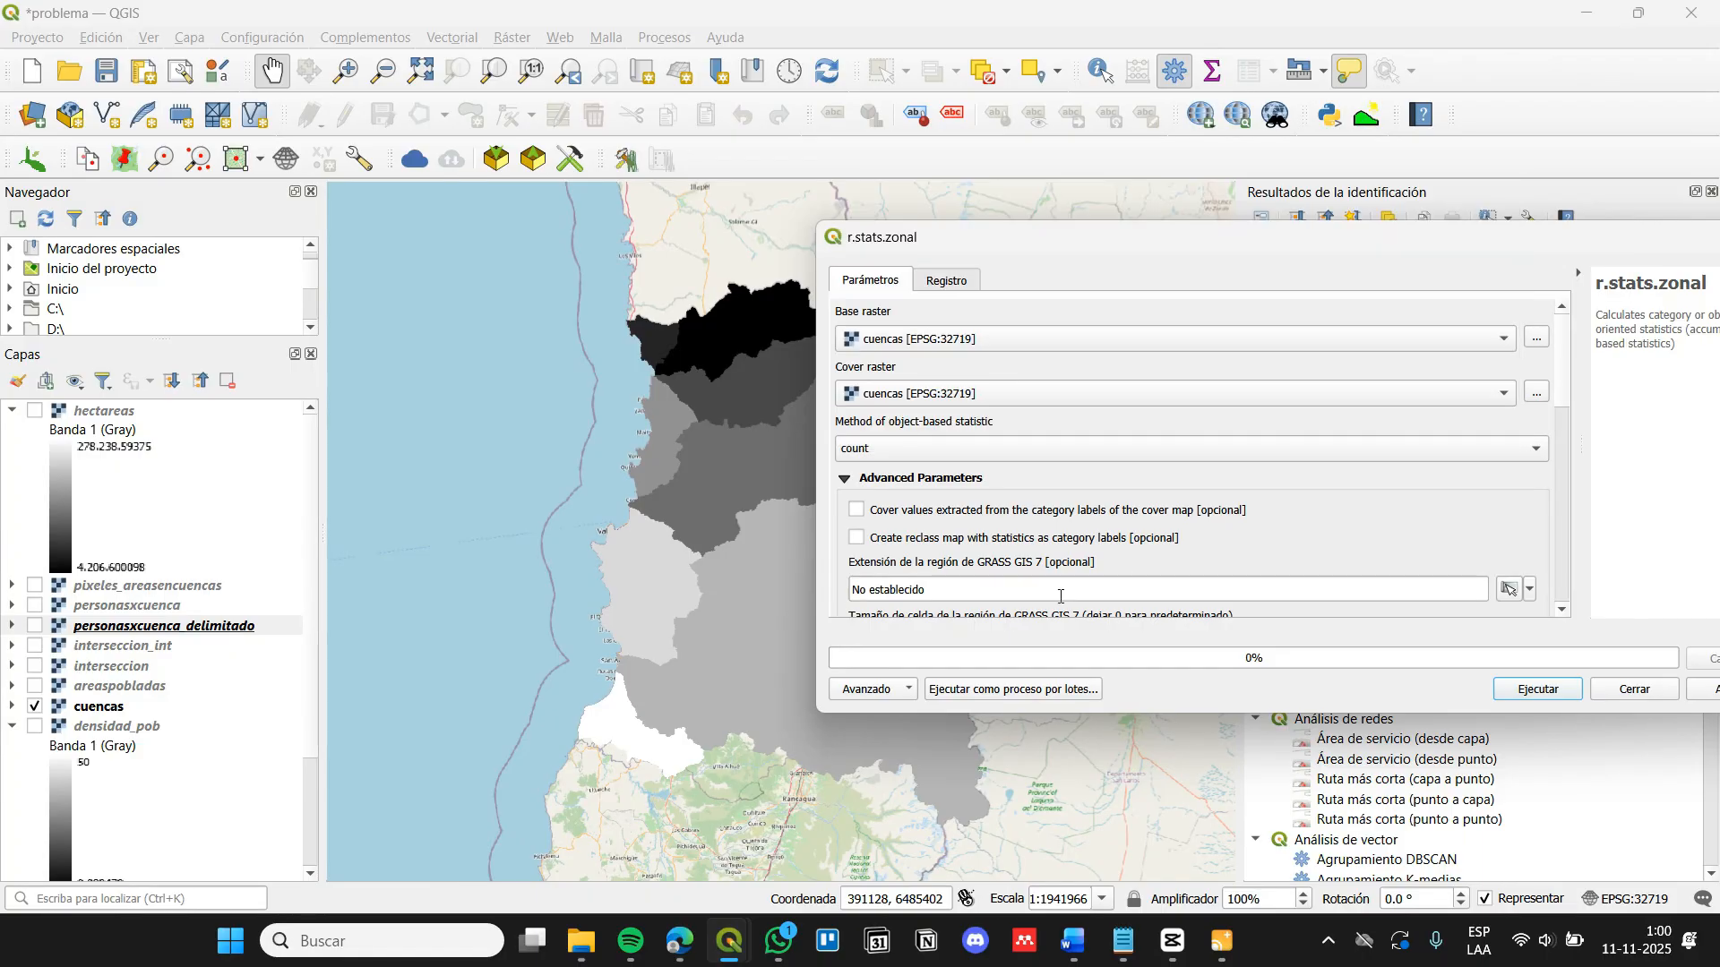
{"action": "left_click", "coordinate": [1538, 689]}
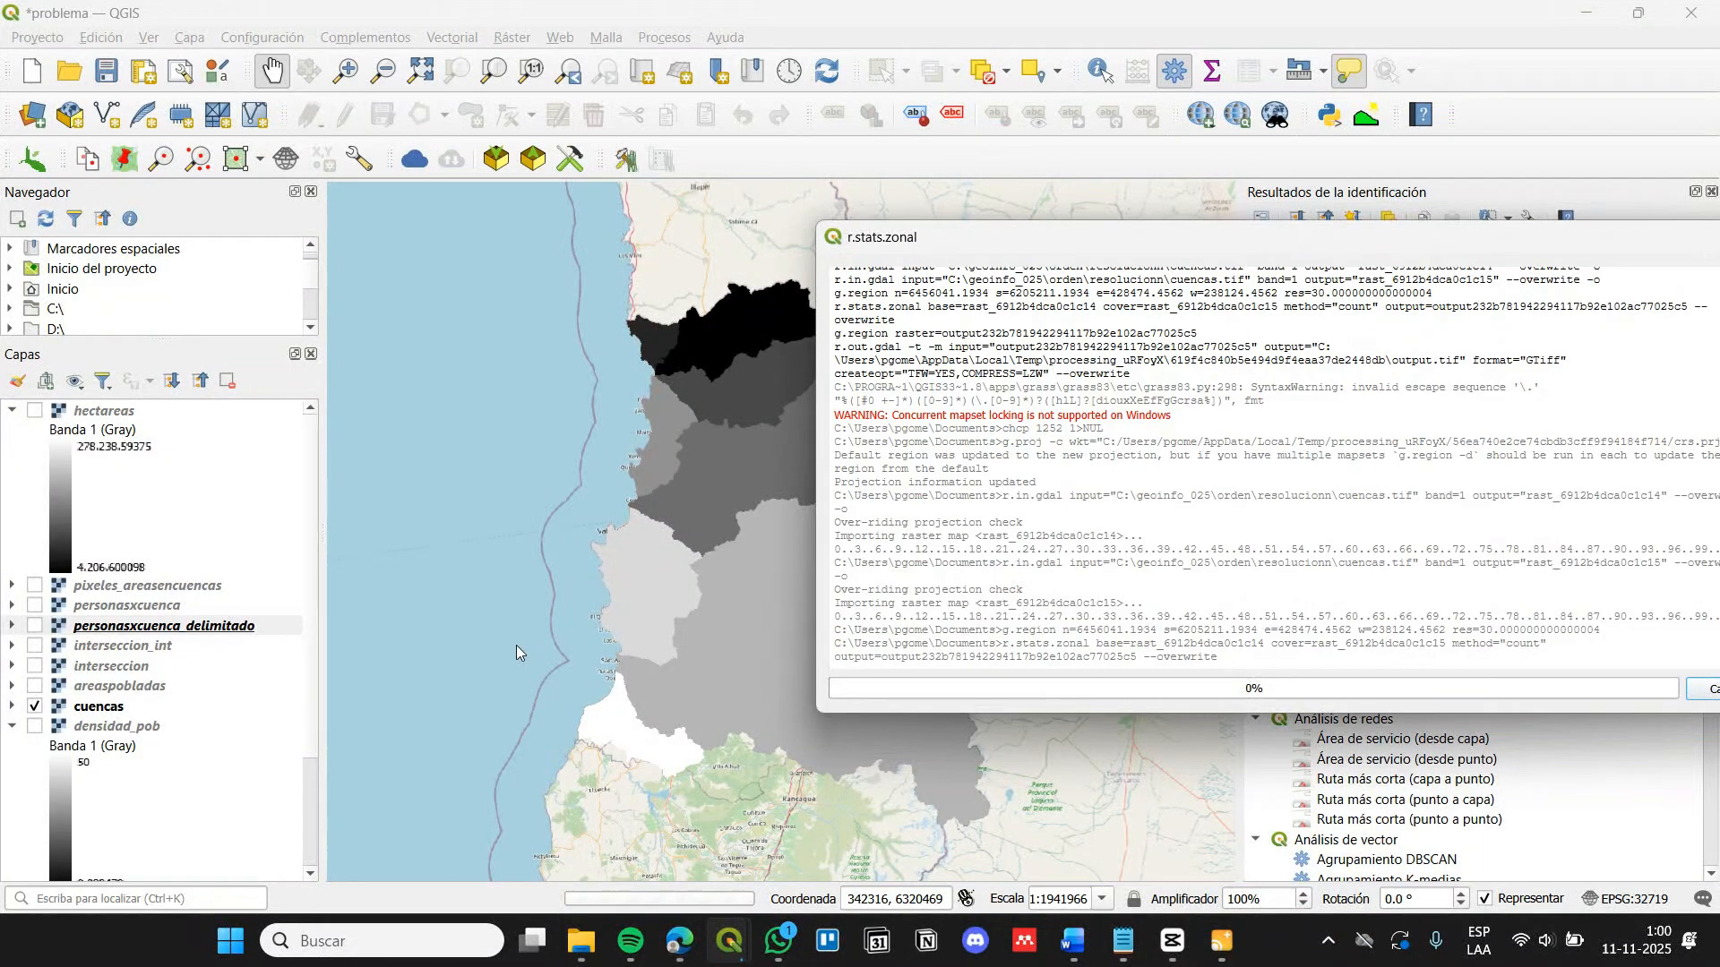
{"action": "left_click", "coordinate": [1634, 689]}
Export the Resultant raster as a GeoTIFF named pixeles_cuencas in the resolucionn folder
{"action": "right_click", "coordinate": [148, 414]}
{"action": "left_click", "coordinate": [376, 698]}
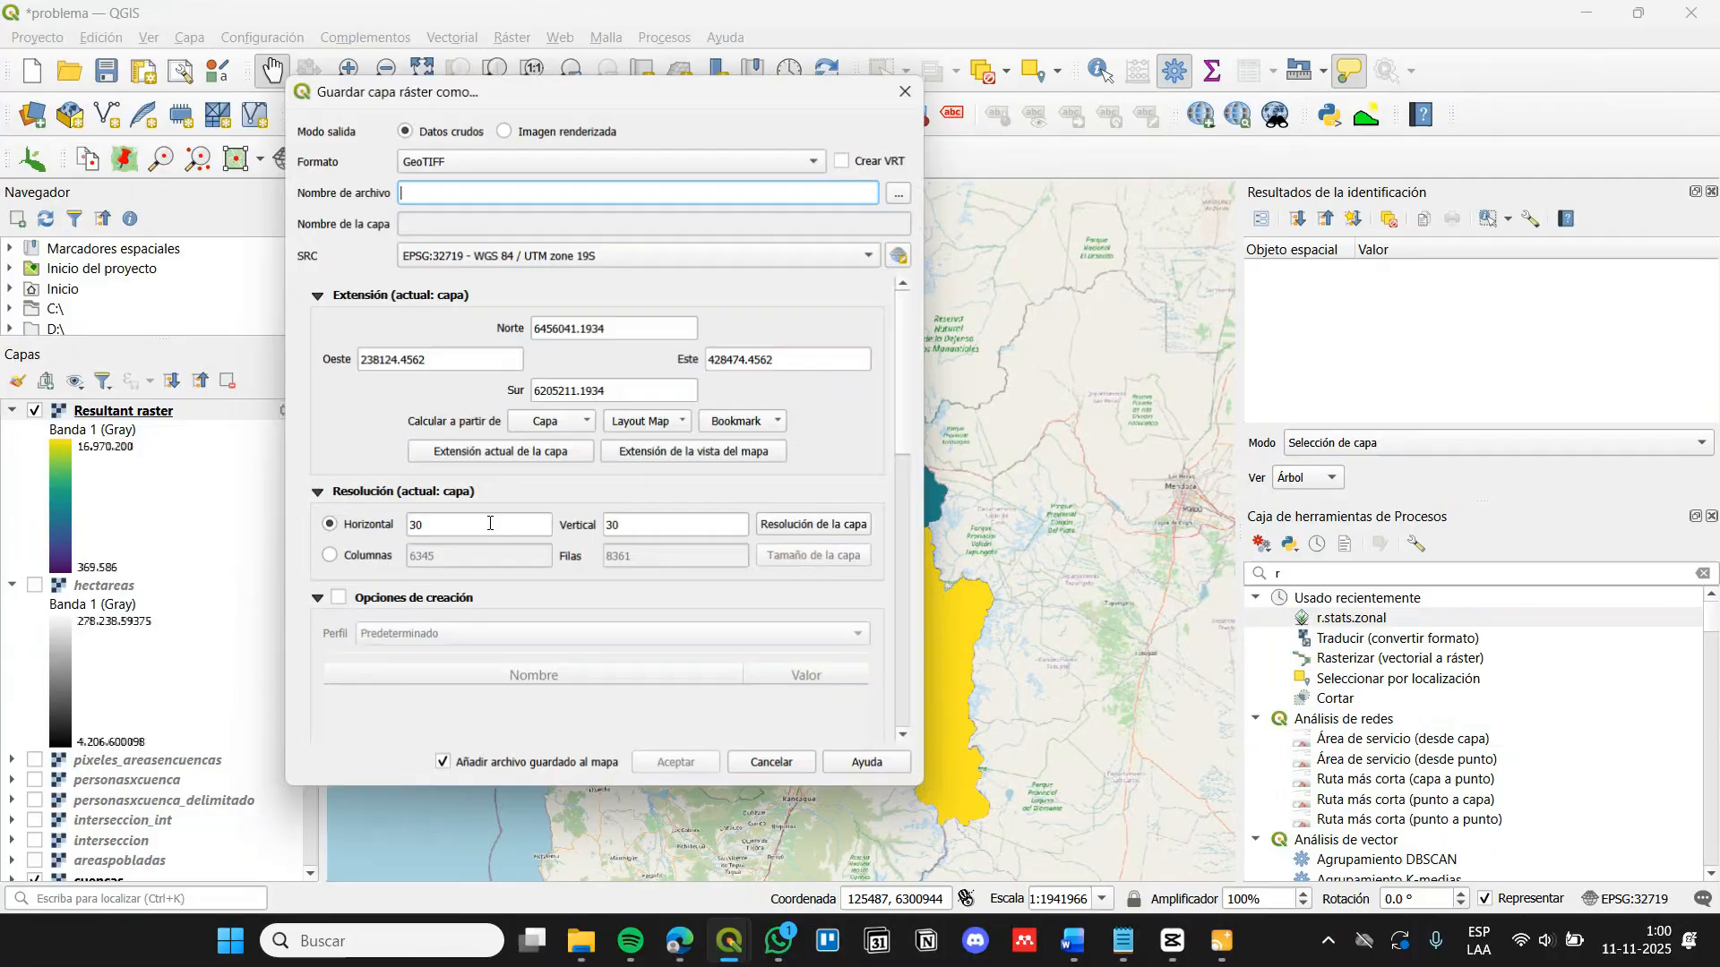
{"action": "left_click", "coordinate": [894, 191]}
{"action": "type", "text": "pixe"}
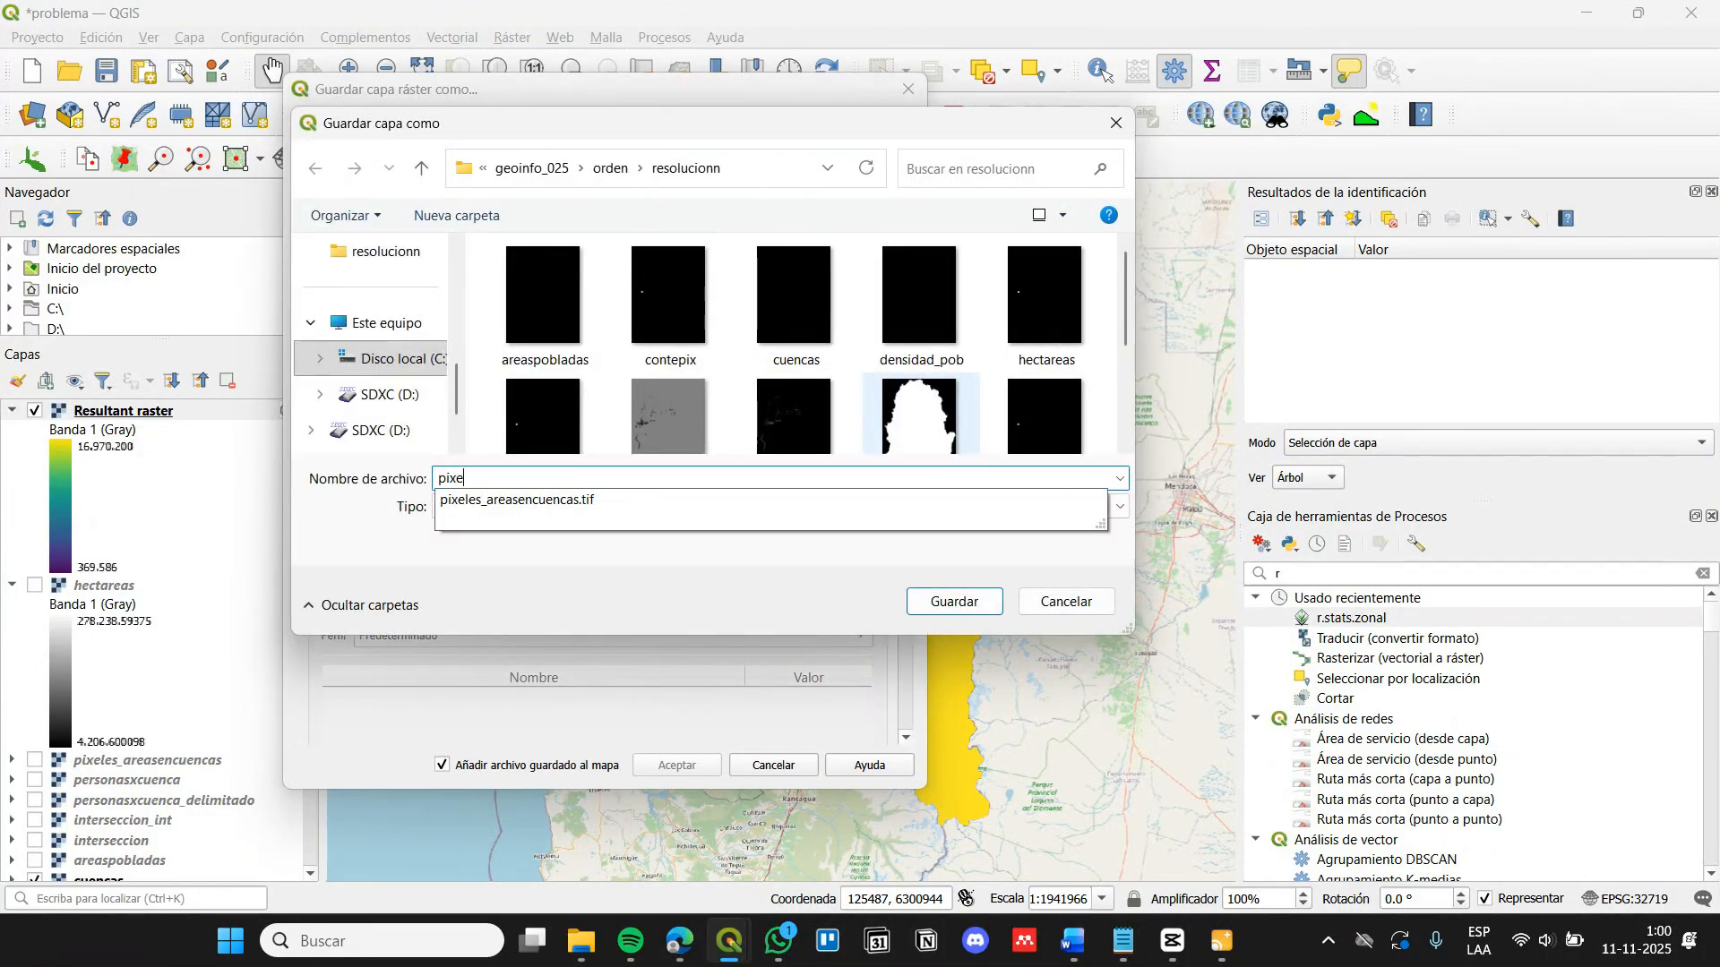
{"action": "type", "text": "les_cuencas"}
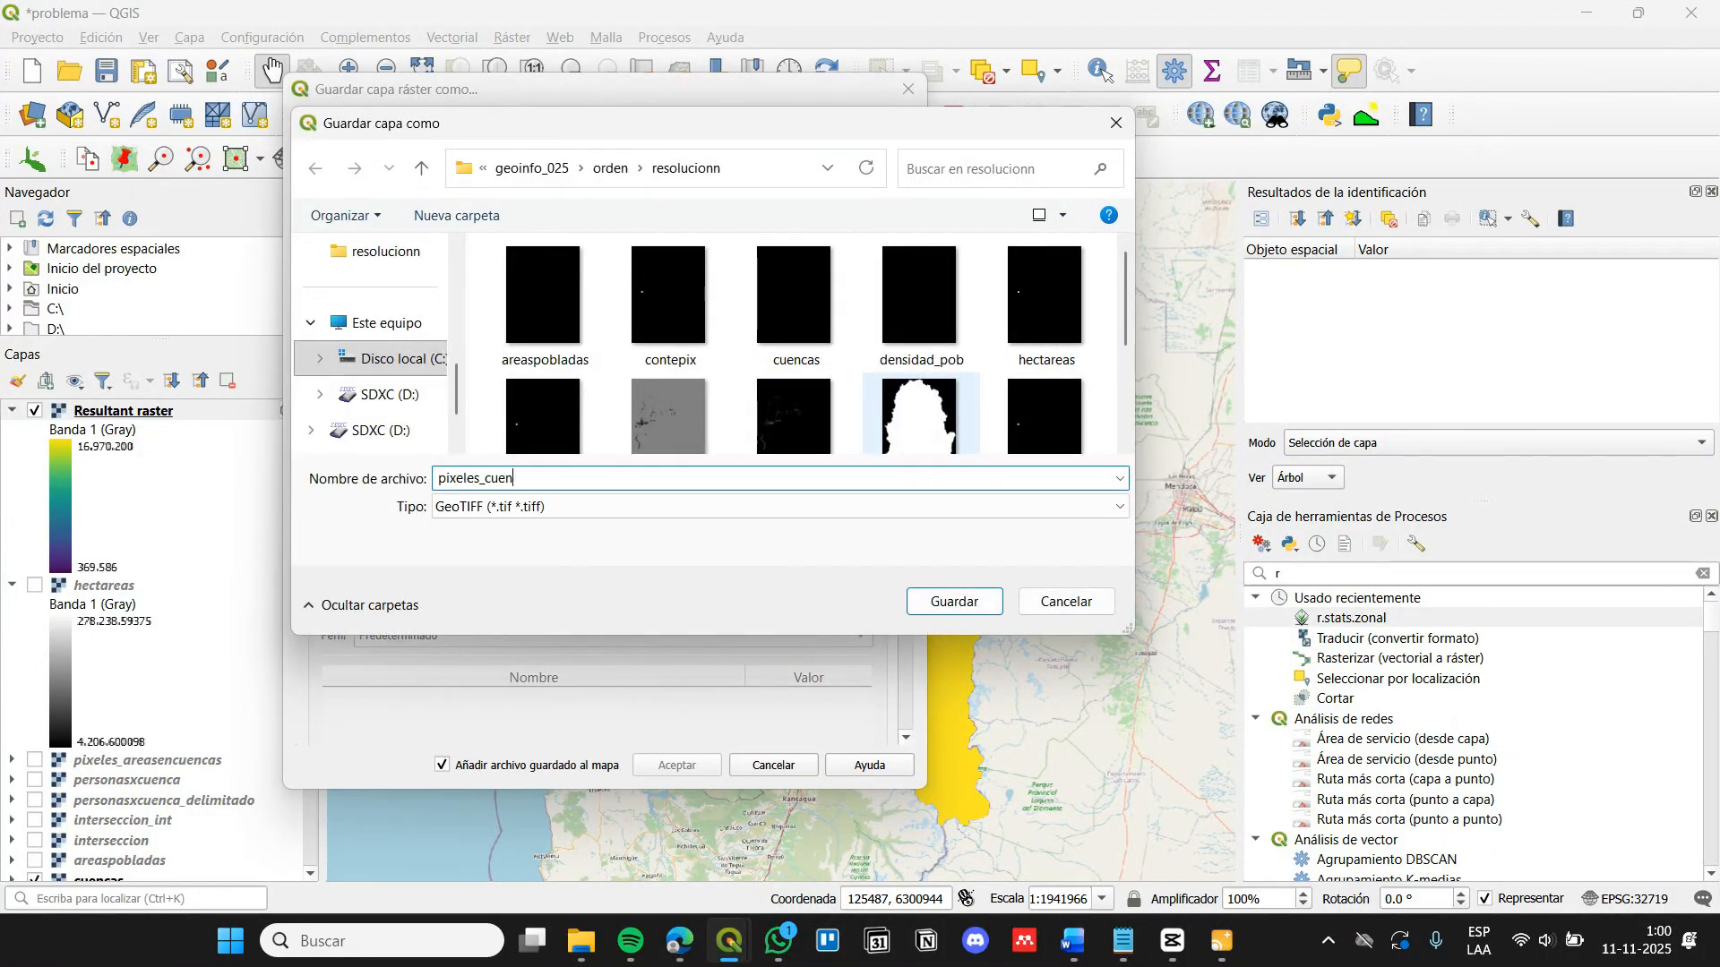
{"action": "key", "text": "Return"}
{"action": "left_click", "coordinate": [719, 764]}
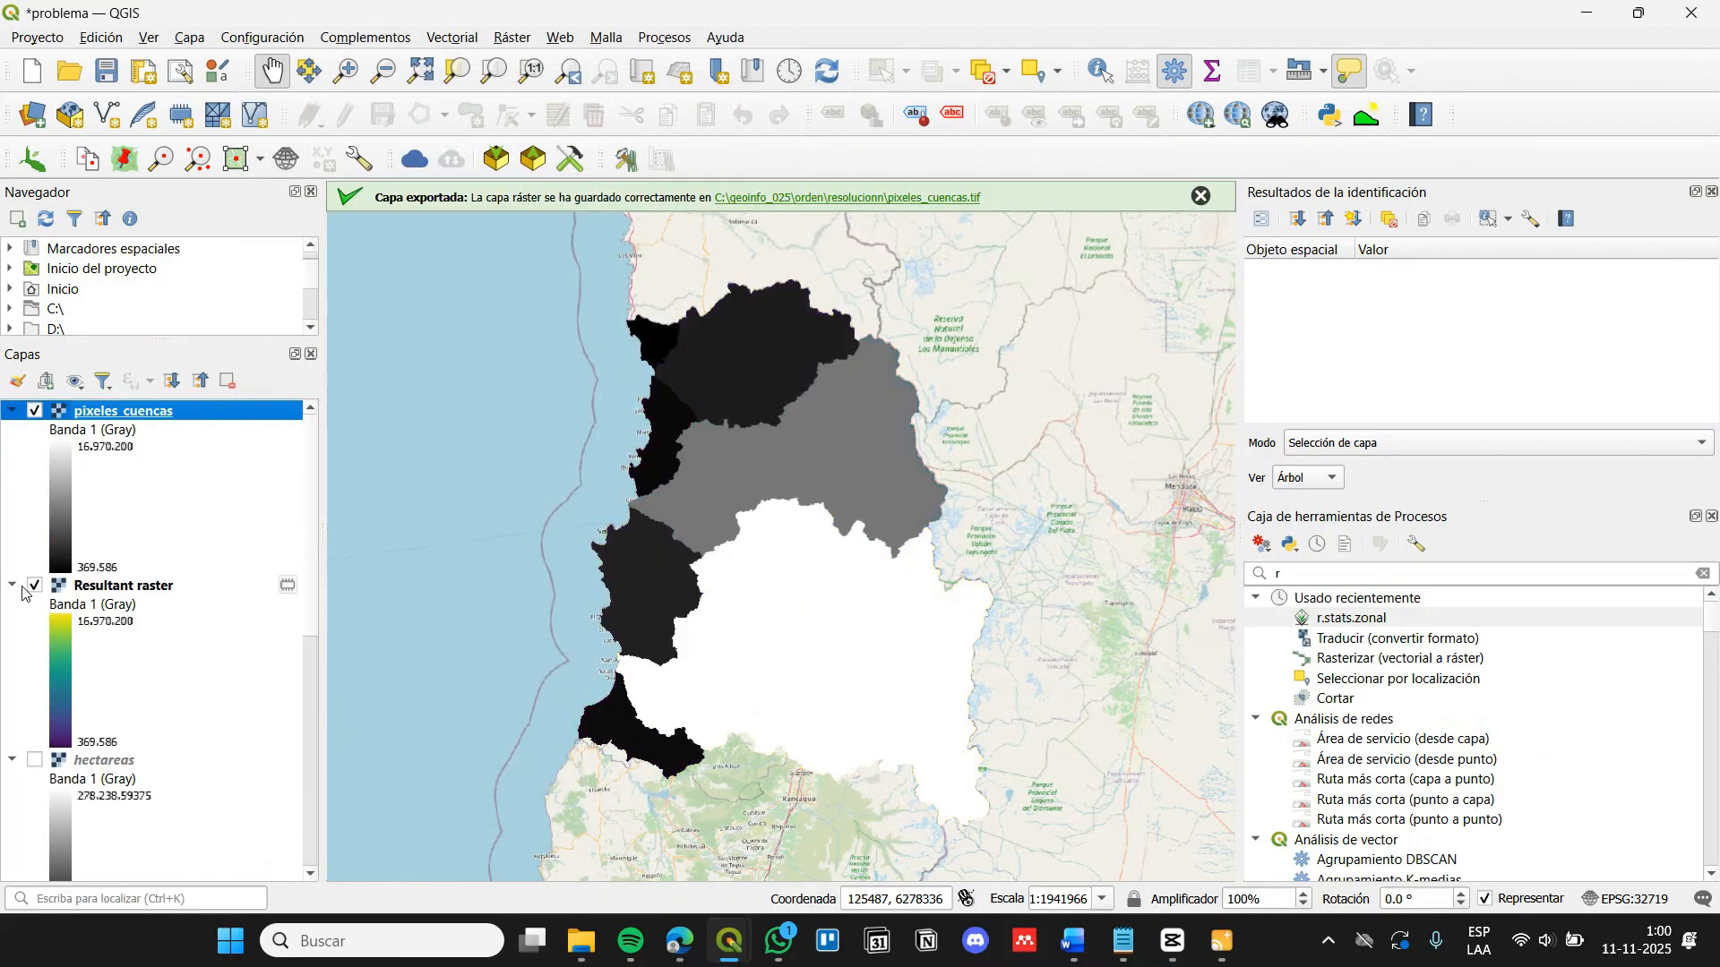
Remove the temporary Resultant raster from the project and show pixeles_areasencuencas directly above pixeles_cuencas
{"action": "left_click", "coordinate": [35, 584]}
{"action": "left_click", "coordinate": [12, 585]}
{"action": "left_click", "coordinate": [77, 587]}
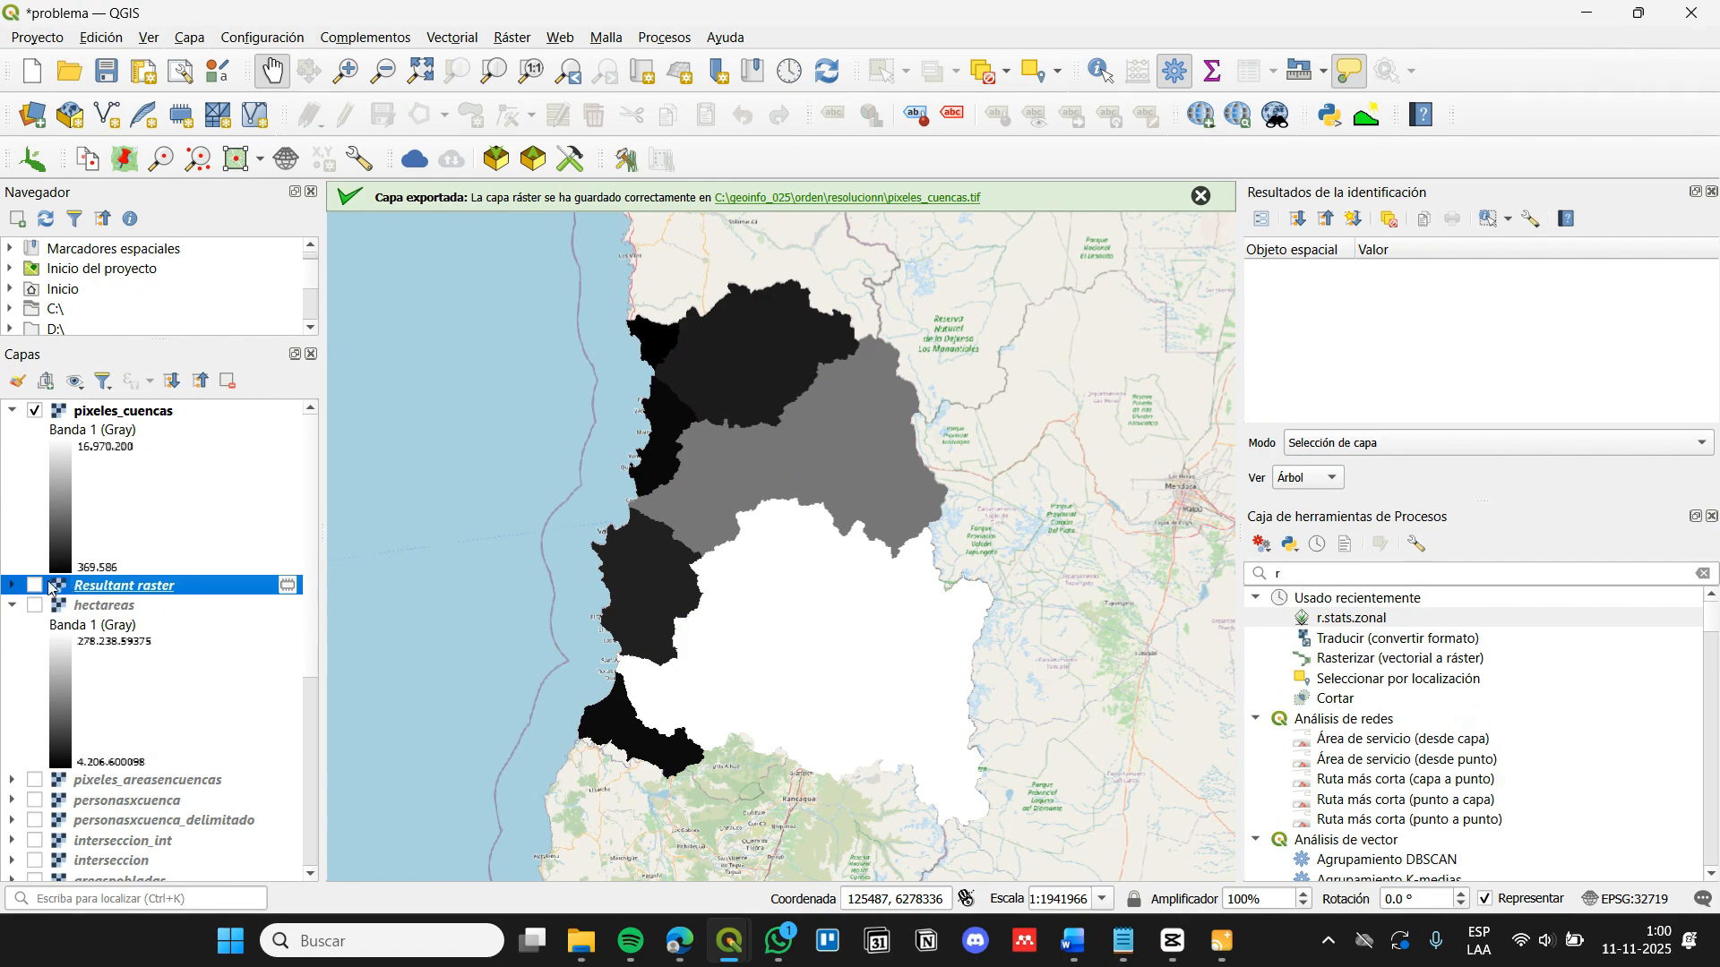
{"action": "left_click", "coordinate": [227, 383]}
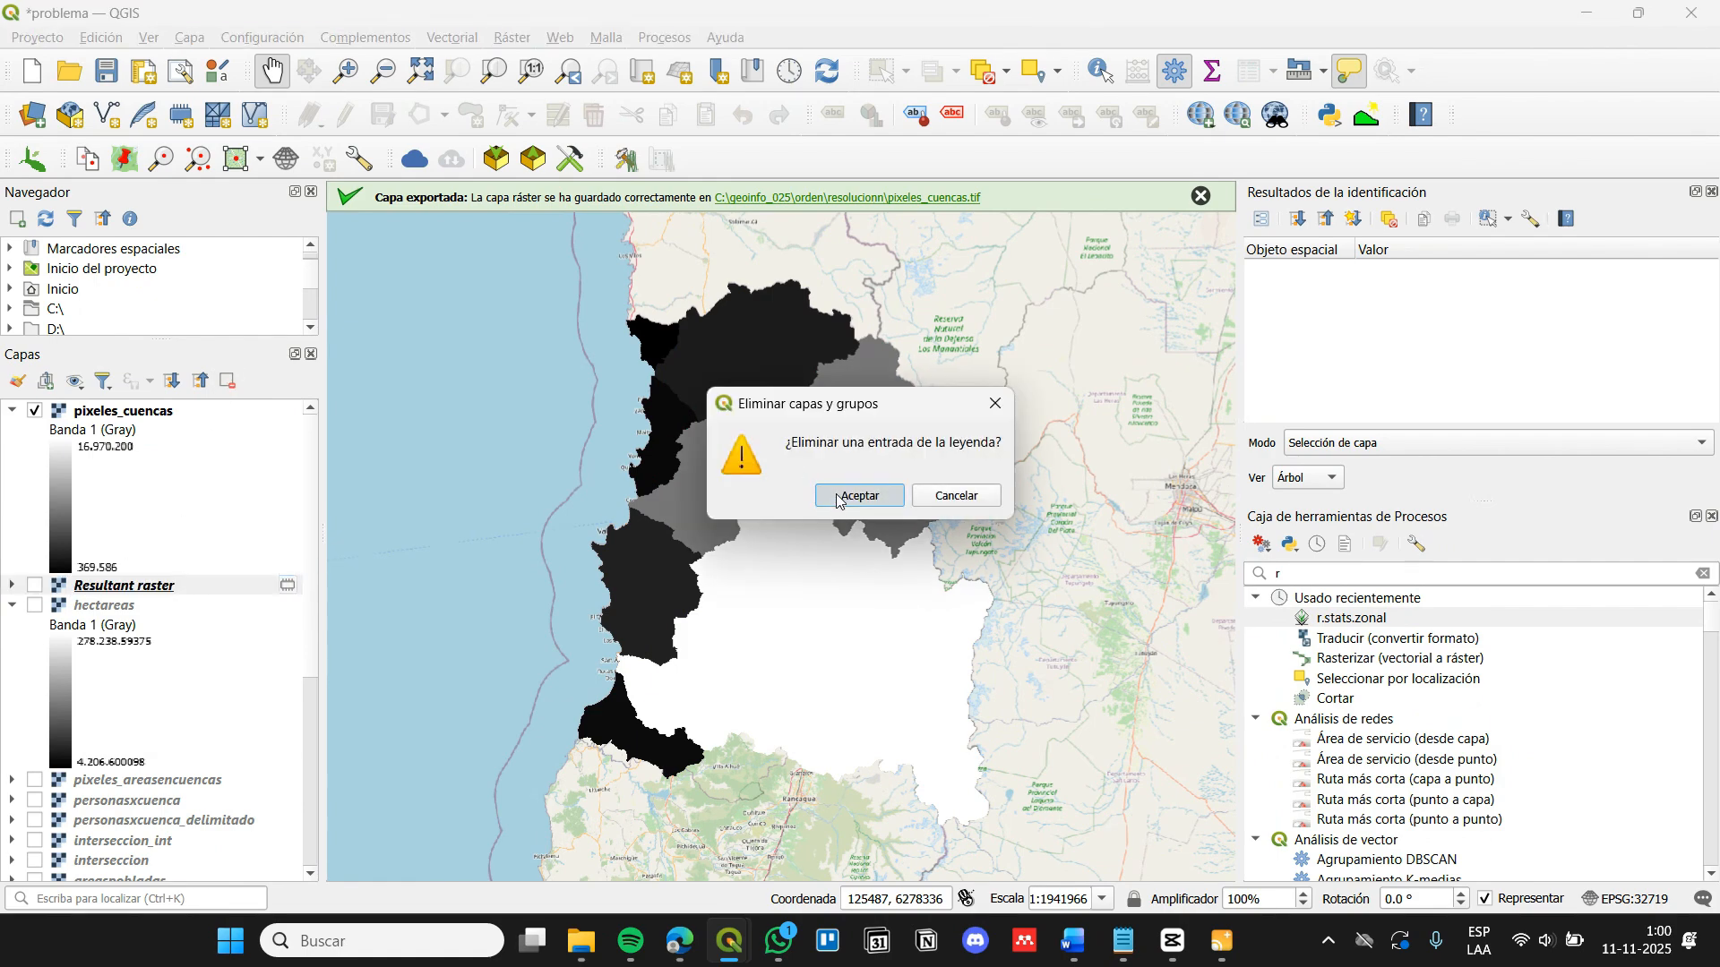
{"action": "left_click", "coordinate": [856, 496]}
{"action": "left_click", "coordinate": [35, 760]}
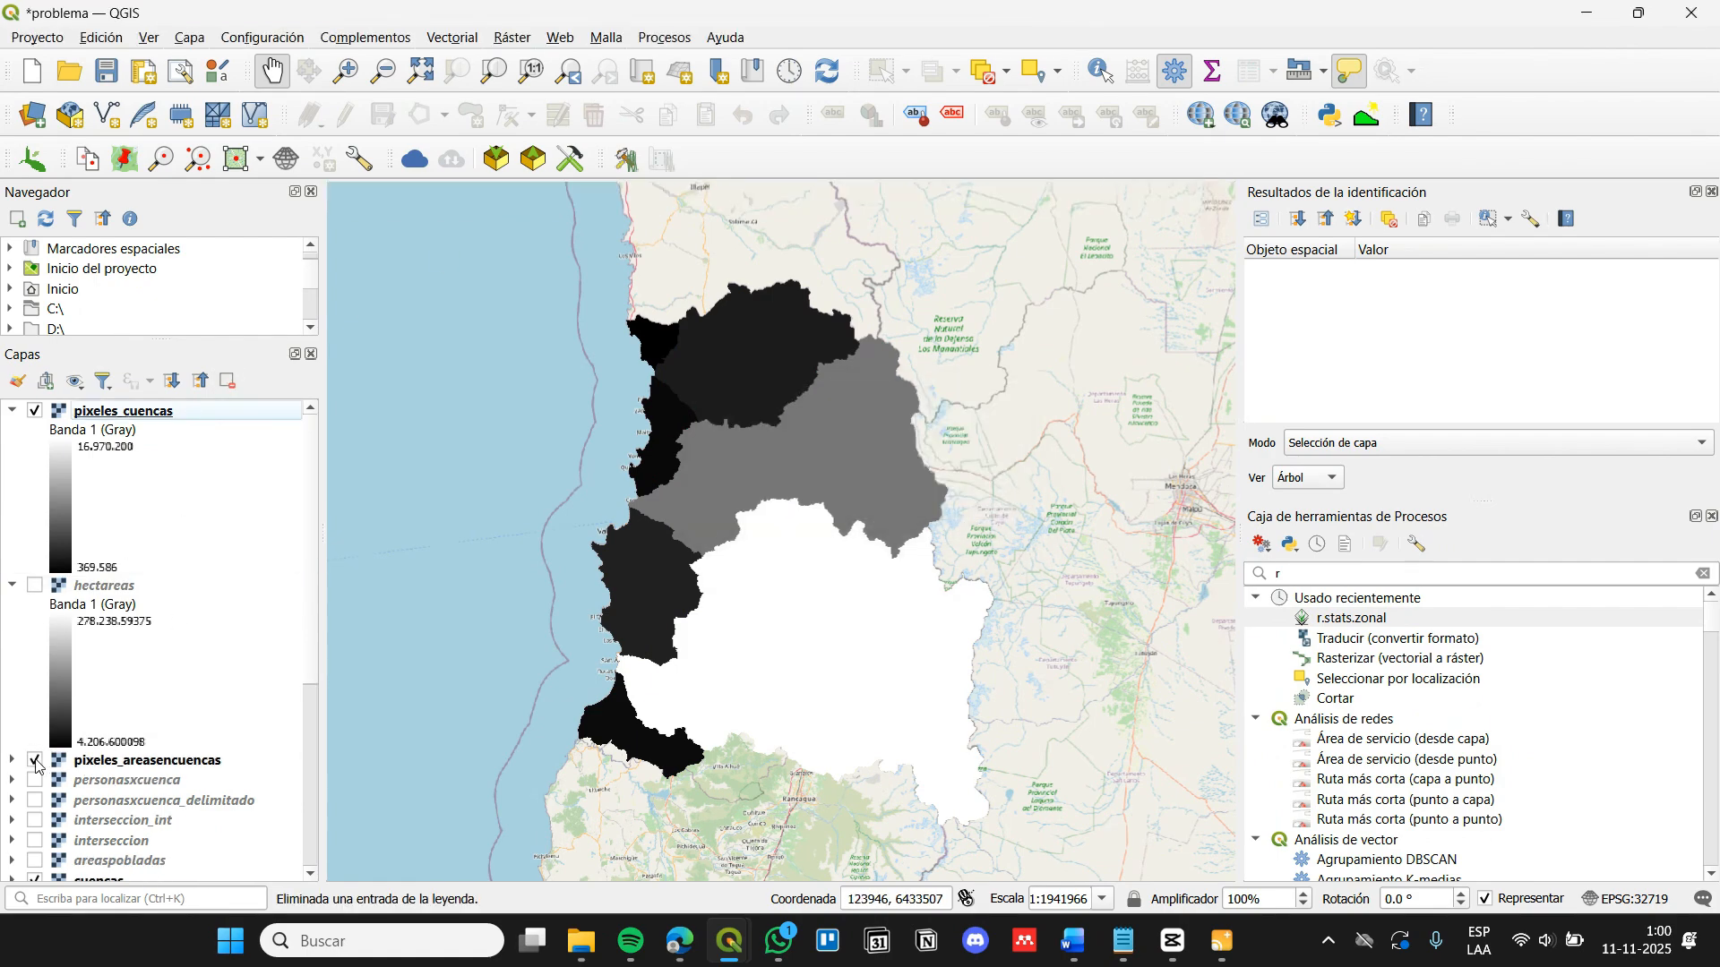
{"action": "left_click_drag", "start_coordinate": [67, 769], "coordinate": [142, 410]}
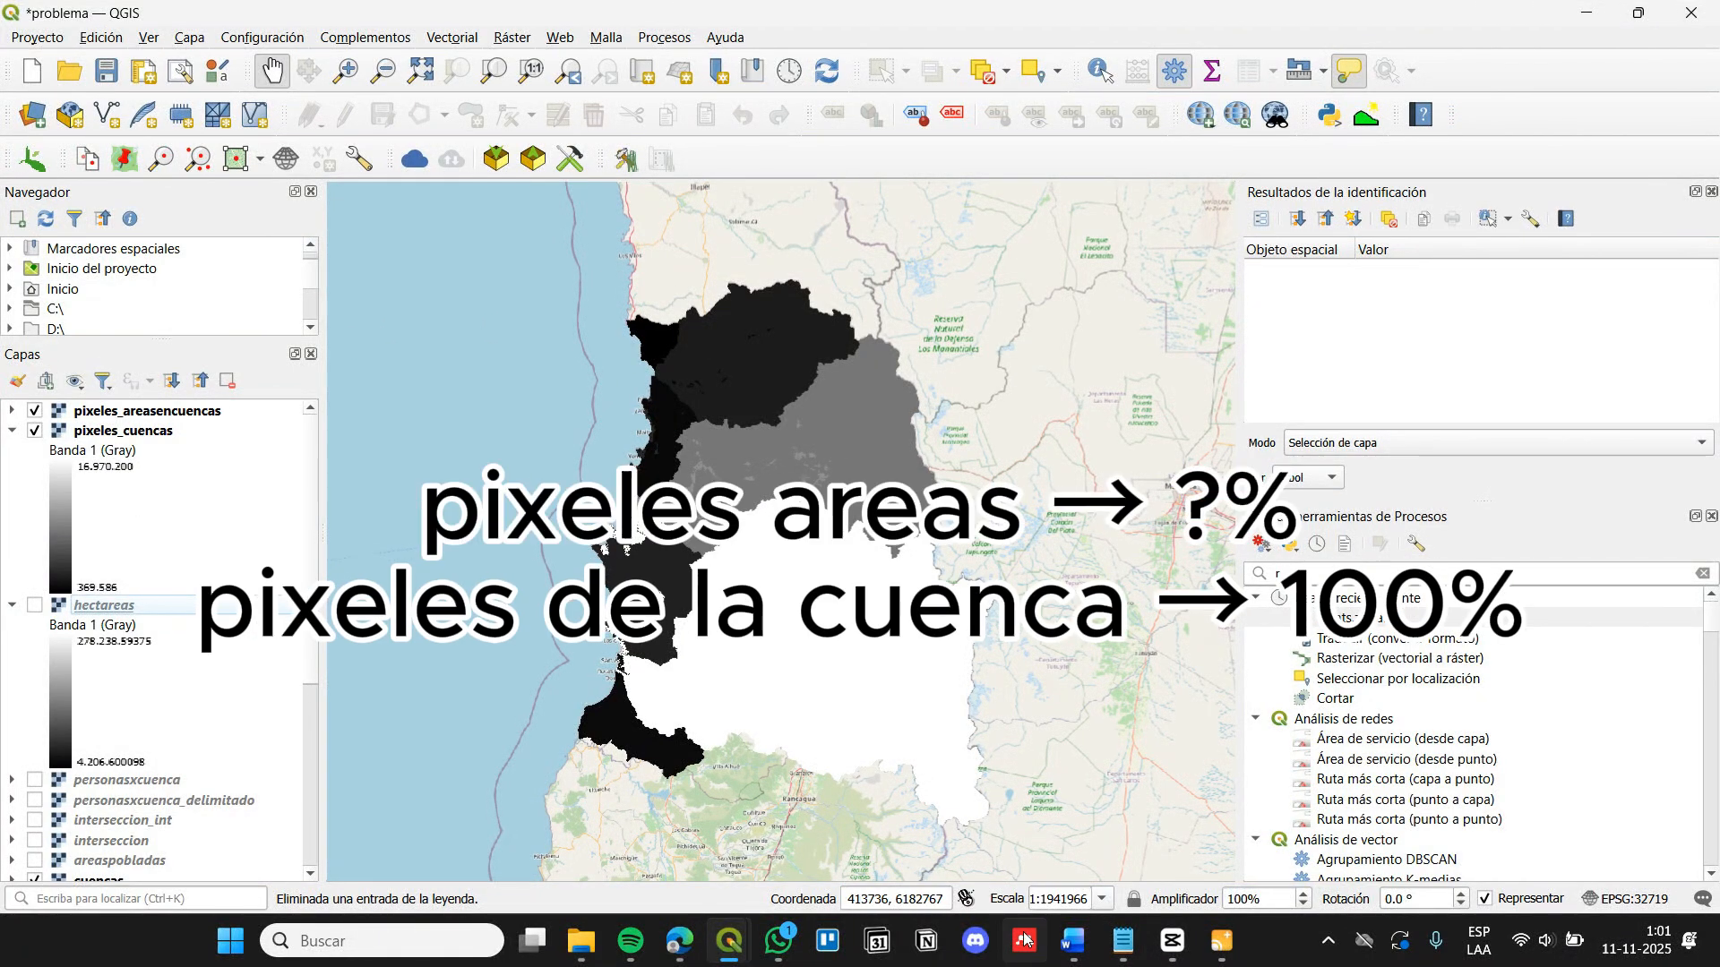
Calculate the raster porcentaje with the expression ("pixeles_areasencuencas@1"*100)/"pixeles_cuencas@1" and save it as a GeoTIFF
{"action": "left_click", "coordinate": [511, 37]}
{"action": "left_click", "coordinate": [566, 63]}
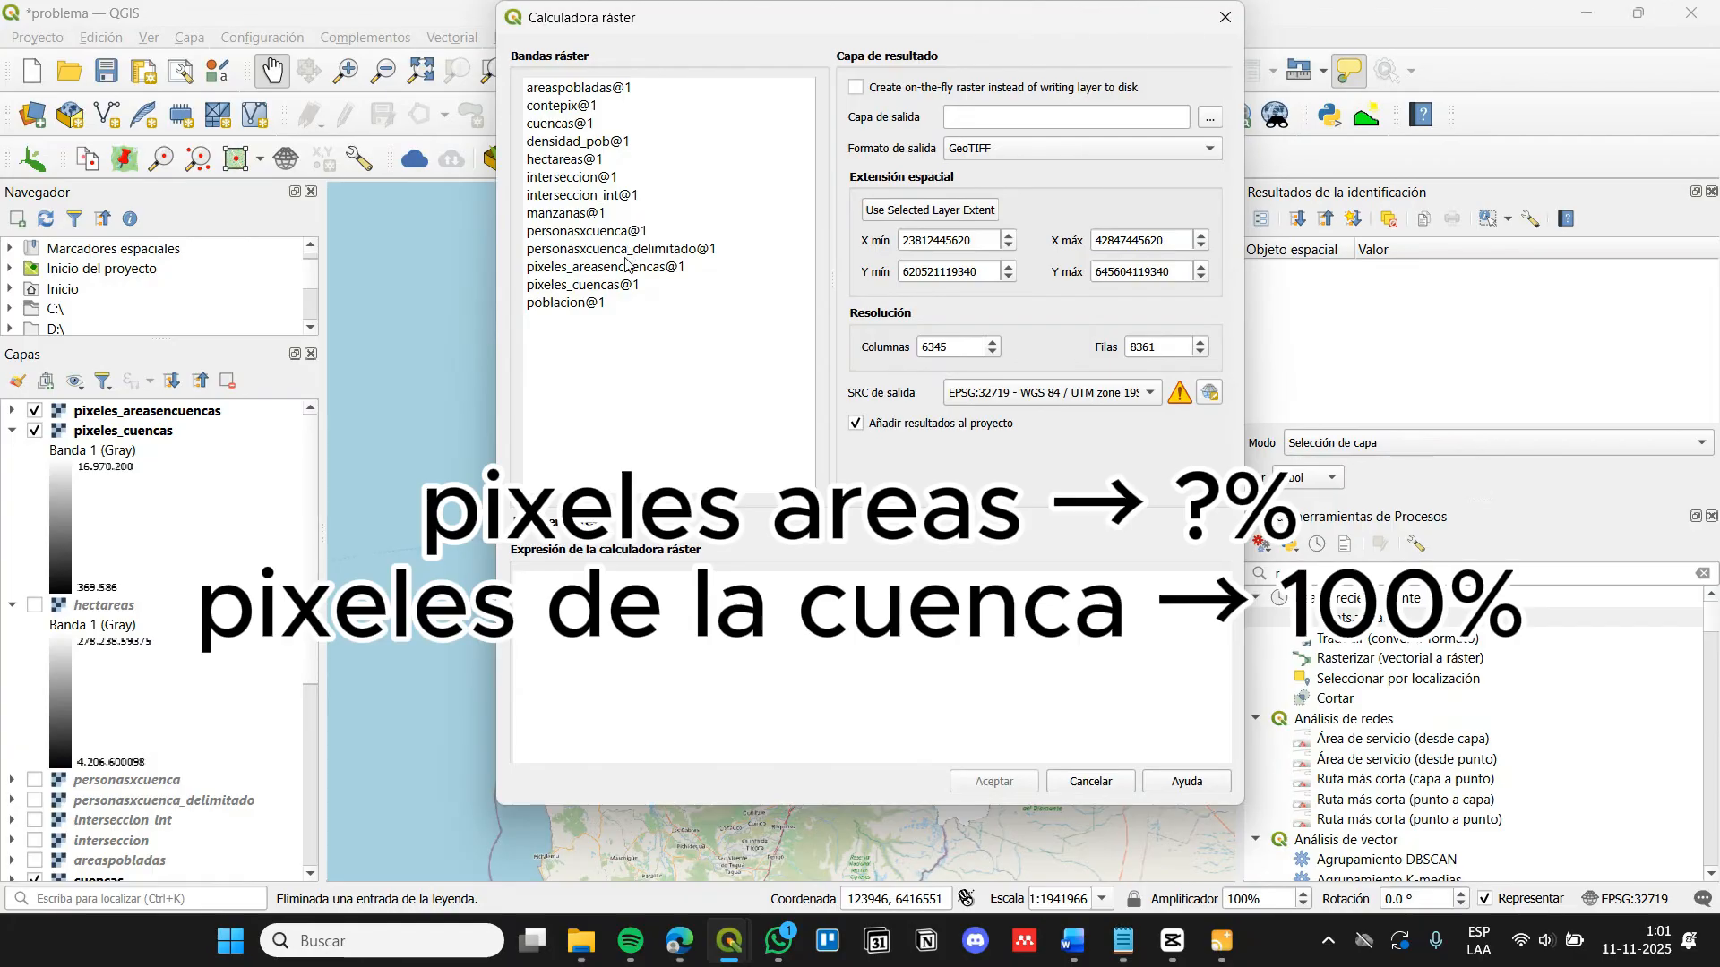
{"action": "double_click", "coordinate": [627, 266]}
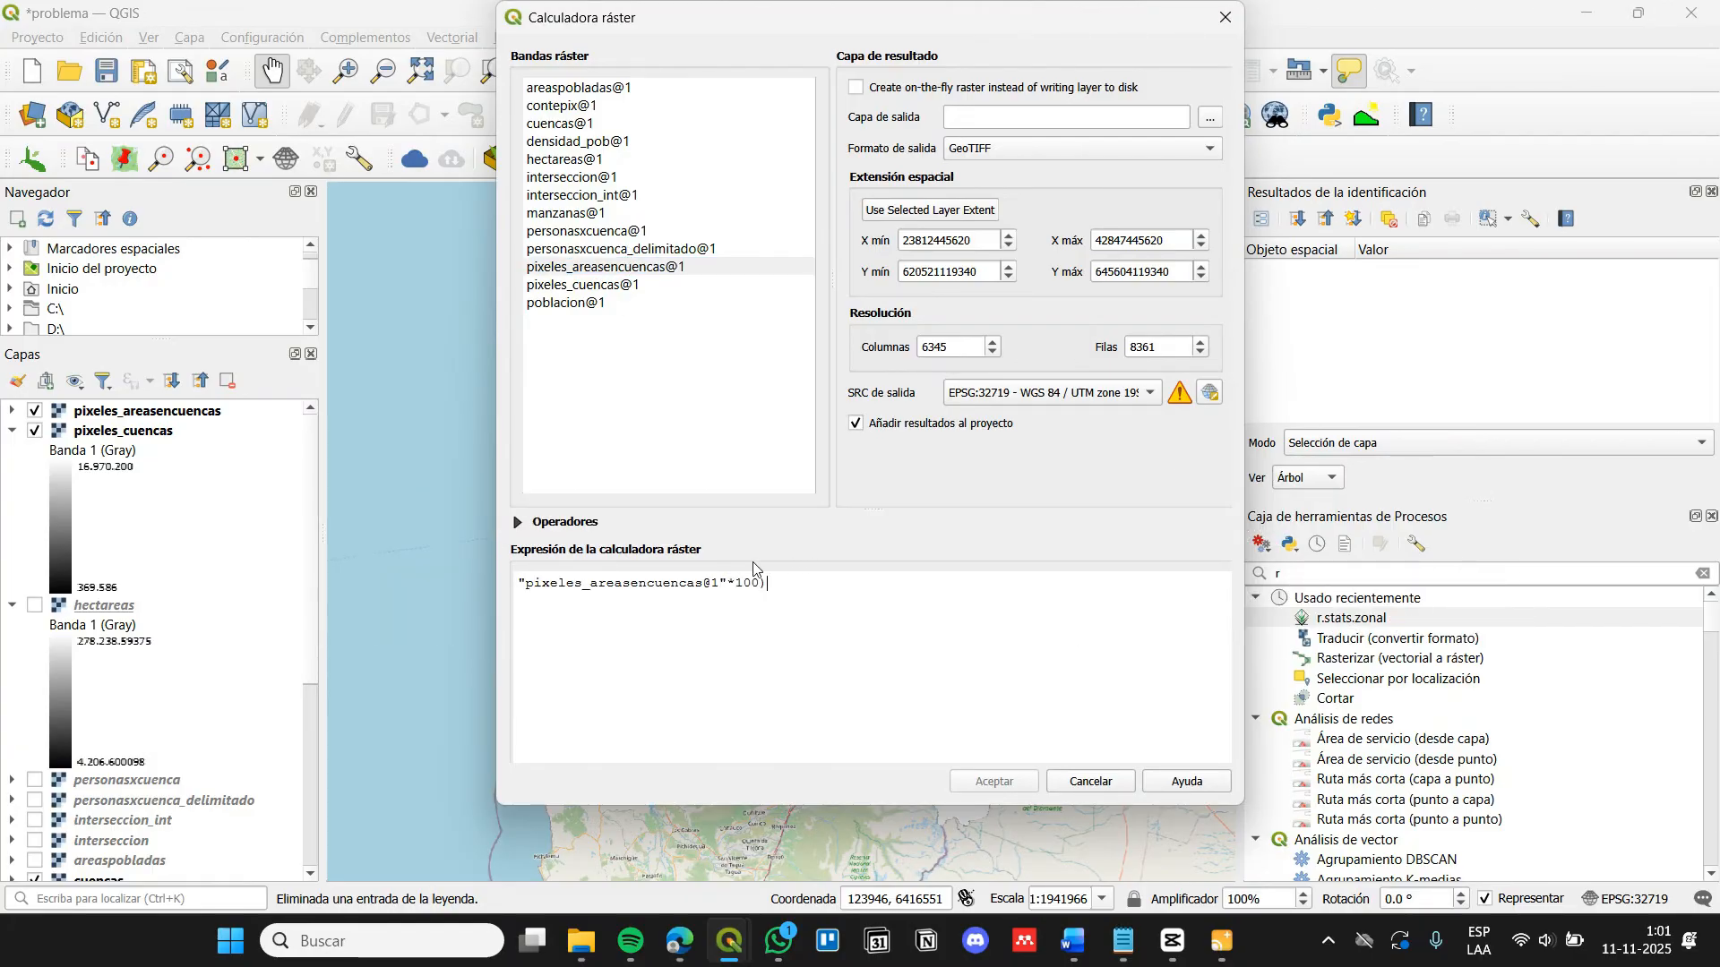
{"action": "type", "text": "("}
{"action": "double_click", "coordinate": [606, 285]}
{"action": "left_click", "coordinate": [1204, 121]}
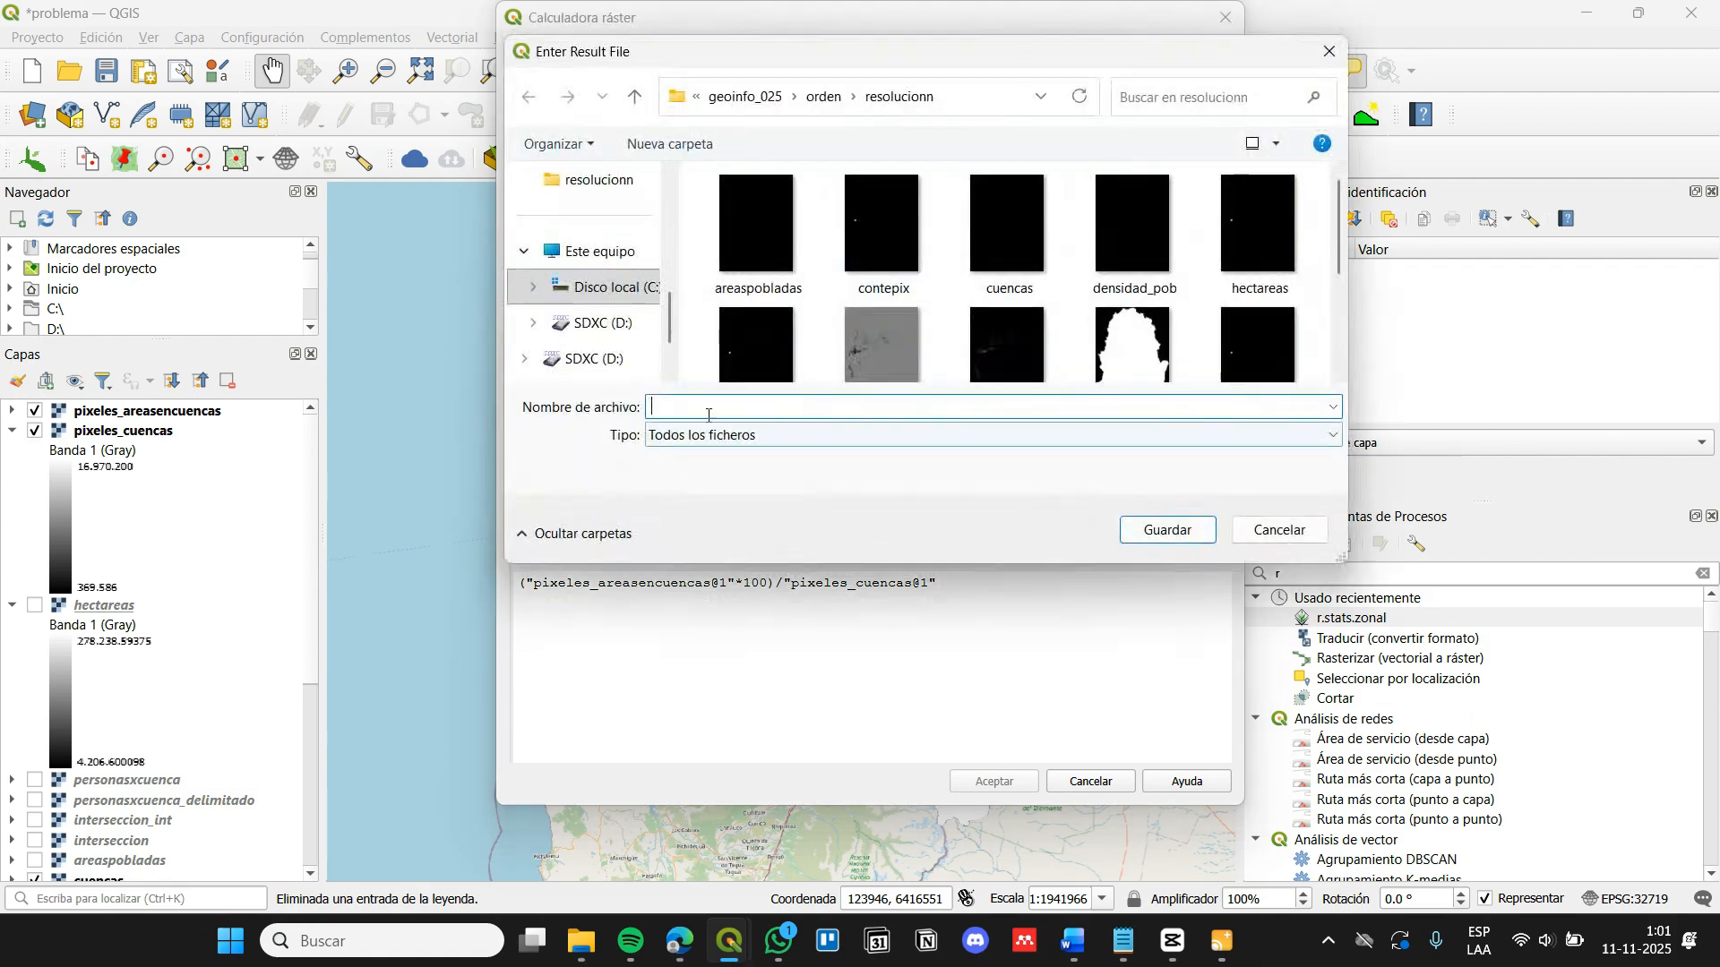
{"action": "type", "text": "porcentaje"}
{"action": "left_click", "coordinate": [1194, 540]}
{"action": "left_click", "coordinate": [994, 781]}
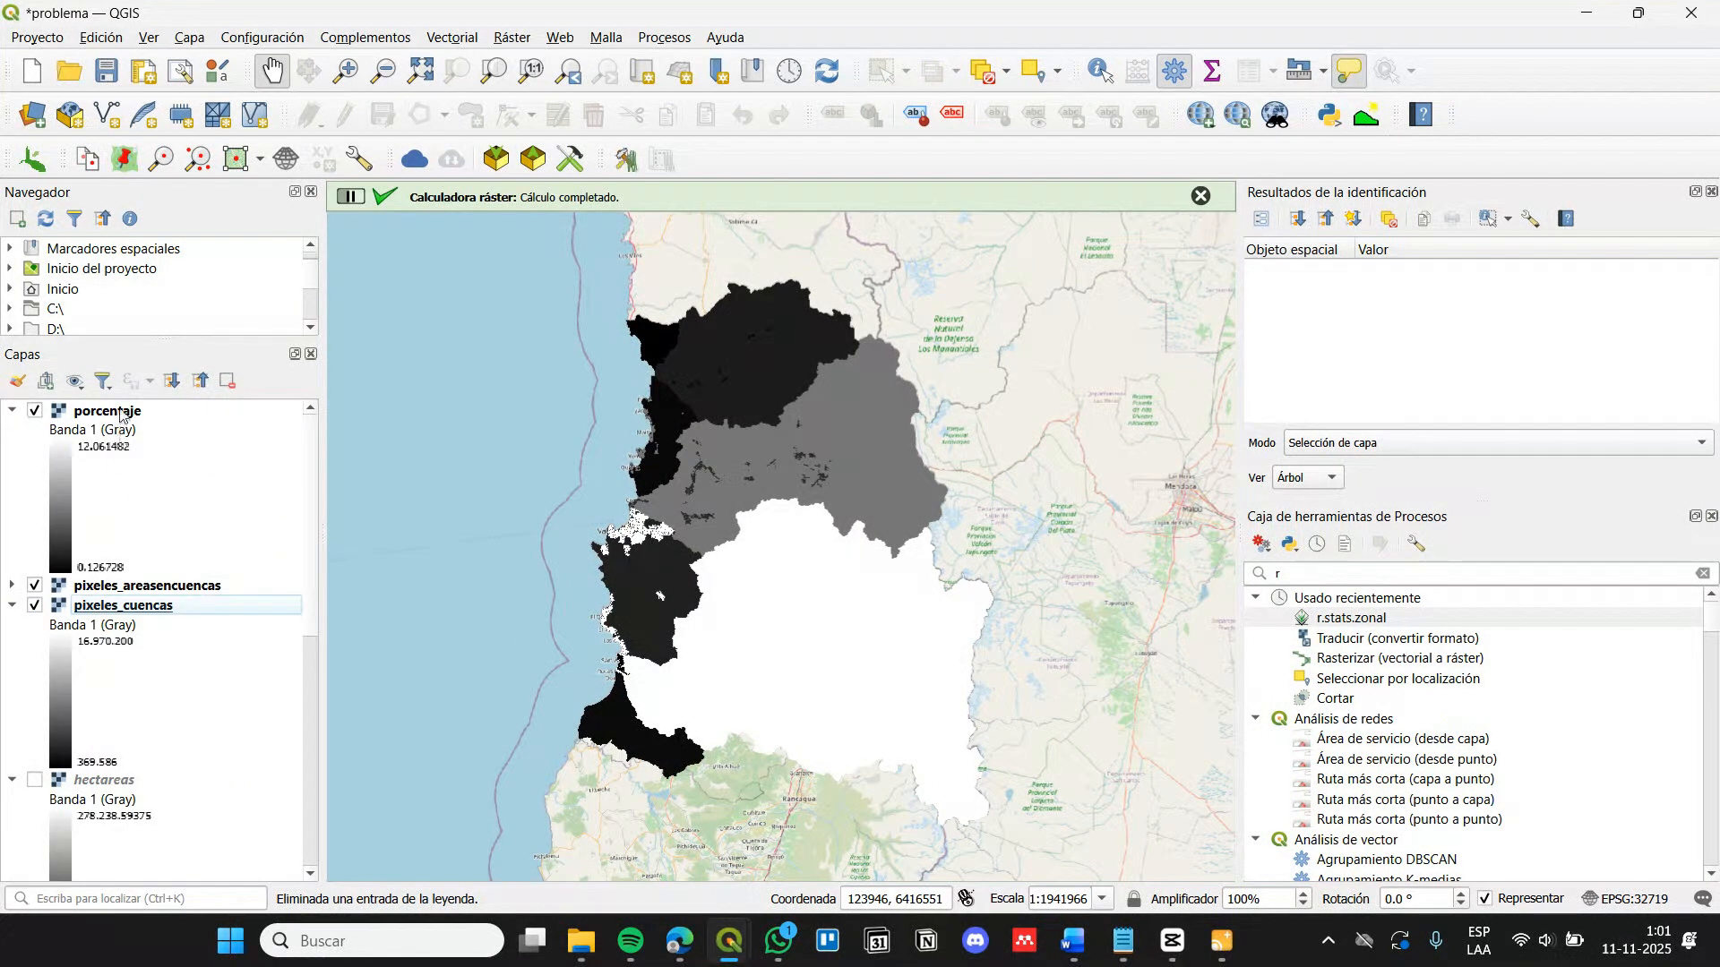
Style the porcentaje raster with paletted unique values, classified using random colors
{"action": "double_click", "coordinate": [121, 413]}
{"action": "left_click", "coordinate": [317, 289]}
{"action": "left_click", "coordinate": [623, 202]}
{"action": "left_click", "coordinate": [618, 175]}
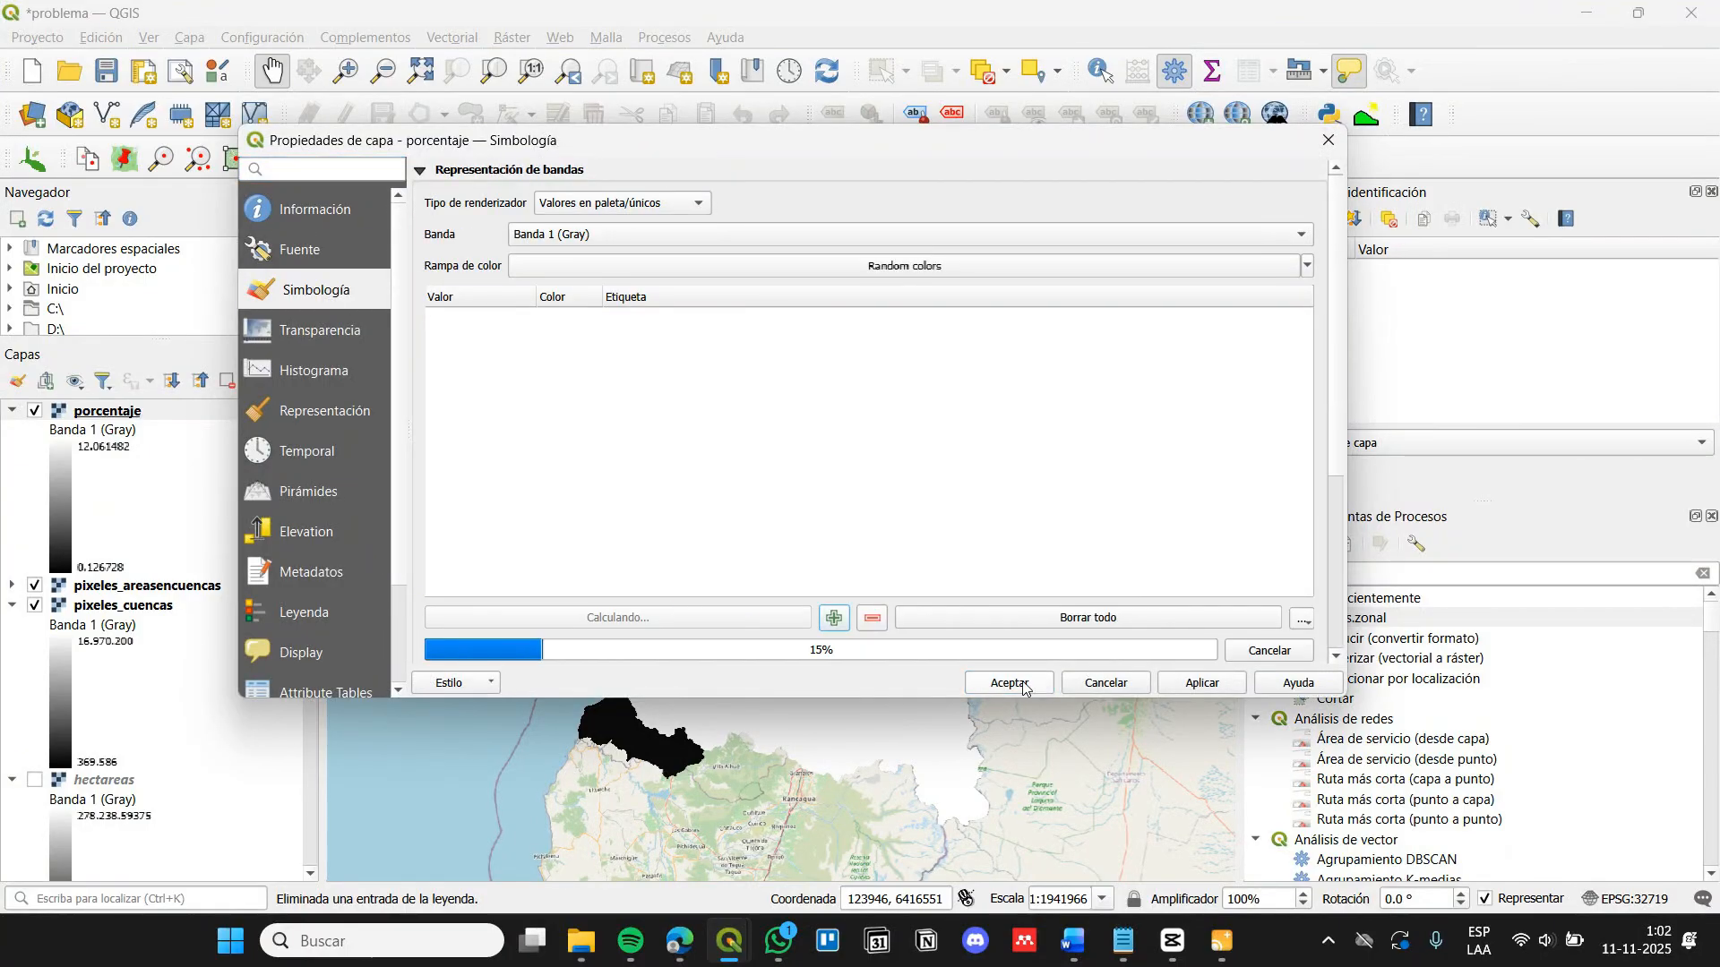
{"action": "left_click", "coordinate": [1104, 683]}
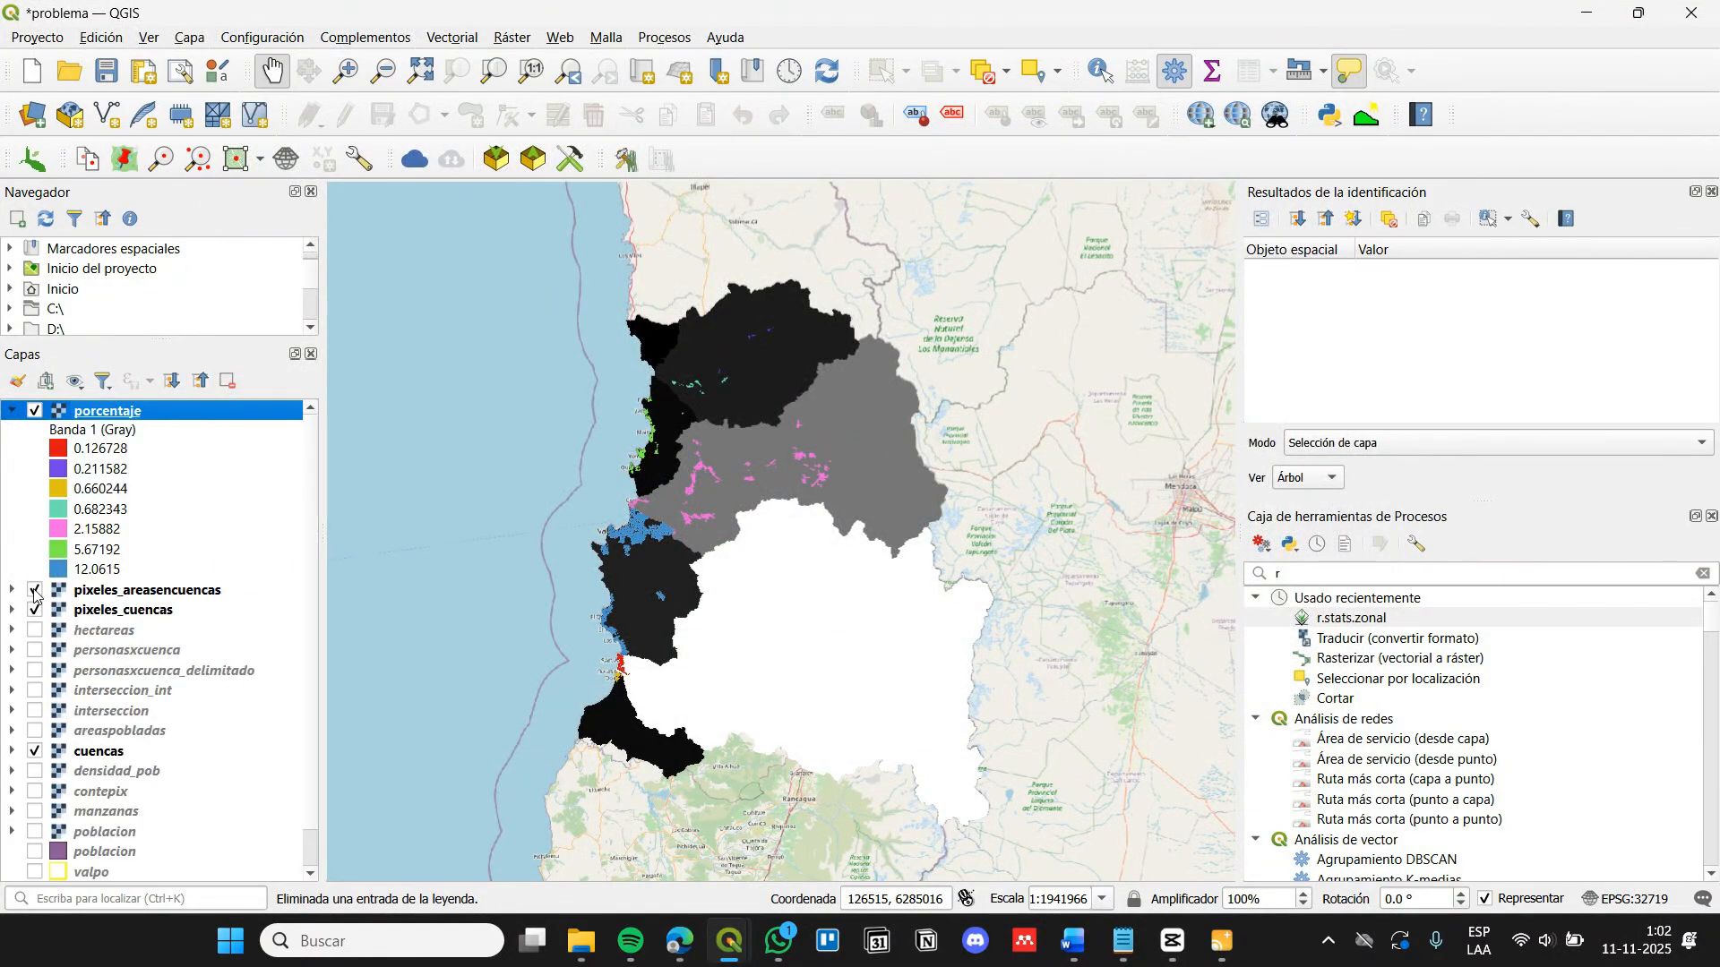
Hide pixeles_areasencuencas, pixeles_cuencas and the cuencas raster, showing porcentaje over the basin polygons
{"action": "left_click", "coordinate": [36, 589]}
{"action": "left_click", "coordinate": [36, 610]}
{"action": "scroll", "coordinate": [573, 537], "scroll_direction": "up", "scroll_amount": 1}
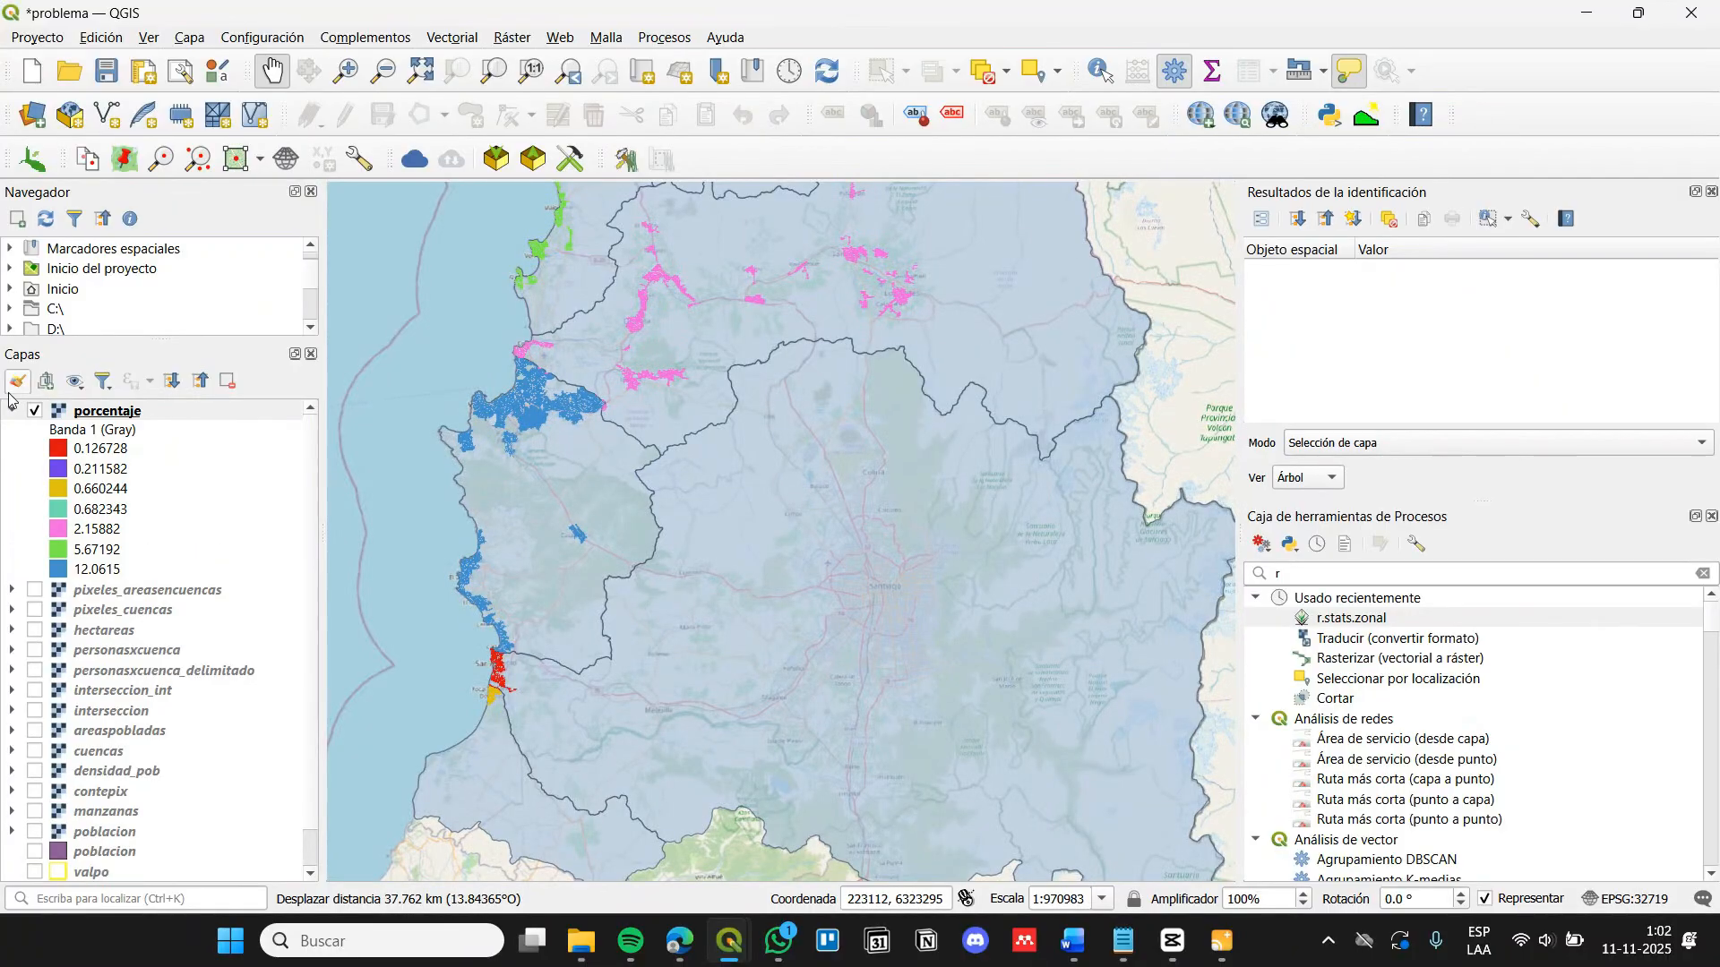
{"action": "left_click_drag", "start_coordinate": [643, 489], "coordinate": [661, 547]}
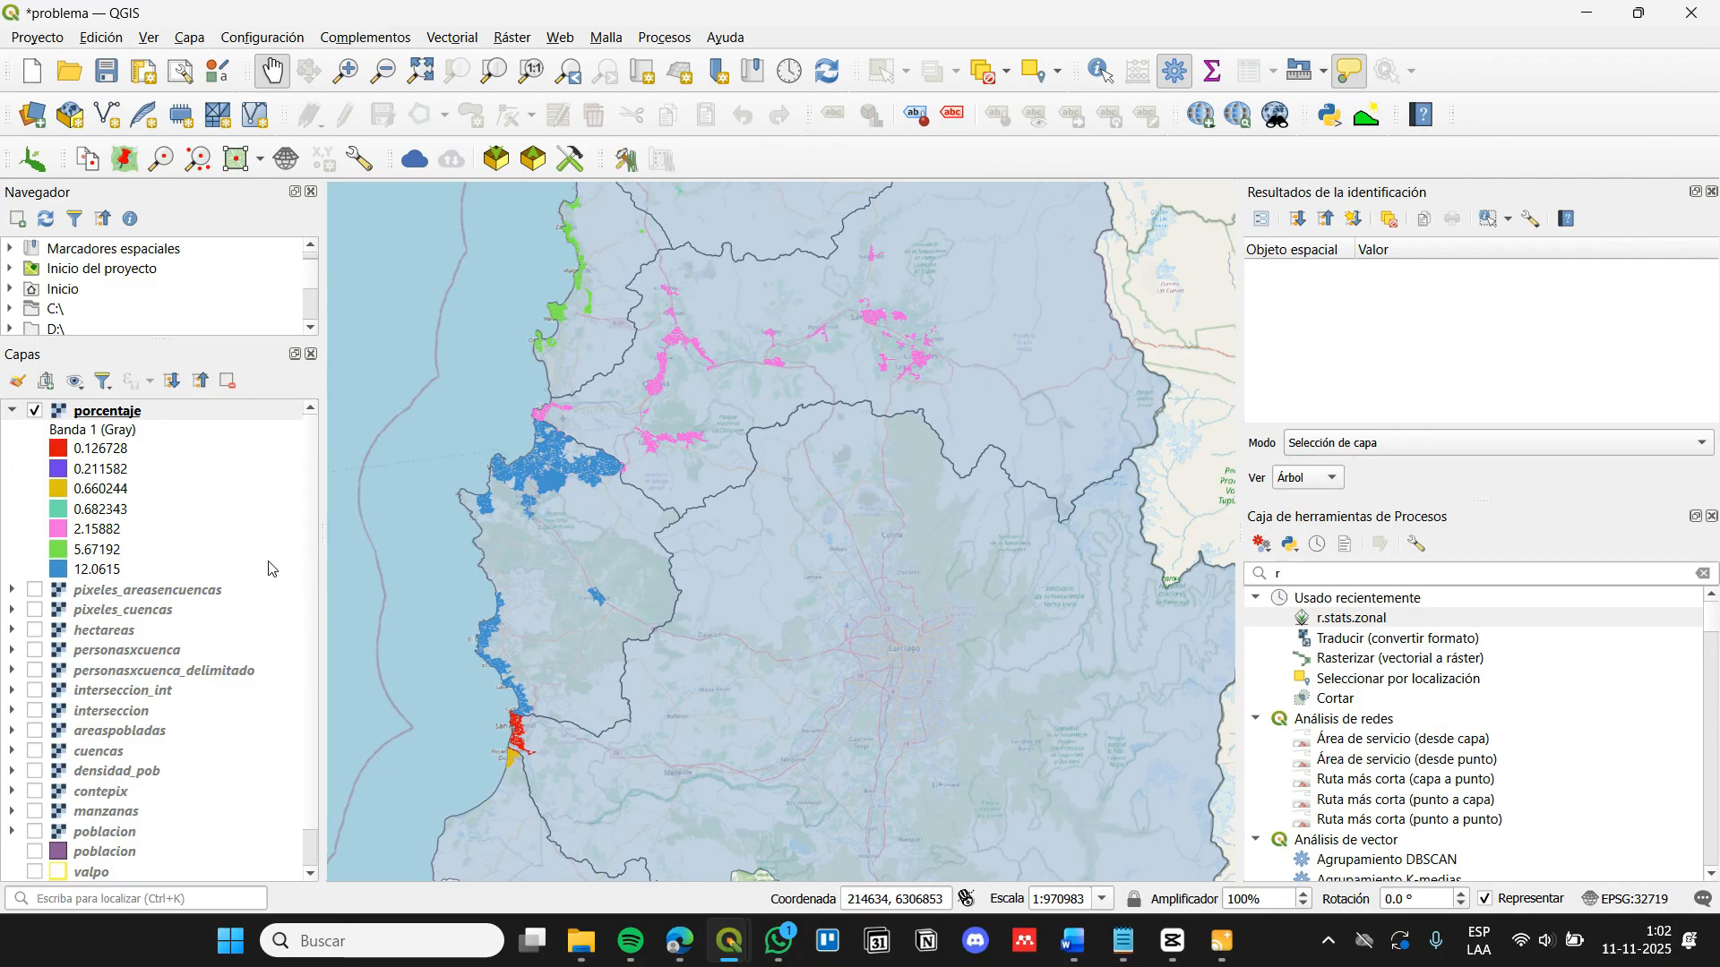
Compare the percentage classes in the porcentaje legend with the populated areas of each basin, from San Antonio to the northern basins
{"action": "left_click", "coordinate": [145, 594]}
{"action": "left_click", "coordinate": [87, 576]}
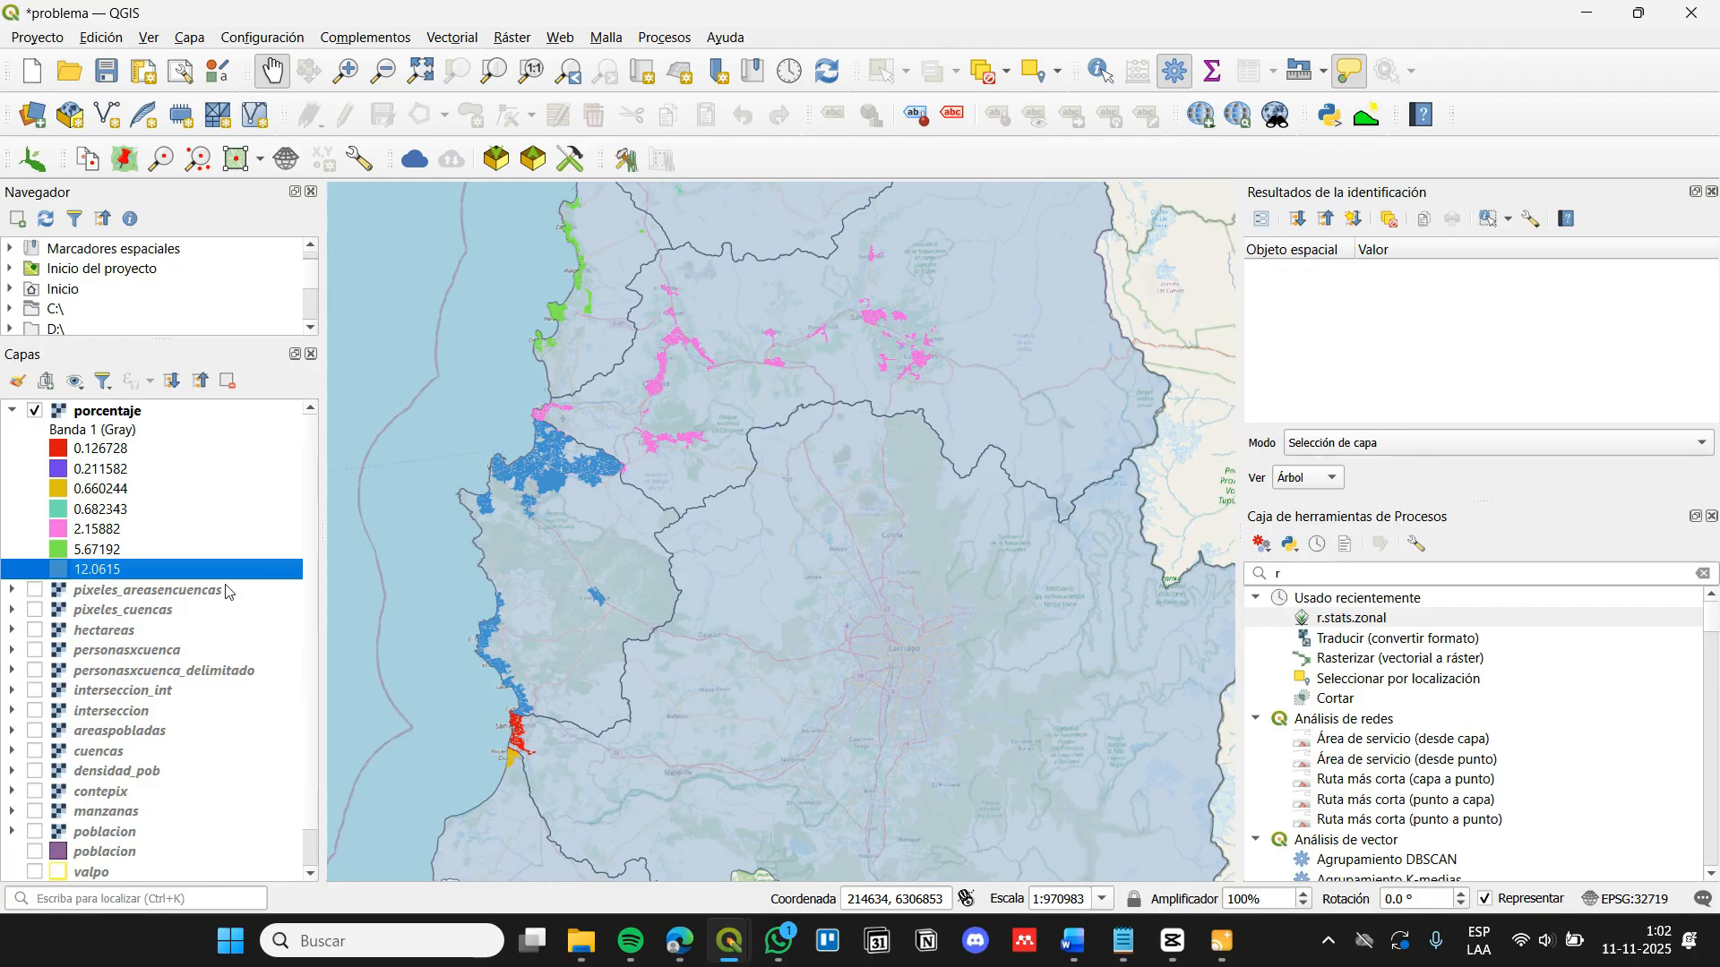
{"action": "left_click_drag", "start_coordinate": [782, 578], "coordinate": [639, 379]}
{"action": "left_click_drag", "start_coordinate": [1093, 552], "coordinate": [1128, 613]}
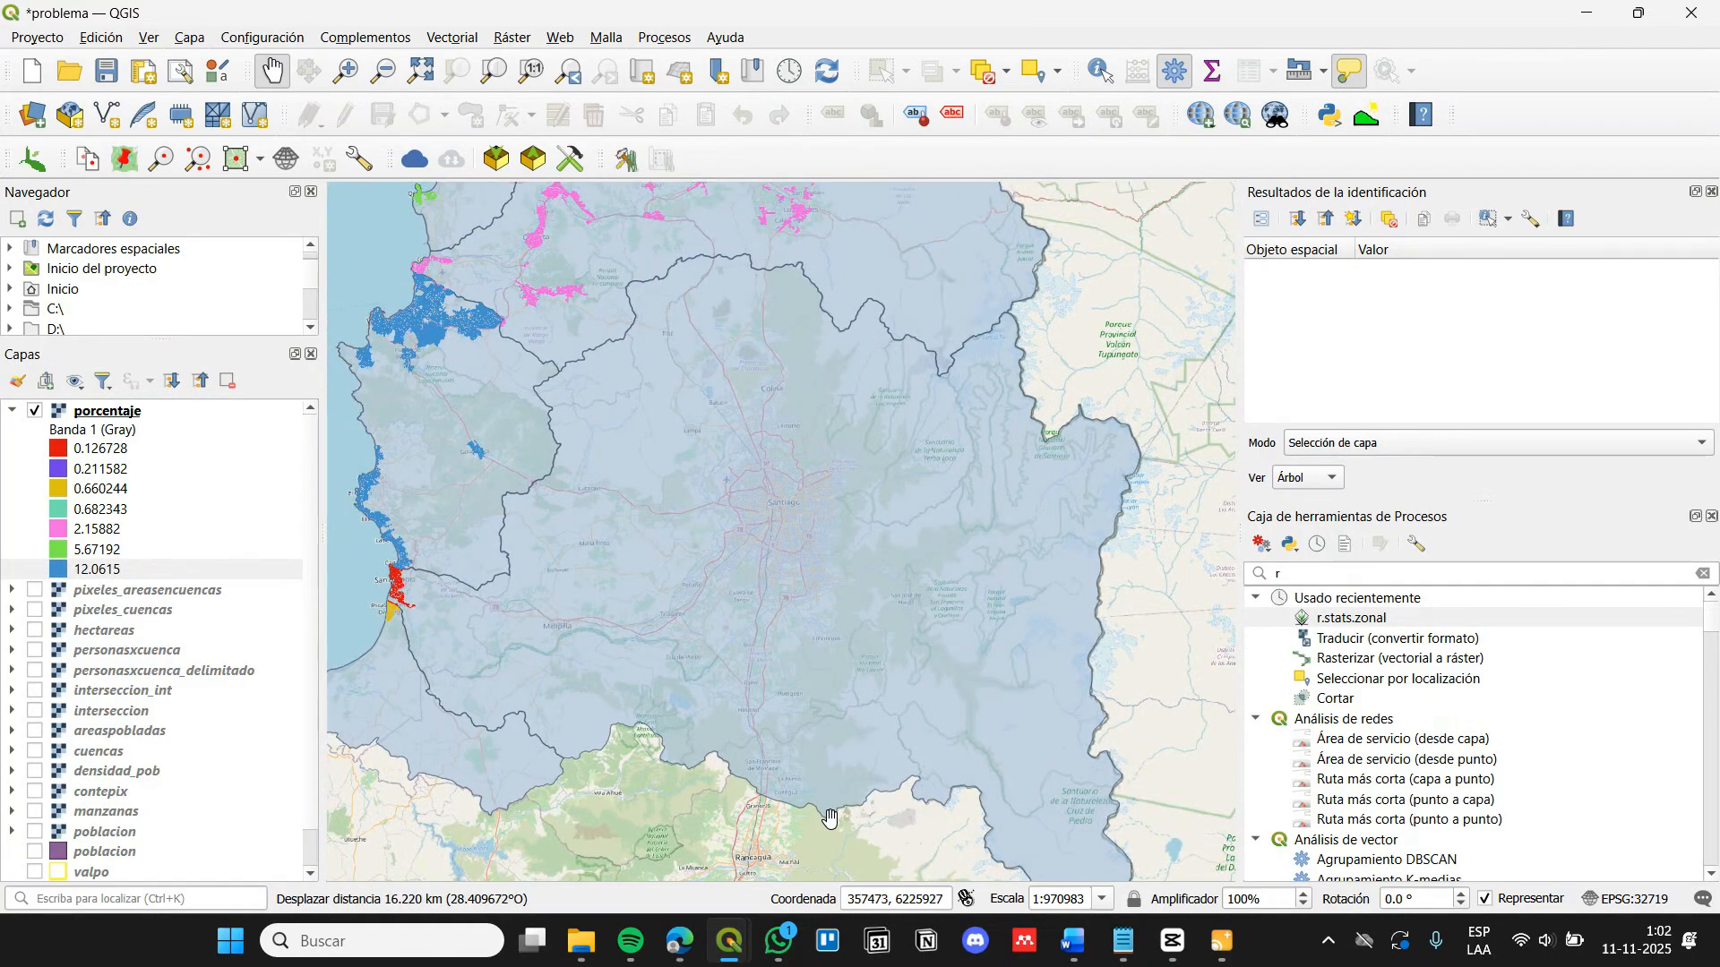
{"action": "left_click_drag", "start_coordinate": [394, 583], "coordinate": [408, 586]}
{"action": "scroll", "coordinate": [408, 586], "scroll_direction": "up", "scroll_amount": 2}
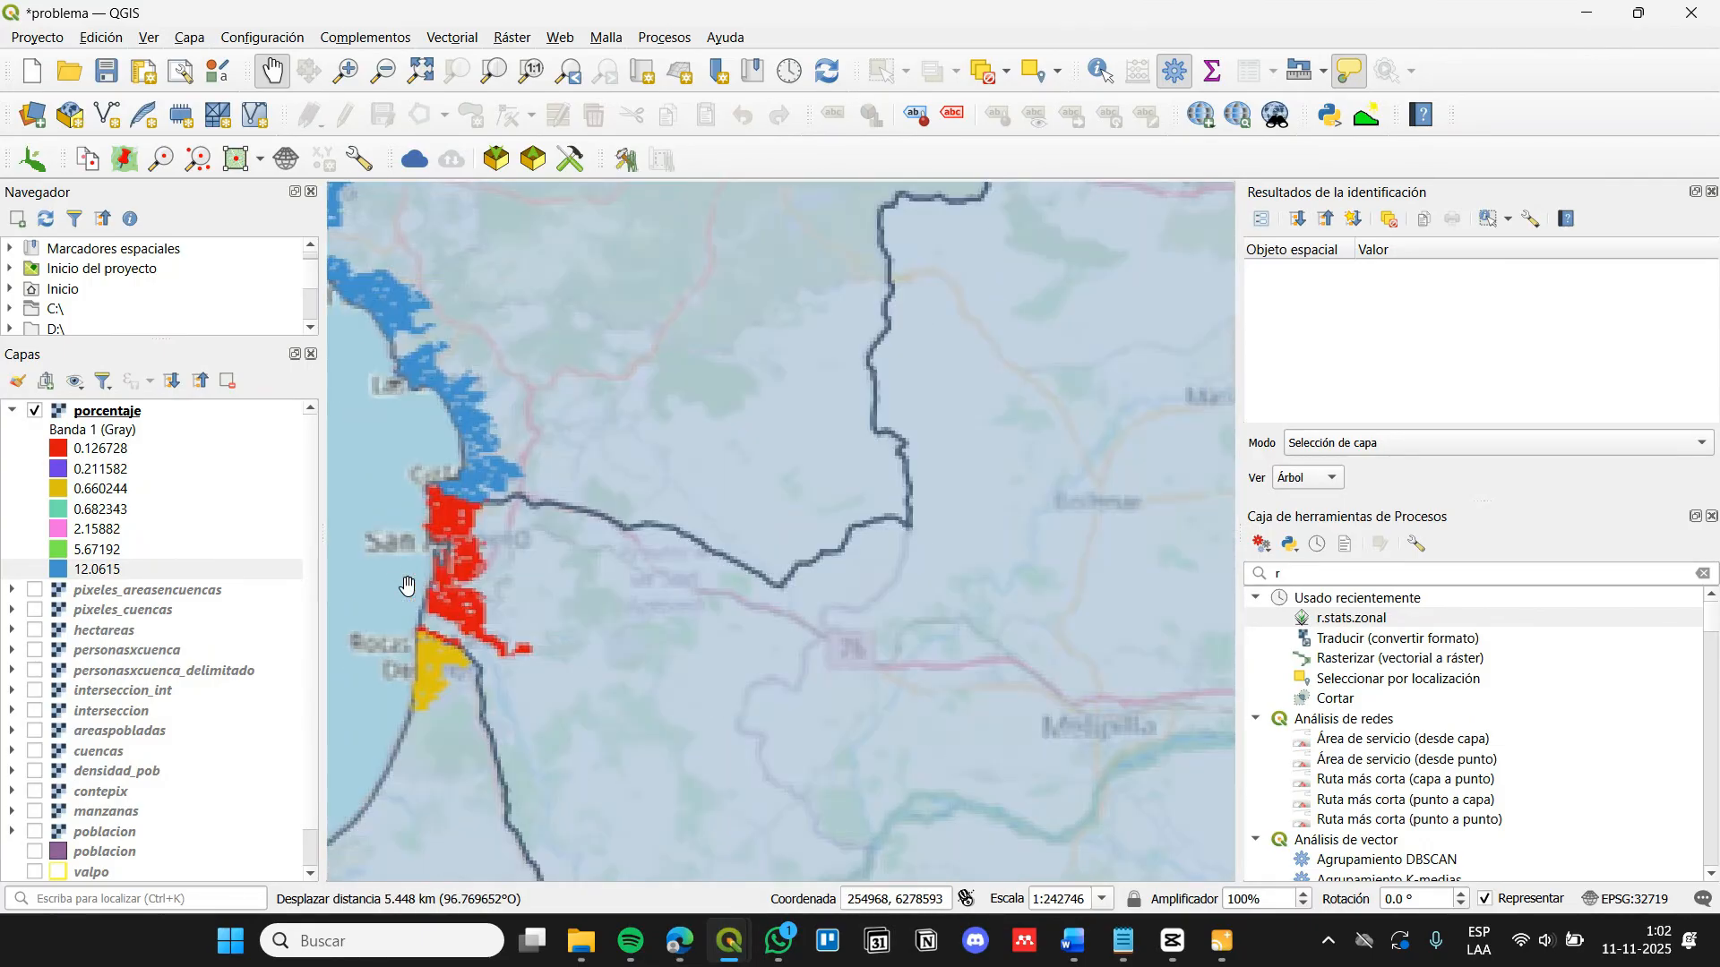
{"action": "left_click", "coordinate": [59, 442]}
{"action": "scroll", "coordinate": [1005, 529], "scroll_direction": "down", "scroll_amount": 2}
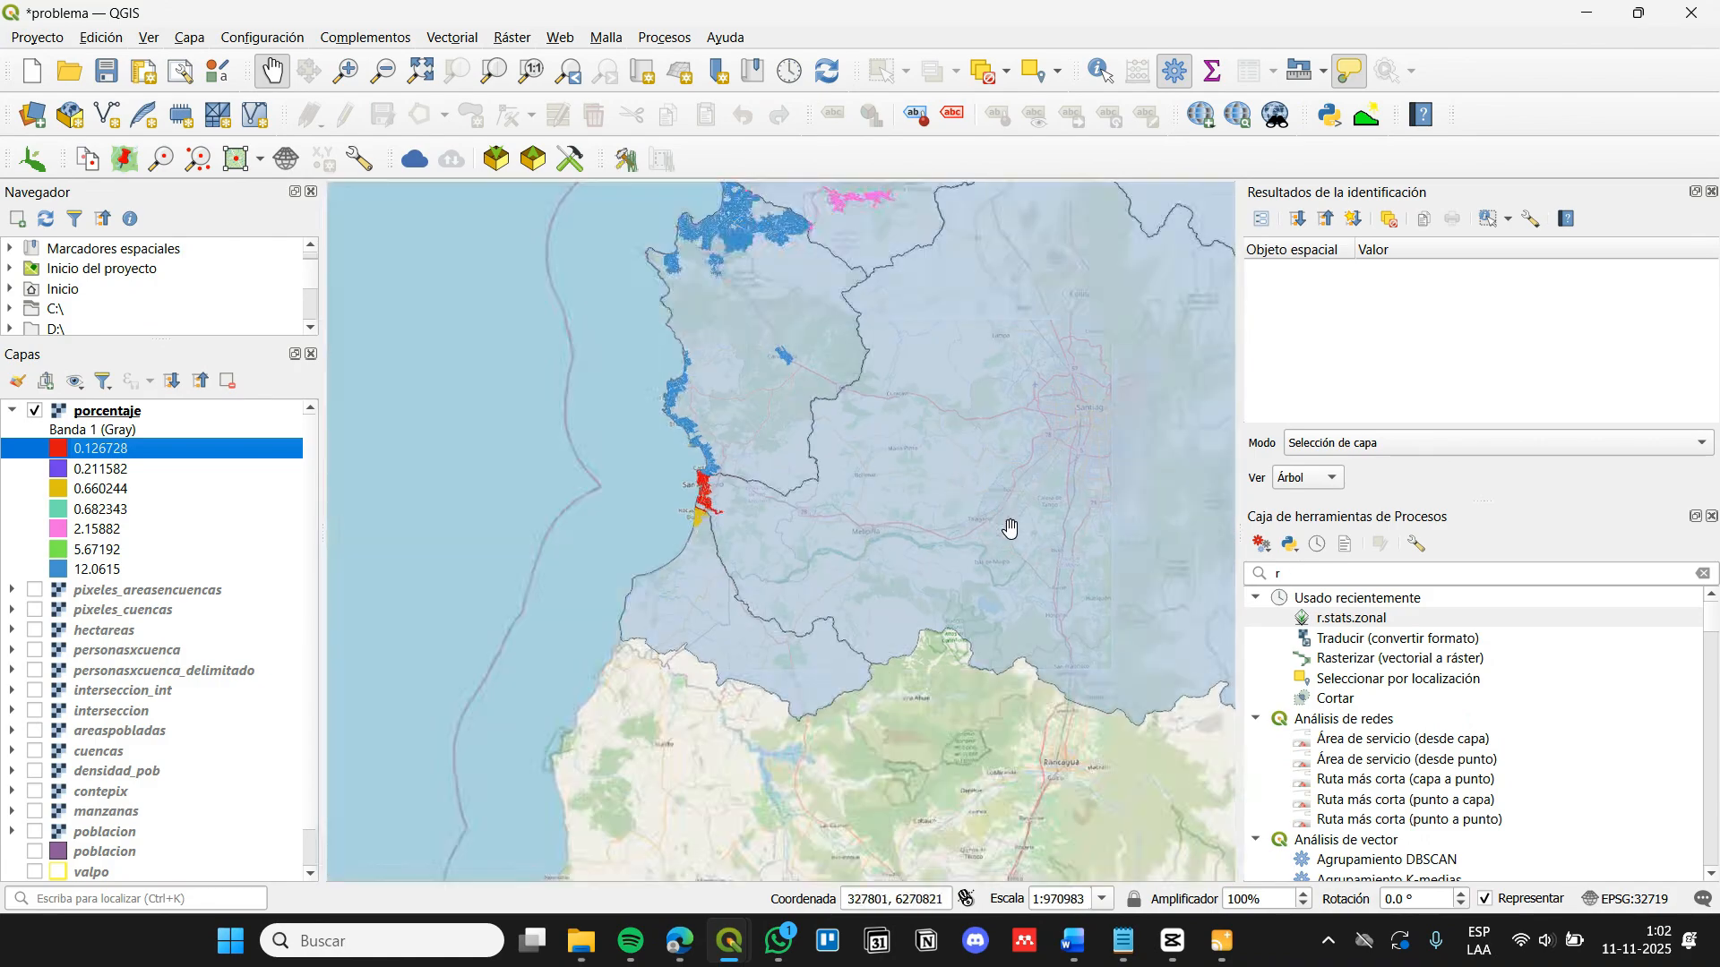
{"action": "left_click_drag", "start_coordinate": [583, 568], "coordinate": [700, 617]}
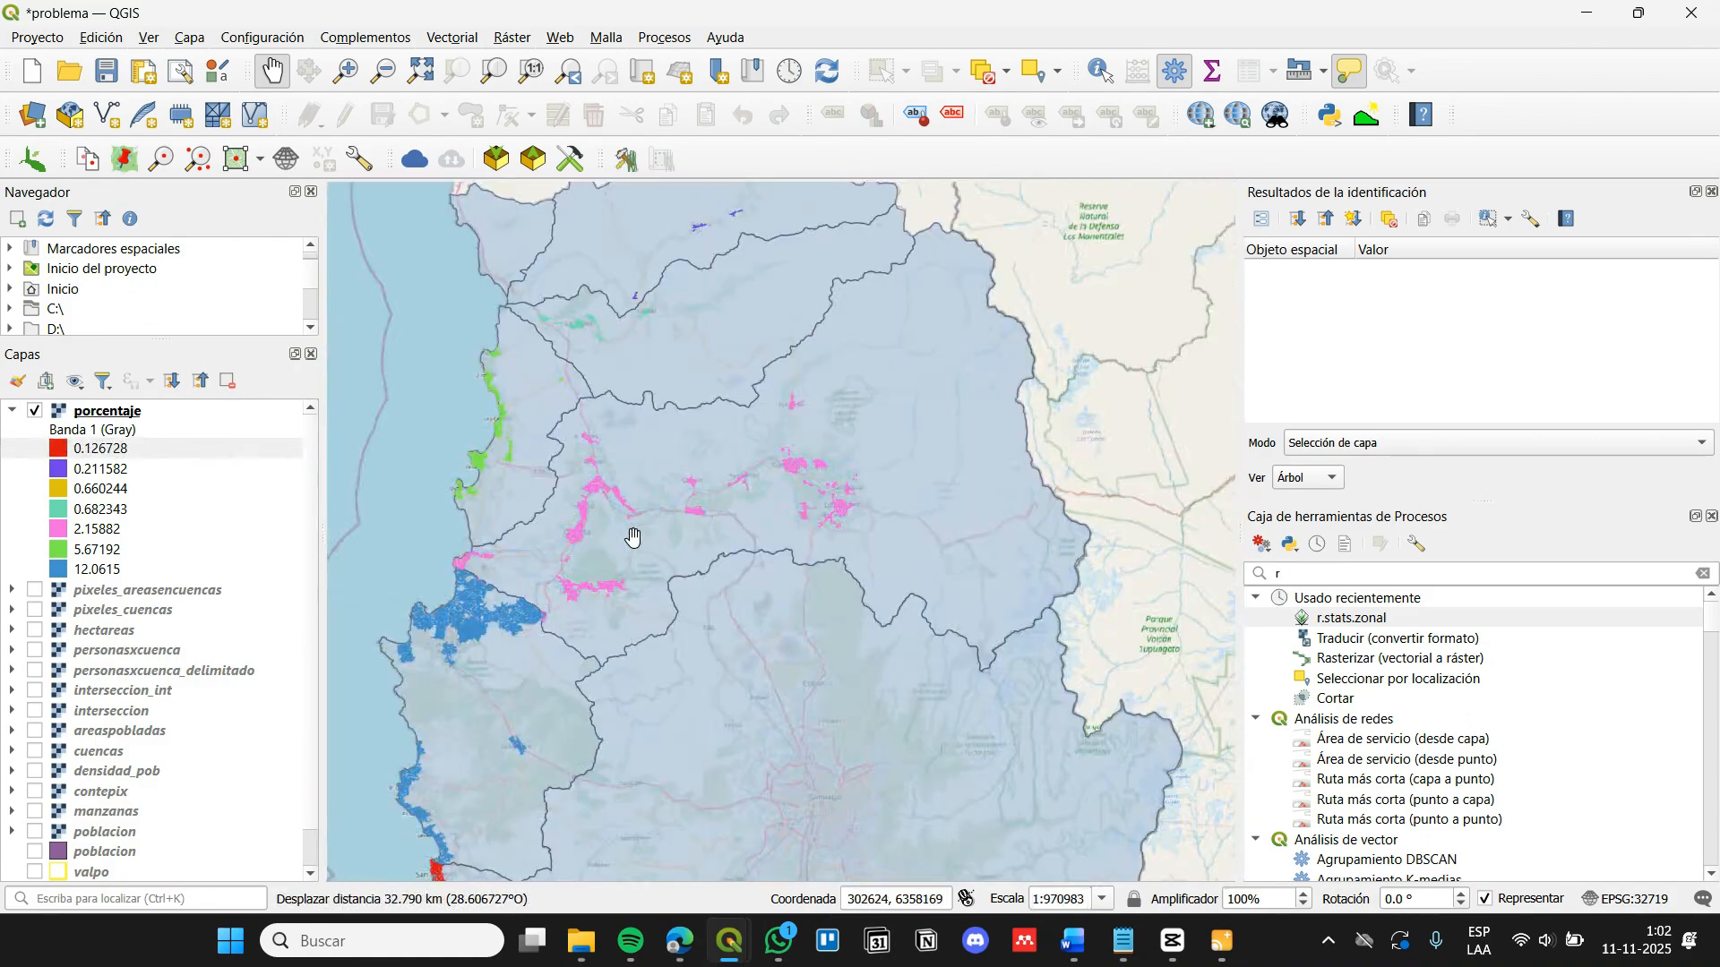
{"action": "left_click_drag", "start_coordinate": [634, 537], "coordinate": [653, 596]}
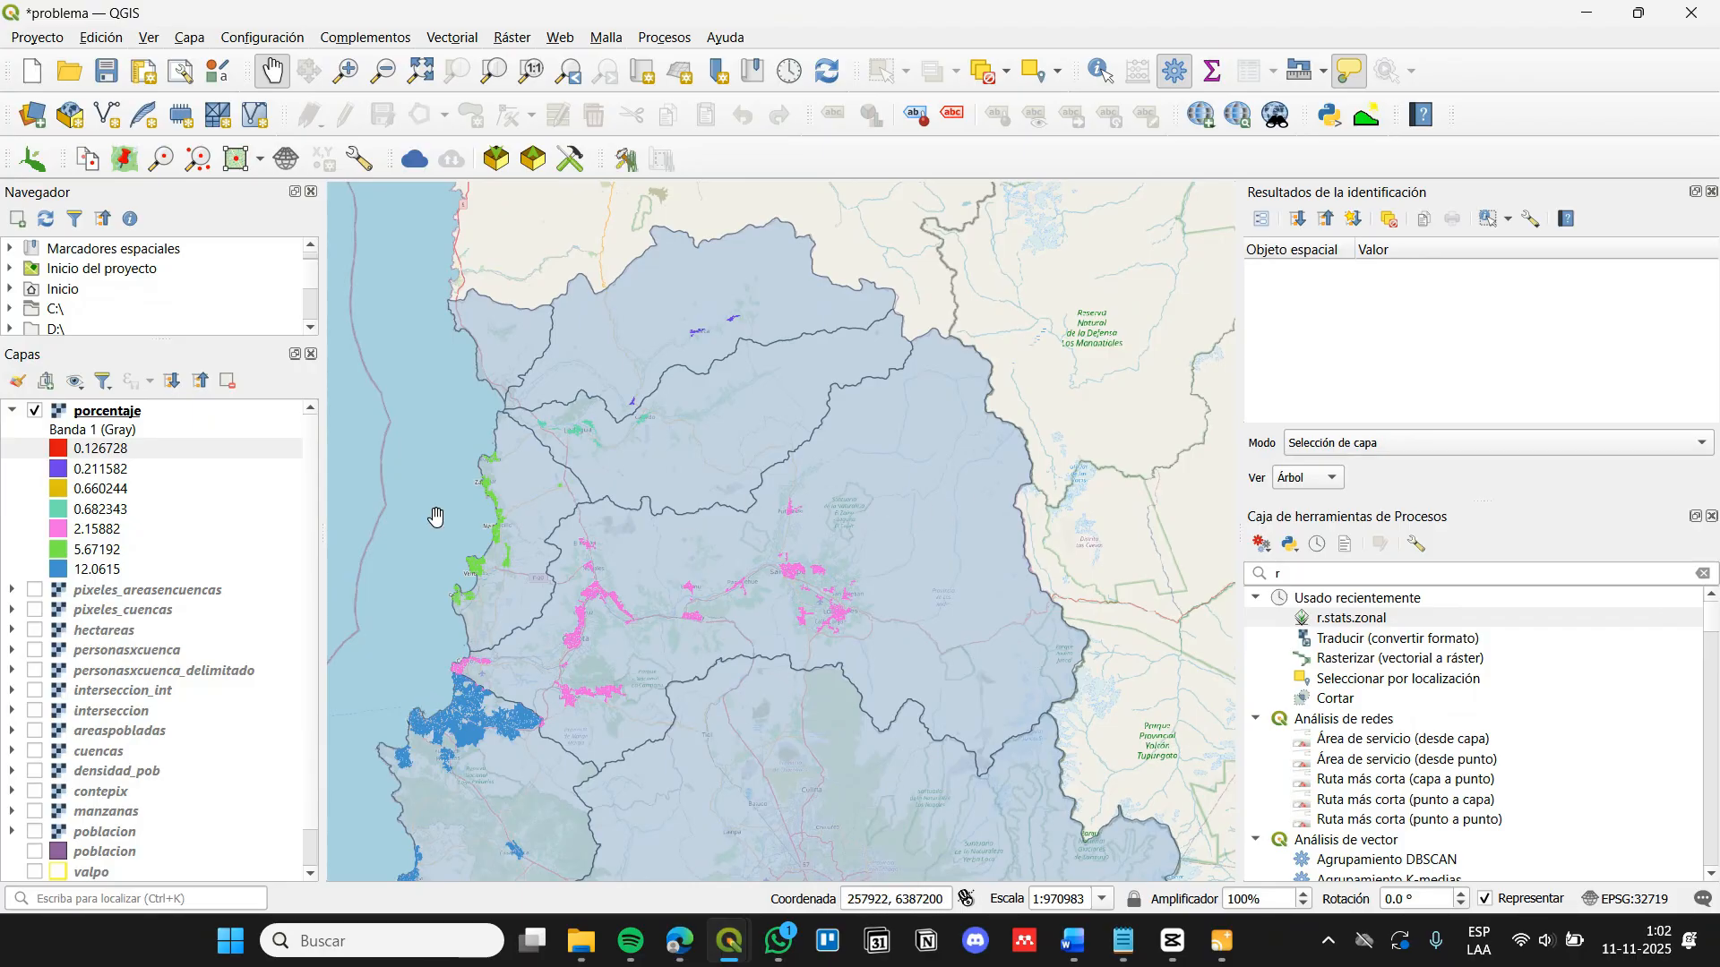
Review the layer list and examine the porcentaje populated areas over the base map along the coast and inland valleys
{"action": "scroll", "coordinate": [583, 465], "scroll_direction": "up", "scroll_amount": 3}
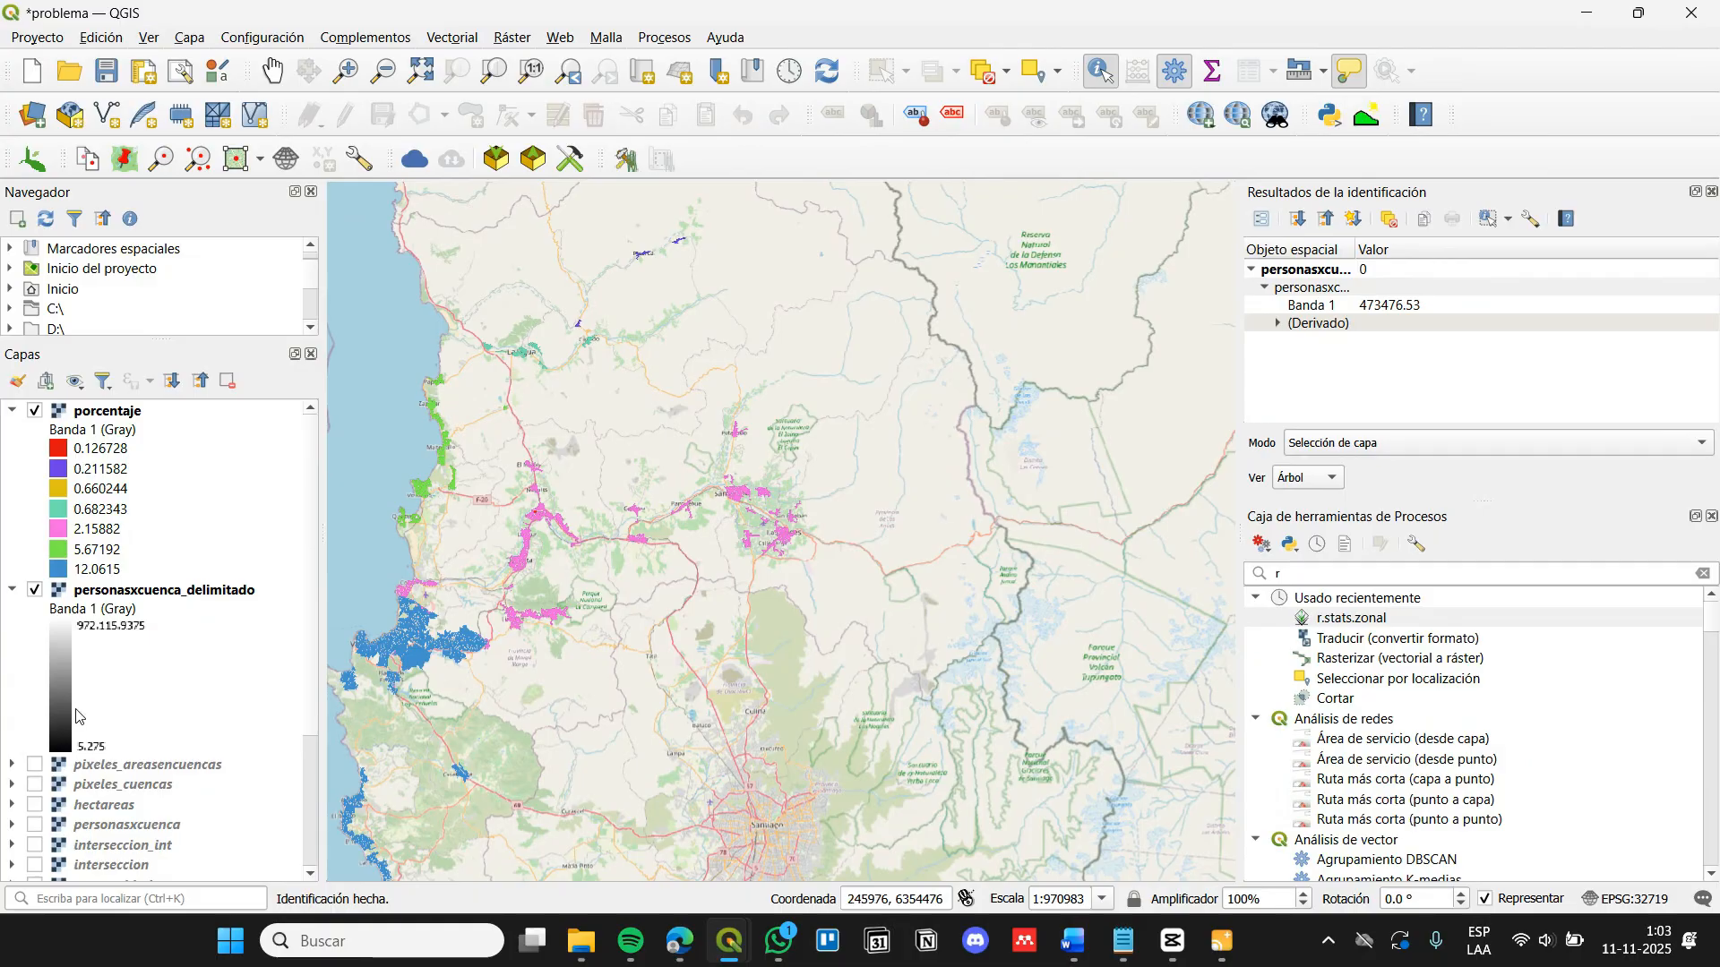
{"action": "scroll", "coordinate": [79, 716], "scroll_direction": "down", "scroll_amount": 3}
{"action": "left_click", "coordinate": [47, 749]}
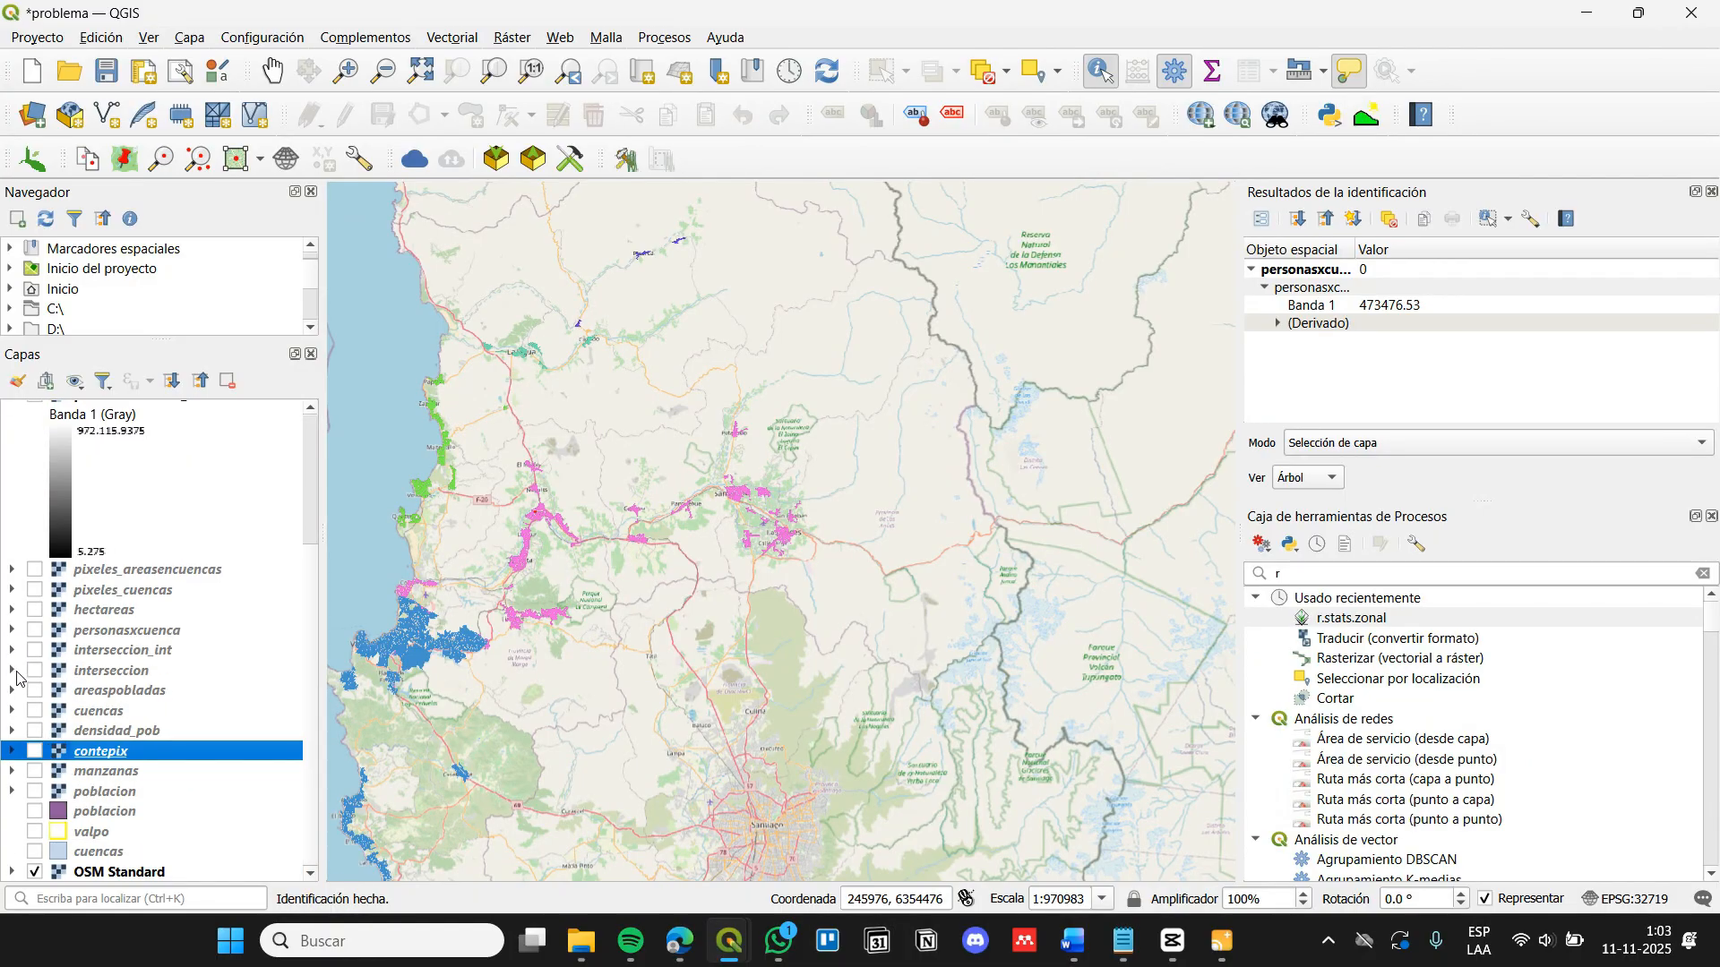
{"action": "scroll", "coordinate": [38, 668], "scroll_direction": "up", "scroll_amount": 3}
{"action": "left_click", "coordinate": [272, 70]}
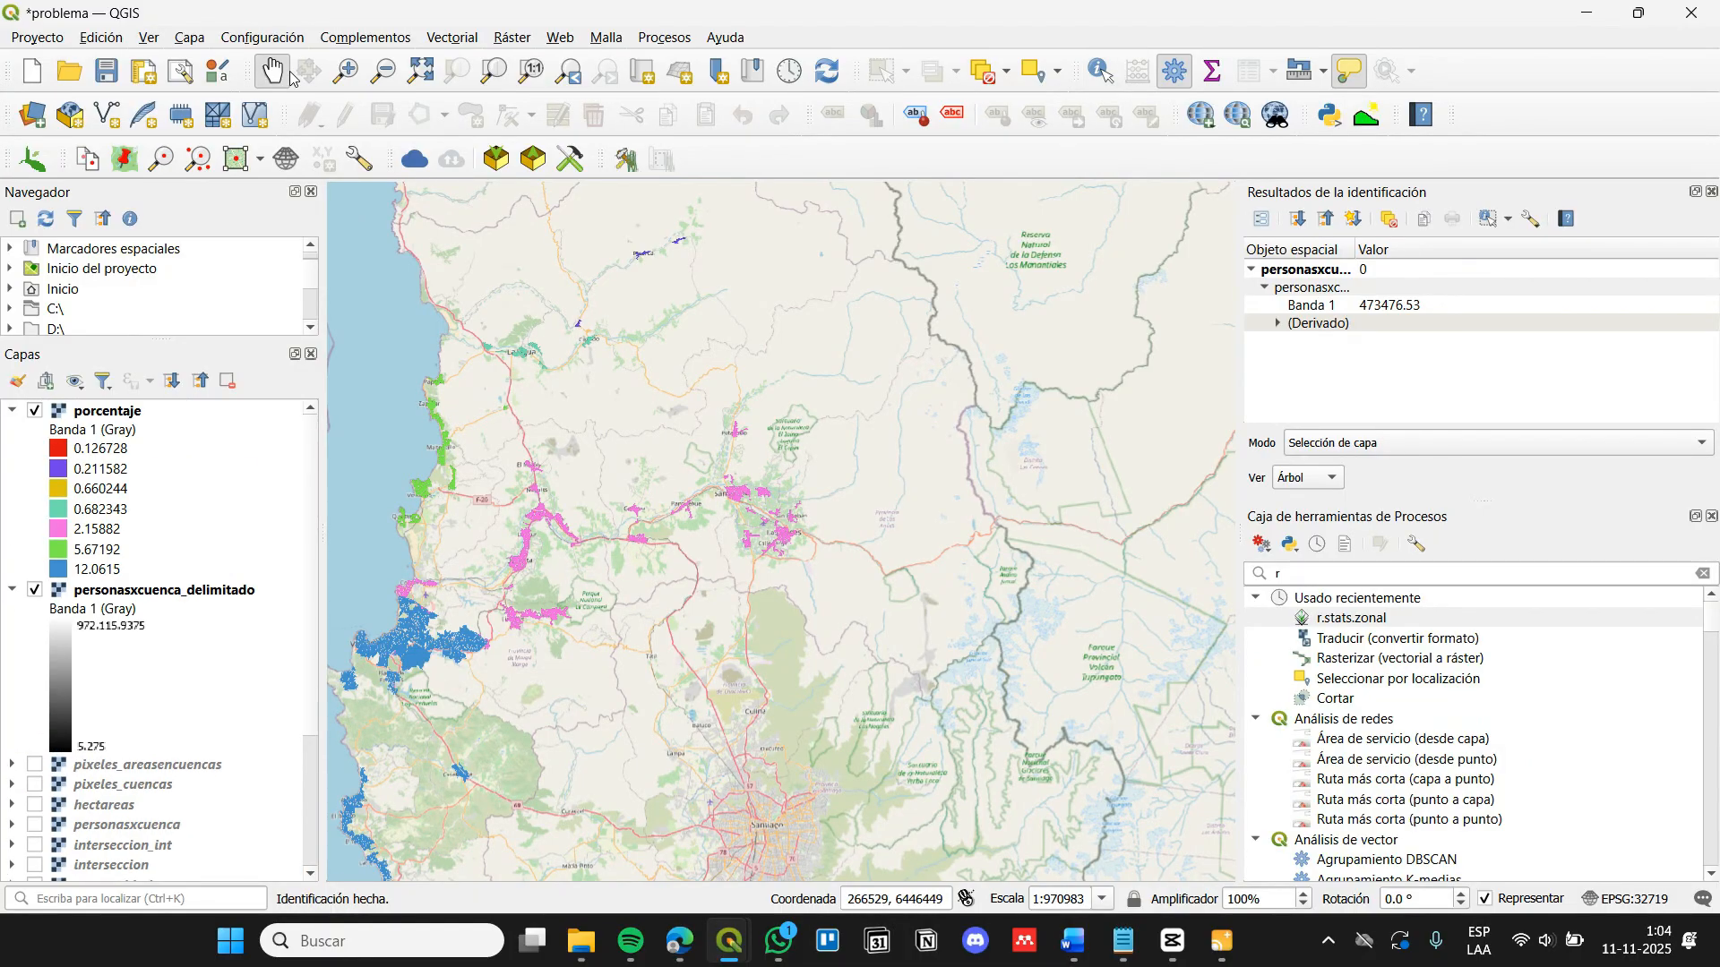
{"action": "left_click_drag", "start_coordinate": [569, 598], "coordinate": [680, 468]}
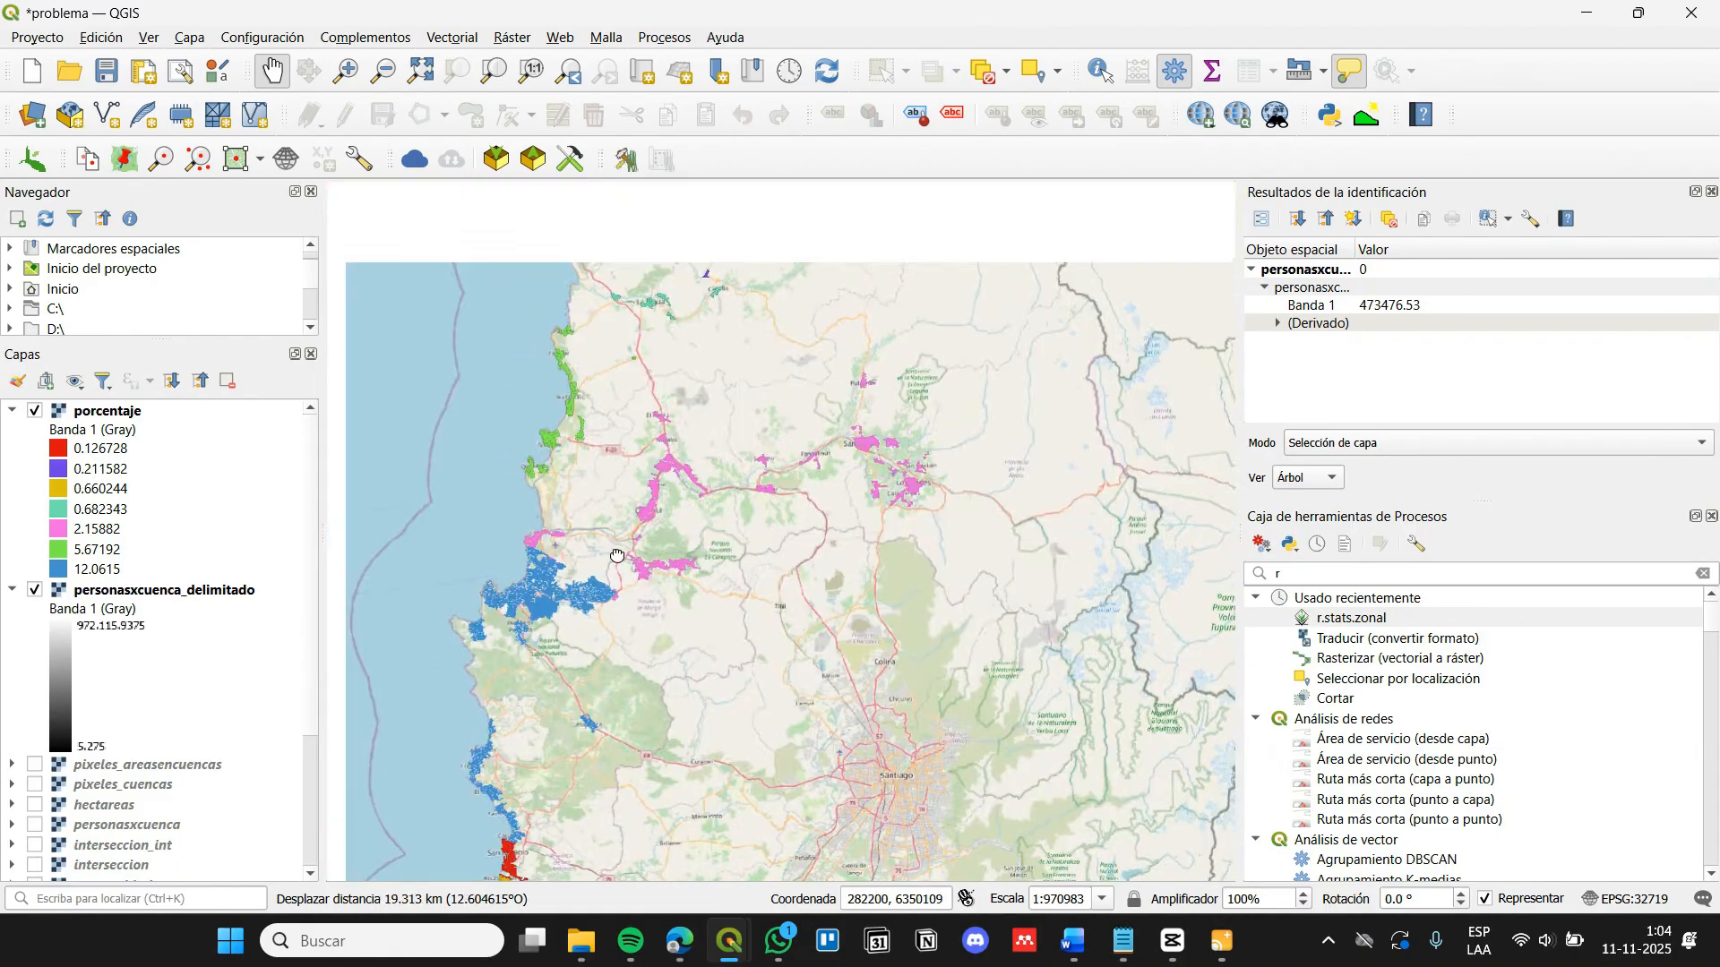
{"action": "left_click_drag", "start_coordinate": [588, 431], "coordinate": [603, 583]}
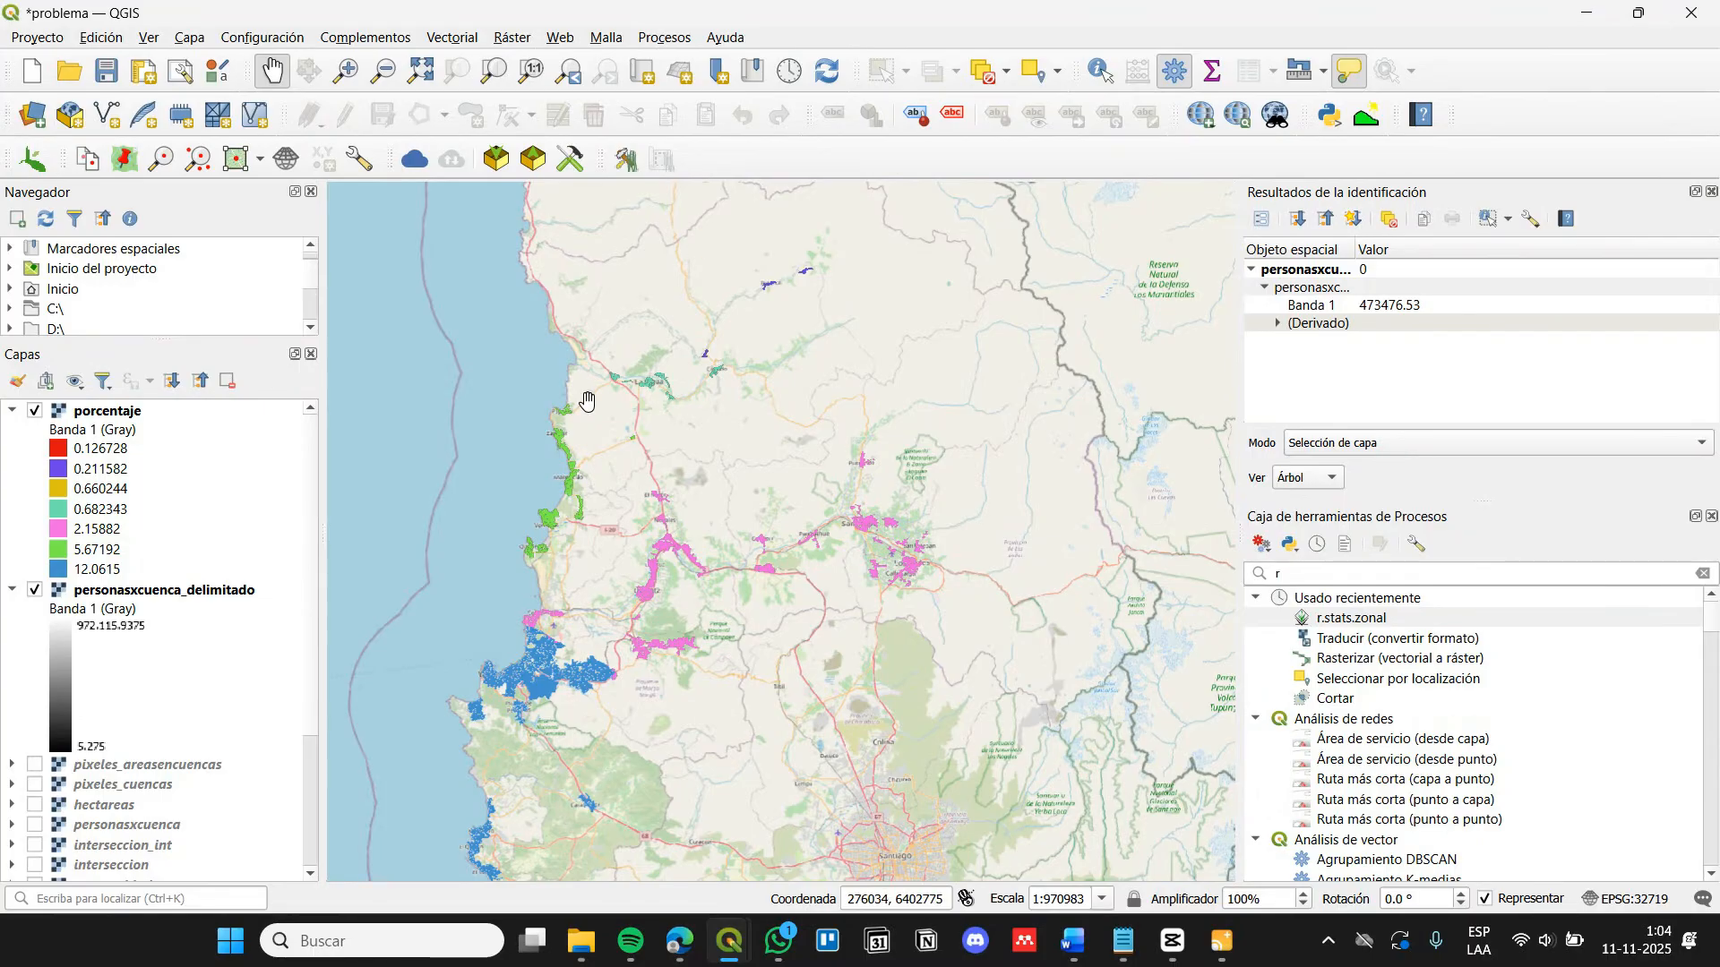
{"action": "scroll", "coordinate": [600, 444], "scroll_direction": "up", "scroll_amount": 1}
{"action": "scroll", "coordinate": [733, 513], "scroll_direction": "down", "scroll_amount": 1}
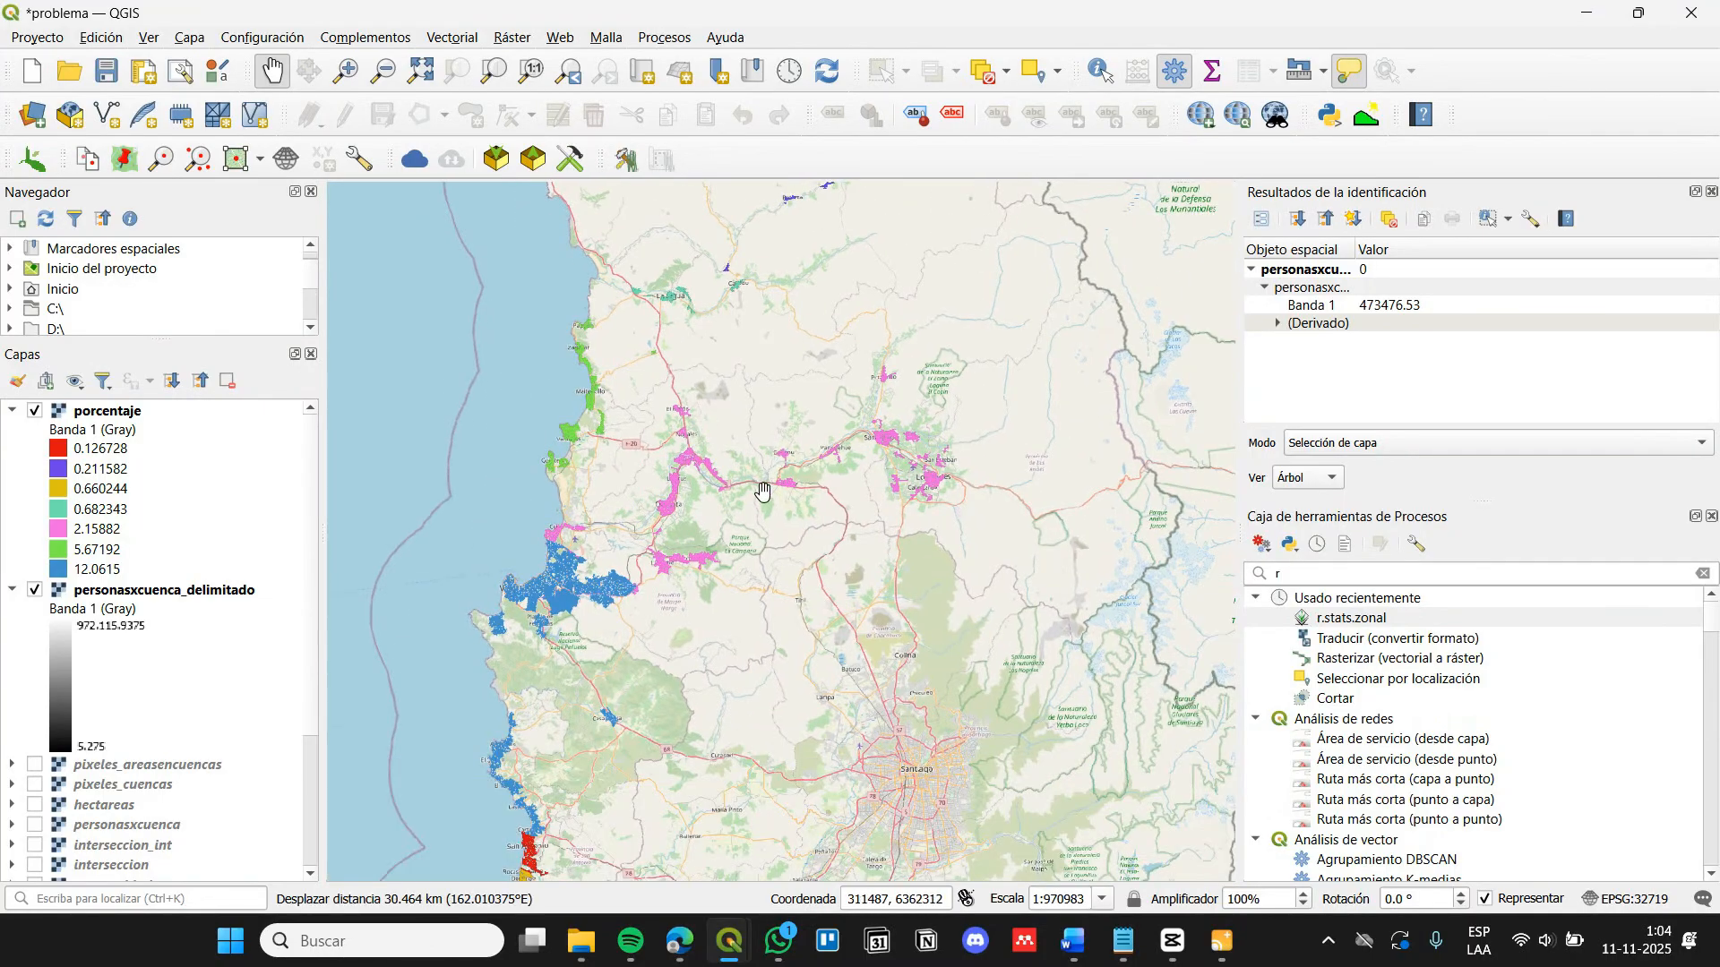
{"action": "scroll", "coordinate": [847, 493], "scroll_direction": "down", "scroll_amount": 1}
{"action": "left_click_drag", "start_coordinate": [813, 552], "coordinate": [773, 485]}
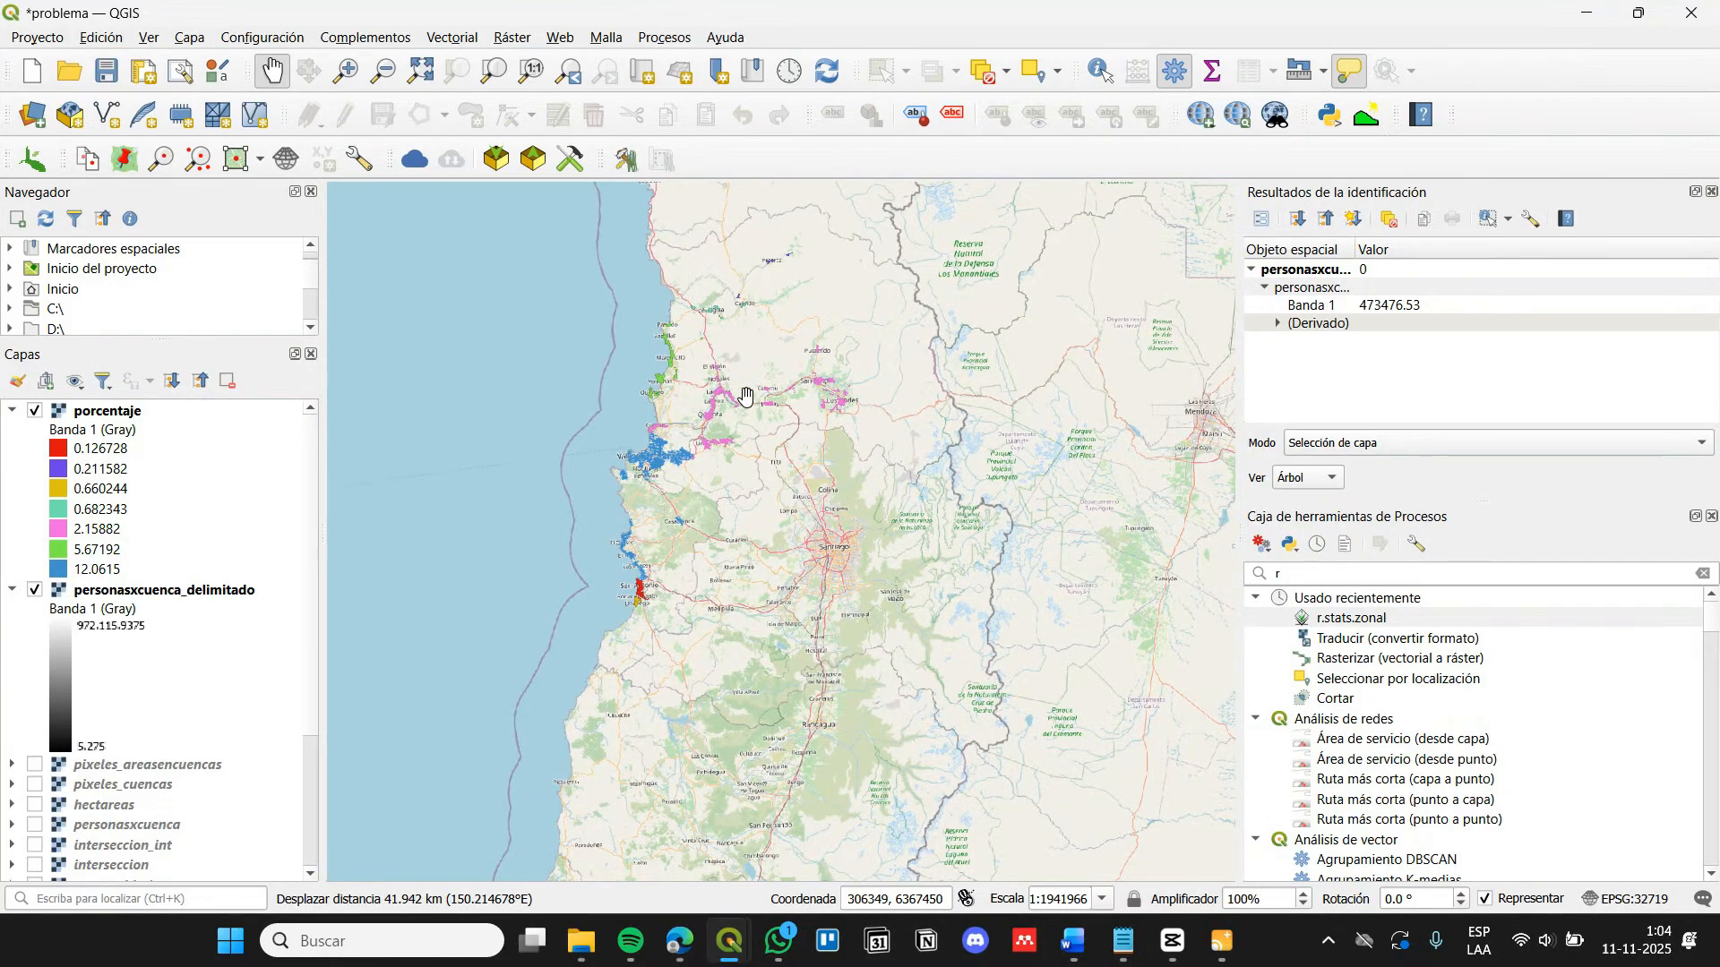